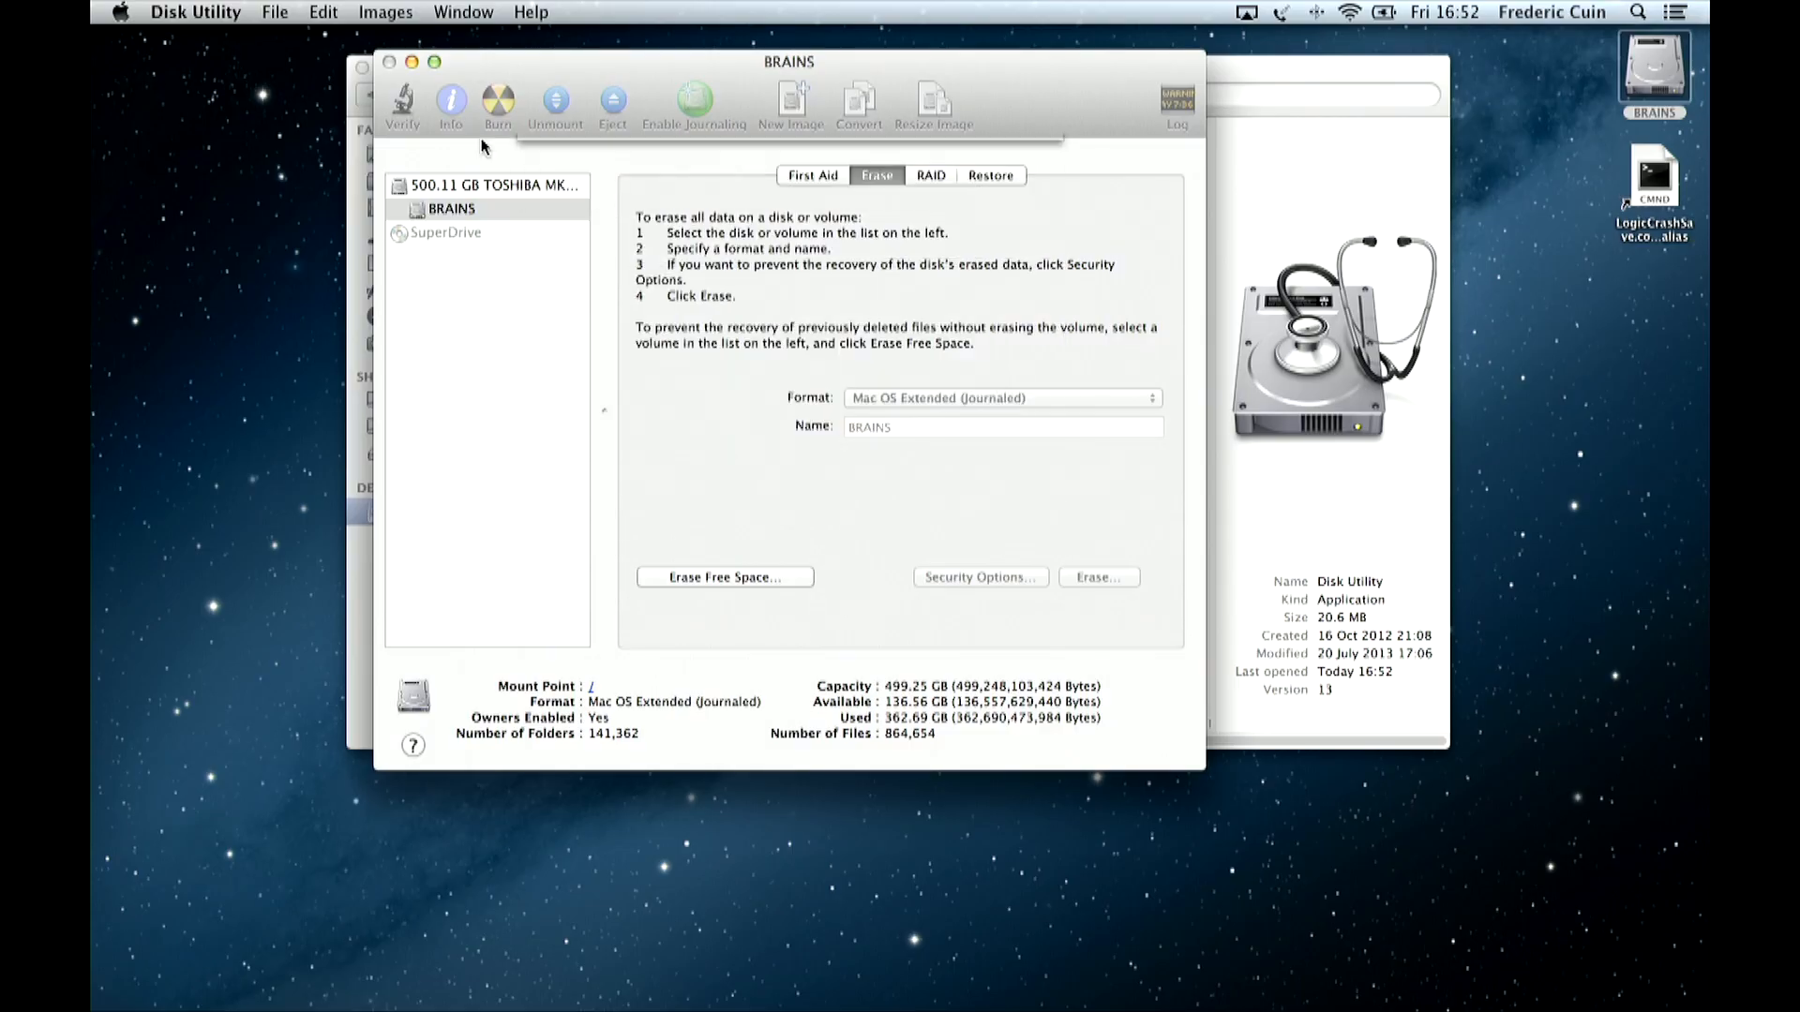
# Step: Quit Disk Utility
pyautogui.moveTo(482, 68); pyautogui.dragTo(480, 98)
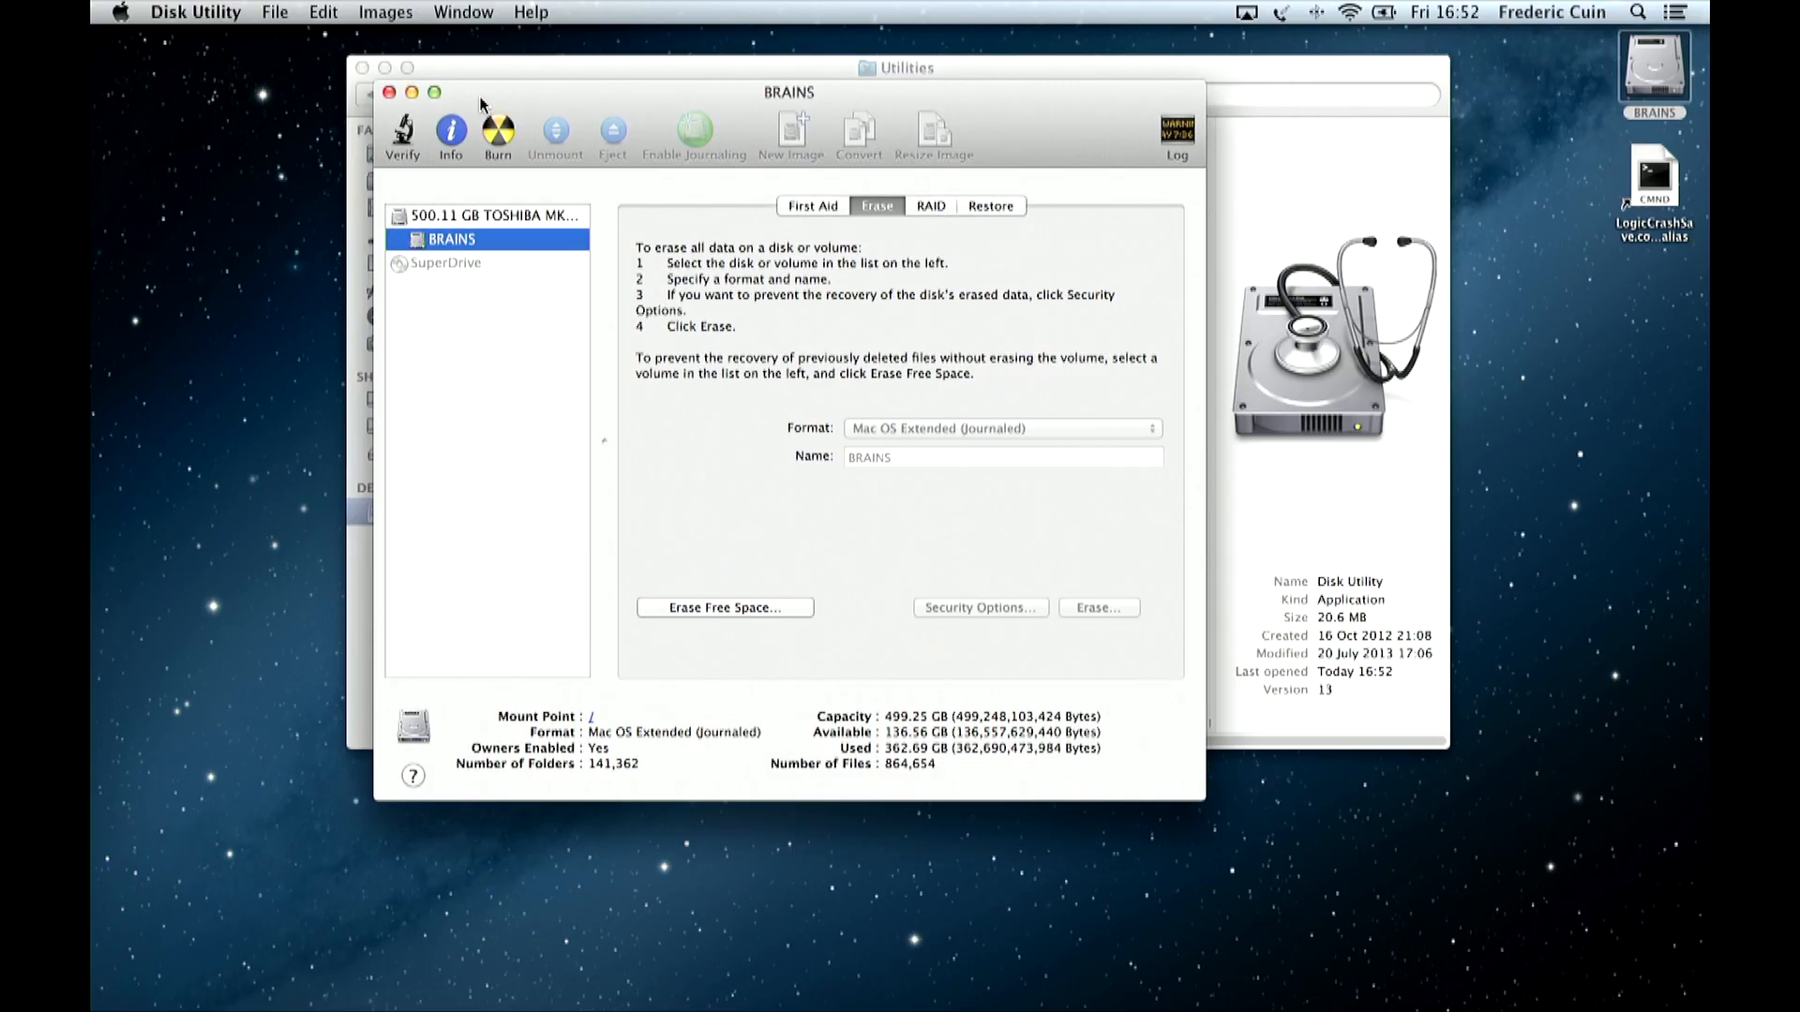
pyautogui.press('super+q')
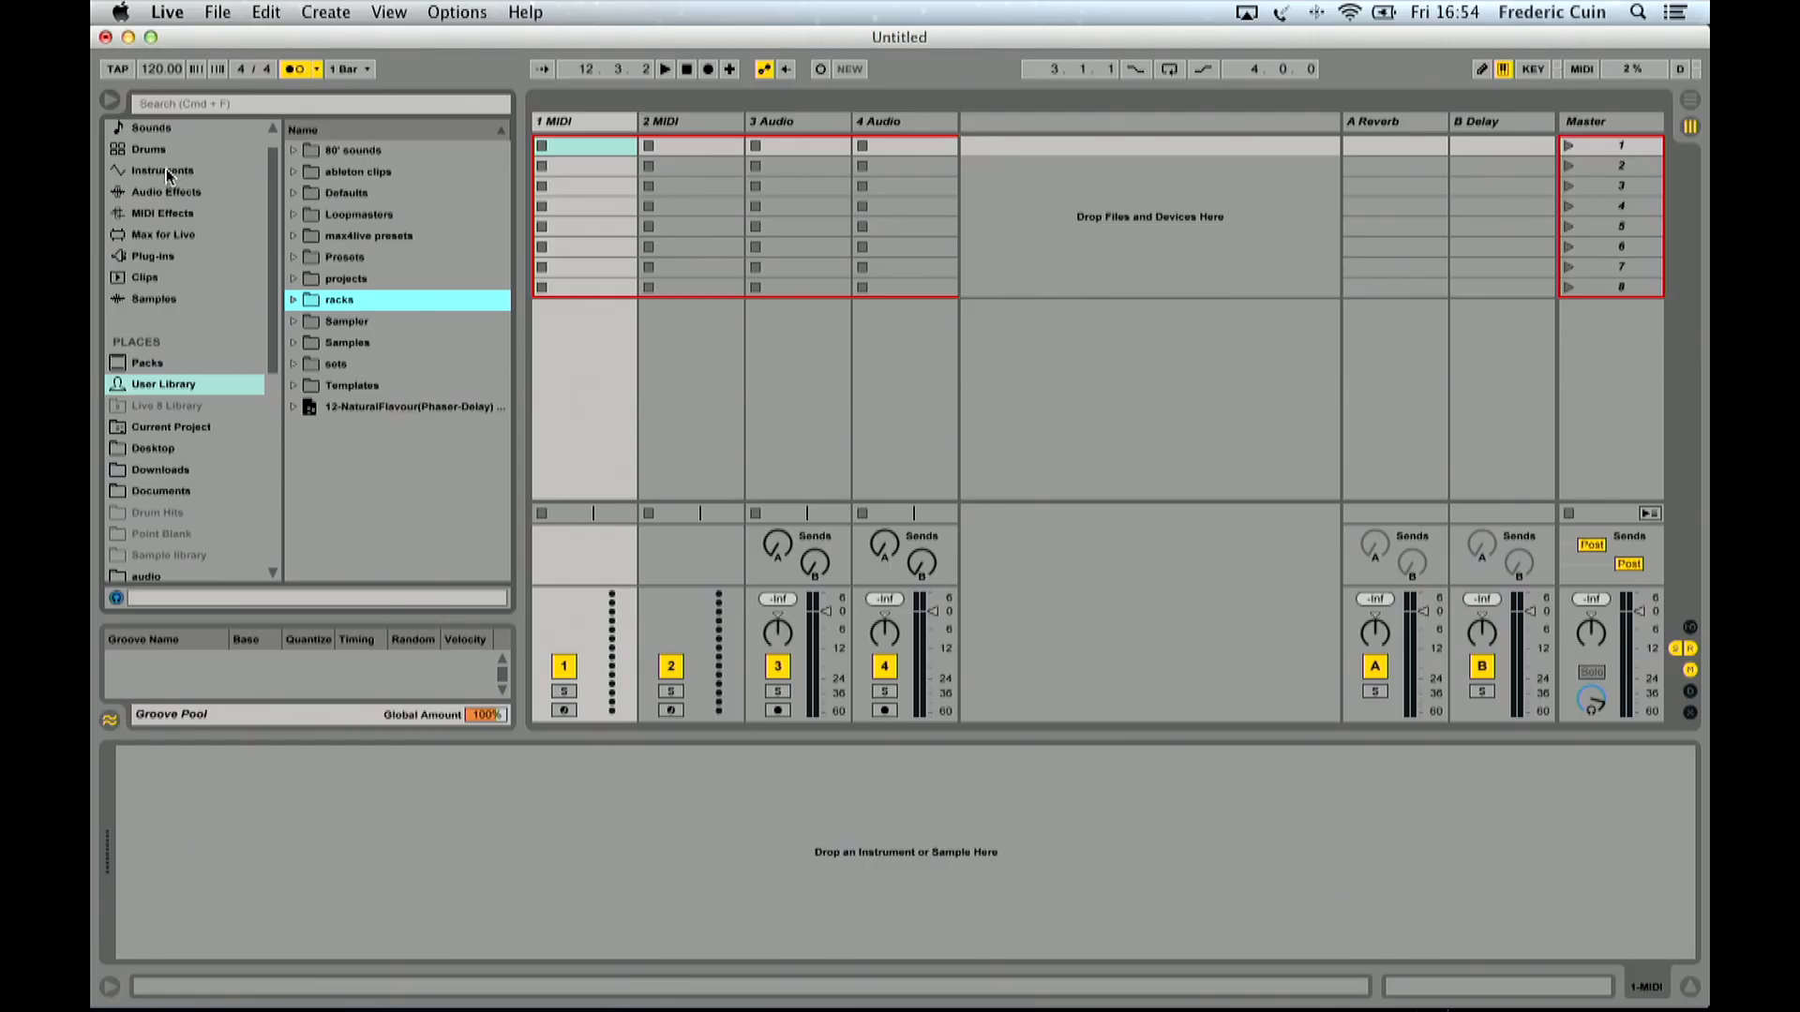
# Step: Load an empty Drum Rack from the Drums category onto the 1 MIDI track
pyautogui.scroll(1, 149, 182)
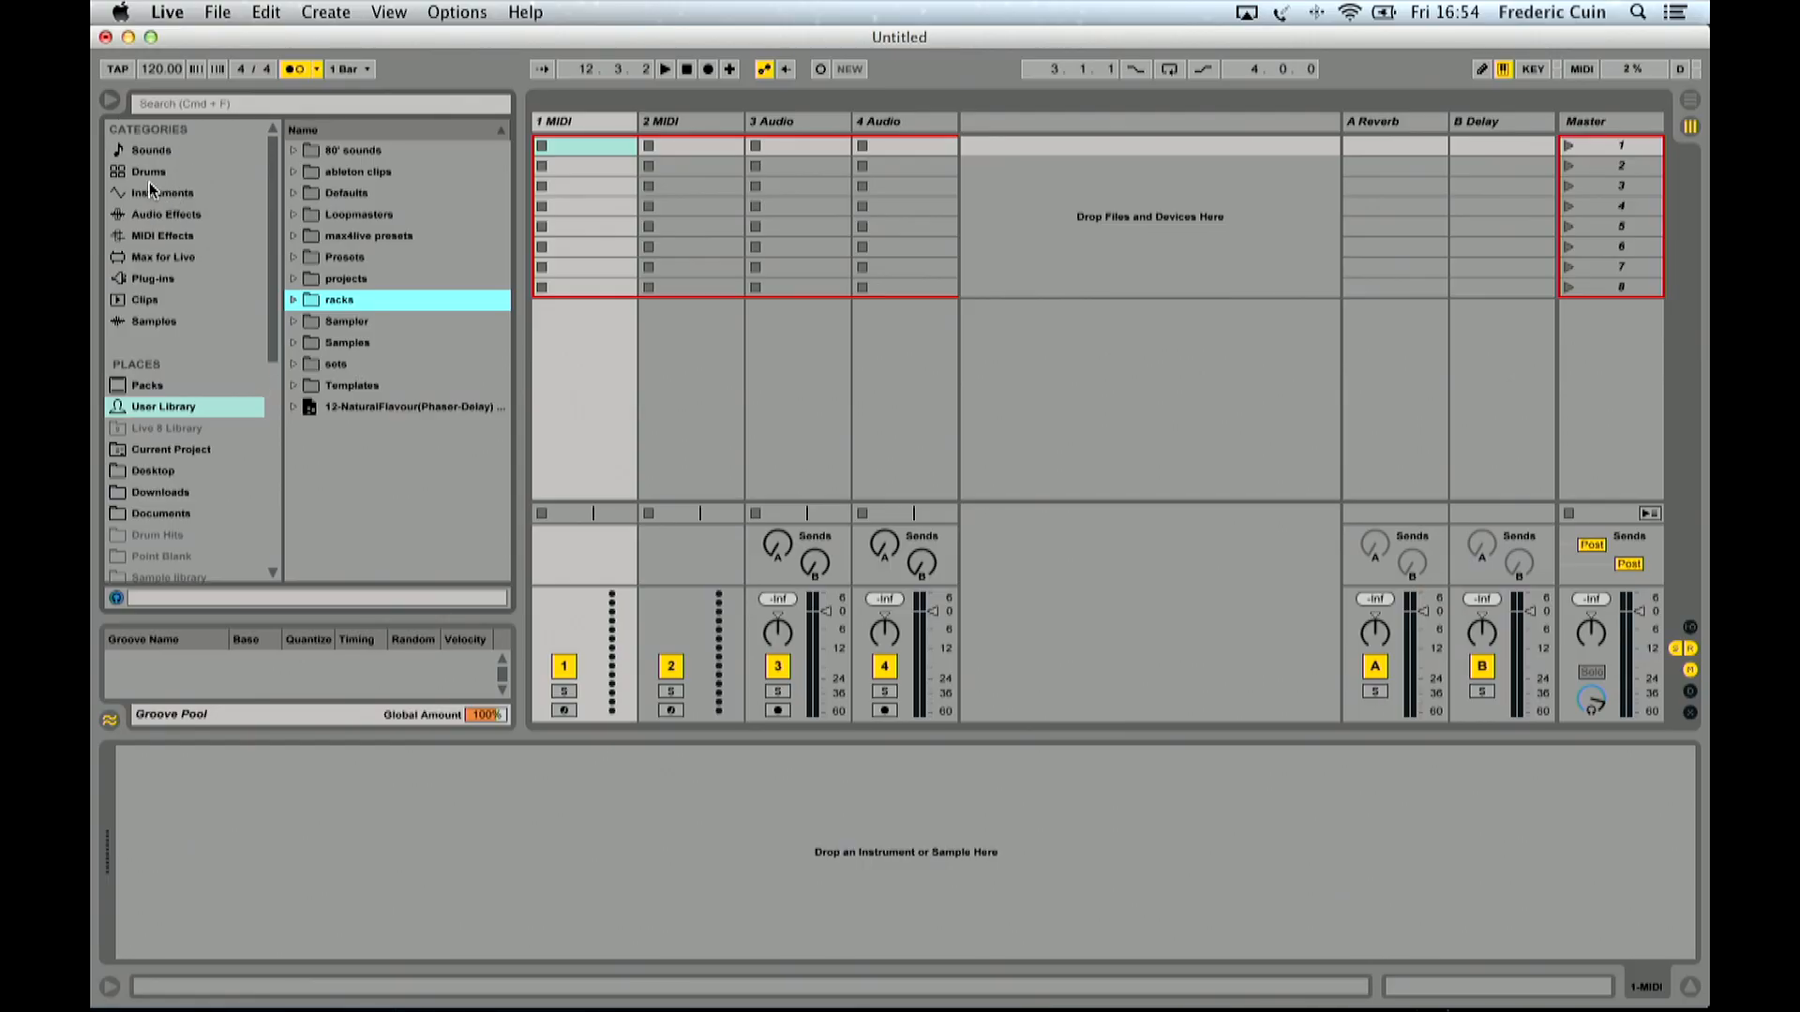
pyautogui.click(146, 172)
pyautogui.click(334, 177)
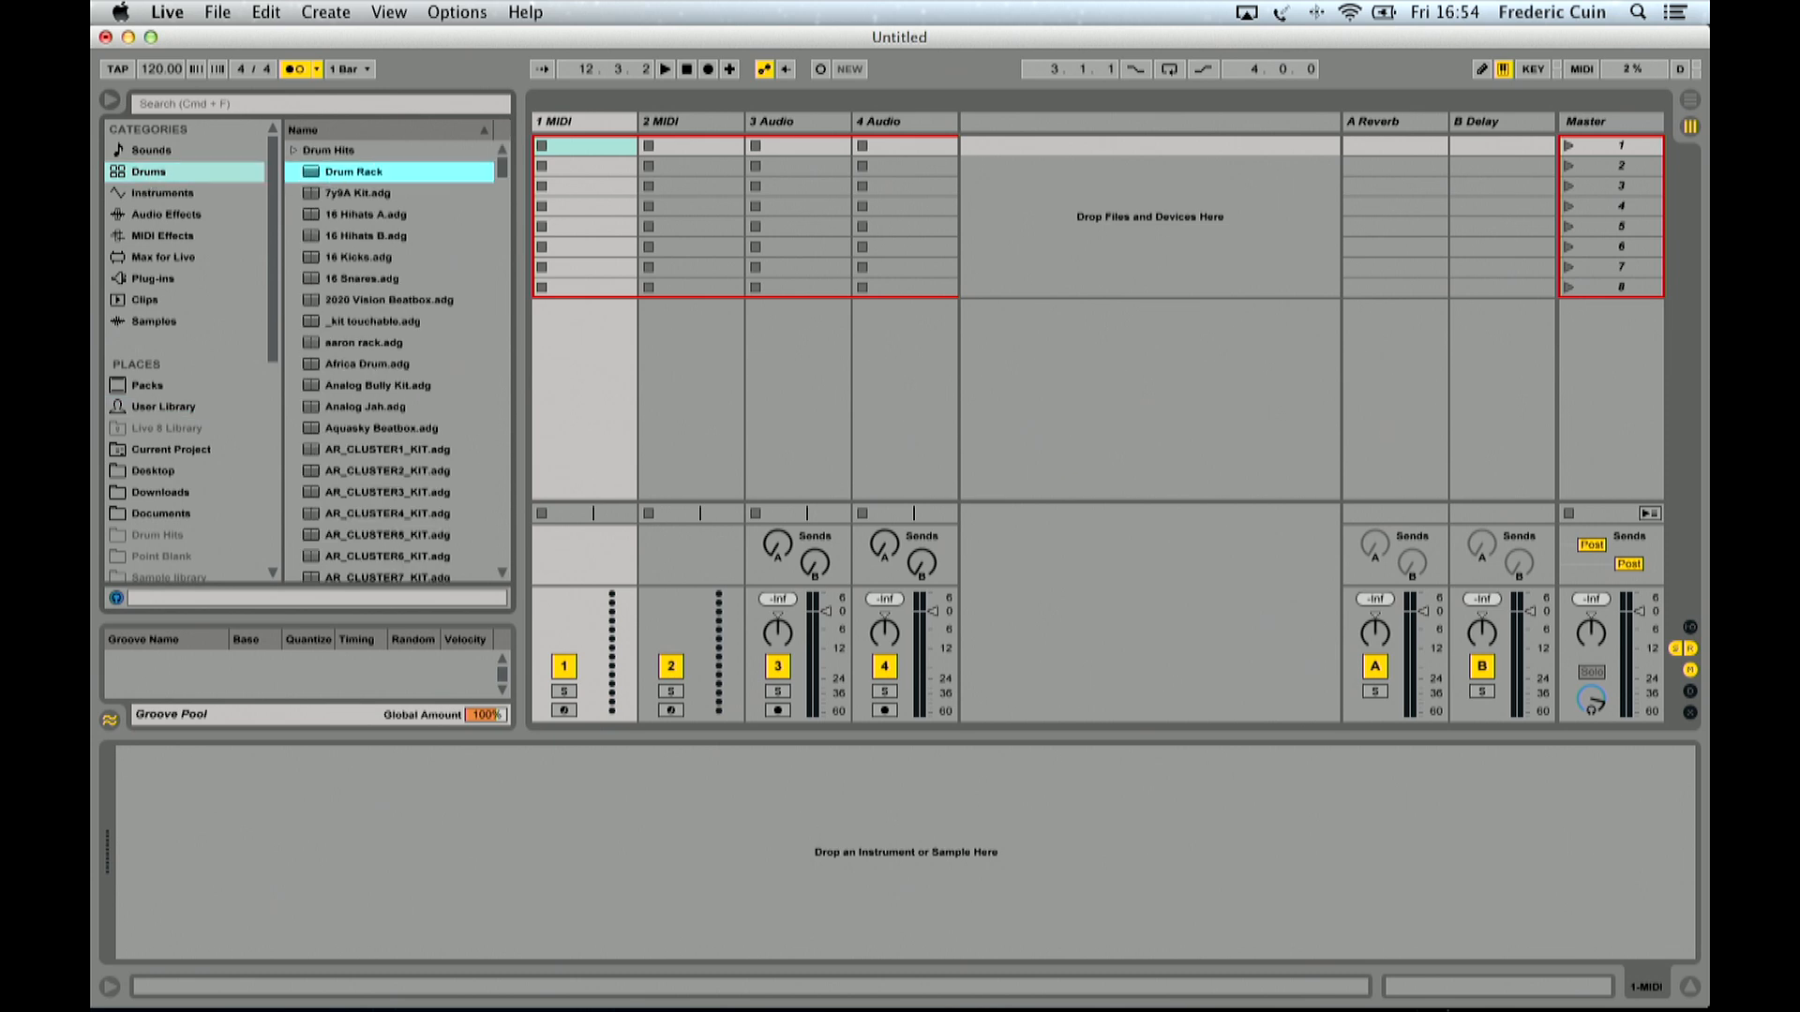
pyautogui.moveTo(617, 200); pyautogui.dragTo(618, 202)
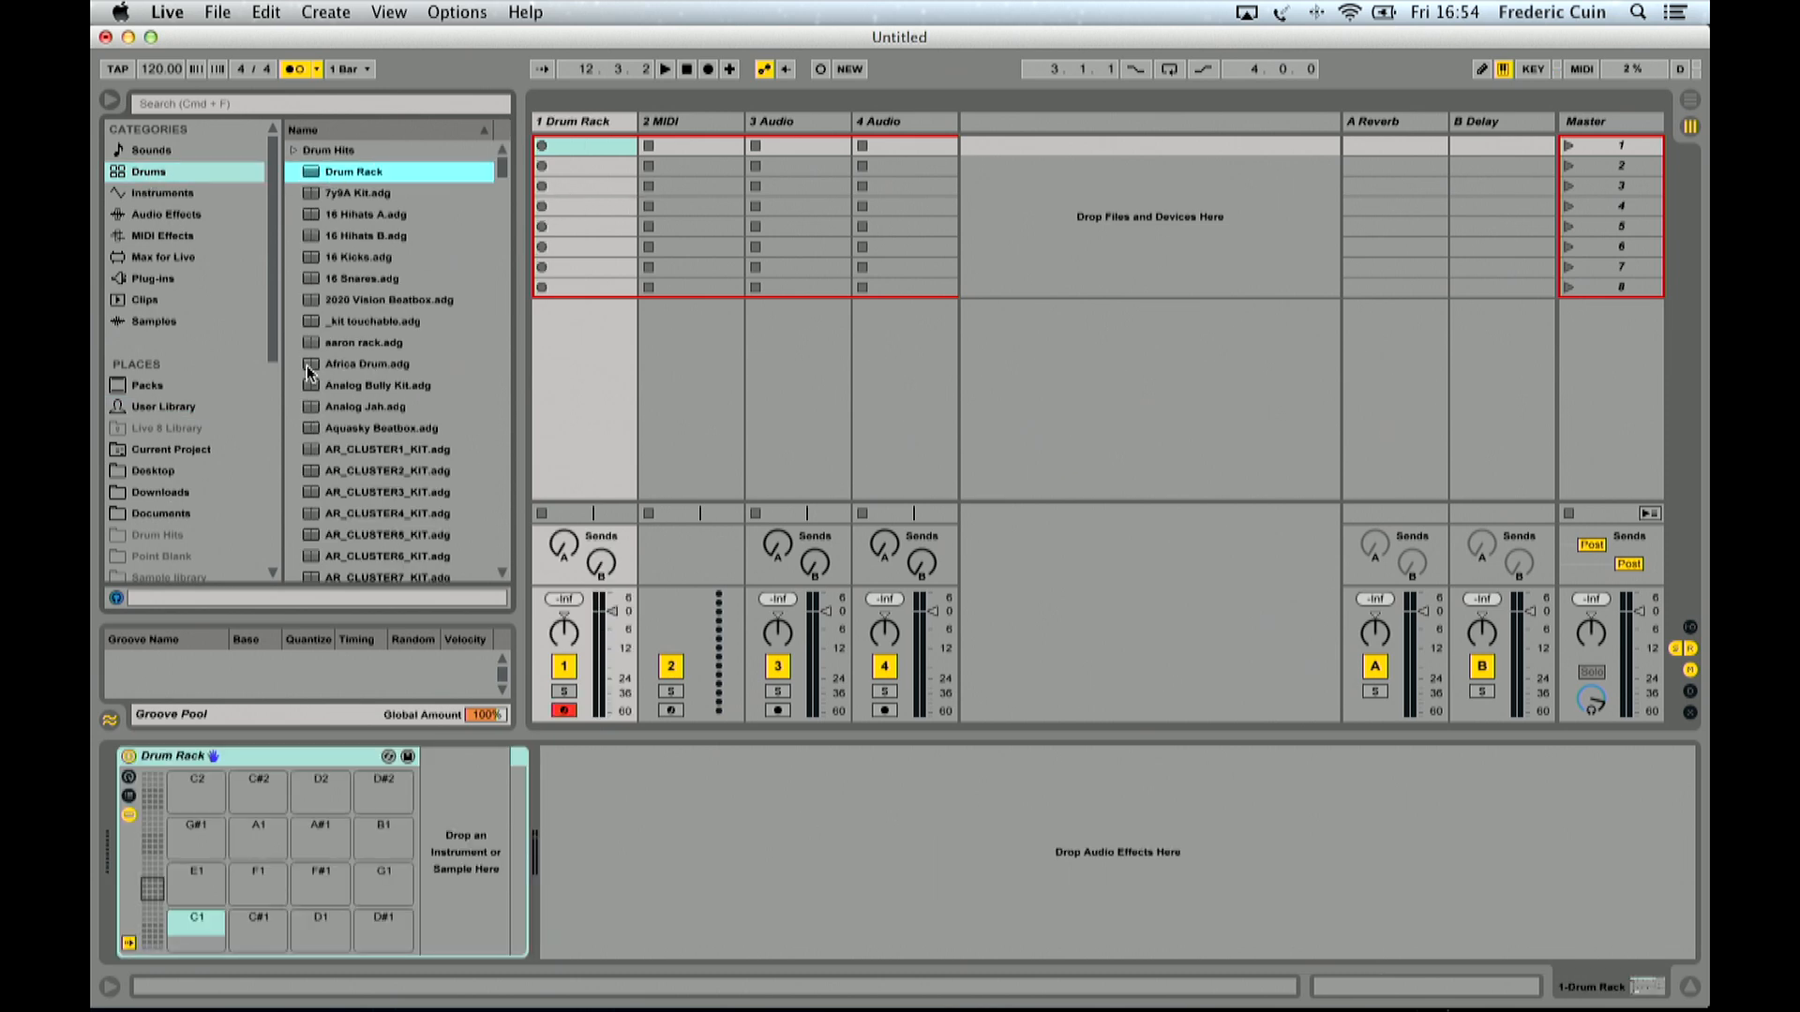
# Step: Load all samples of the Kik Drums folder in Drum Hits onto the Drum Rack pads, starting at C1
pyautogui.moveTo(274, 339); pyautogui.dragTo(245, 577)
pyautogui.click(155, 335)
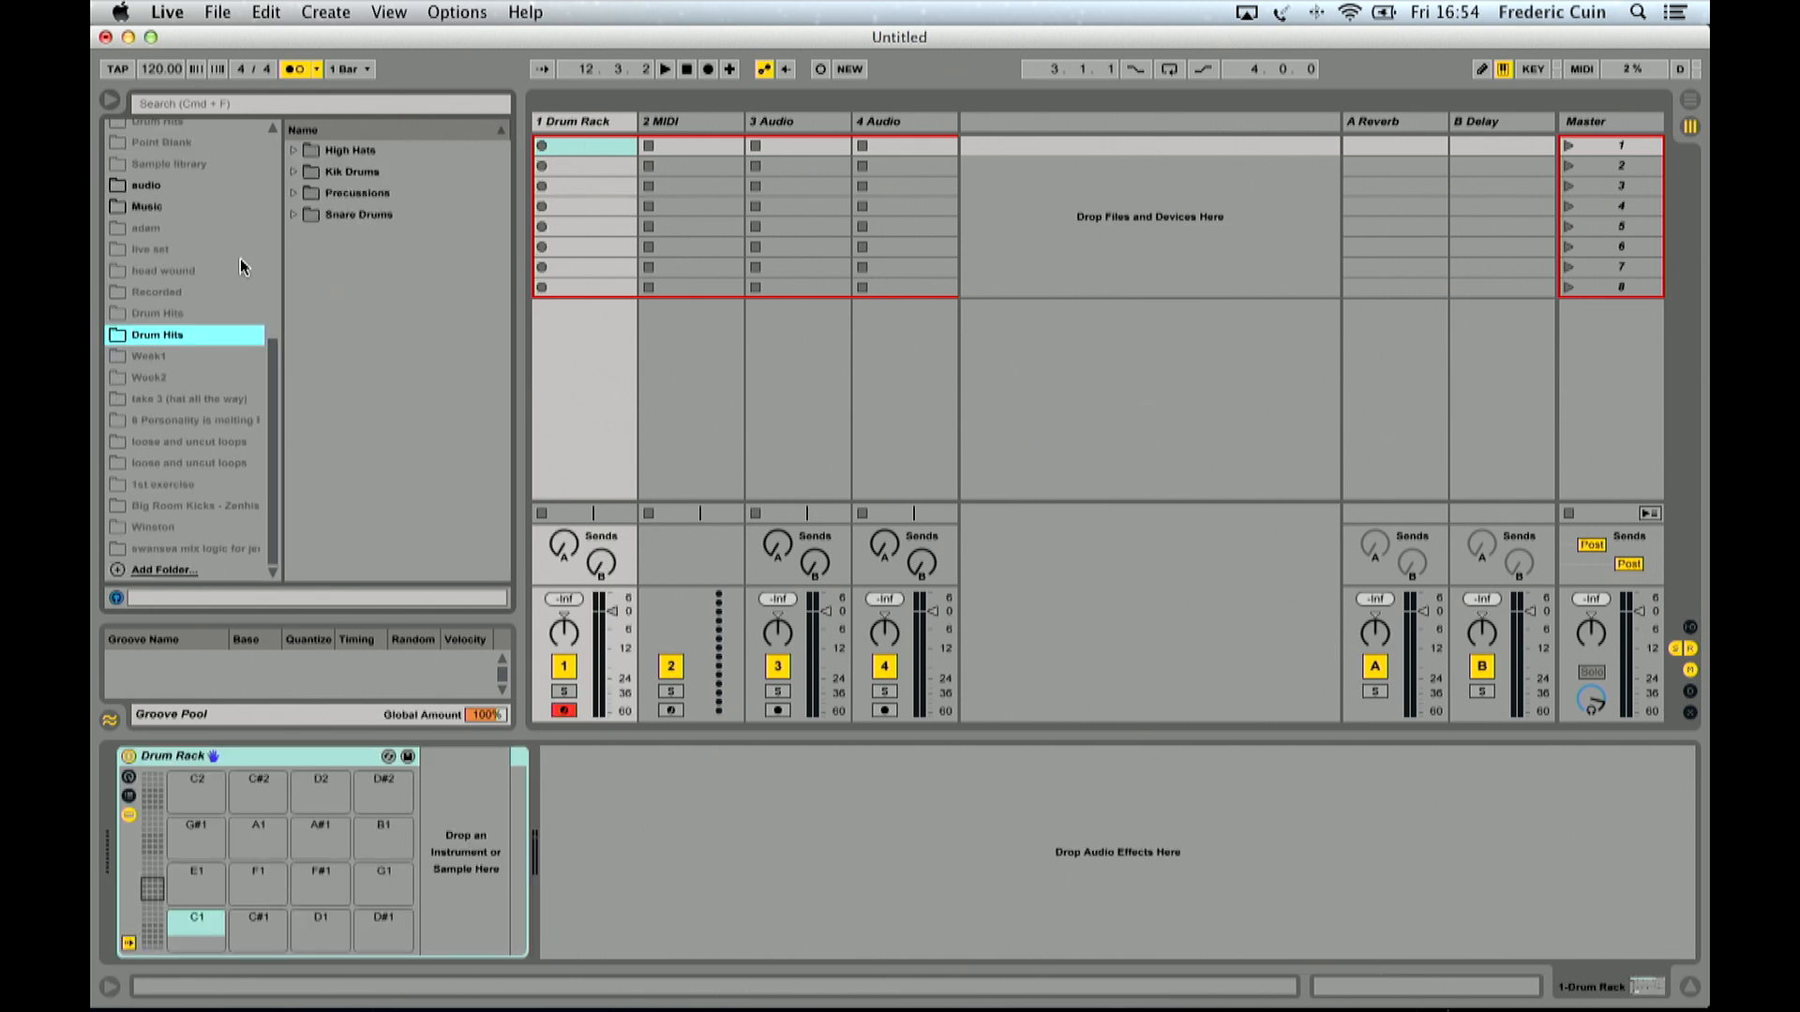
pyautogui.click(293, 171)
pyautogui.moveTo(375, 192); pyautogui.dragTo(190, 936)
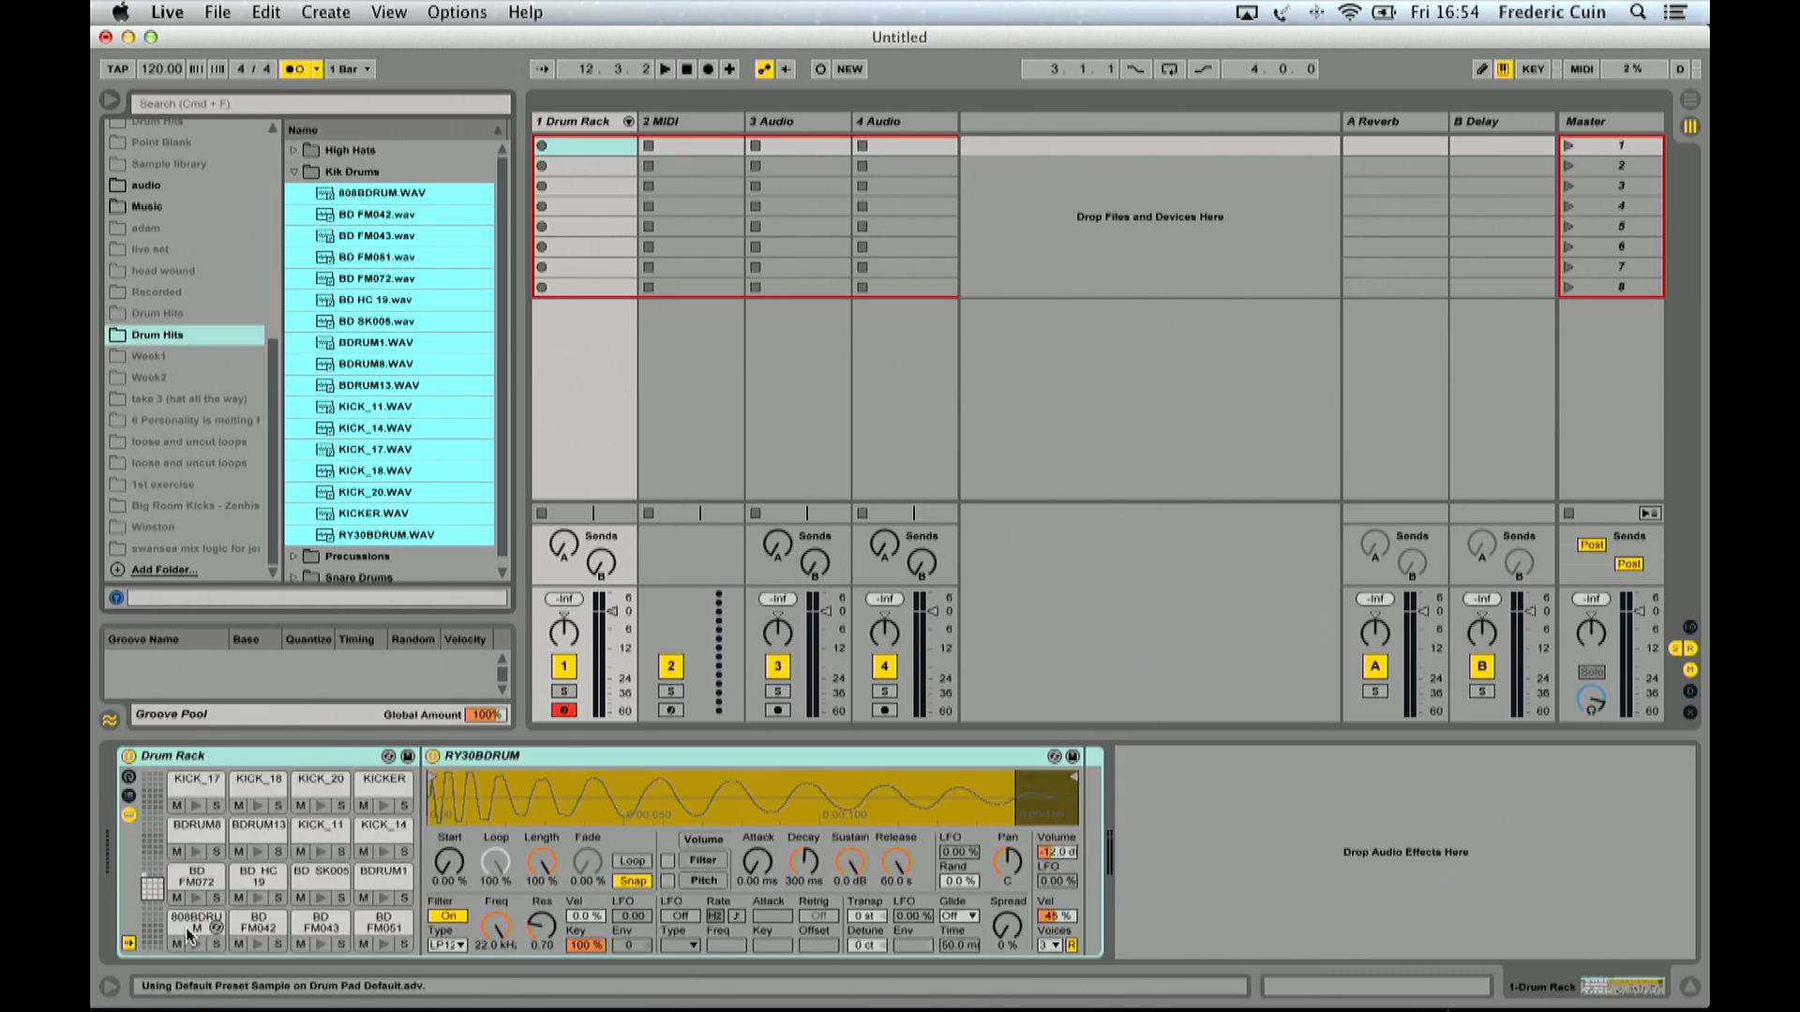
# Step: Insert the Pitch MIDI effect before the Drum Rack
pyautogui.scroll(10, 183, 234)
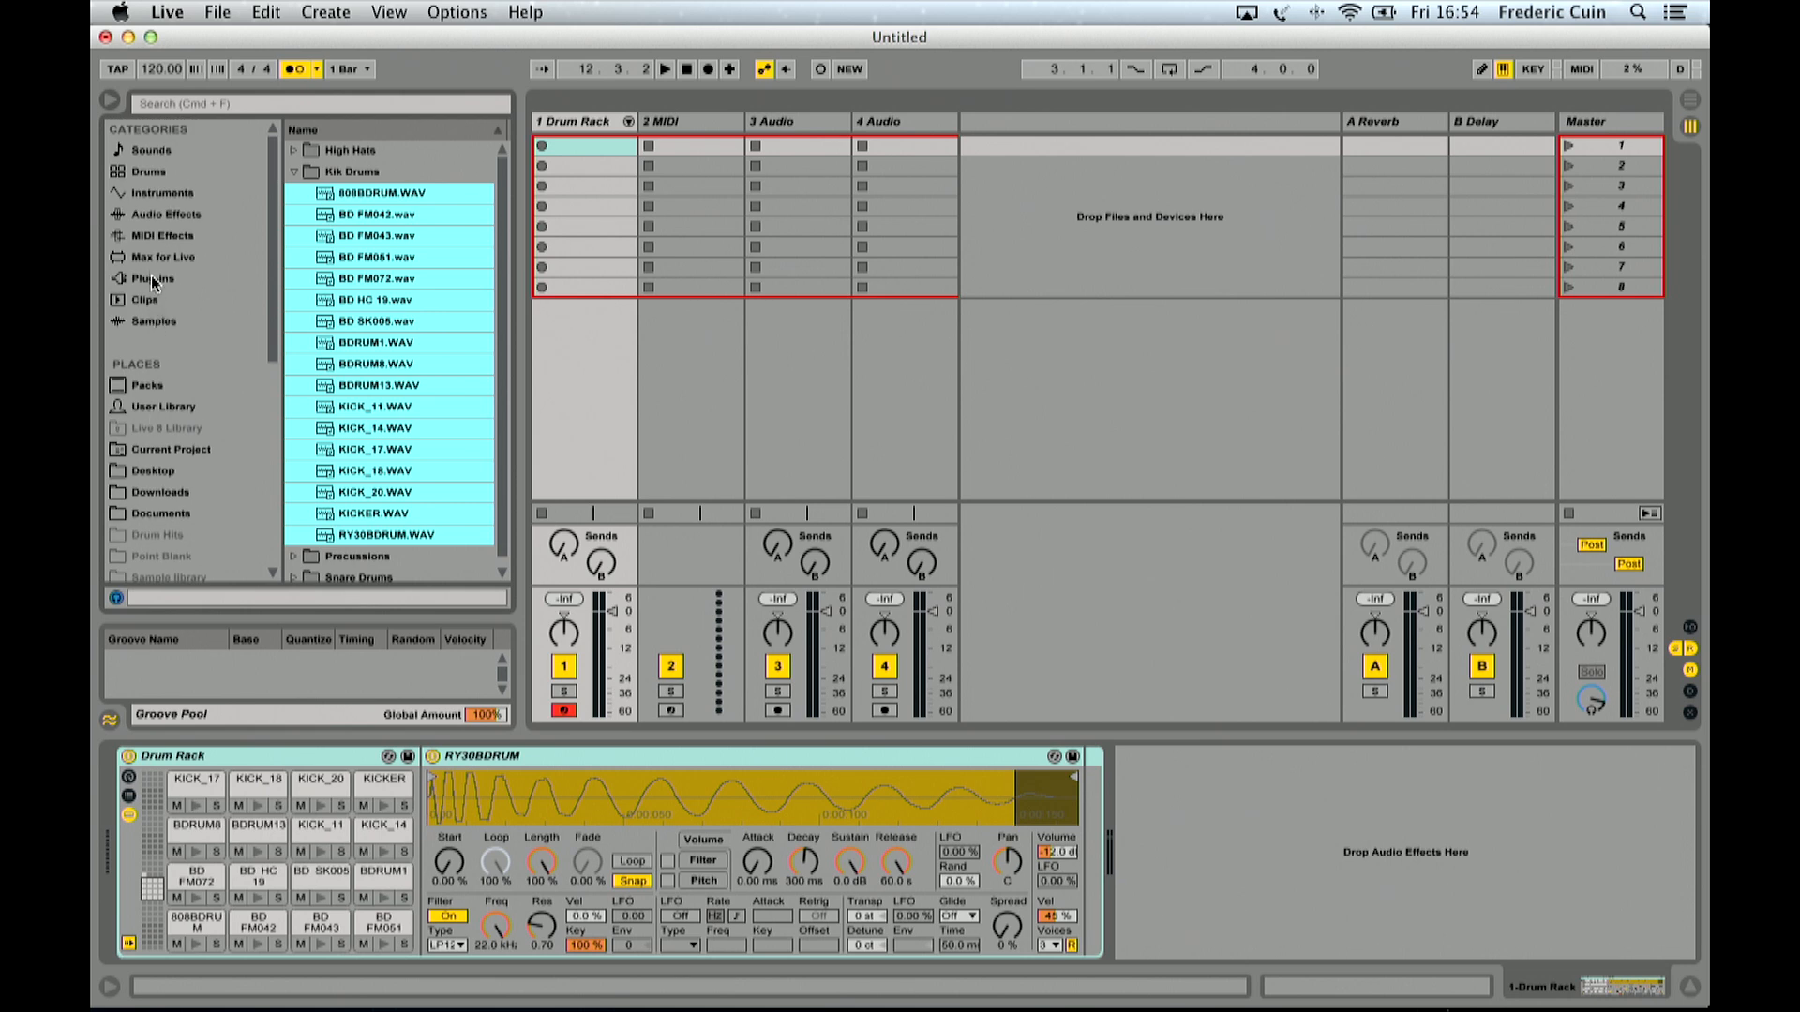
pyautogui.click(155, 235)
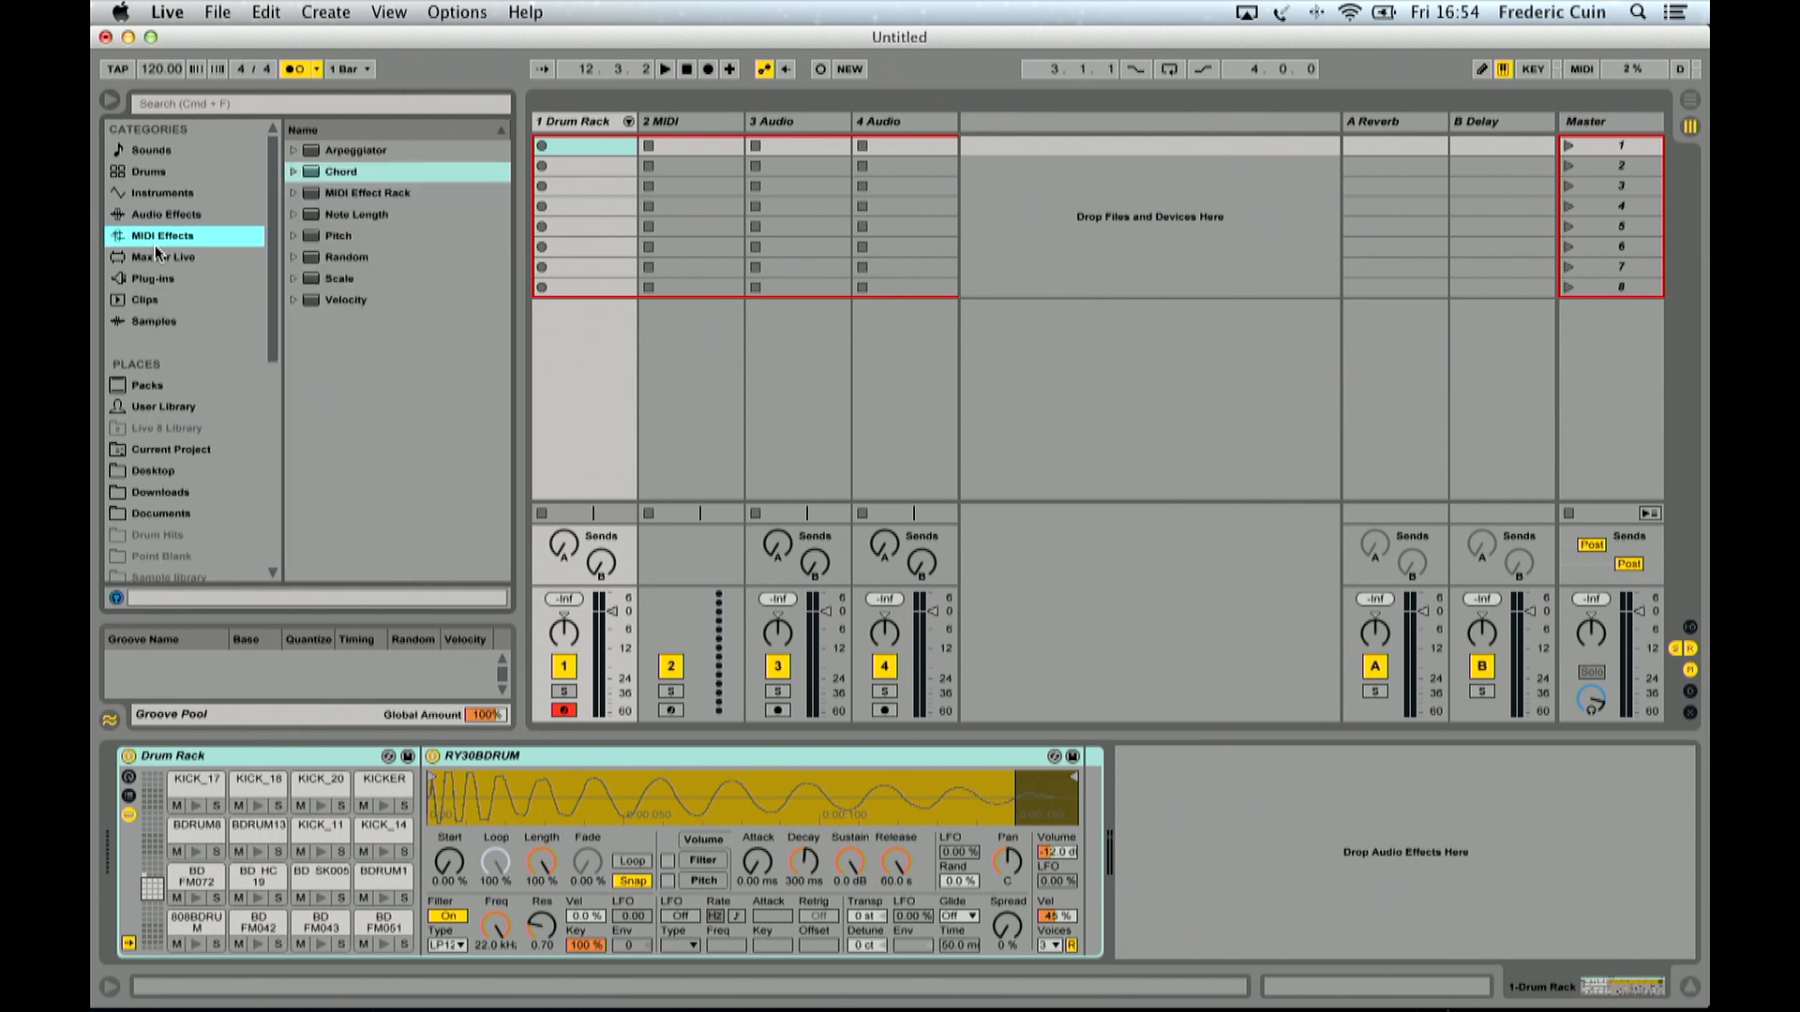
pyautogui.click(328, 235)
pyautogui.doubleClick(328, 235)
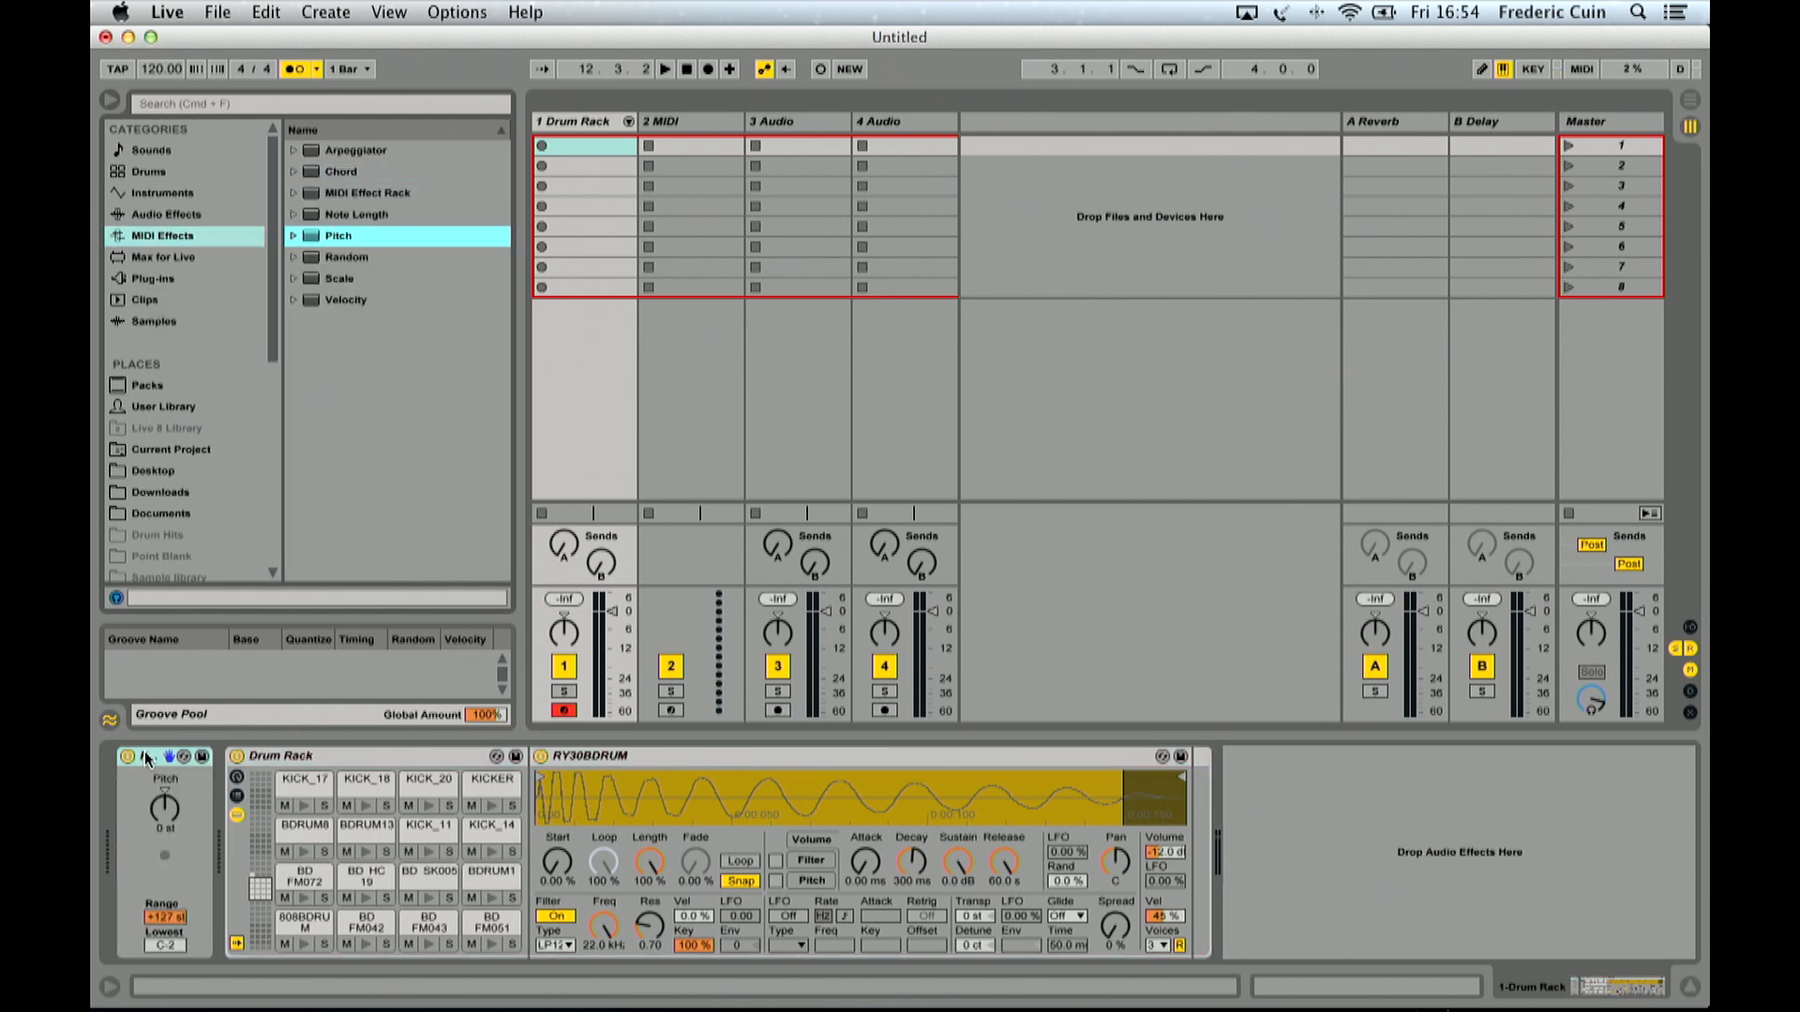
# Step: Group the Pitch effect and the Drum Rack together into an Instrument Rack
pyautogui.click(315, 757)
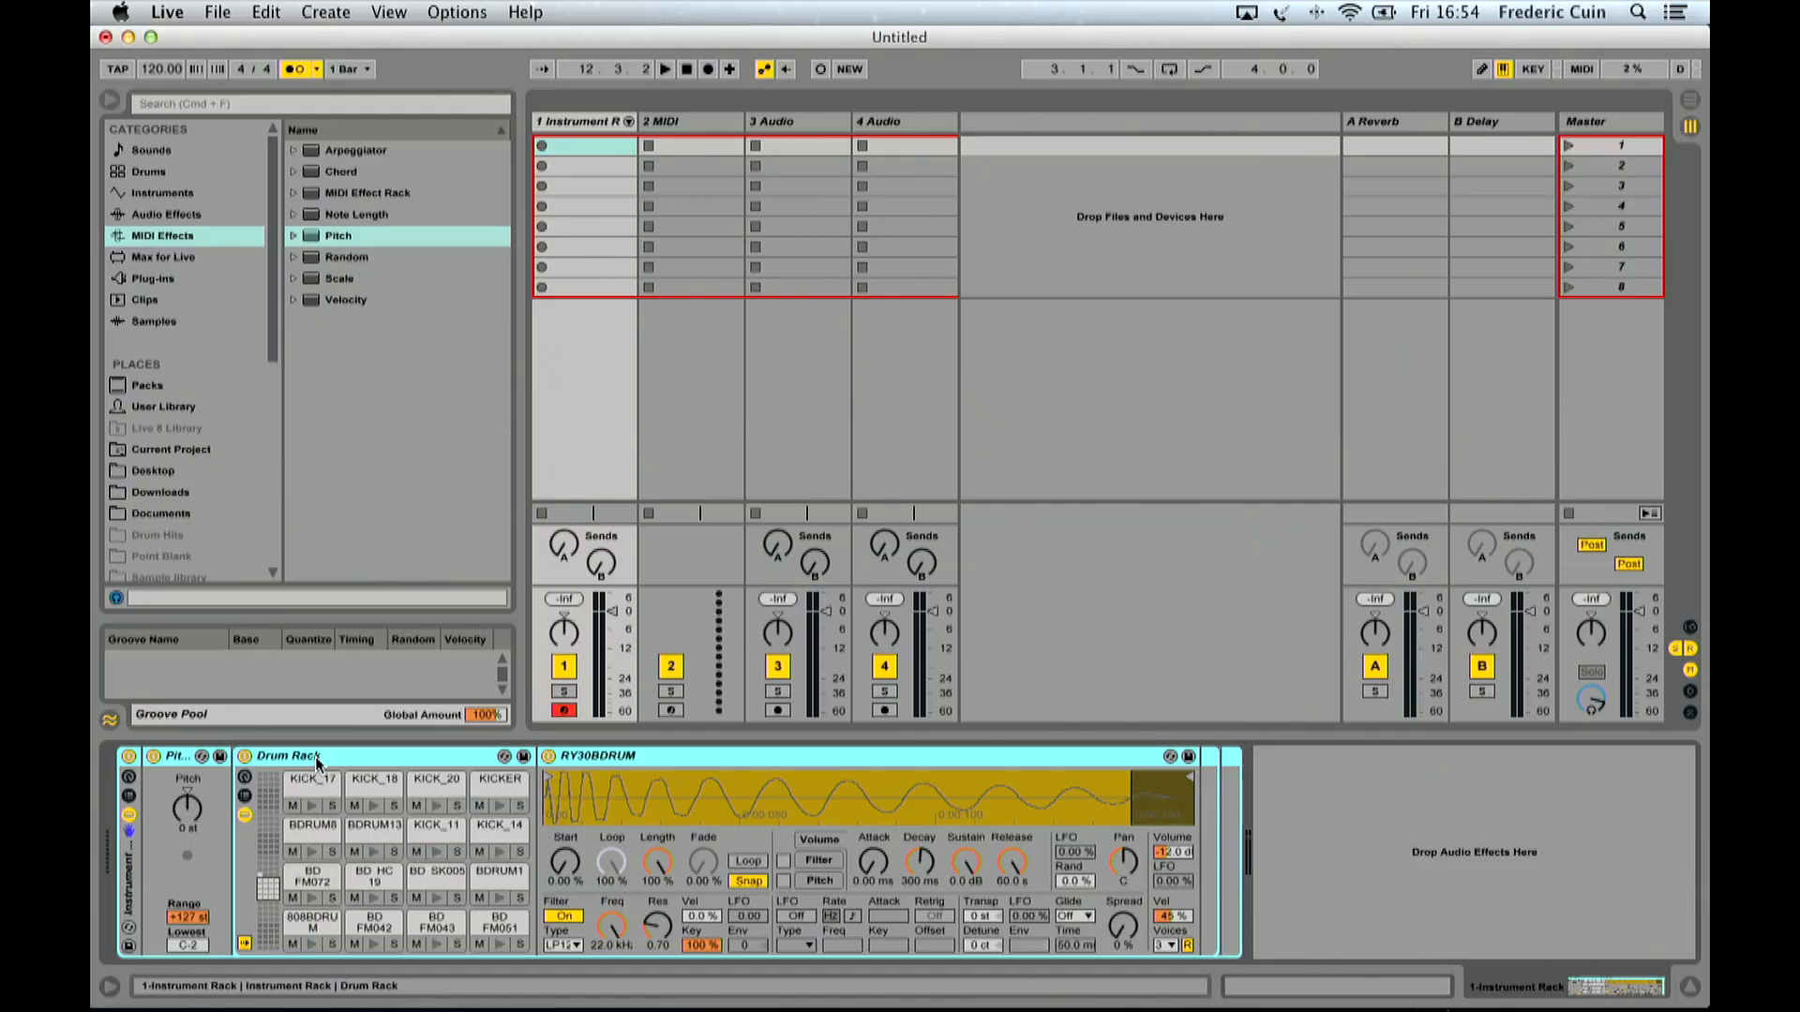
pyautogui.press('super+z')
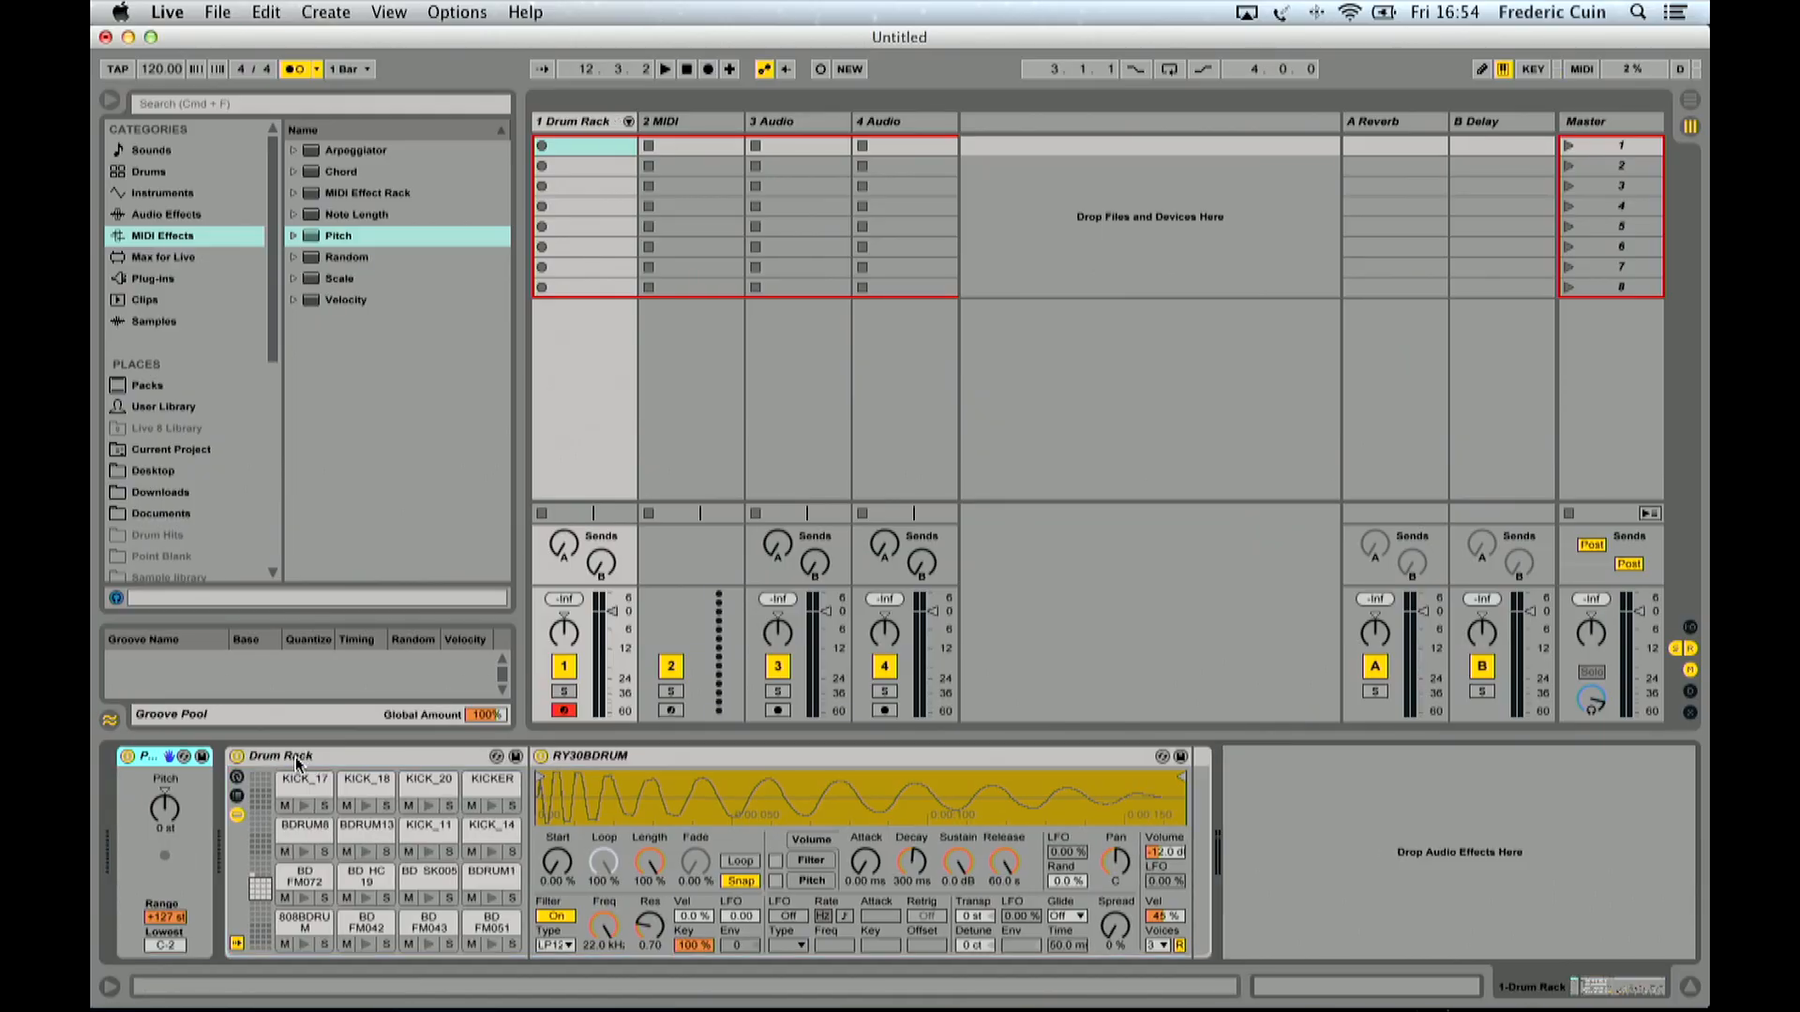
pyautogui.click(305, 763)
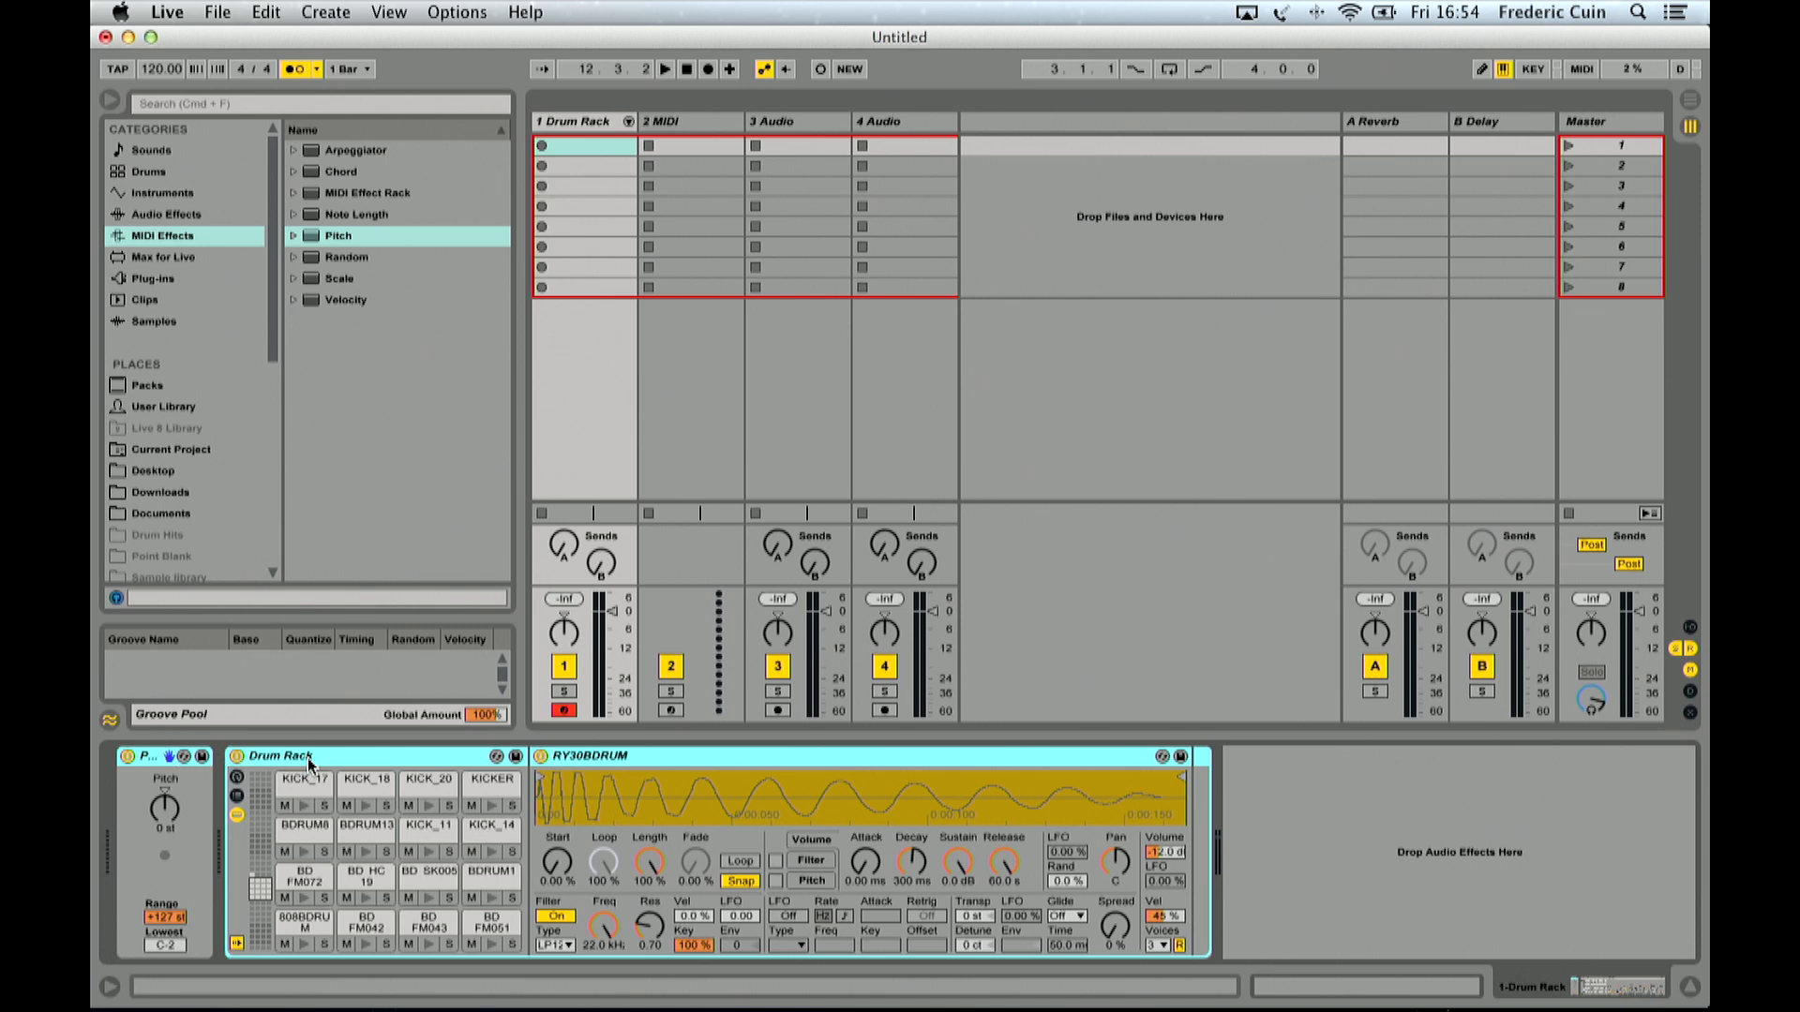
pyautogui.press('super+g')
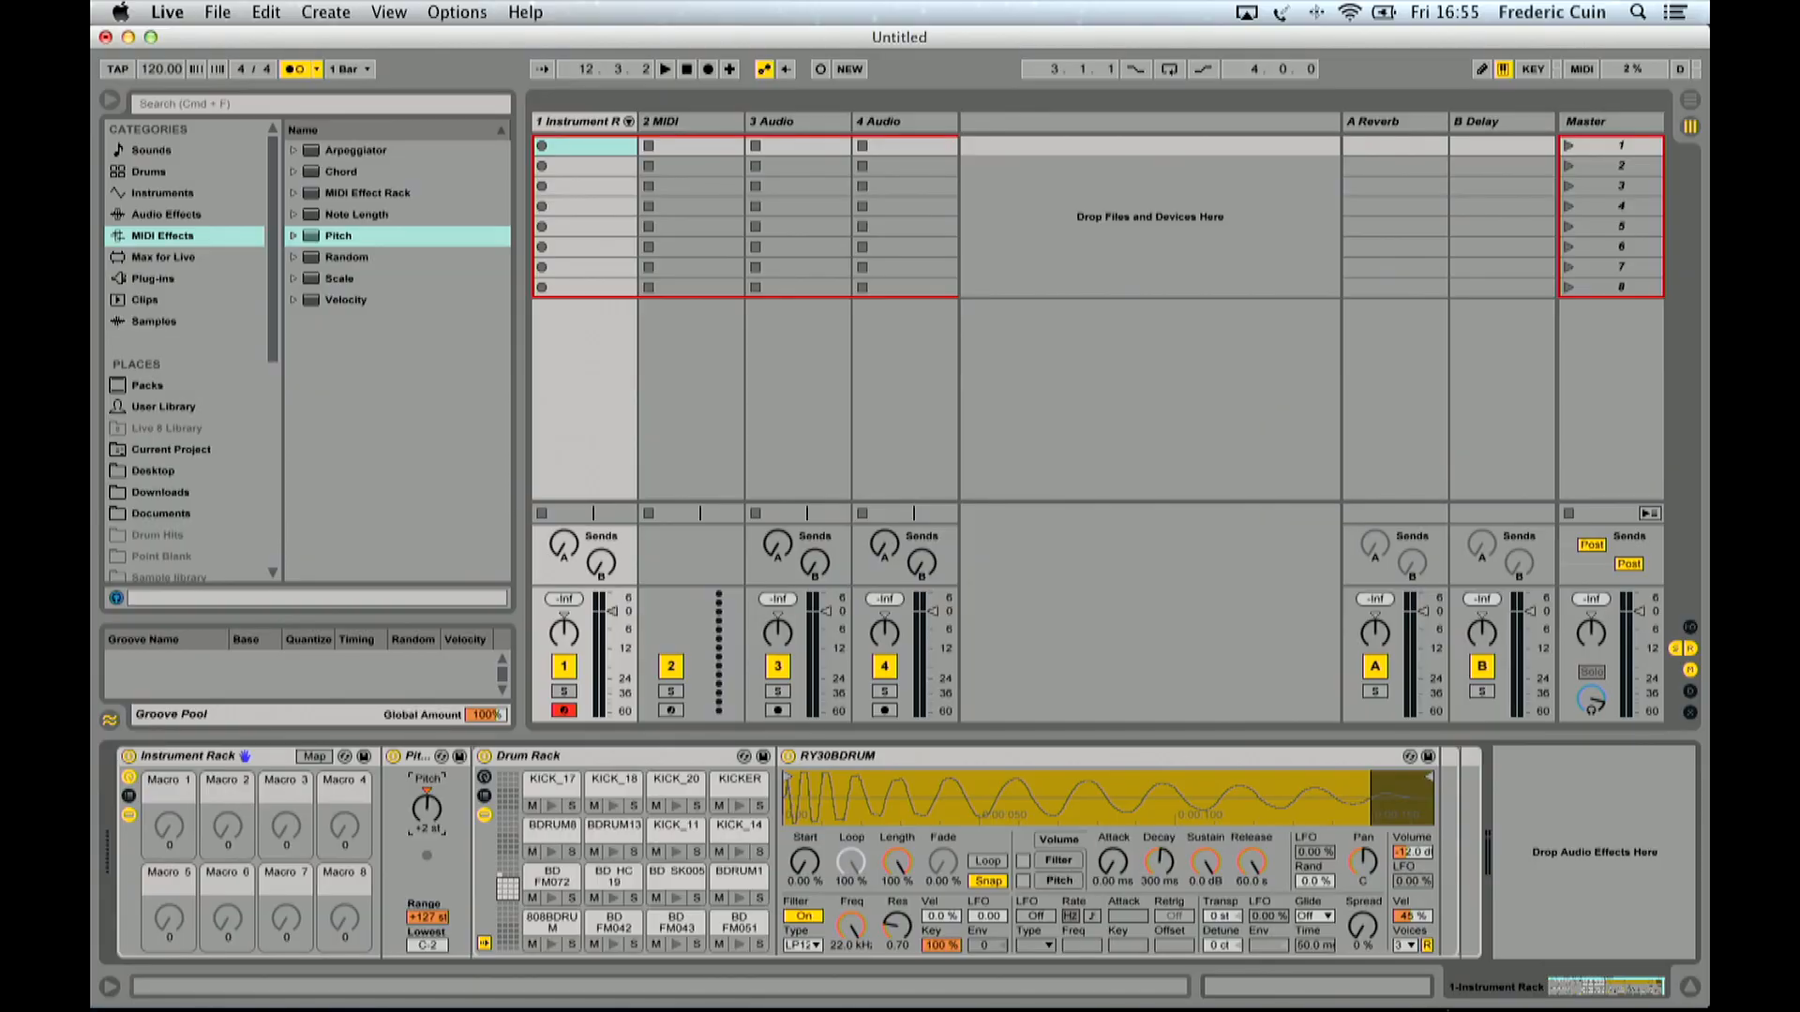
# Step: Map the Pitch effect's Pitch knob to the Instrument Rack's first macro and limit its range to 0 to +16 st
pyautogui.rightClick(426, 808)
pyautogui.click(487, 689)
pyautogui.click(315, 757)
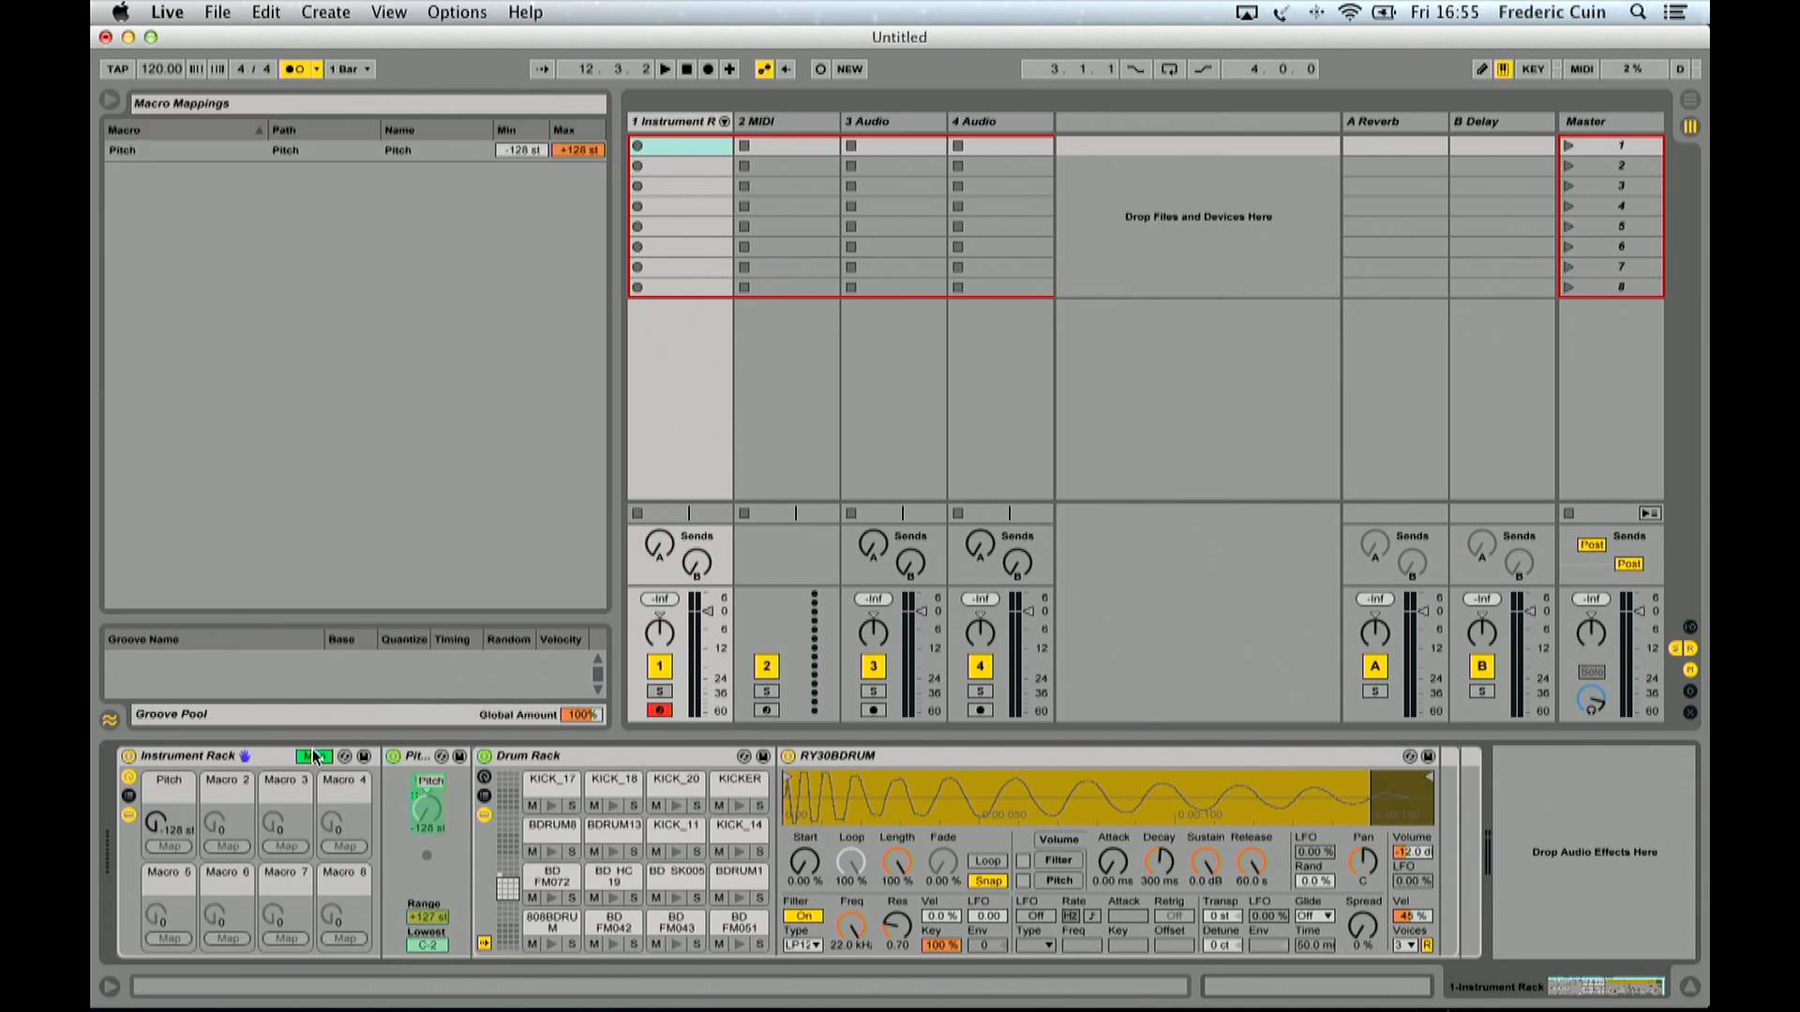
pyautogui.click(515, 150)
pyautogui.write('0')
pyautogui.click(570, 150)
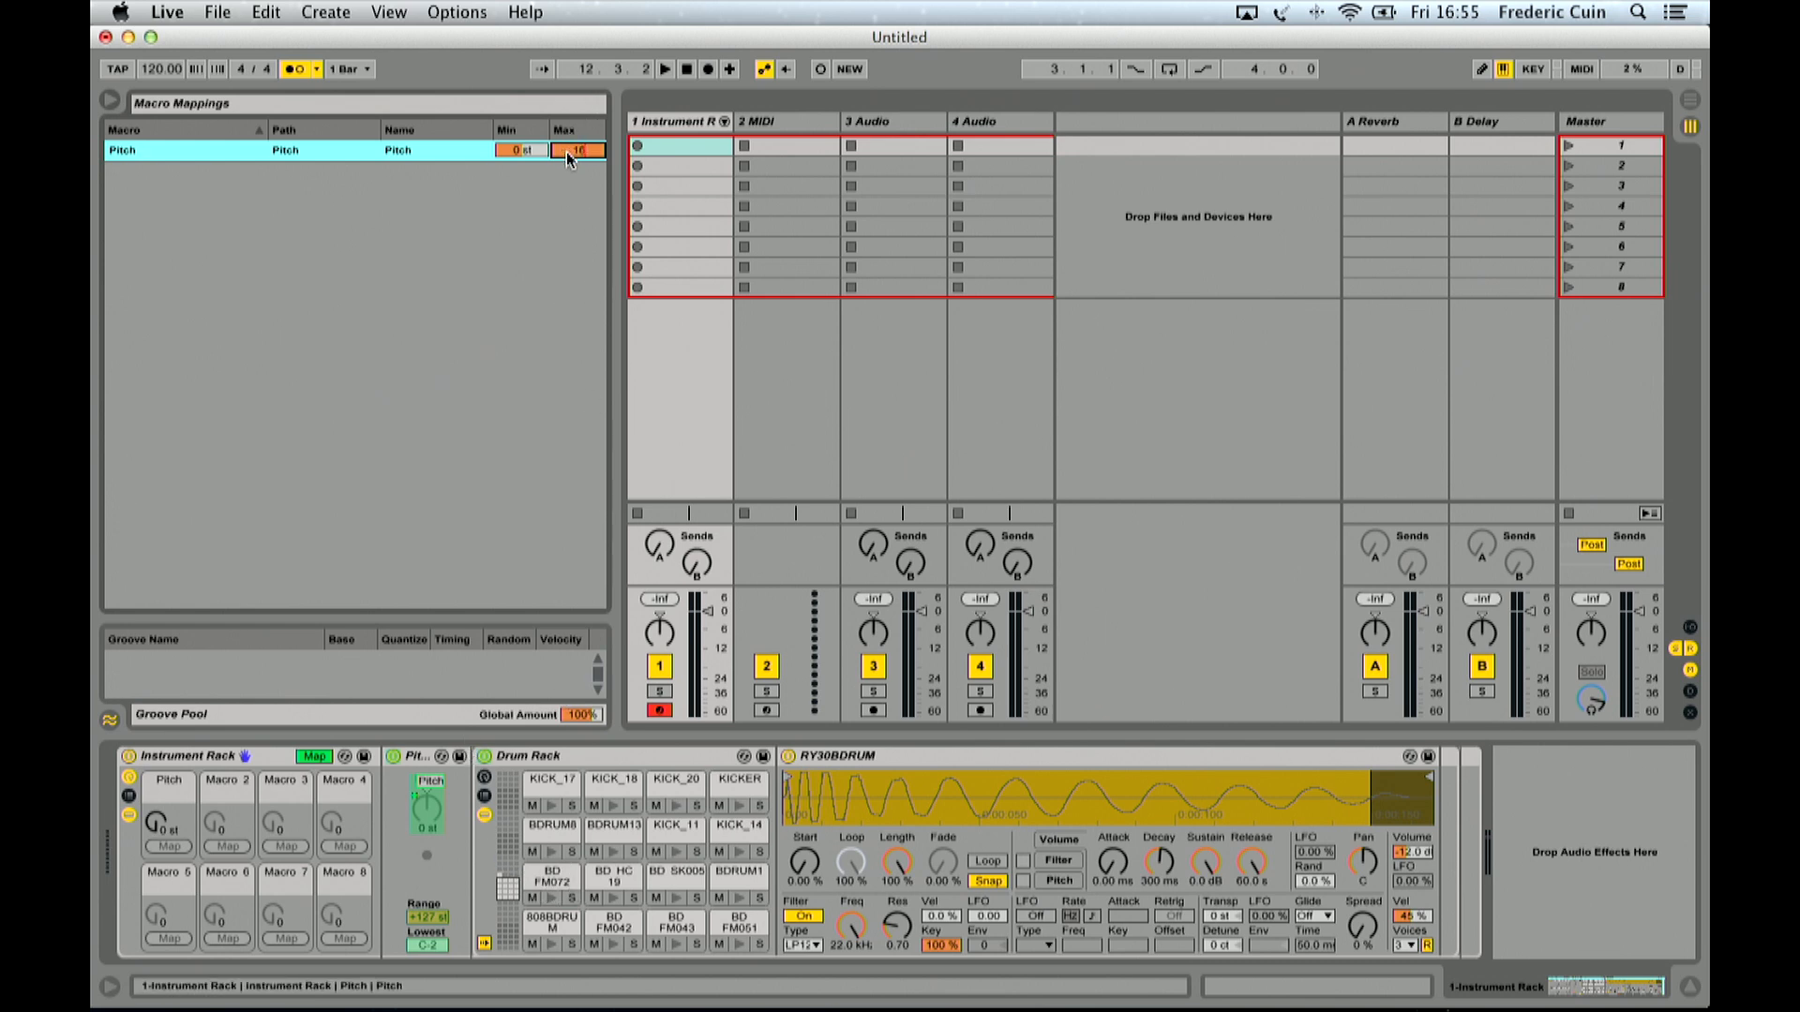
pyautogui.press('Return')
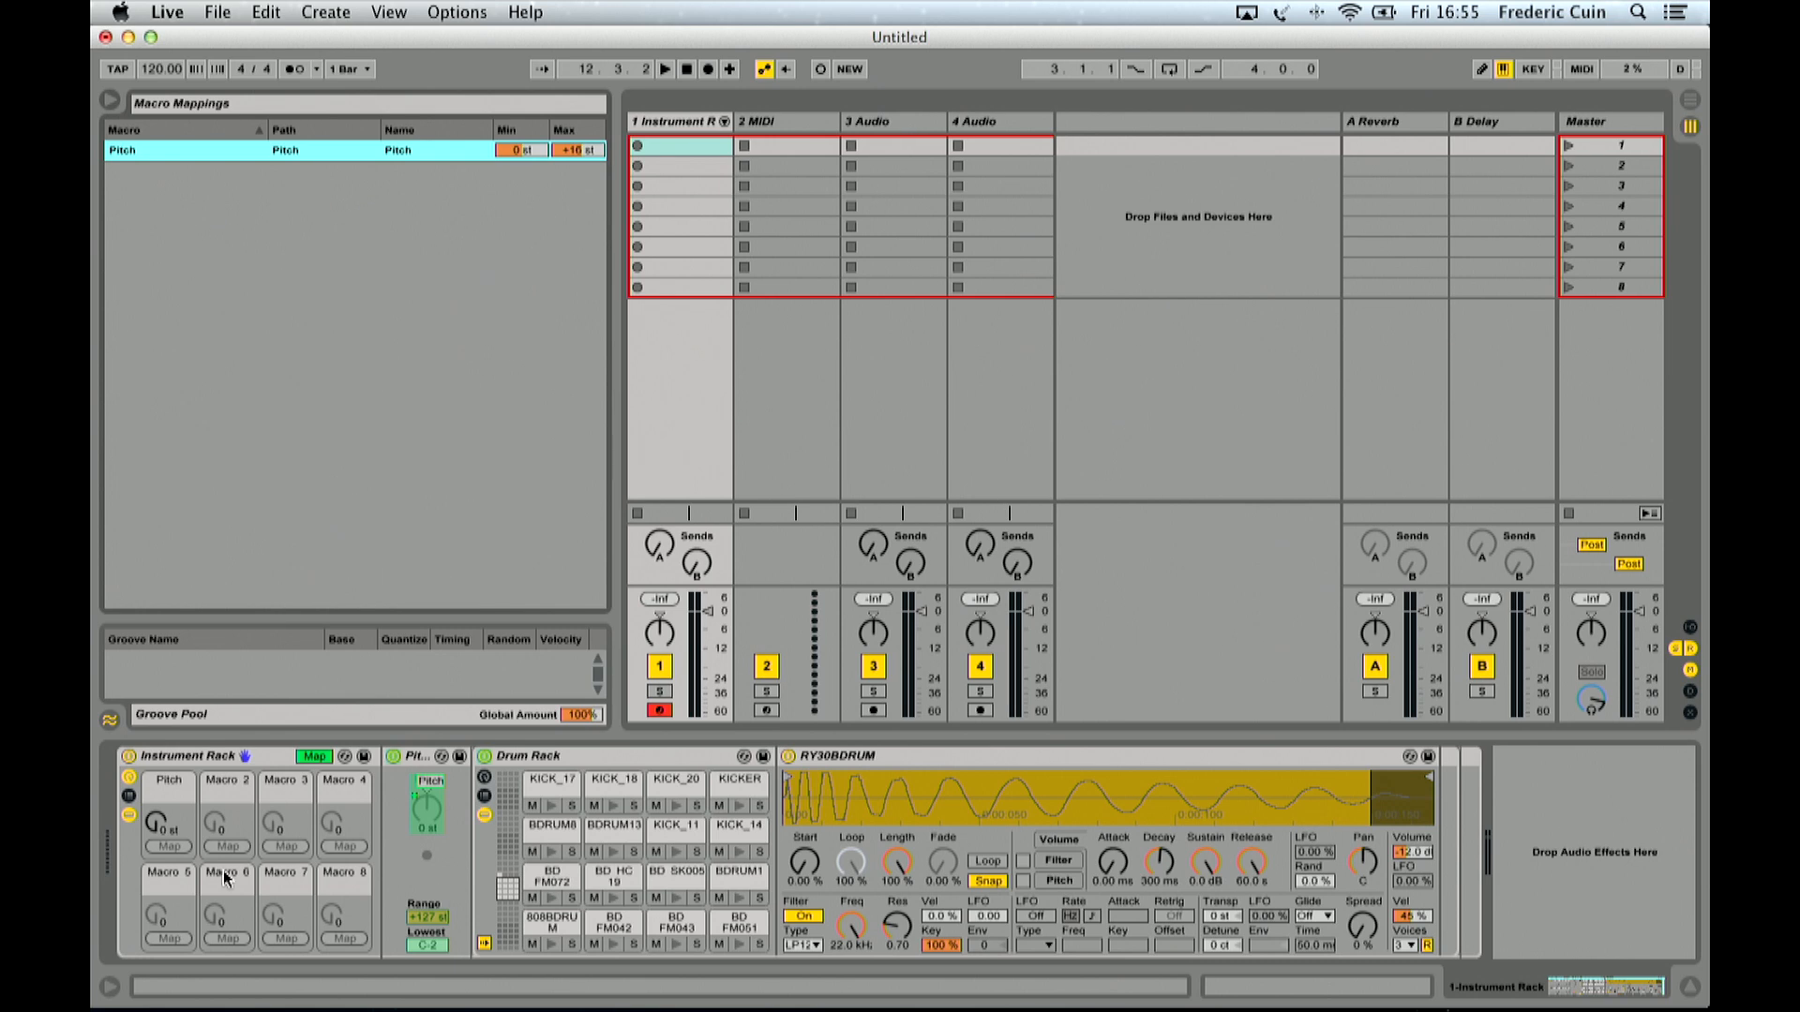
pyautogui.click(315, 757)
pyautogui.moveTo(169, 825)
pyautogui.mouseDown()
pyautogui.moveTo(169, 787)
pyautogui.moveTo(168, 825)
pyautogui.mouseUp()
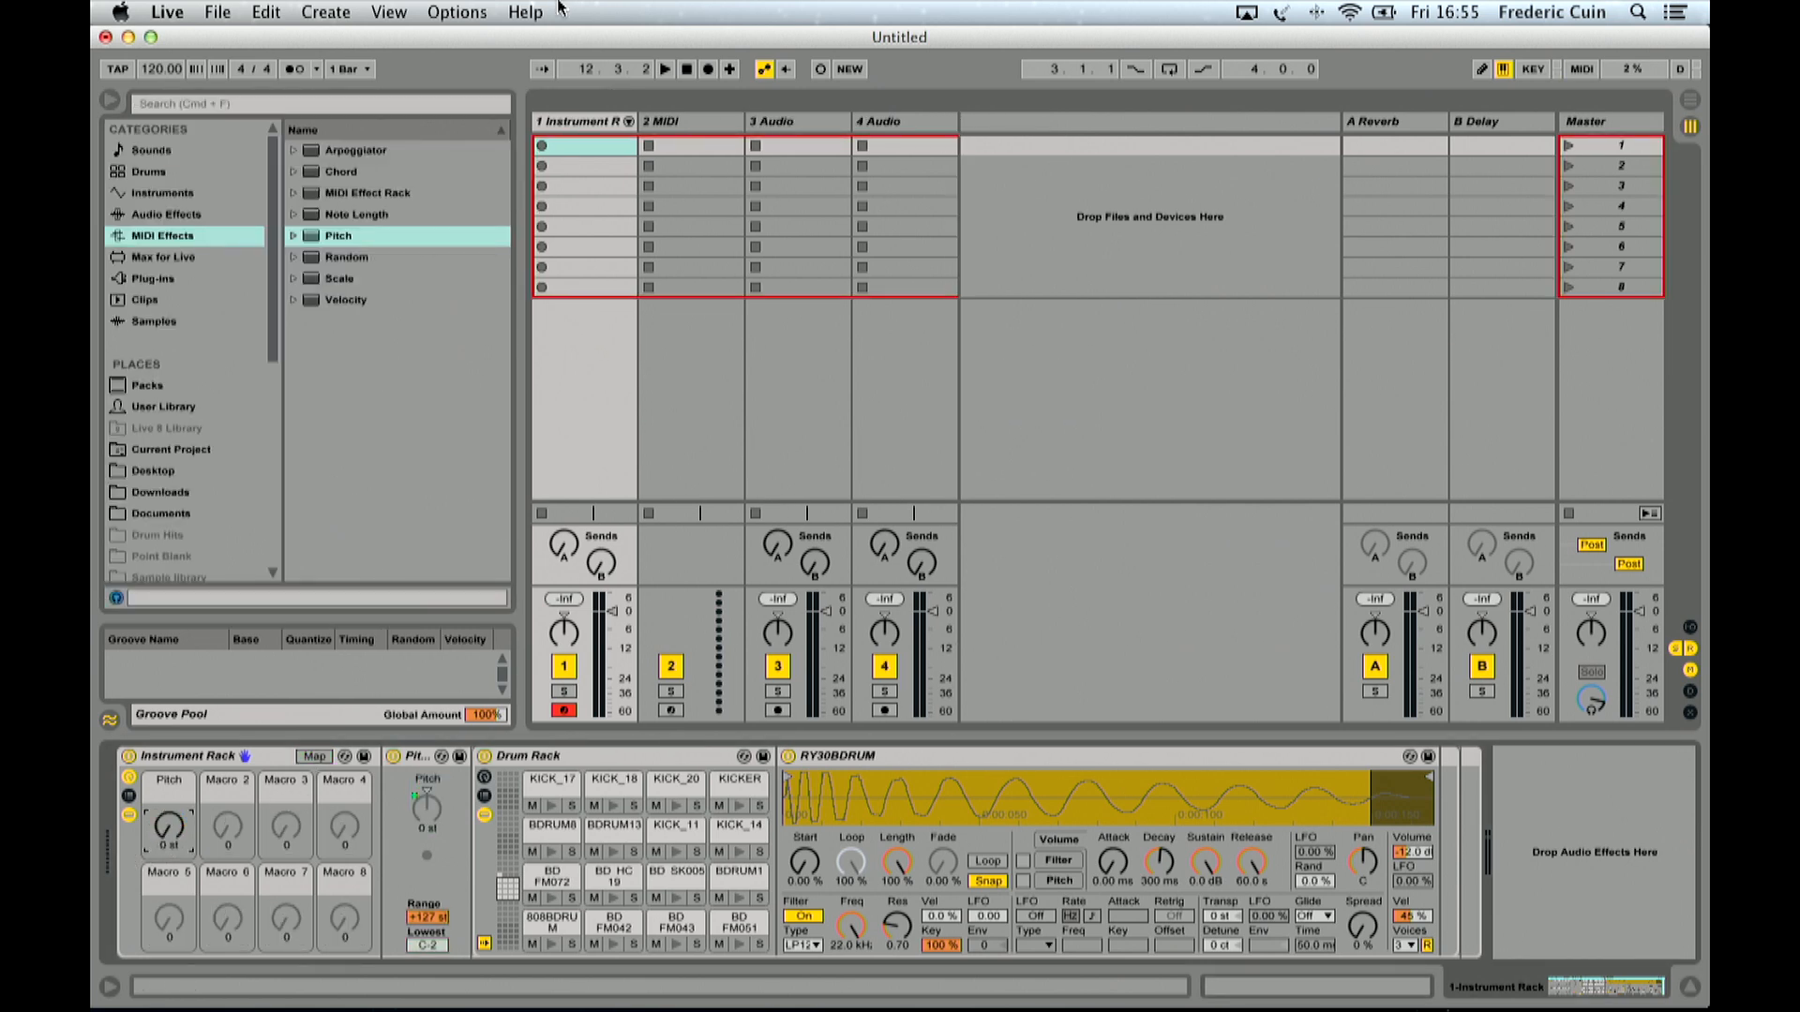
# Step: Create a MIDI clip in the first slot of track 1 with 808BDRUM notes on beats 1, 1.2, 1.3 and 1.4
pyautogui.doubleClick(562, 144)
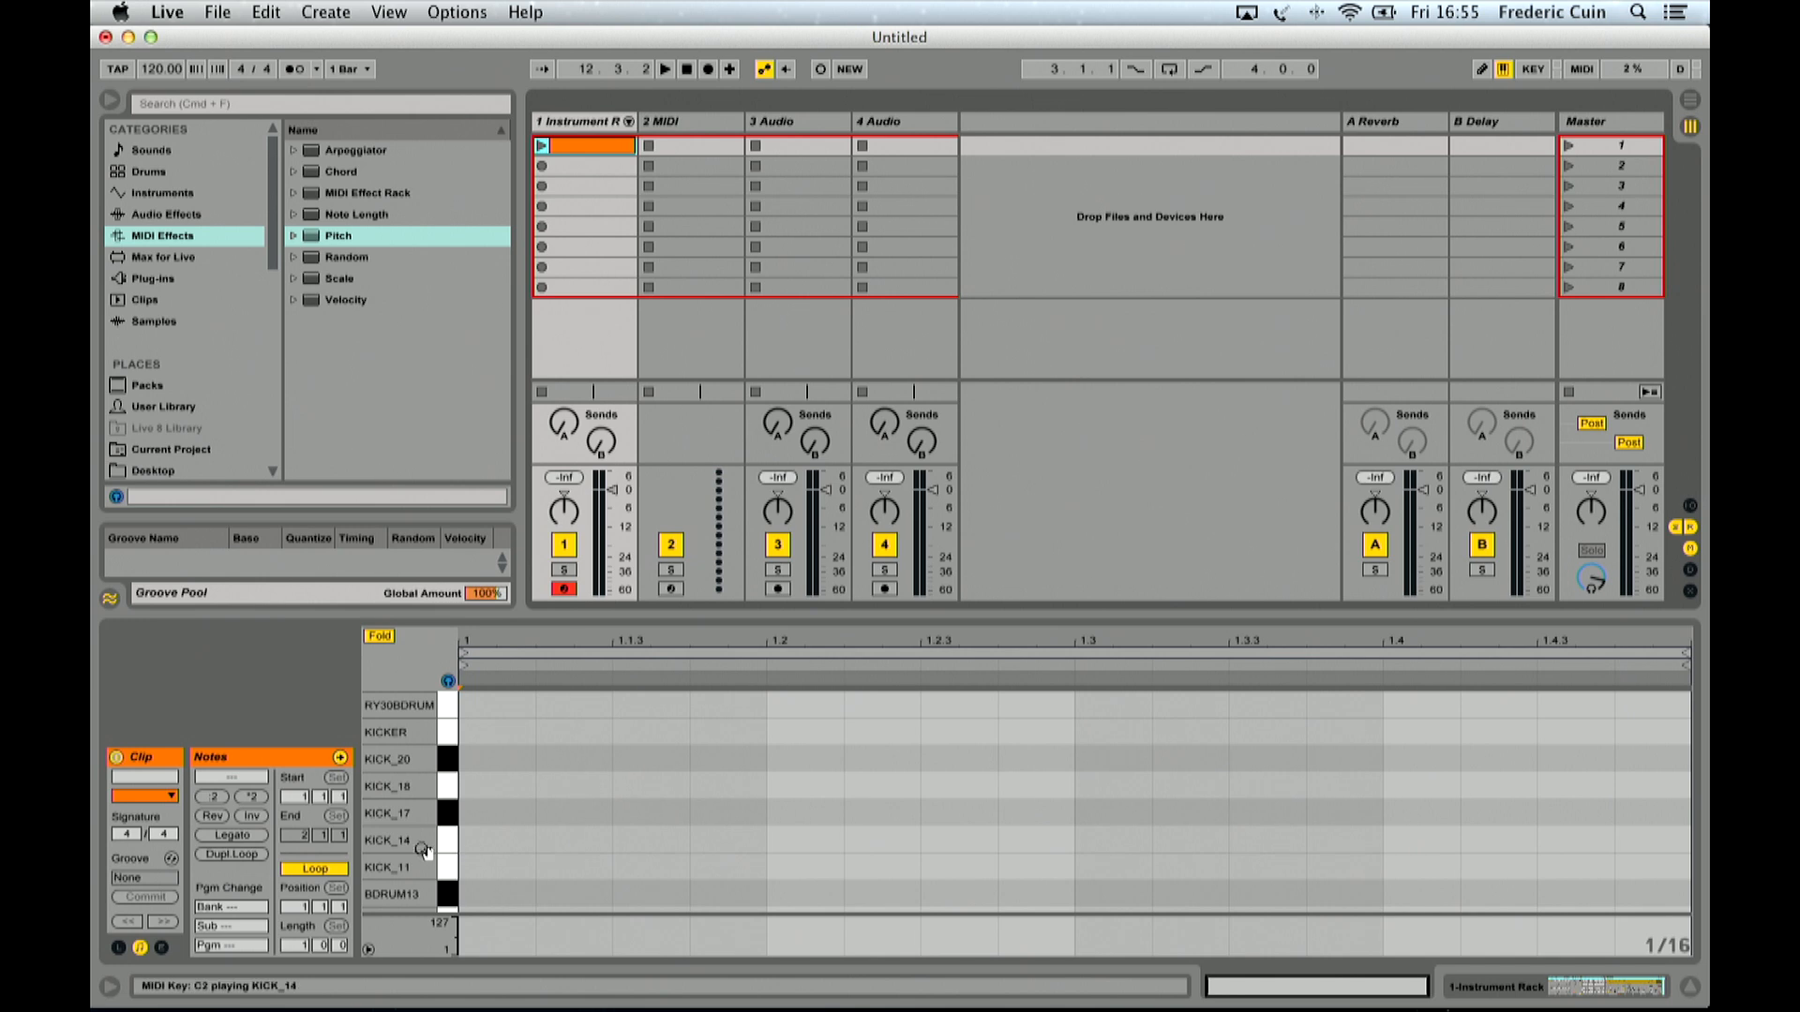
pyautogui.scroll(-5, 419, 856)
pyautogui.doubleClick(480, 898)
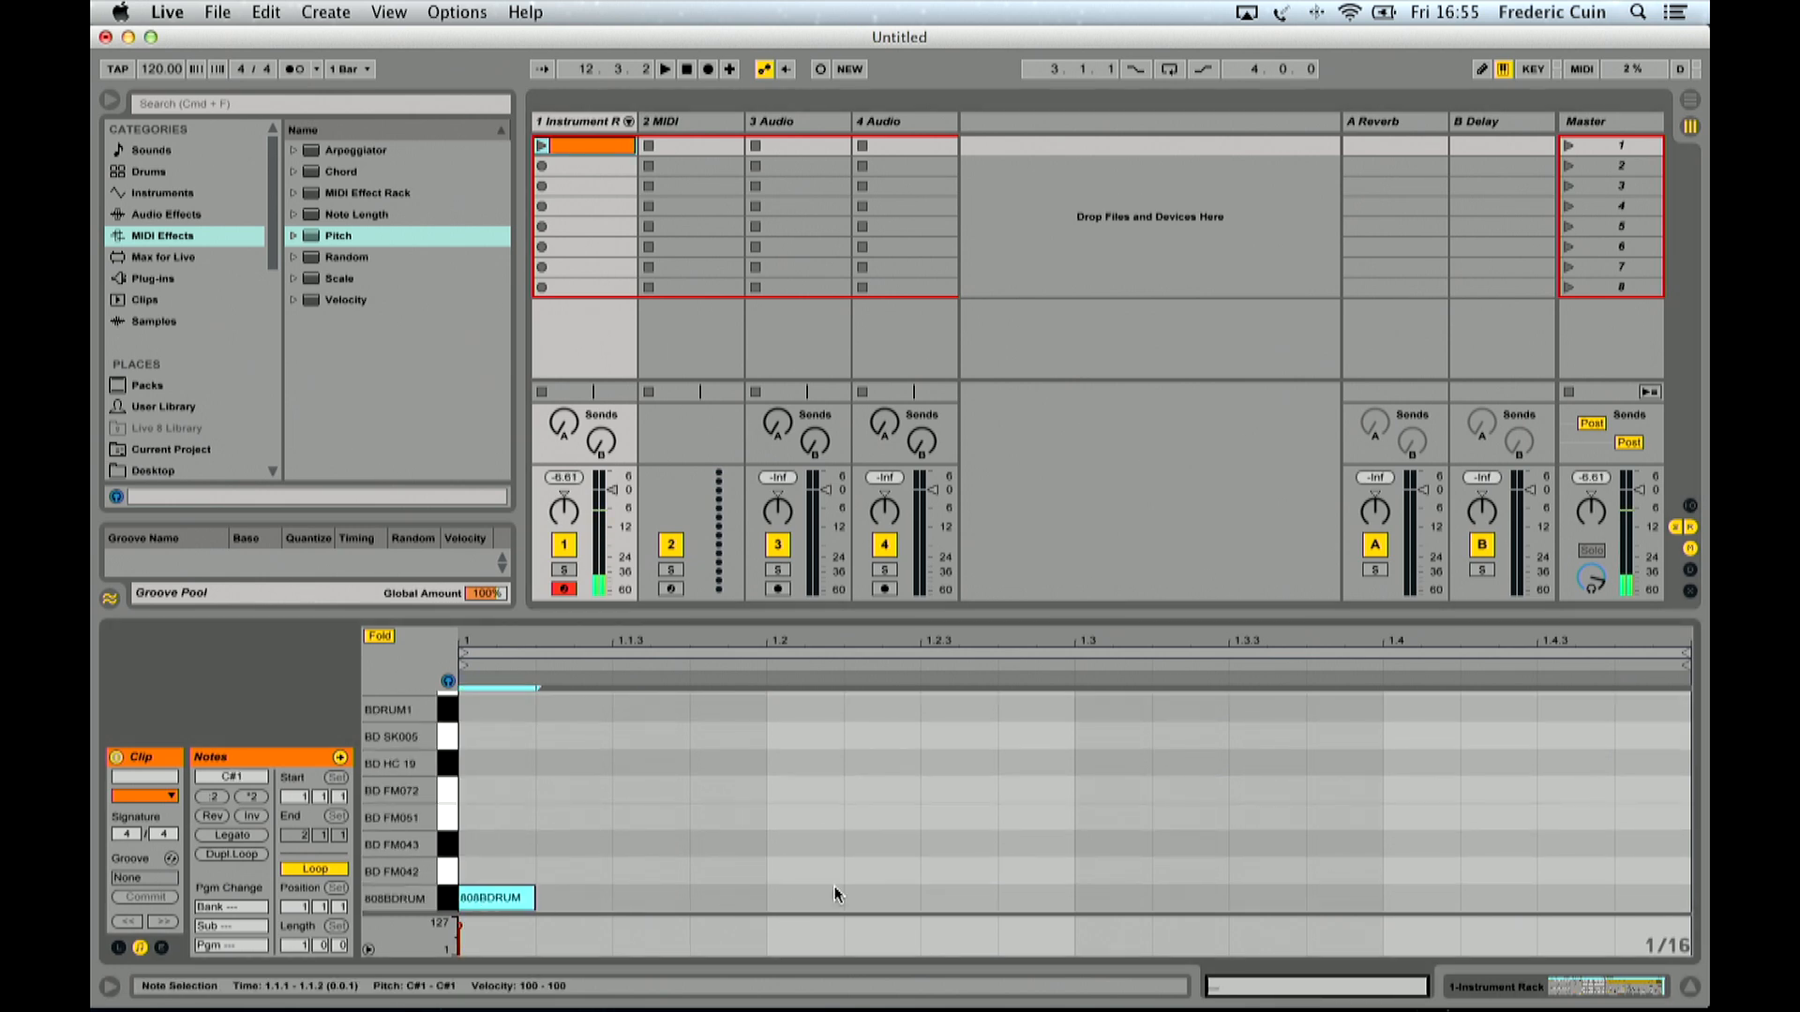
pyautogui.doubleClick(804, 898)
pyautogui.doubleClick(1113, 898)
pyautogui.doubleClick(1420, 898)
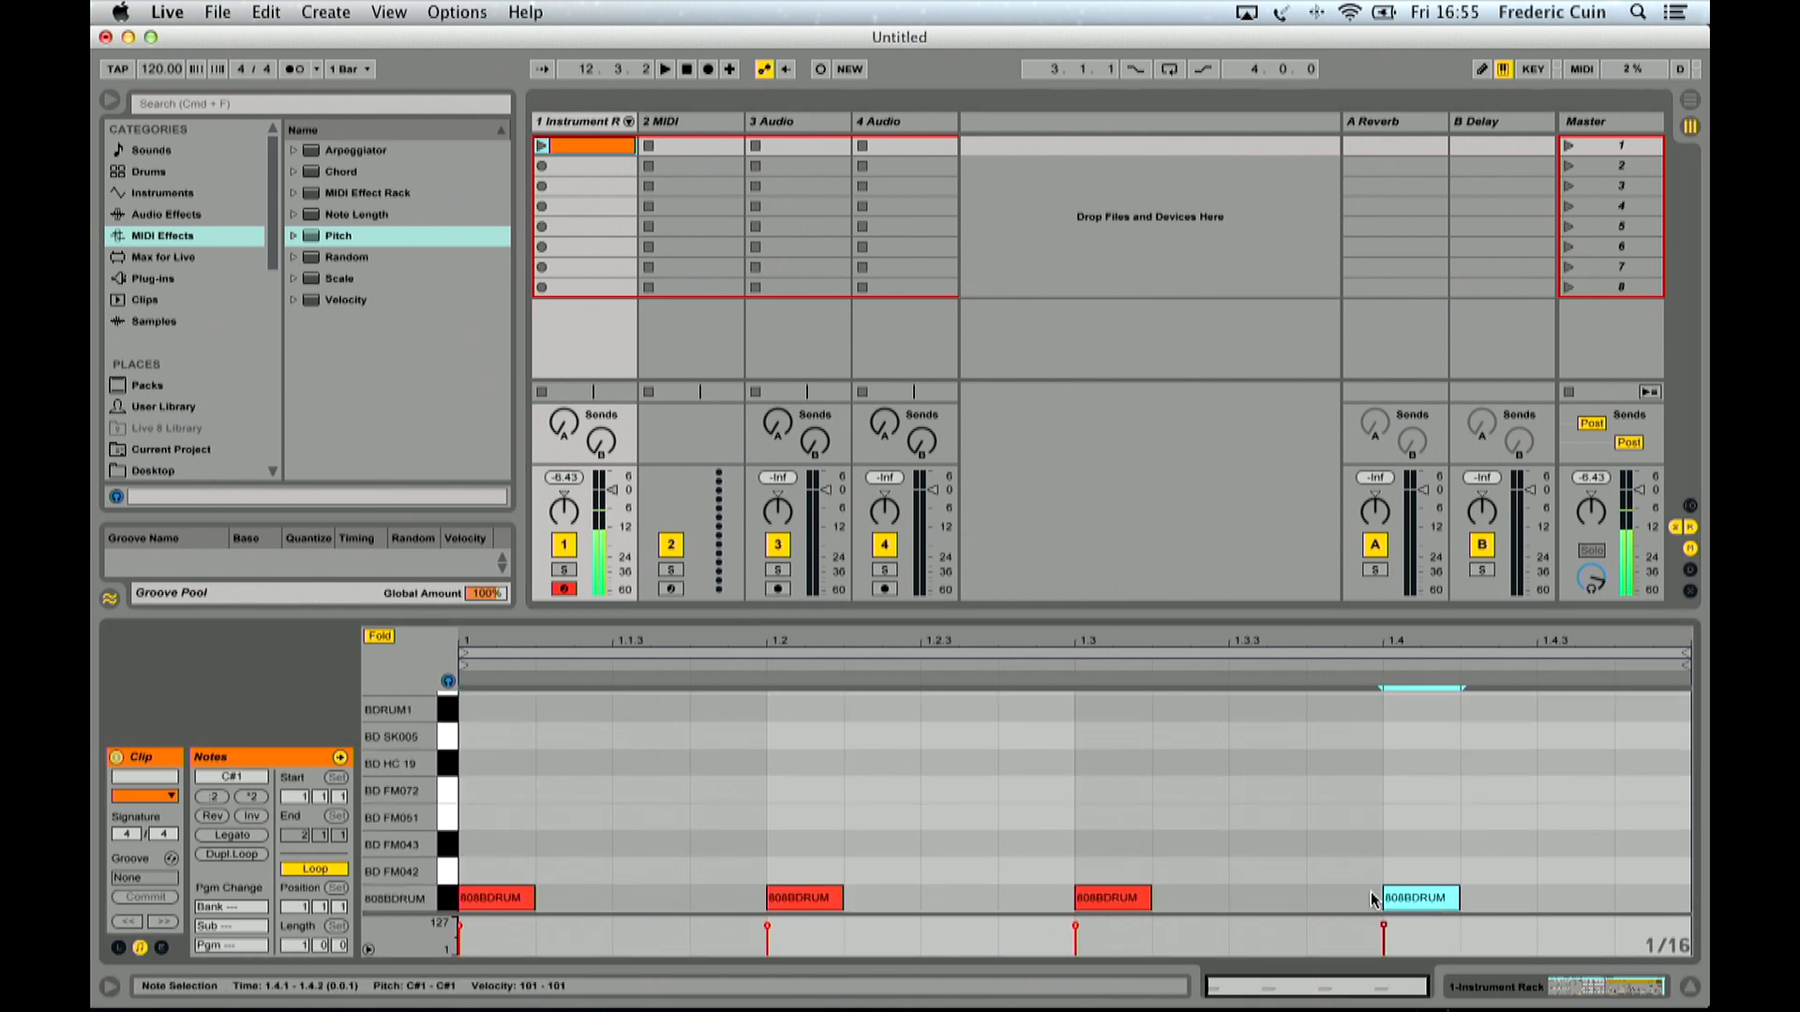
# Step: Launch the kick clip and audition the samples with the Instrument Rack's Pitch macro
pyautogui.click(542, 145)
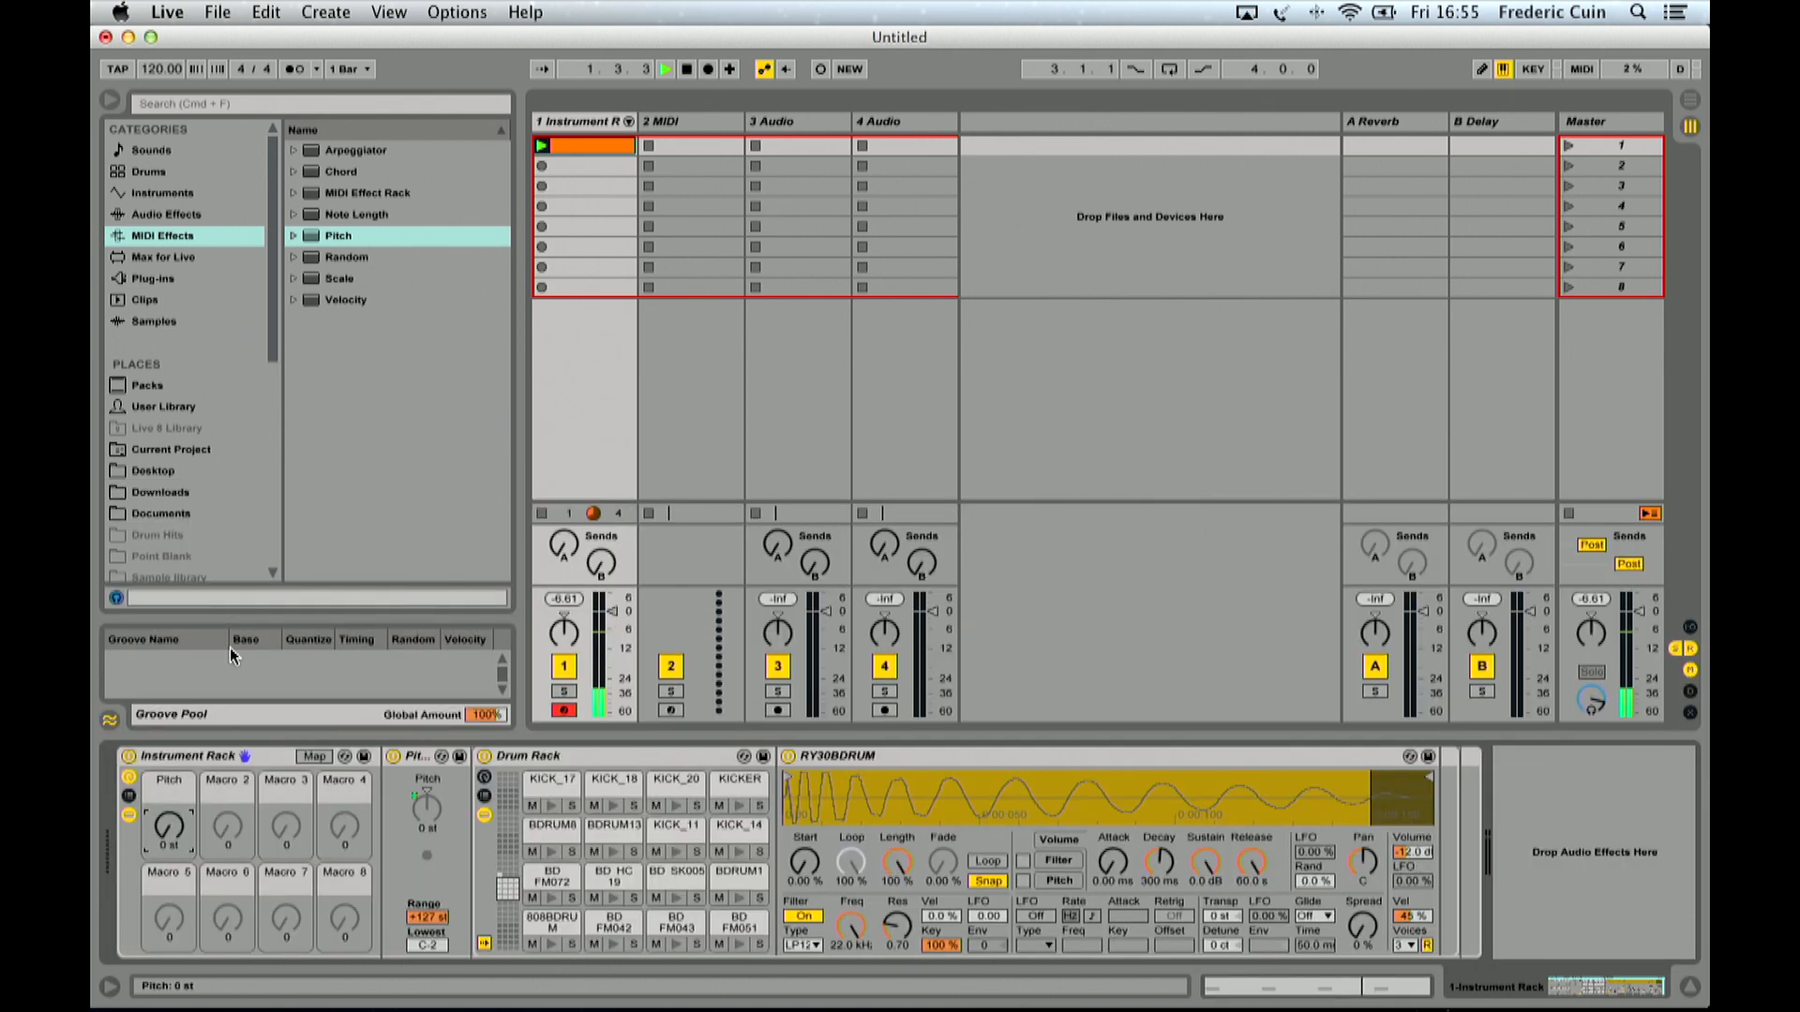
pyautogui.hotkey('shift', 'Tab')
pyautogui.moveTo(166, 832)
pyautogui.mouseDown()
pyautogui.moveTo(165, 808)
pyautogui.moveTo(166, 827)
pyautogui.mouseUp()
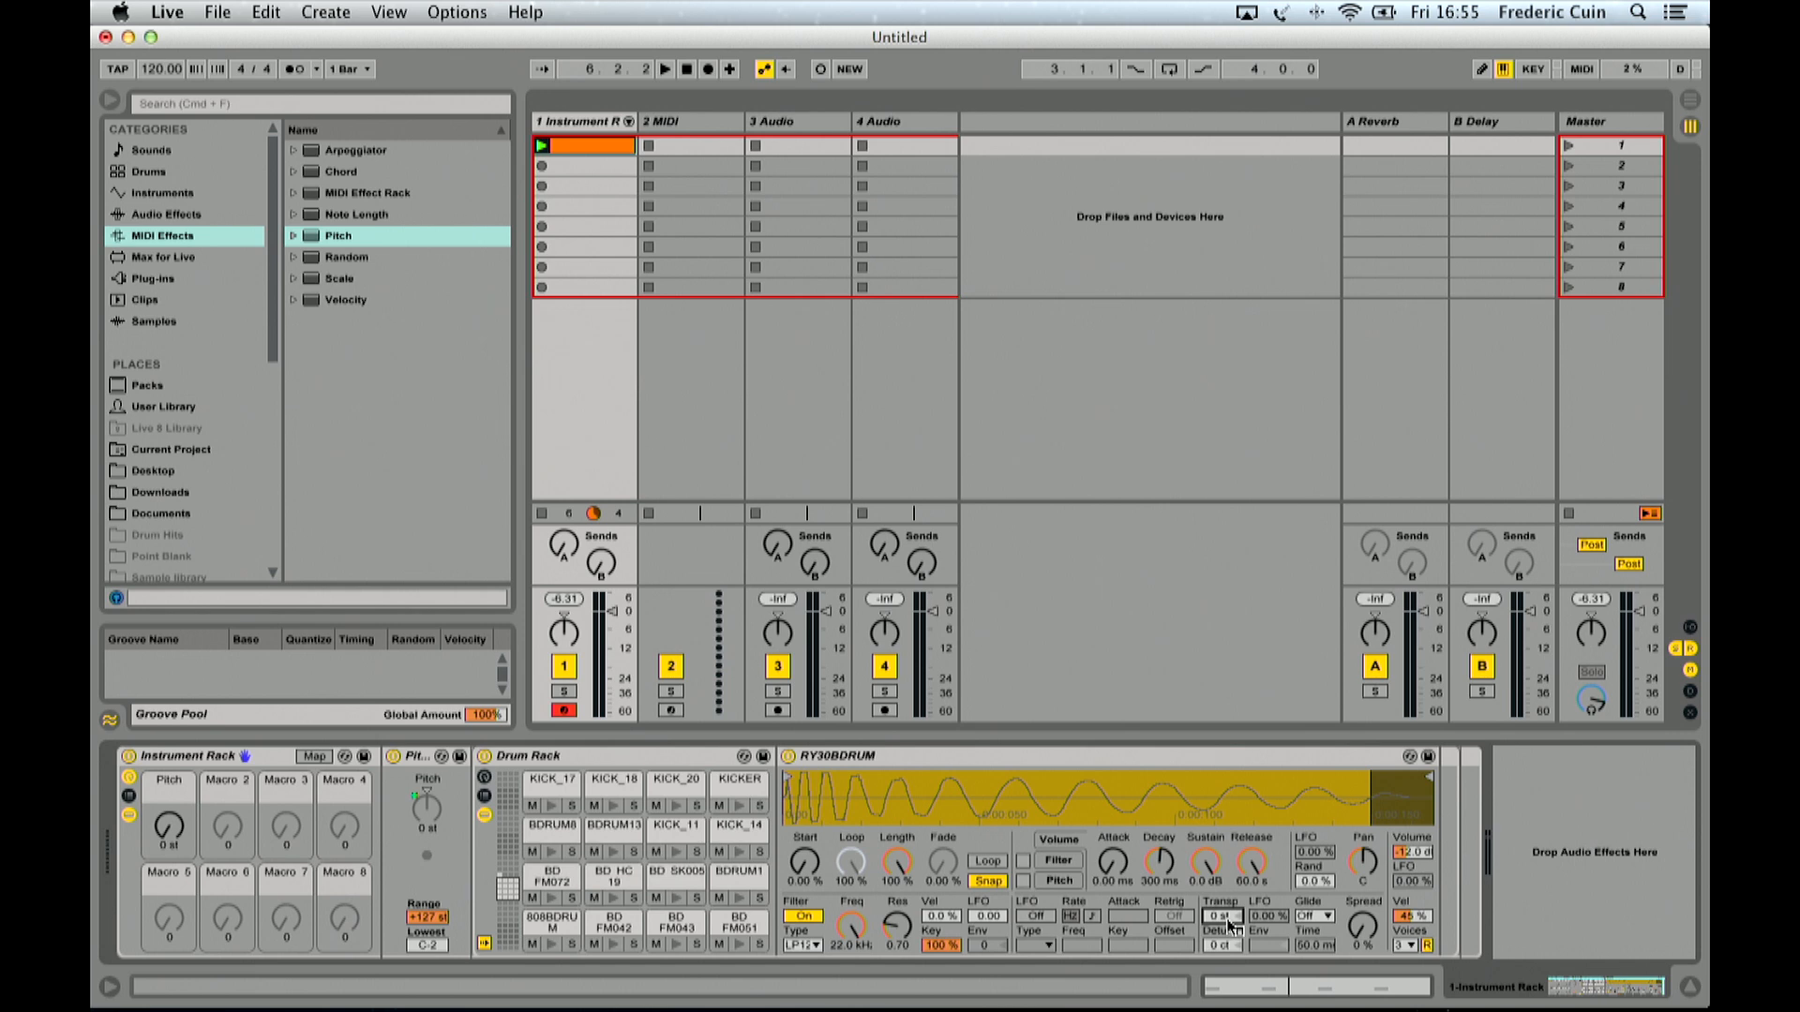
# Step: Map RY30BDRUM's Transpose to the Drum Rack's first macro, link that to the Instrument Rack's second macro, and set it to -1 st
pyautogui.rightClick(1228, 926)
pyautogui.click(1265, 790)
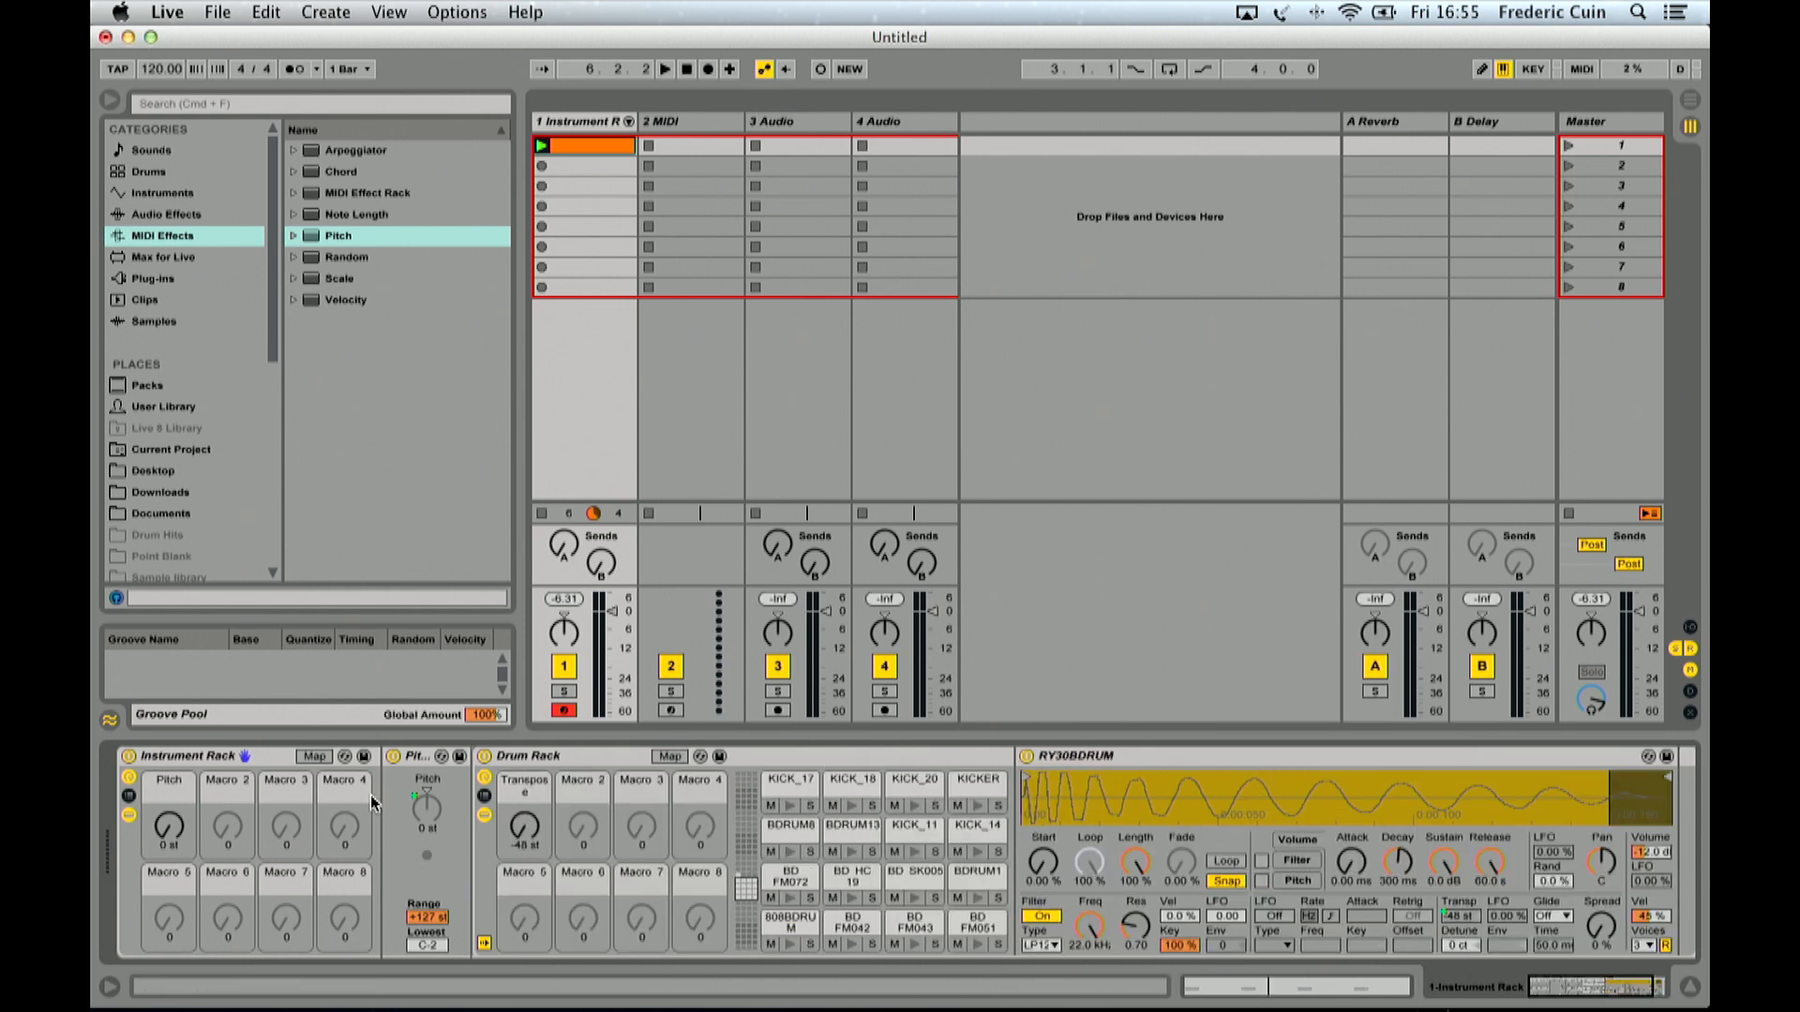
pyautogui.rightClick(521, 828)
pyautogui.click(581, 494)
pyautogui.moveTo(214, 814); pyautogui.dragTo(214, 732)
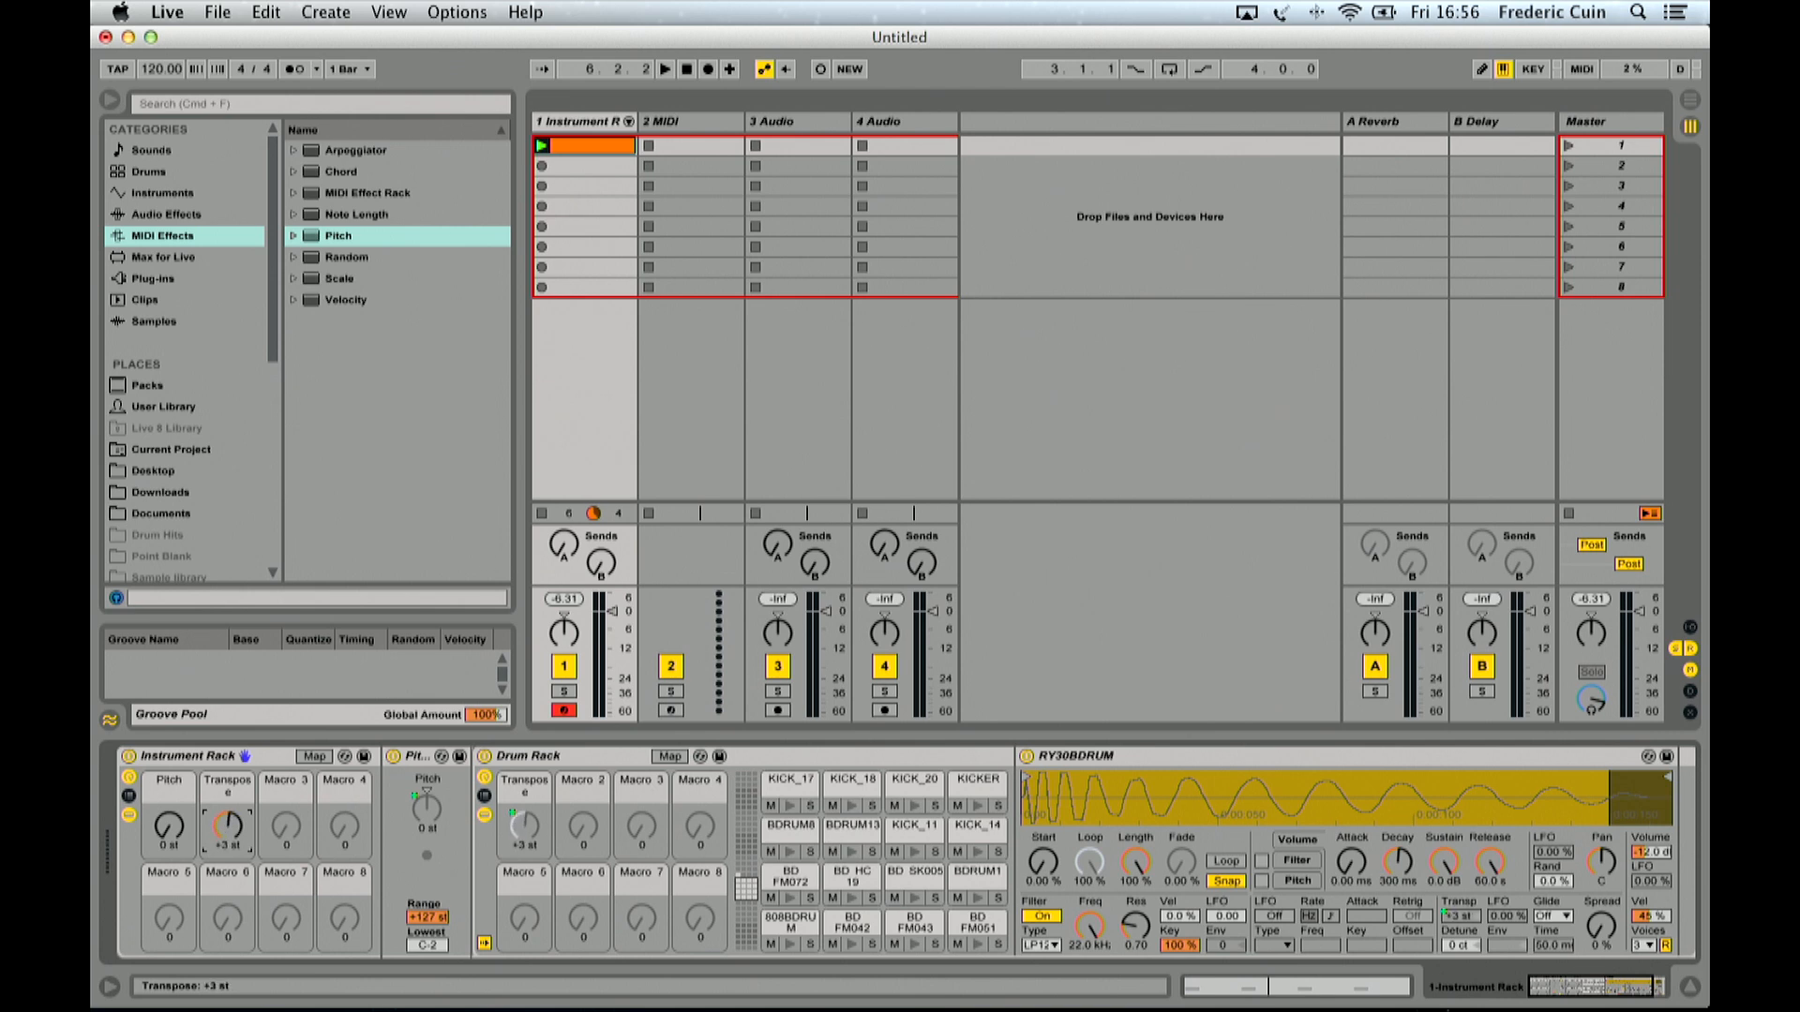
pyautogui.moveTo(227, 825); pyautogui.dragTo(249, 833)
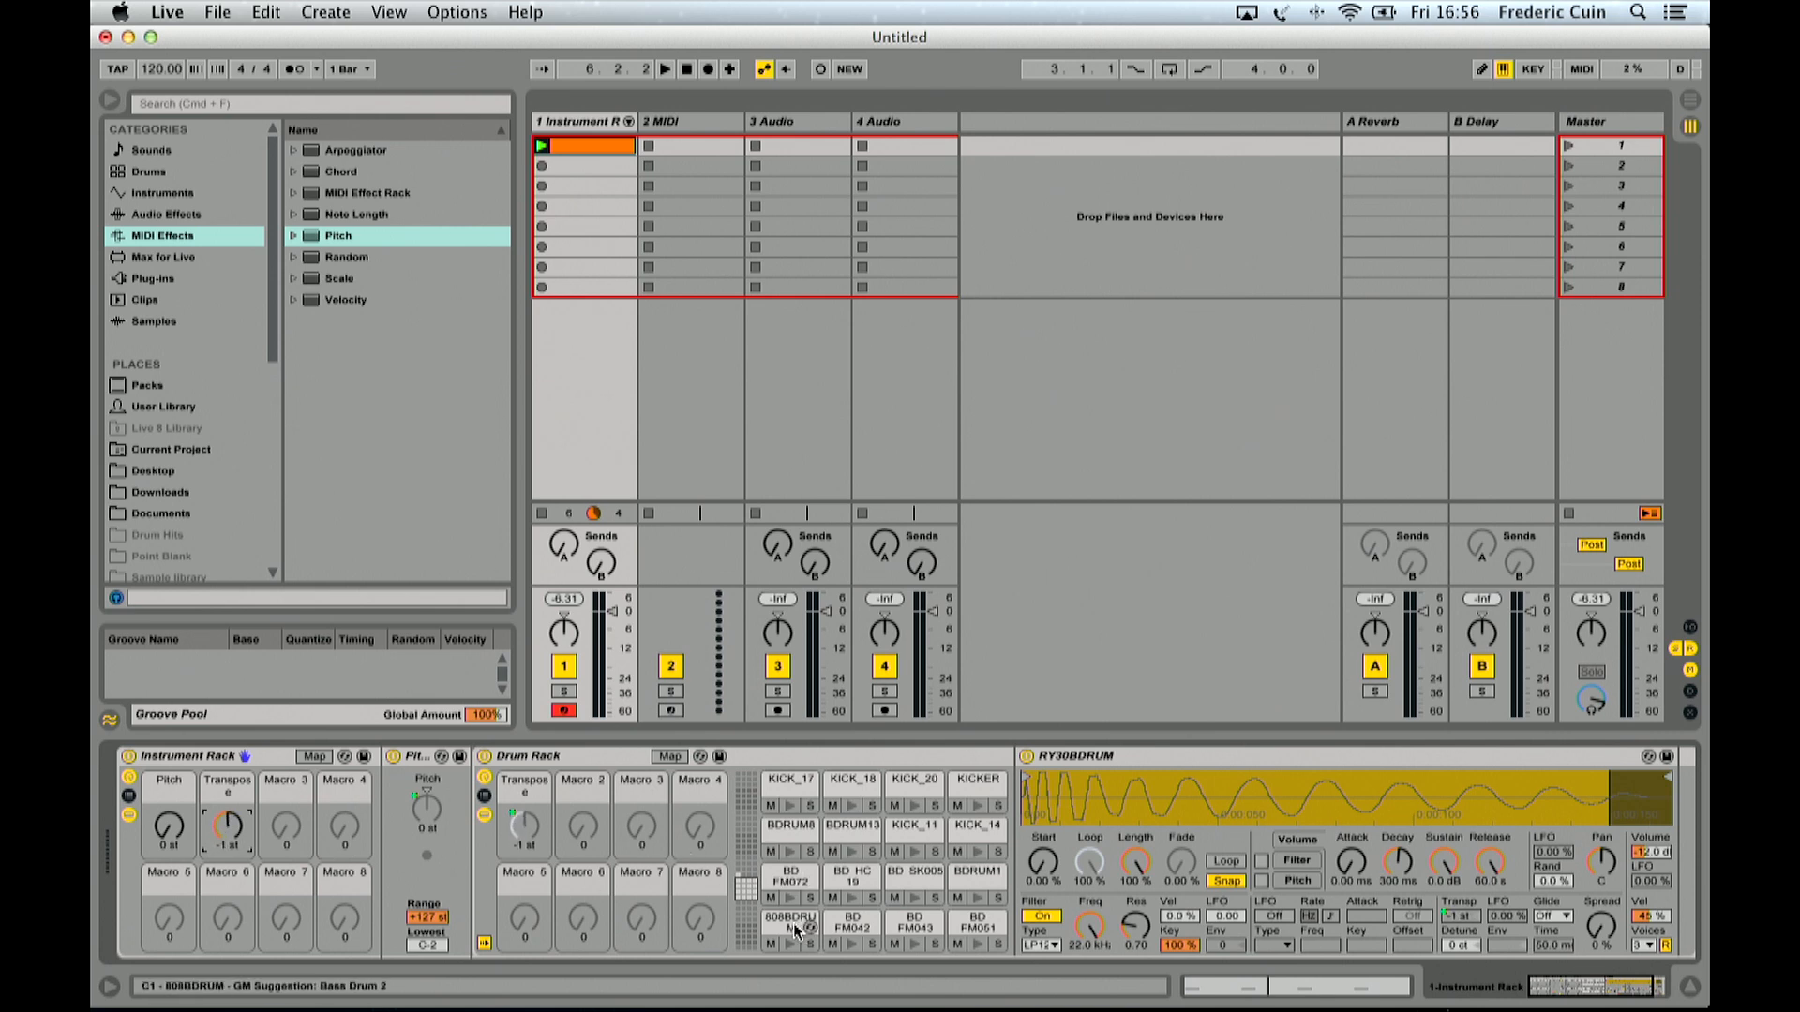
# Step: Show the RY30BDRUM pad on E2 and bring up the mapping options of its Transpose parameter, including Map to all siblings (16)
pyautogui.click(745, 862)
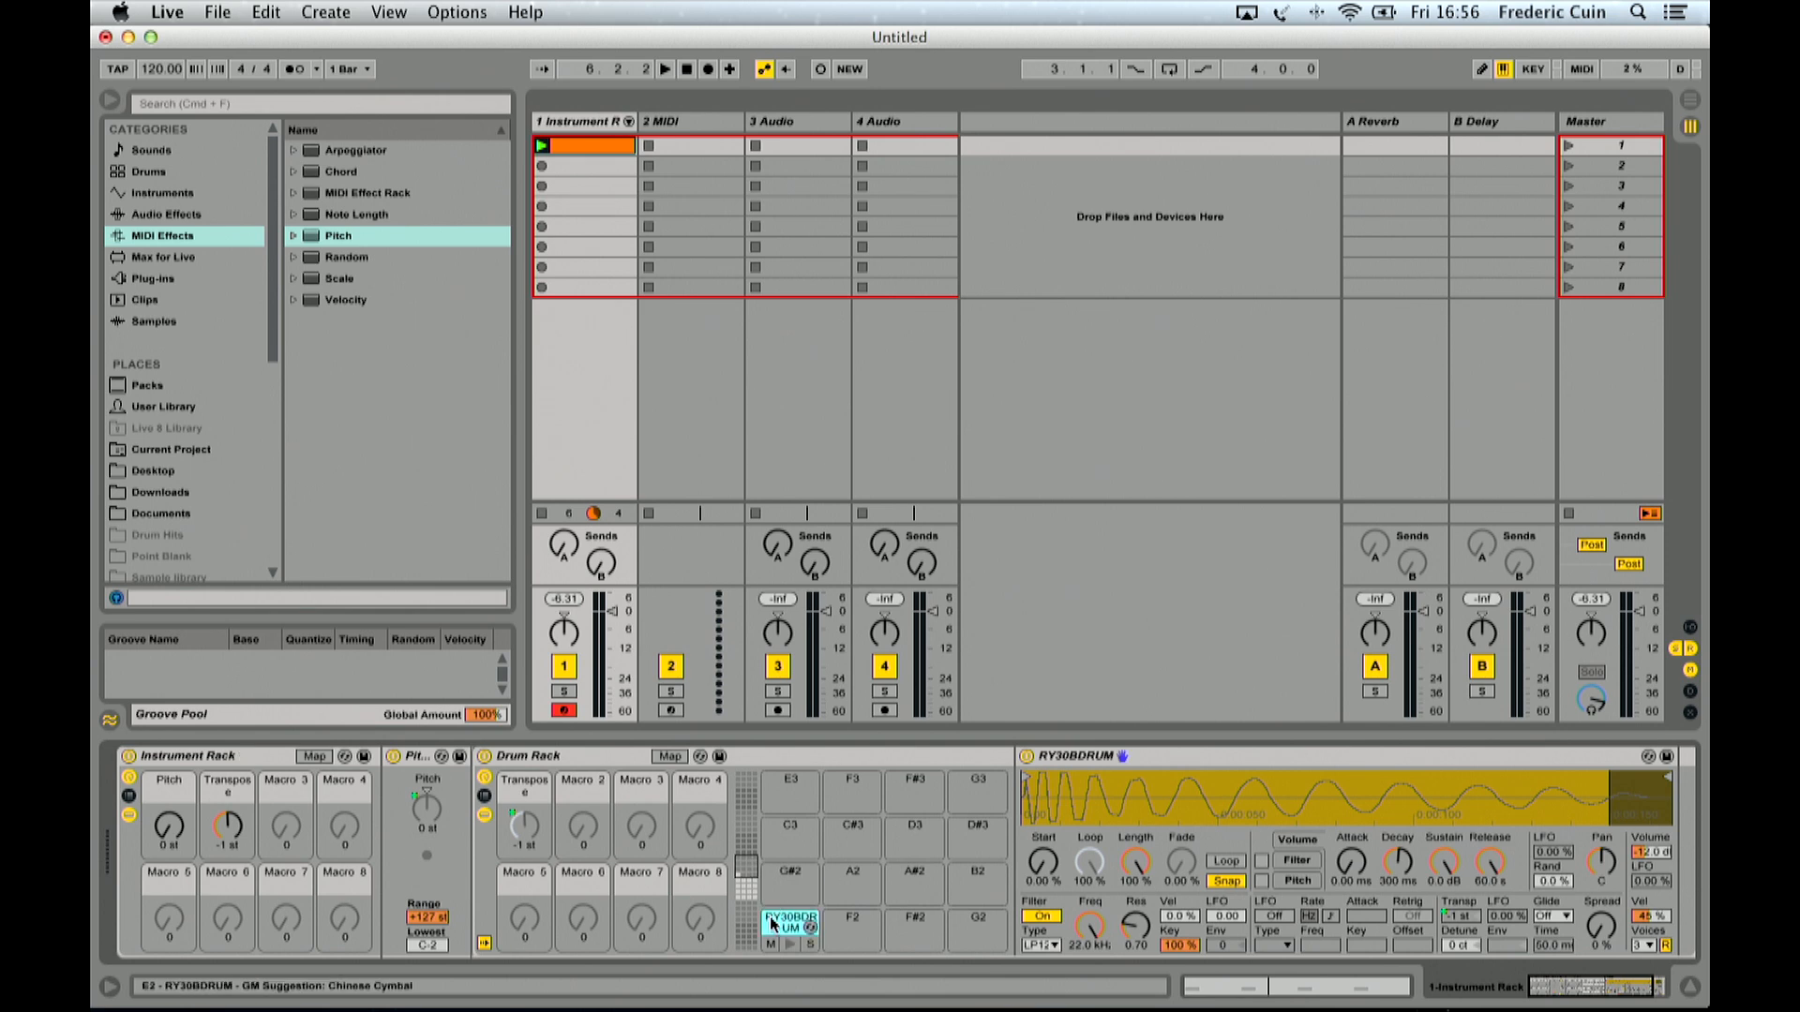
pyautogui.click(1453, 917)
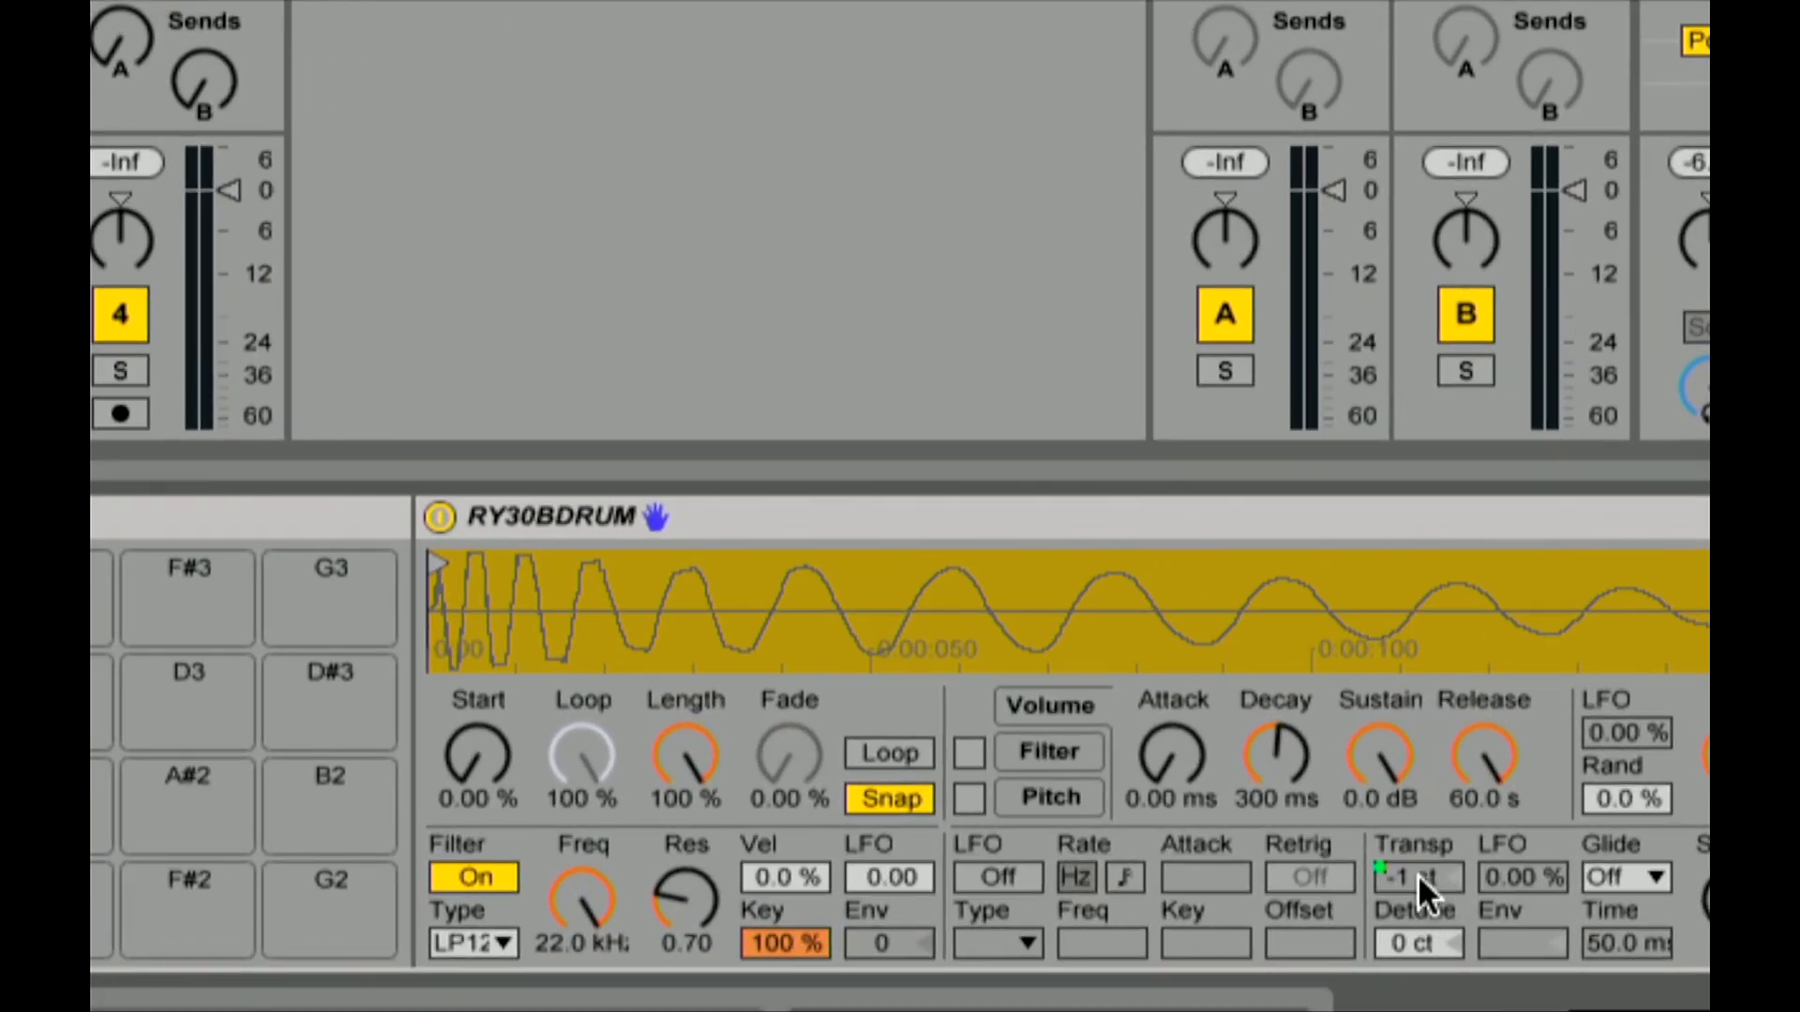
pyautogui.rightClick(1418, 874)
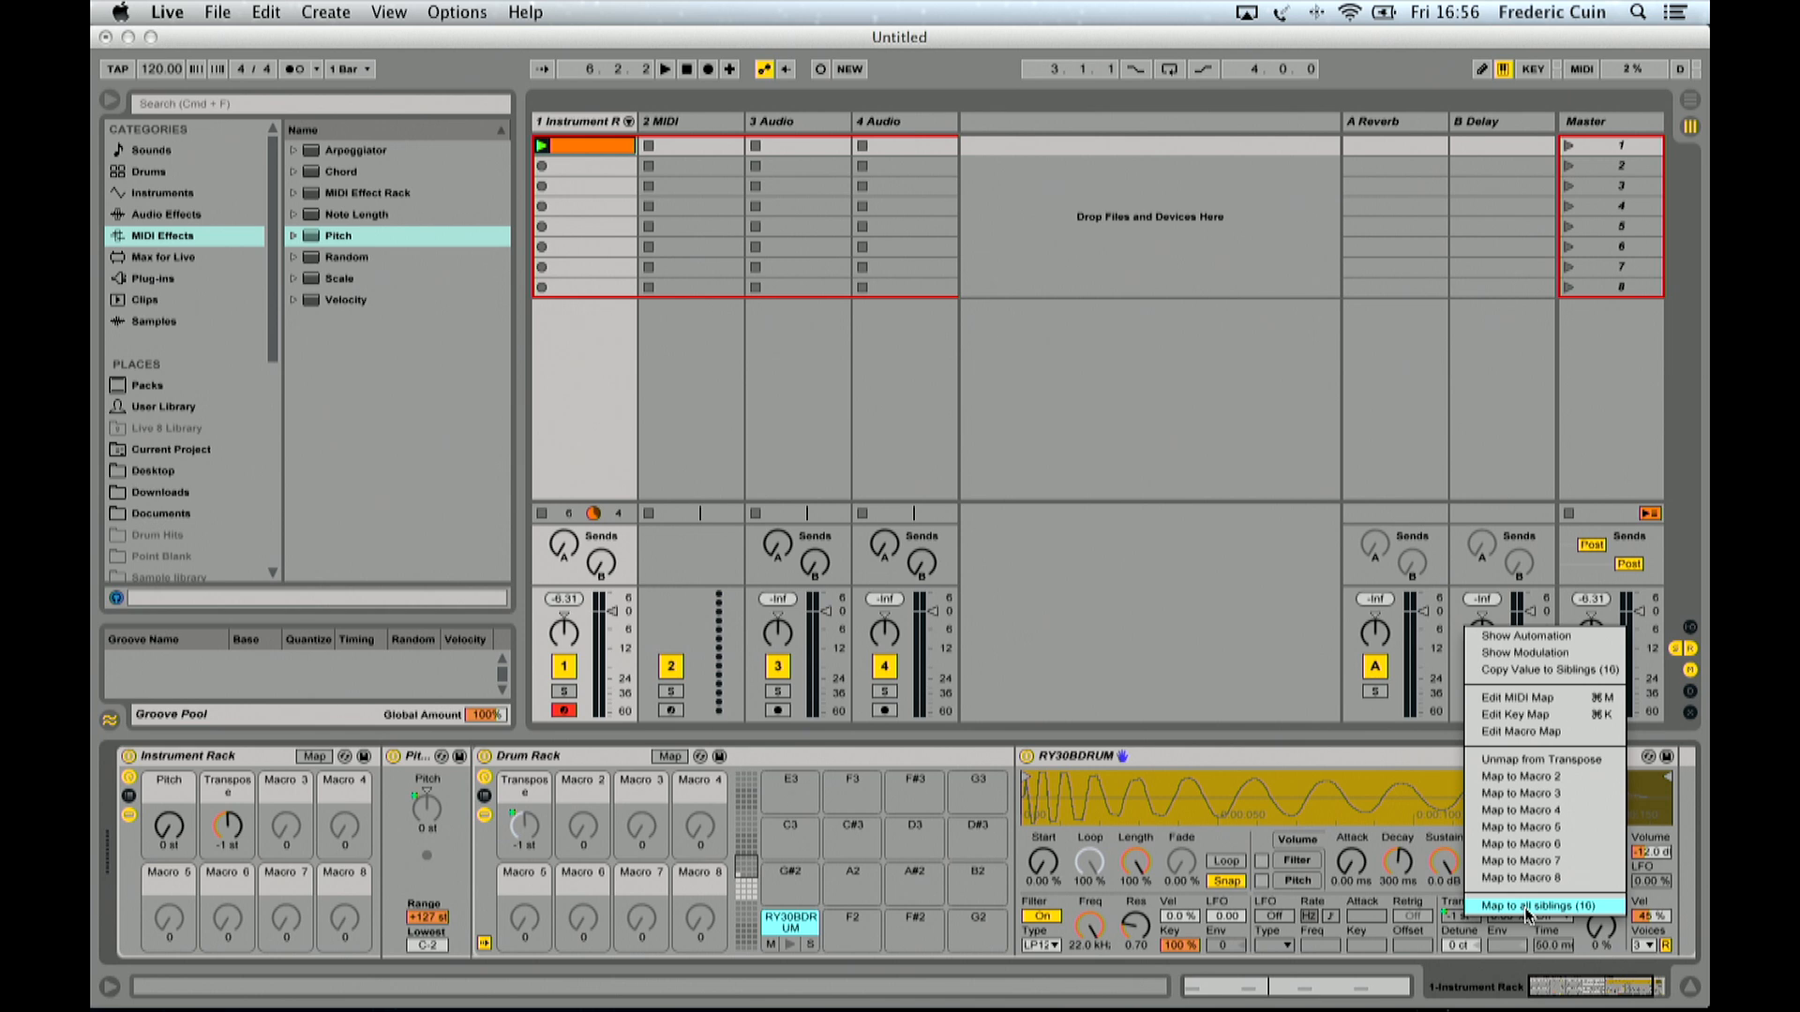
# Step: Switch to Finder and open the Preferences folder inside the user's home Library on the BRAINS drive
pyautogui.press('super+Tab')
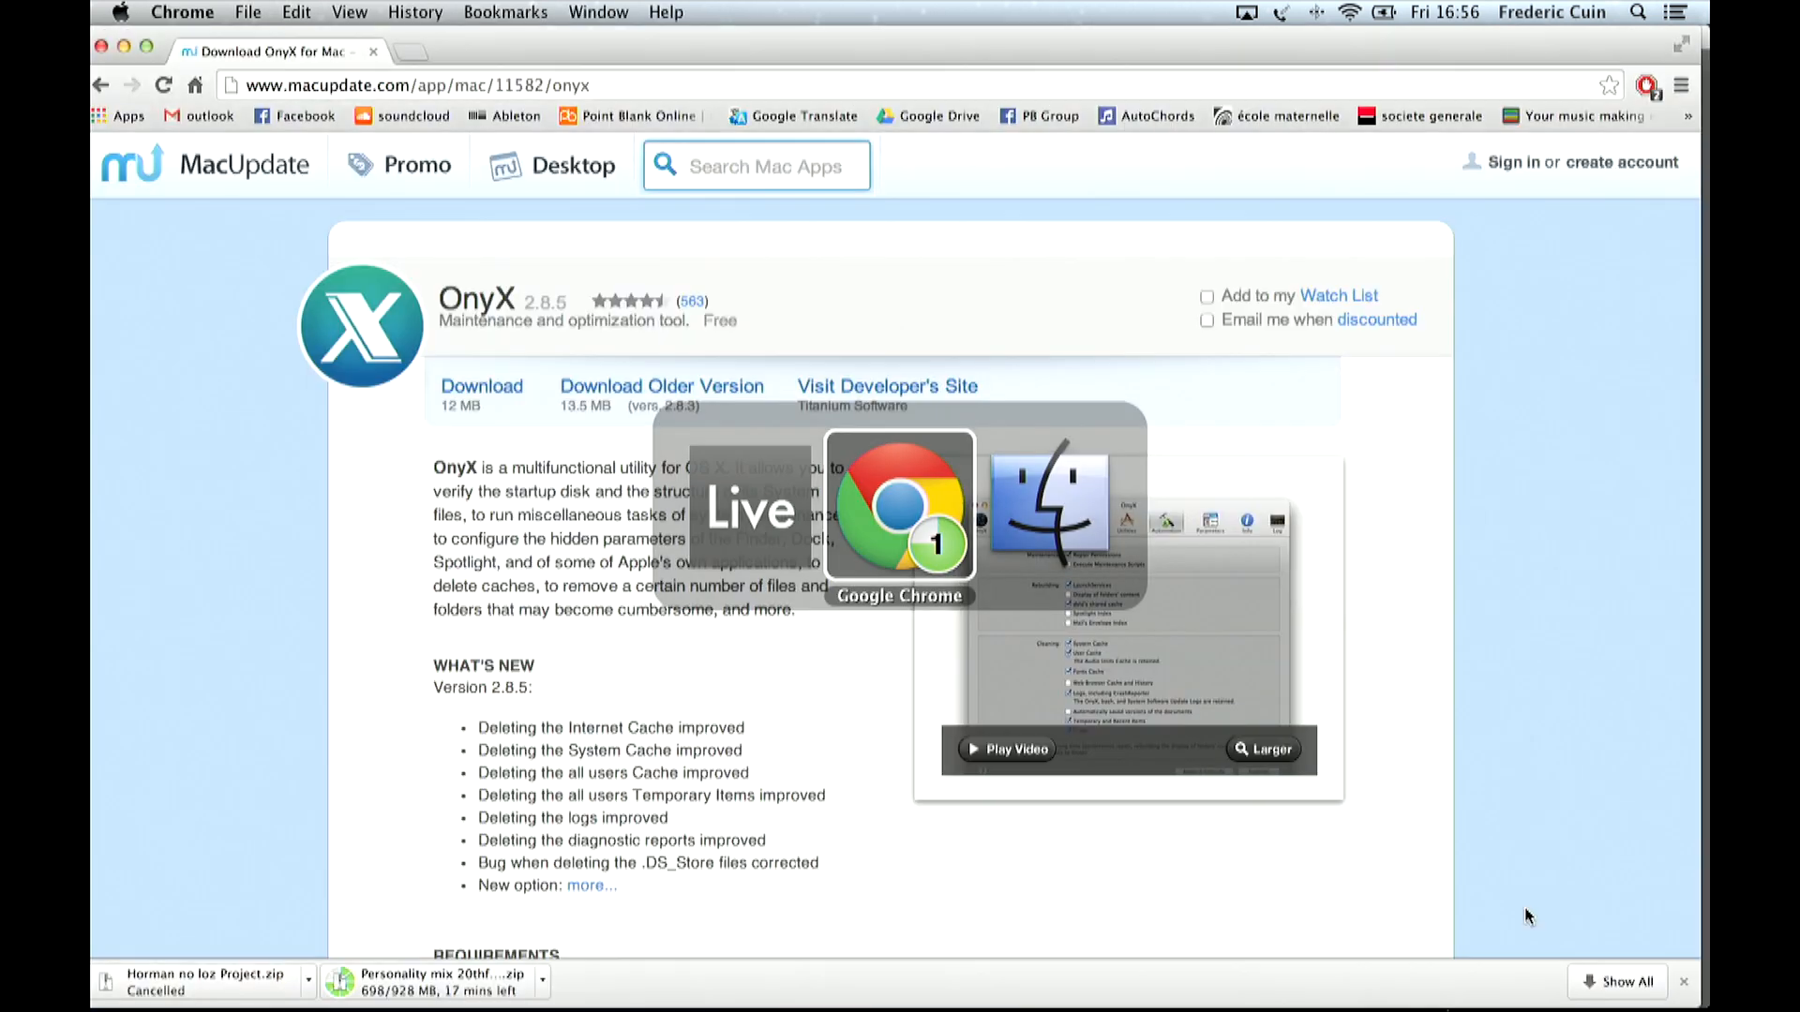
pyautogui.press('super+Tab')
pyautogui.press('super+Tab')
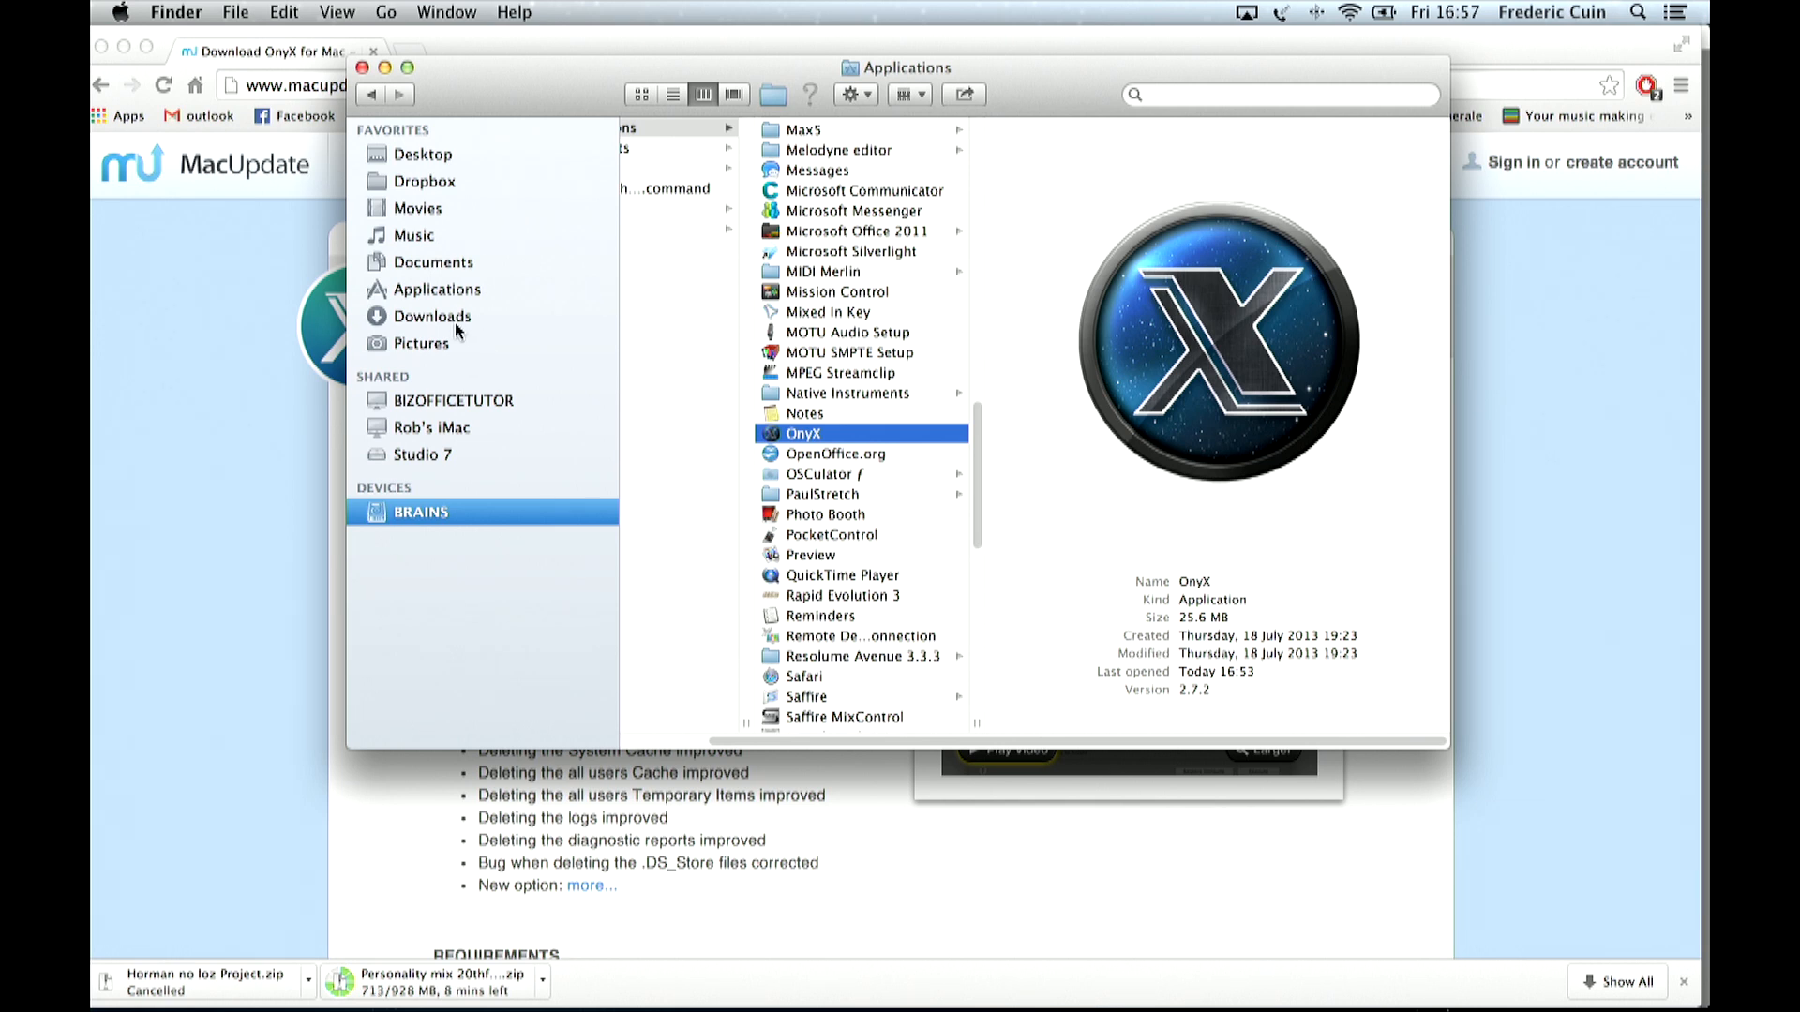
pyautogui.click(421, 511)
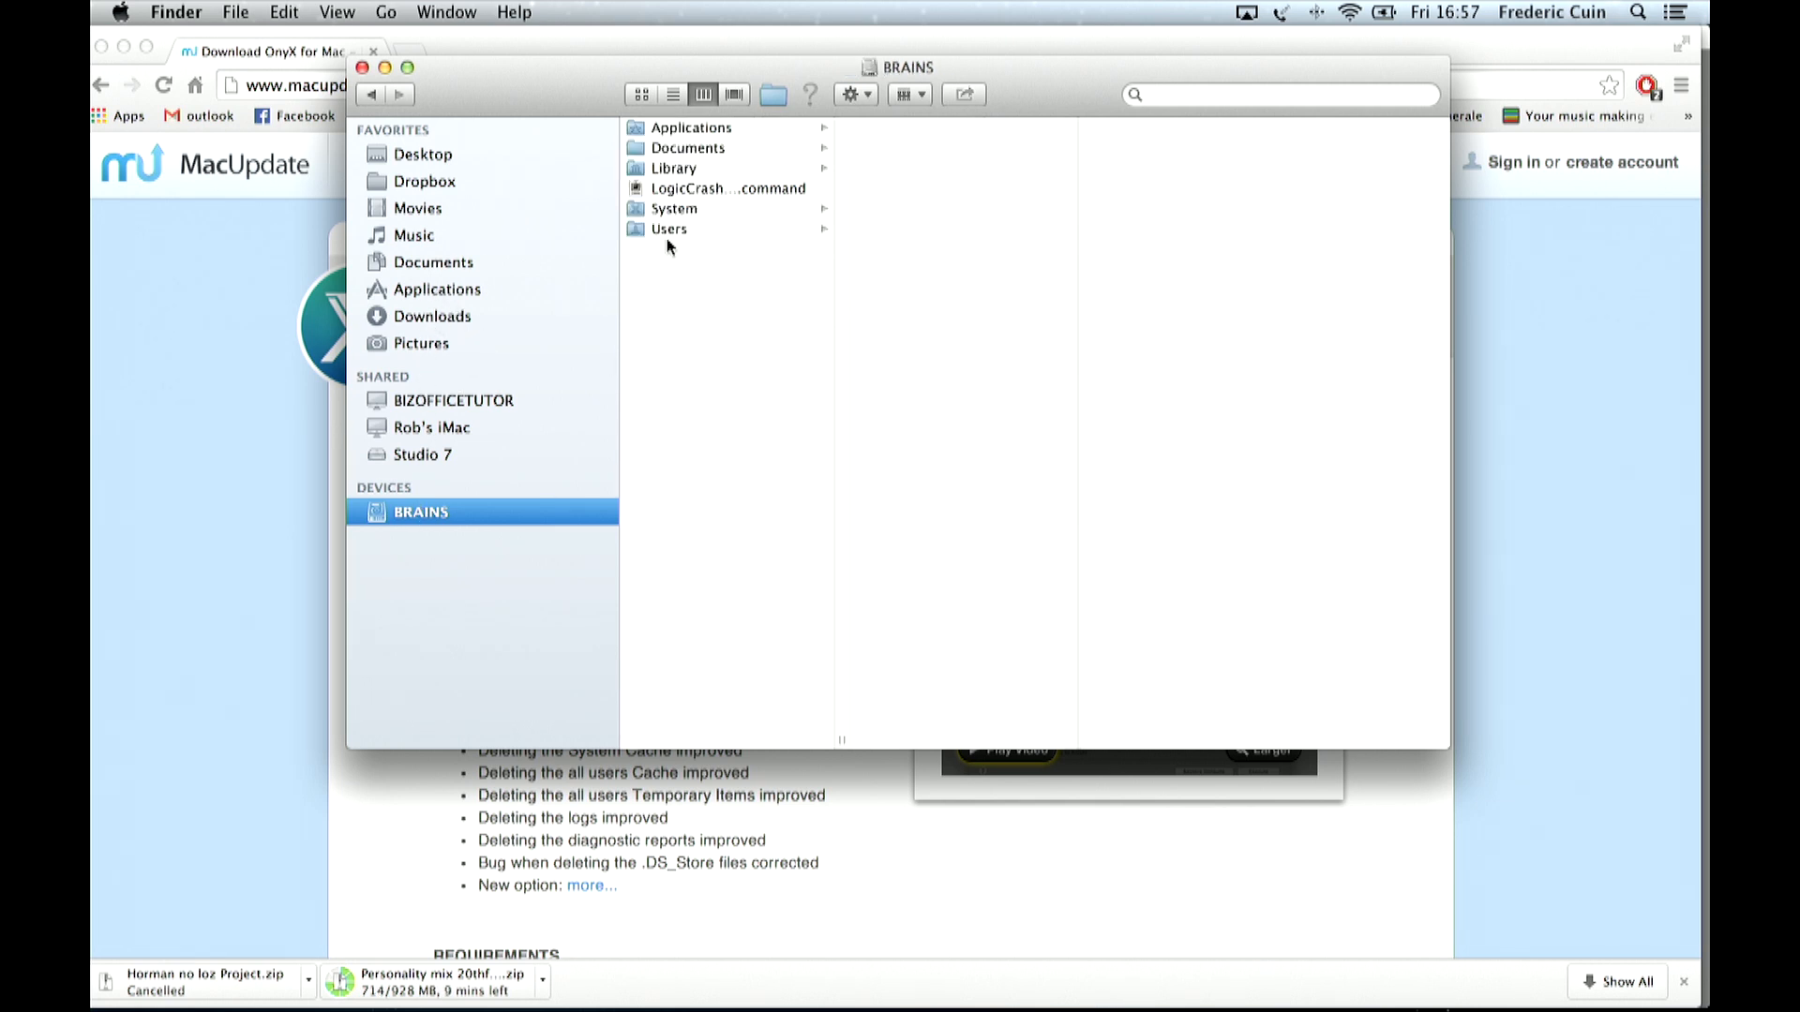
pyautogui.click(666, 228)
pyautogui.click(897, 130)
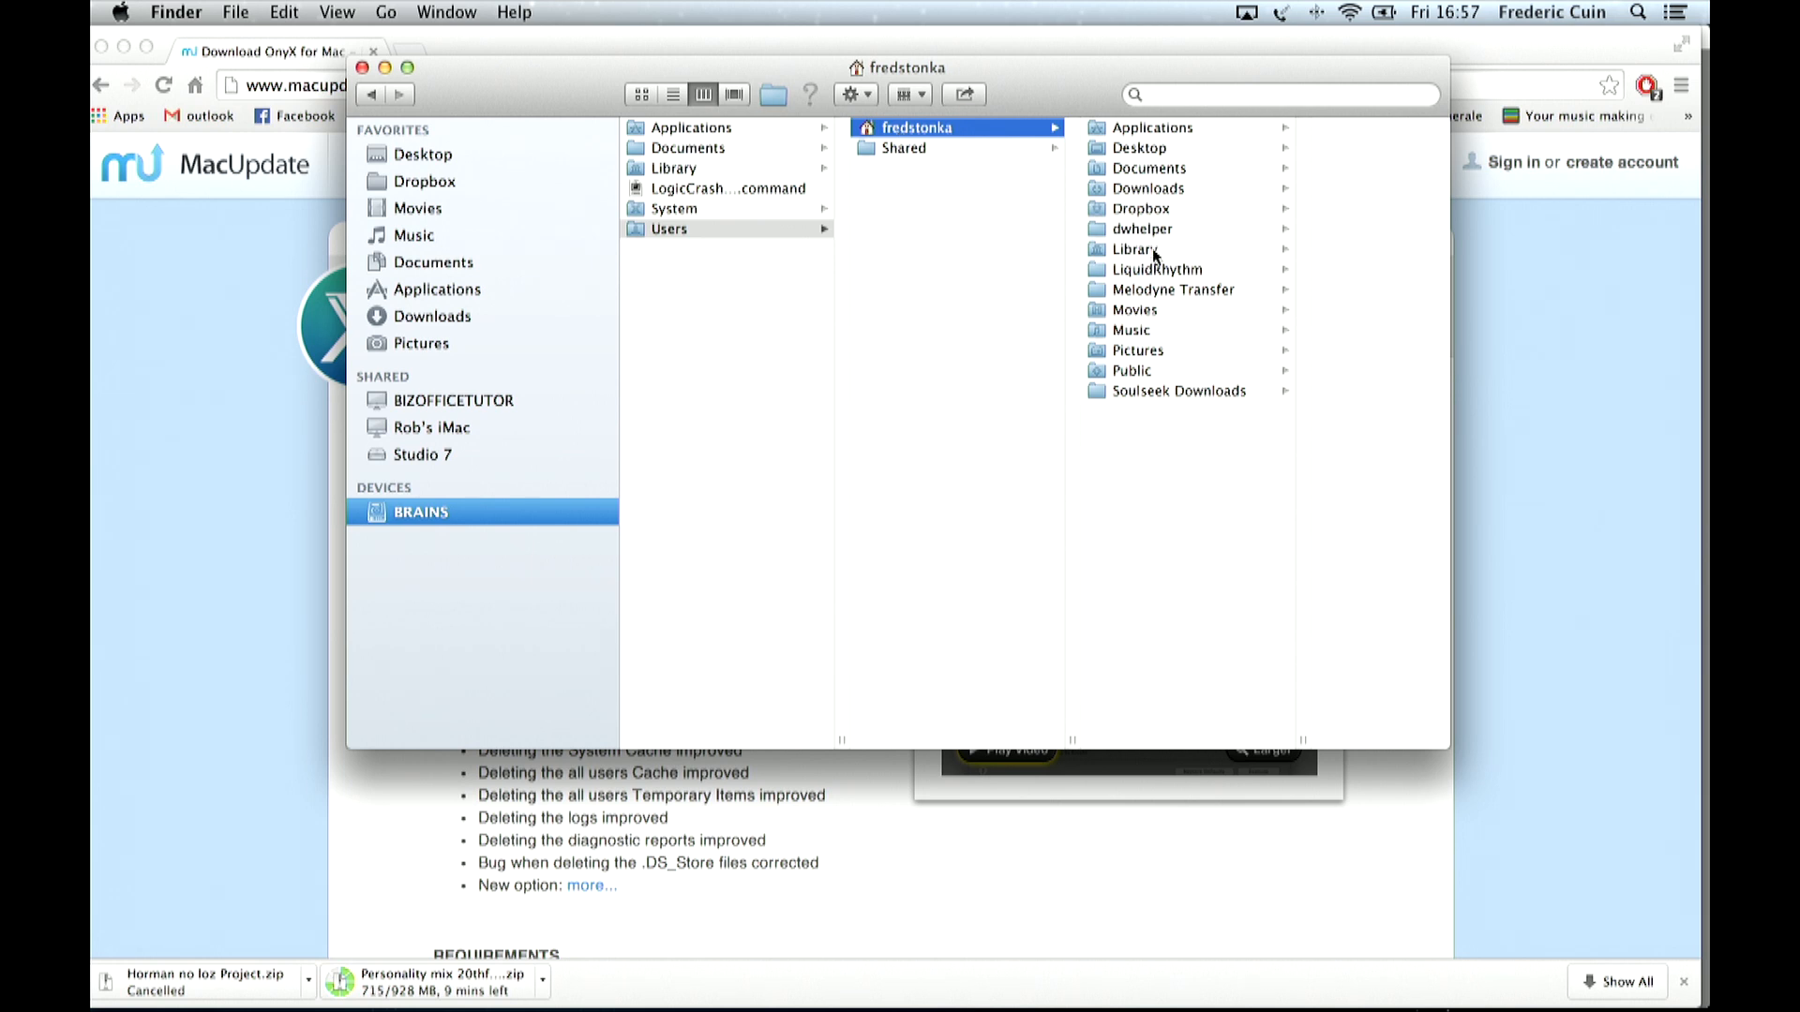
pyautogui.click(1136, 249)
pyautogui.scroll(-5, 1323, 677)
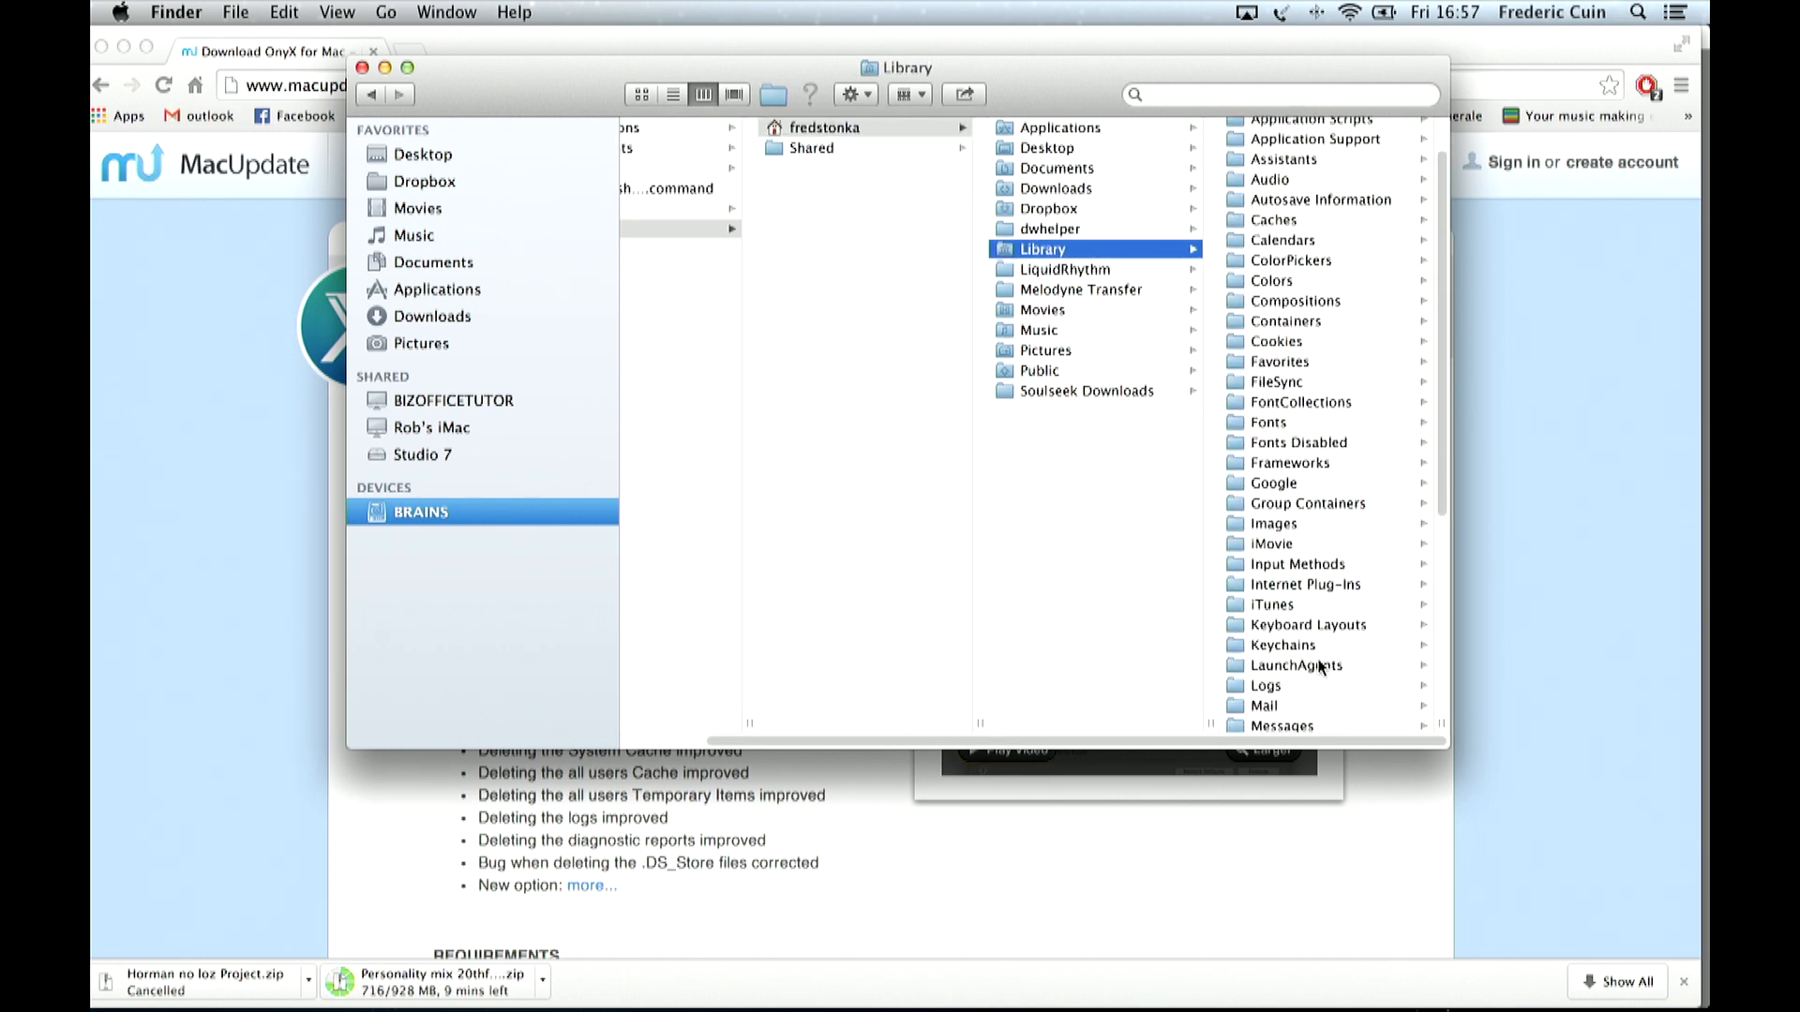
pyautogui.click(1303, 698)
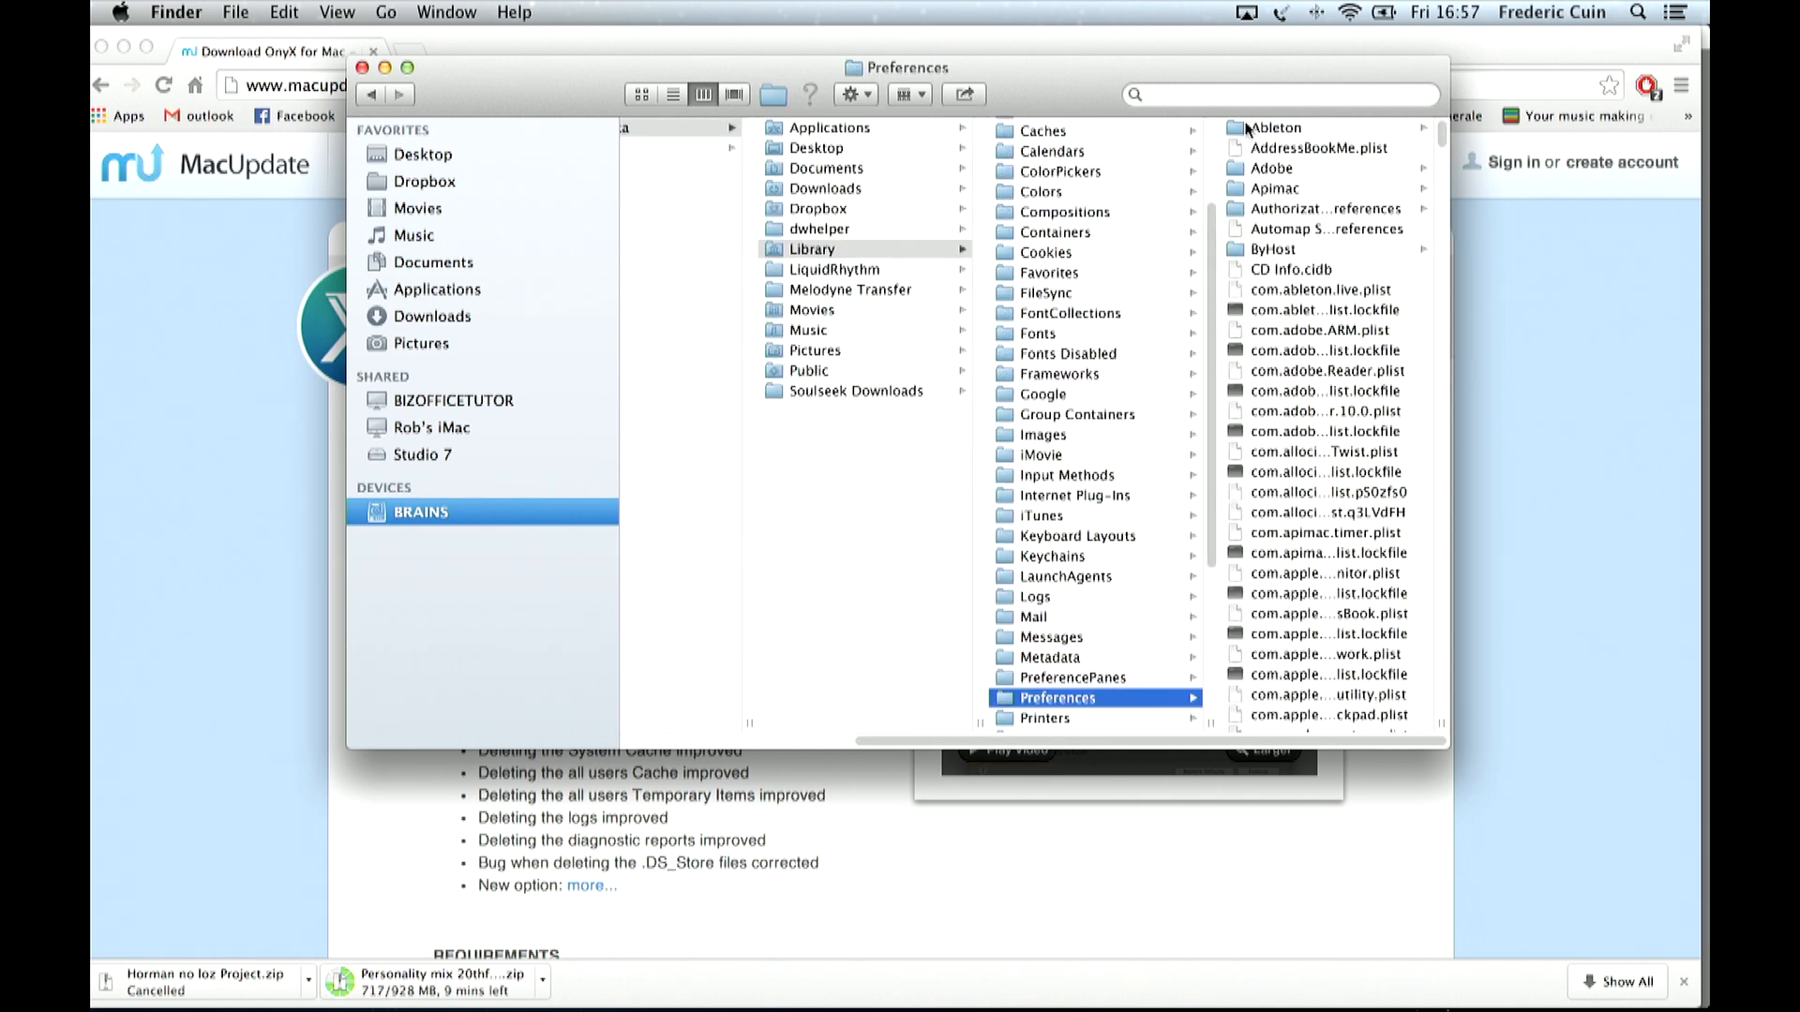
# Step: Open Options.txt from the Ableton preferences folder for Live 9.1.1, examine its EnableMapToSiblings entry, and close the file
pyautogui.click(1266, 129)
pyautogui.scroll(-4, 1357, 520)
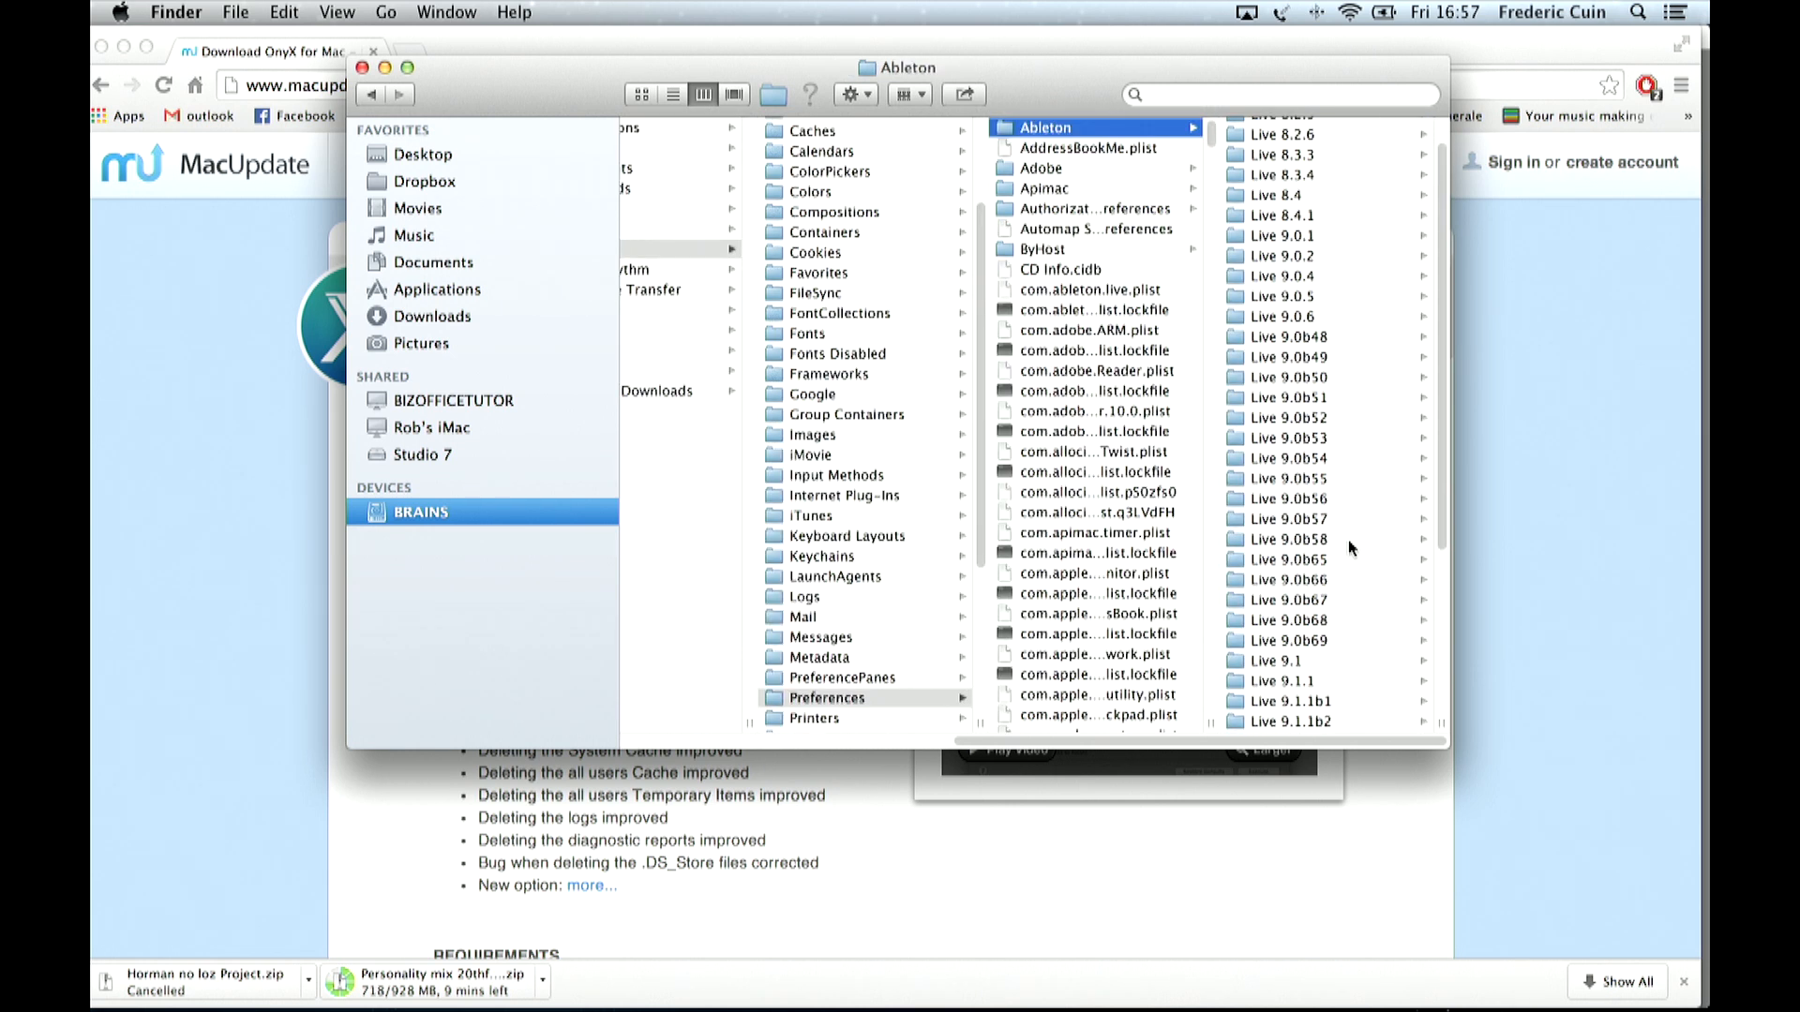
pyautogui.click(1297, 625)
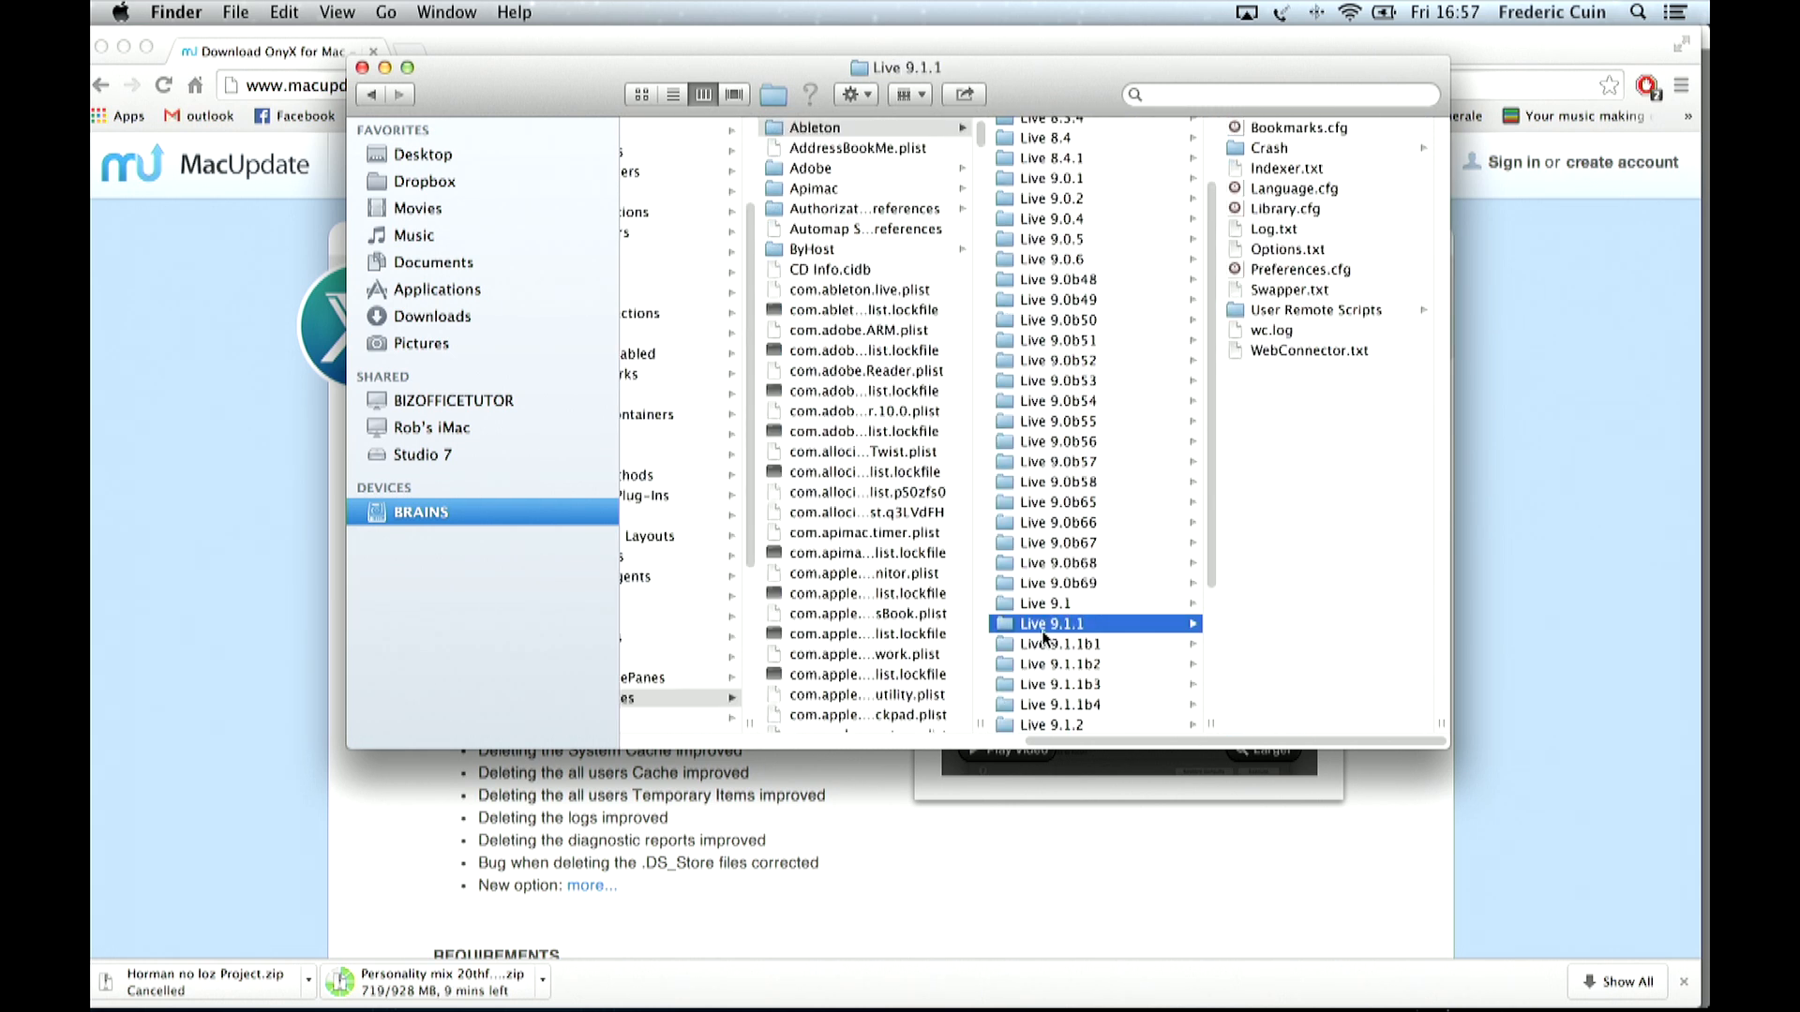
pyautogui.doubleClick(1286, 249)
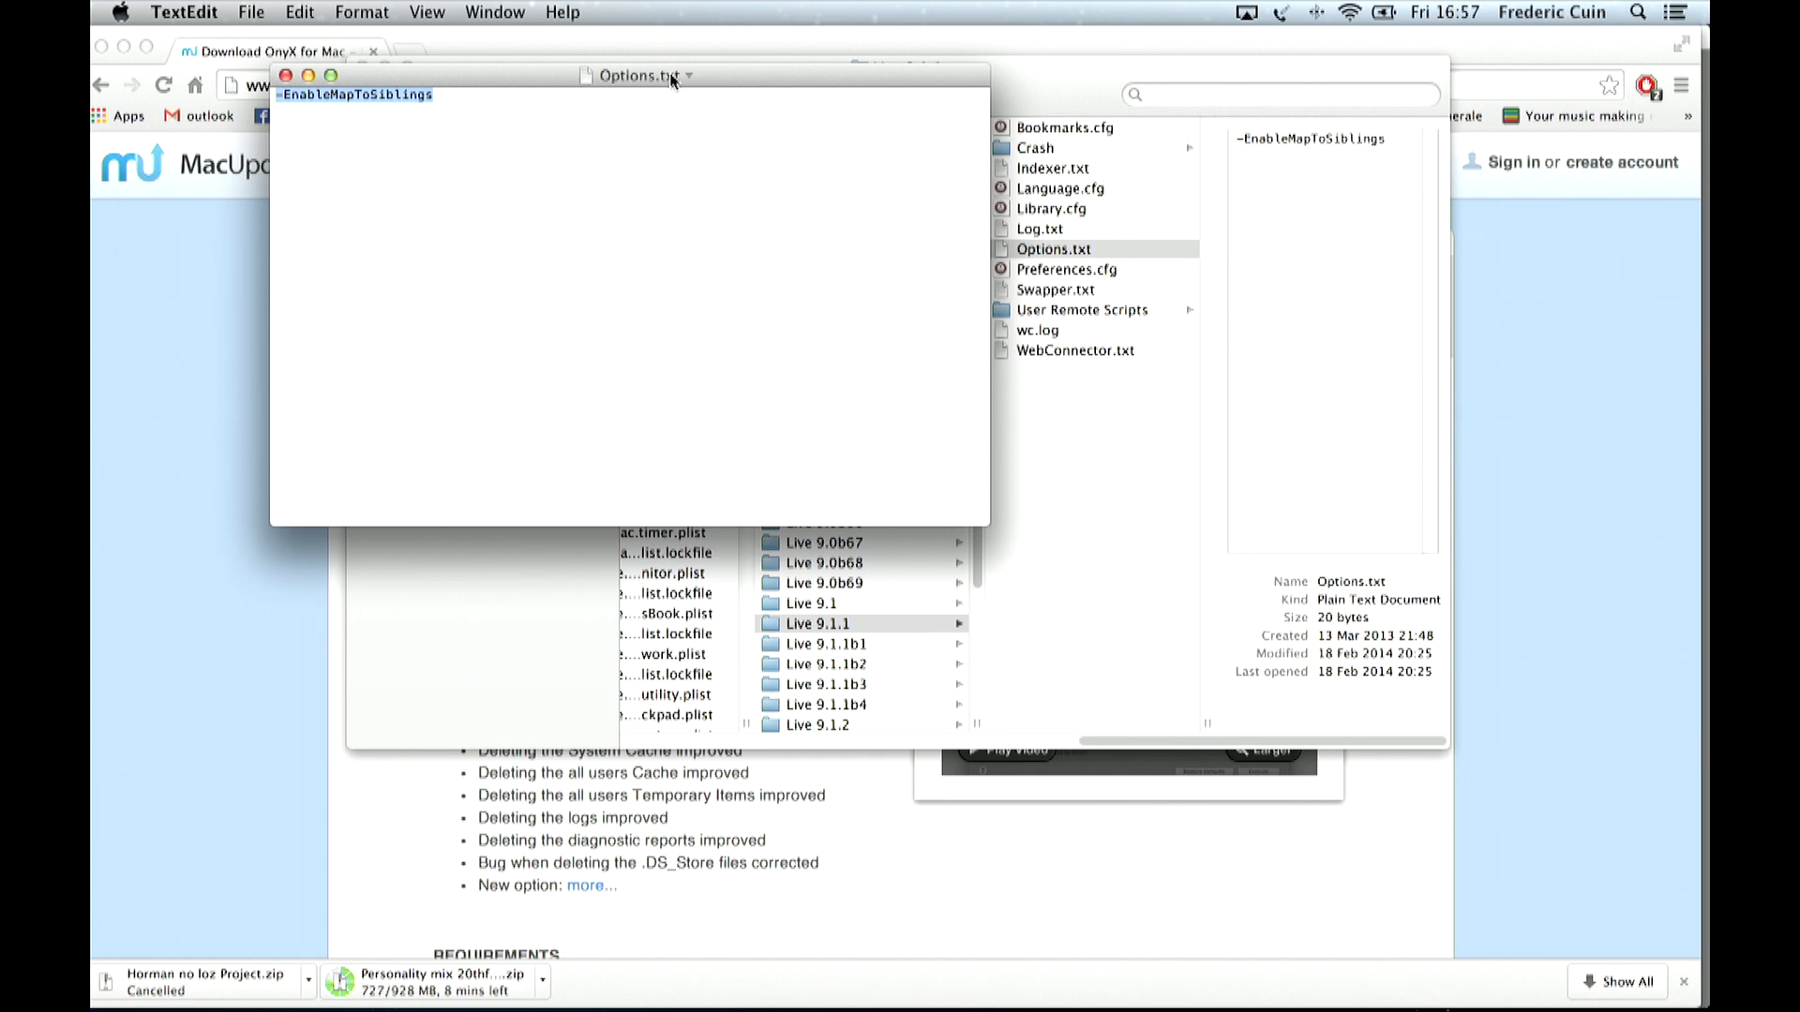
pyautogui.click(286, 76)
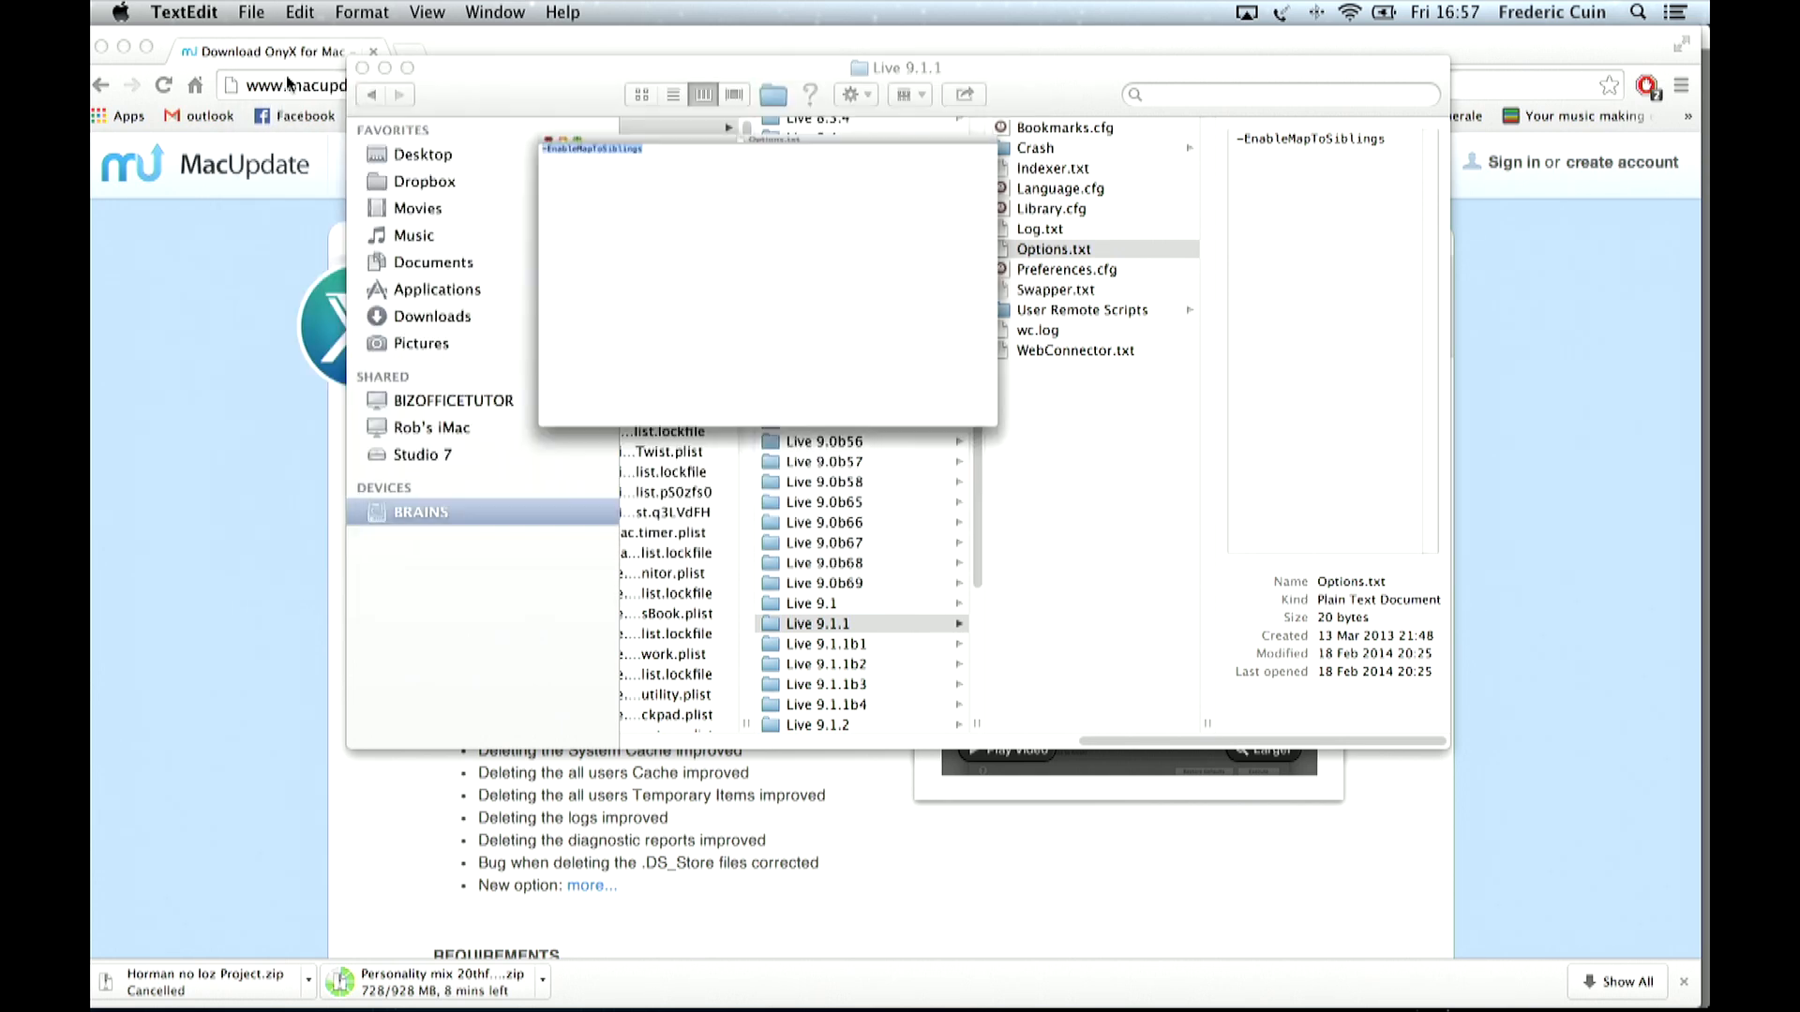
# Step: Switch back to Ableton Live and map the Transpose parameter of the RY30BDRUM pad on E2 to all 16 siblings
pyautogui.press('super+Tab')
pyautogui.press('super+Tab')
pyautogui.press('super+Tab')
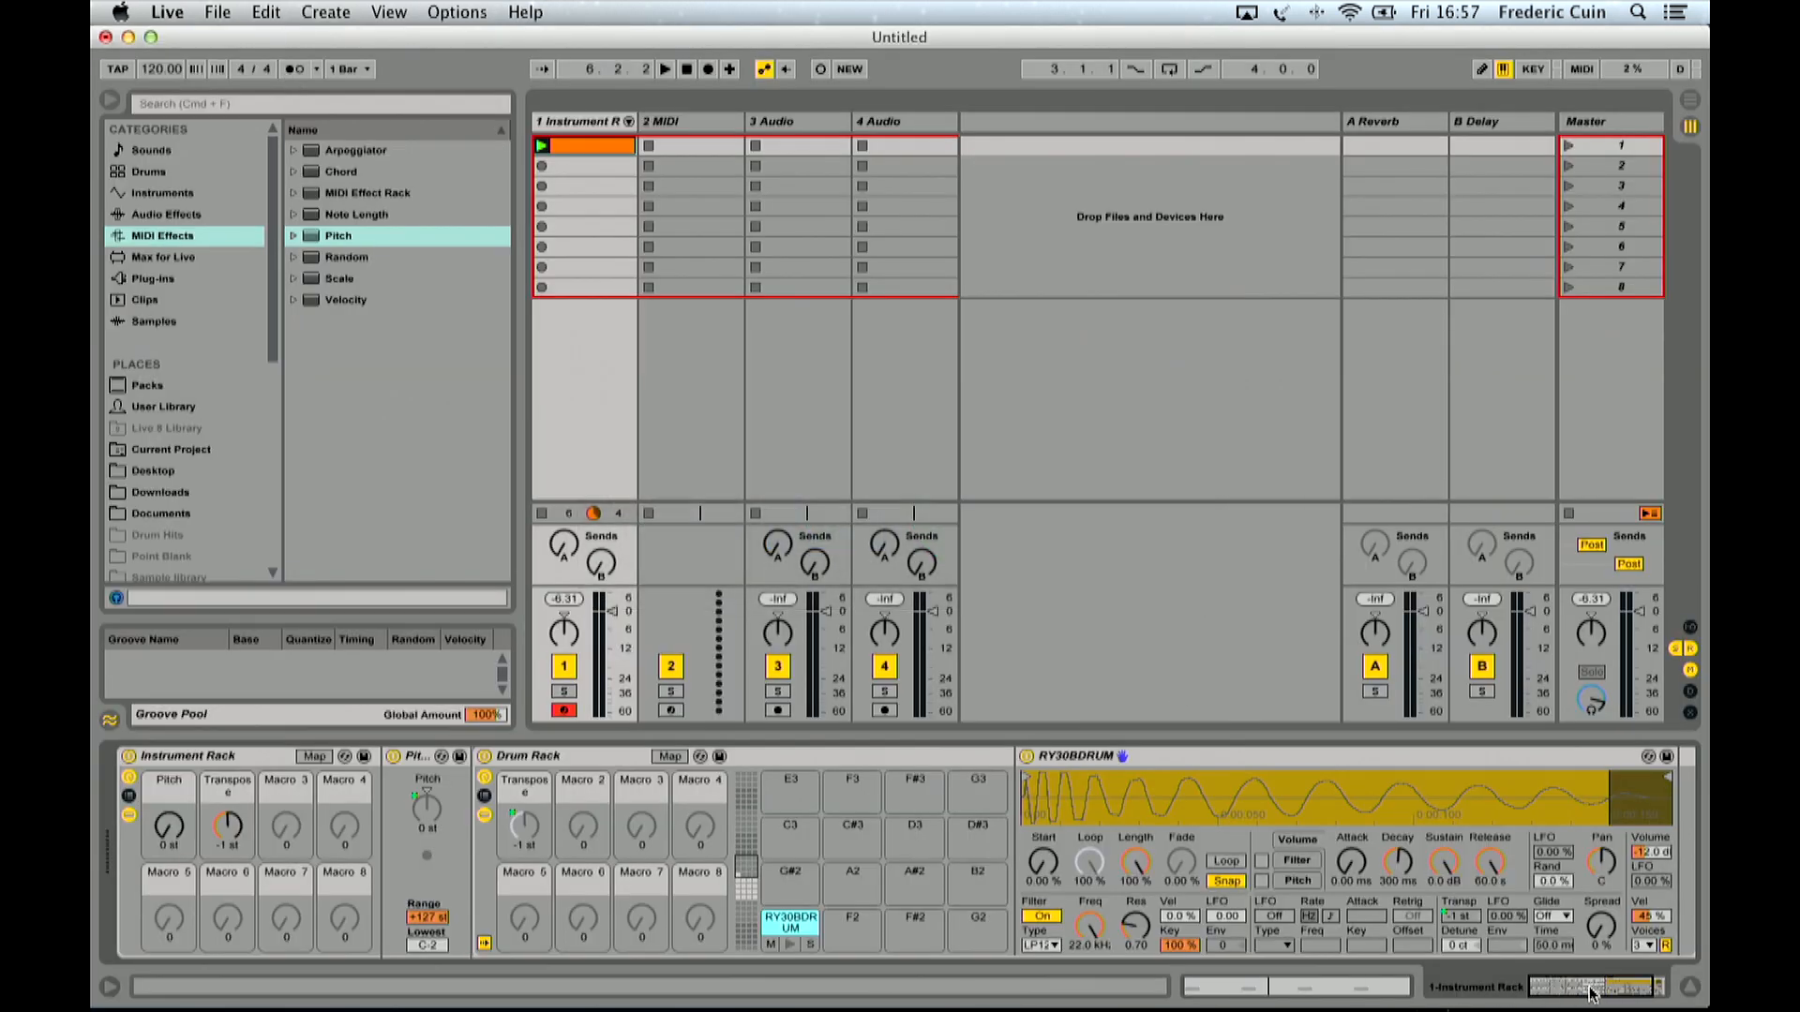
pyautogui.click(747, 898)
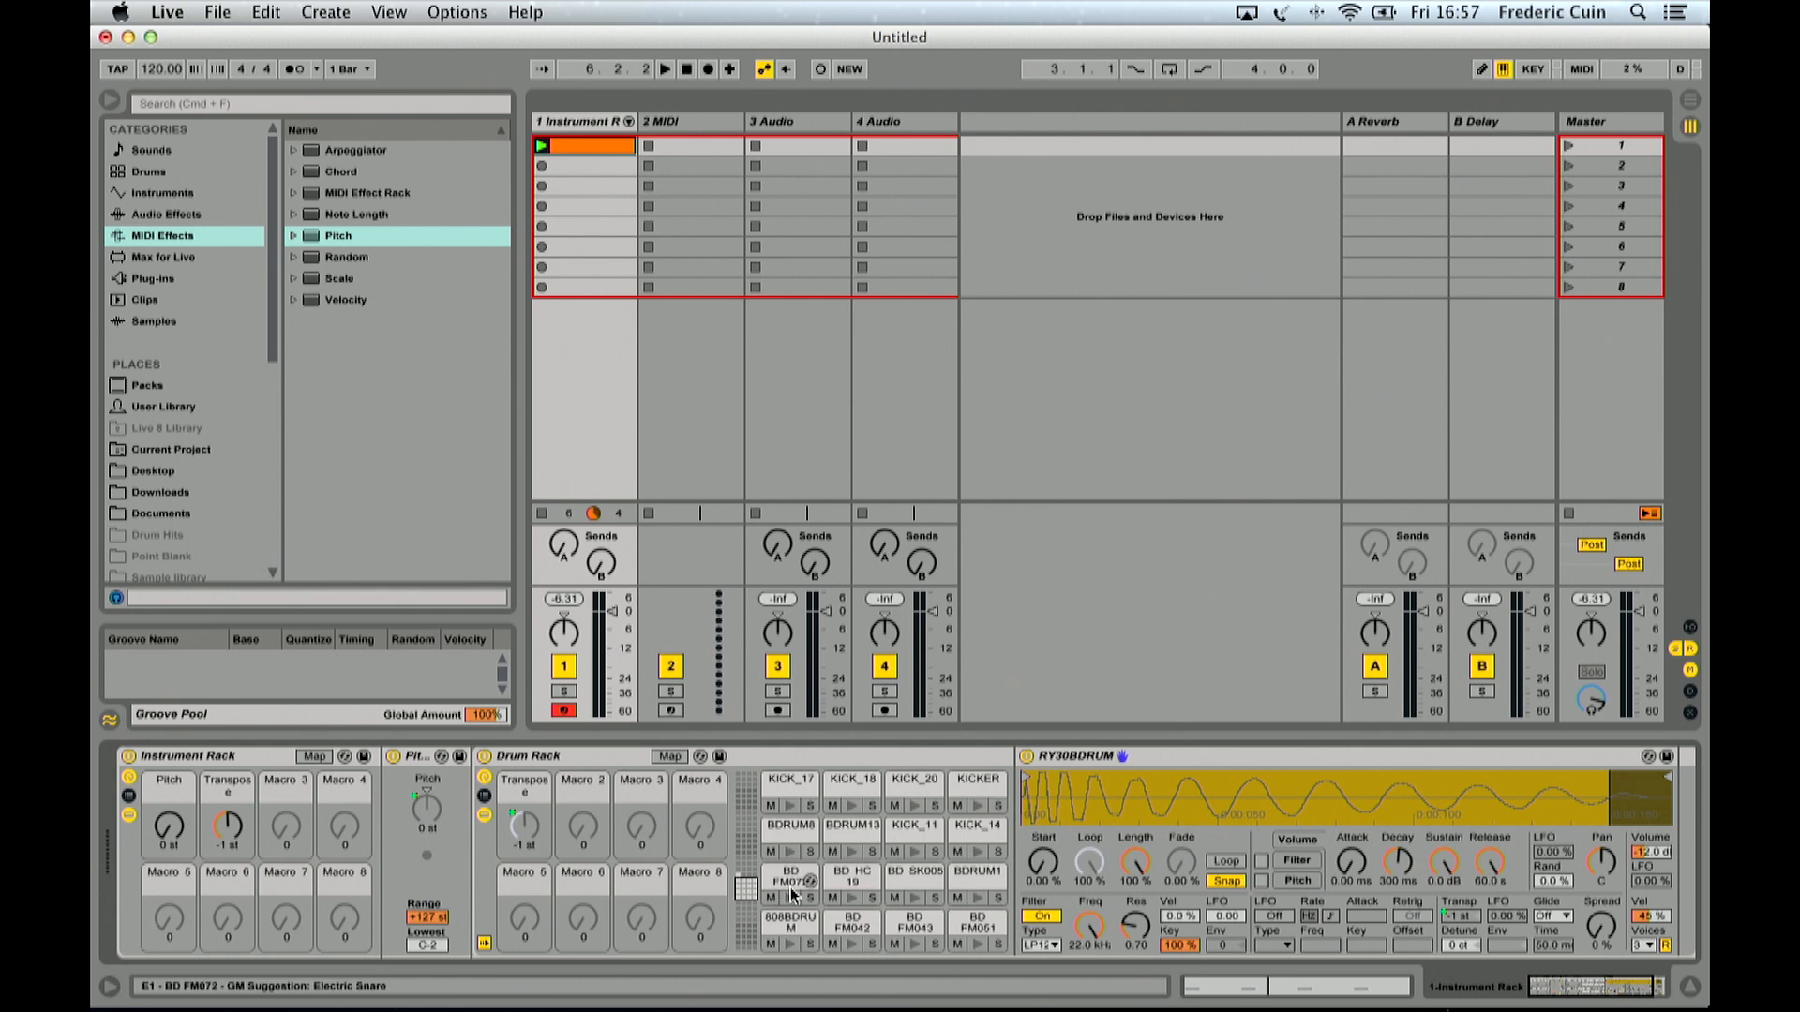
pyautogui.click(741, 877)
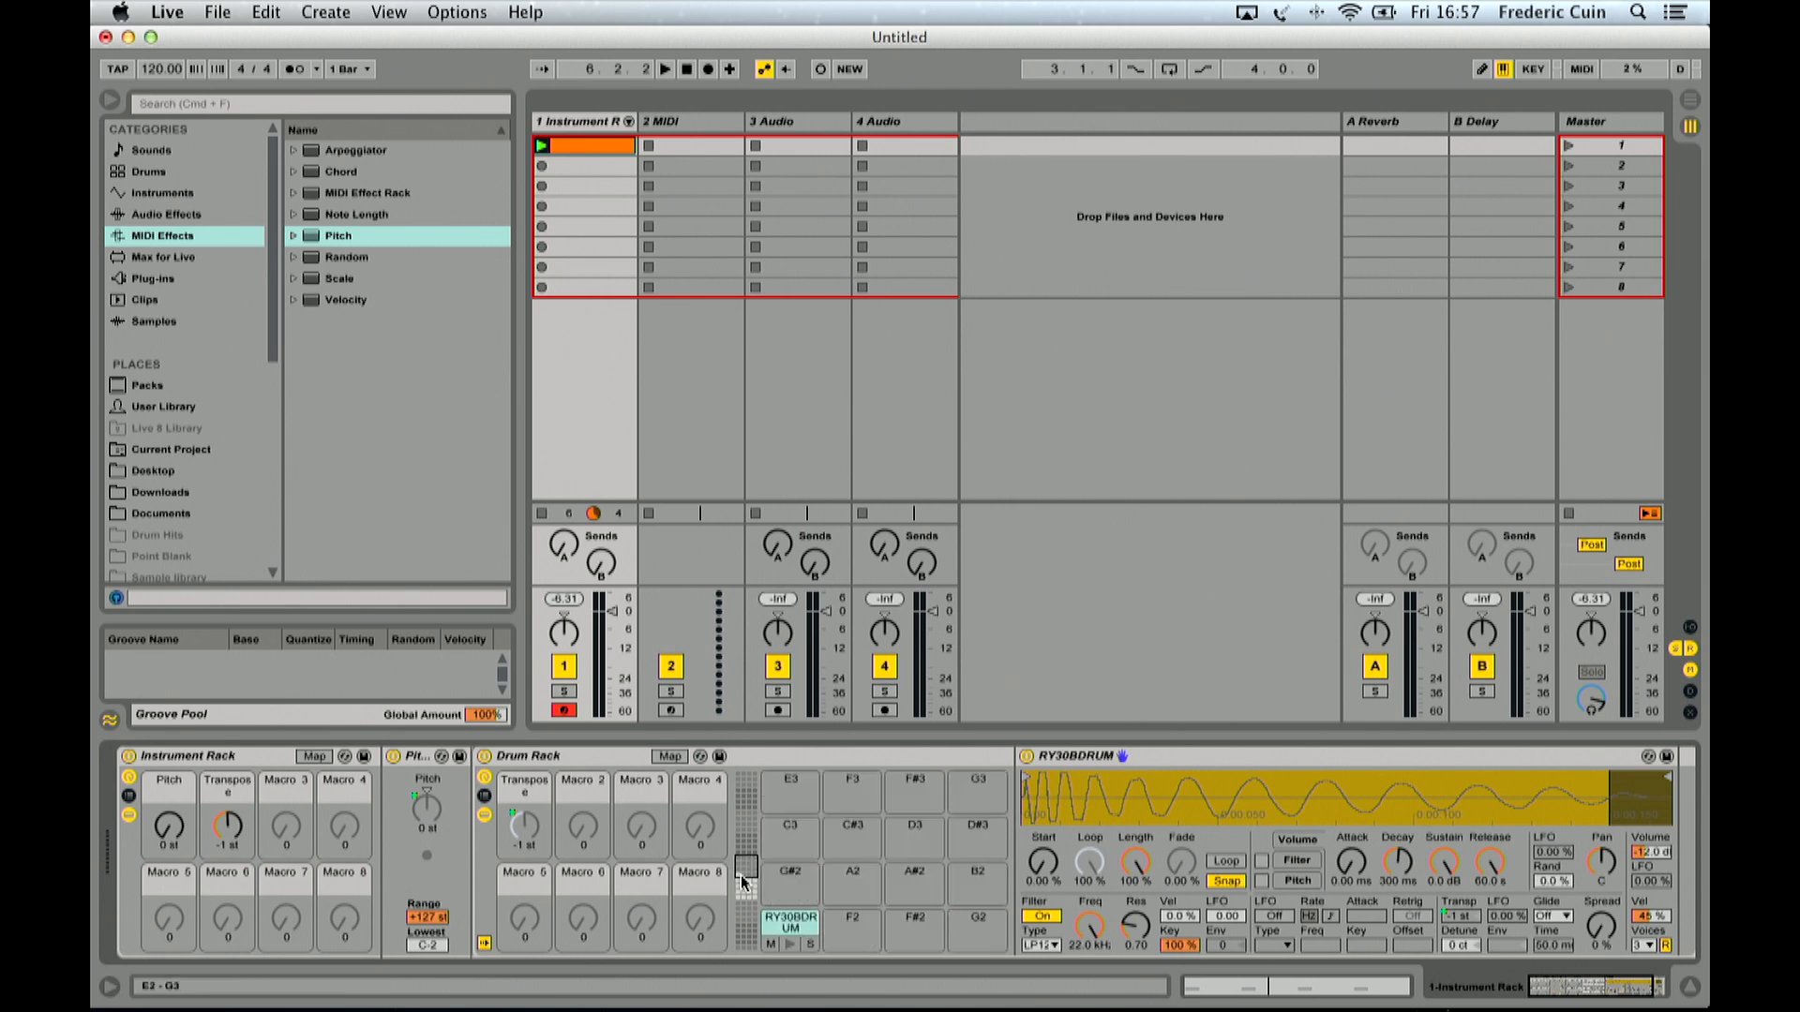
pyautogui.click(1477, 916)
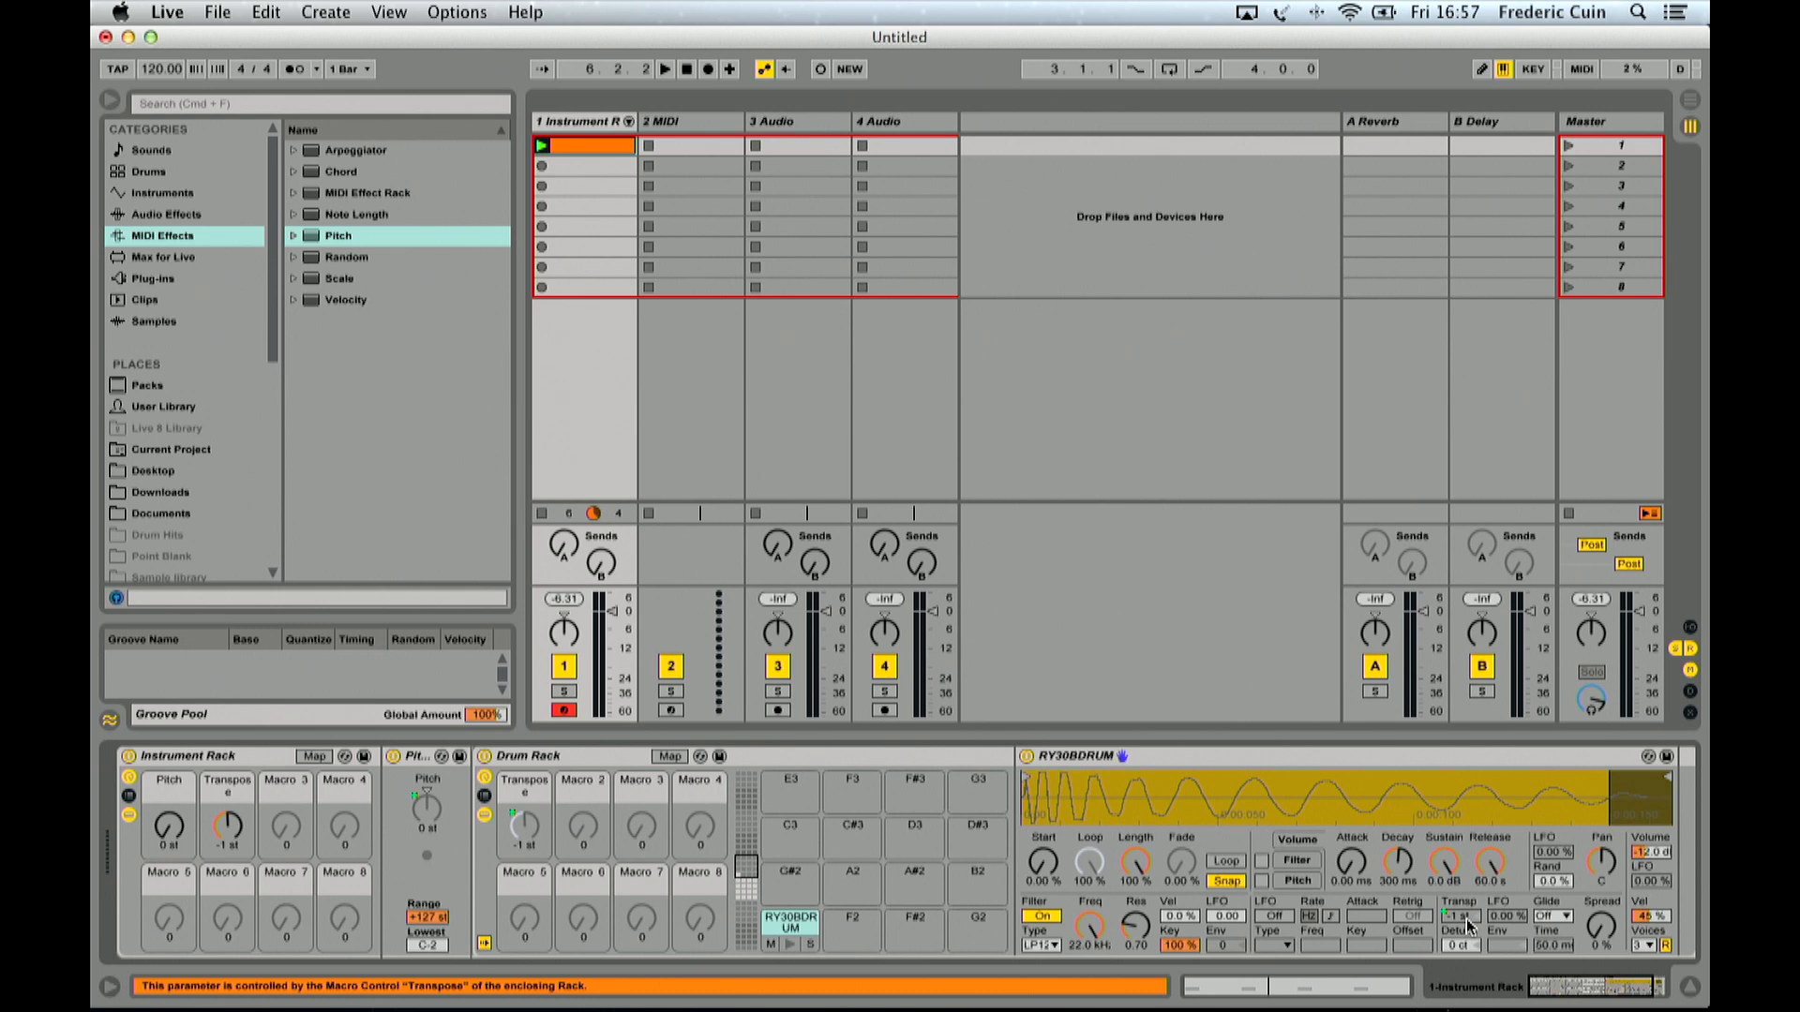
pyautogui.rightClick(1467, 920)
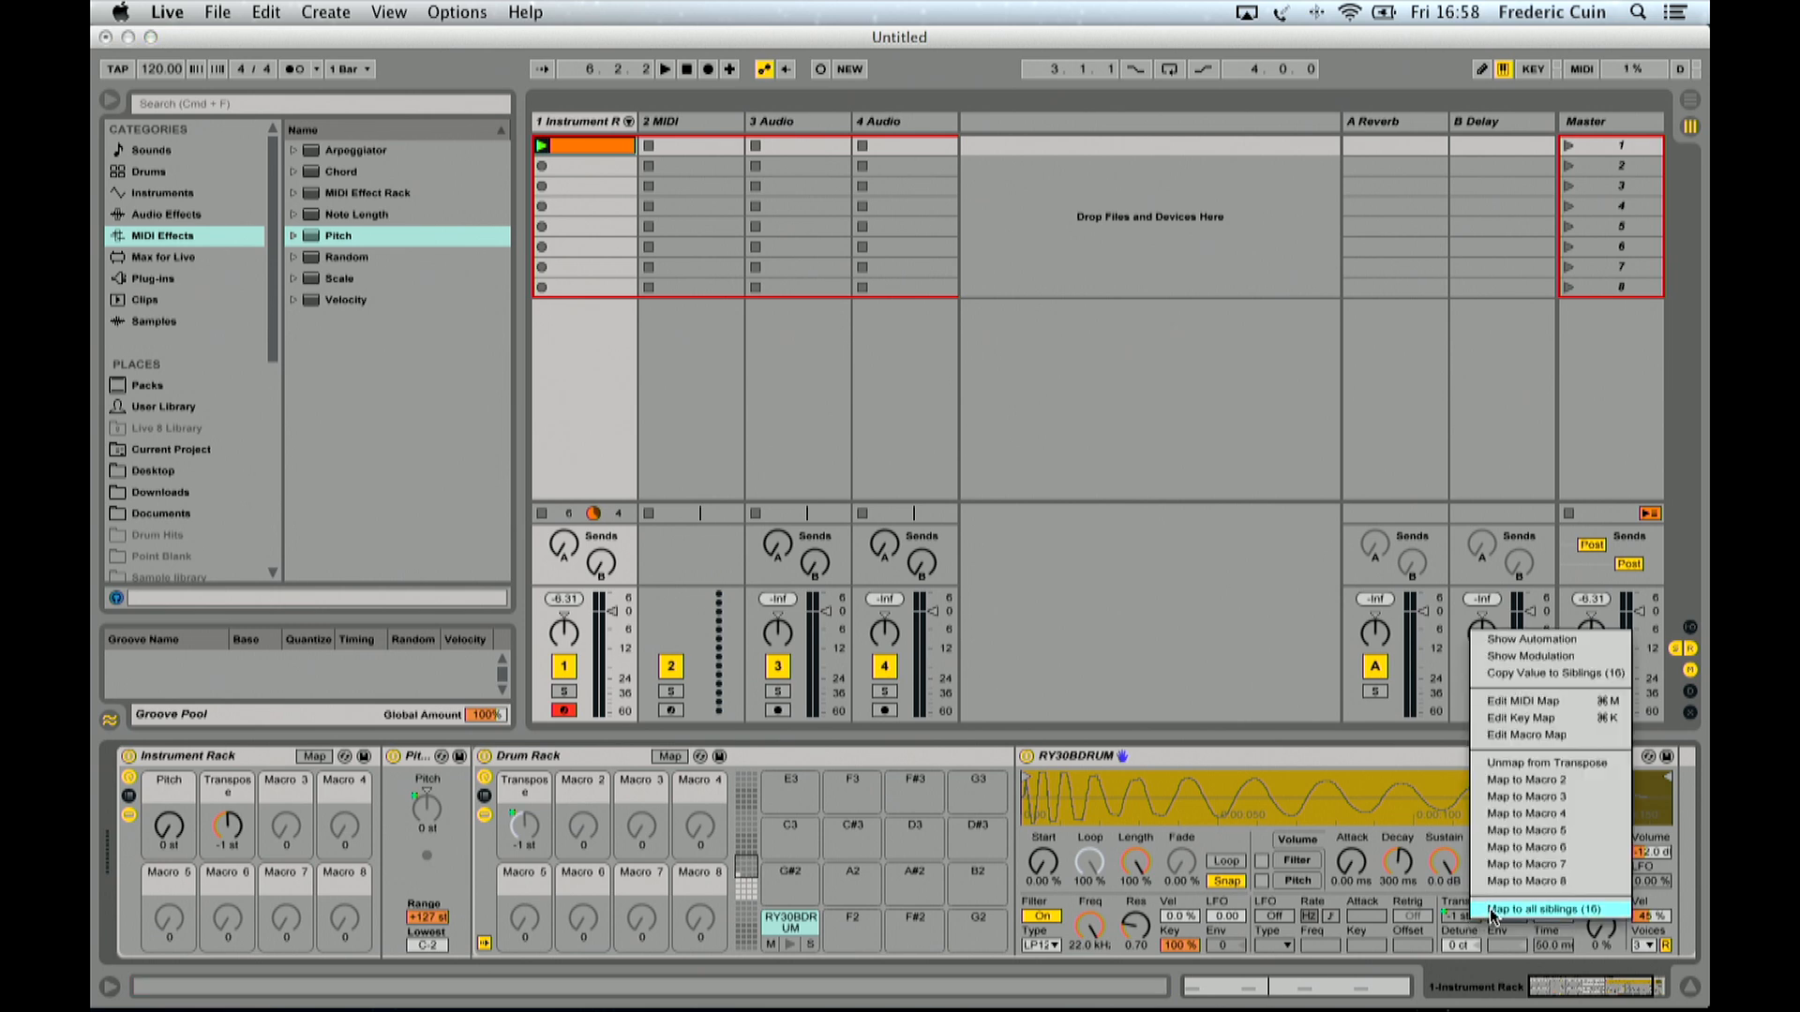
pyautogui.click(1490, 908)
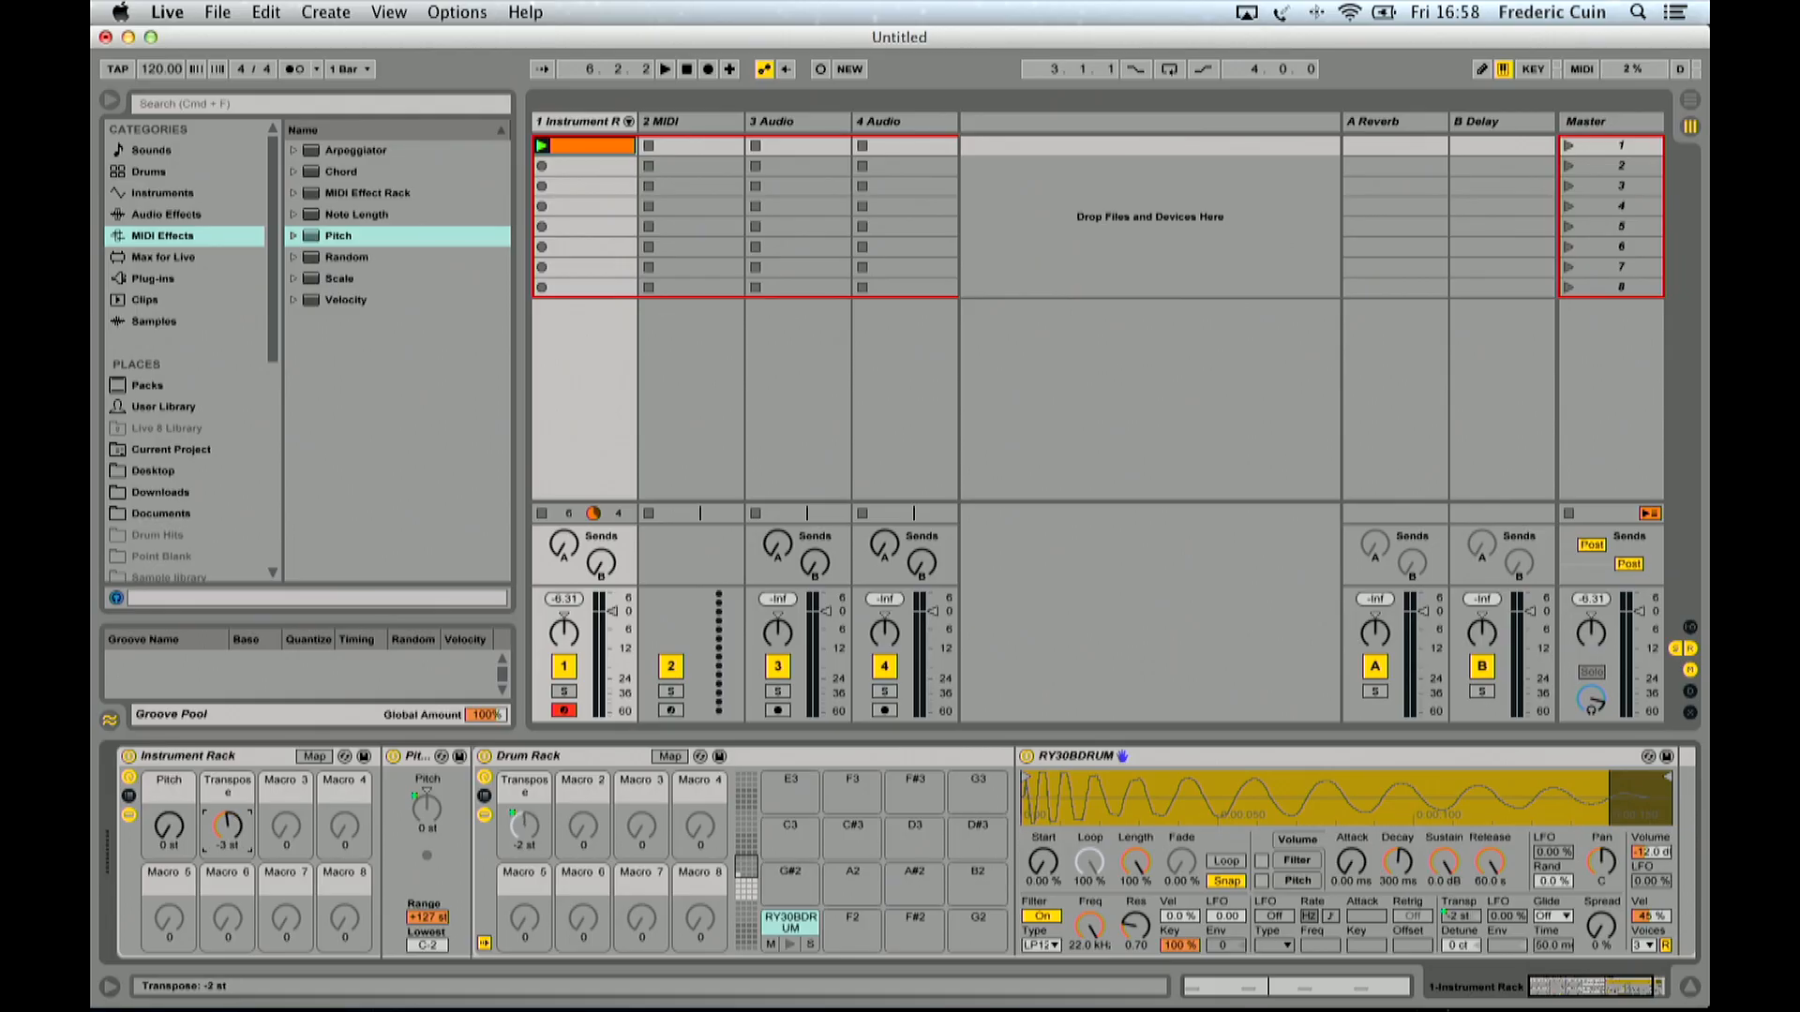
# Step: Set the Instrument Rack's Transpose macro to -2 st and check the macro mapping options of RY30BDRUM's Attack
pyautogui.moveTo(226, 826); pyautogui.dragTo(226, 835)
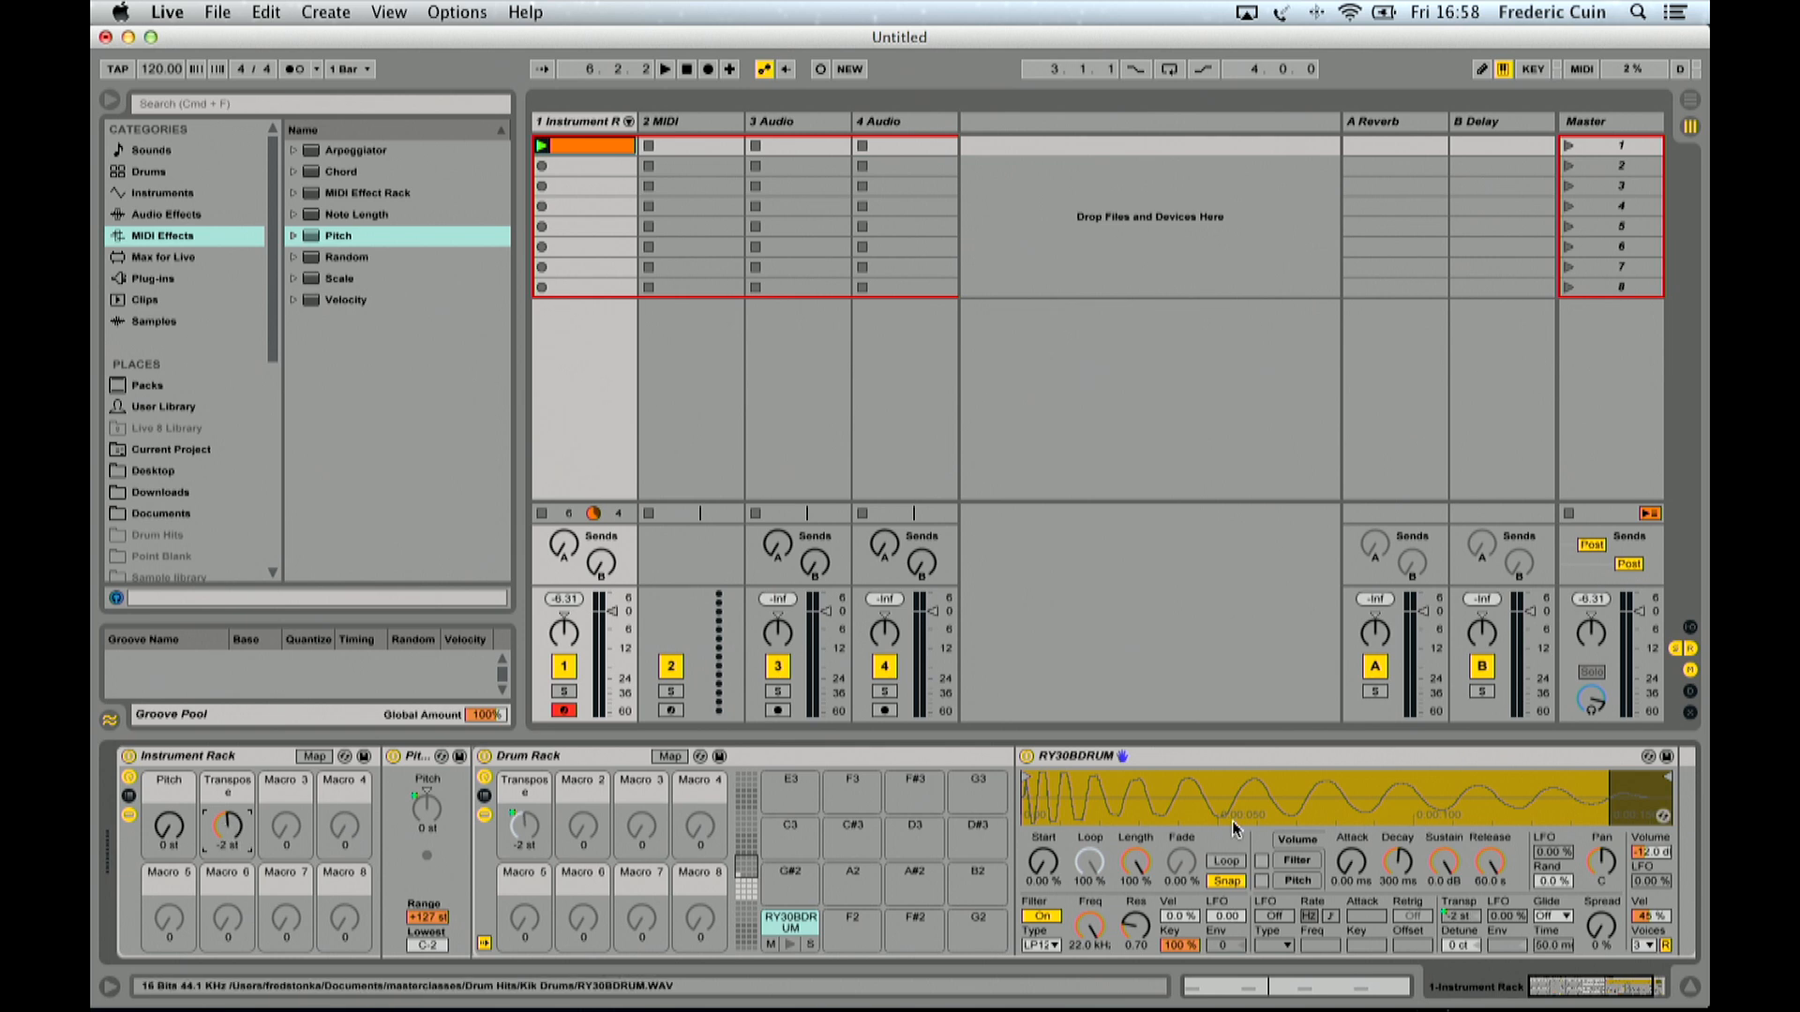
pyautogui.rightClick(1359, 870)
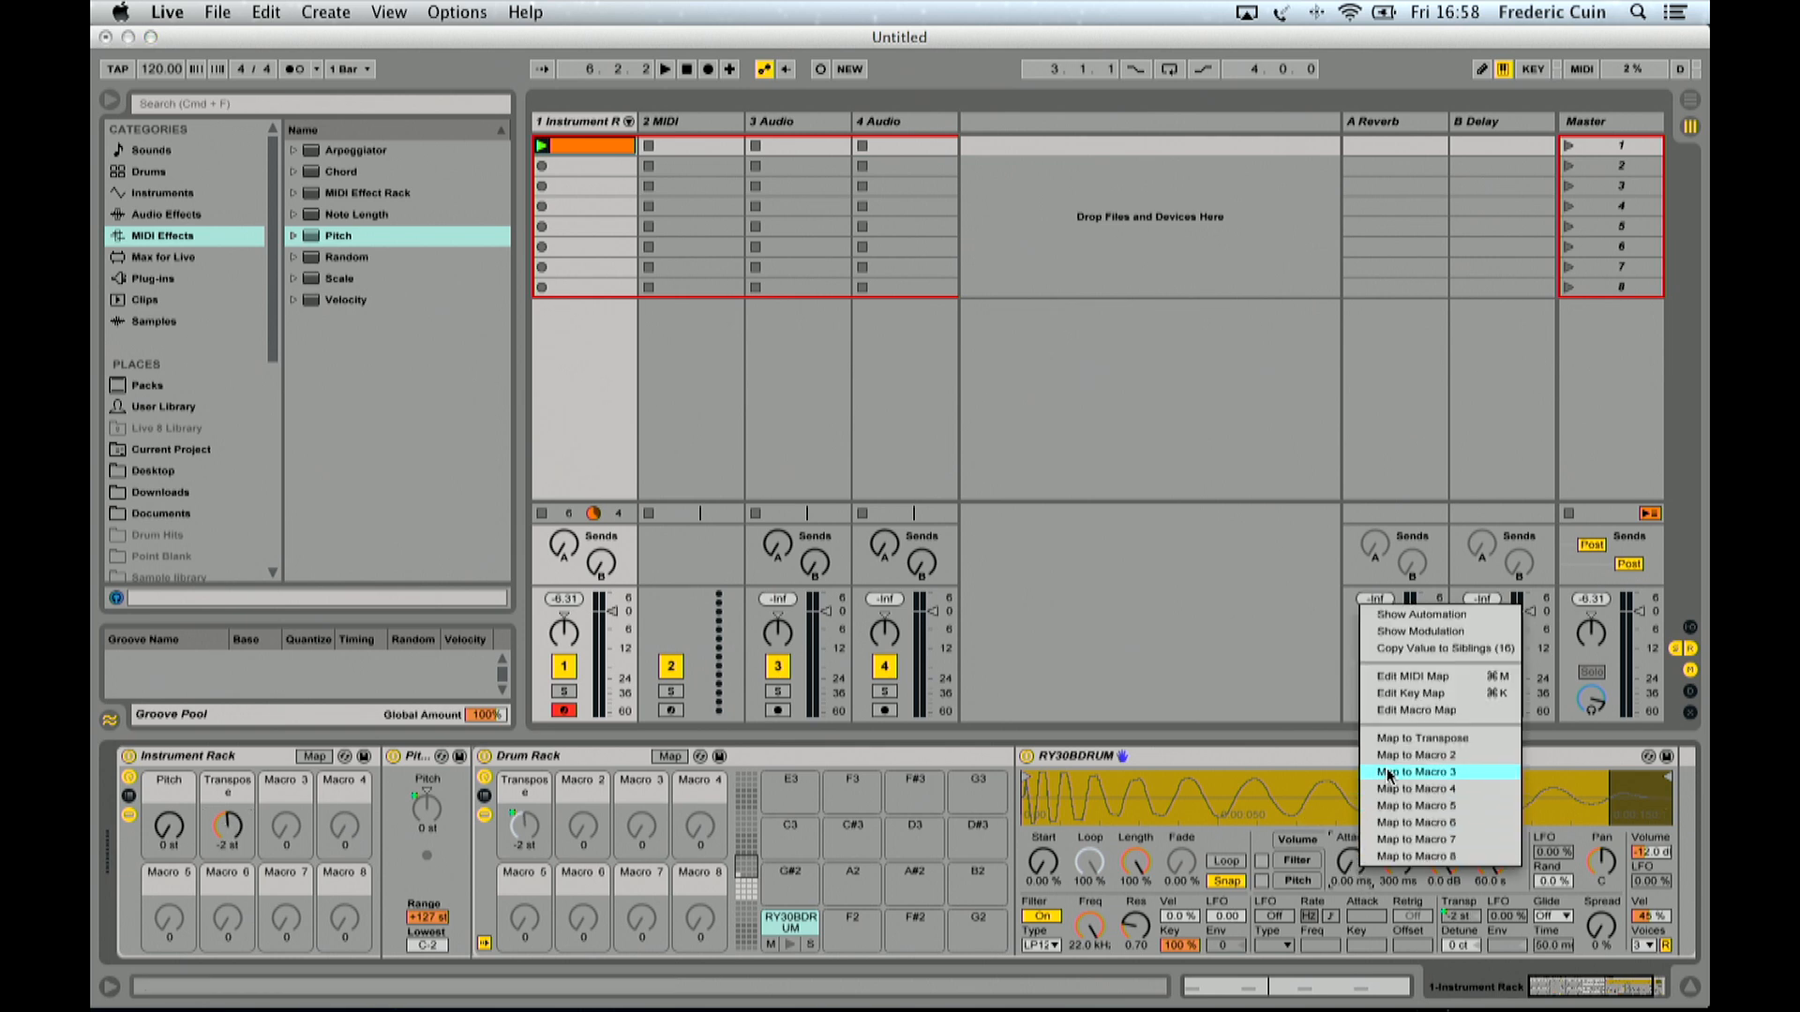
pyautogui.click(1329, 806)
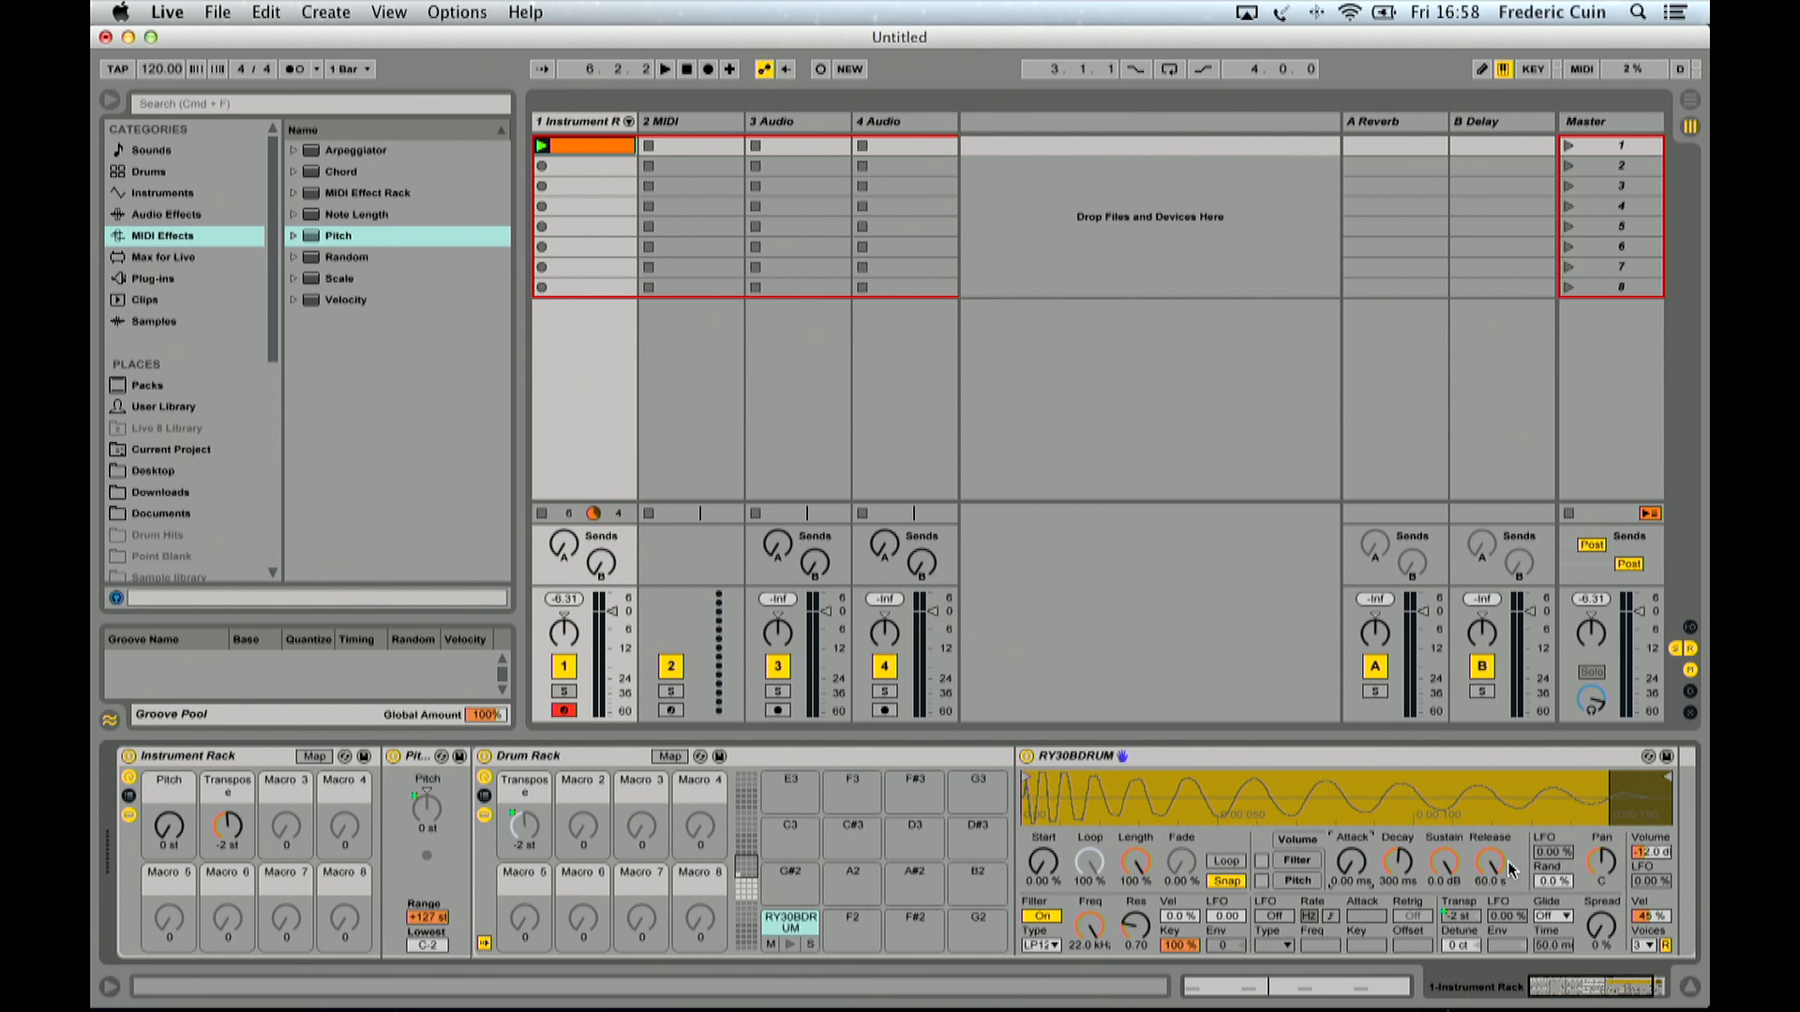
# Step: Rename the Instrument Rack track as kik
pyautogui.click(595, 122)
pyautogui.press('super+r')
pyautogui.write('kik')
pyautogui.press('Return')
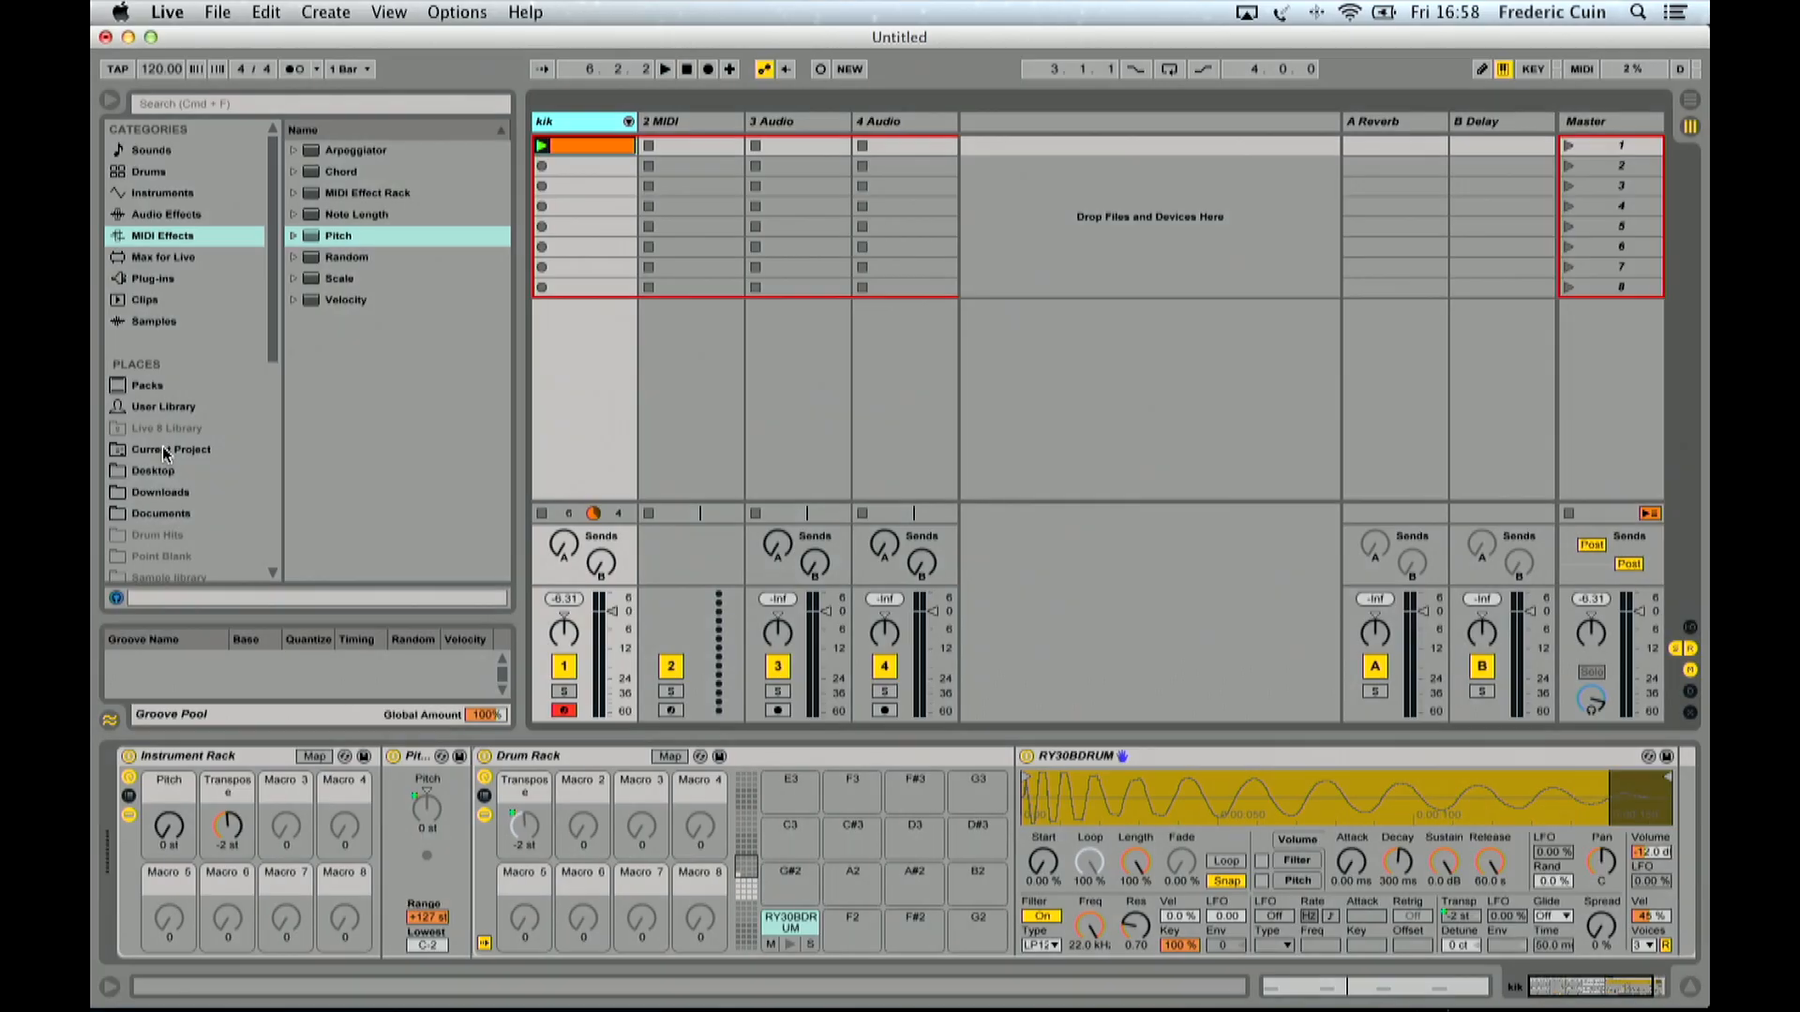
# Step: Show the User Library in the browser and select its Templates folder
pyautogui.moveTo(276, 257); pyautogui.dragTo(268, 449)
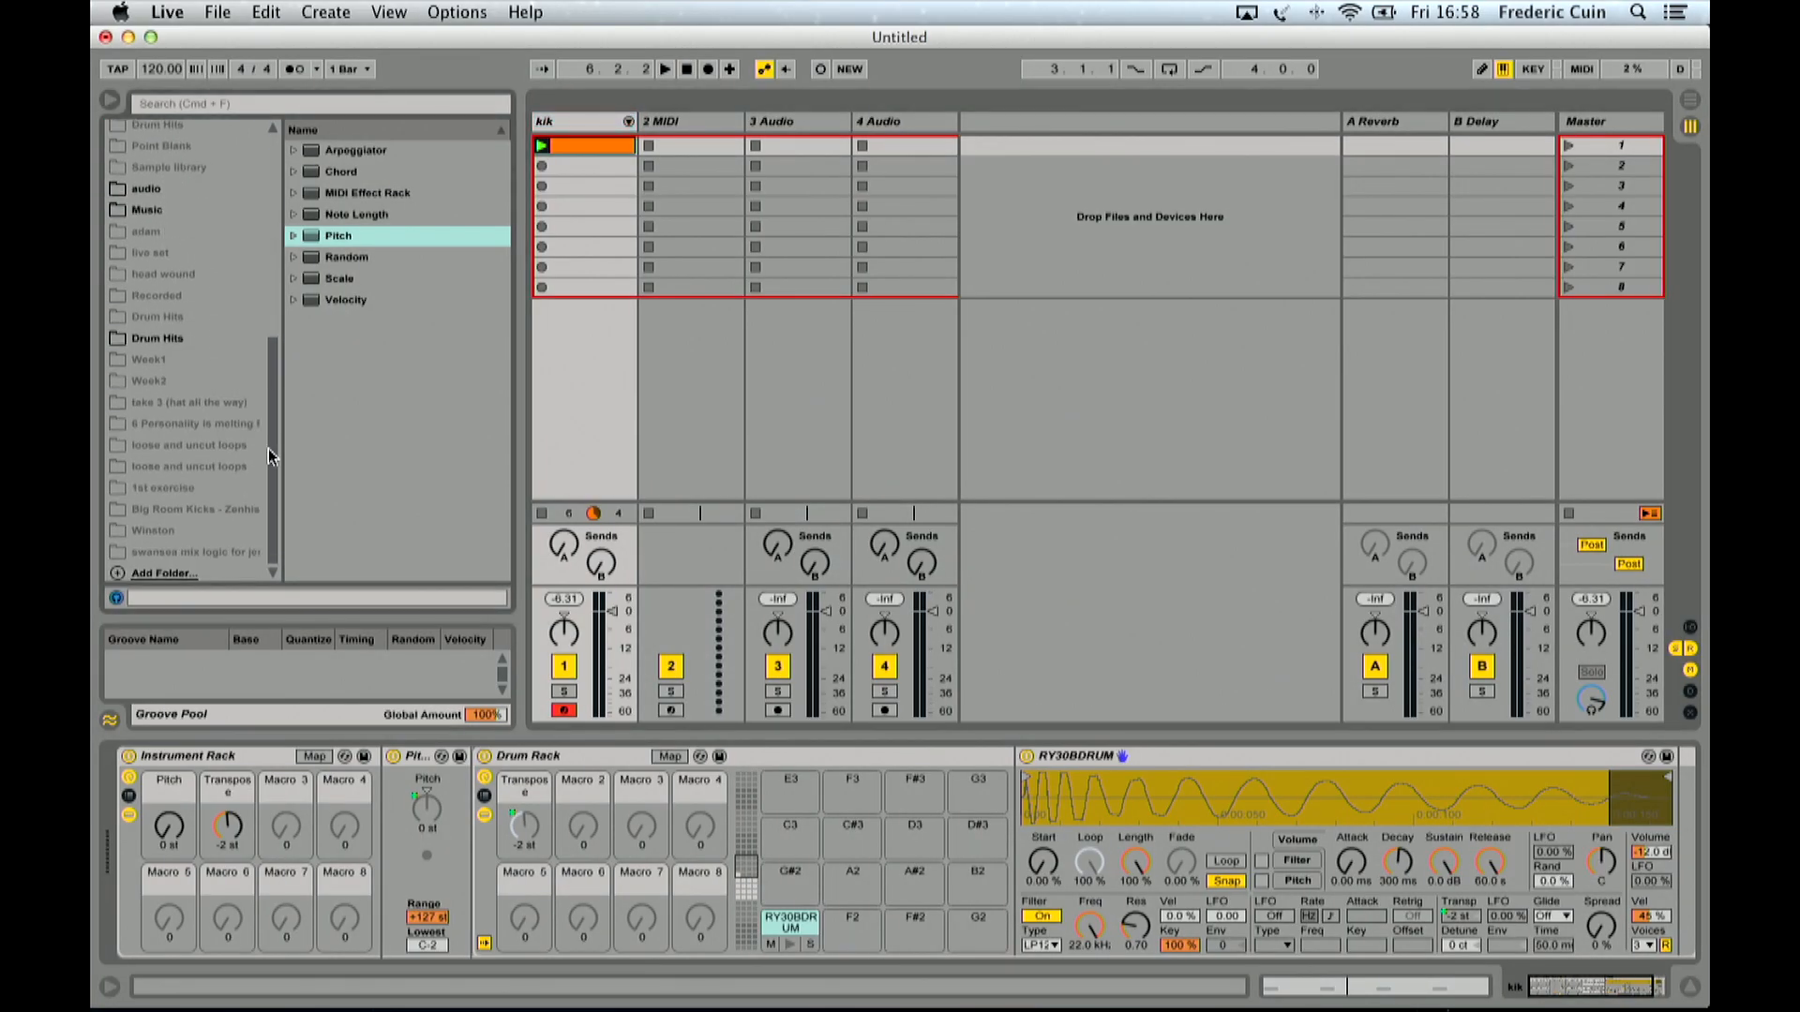
pyautogui.scroll(10, 143, 255)
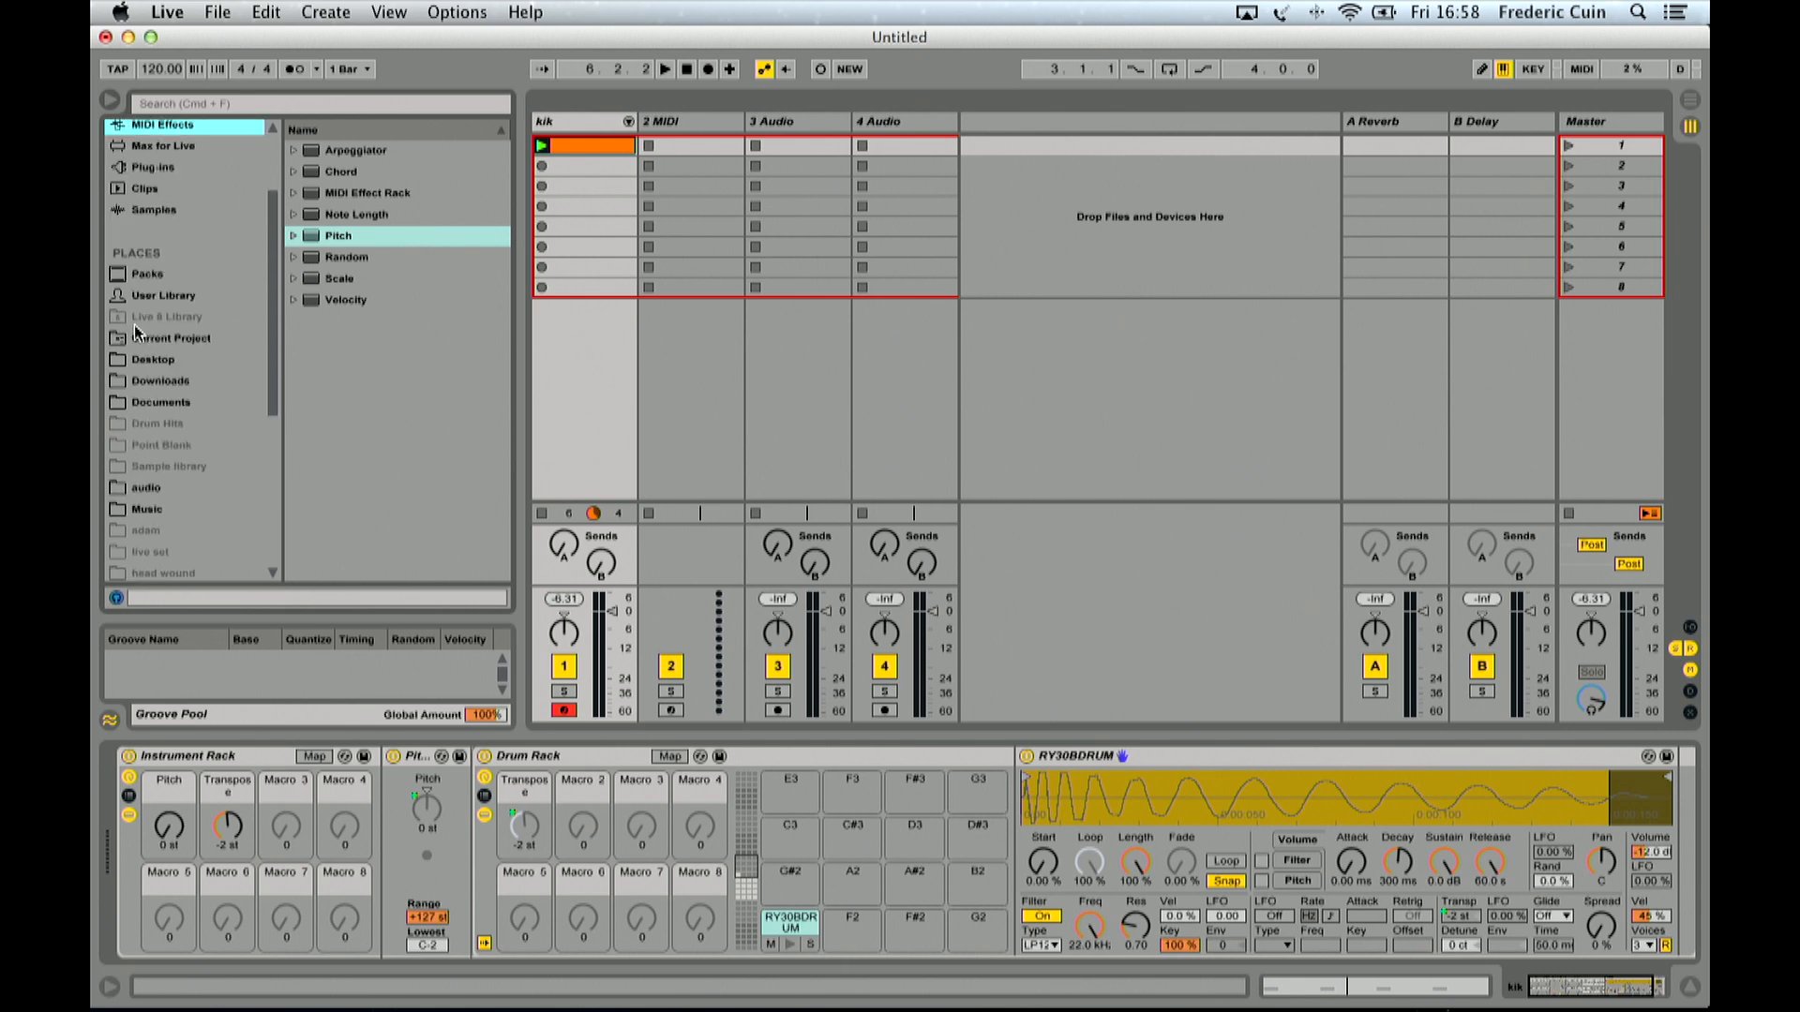
pyautogui.click(143, 297)
pyautogui.click(347, 388)
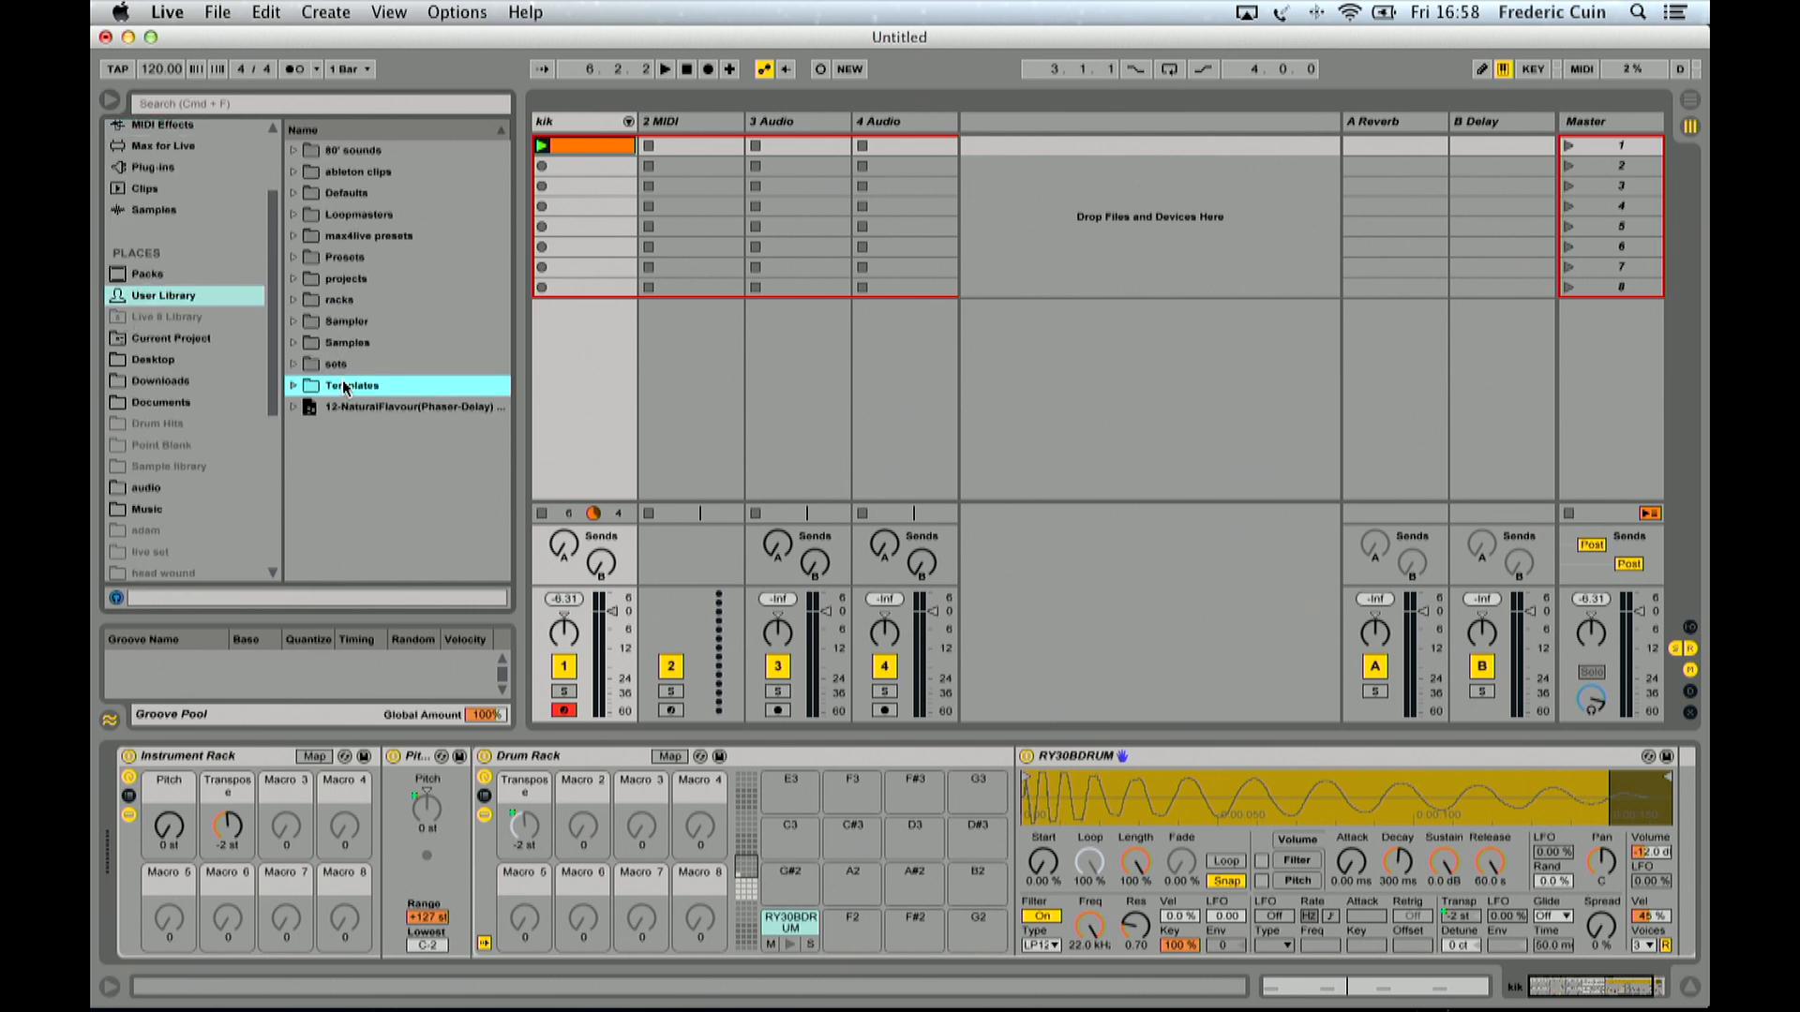
# Step: Review the Record Warp Launch and File Folder preferences, including Save Current Set as Default, and close the preferences
pyautogui.press('super+comma')
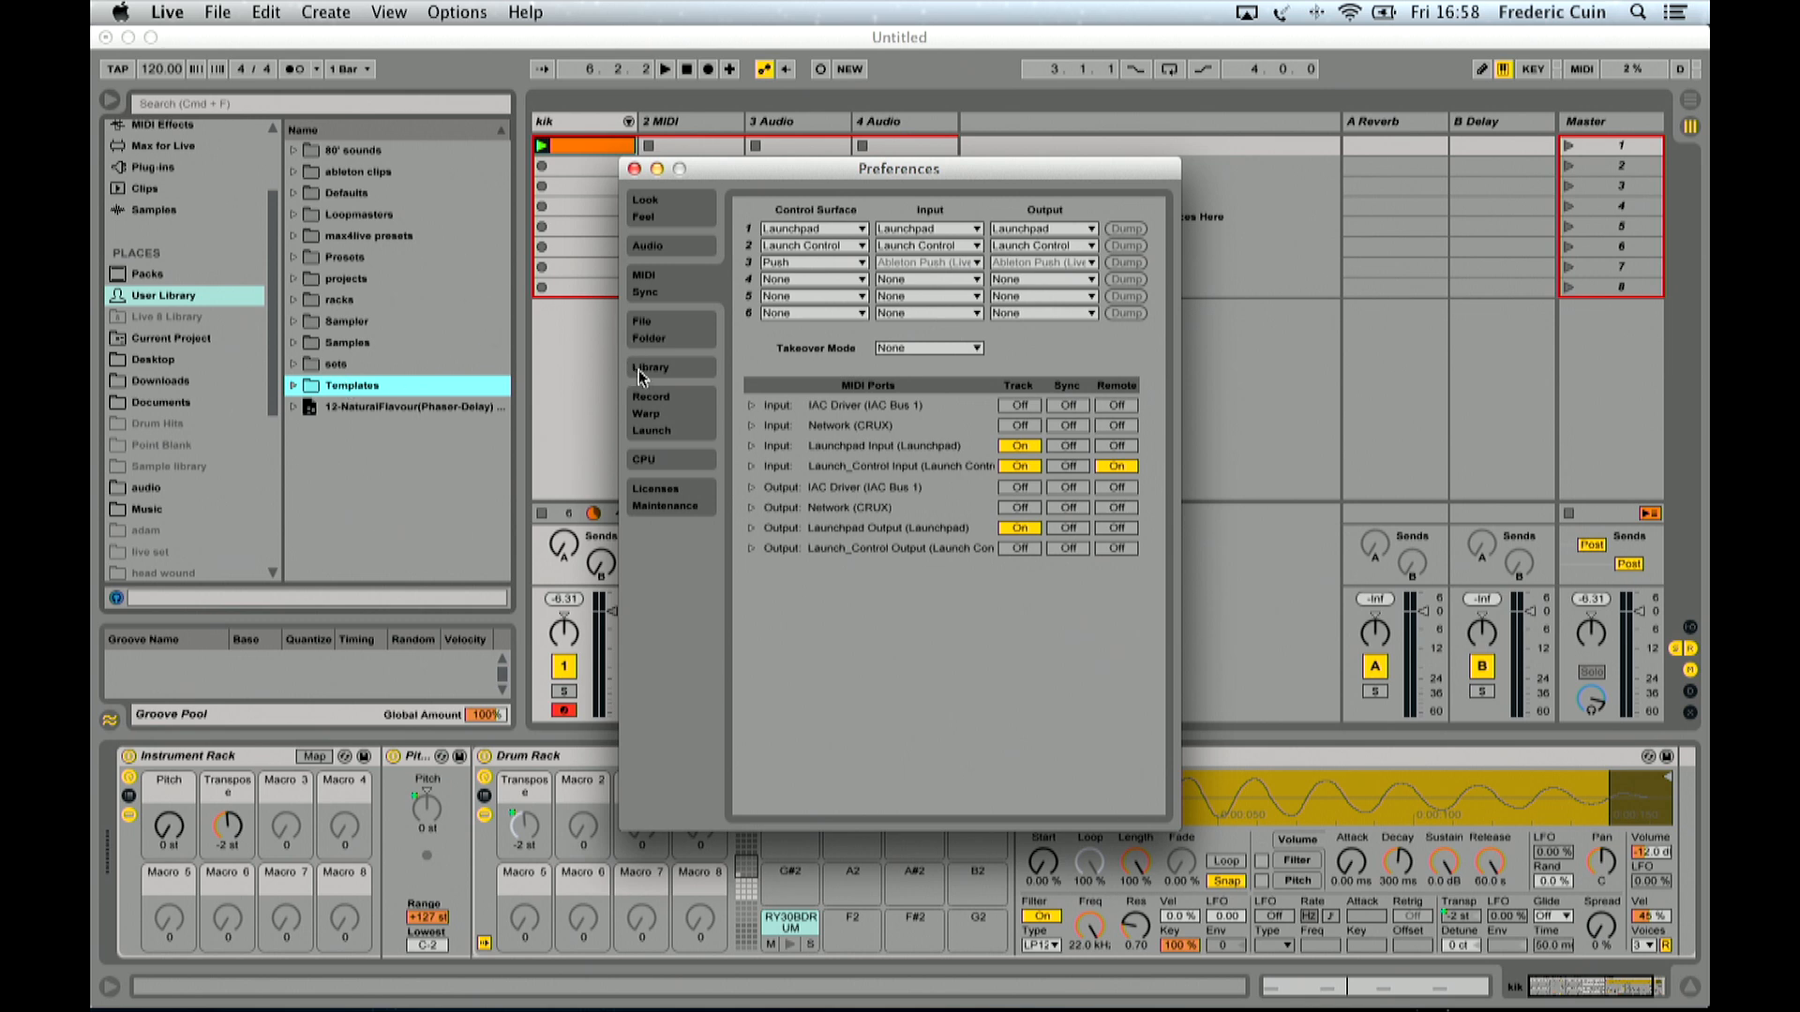
pyautogui.click(670, 418)
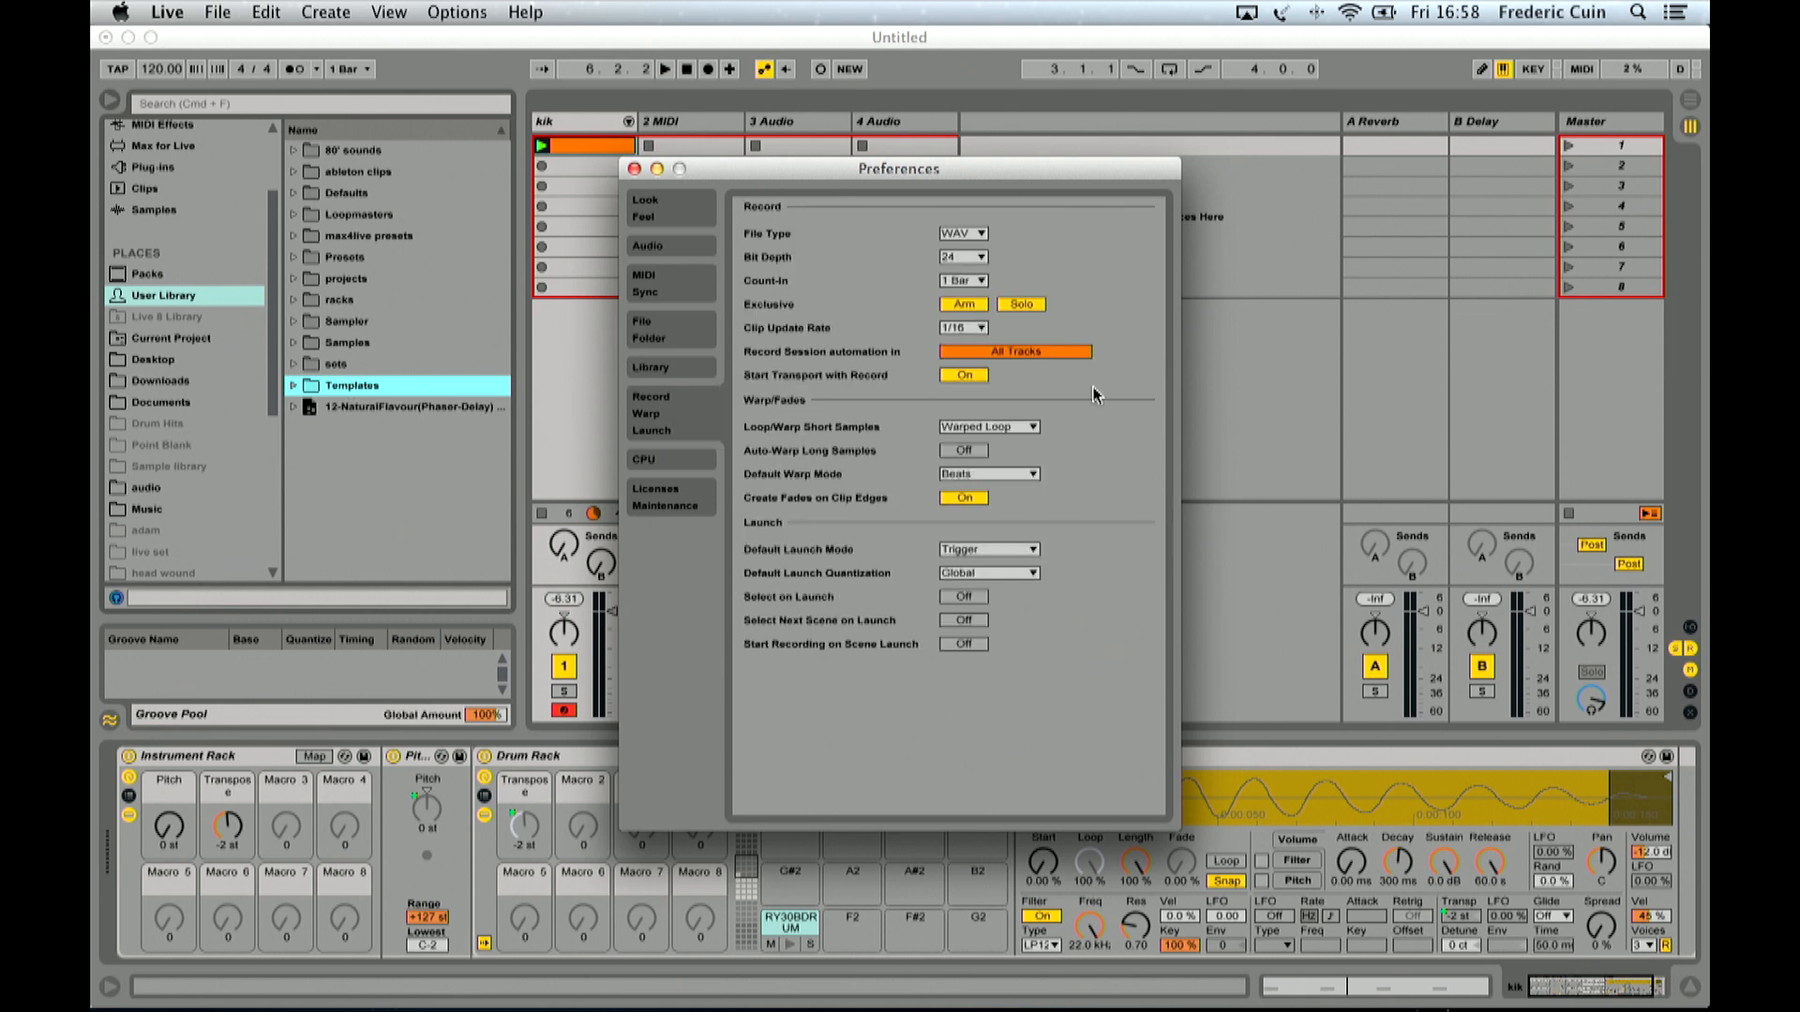
pyautogui.click(677, 336)
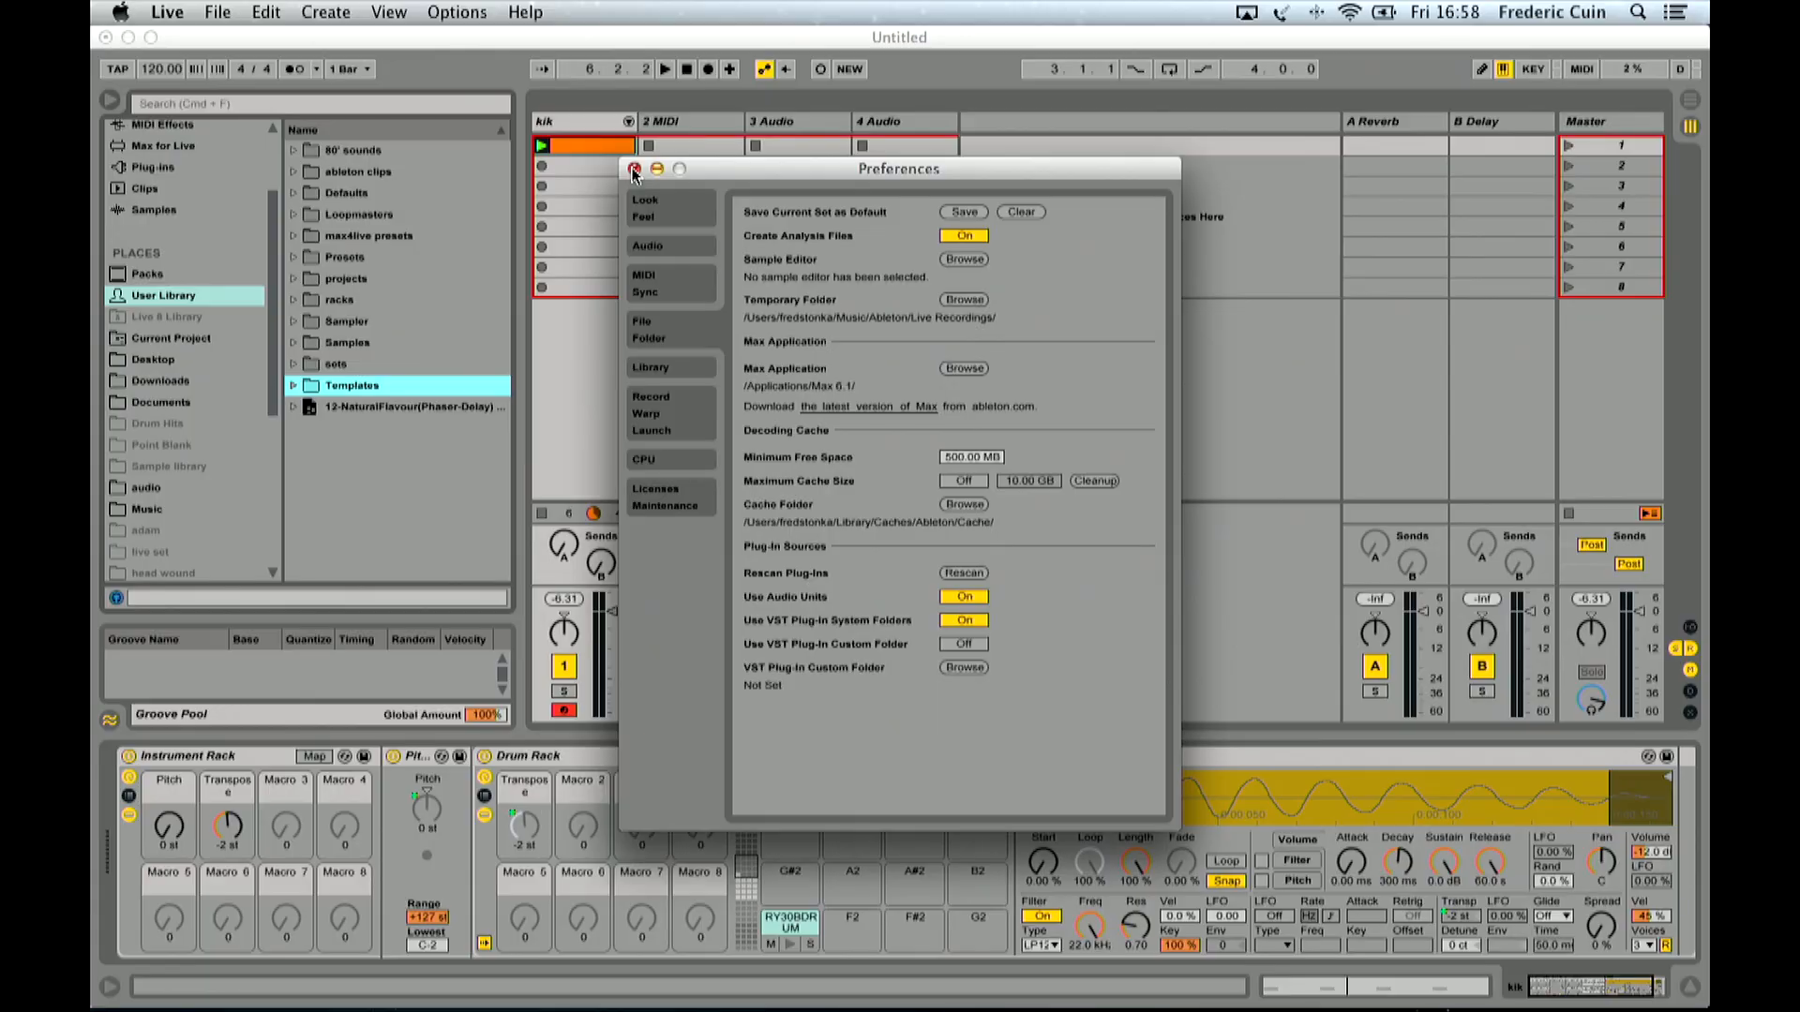
pyautogui.click(634, 170)
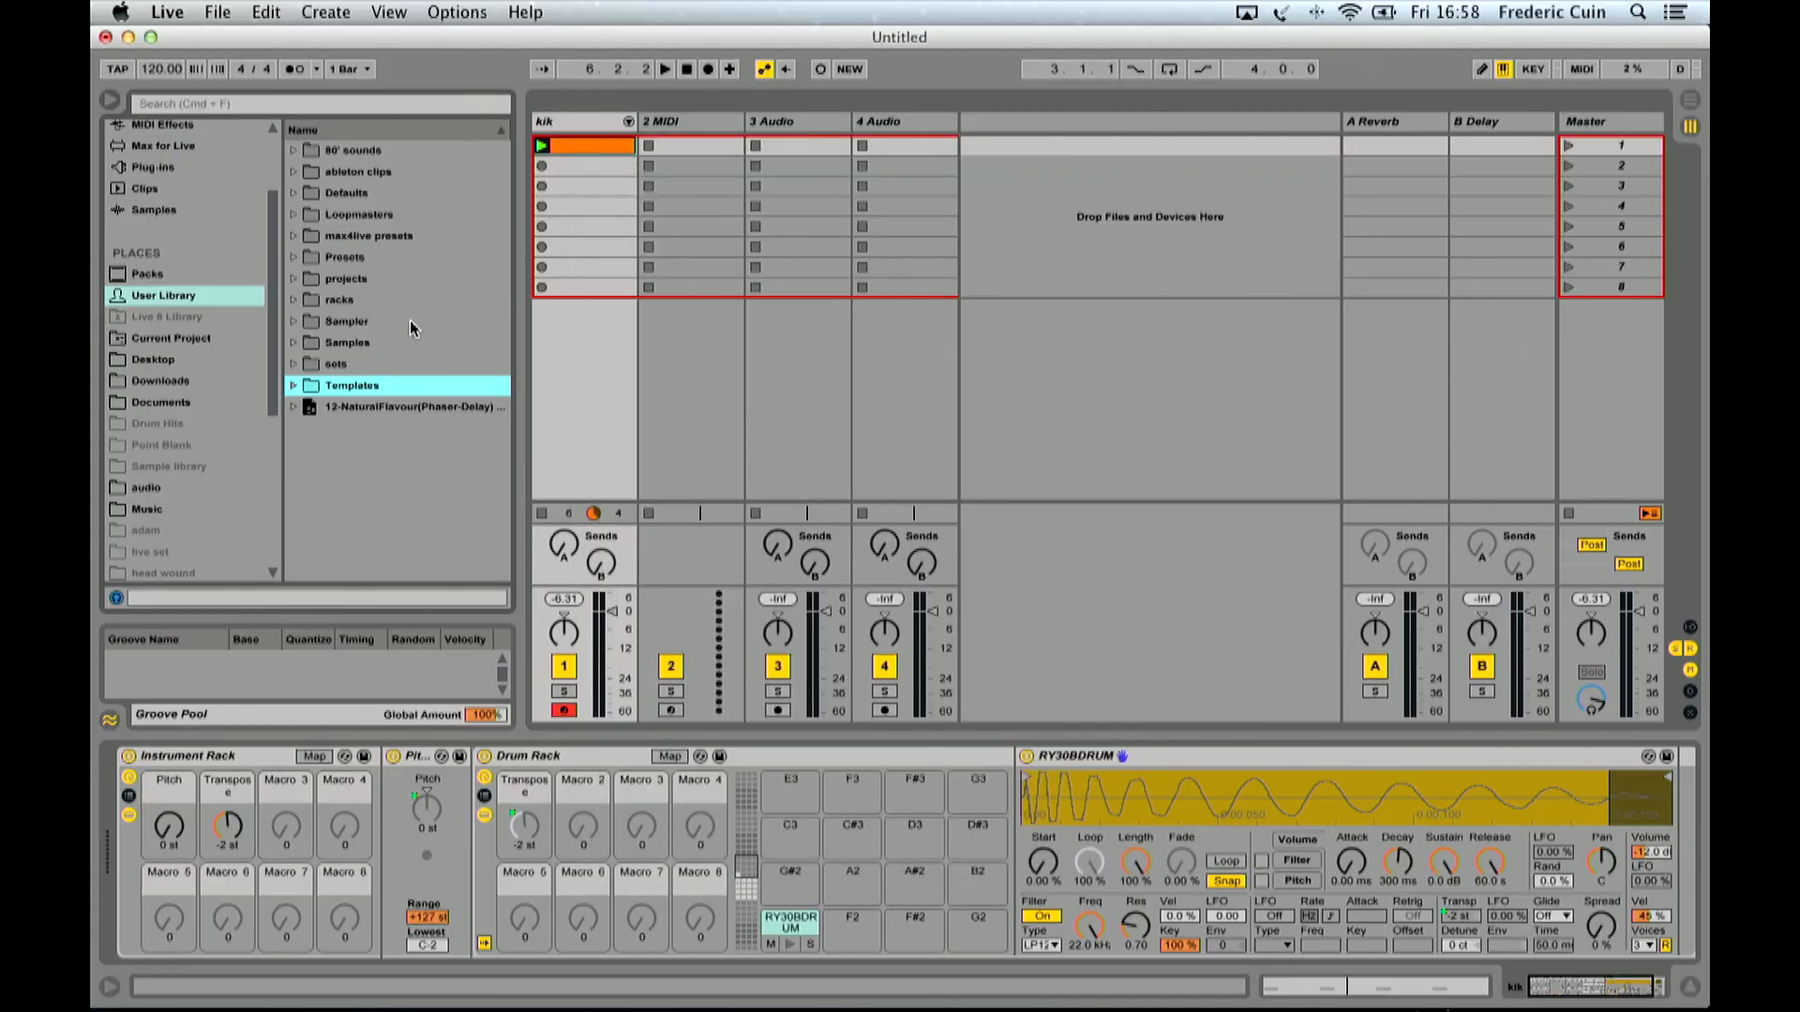
# Step: Open Hard Template.als from the Hard Tem[plate] project in the Templates folder, discarding changes to the Untitled set
pyautogui.click(294, 386)
pyautogui.click(308, 407)
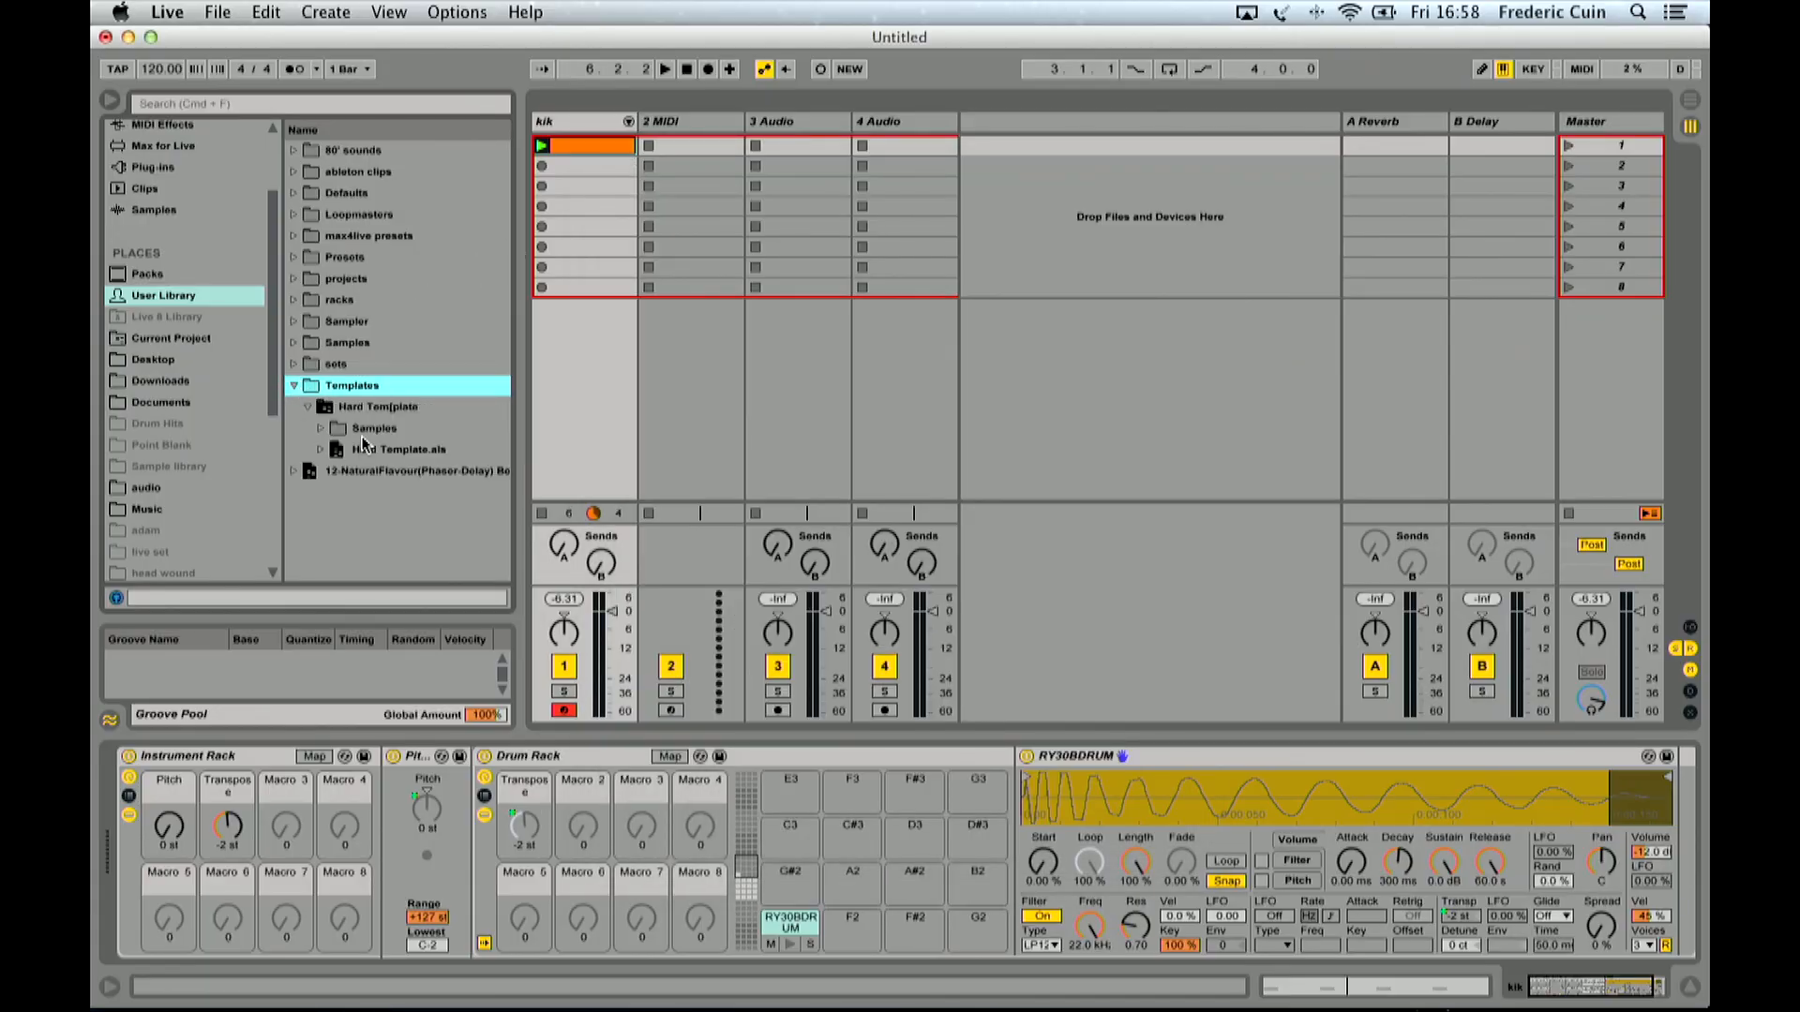
pyautogui.doubleClick(364, 451)
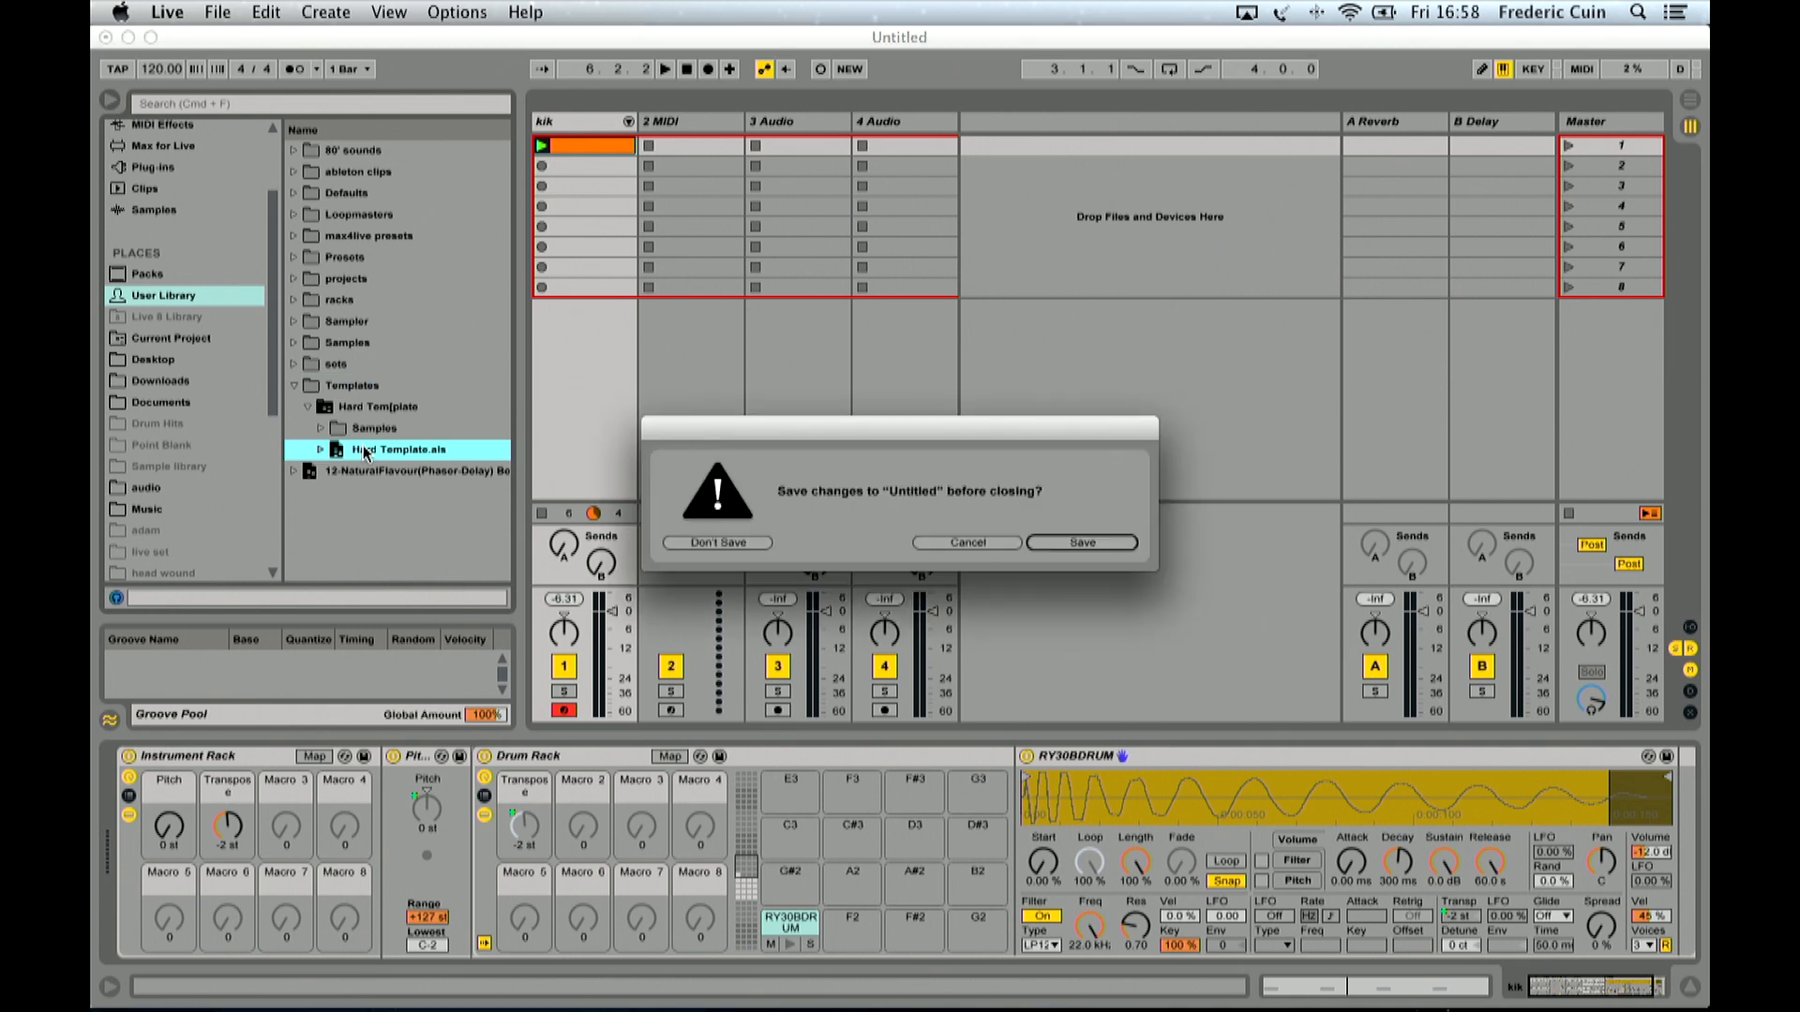
pyautogui.click(705, 543)
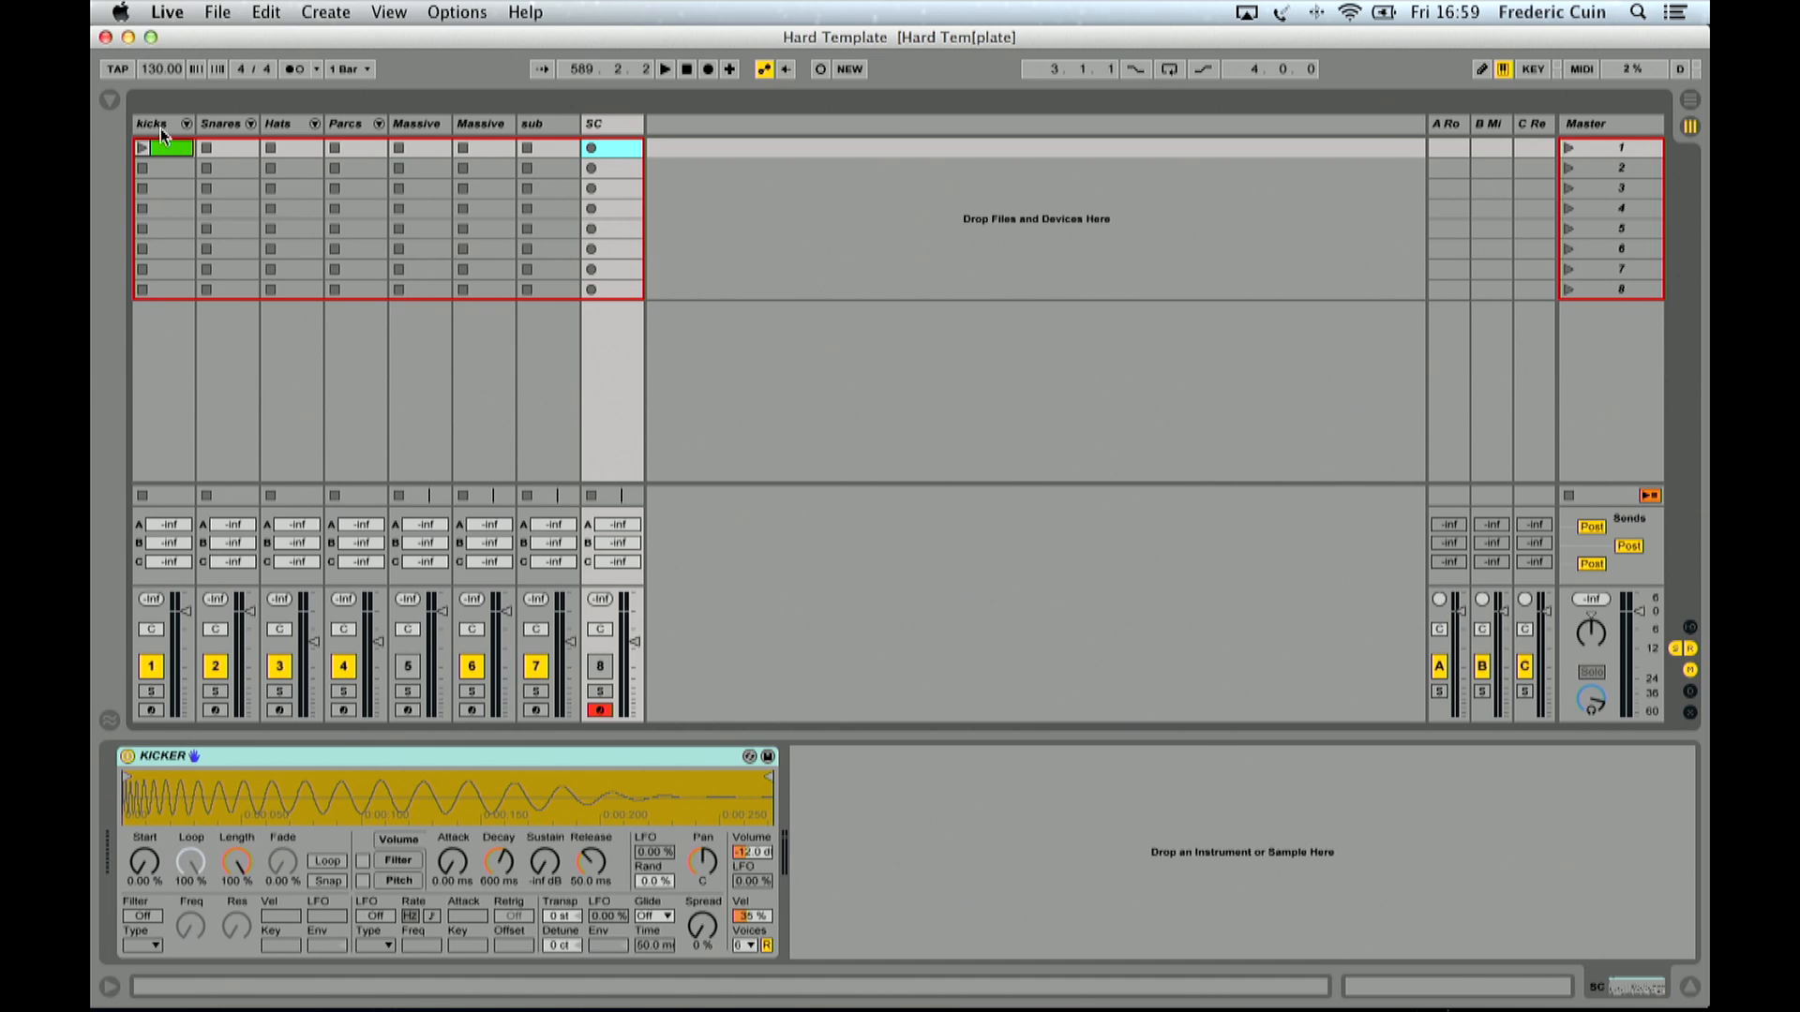
# Step: Examine the devices on the kicks, Snares, Hats, Parcs and first Massive tracks
pyautogui.click(167, 127)
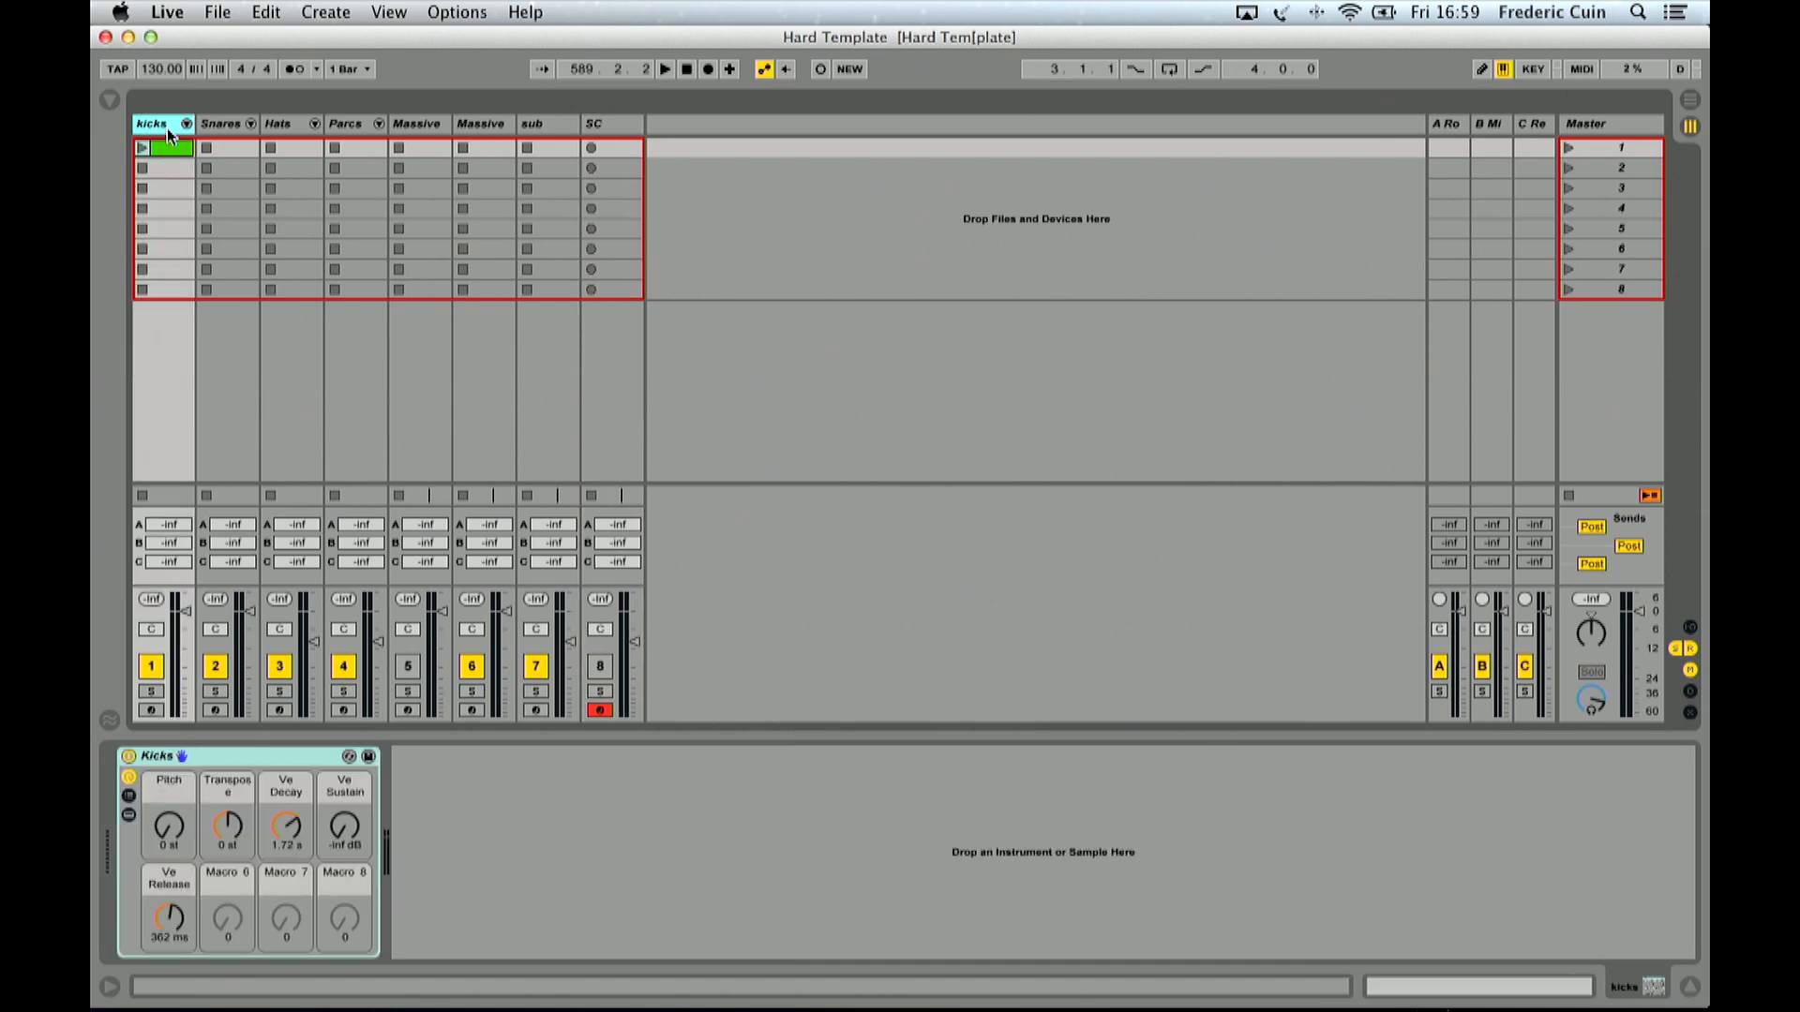
pyautogui.click(228, 123)
pyautogui.click(277, 124)
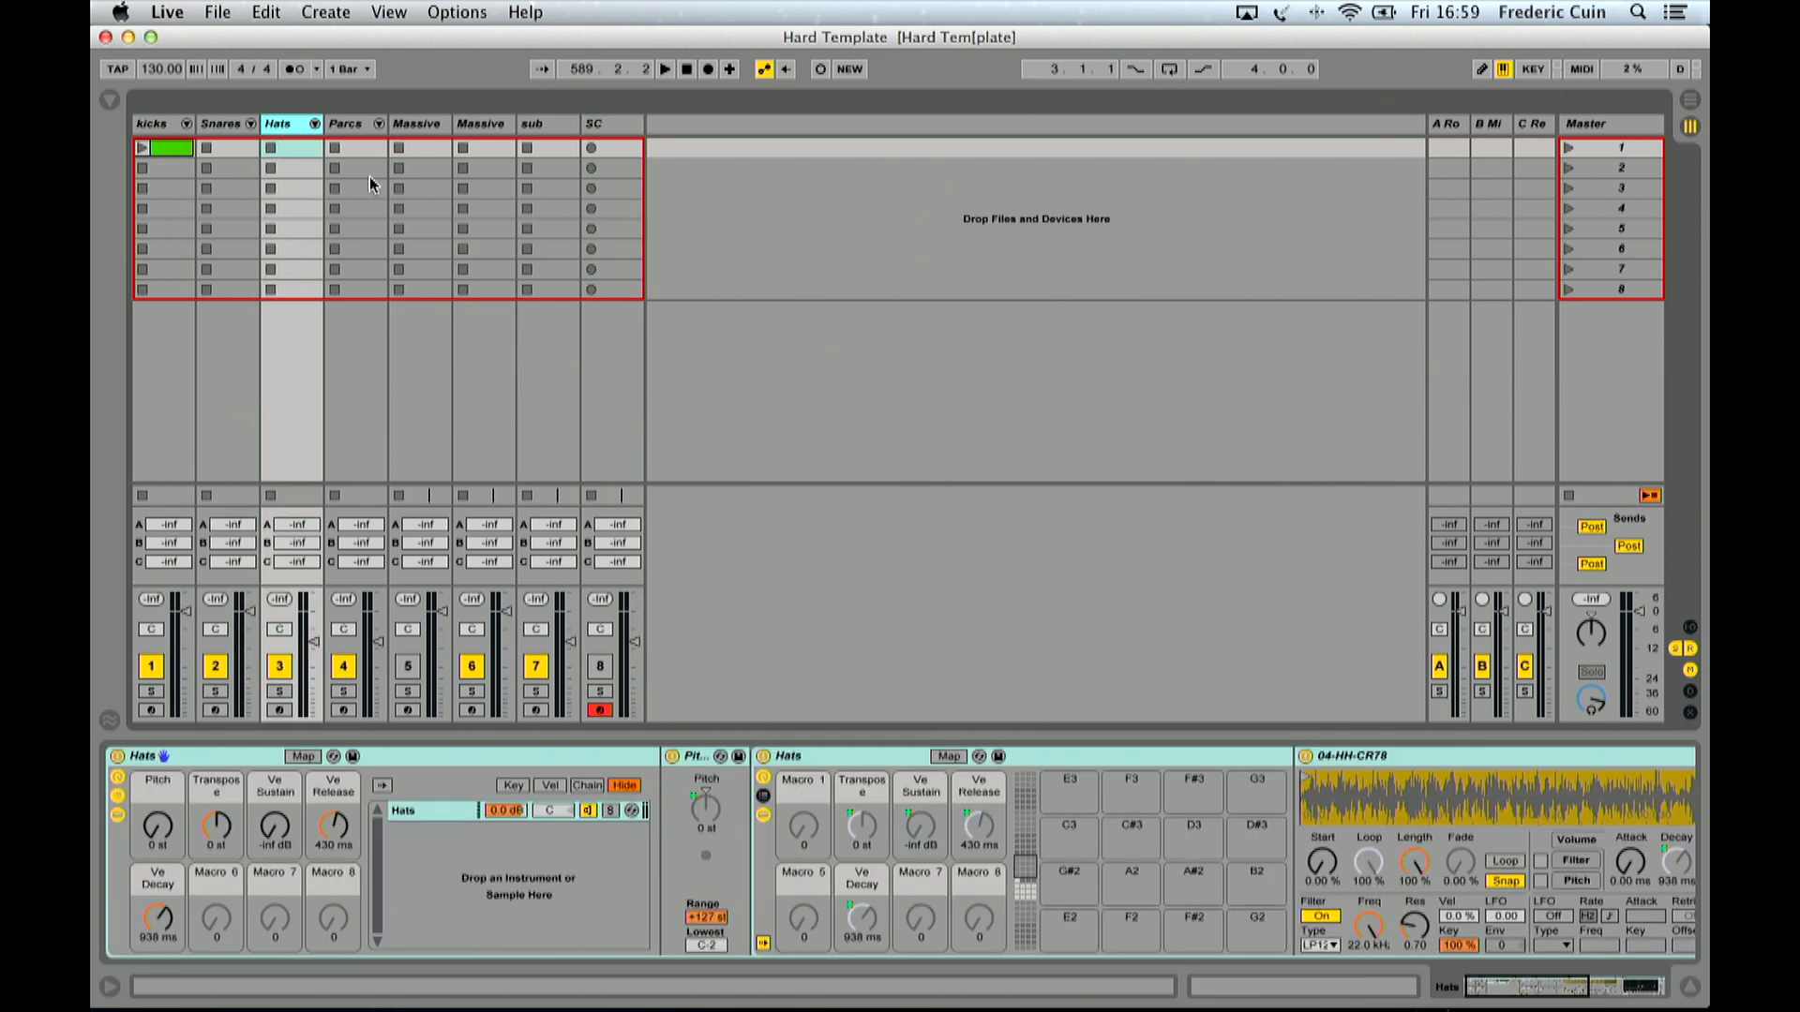
pyautogui.click(348, 127)
pyautogui.click(416, 124)
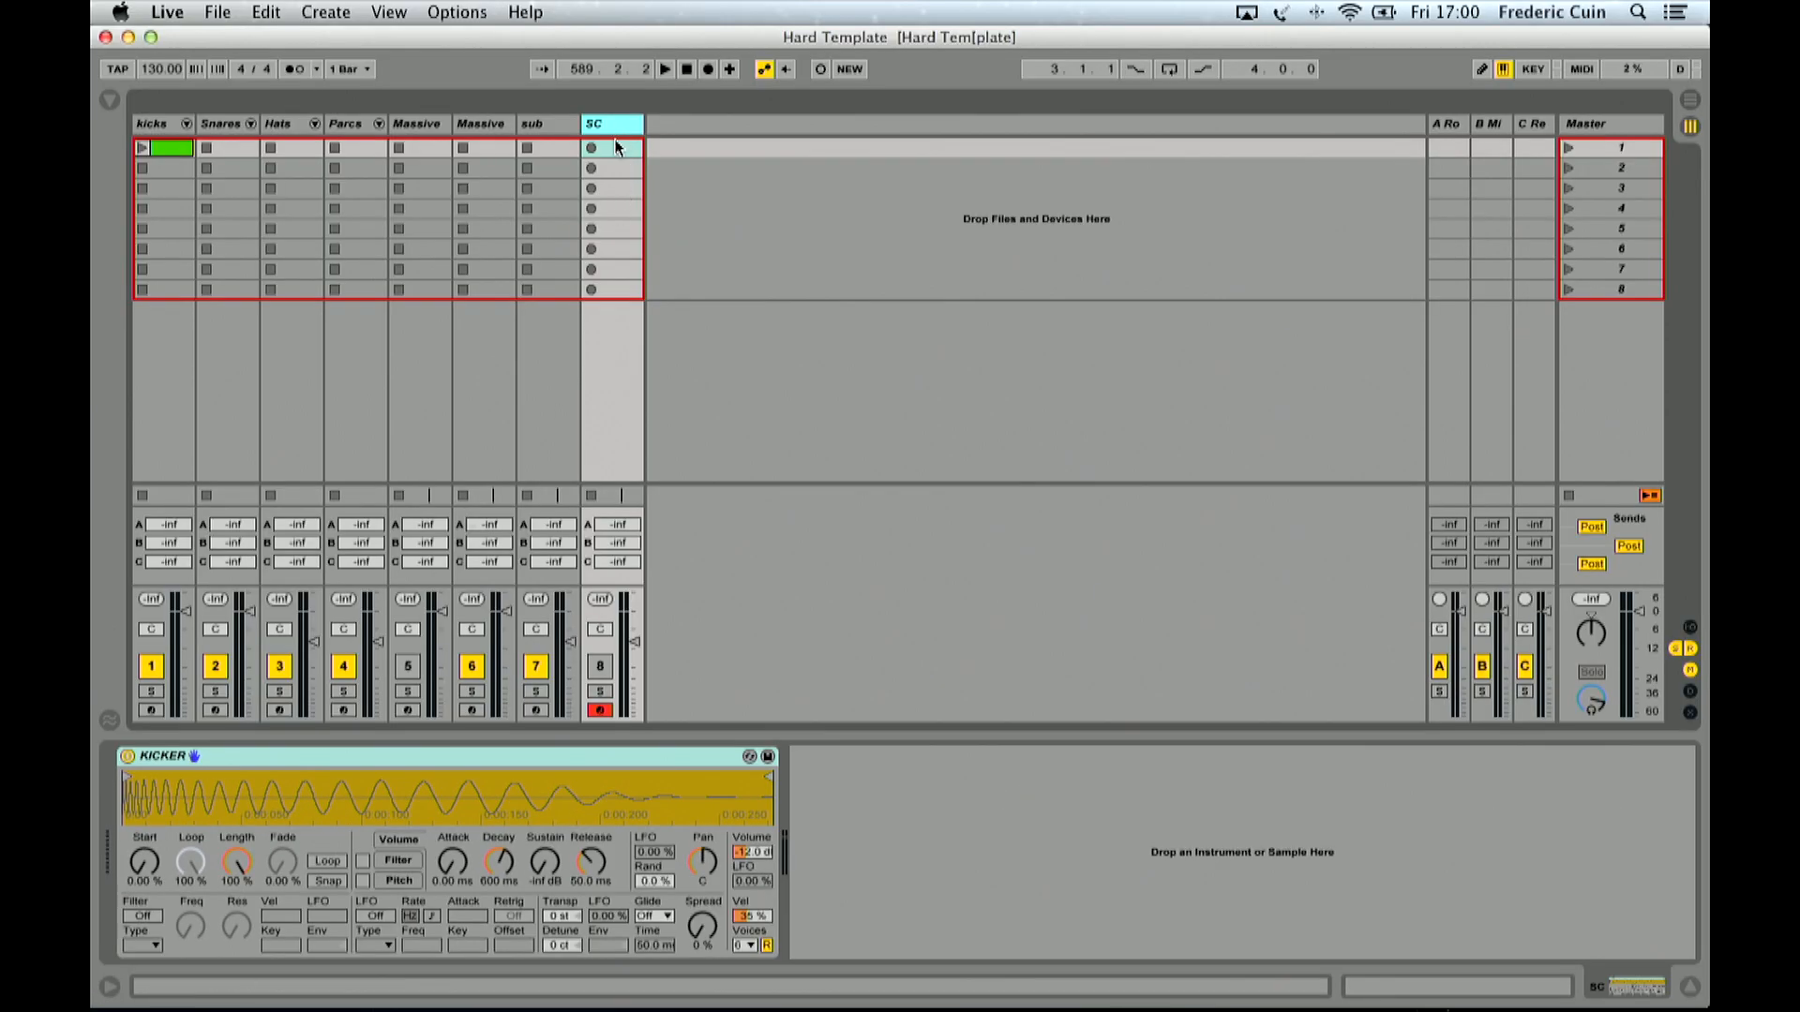
# Step: Create a one-bar MIDI clip in the SC track's first slot with sixteenth-length C3 notes on beats 1, 1.2, 1.3 and 1.4
pyautogui.doubleClick(614, 148)
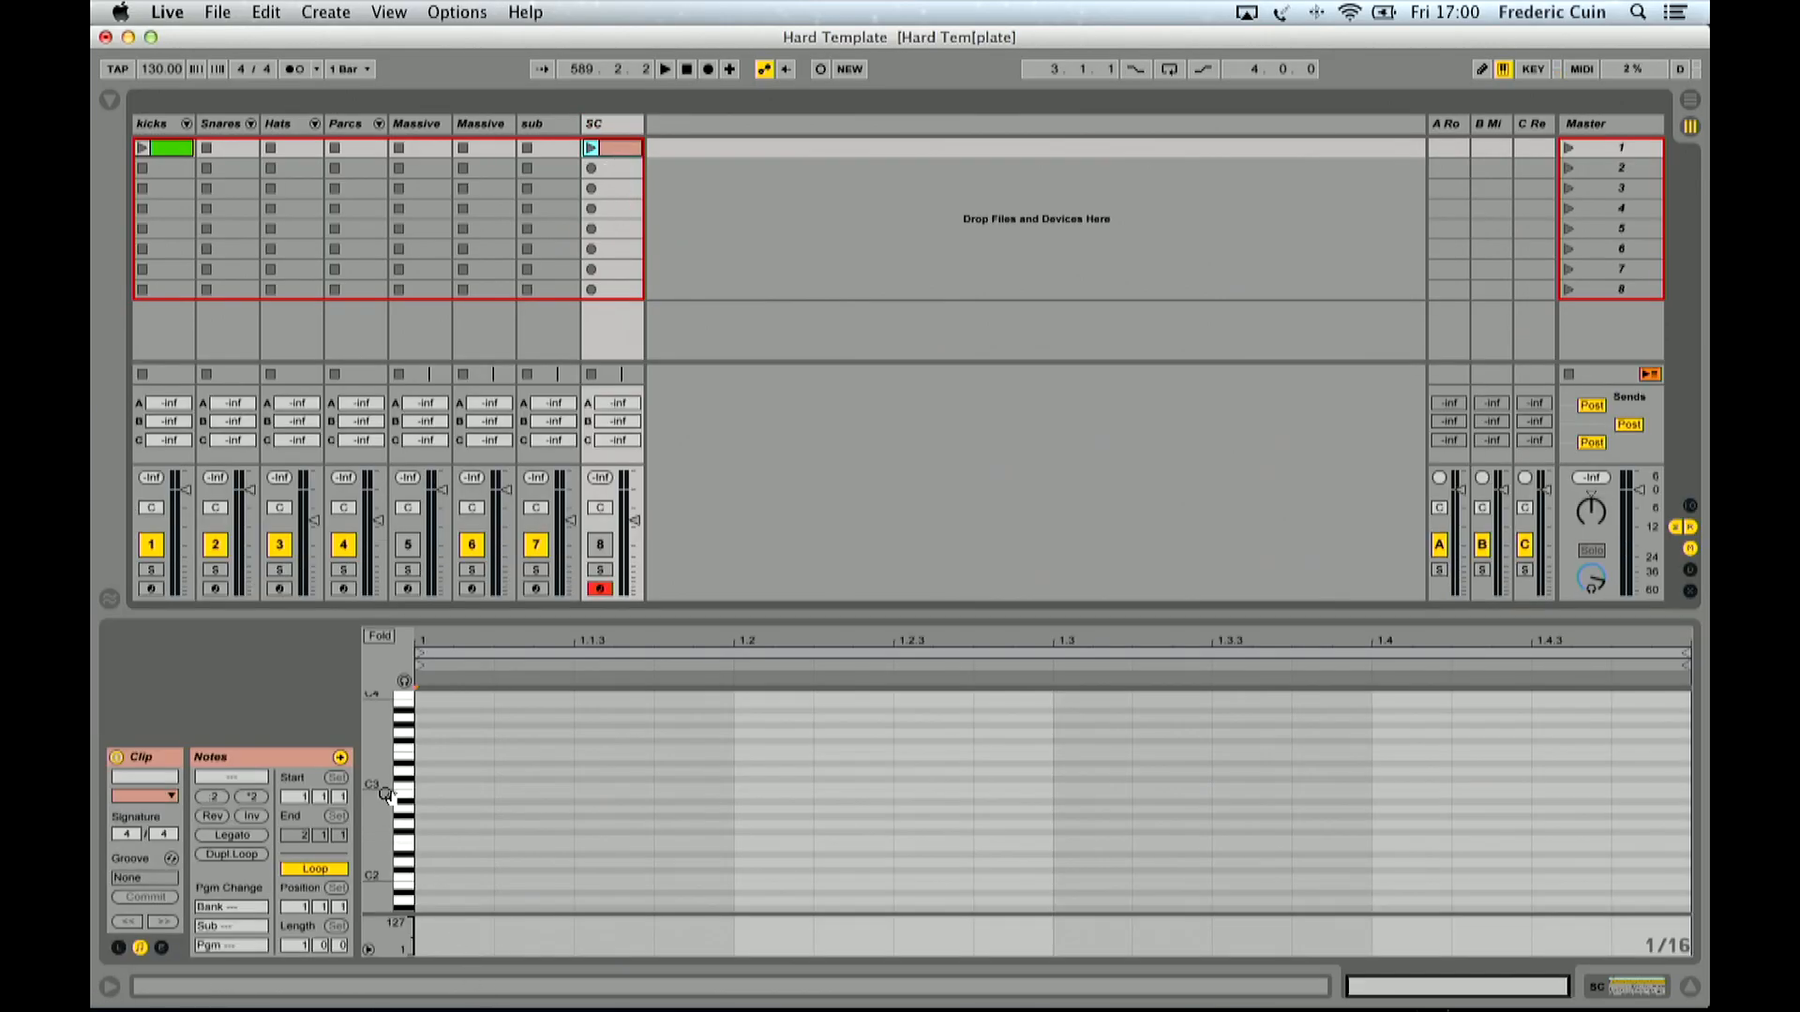
pyautogui.moveTo(387, 795); pyautogui.dragTo(444, 802)
pyautogui.doubleClick(444, 778)
pyautogui.doubleClick(751, 779)
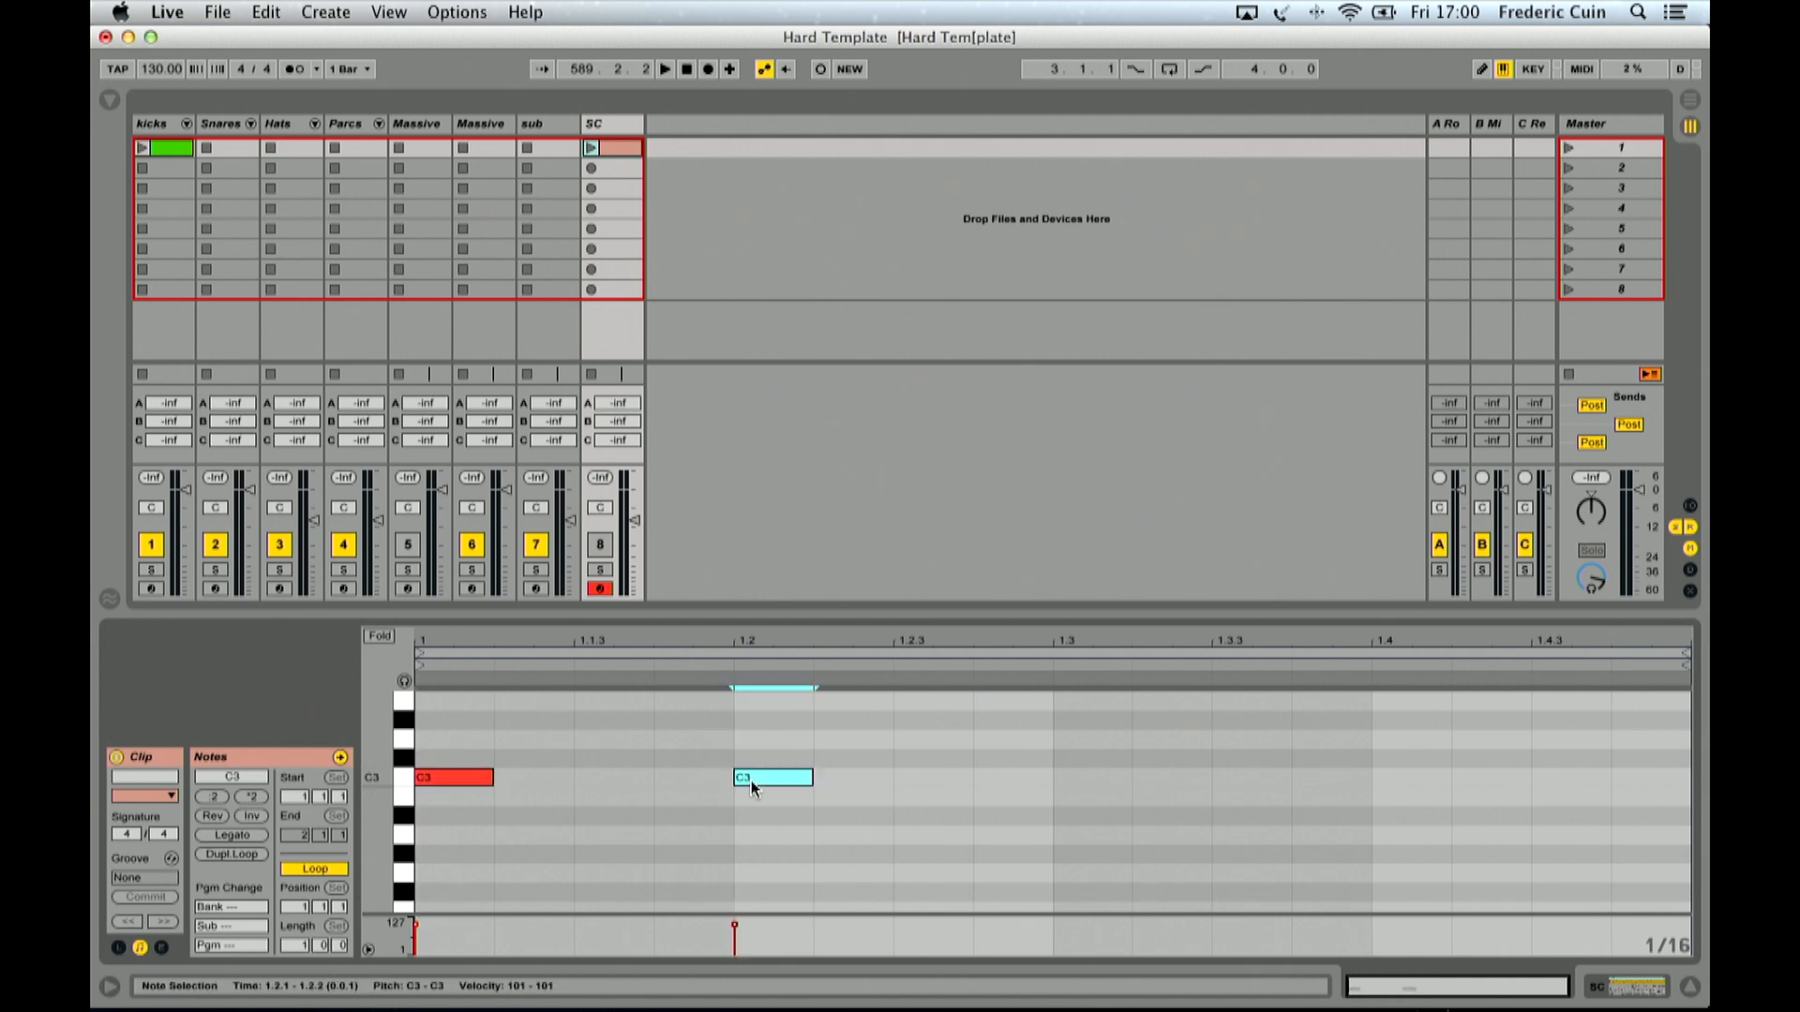
pyautogui.doubleClick(1063, 778)
pyautogui.doubleClick(1423, 784)
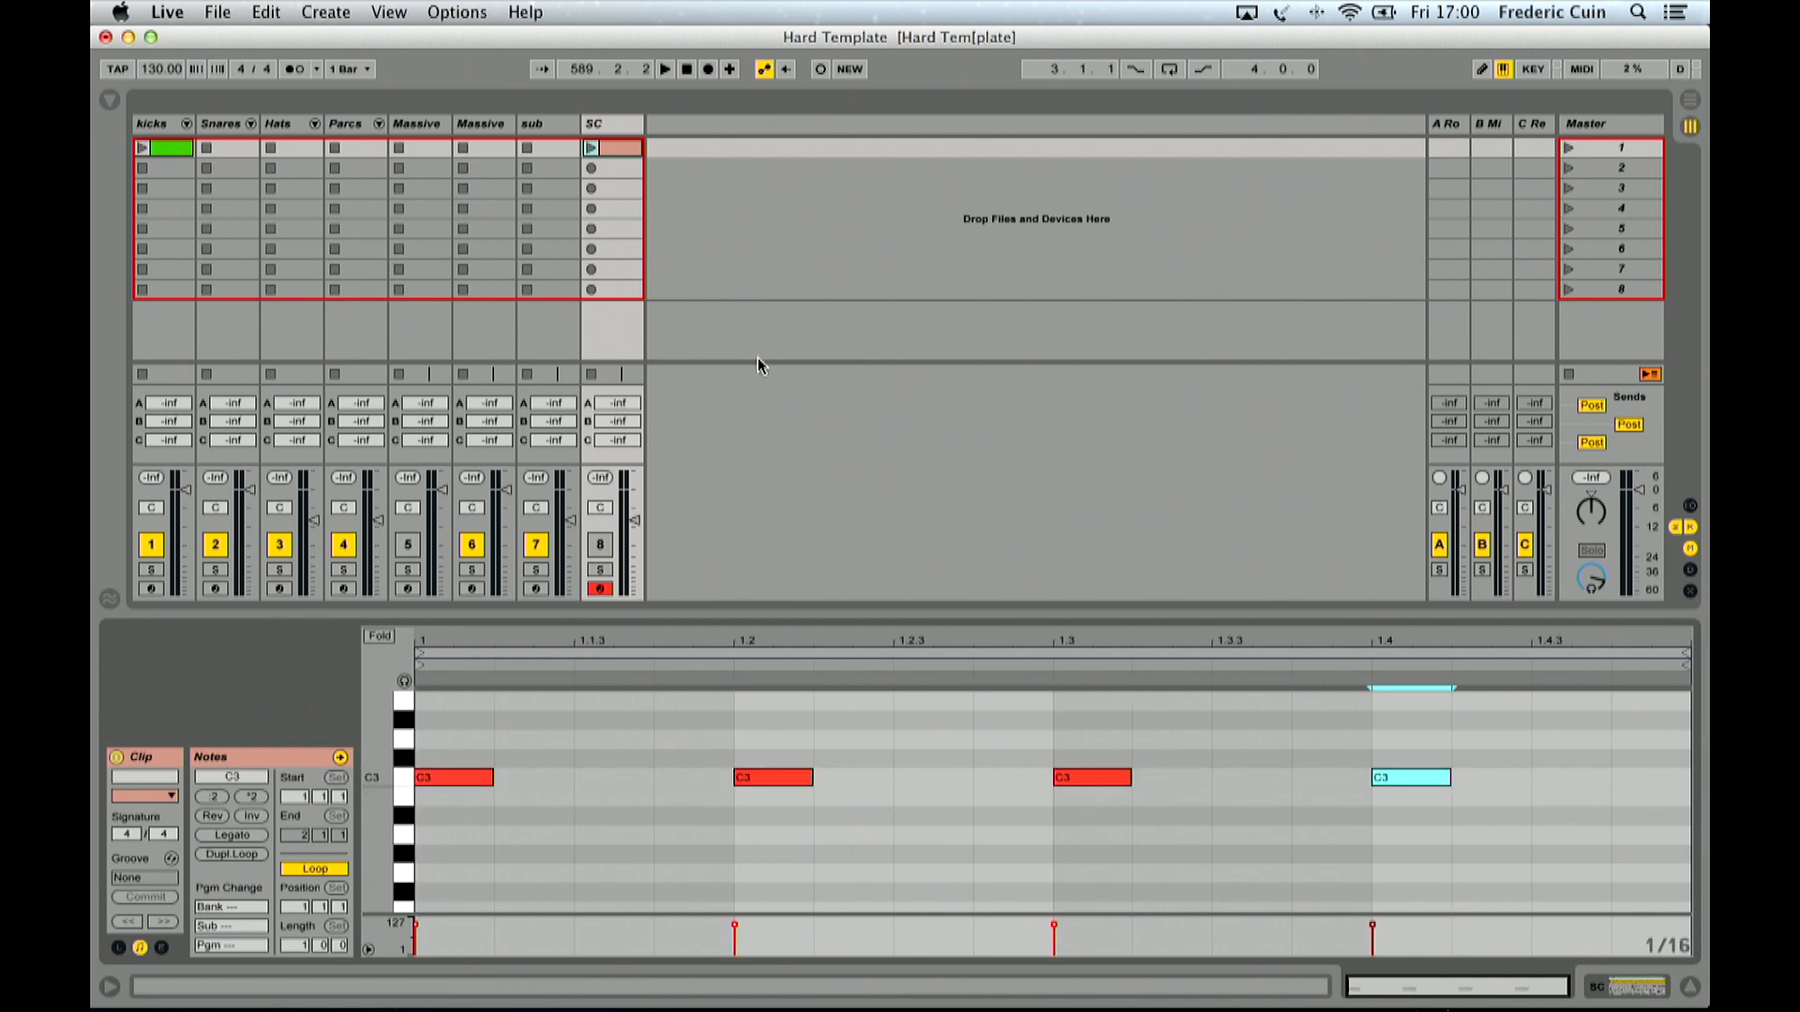
# Step: Remove the stop buttons from the SC track's empty slots in scenes 2 to 8 and launch its first clip
pyautogui.moveTo(619, 167); pyautogui.dragTo(625, 287)
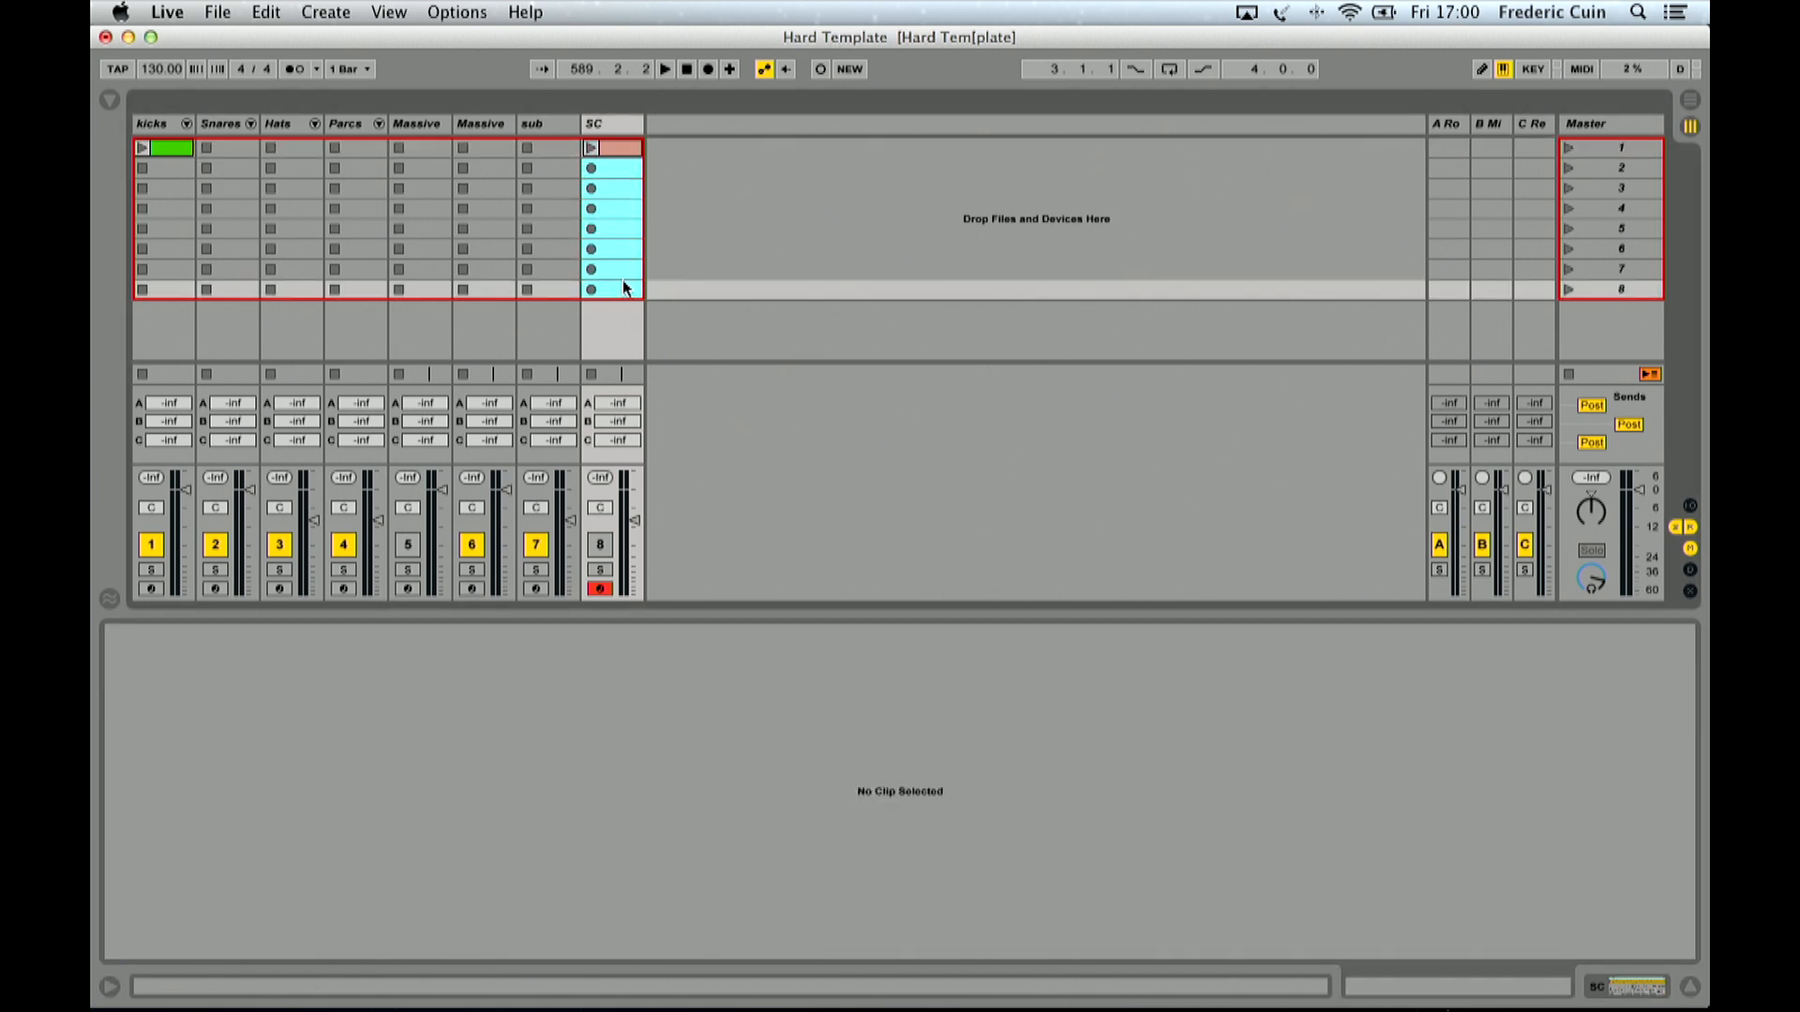
pyautogui.rightClick(622, 173)
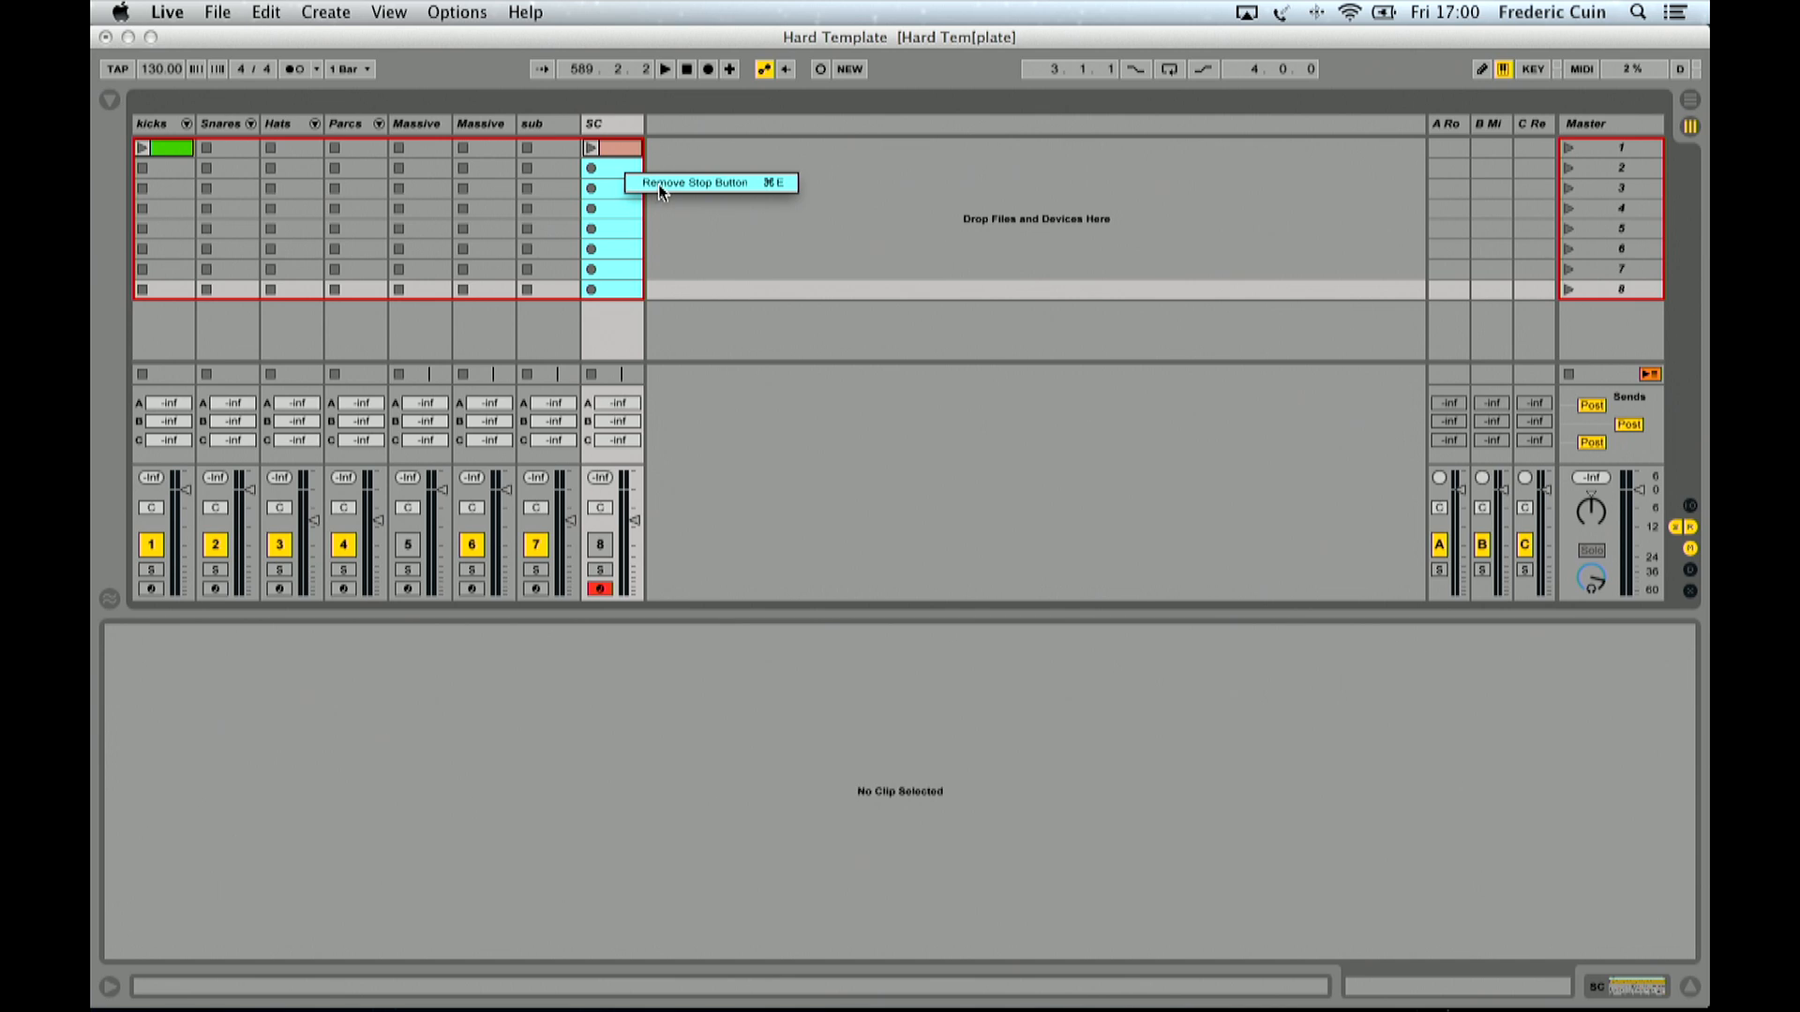
pyautogui.click(659, 186)
pyautogui.click(618, 148)
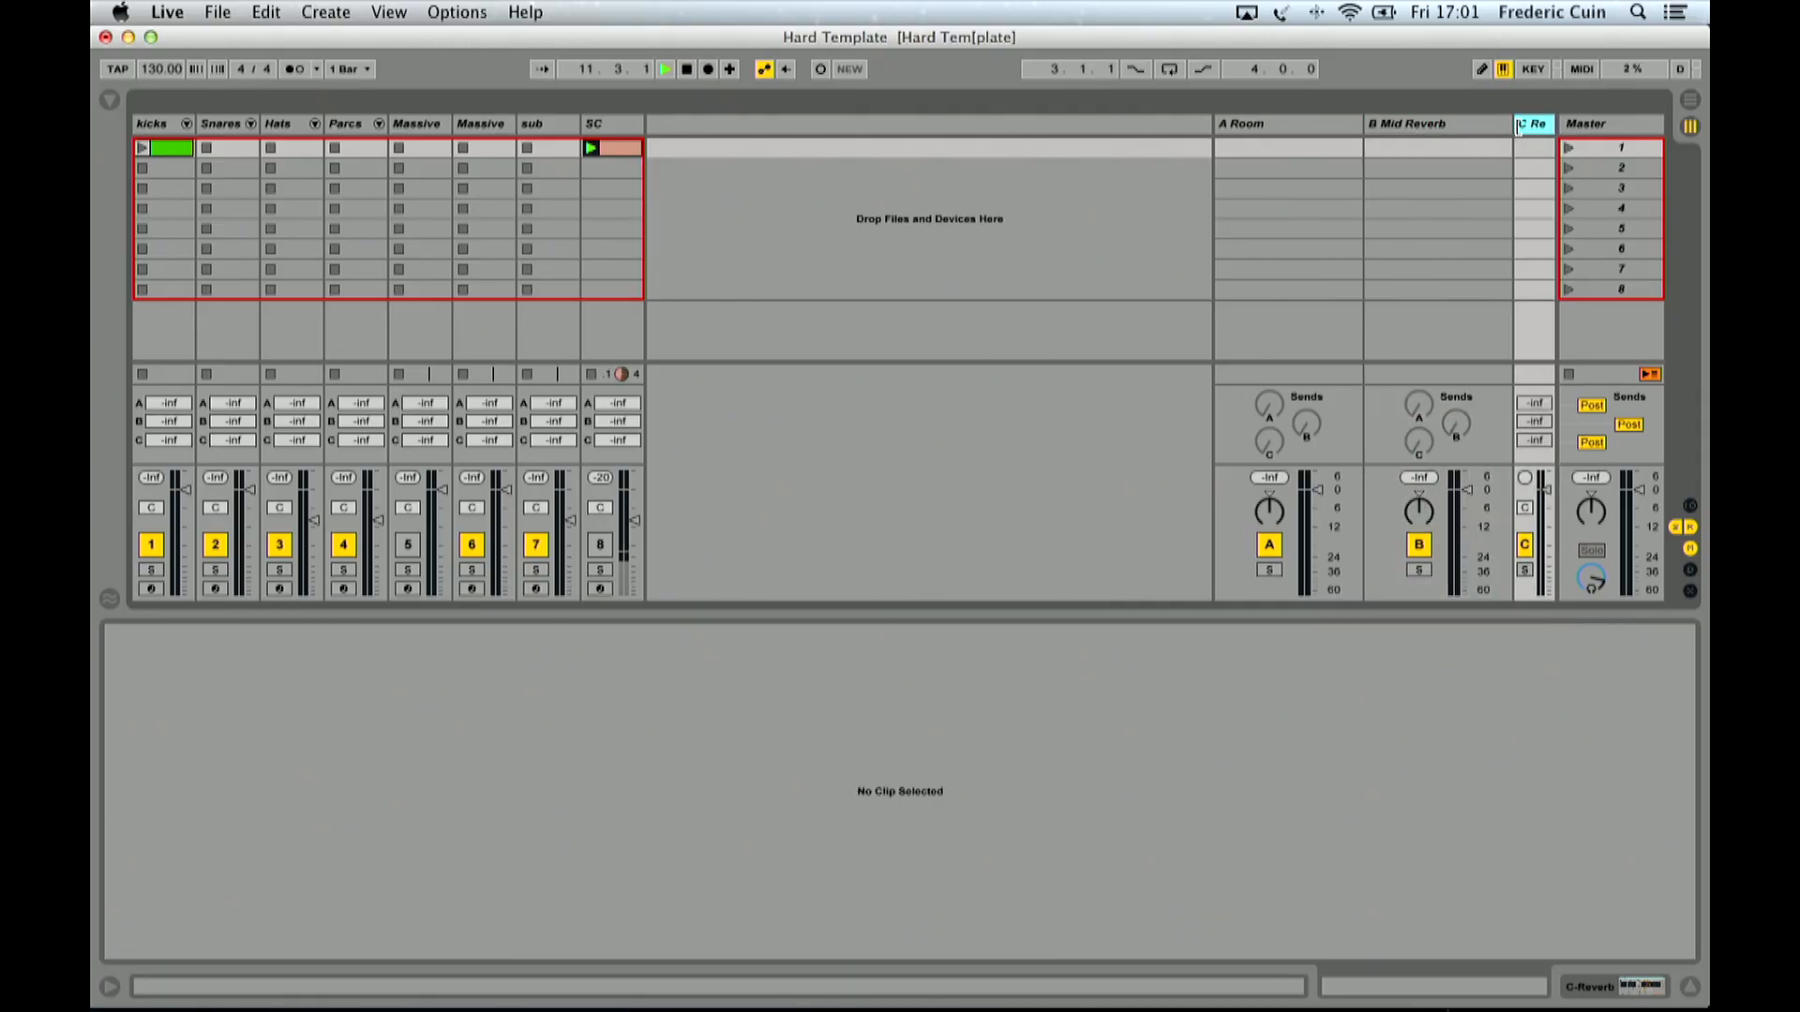
# Step: Widen the A Room and C Reverb return tracks and select the B Mid Reverb return
pyautogui.moveTo(1087, 124); pyautogui.dragTo(1032, 130)
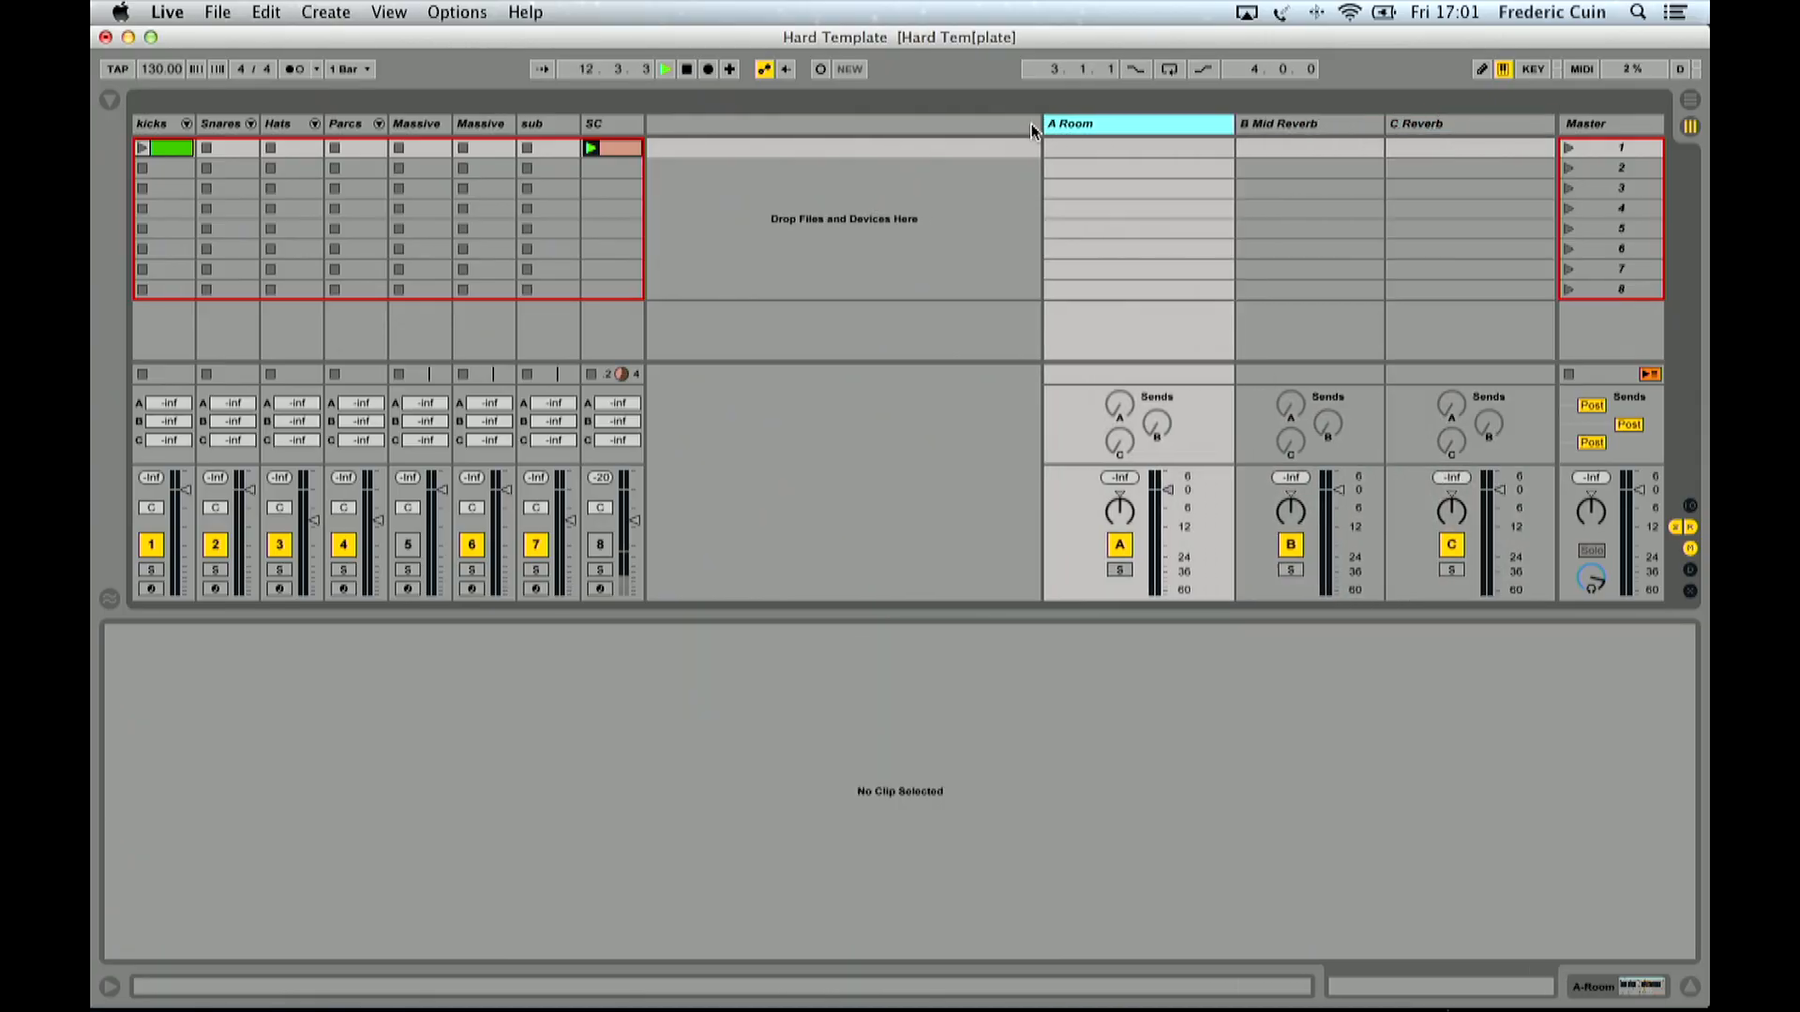
pyautogui.click(1271, 124)
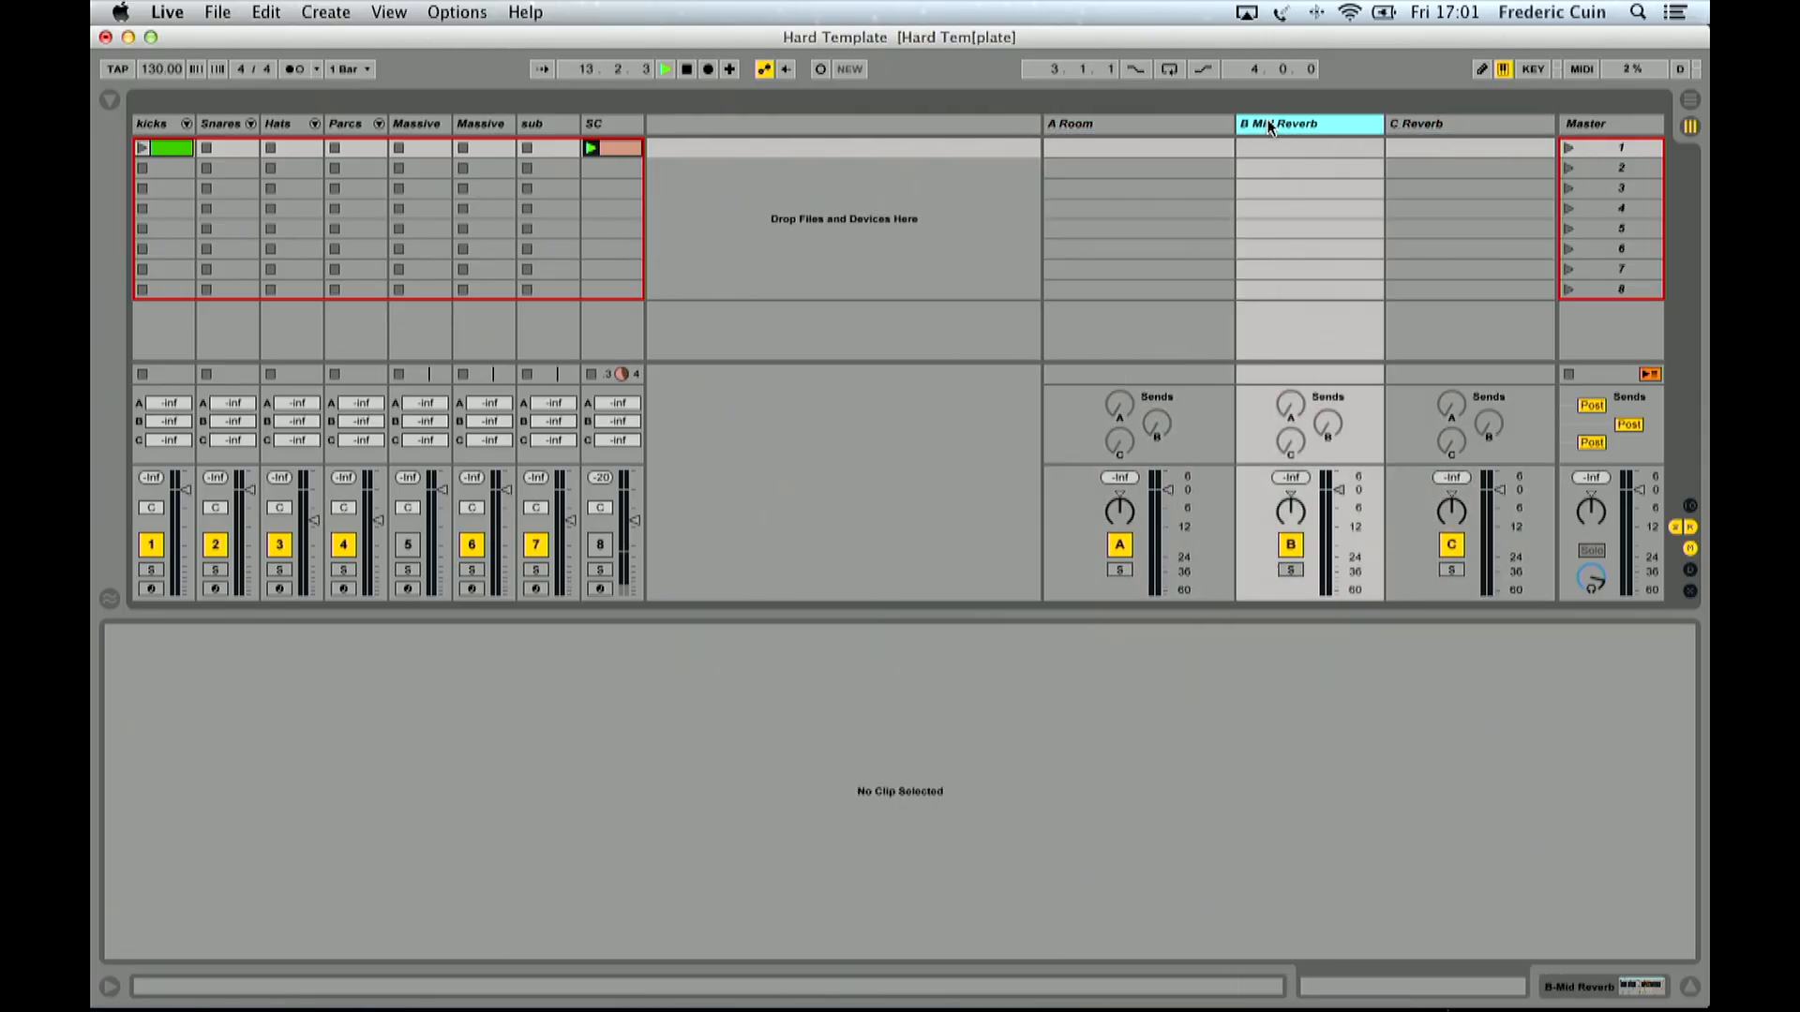
# Step: Compare the Reverb devices on the three return tracks and lower the C Reverb's diffusion low filter frequency to 341 Hz
pyautogui.click(1413, 126)
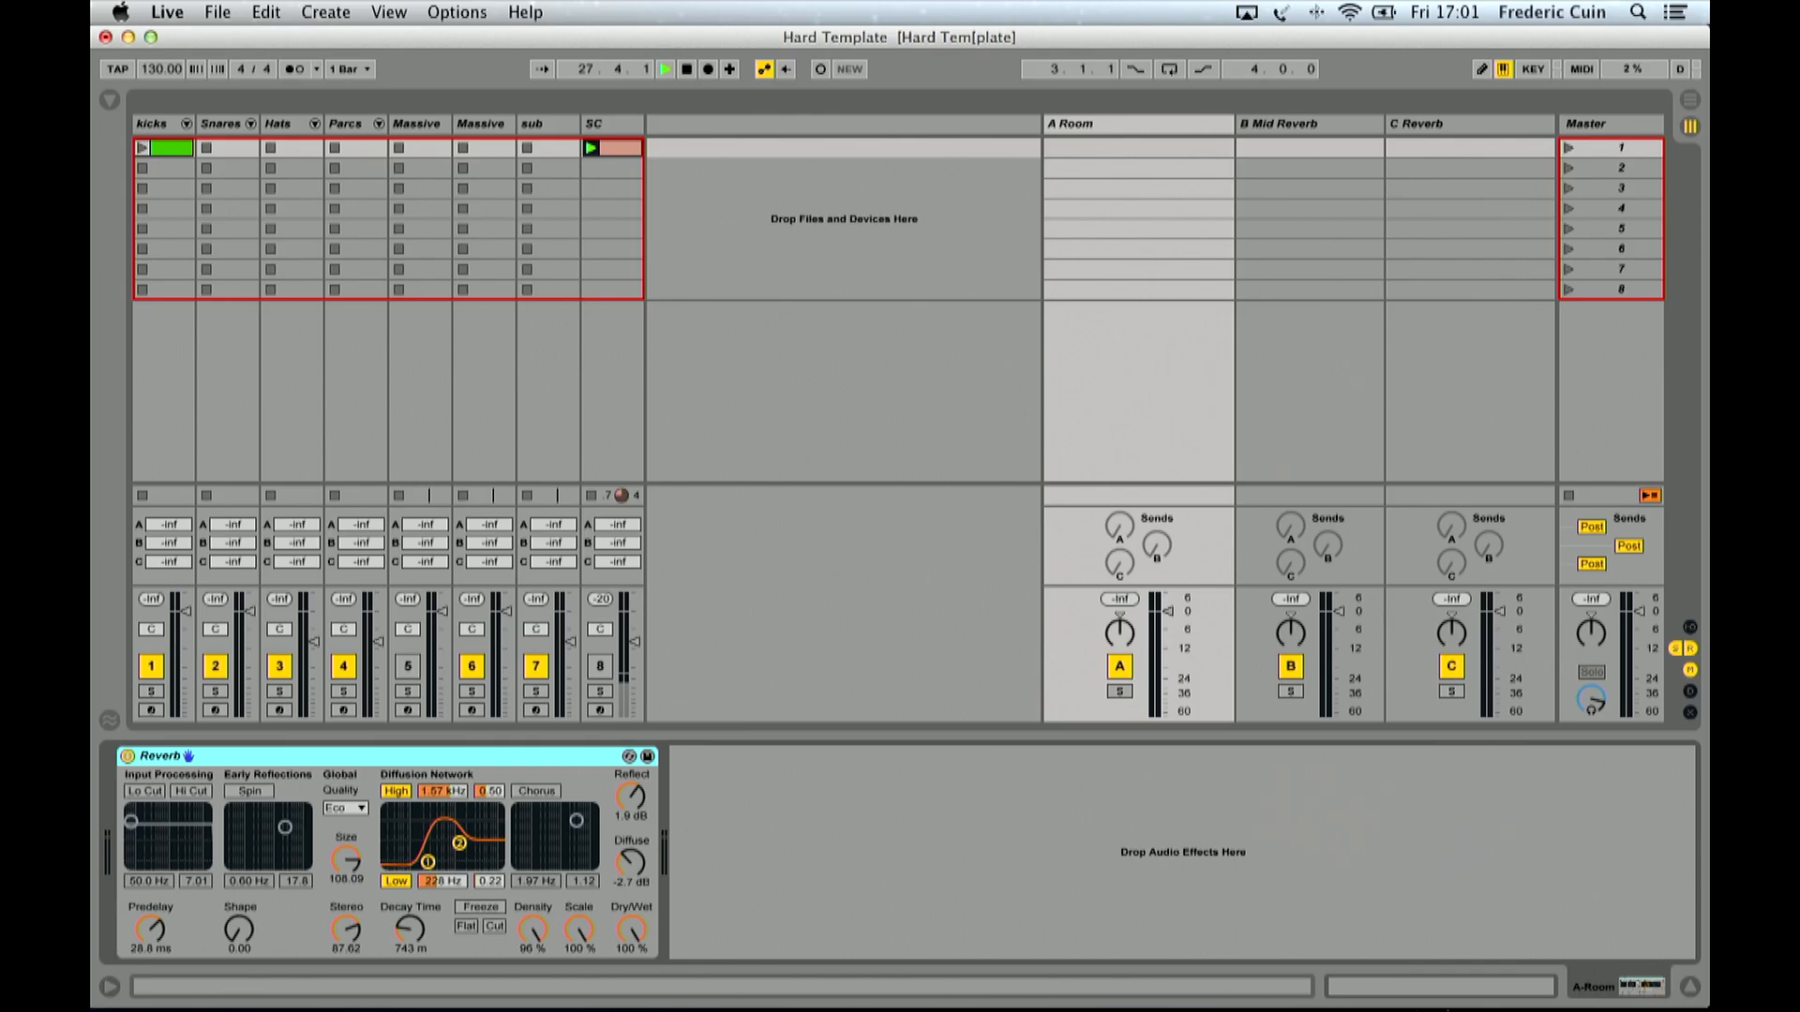
pyautogui.click(1292, 123)
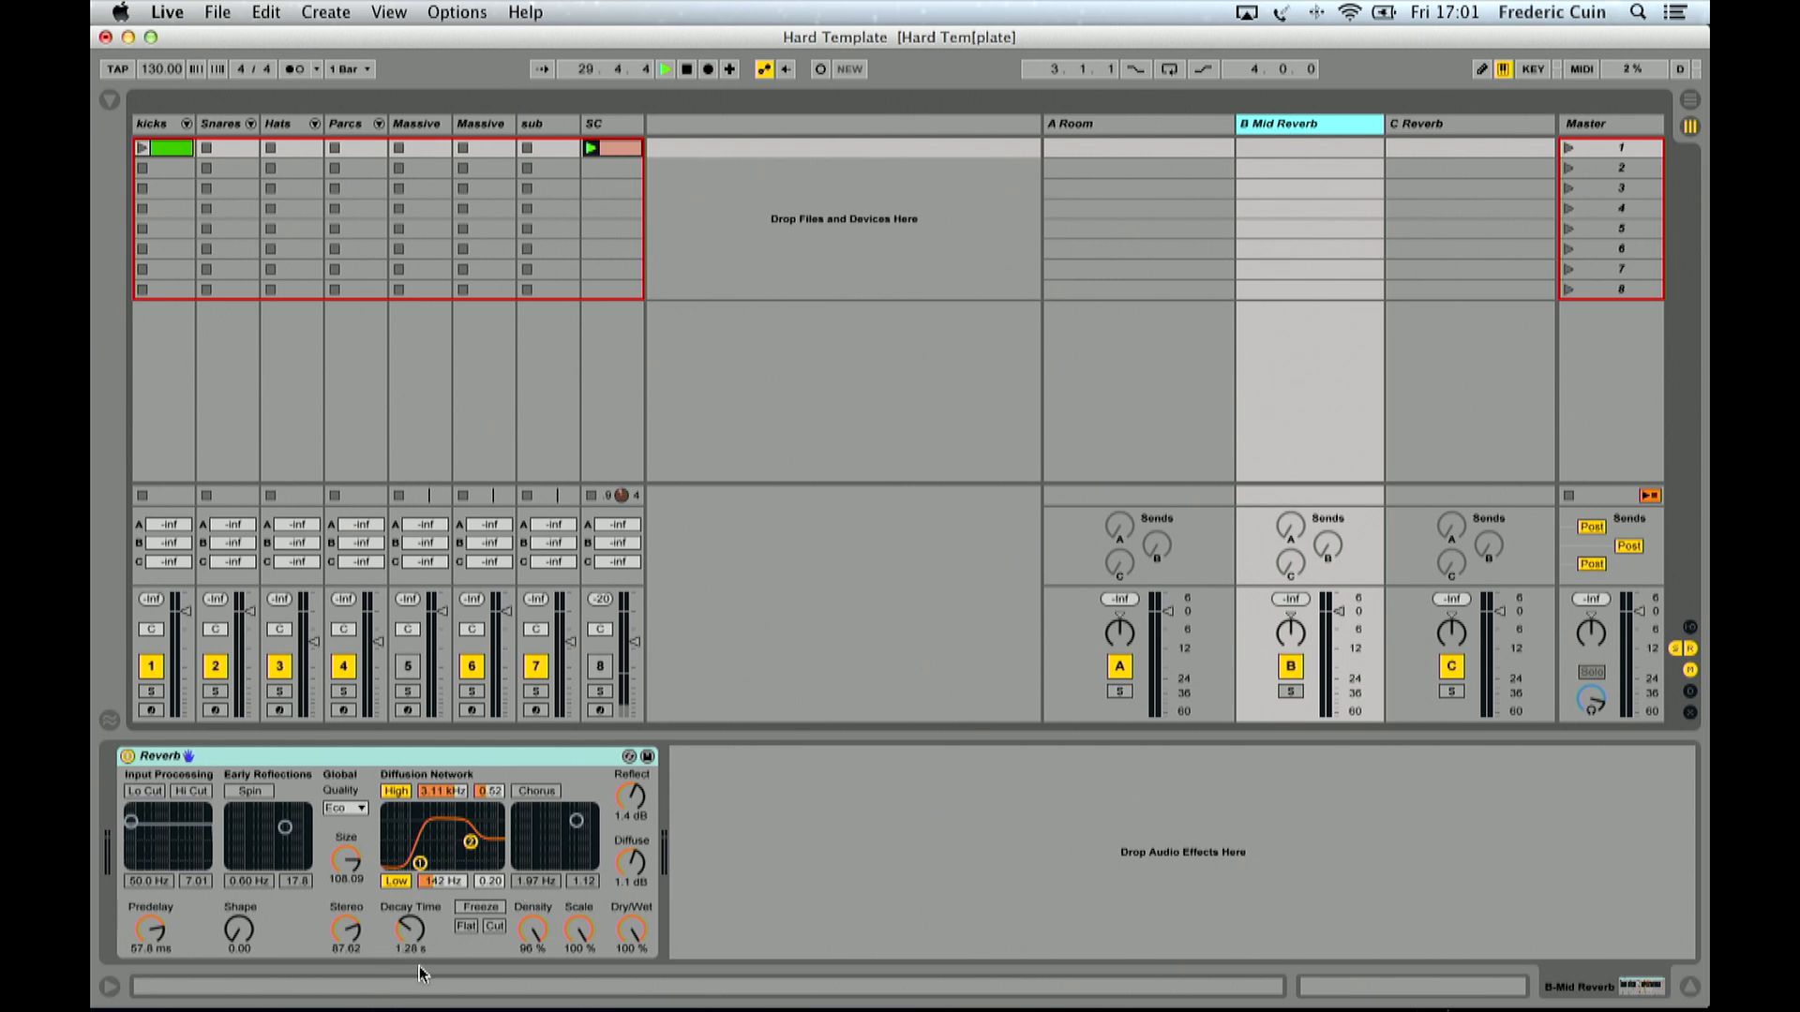
pyautogui.click(1437, 124)
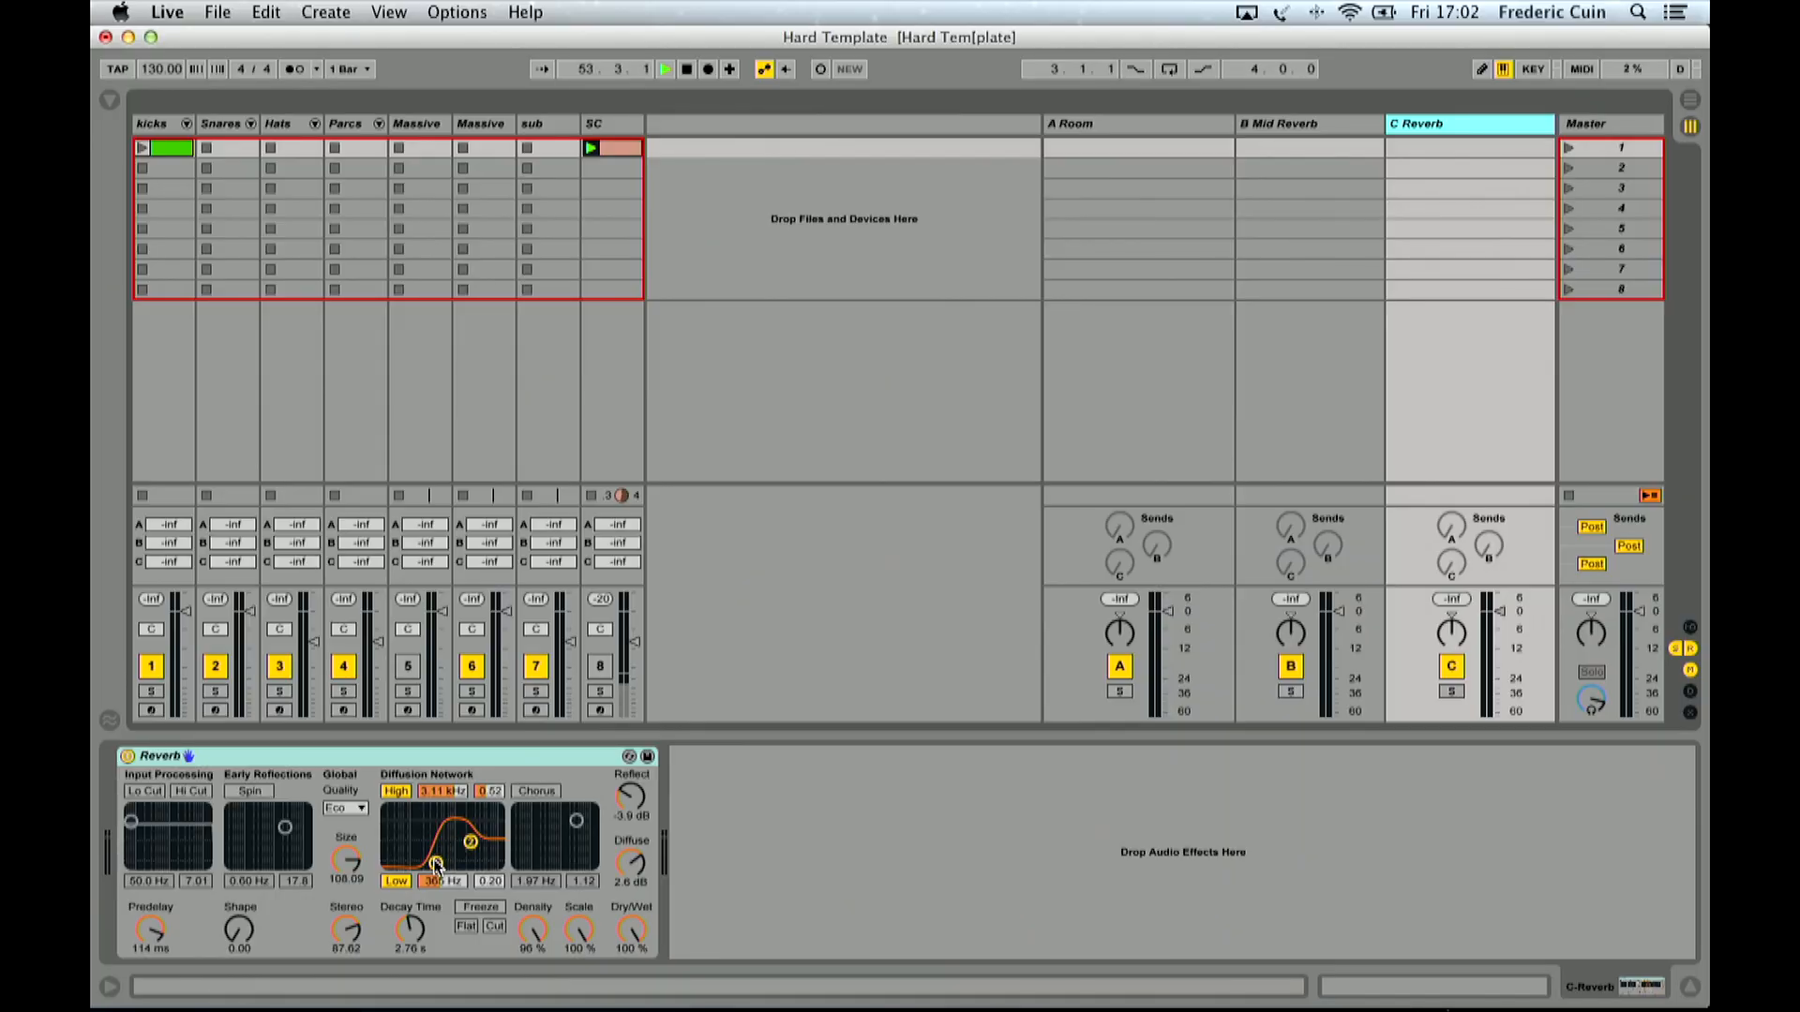
pyautogui.moveTo(436, 864); pyautogui.dragTo(433, 863)
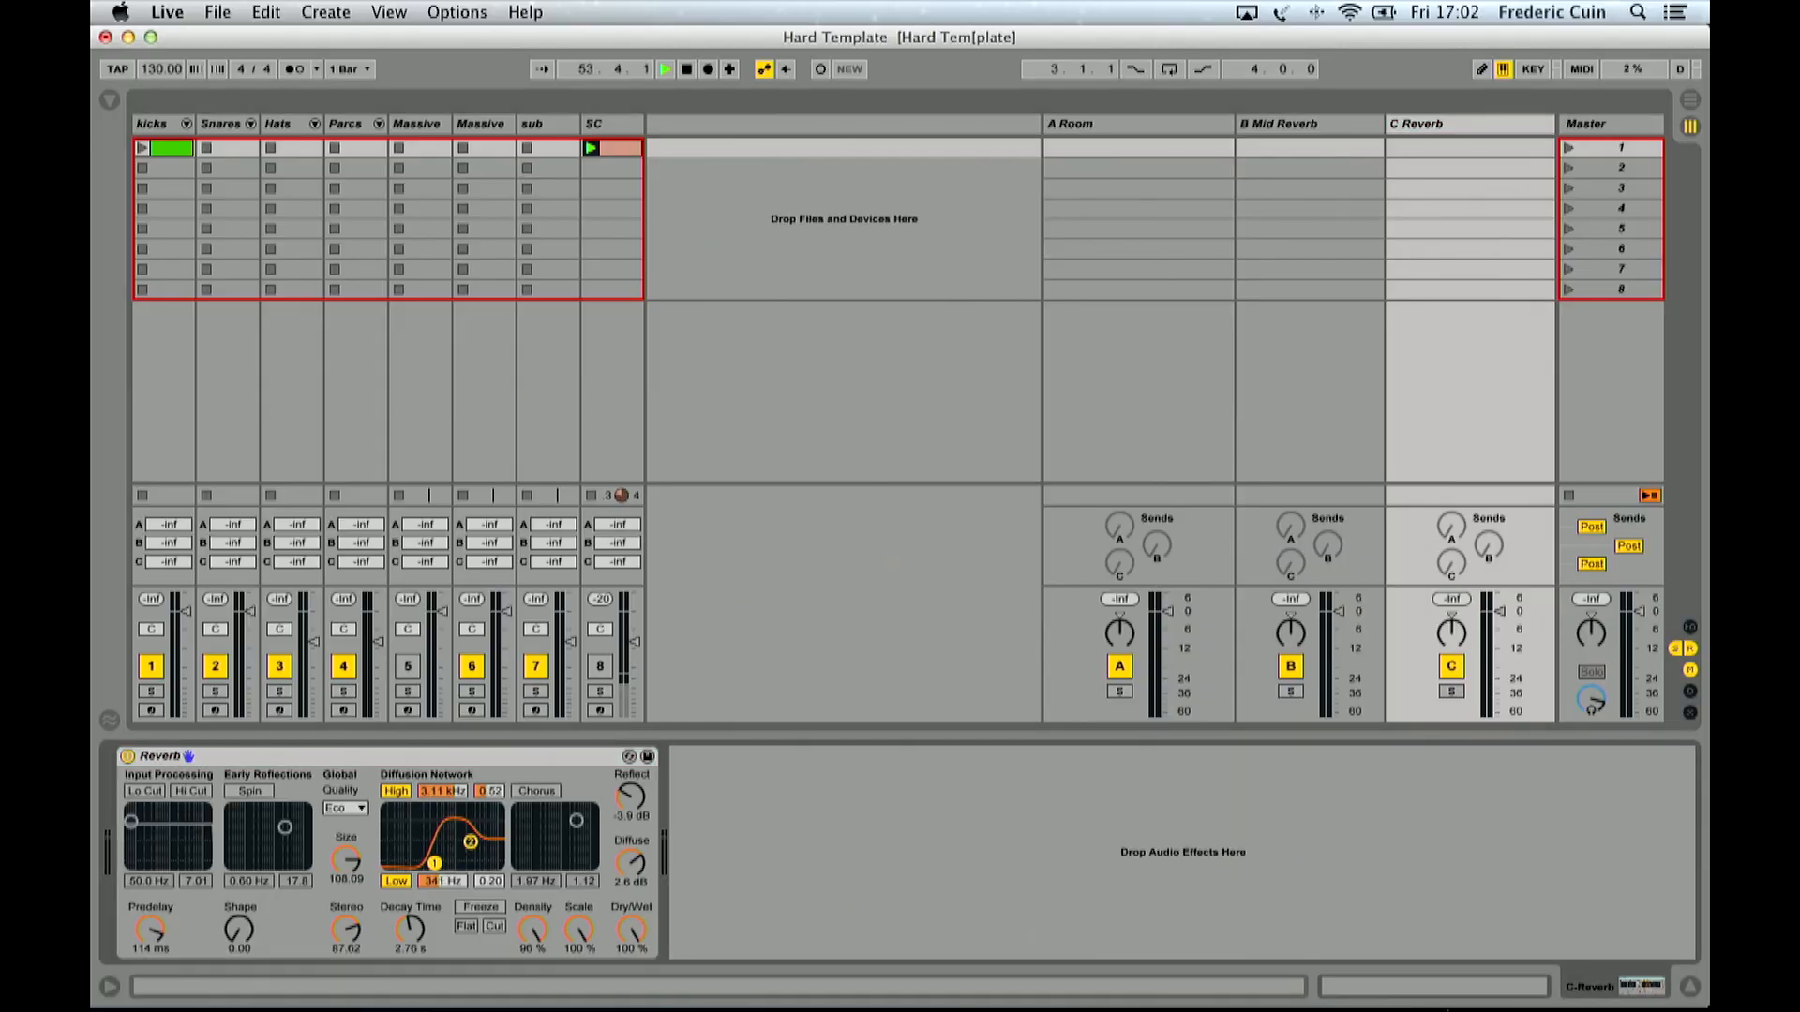
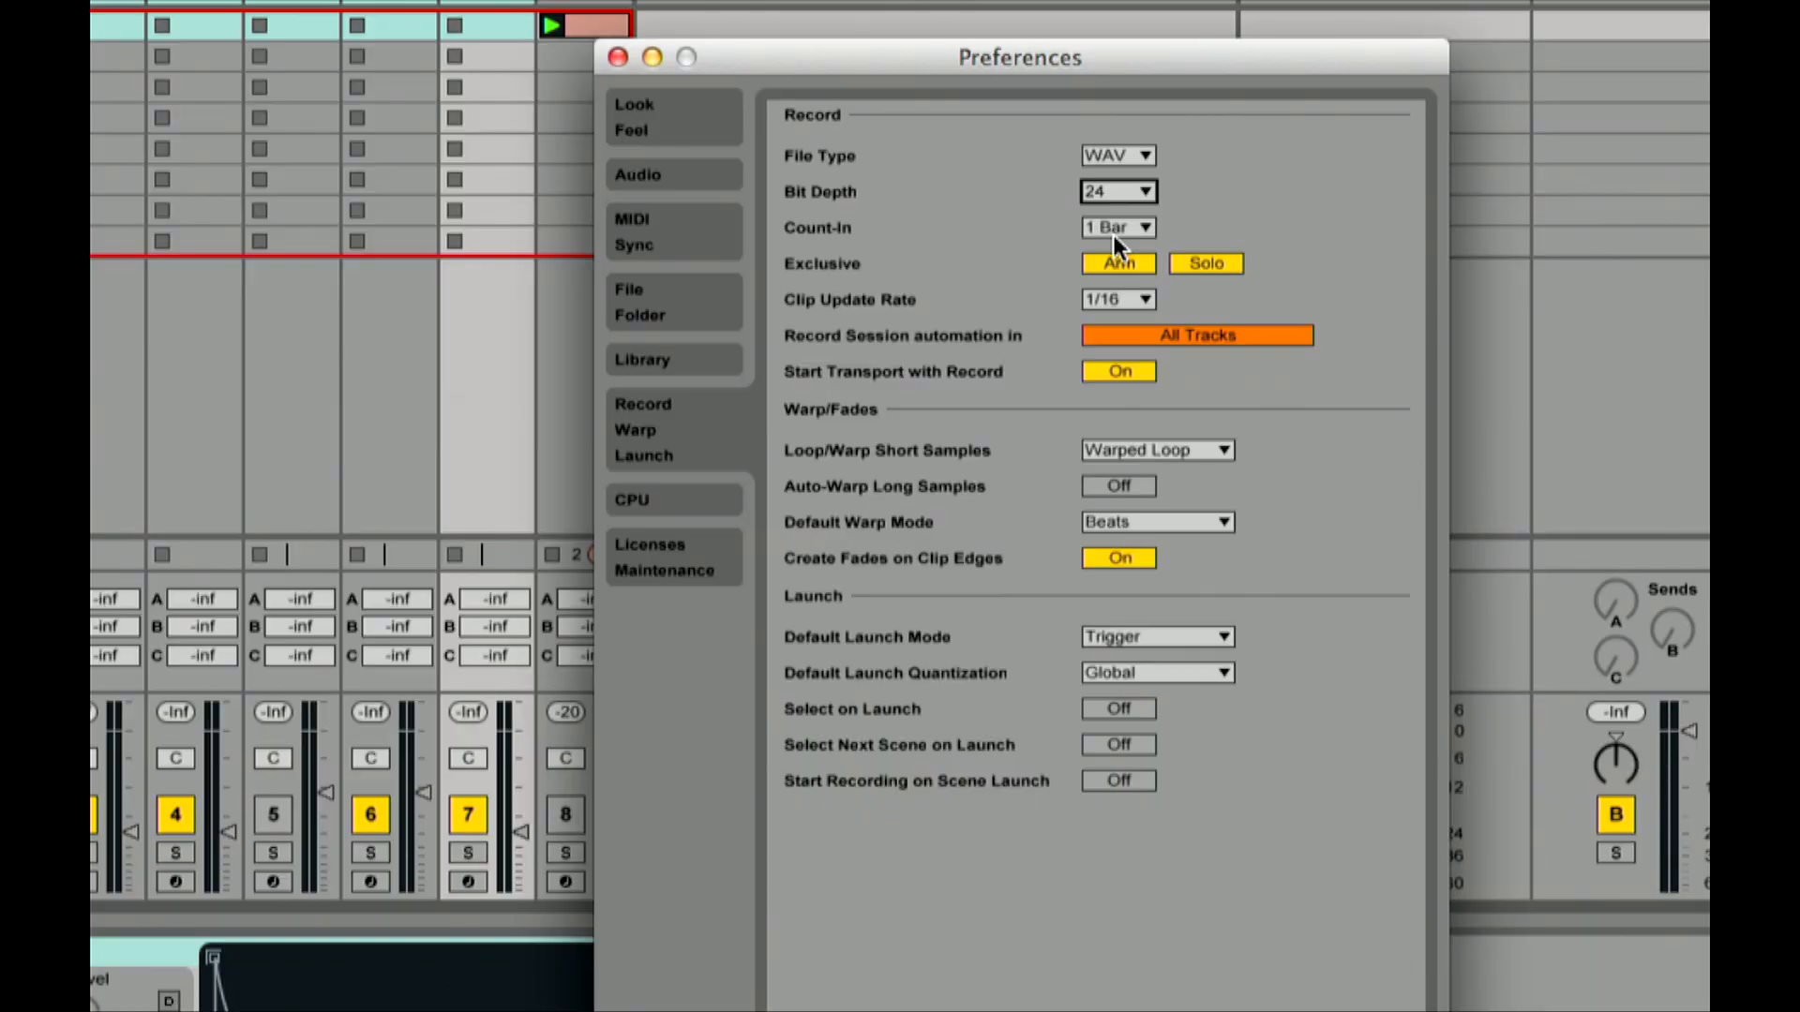
# Step: Set the recording bit depth to 24 in the preferences
pyautogui.click(1131, 199)
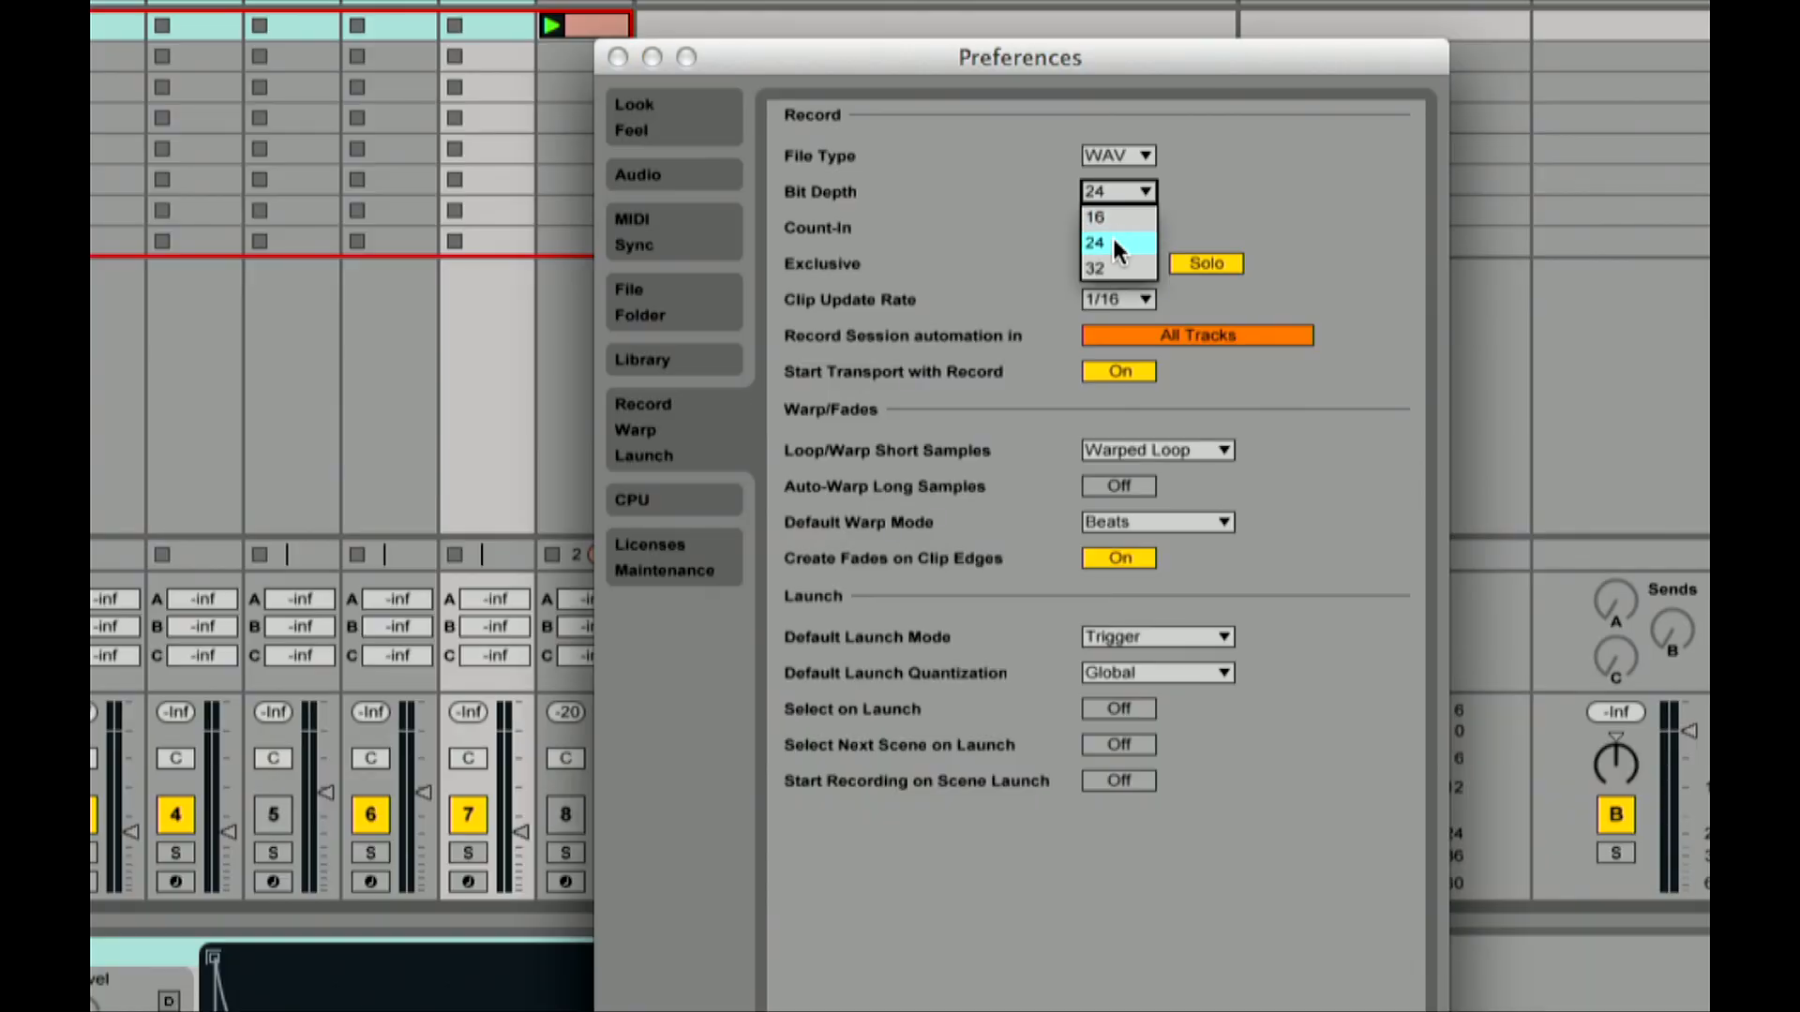
pyautogui.click(1112, 236)
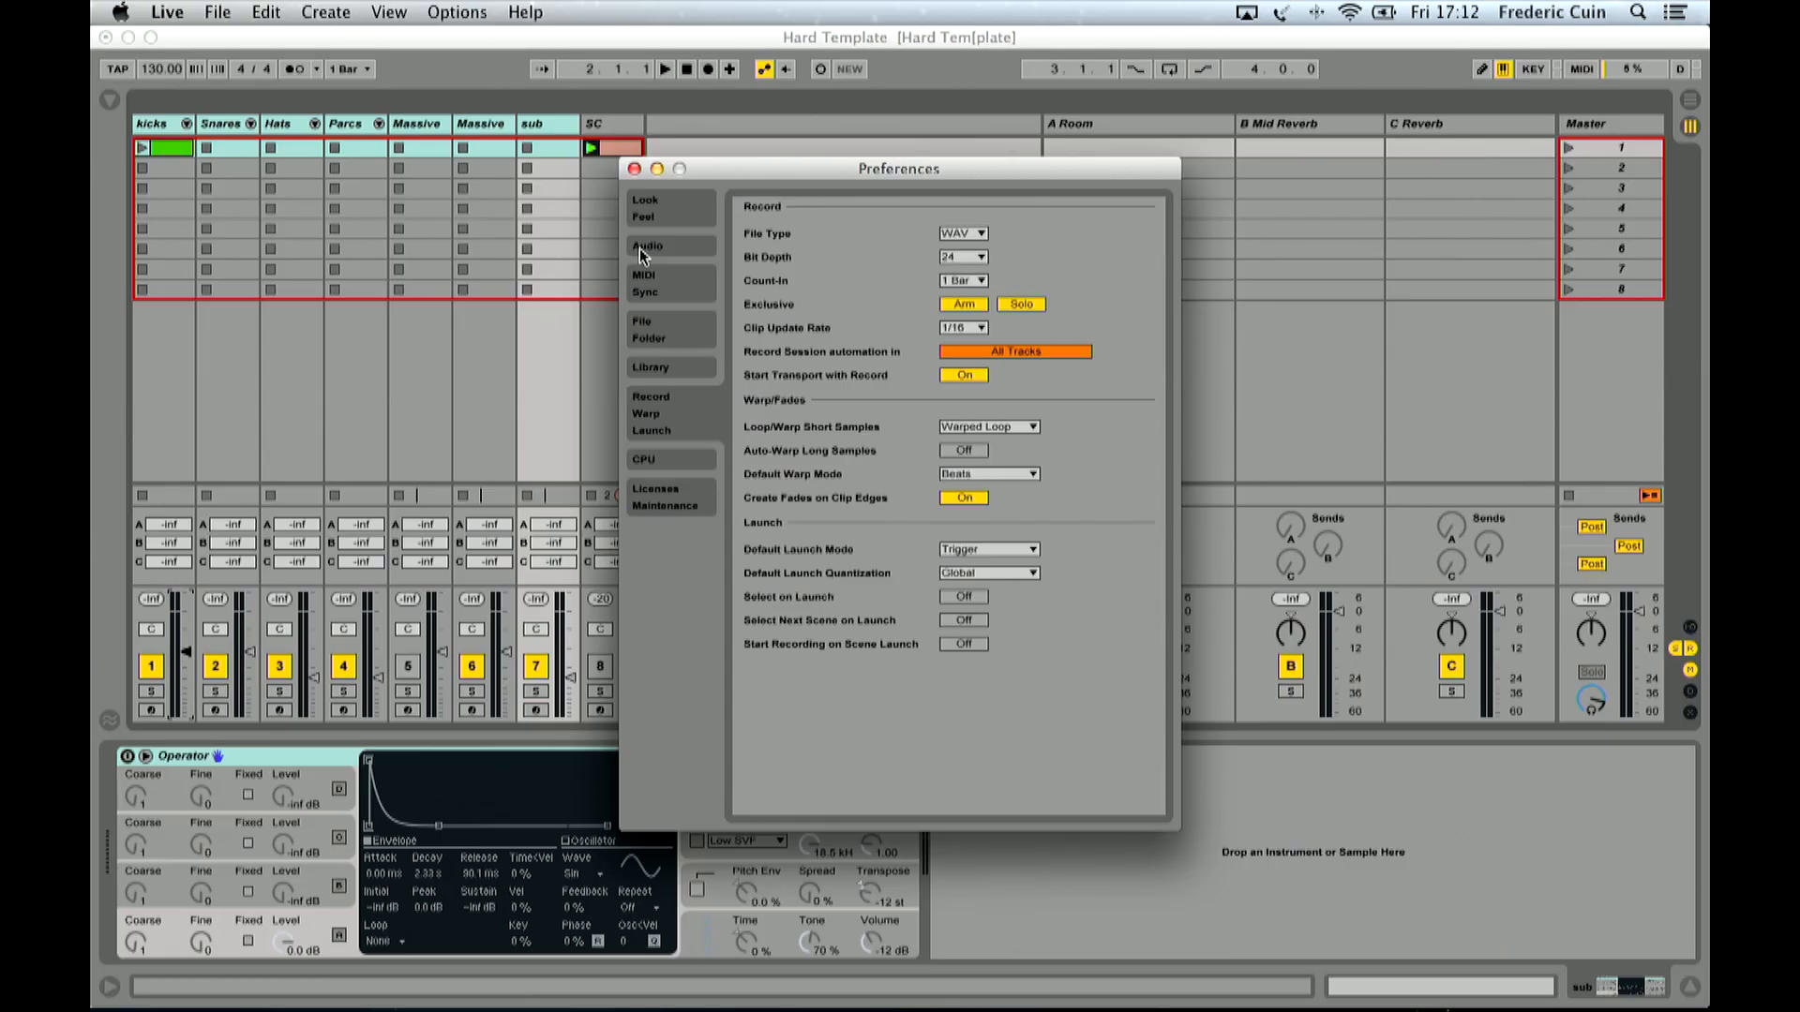
# Step: Keep No Device as the audio input device and select Built-in Output (0 In, 2 Out) as the audio output device
pyautogui.click(639, 249)
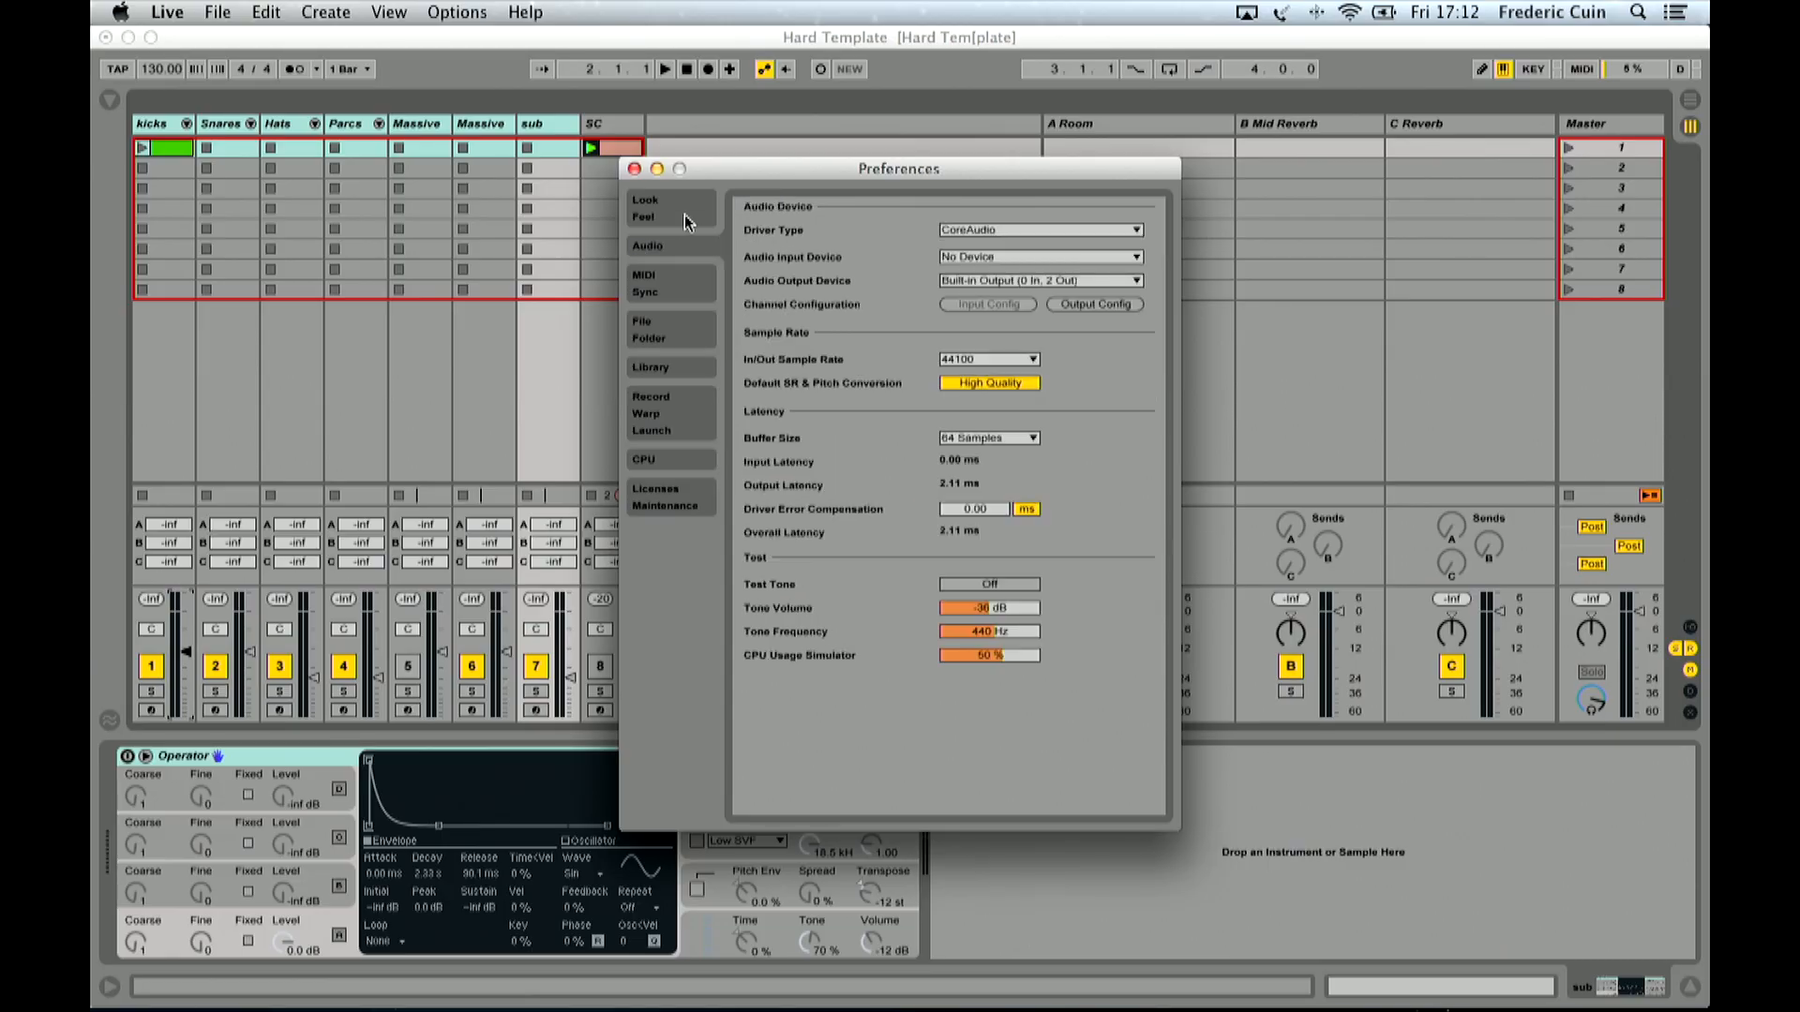
pyautogui.click(1067, 257)
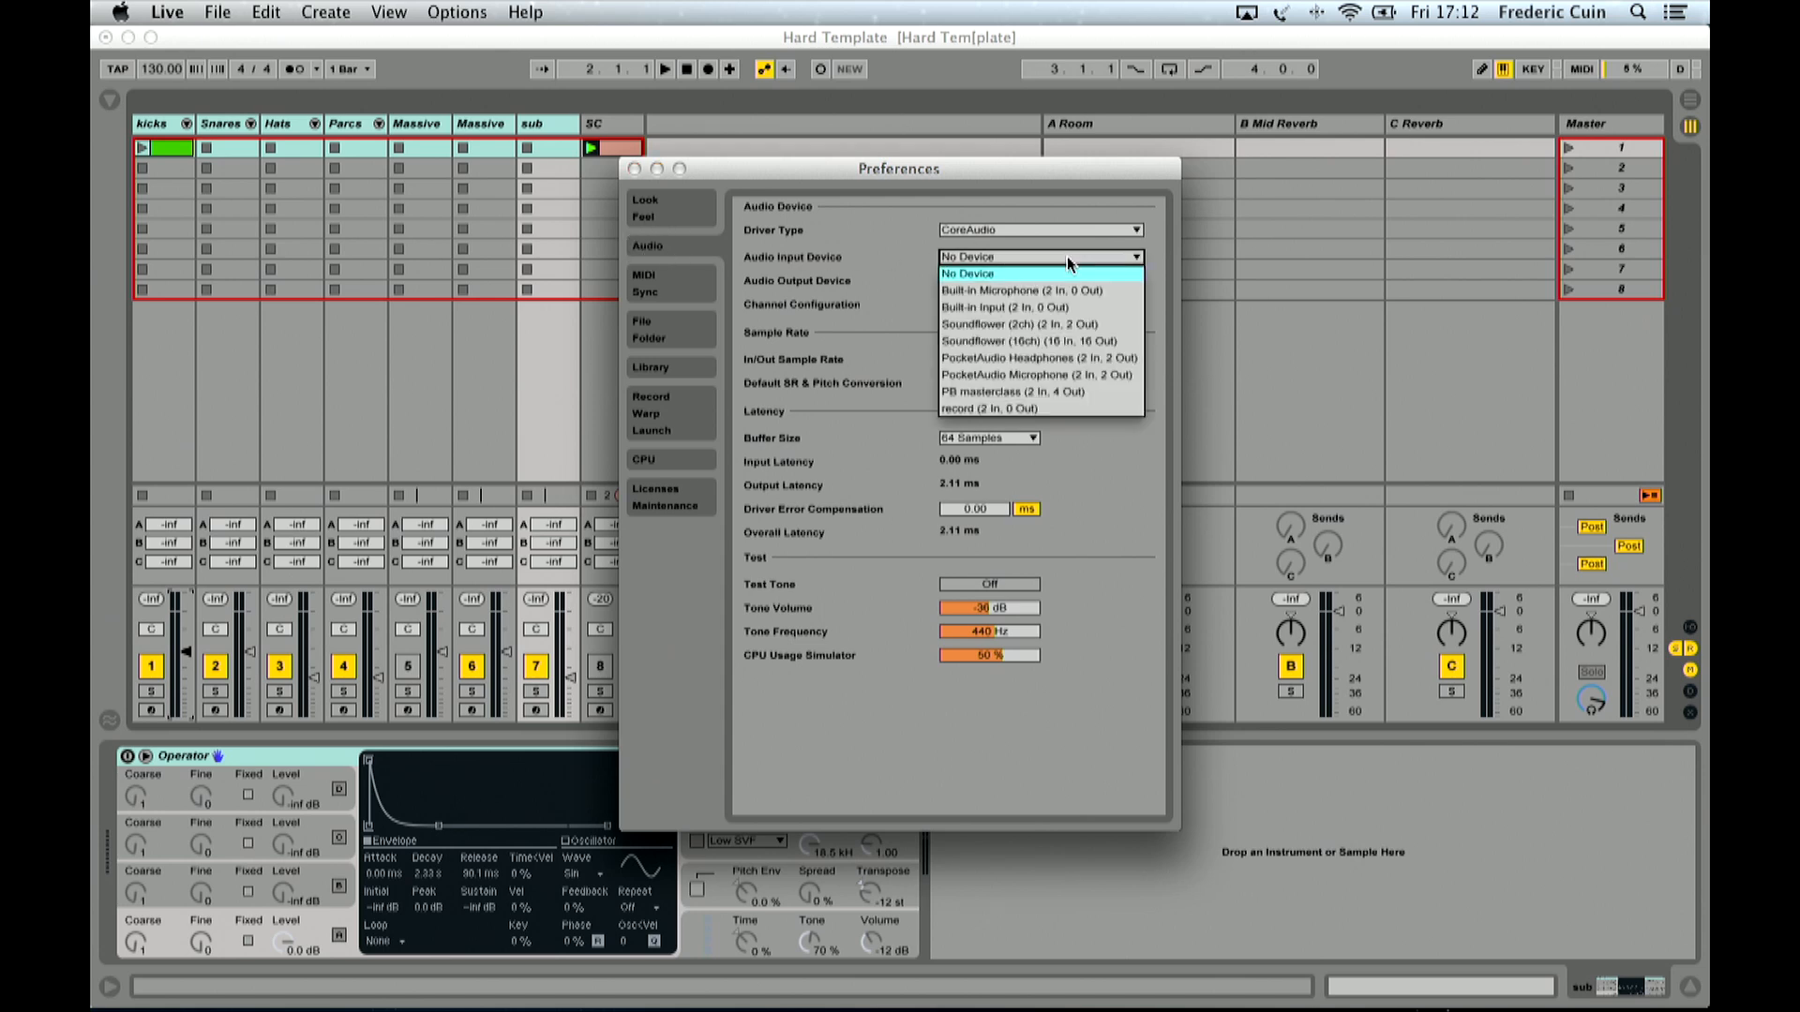
pyautogui.click(1067, 256)
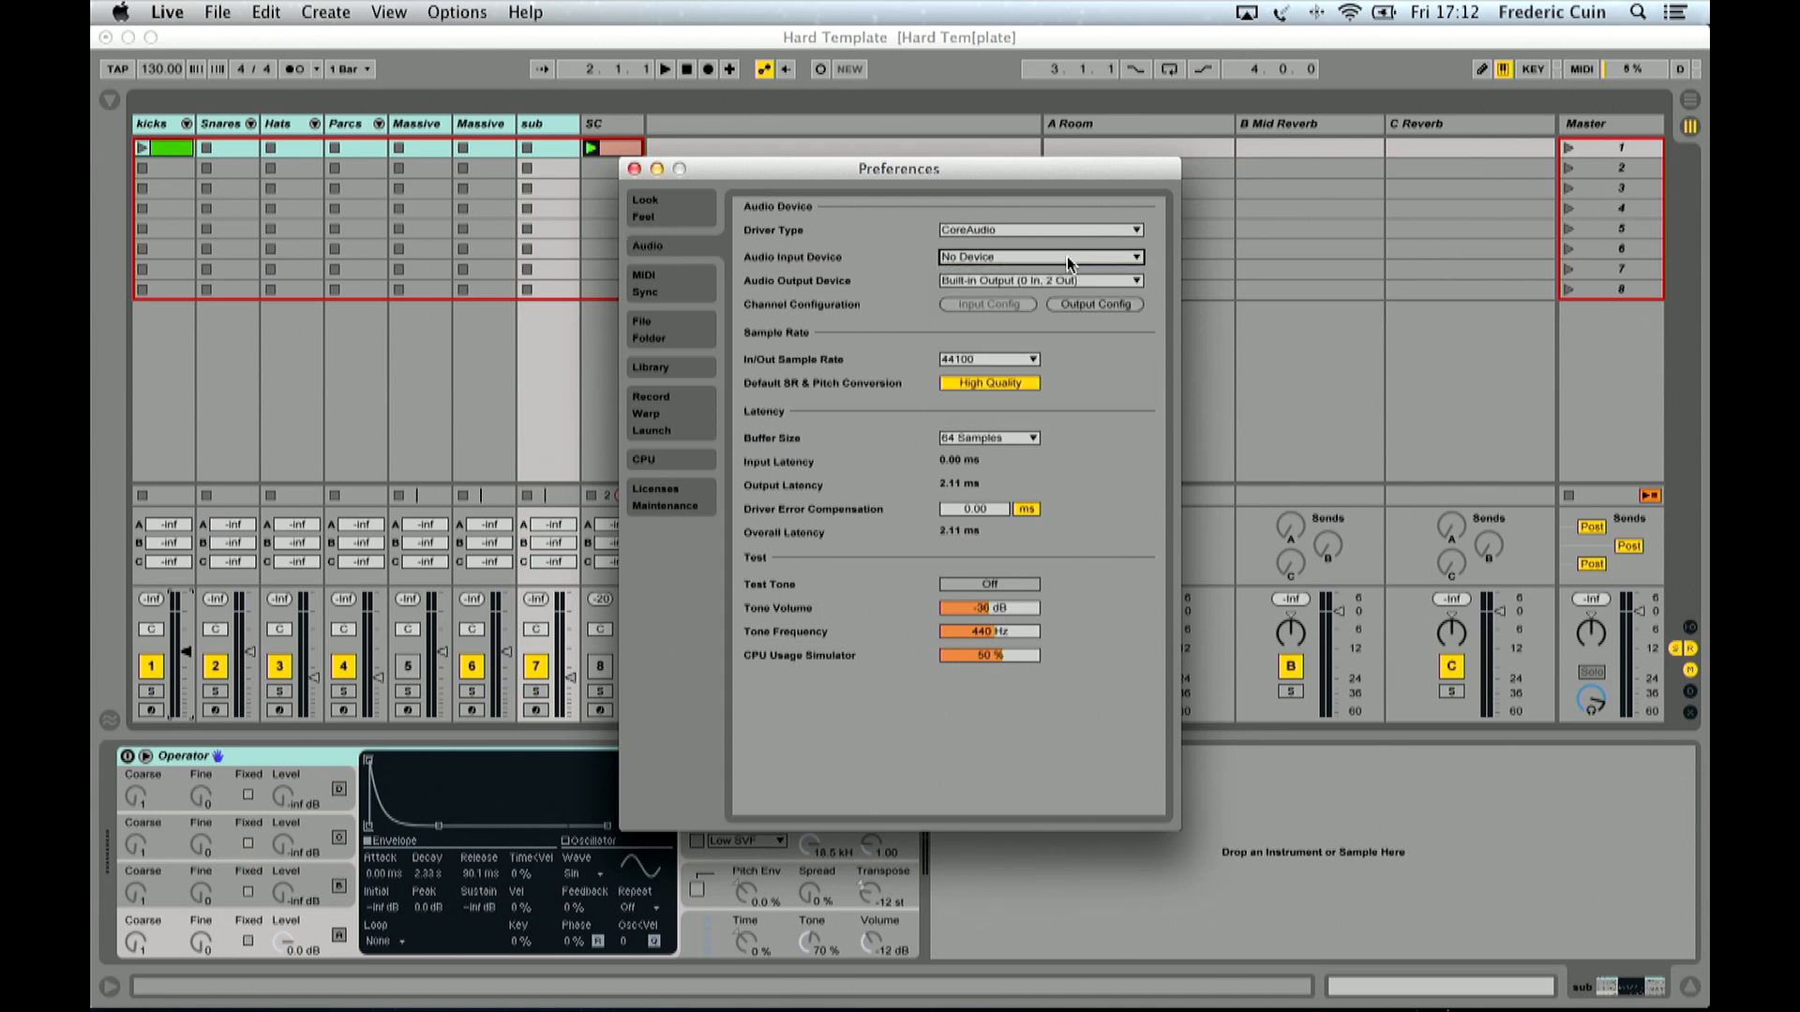
pyautogui.click(1050, 286)
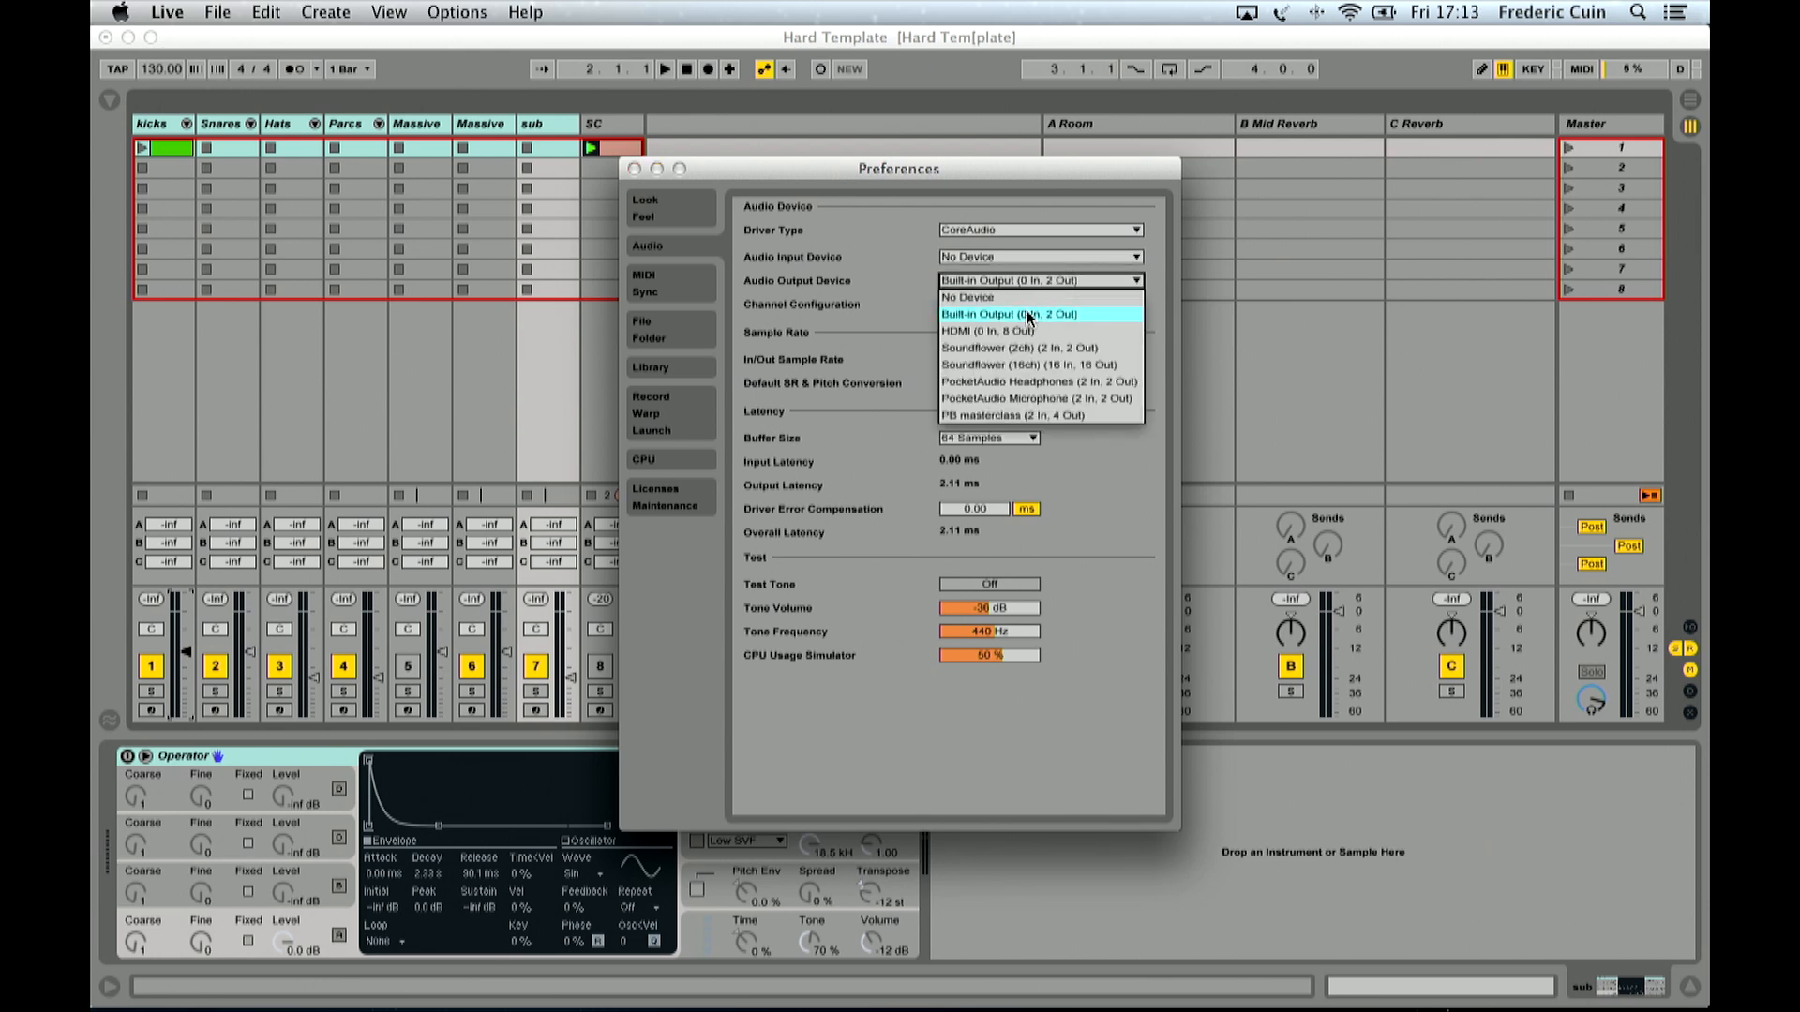
pyautogui.click(1026, 315)
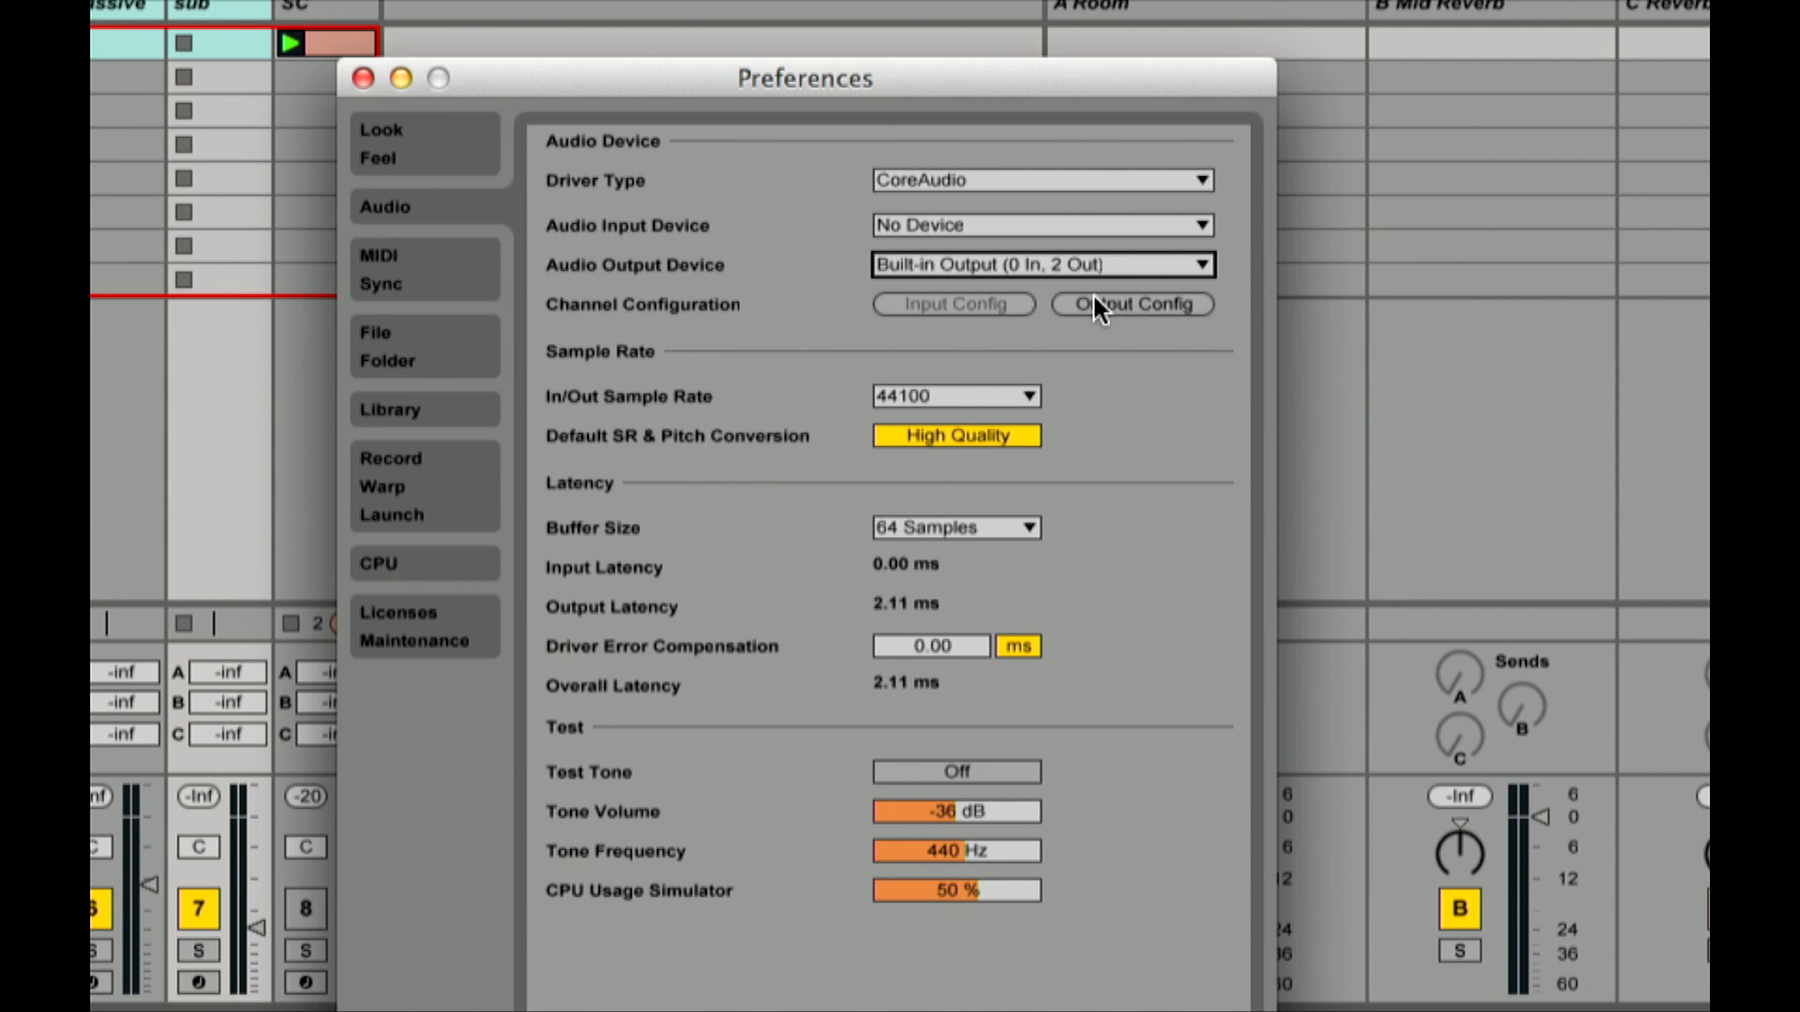
# Step: Toggle the mono outputs 1 and 2 in the output channel configuration and close the preferences
pyautogui.click(1104, 301)
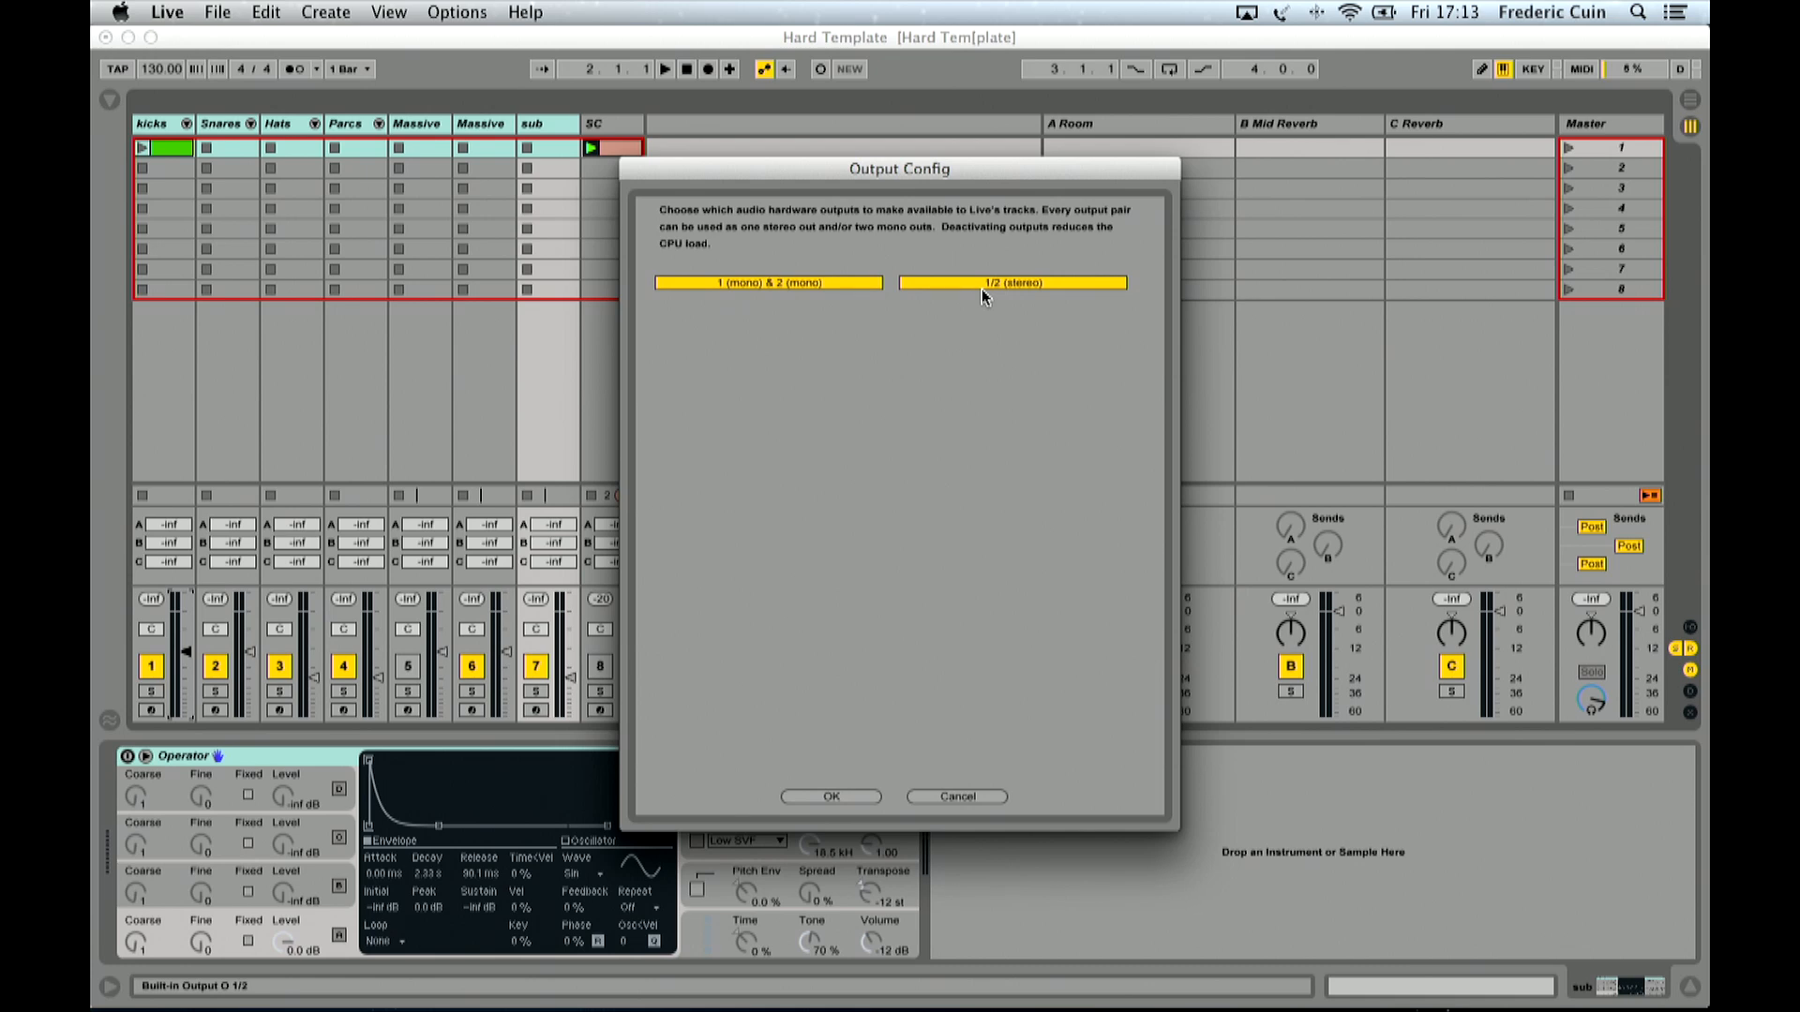
pyautogui.click(846, 283)
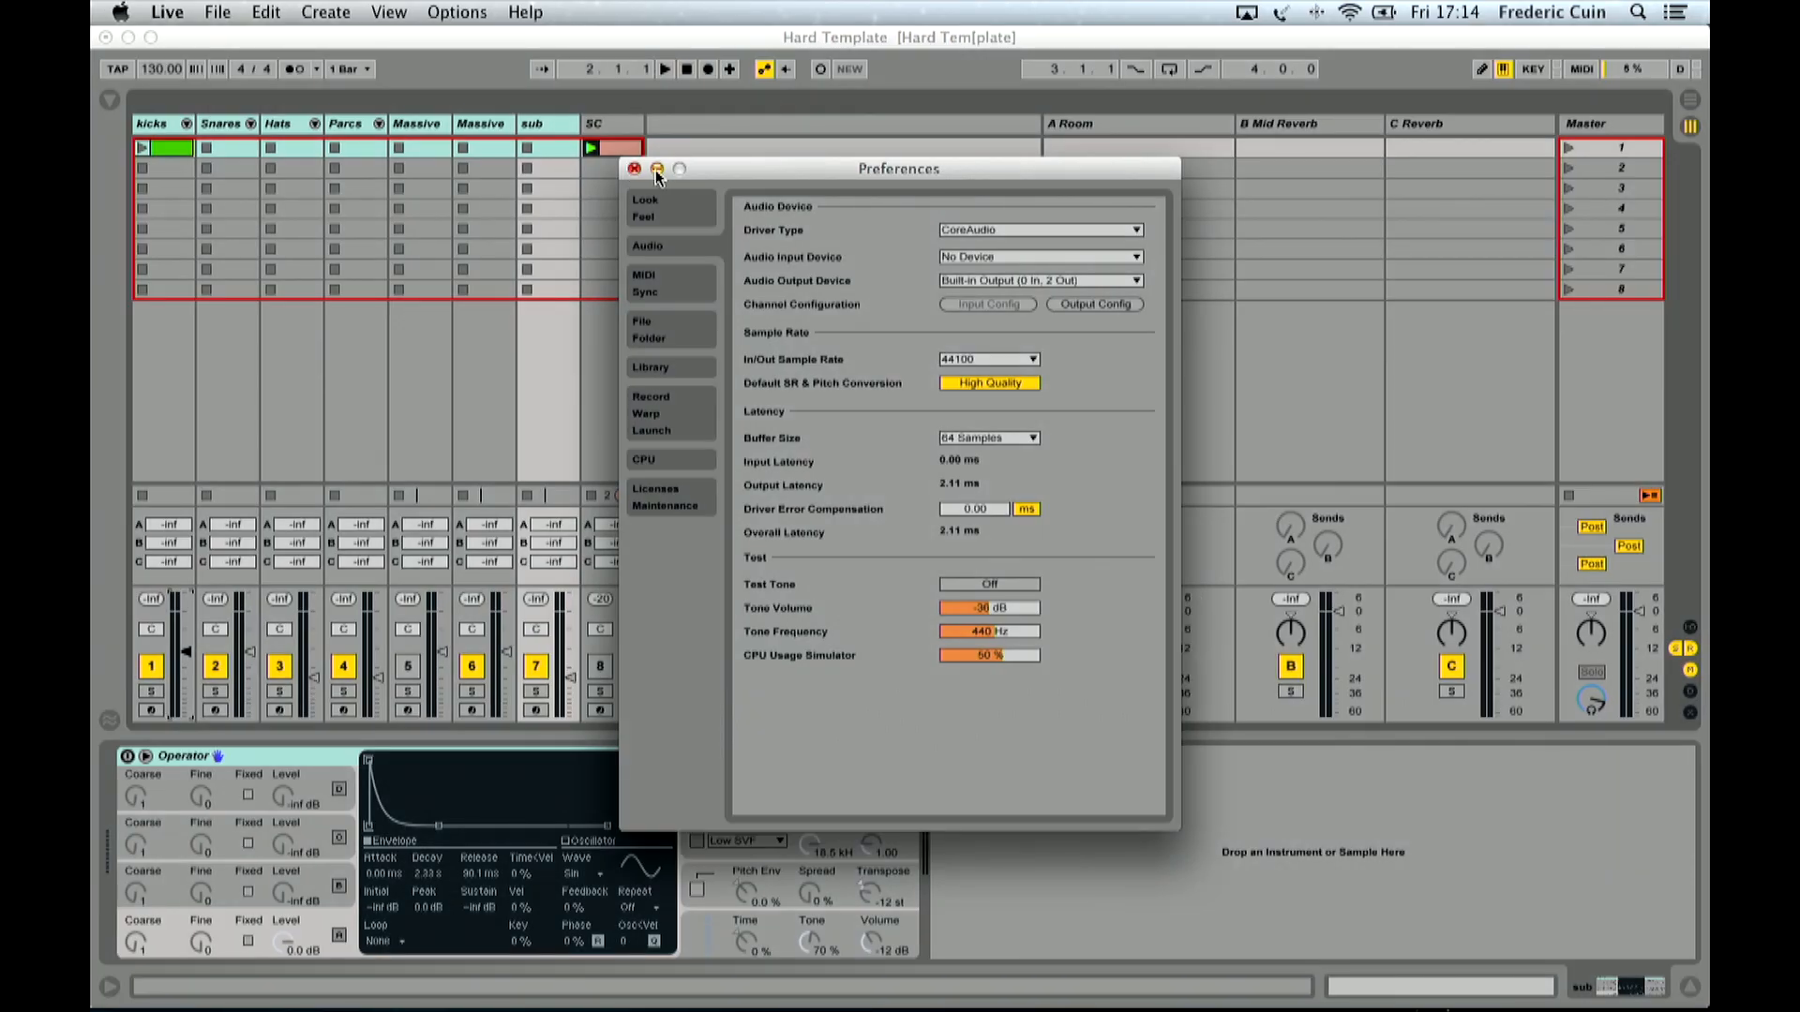
pyautogui.click(634, 169)
# Step: Insert an audio track after the SC track and save it as the default audio track
pyautogui.click(620, 131)
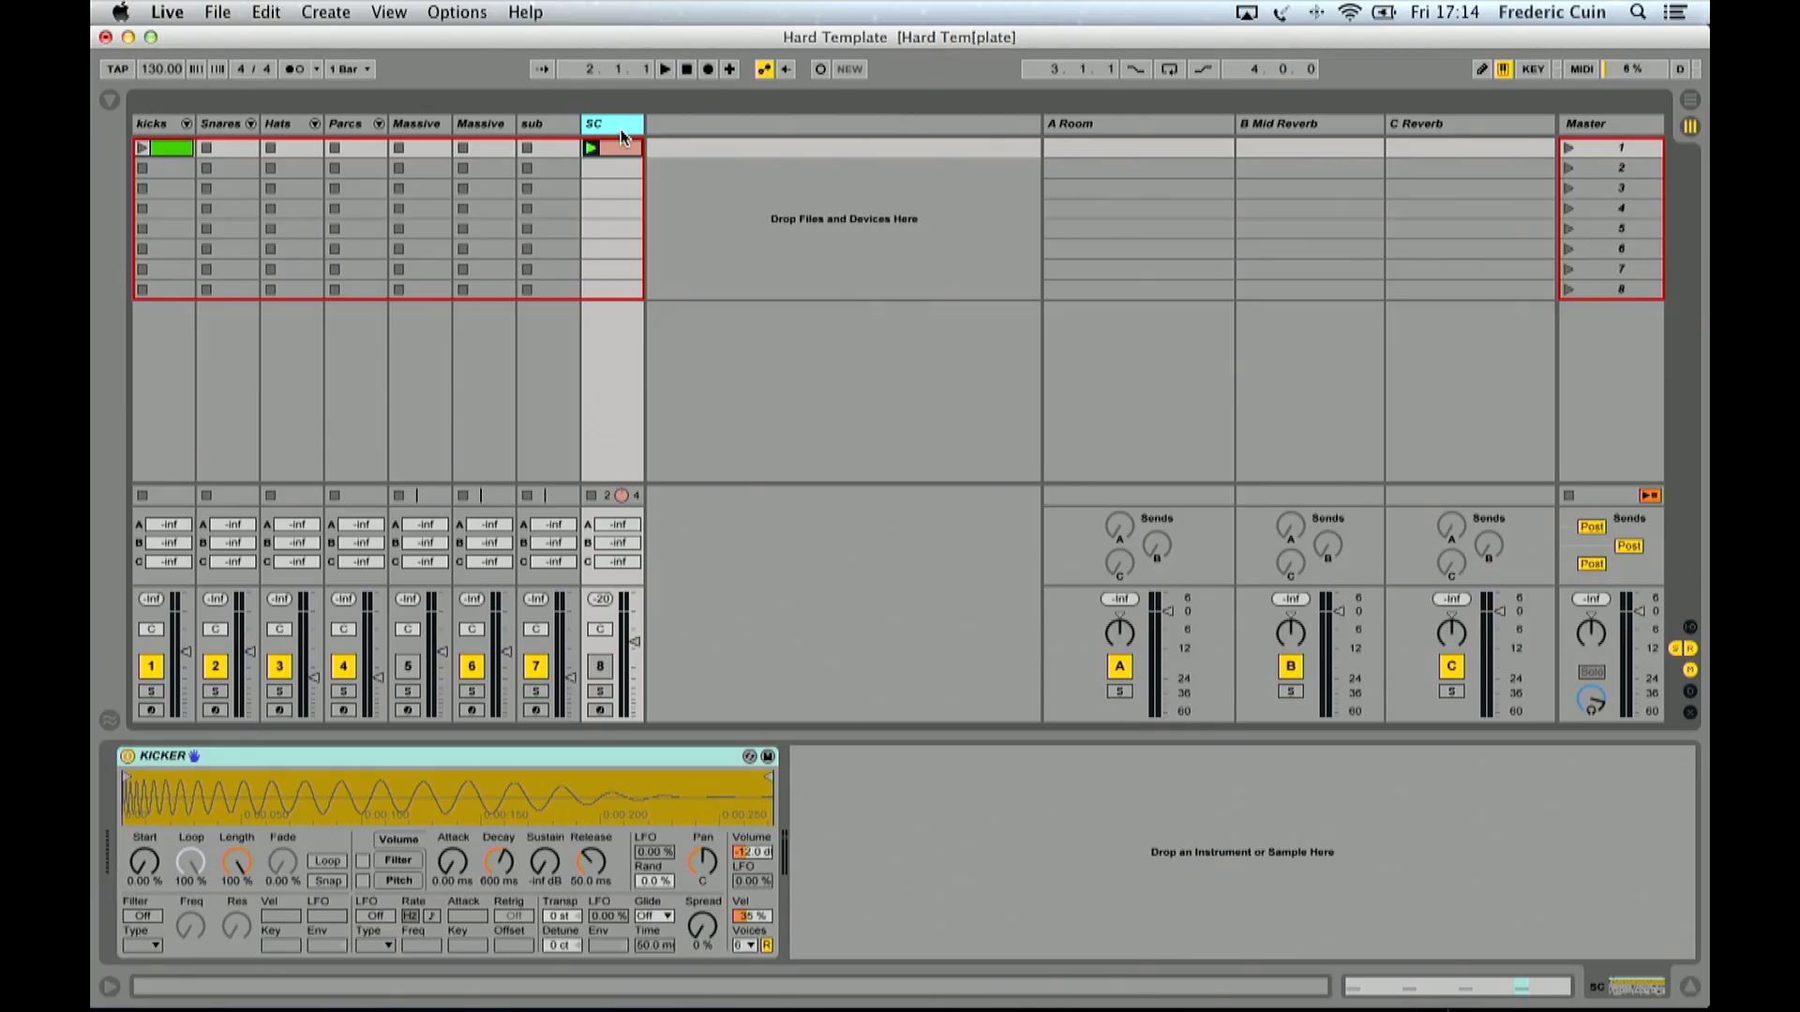
pyautogui.press('super+t')
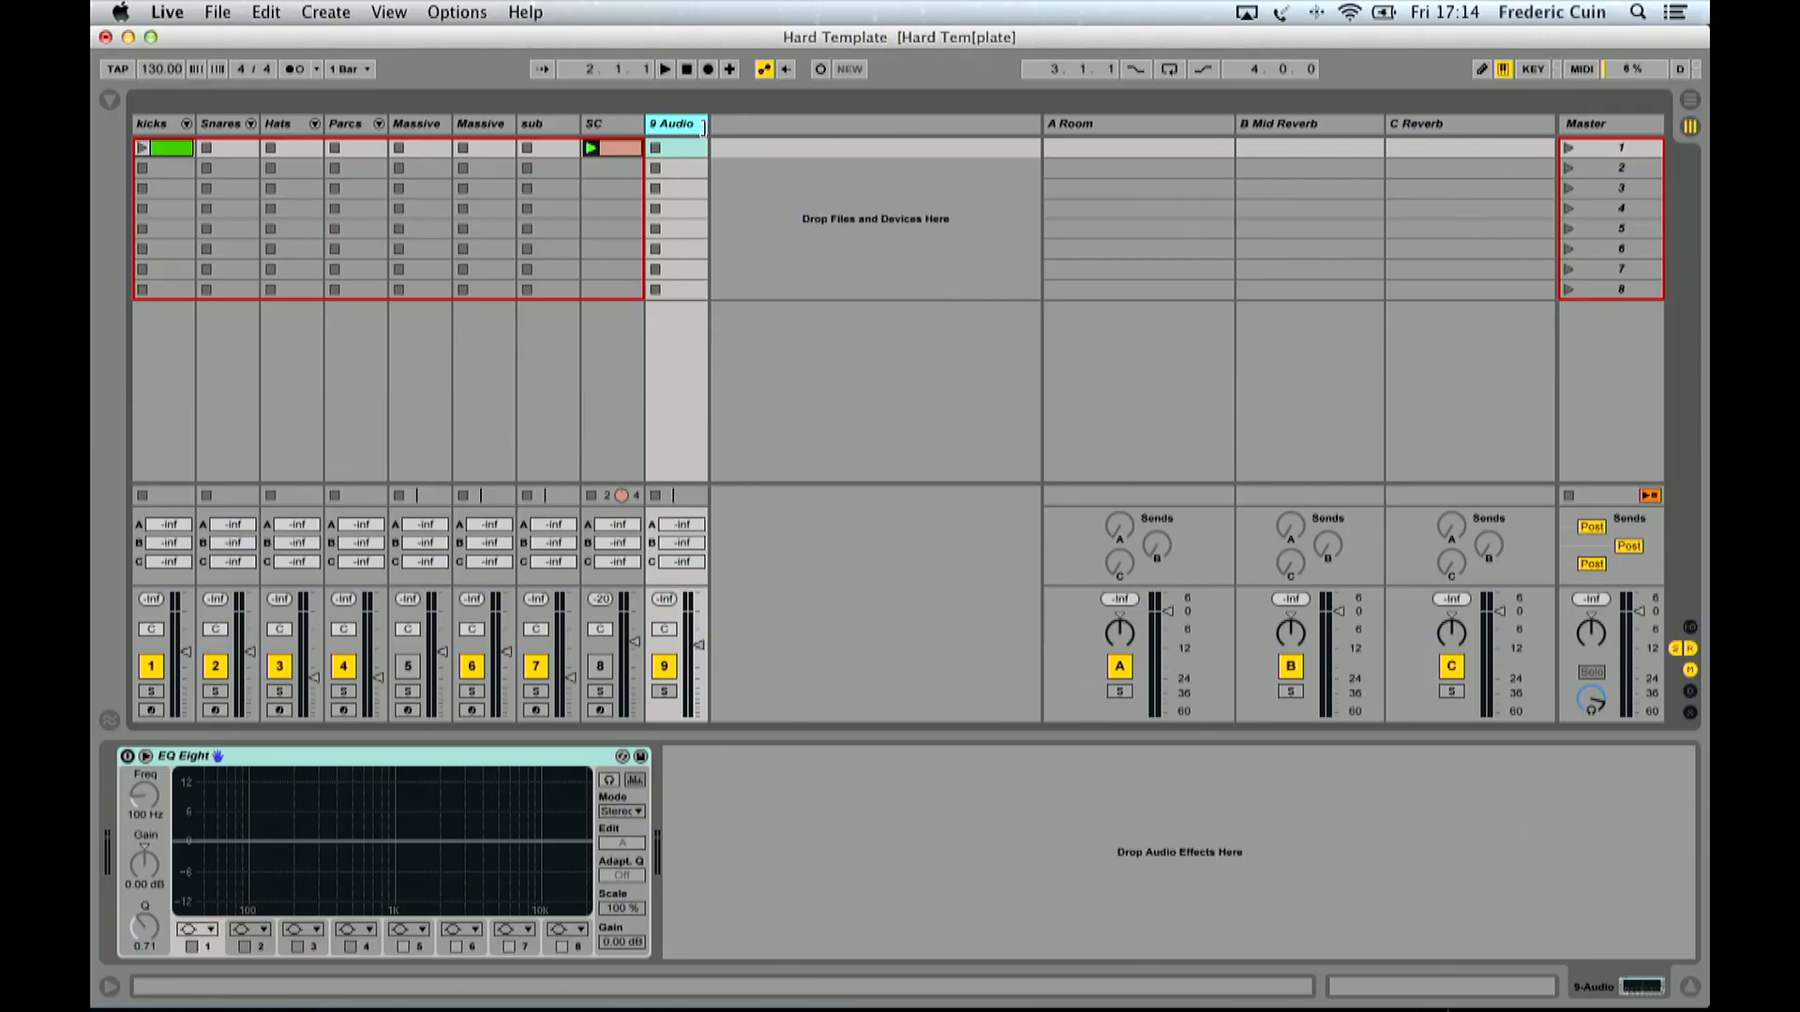
pyautogui.rightClick(680, 123)
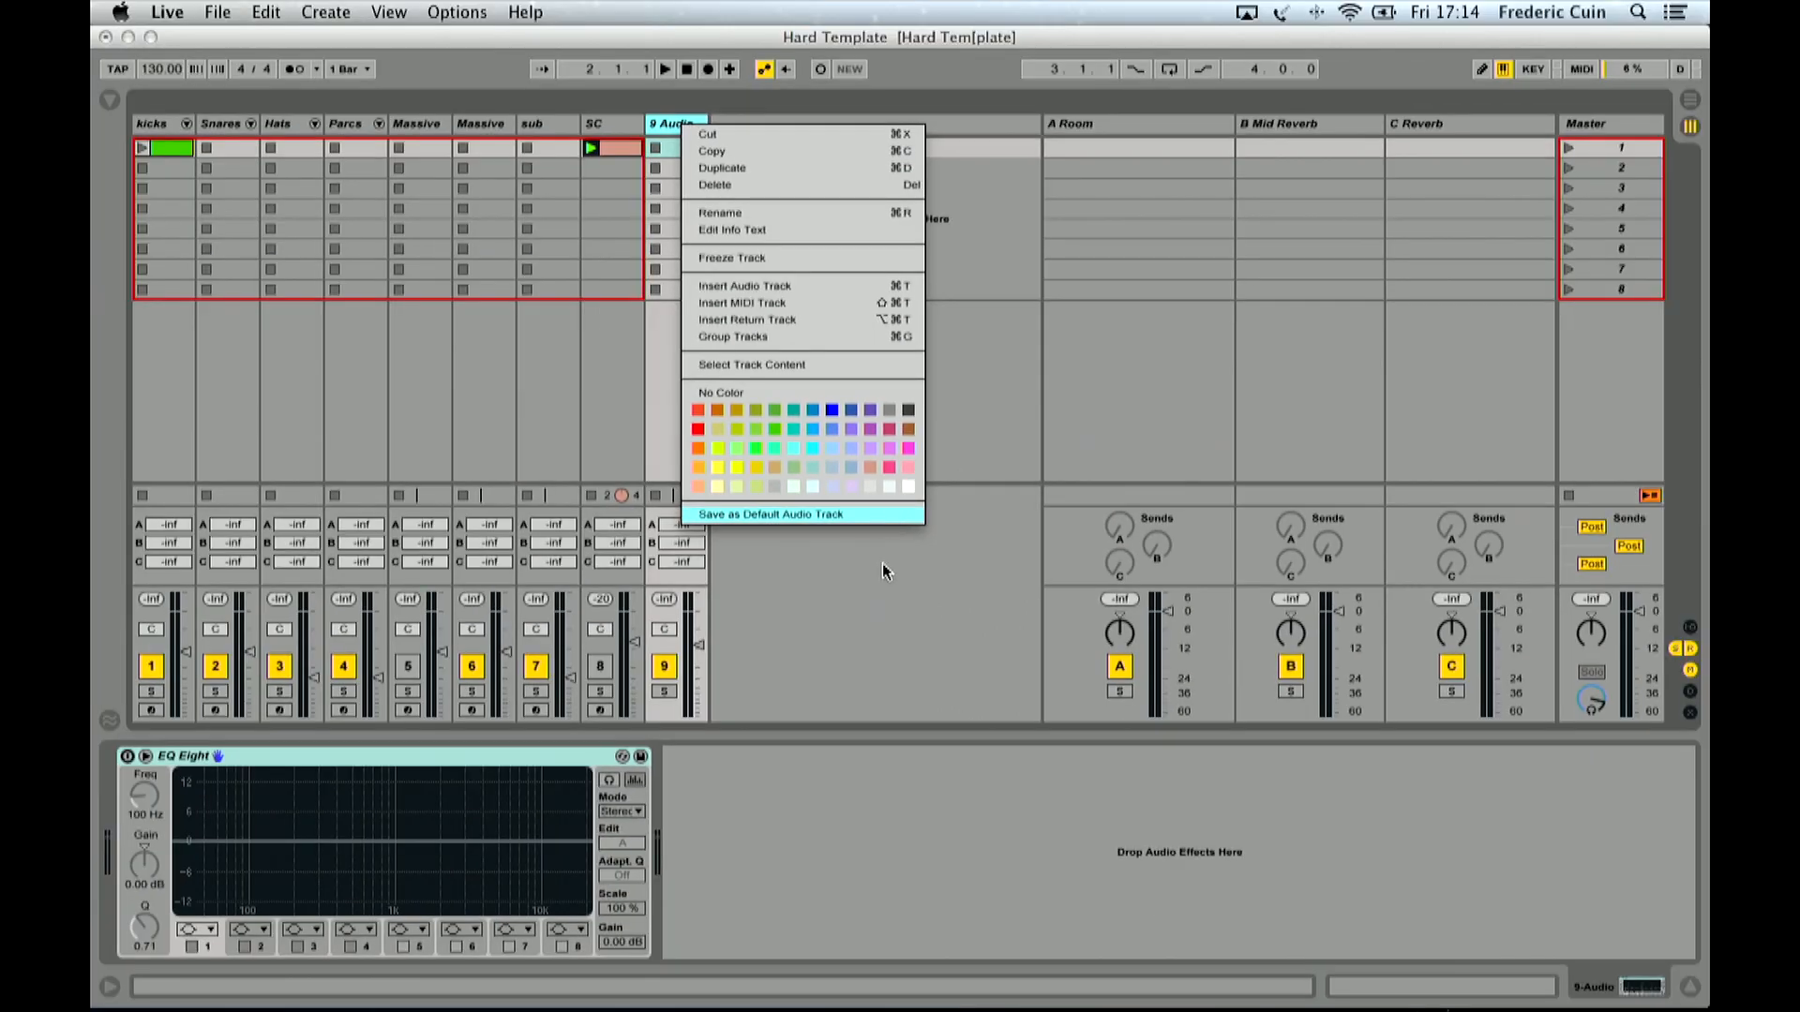
pyautogui.click(882, 564)
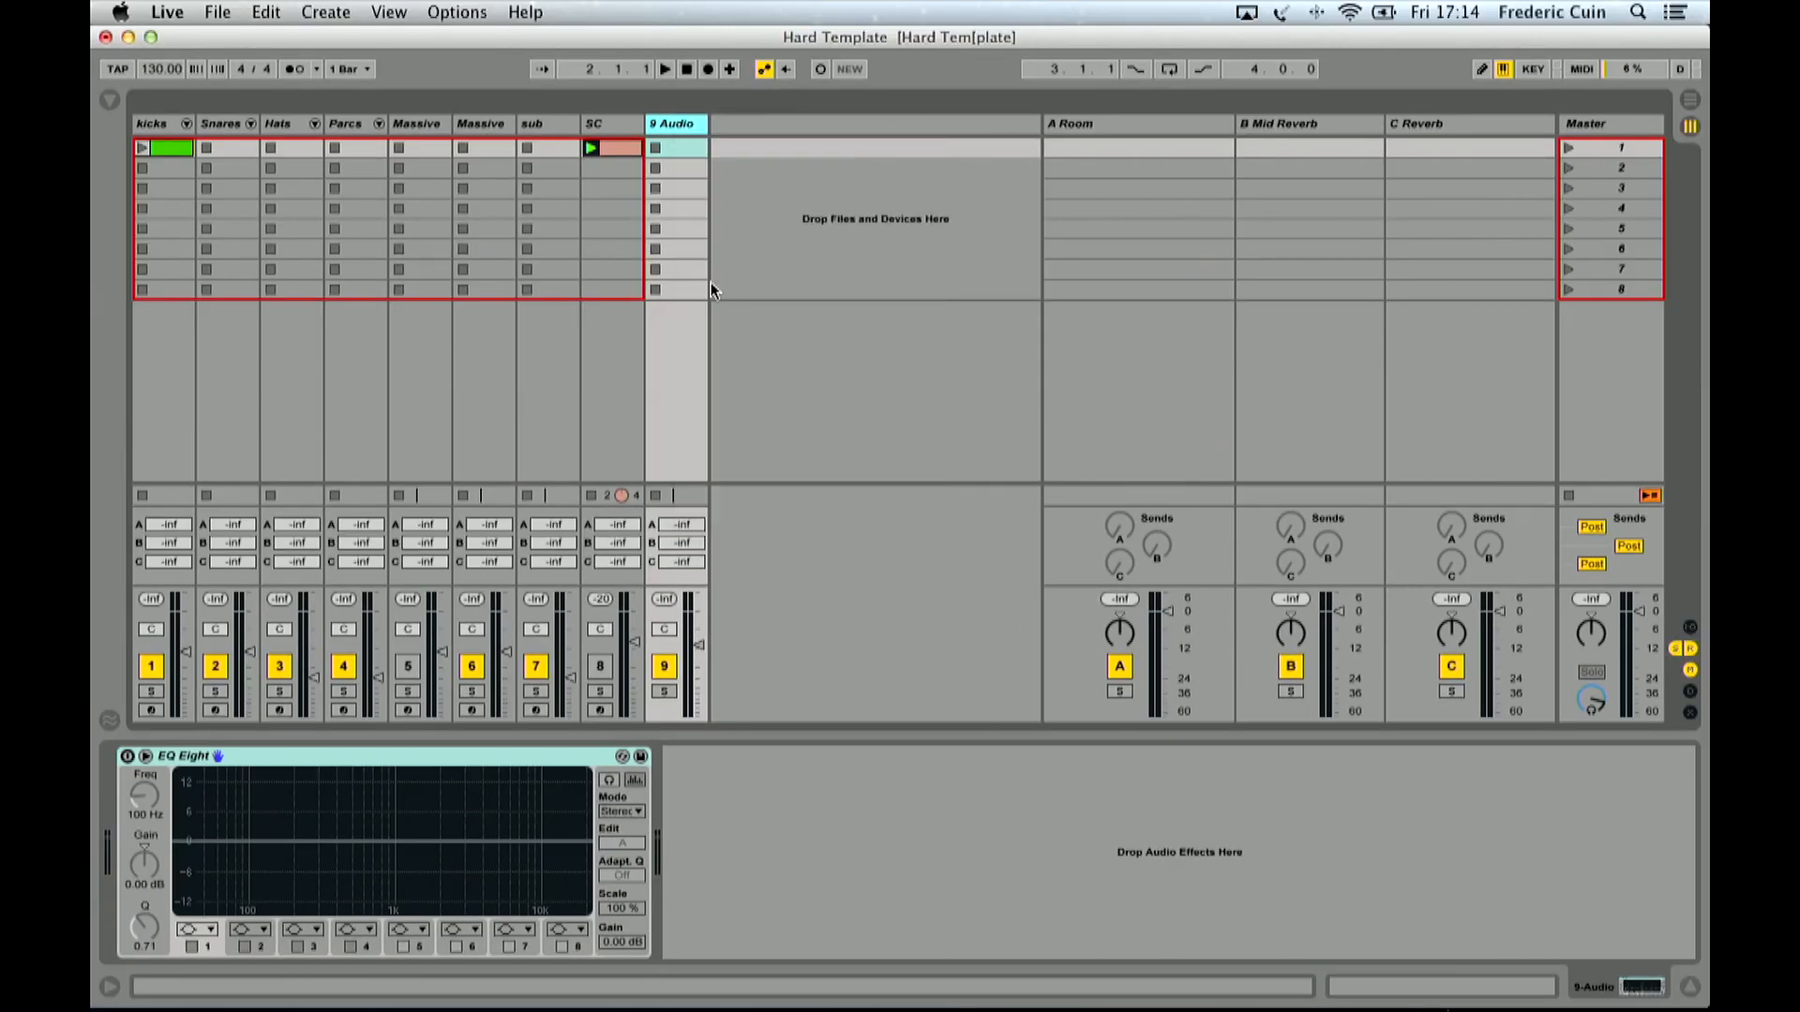
pyautogui.rightClick(675, 122)
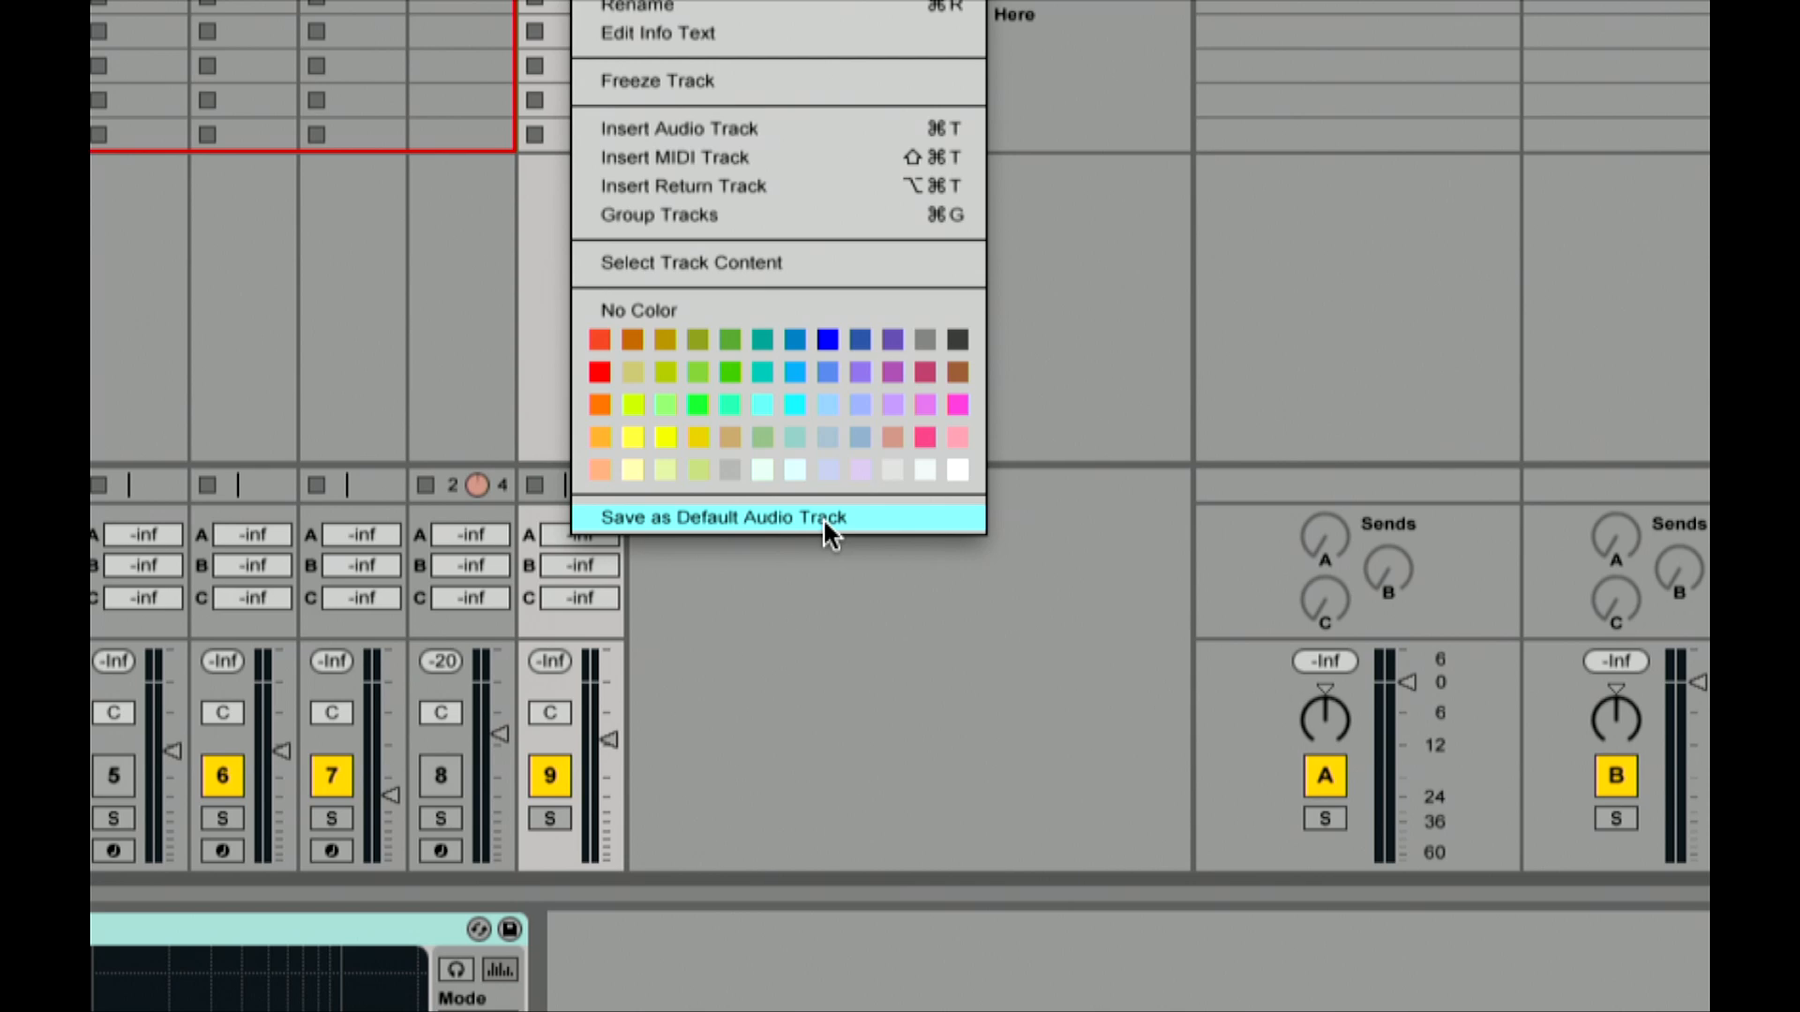
pyautogui.click(823, 517)
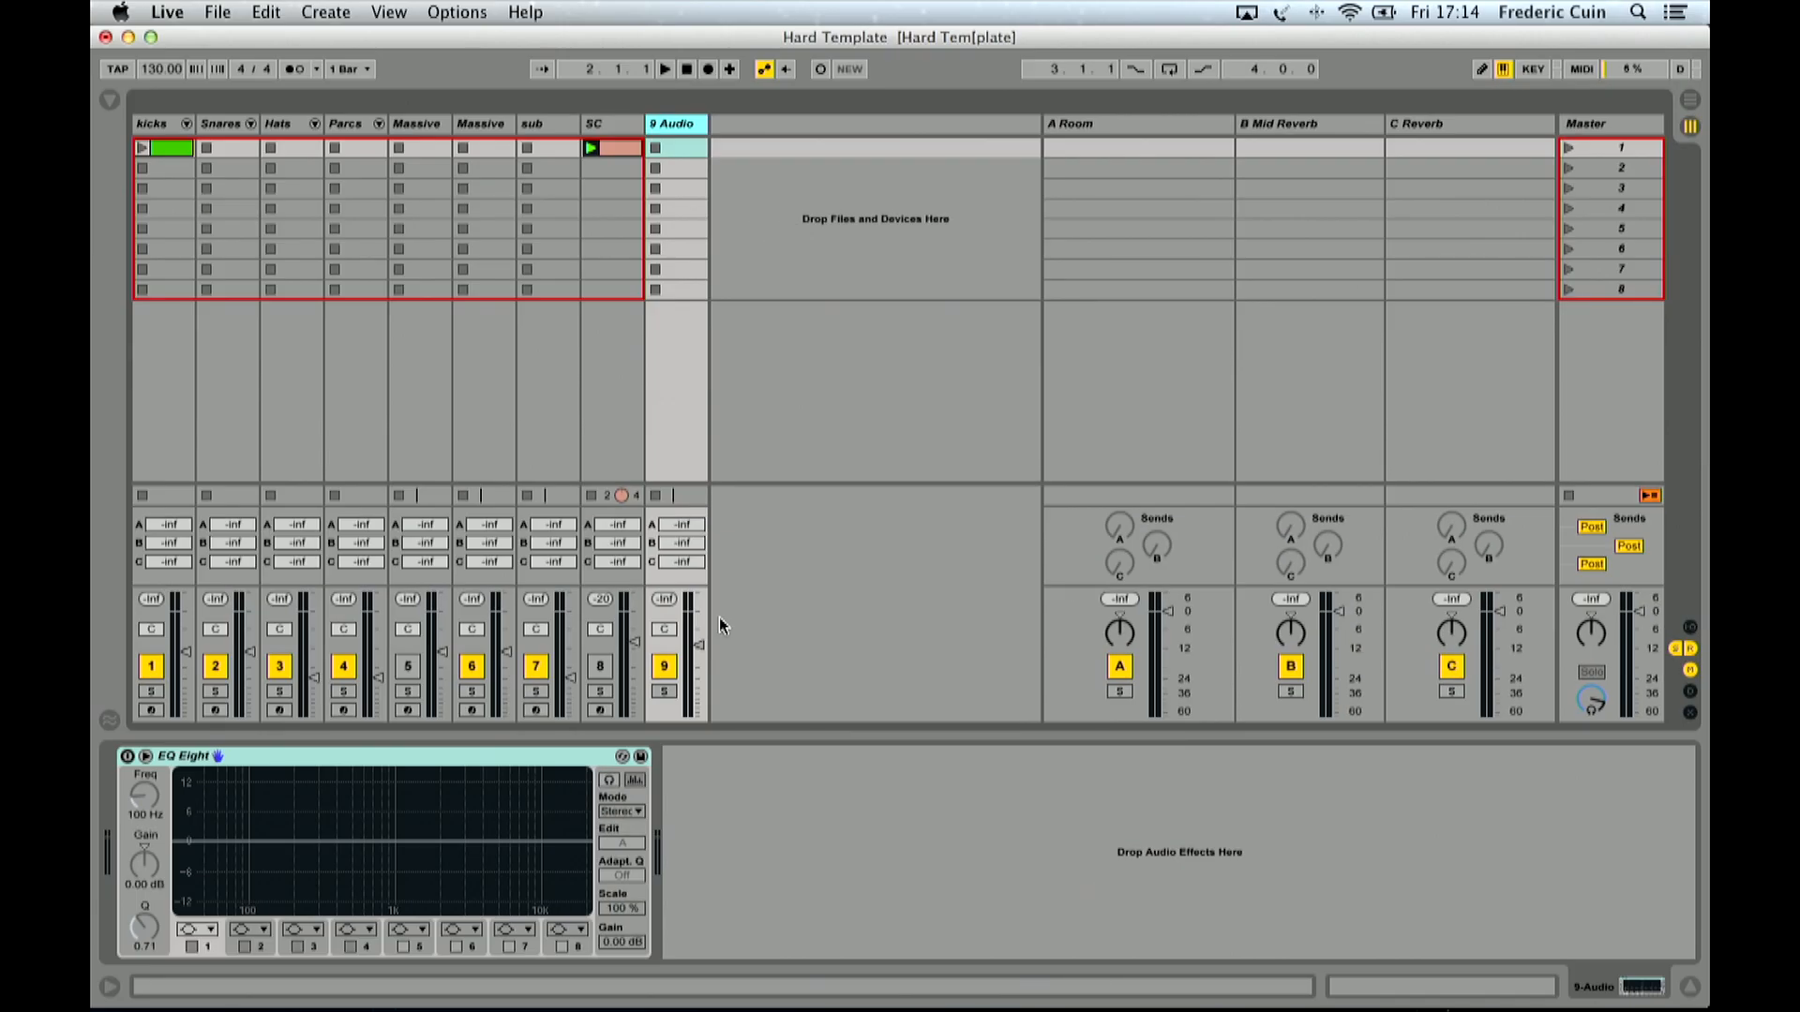
# Step: Raise the new audio track's volume slightly and toggle its EQ Eight on and back off
pyautogui.click(698, 646)
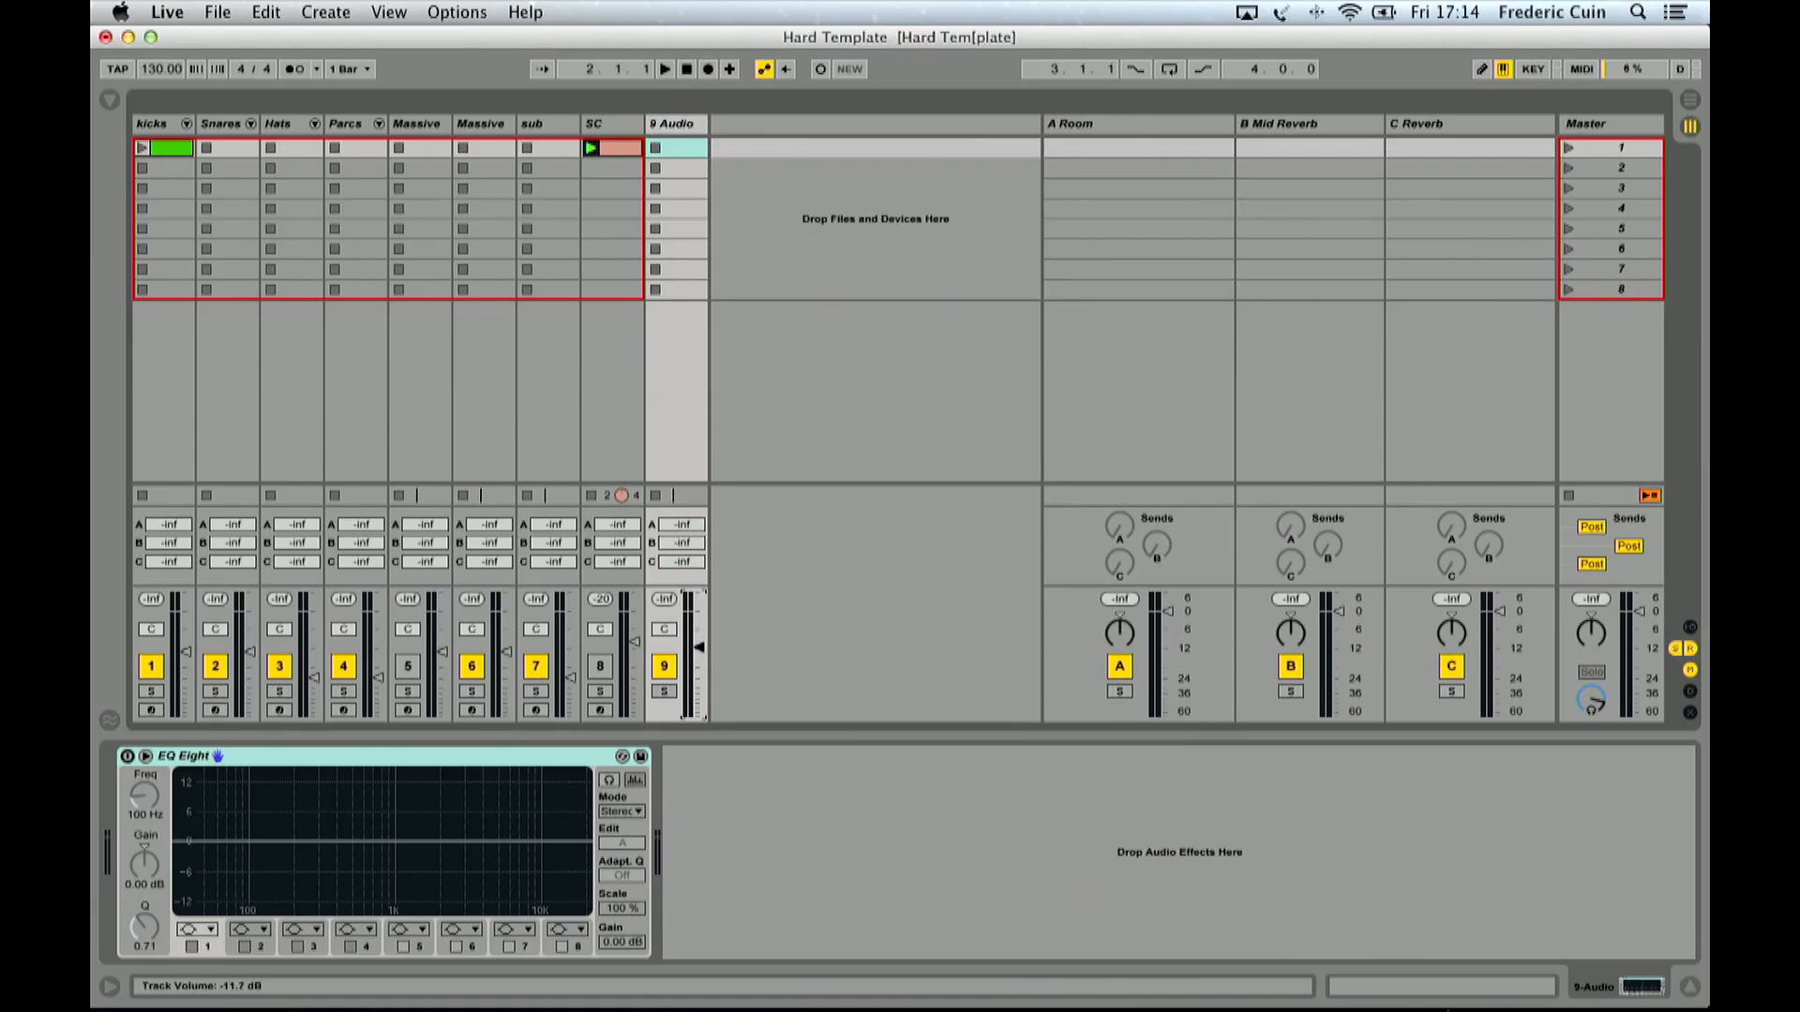
pyautogui.moveTo(699, 648); pyautogui.dragTo(698, 637)
pyautogui.click(313, 757)
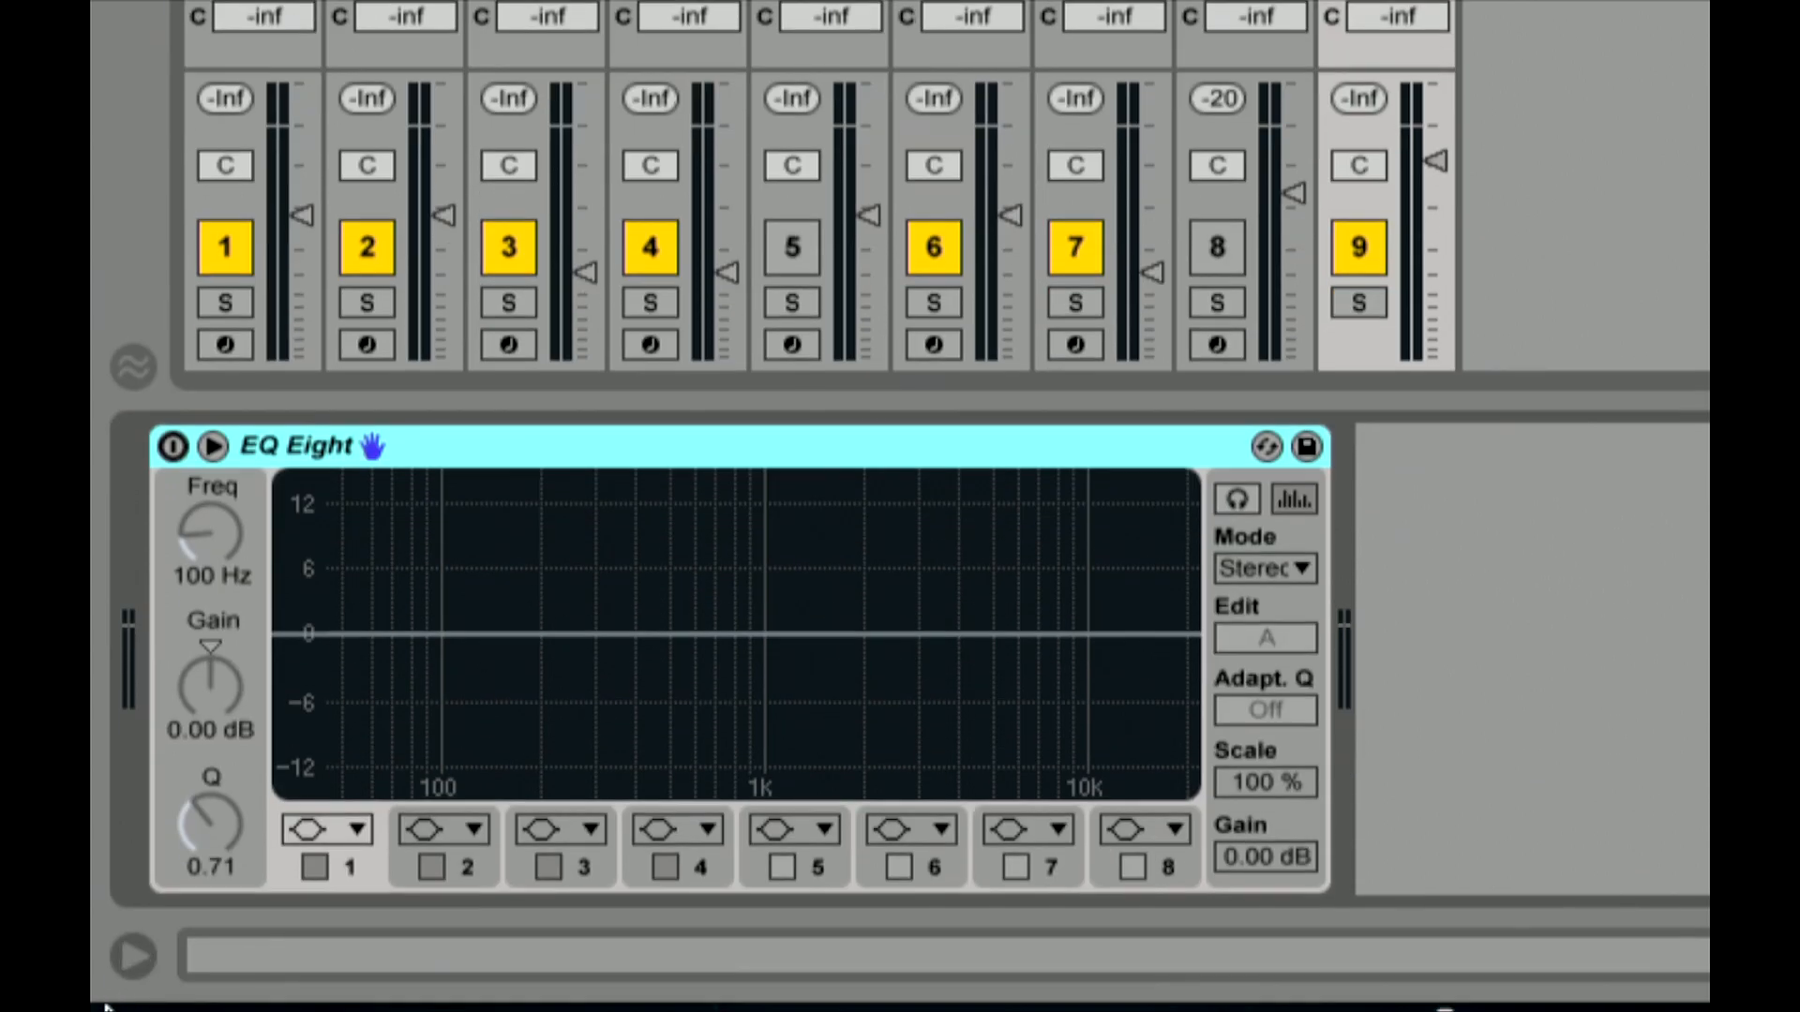
pyautogui.moveTo(97, 1006)
pyautogui.click(173, 446)
pyautogui.click(172, 445)
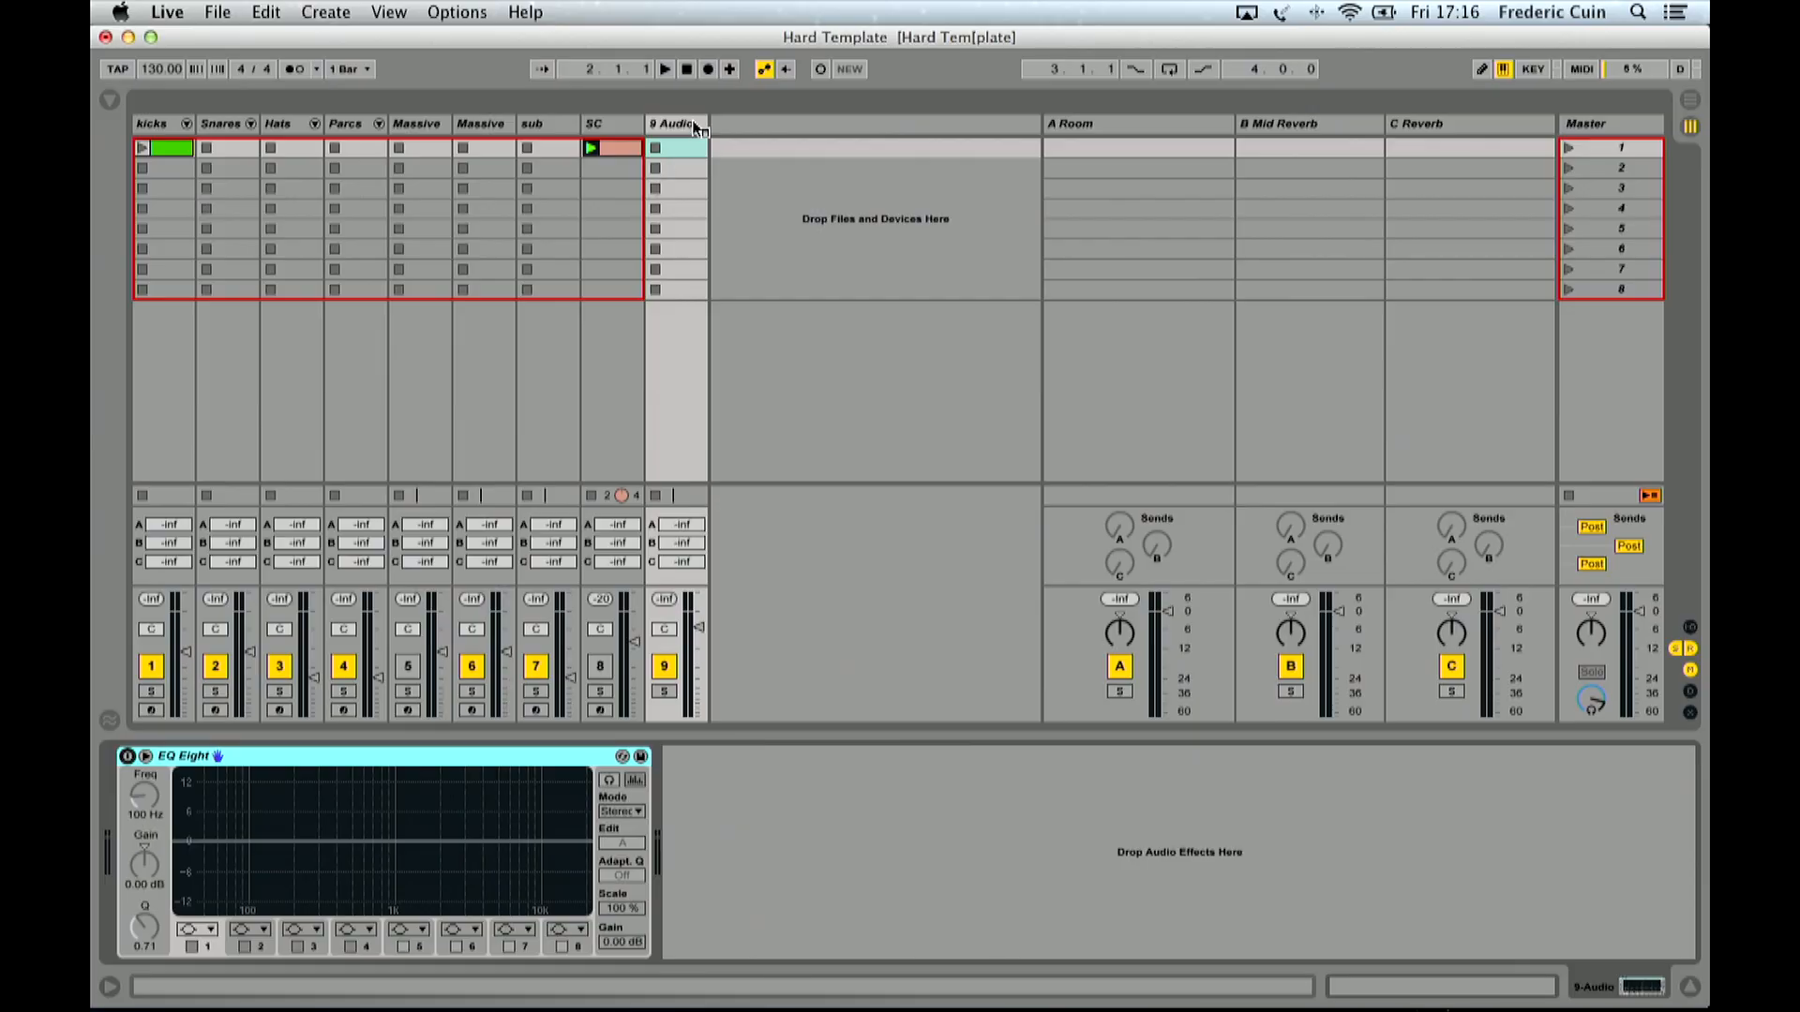
pyautogui.rightClick(695, 129)
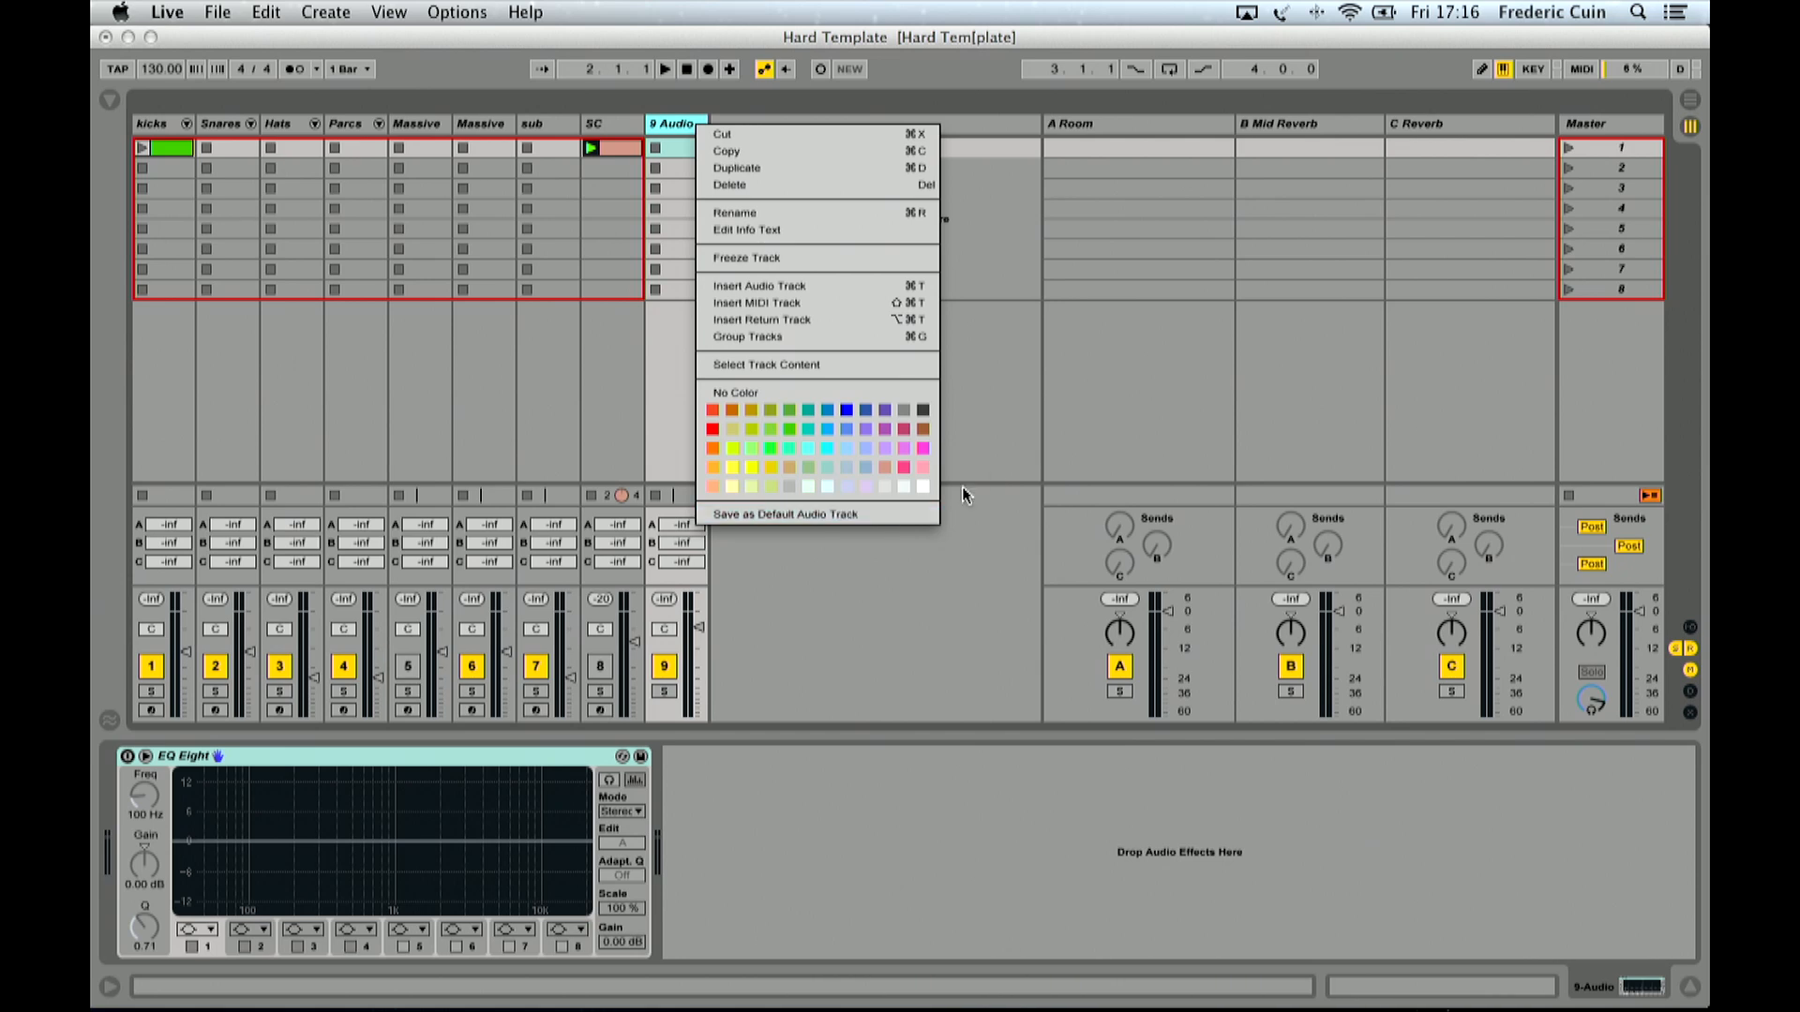
pyautogui.click(991, 428)
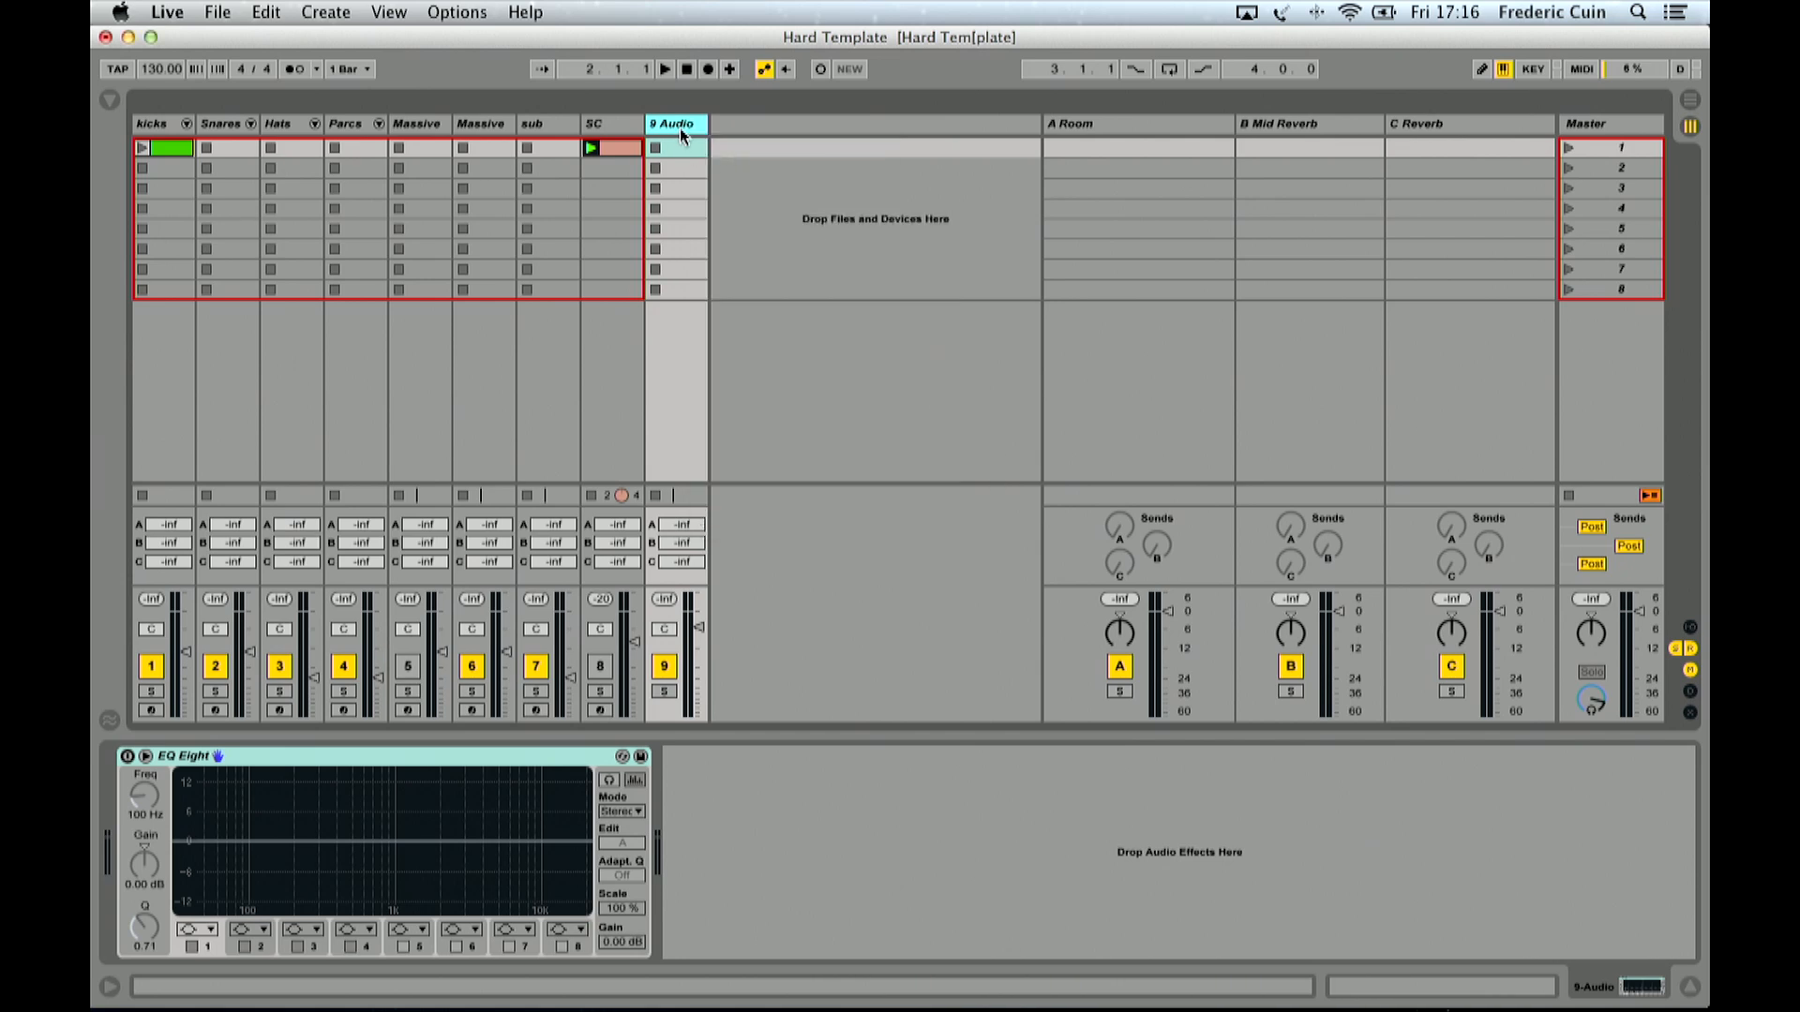
# Step: Insert a MIDI track after the 9 Audio track, select its Simpler and lower the track volume slightly
pyautogui.press('super+shift+t')
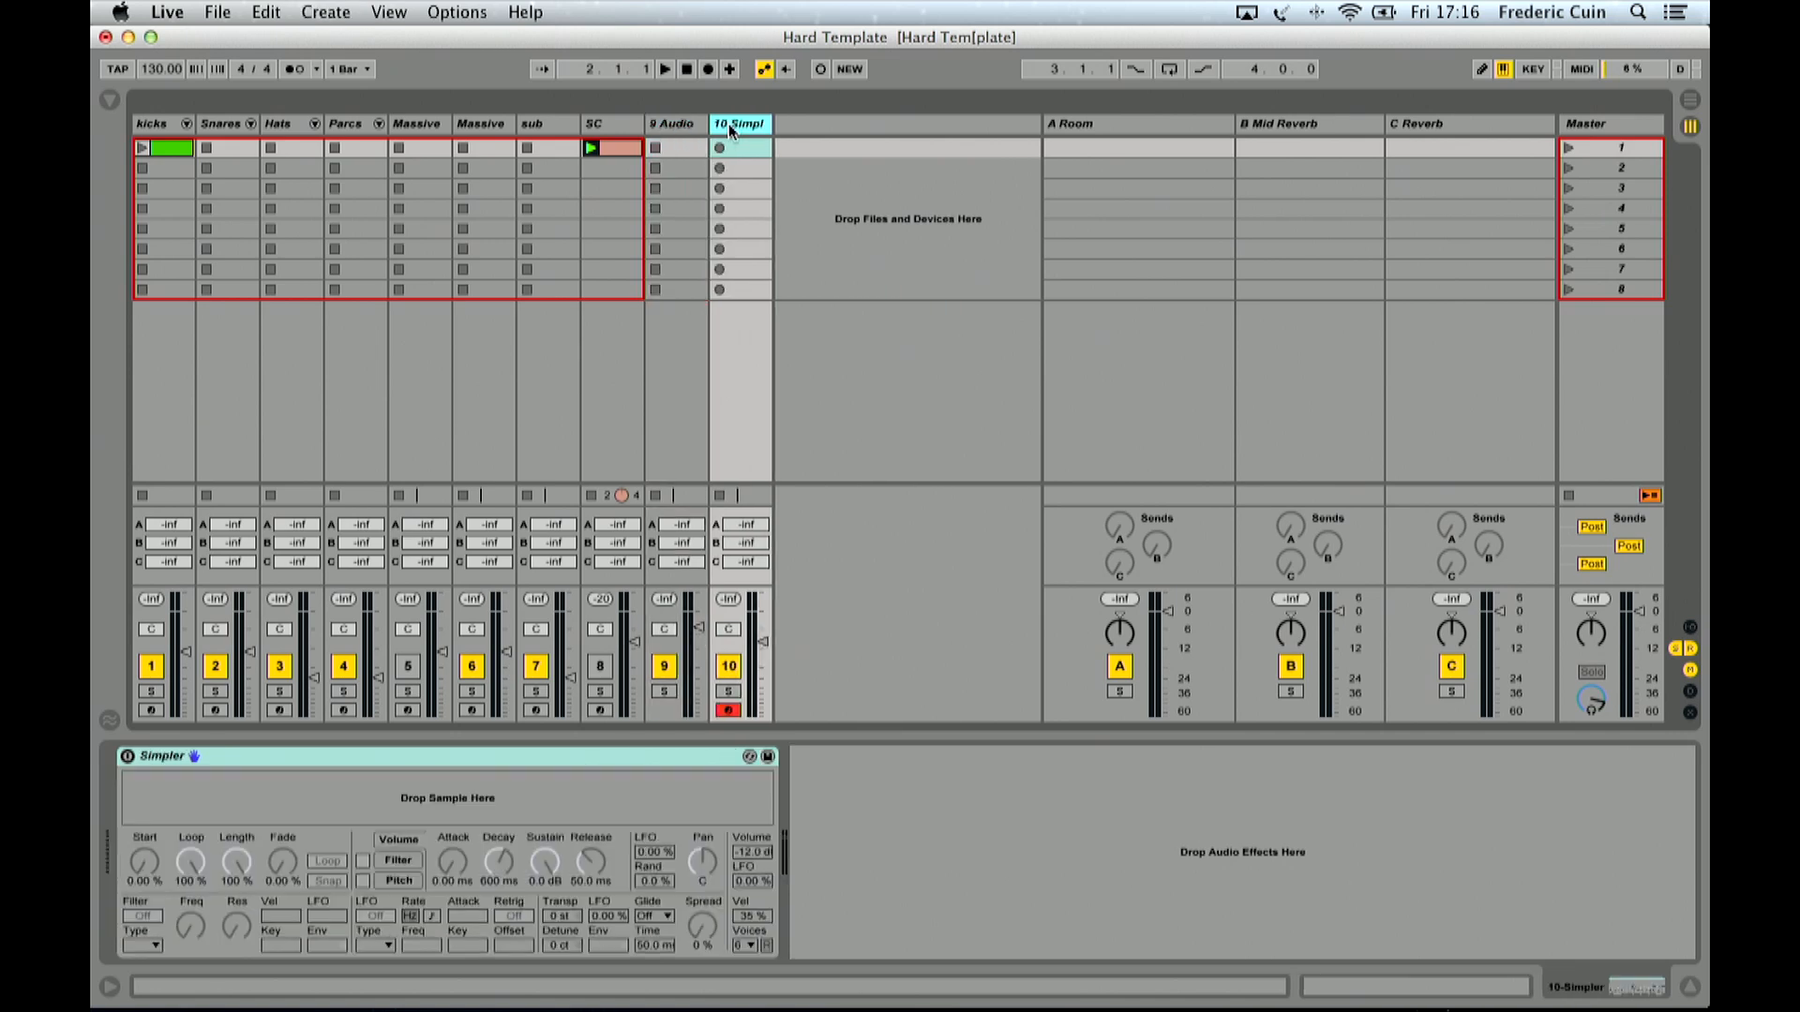
pyautogui.click(319, 767)
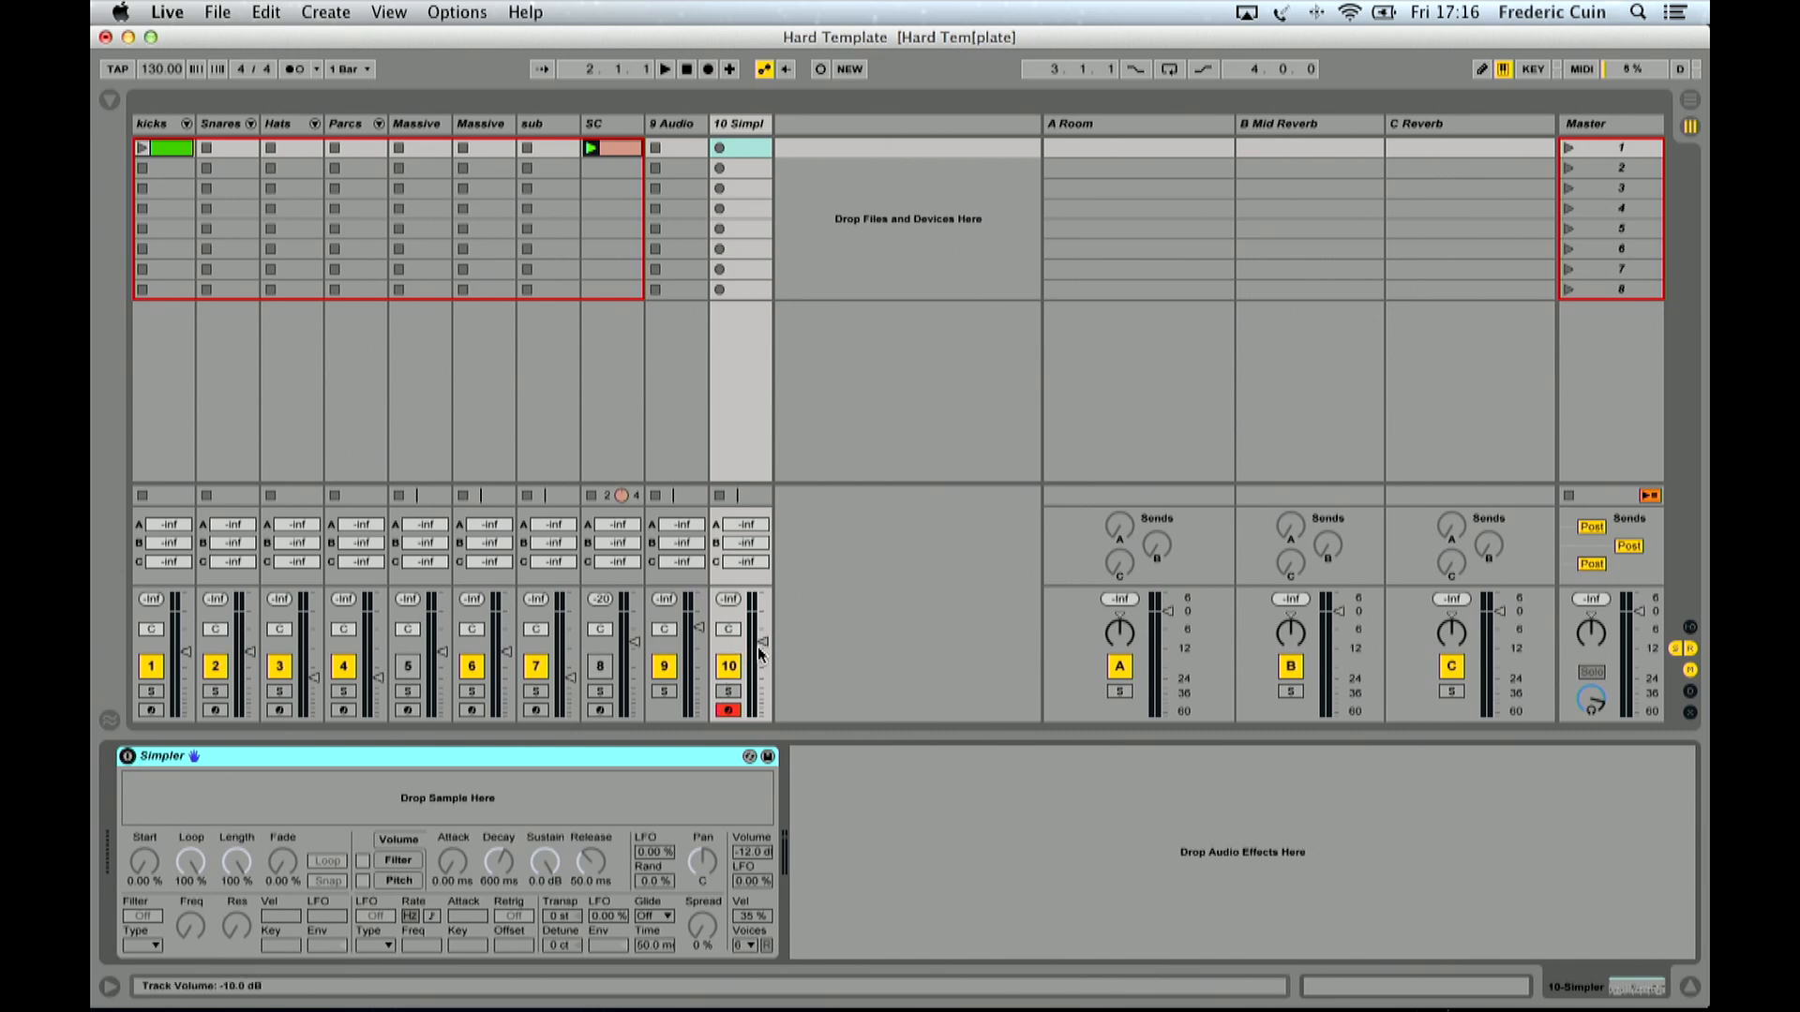
pyautogui.moveTo(760, 649); pyautogui.dragTo(762, 656)
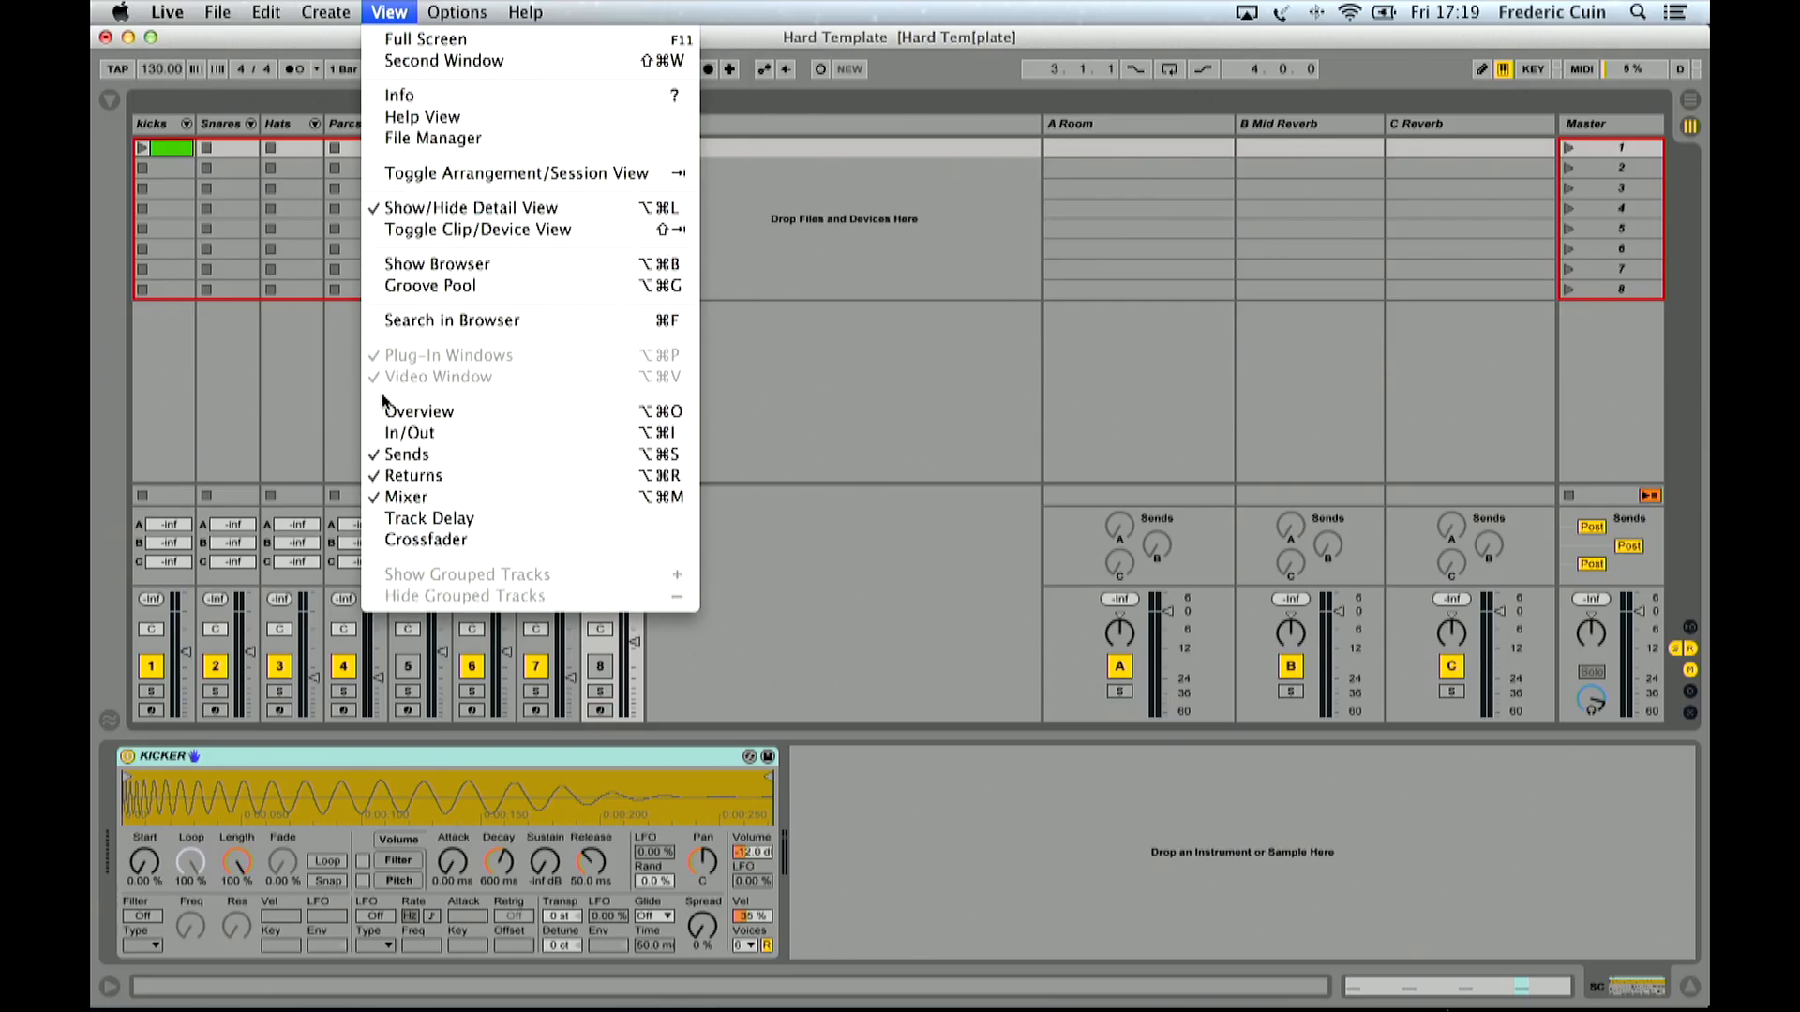
# Step: Display the Overview, switch to the Arrangement View and hide the browser
pyautogui.click(390, 412)
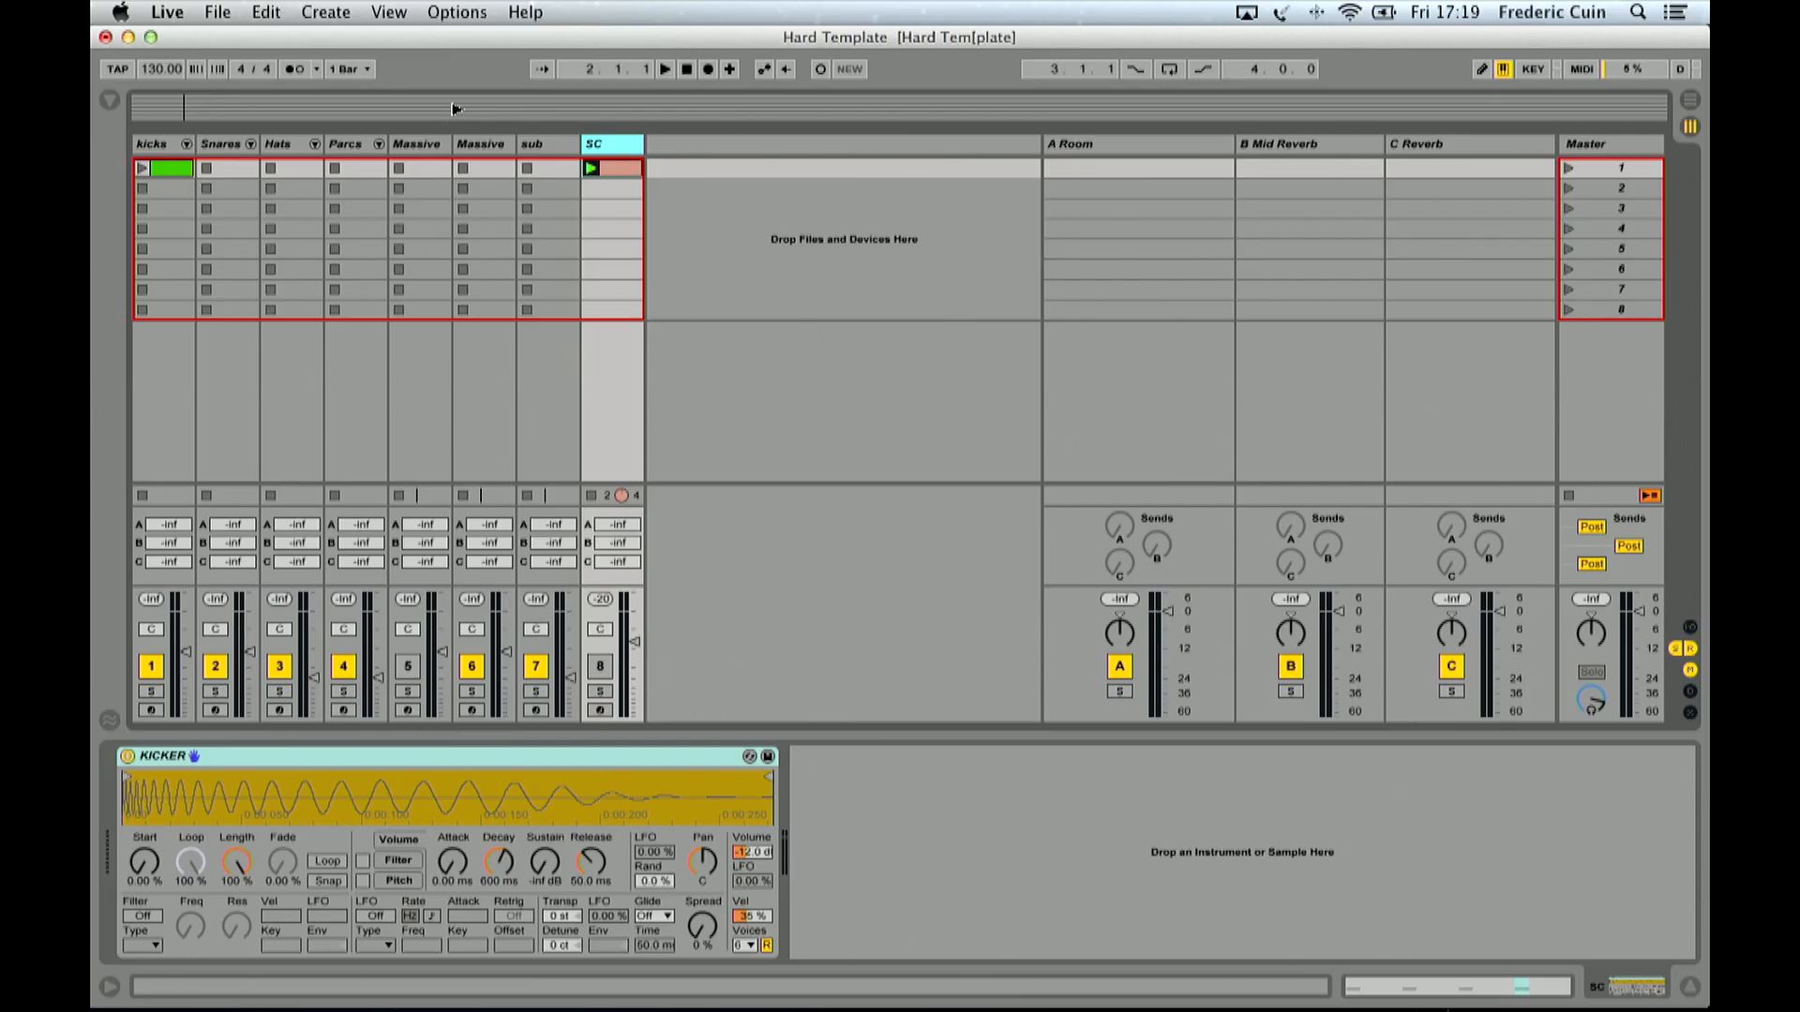
pyautogui.press('Tab')
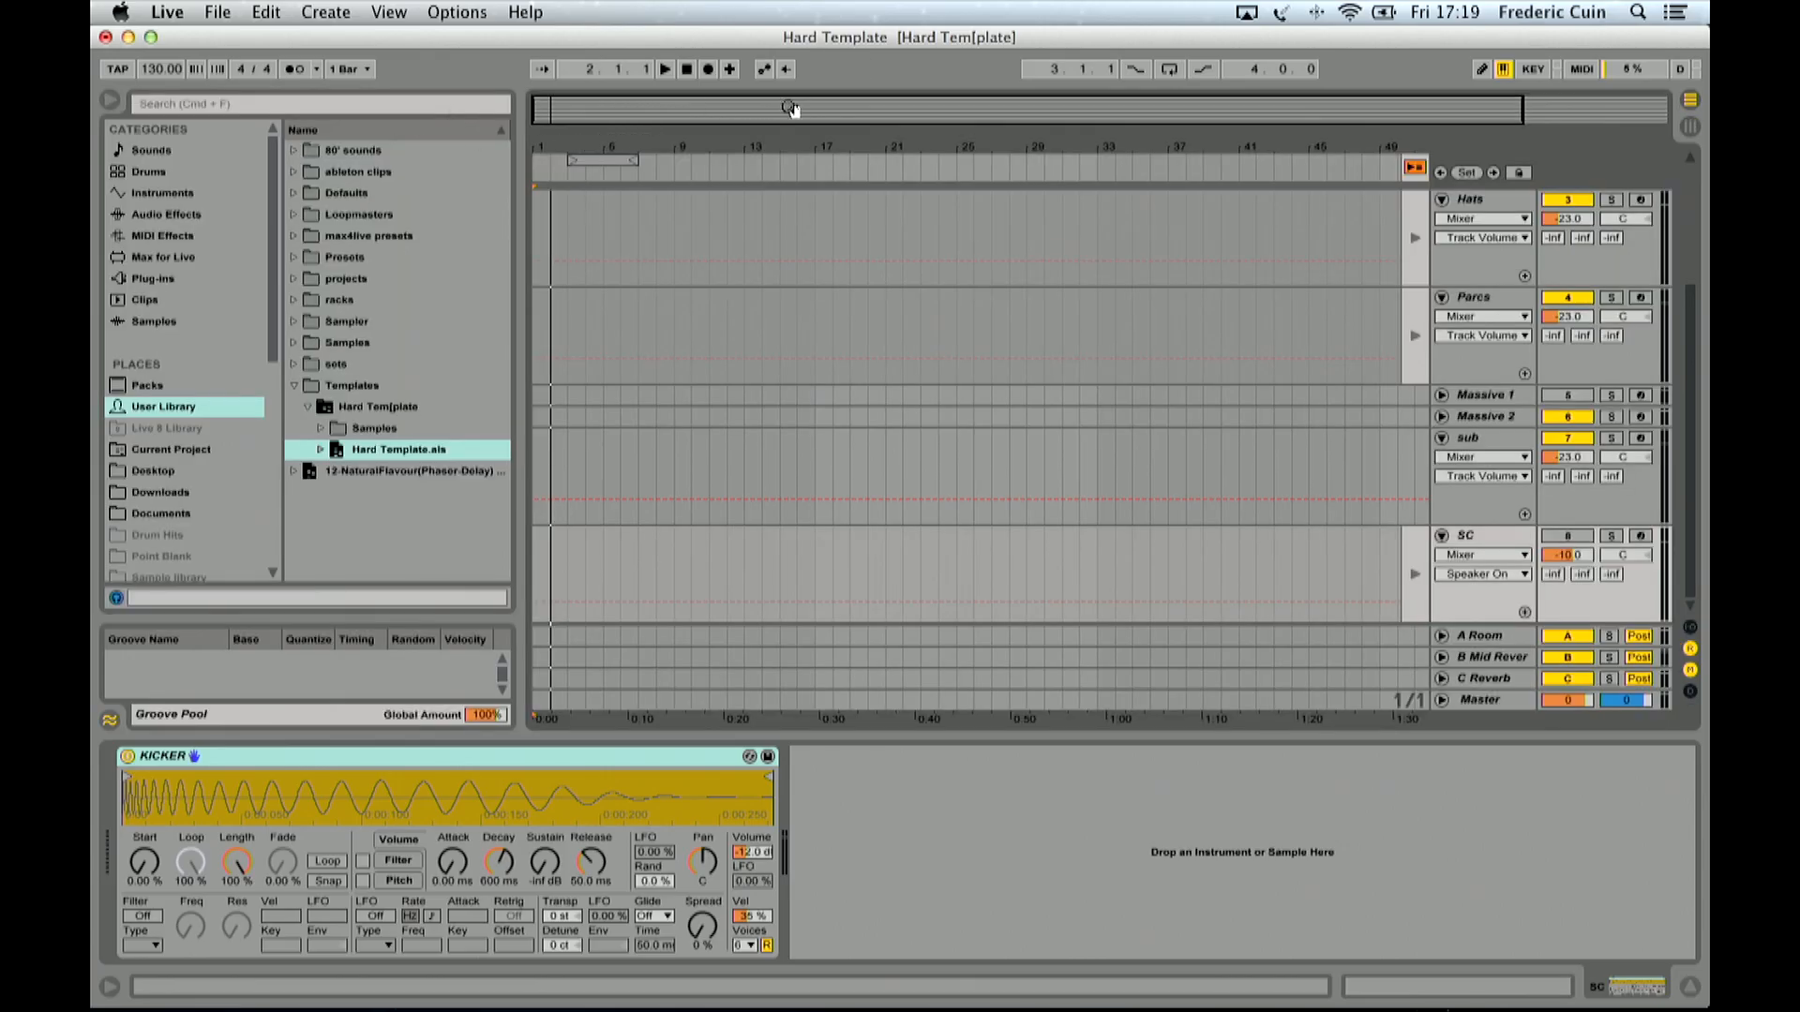
pyautogui.press('Tab')
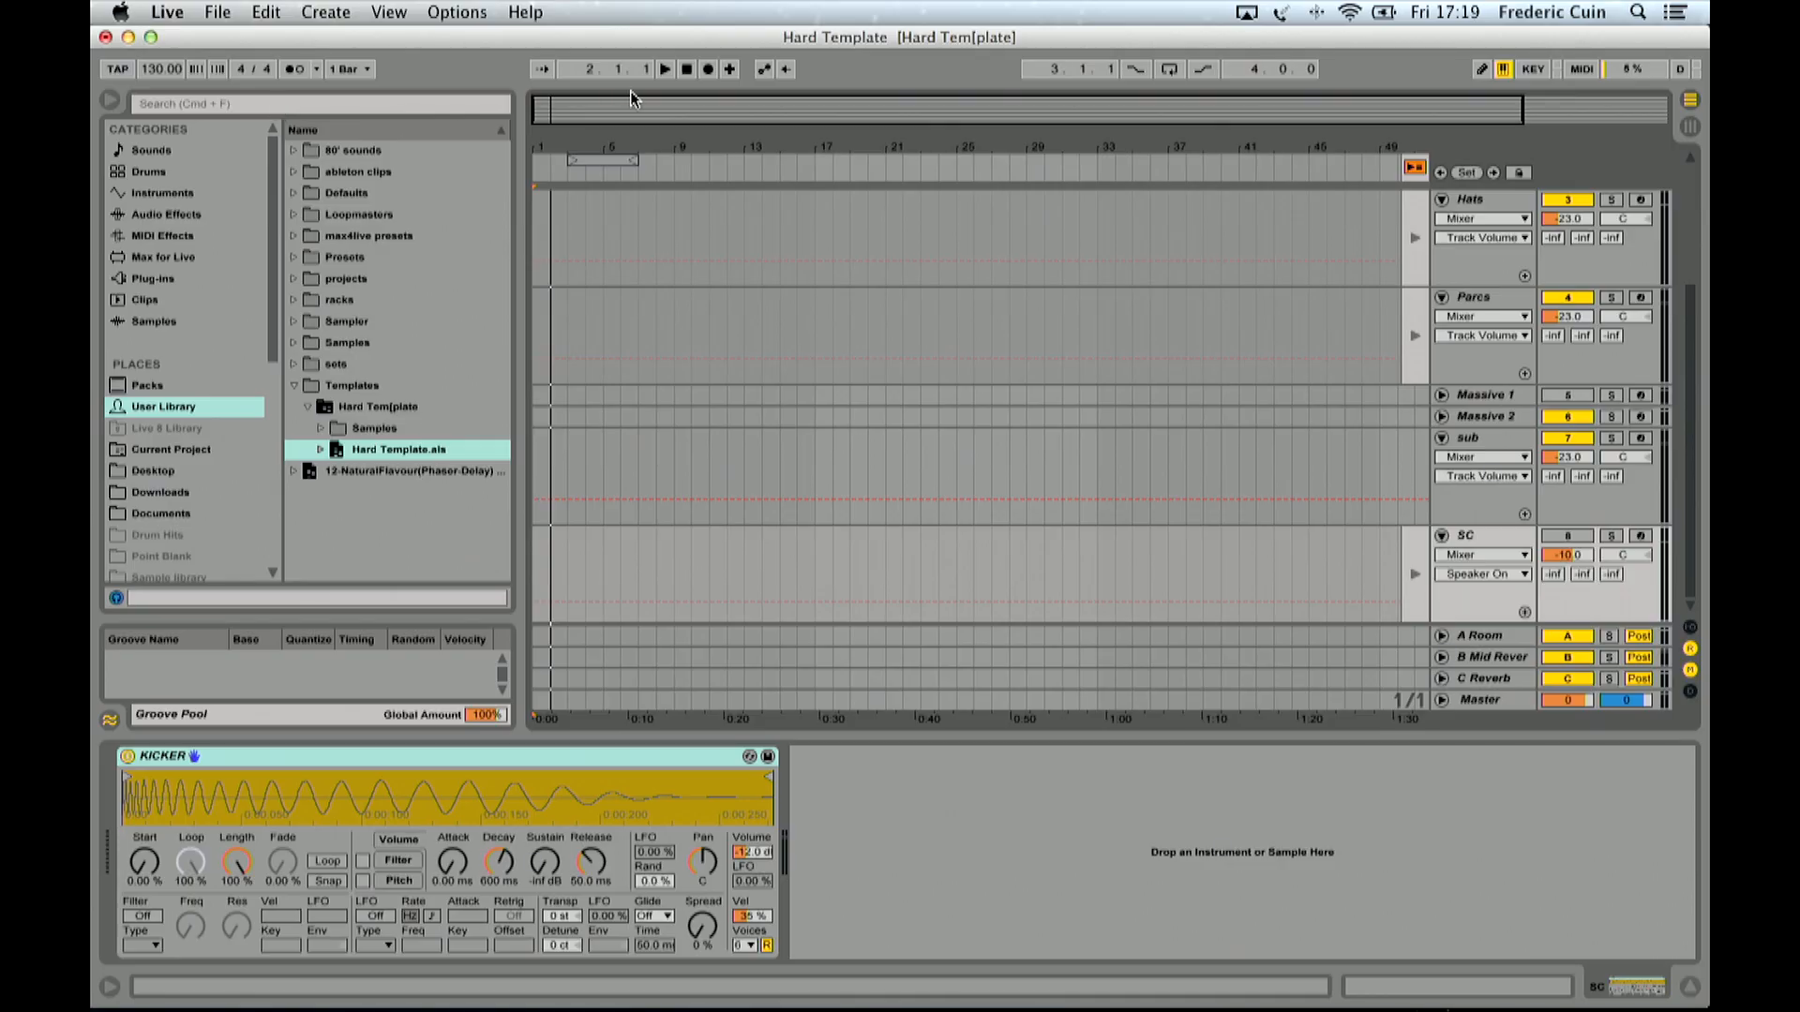
pyautogui.moveTo(693, 103)
pyautogui.mouseDown()
pyautogui.moveTo(694, 253)
pyautogui.moveTo(694, 84)
pyautogui.moveTo(703, 216)
pyautogui.moveTo(716, 100)
pyautogui.mouseUp()
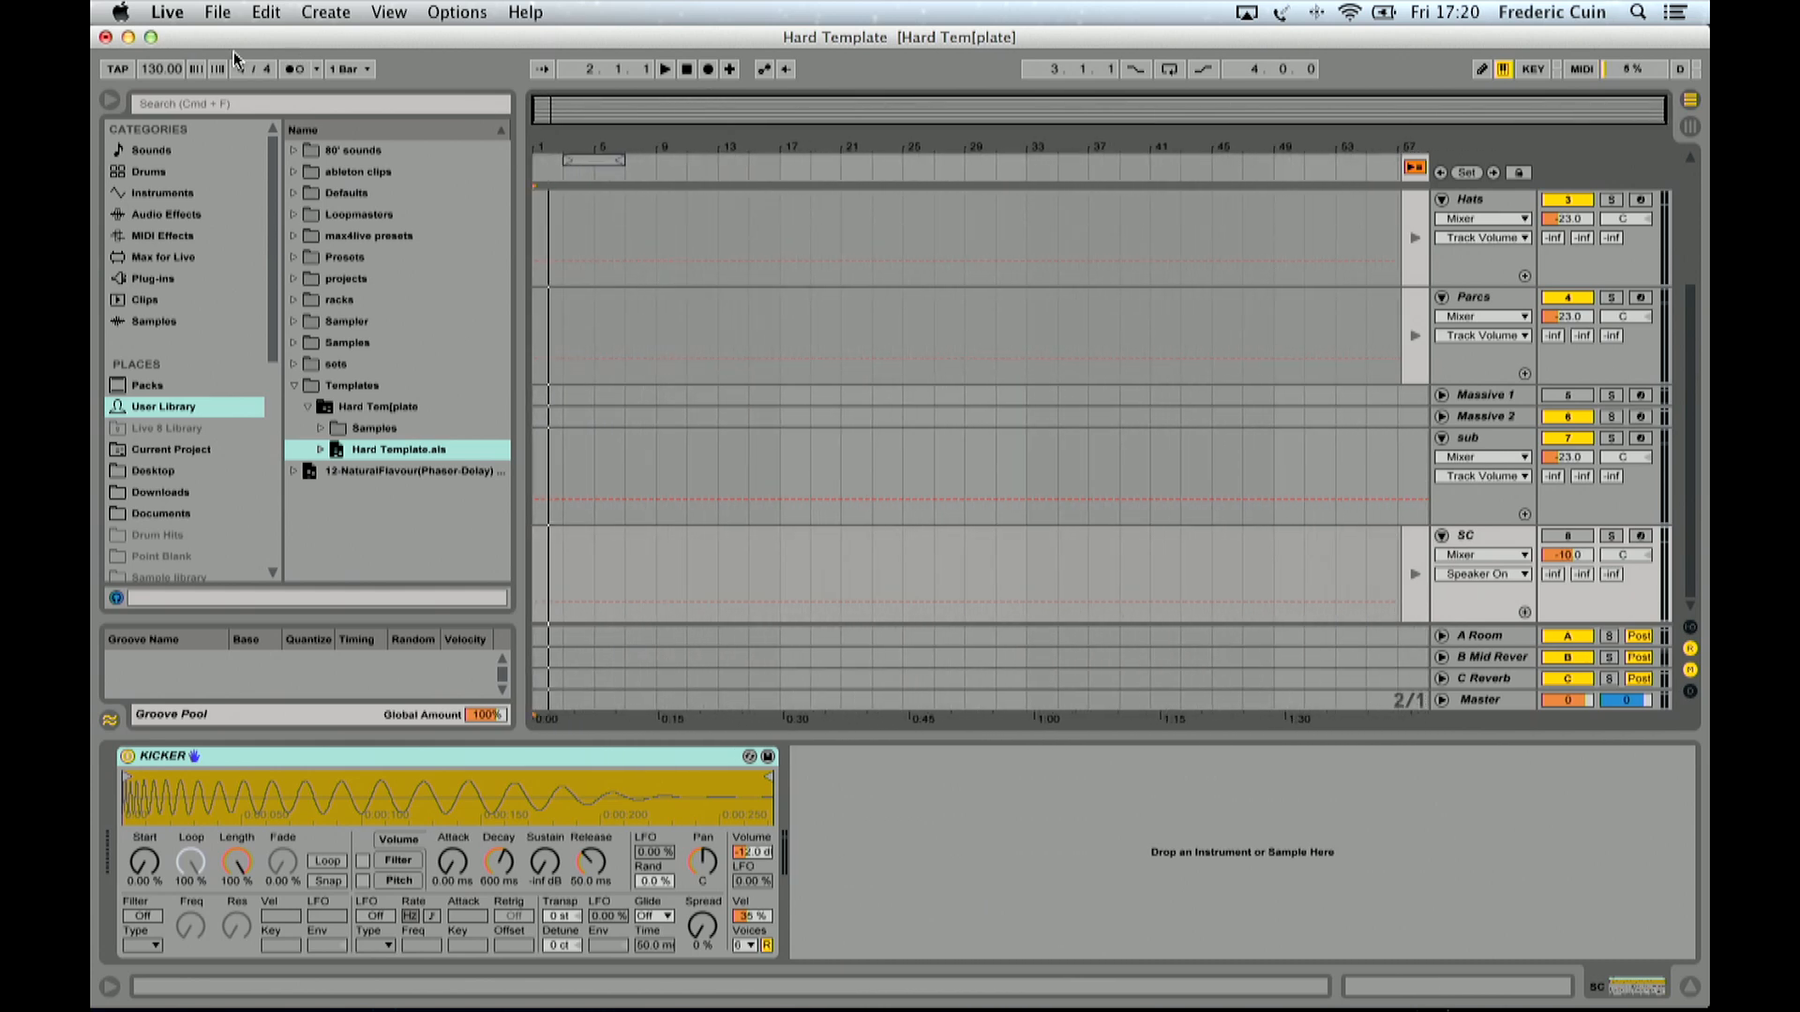
pyautogui.click(109, 102)
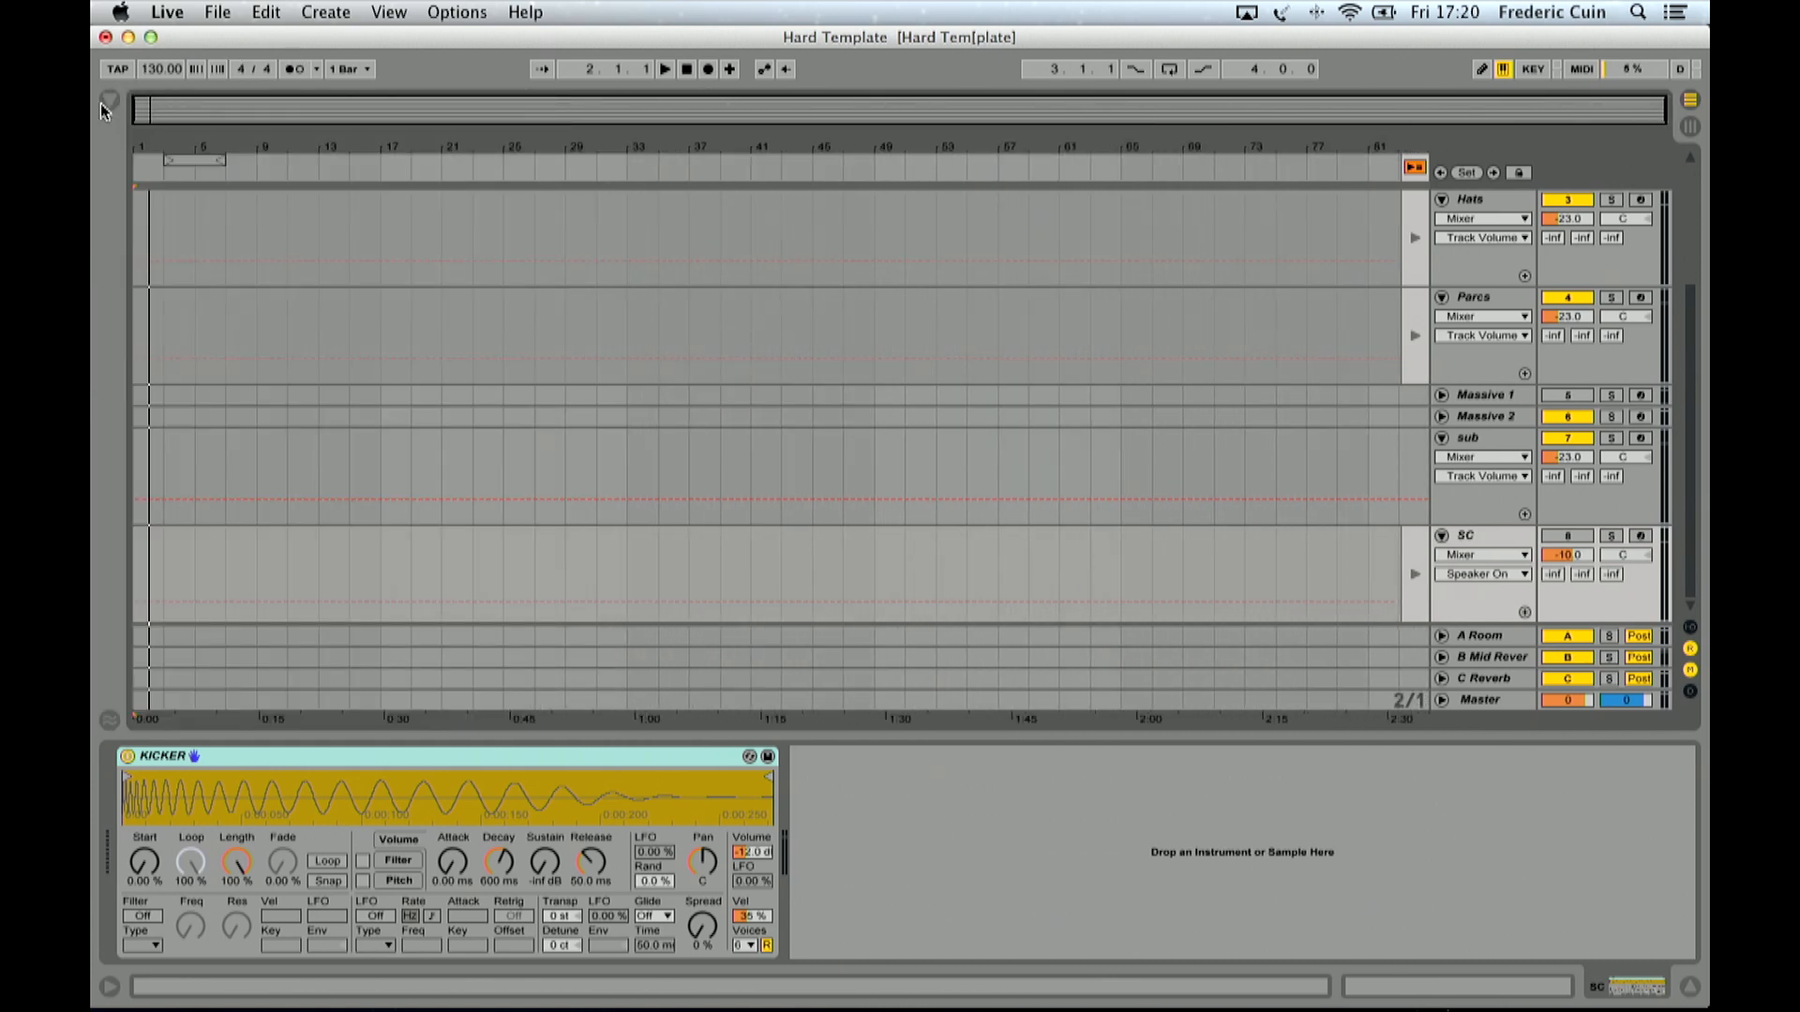
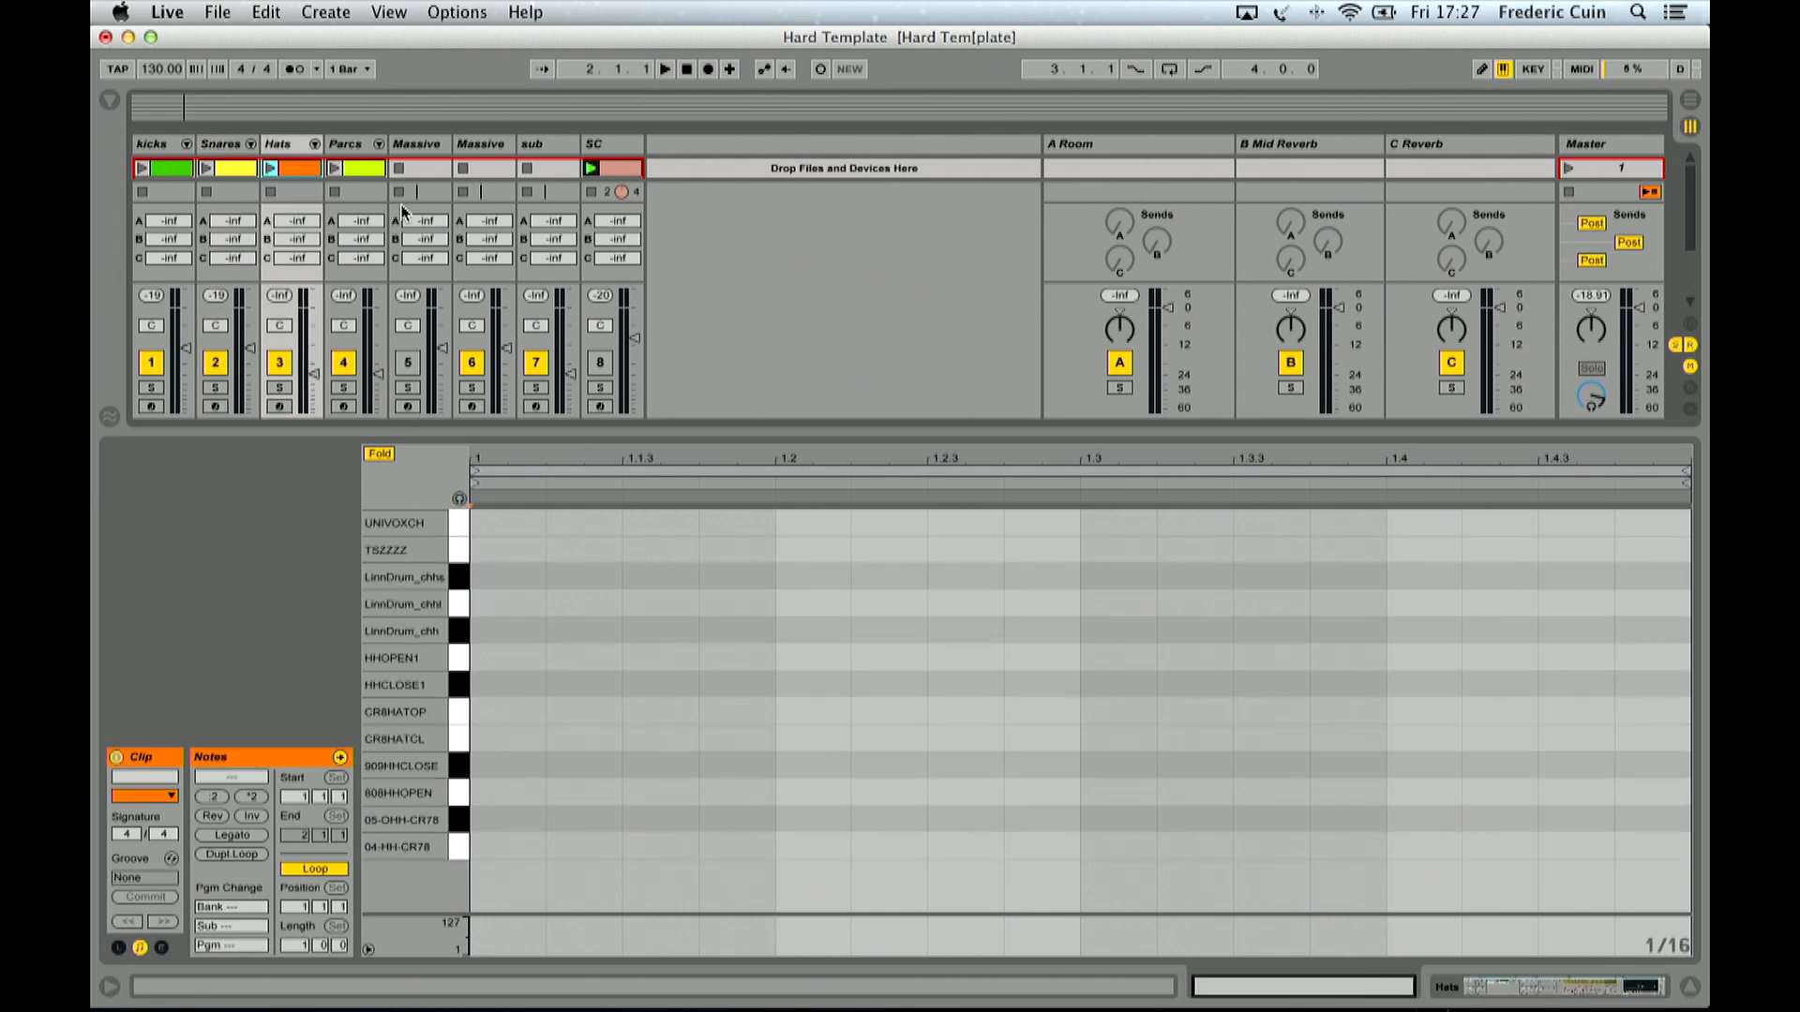
# Step: Reduce the height of the Hats clip's detail view to reveal all eight scenes in the Session View
pyautogui.moveTo(285, 431); pyautogui.dragTo(286, 573)
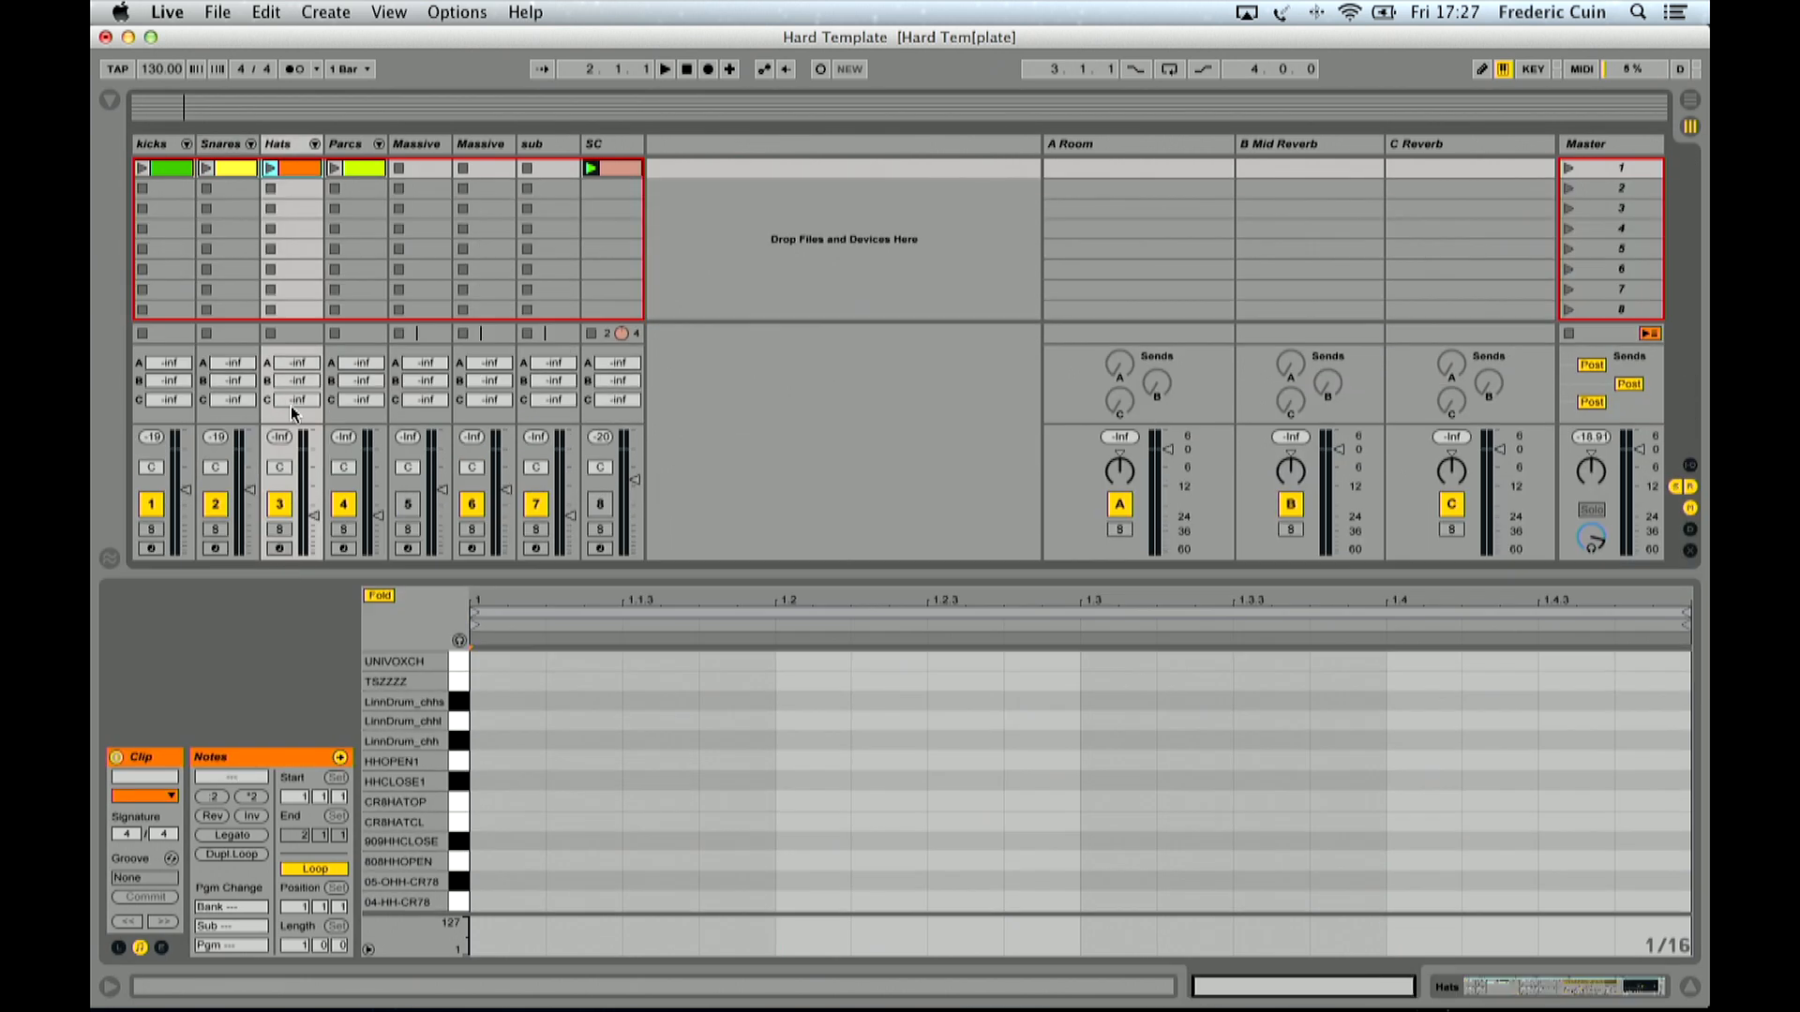
# Step: Launch scene 1 and display the macro controls of the kicks track's rack
pyautogui.click(1572, 171)
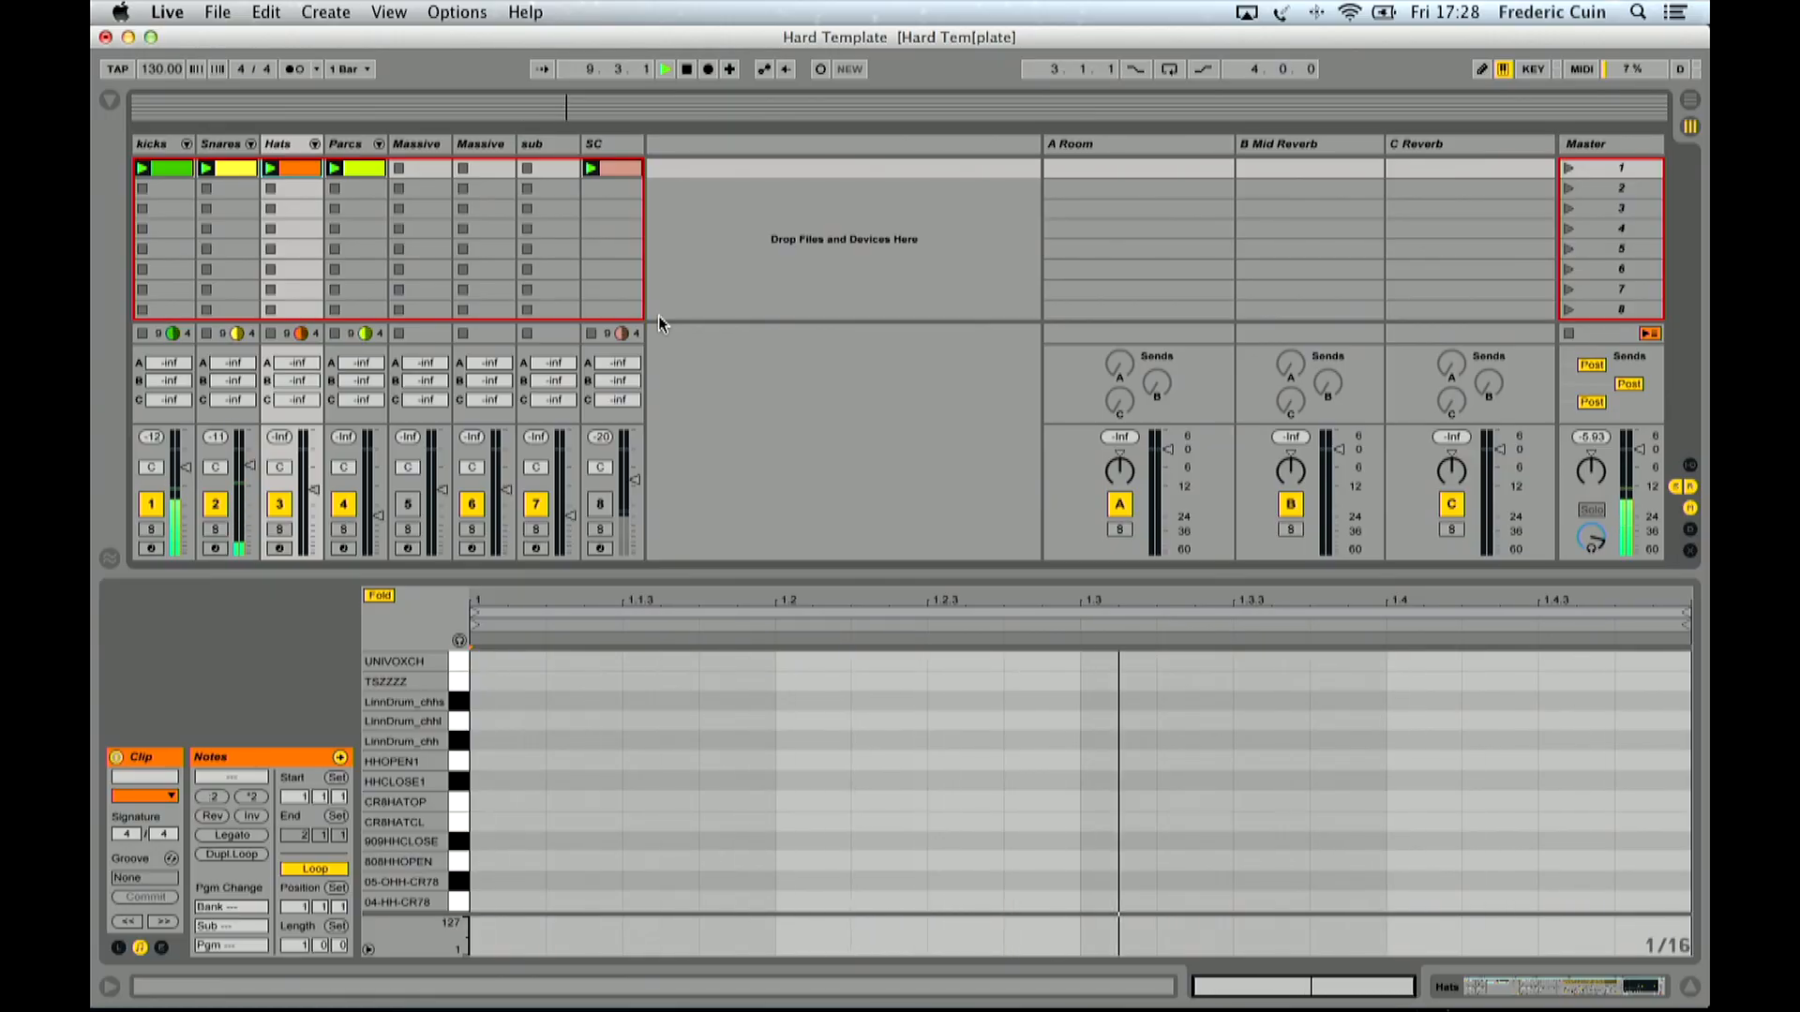
pyautogui.click(161, 145)
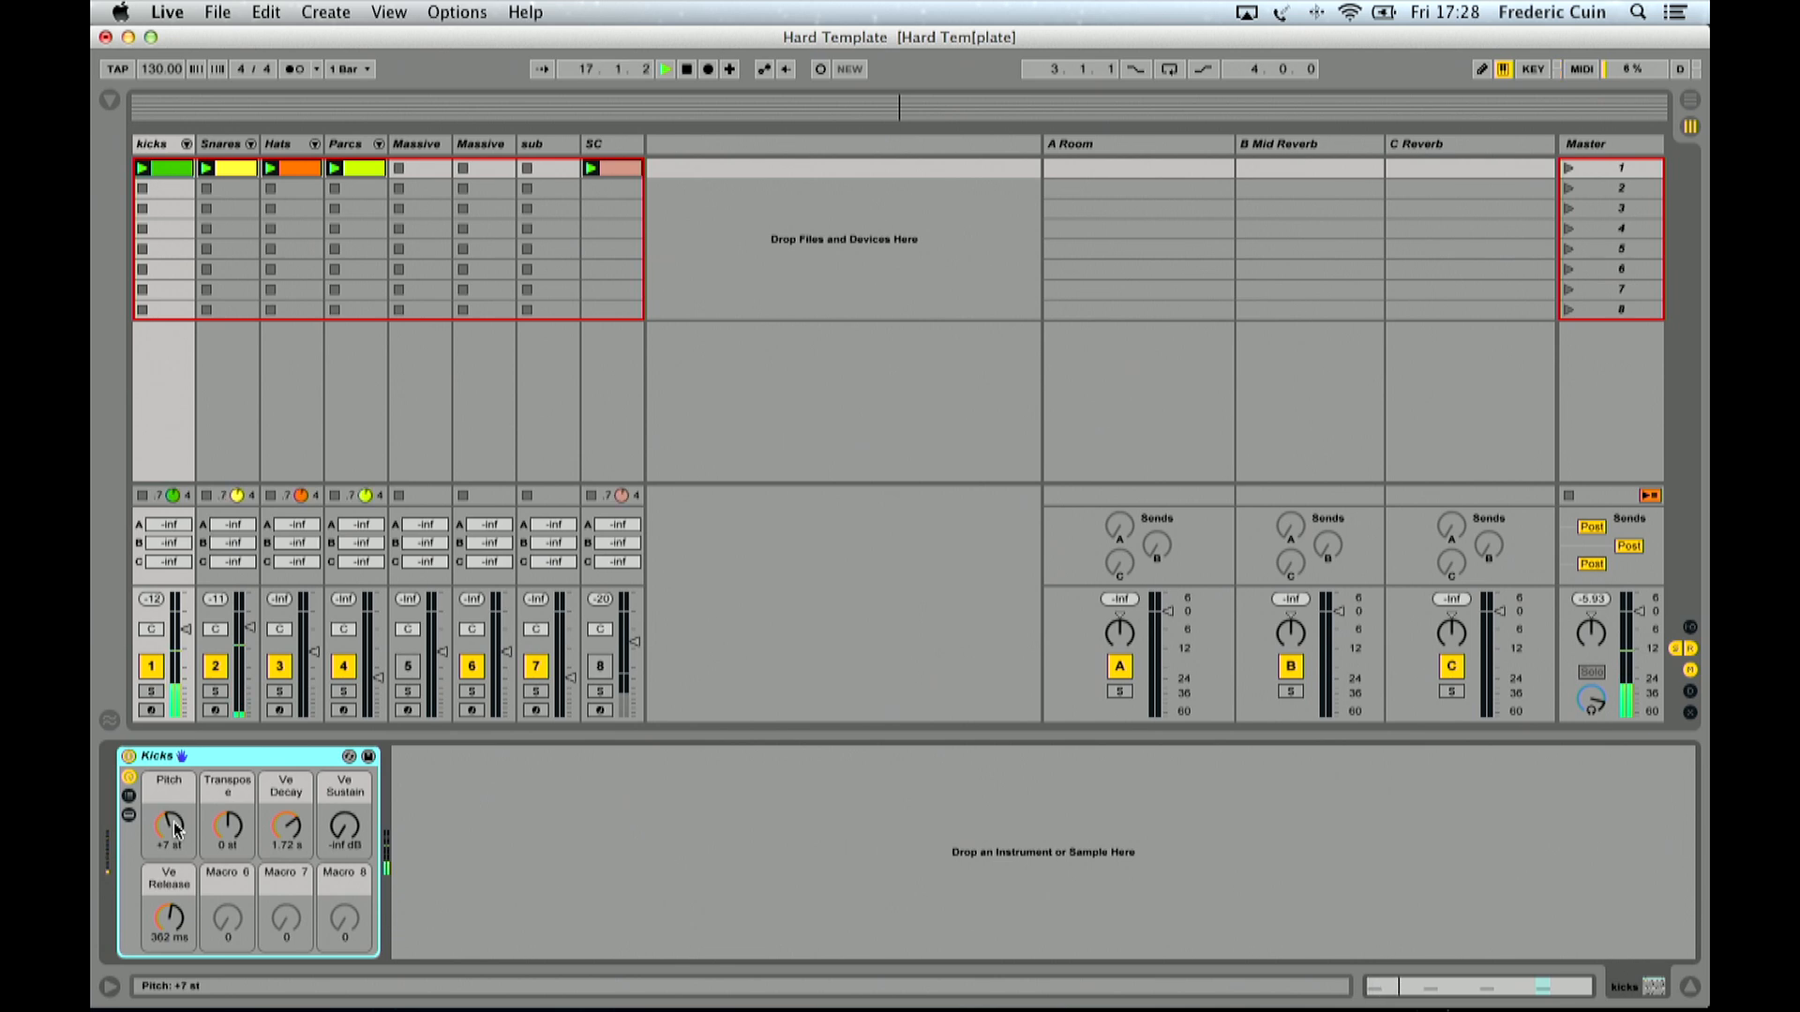
pyautogui.scroll(5, 173, 828)
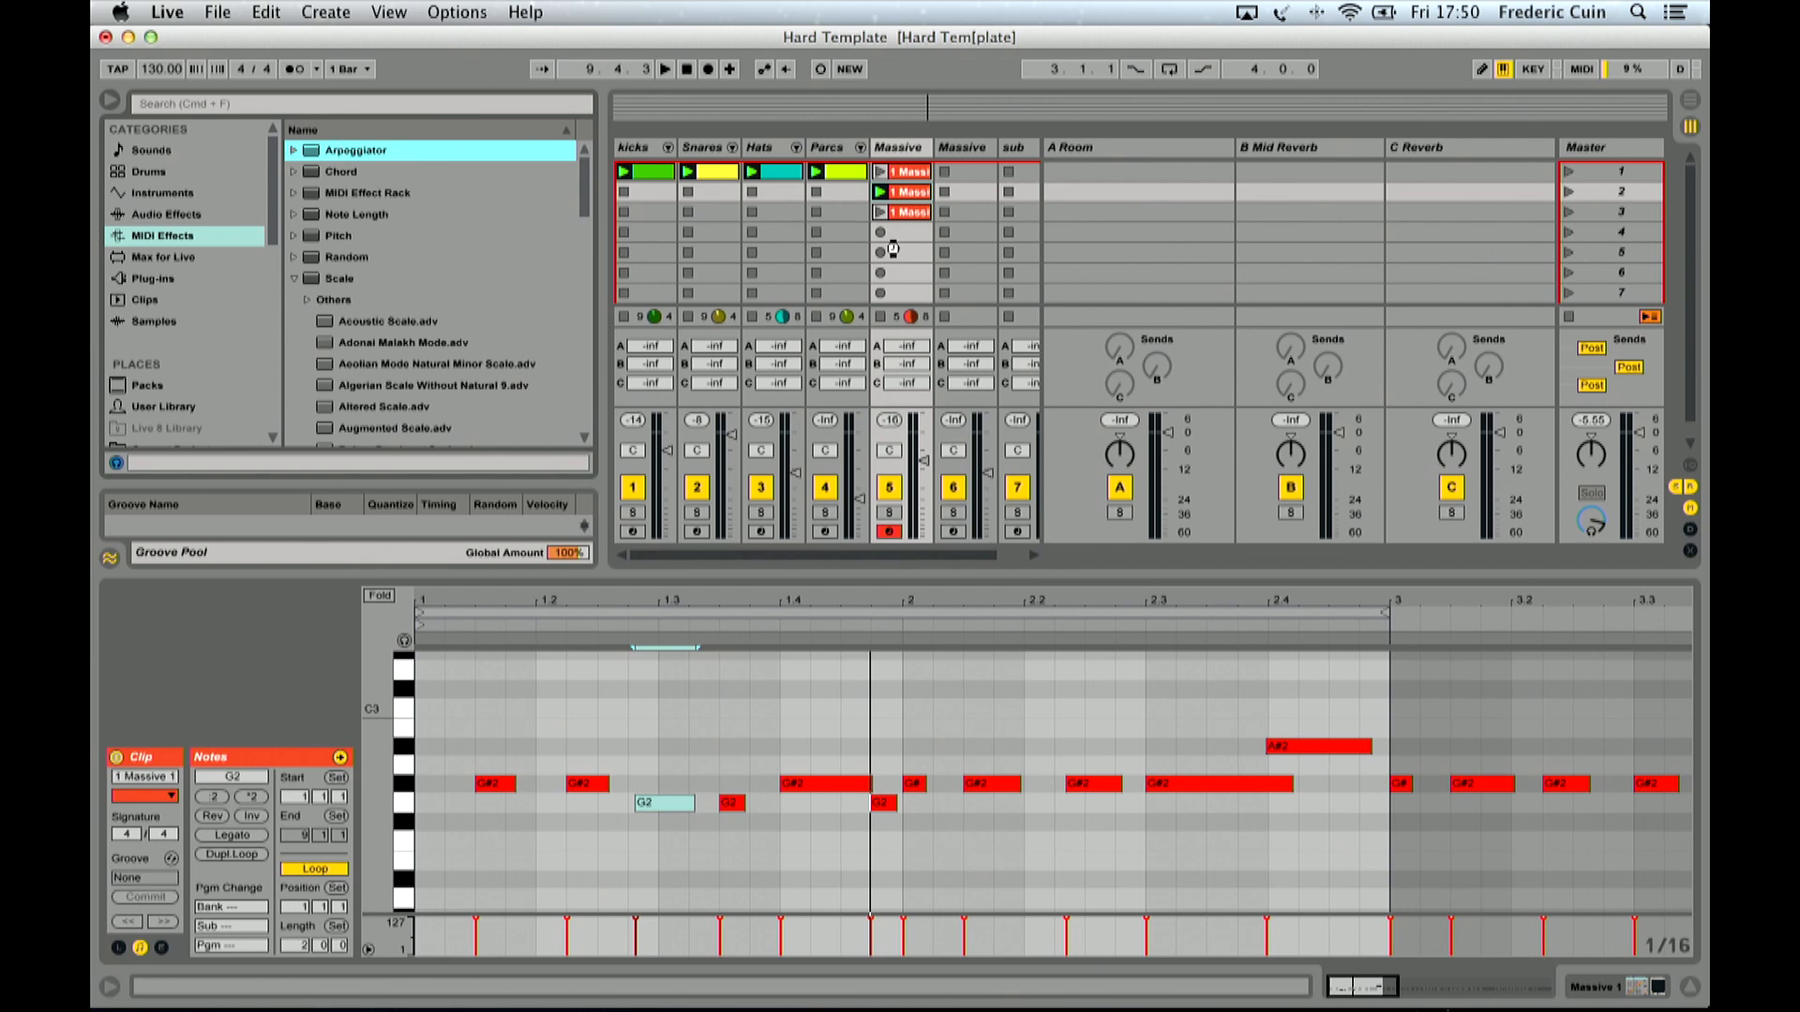
# Step: Reorder the first Massive track's MIDI effects so the Arpeggiator comes before the Gipsy Scale
pyautogui.click(892, 251)
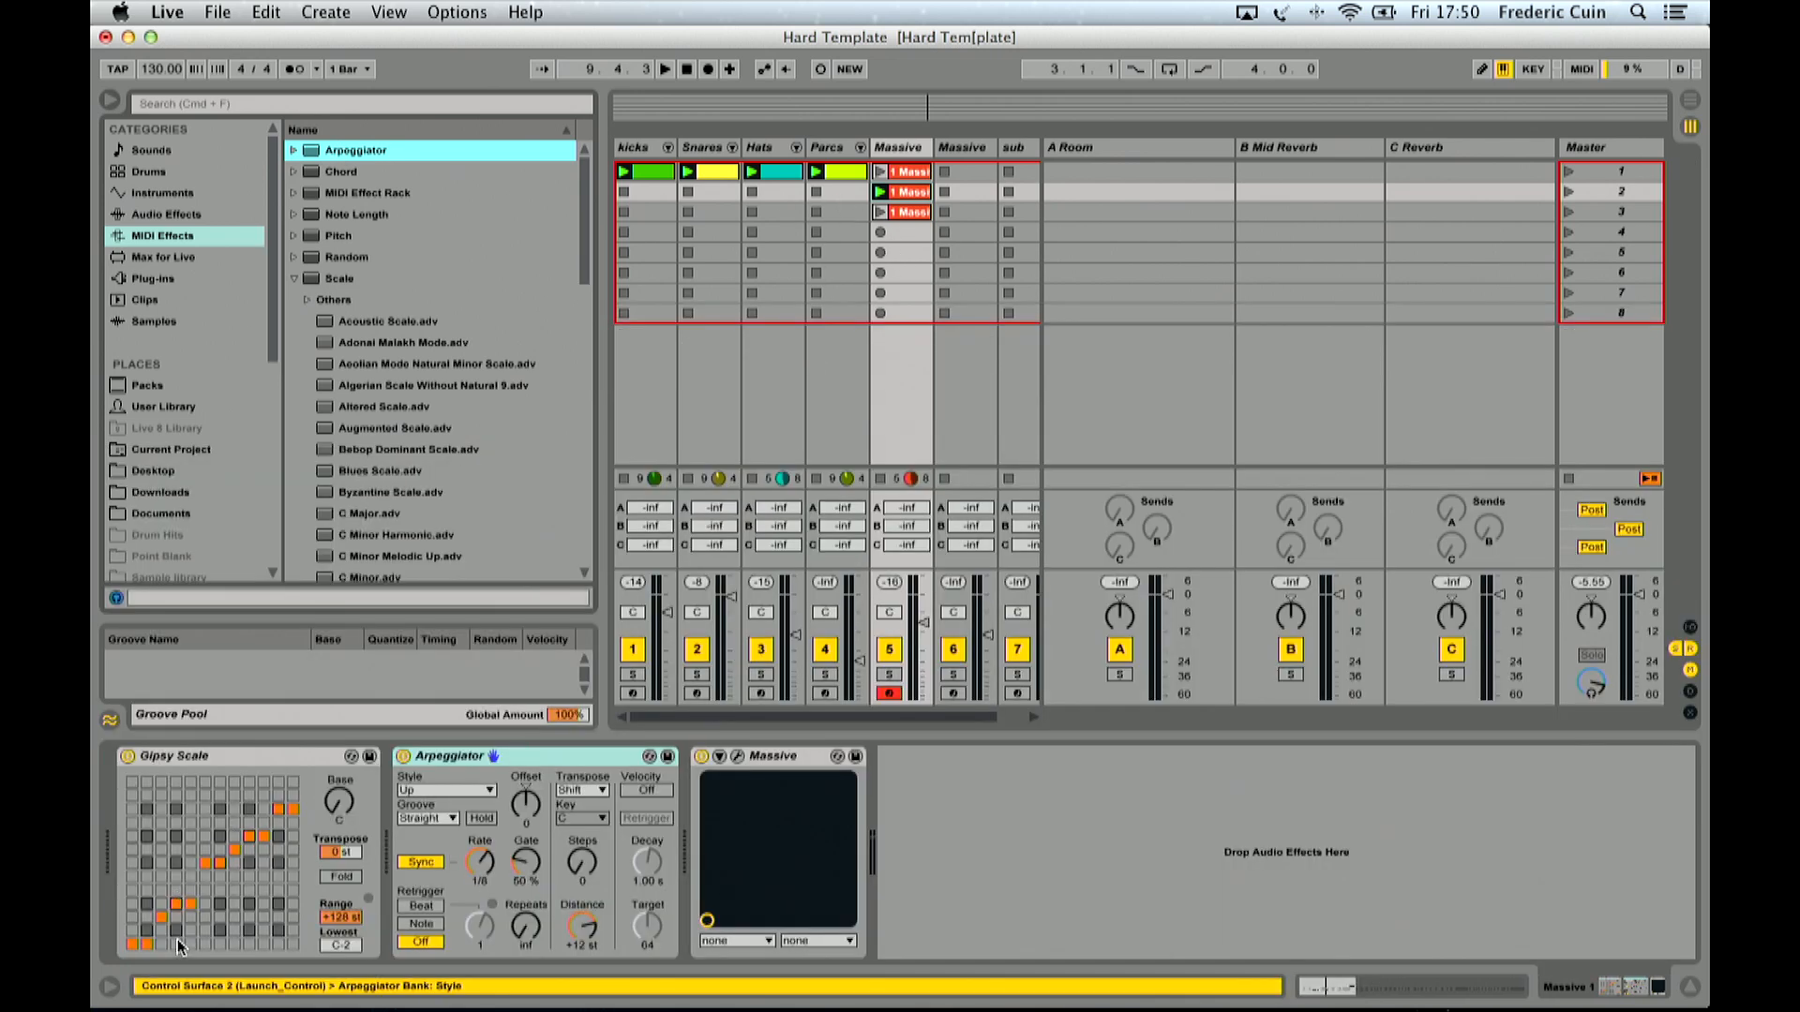
pyautogui.click(259, 761)
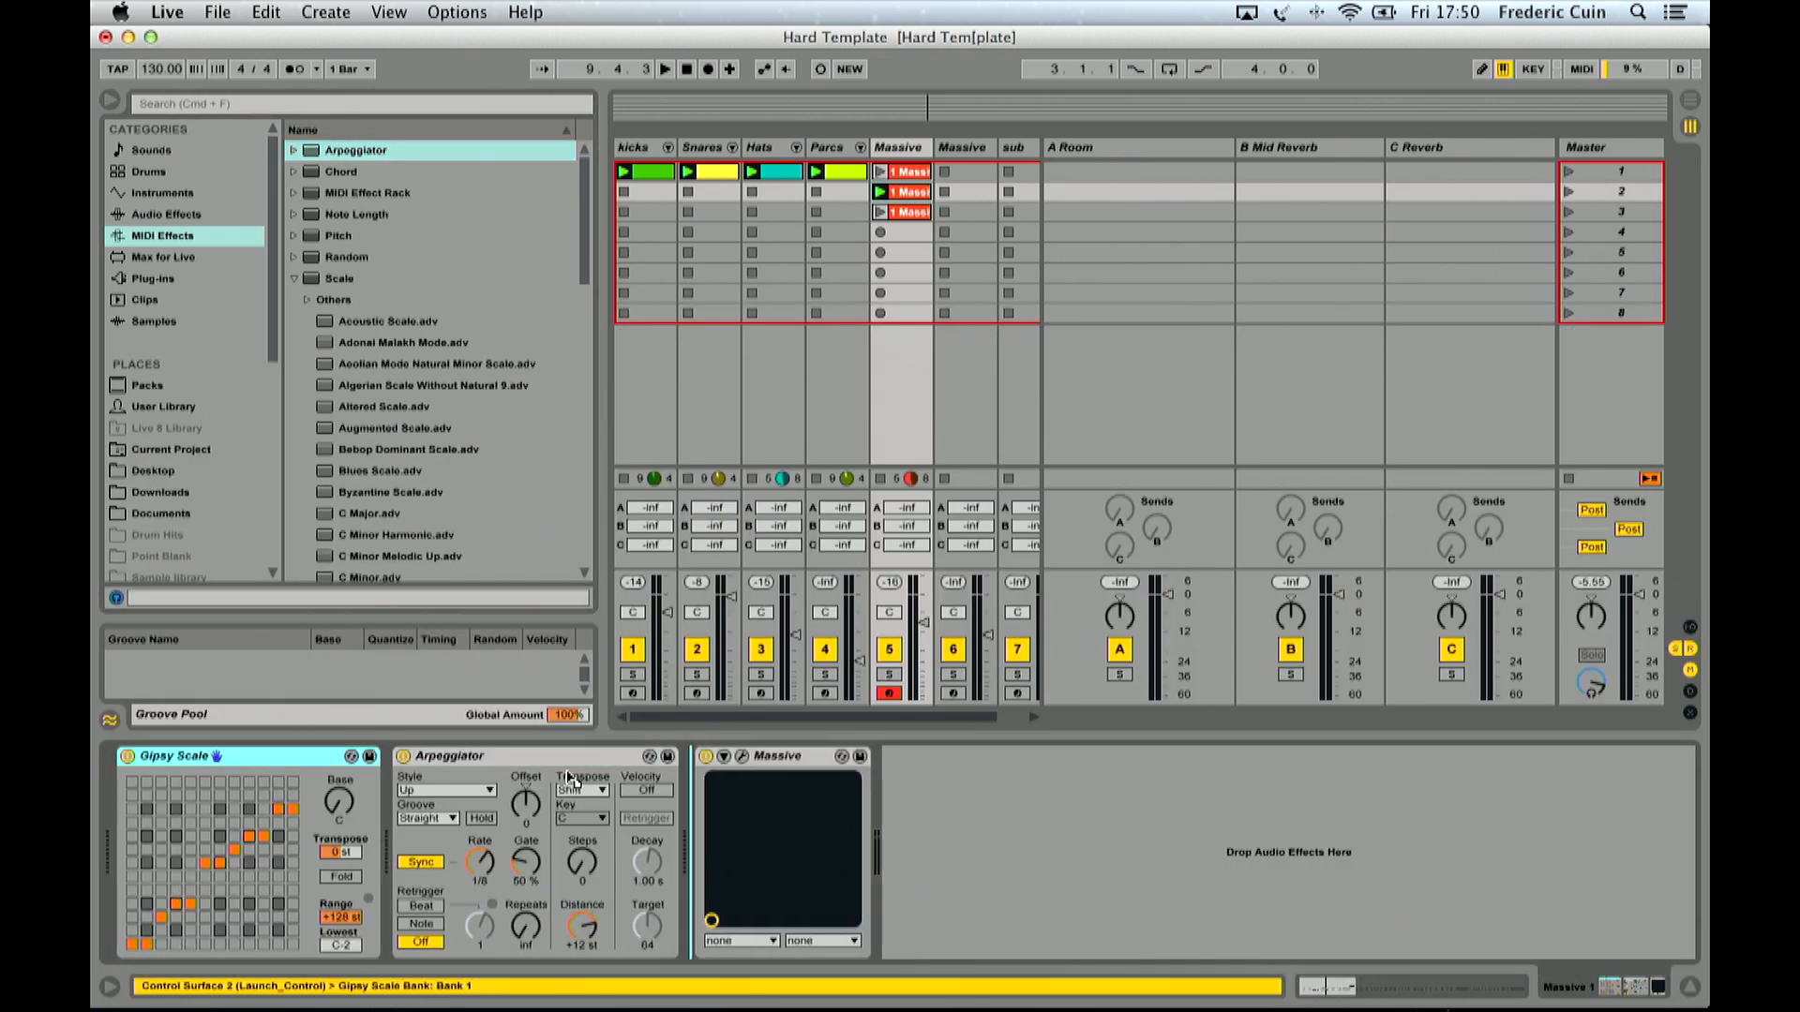
pyautogui.moveTo(633, 775); pyautogui.dragTo(636, 780)
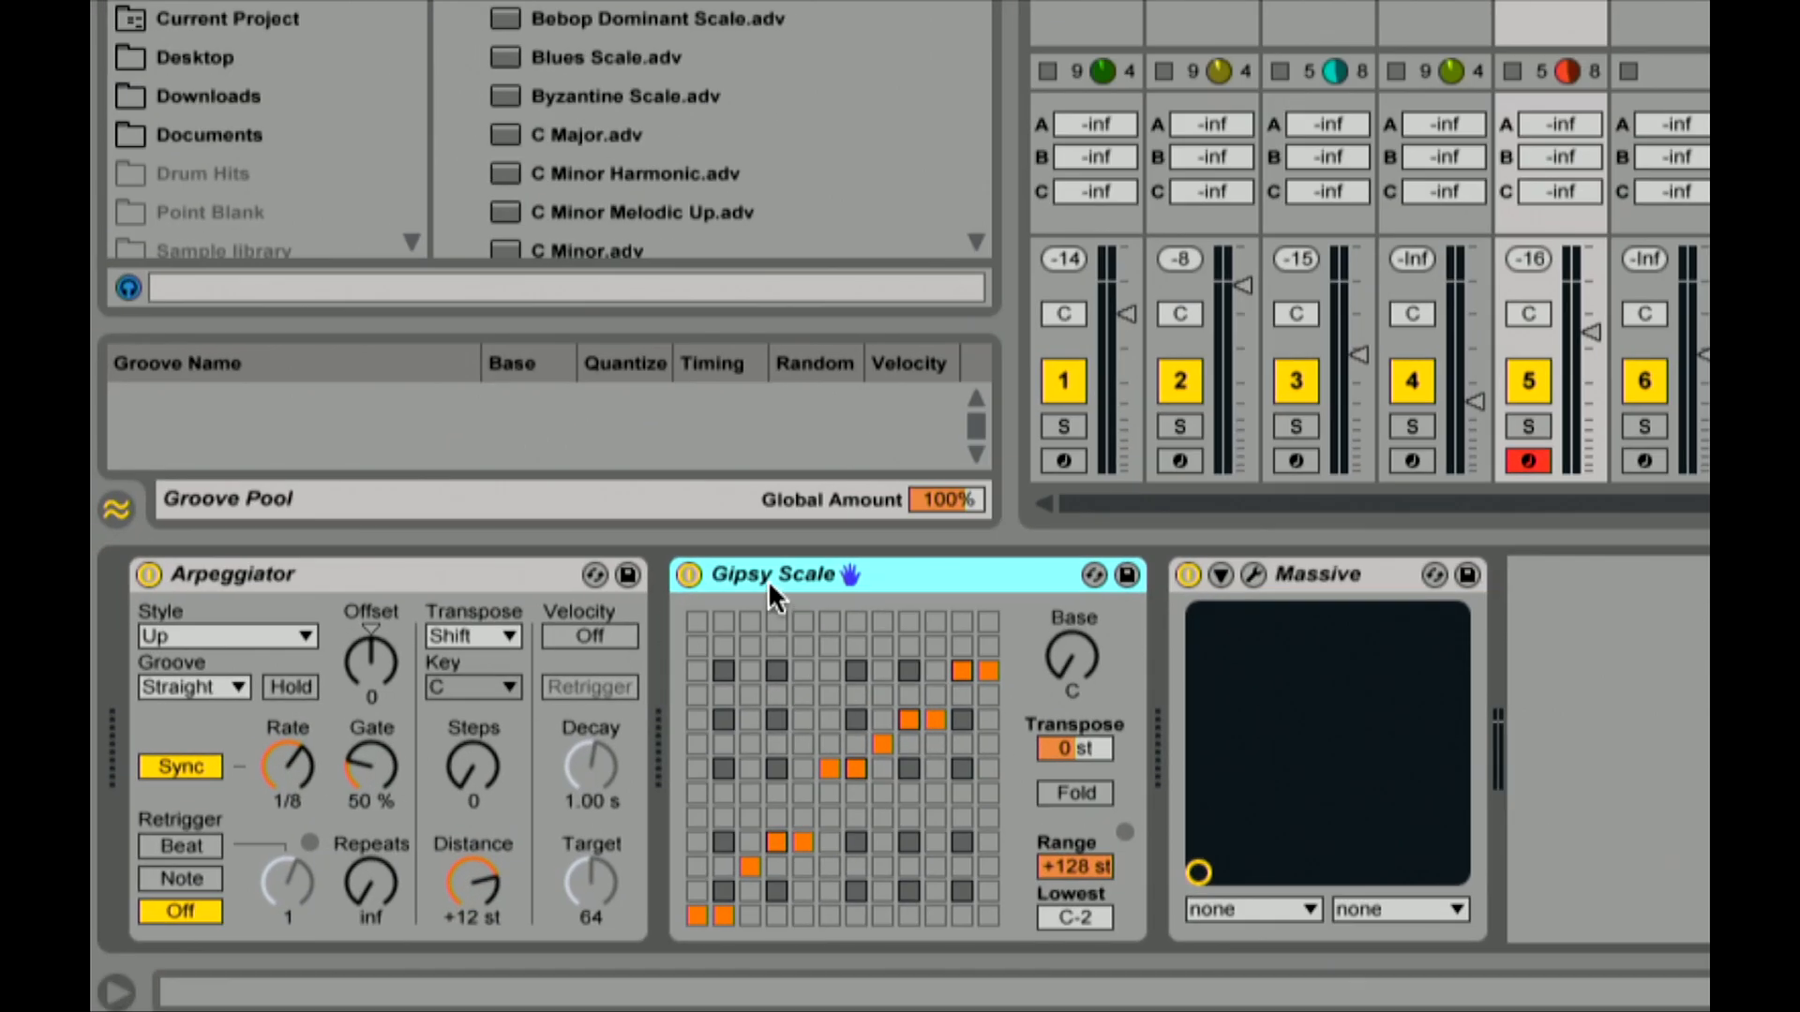
pyautogui.click(399, 572)
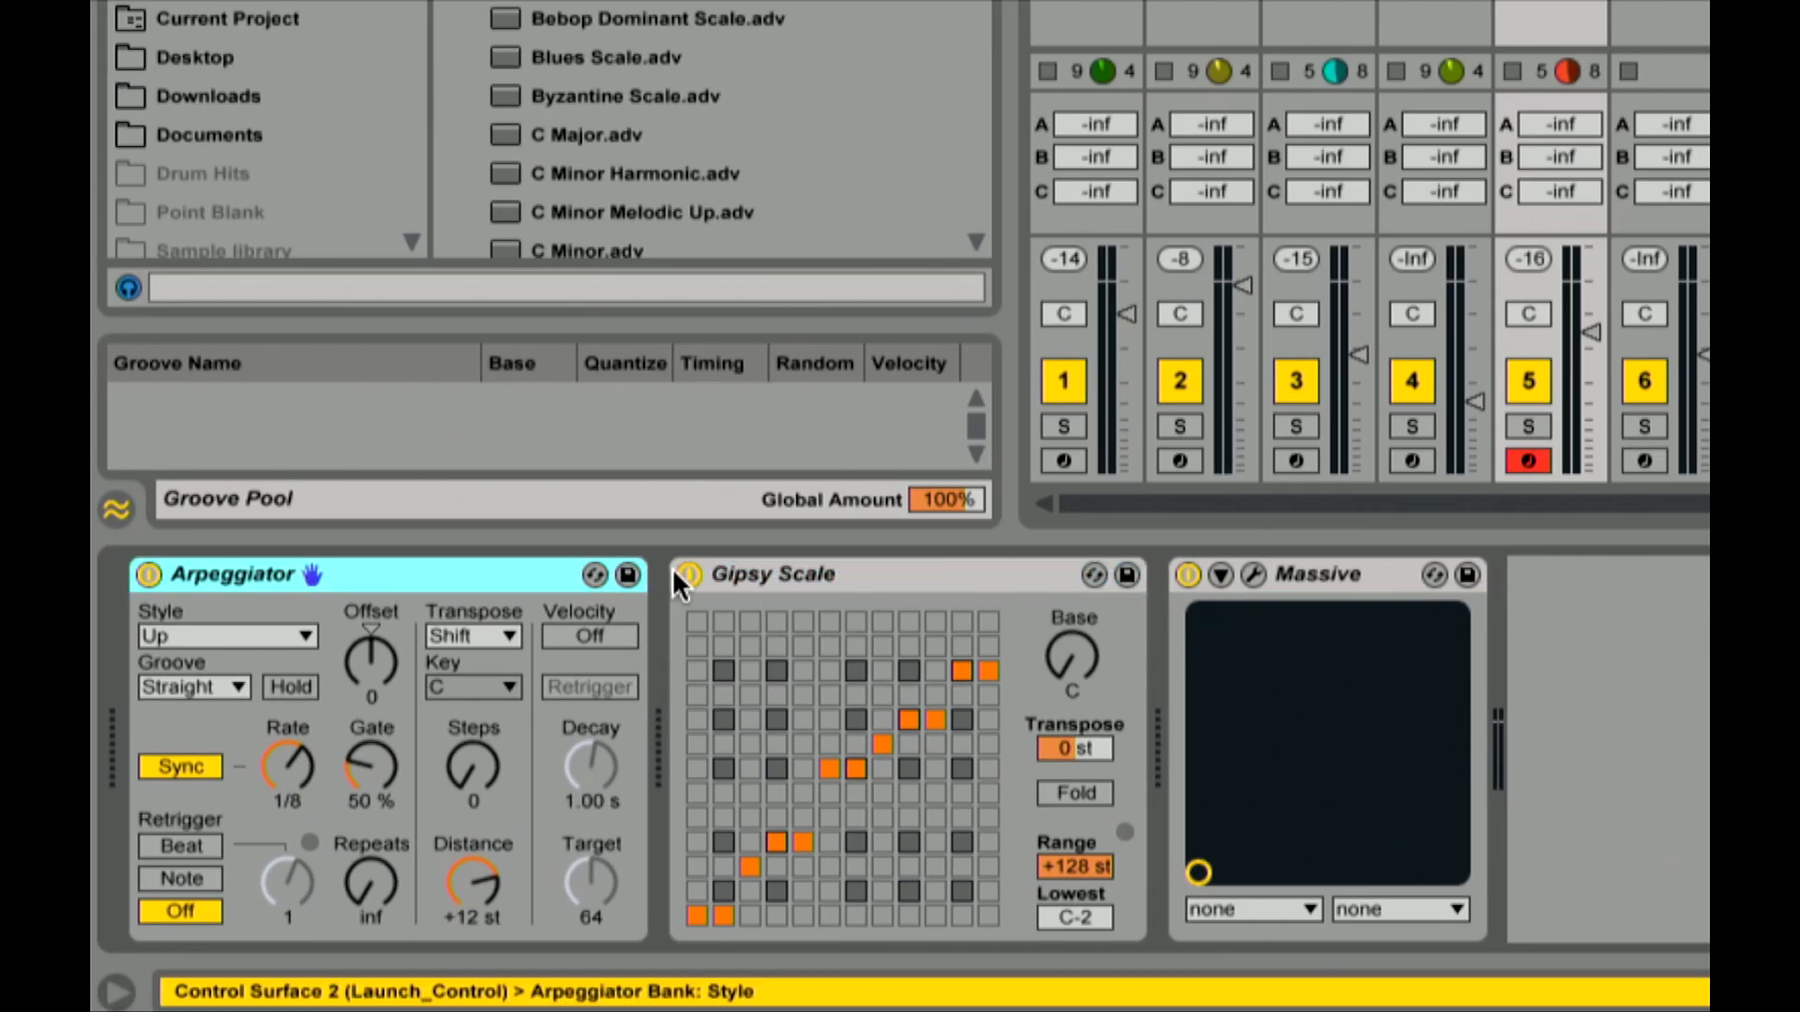
pyautogui.click(753, 576)
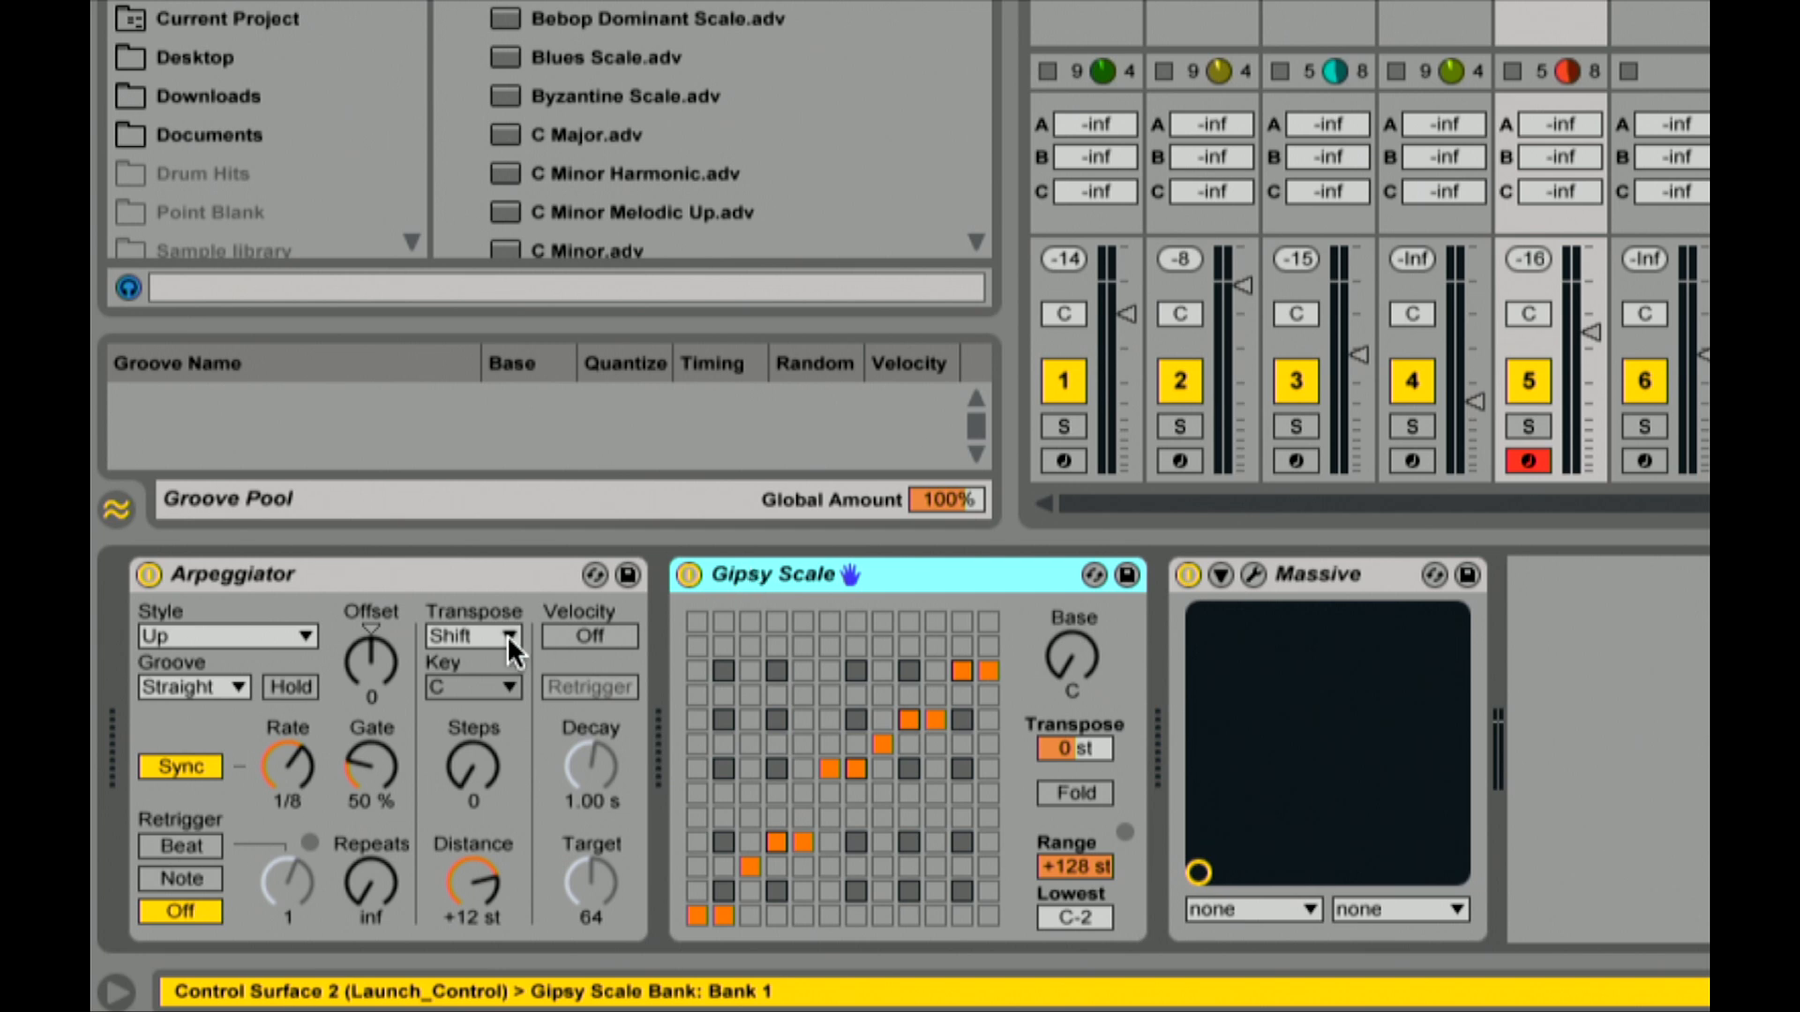
pyautogui.click(296, 754)
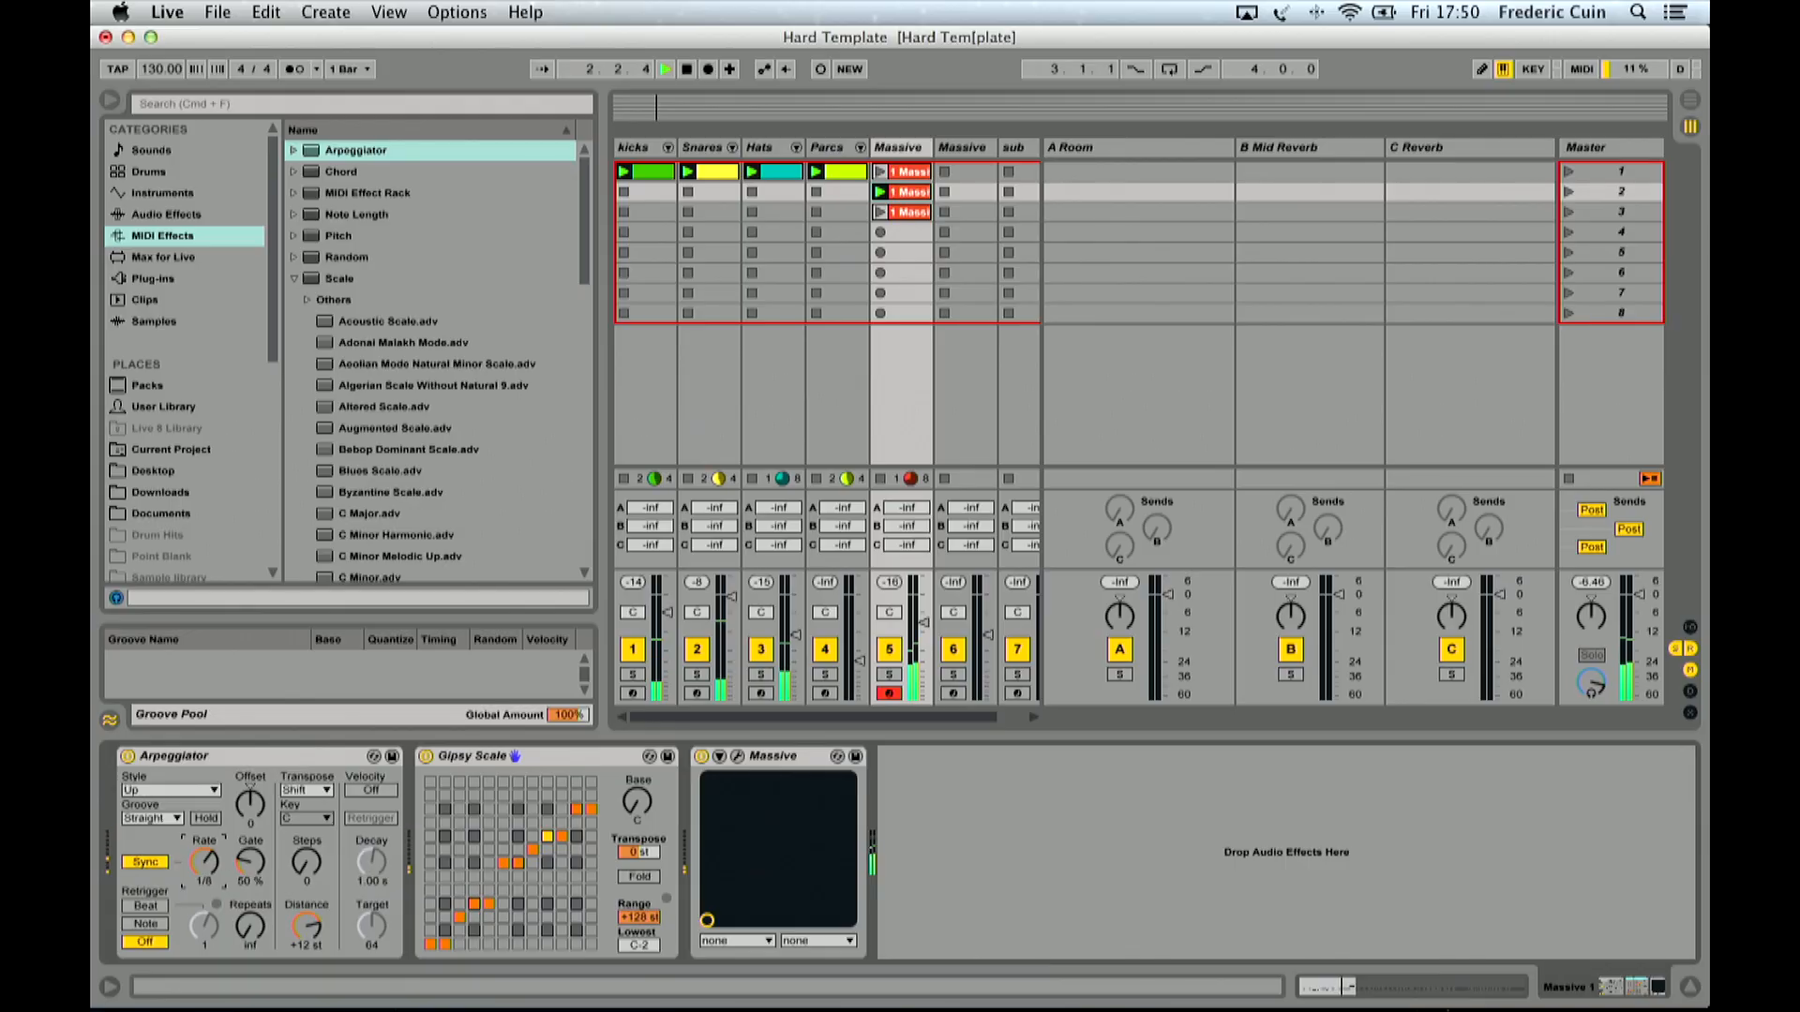
# Step: Hide the browser, solo the first Massive track and start playback
pyautogui.press('super+alt+b')
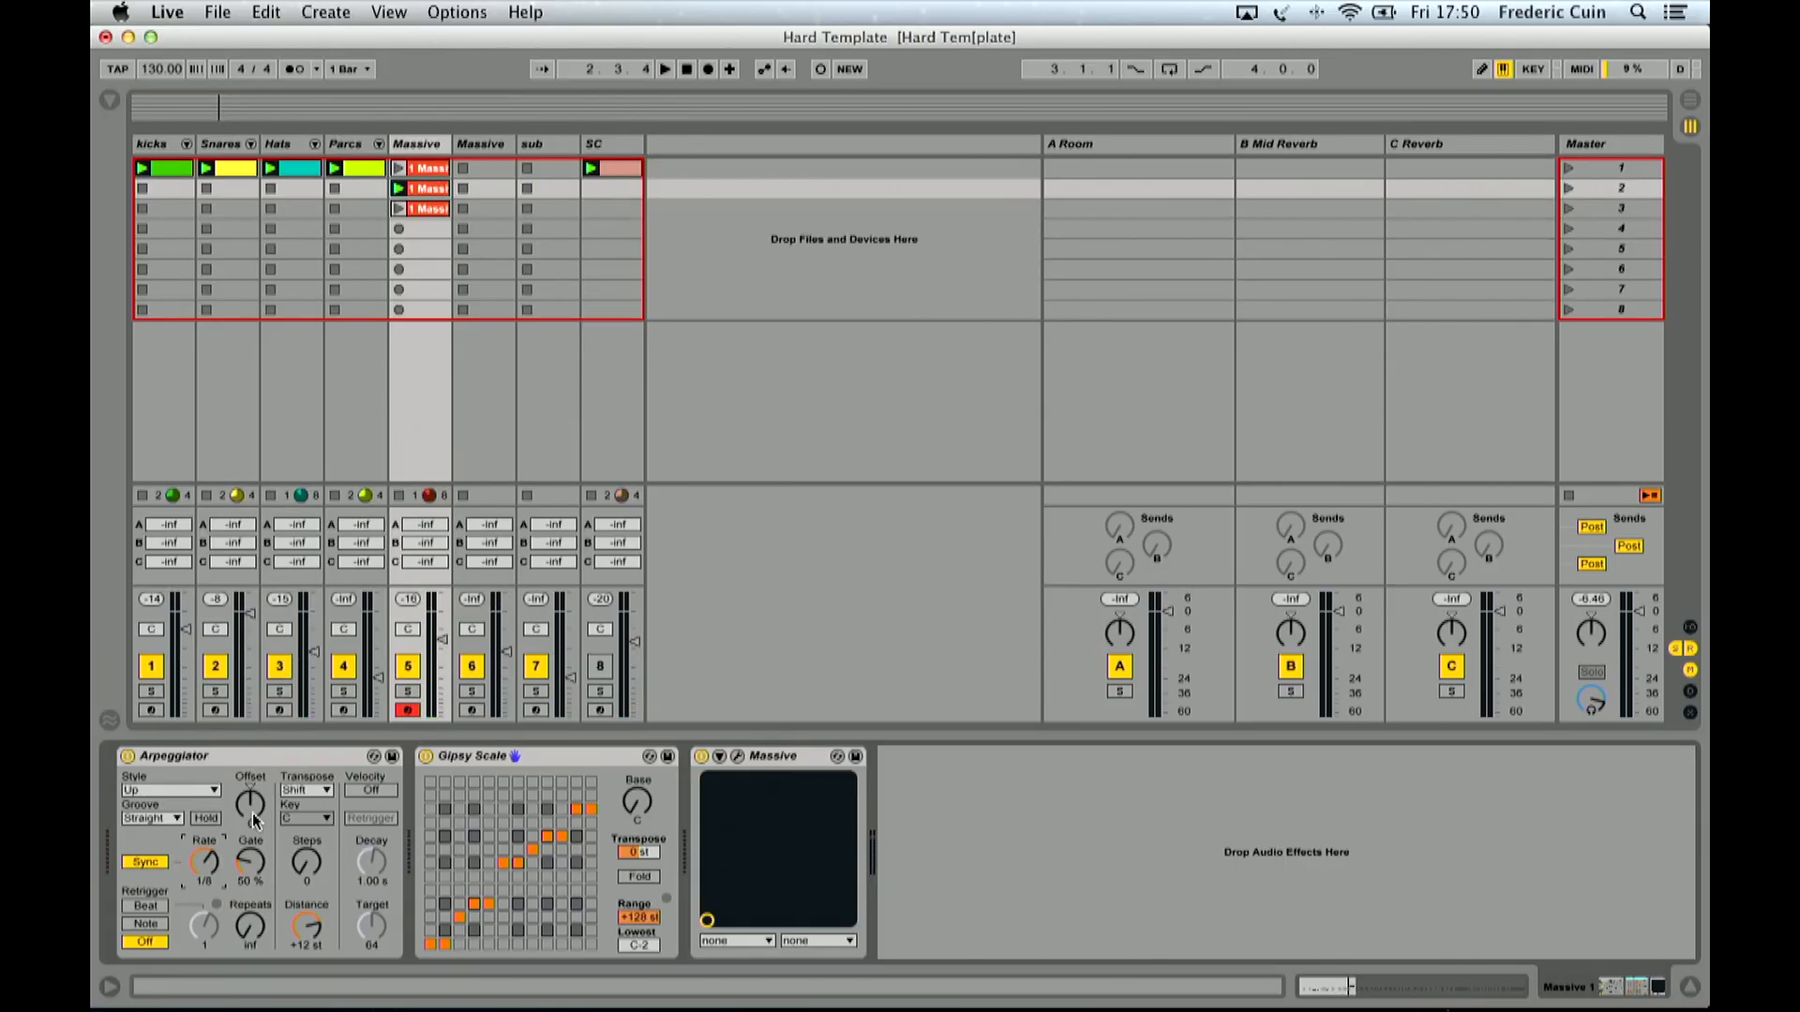
pyautogui.click(408, 691)
pyautogui.press('space')
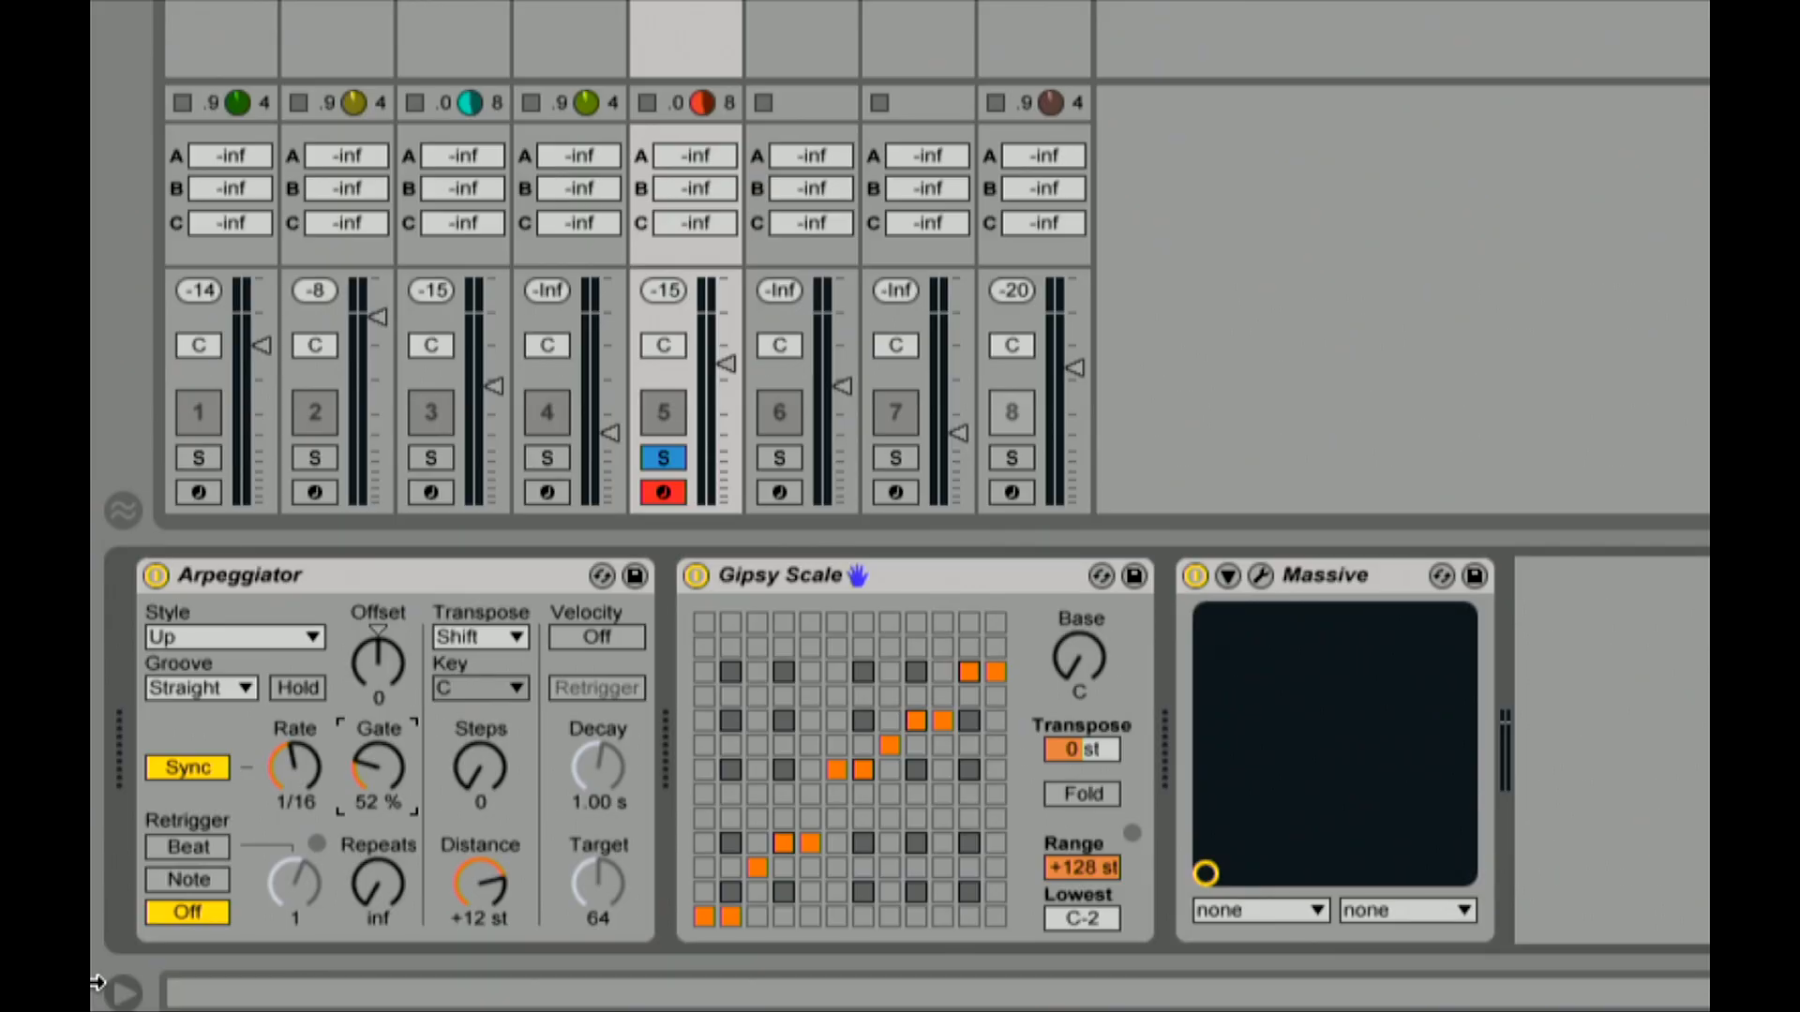
# Step: MIDI-map the Arpeggiator's Rate to CC 43 and Gate to CC 44, with the Rate mapping's minimum set to 1/16
pyautogui.hotkey('ctrl', 'm')
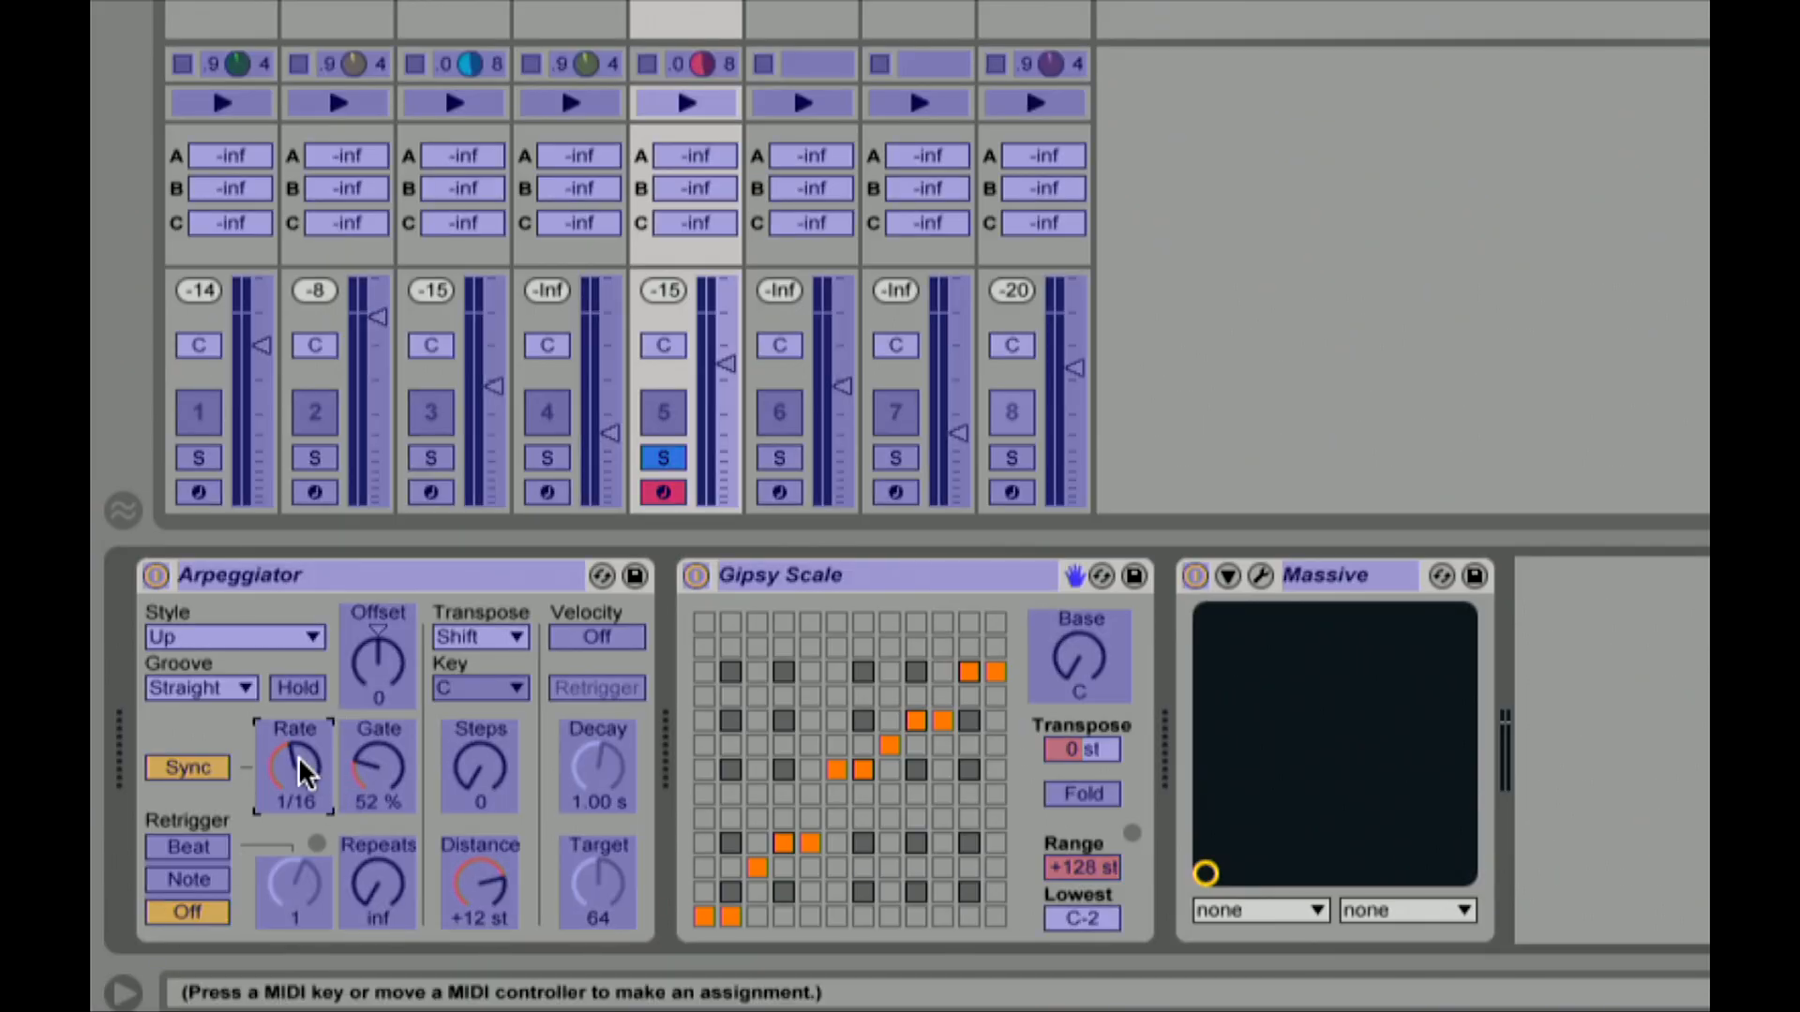
pyautogui.click(370, 761)
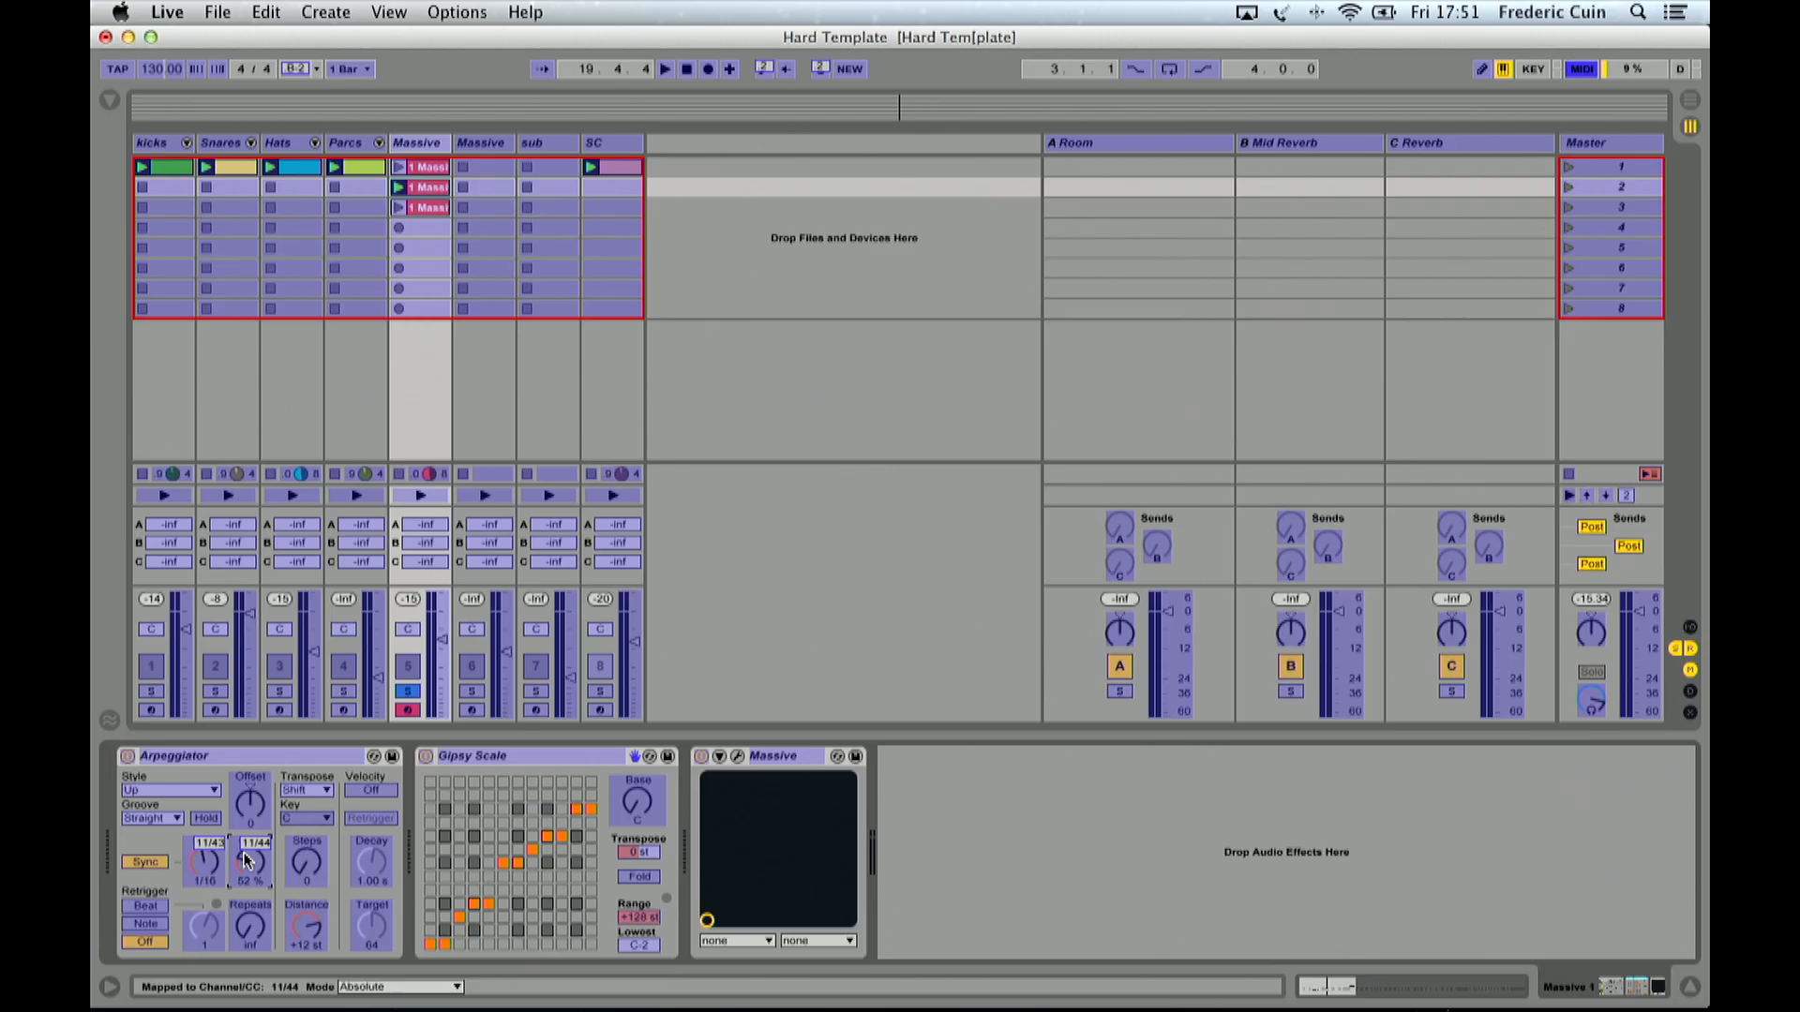
pyautogui.press('super+alt+b')
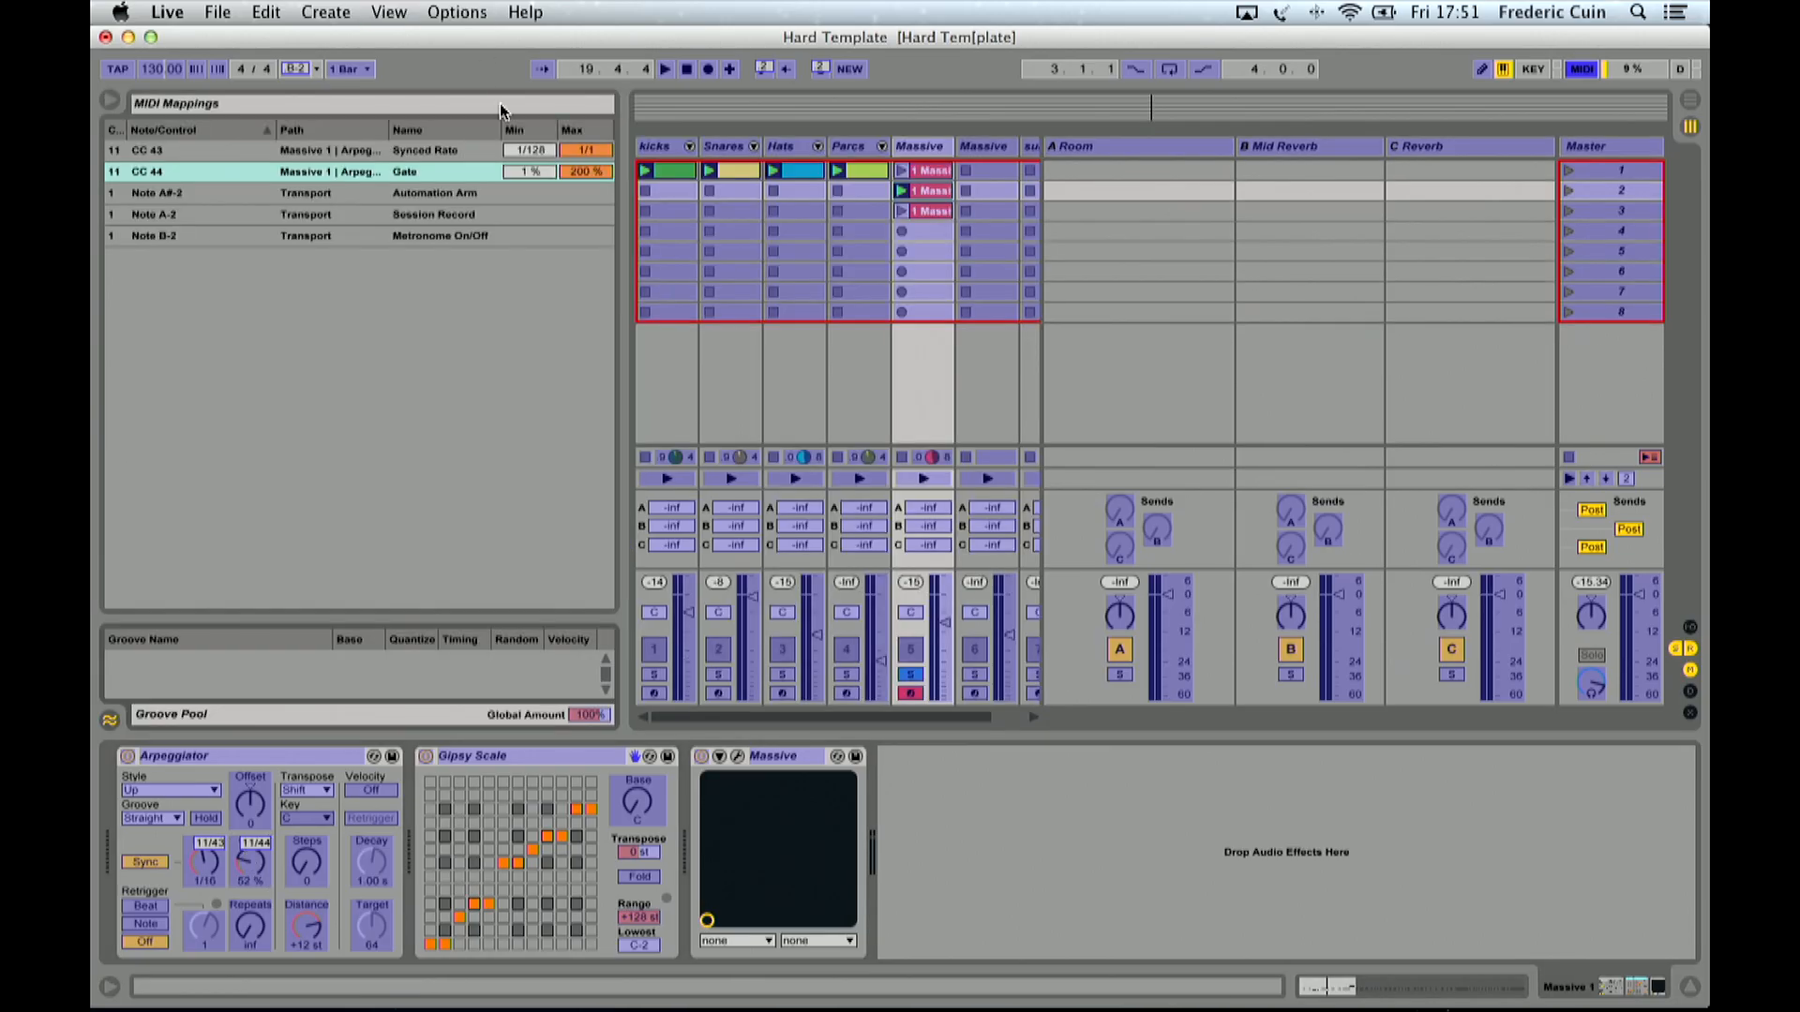
pyautogui.click(529, 150)
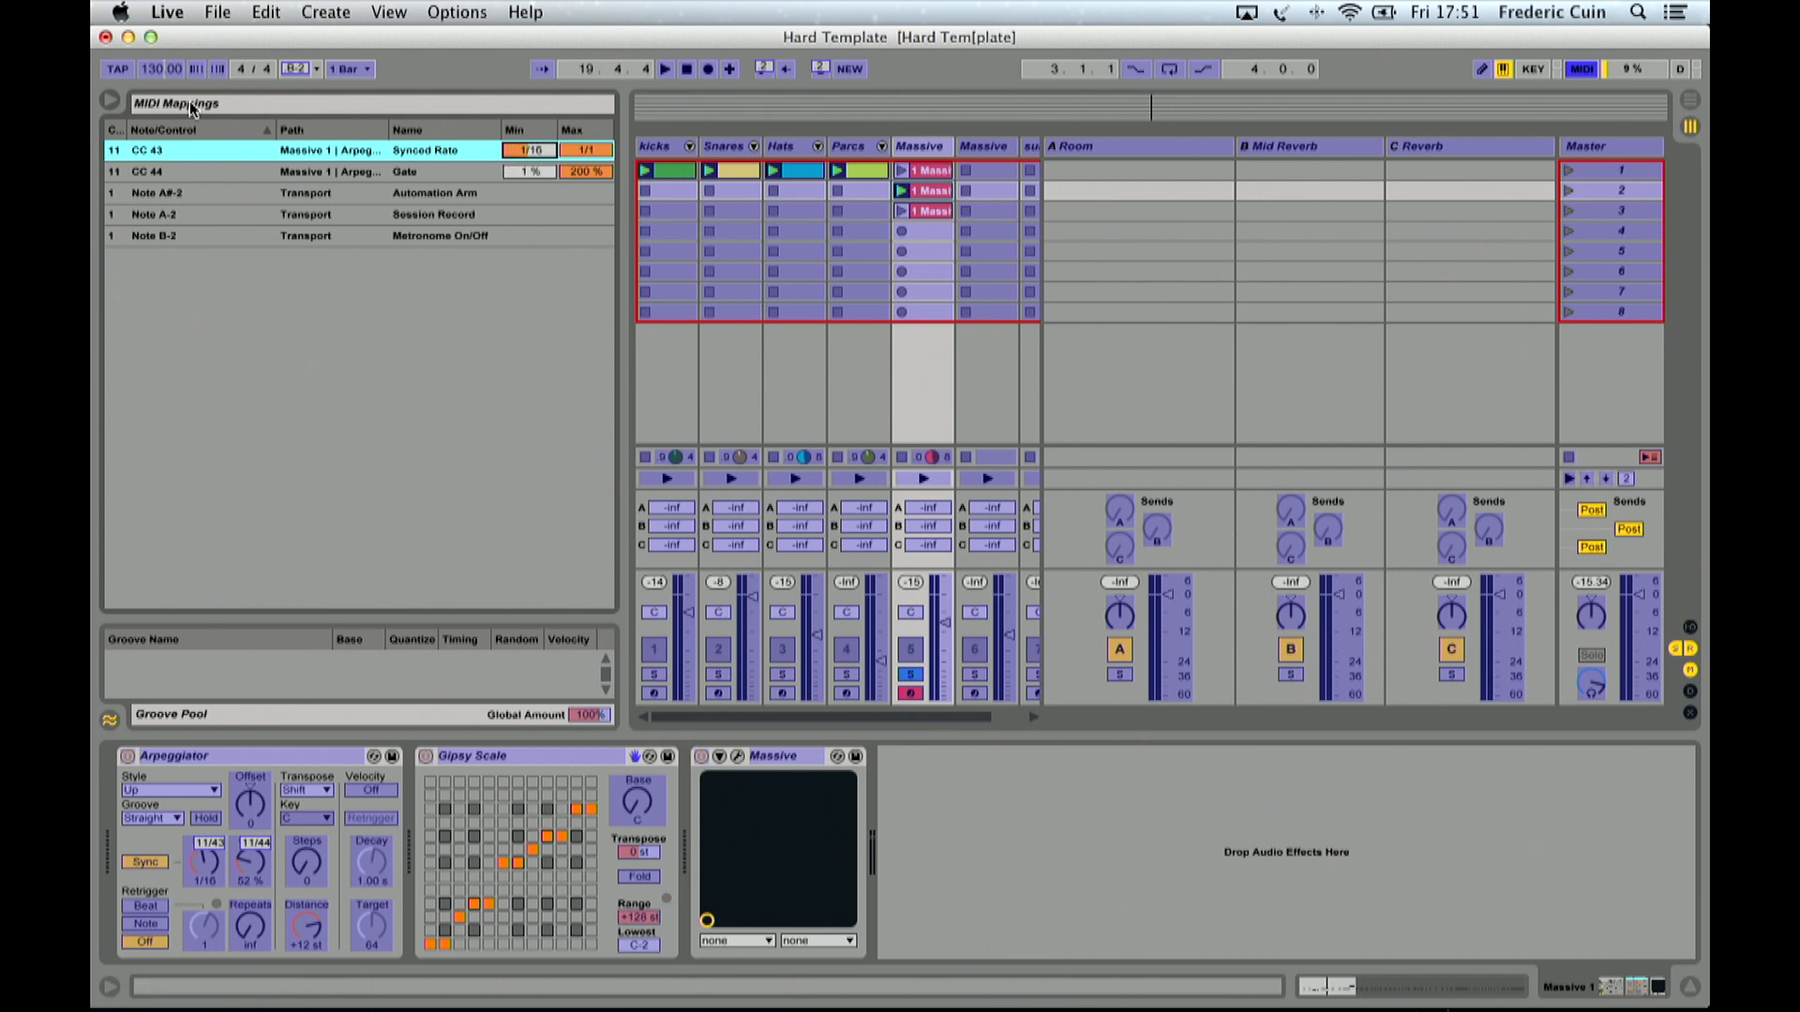
pyautogui.press('super+m')
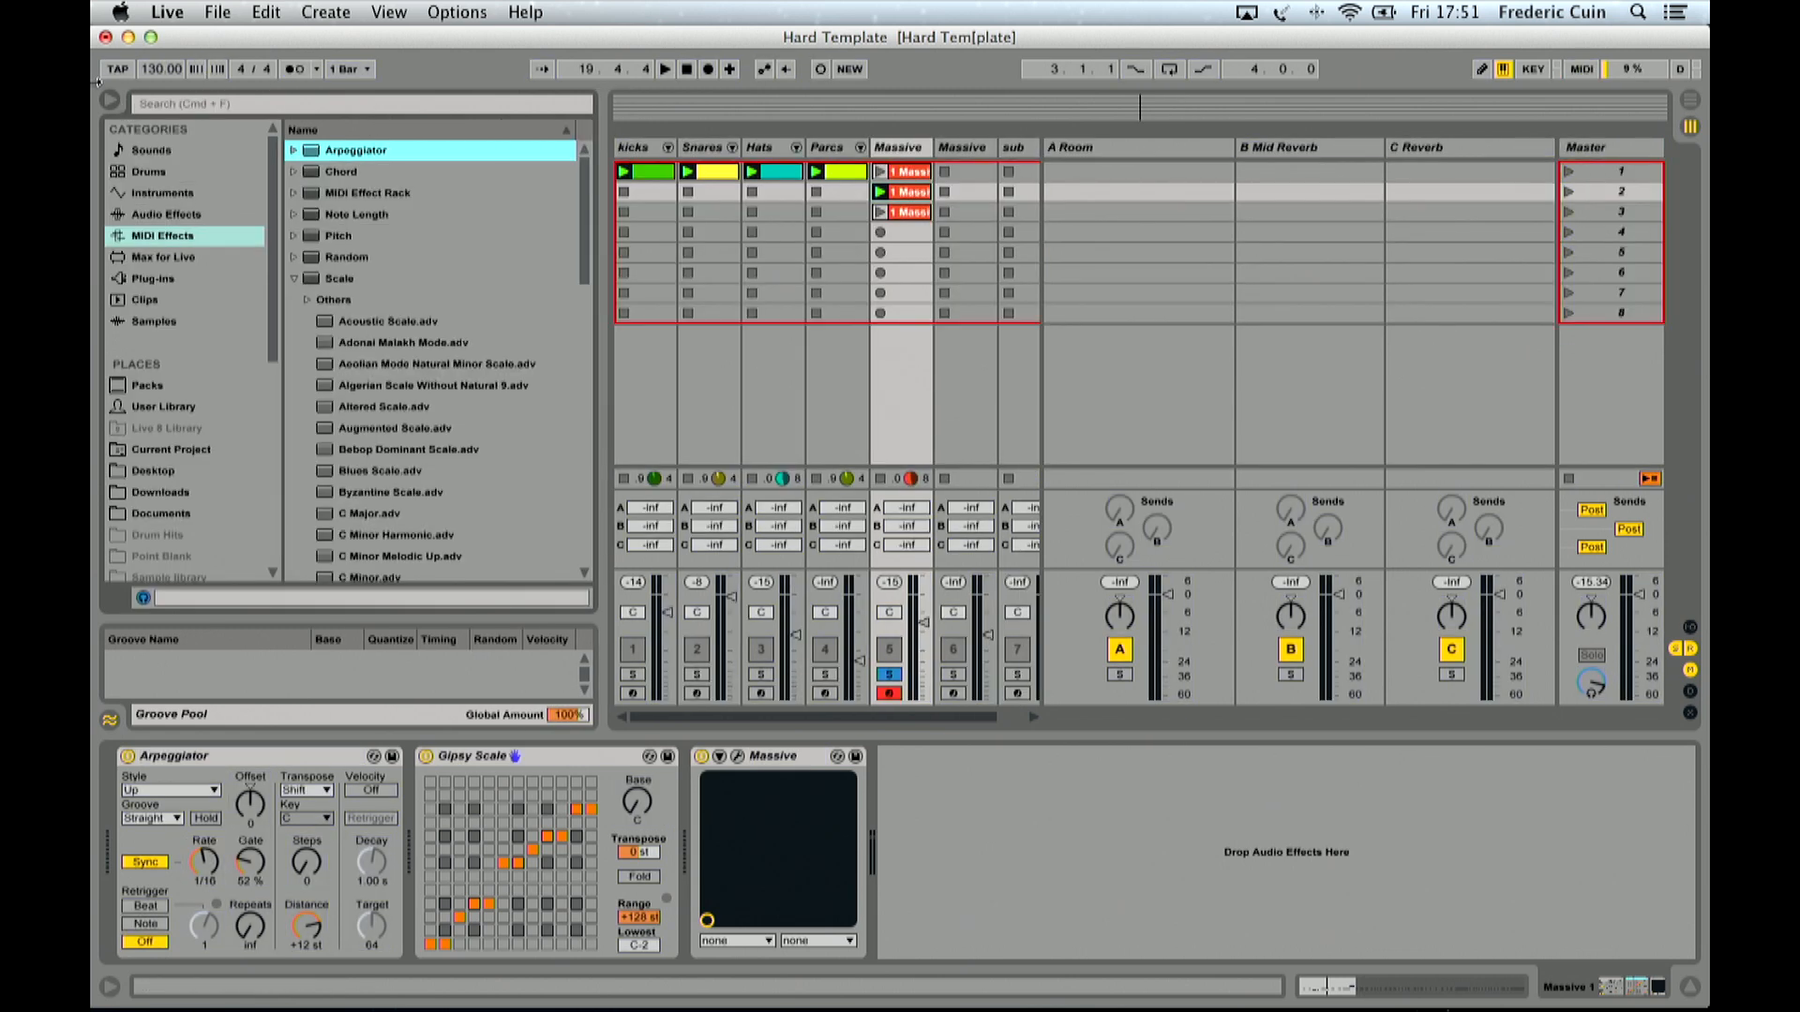
pyautogui.click(108, 100)
# Step: Insert a MIDI track after the first Massive track and delete its default Simpler
pyautogui.click(421, 146)
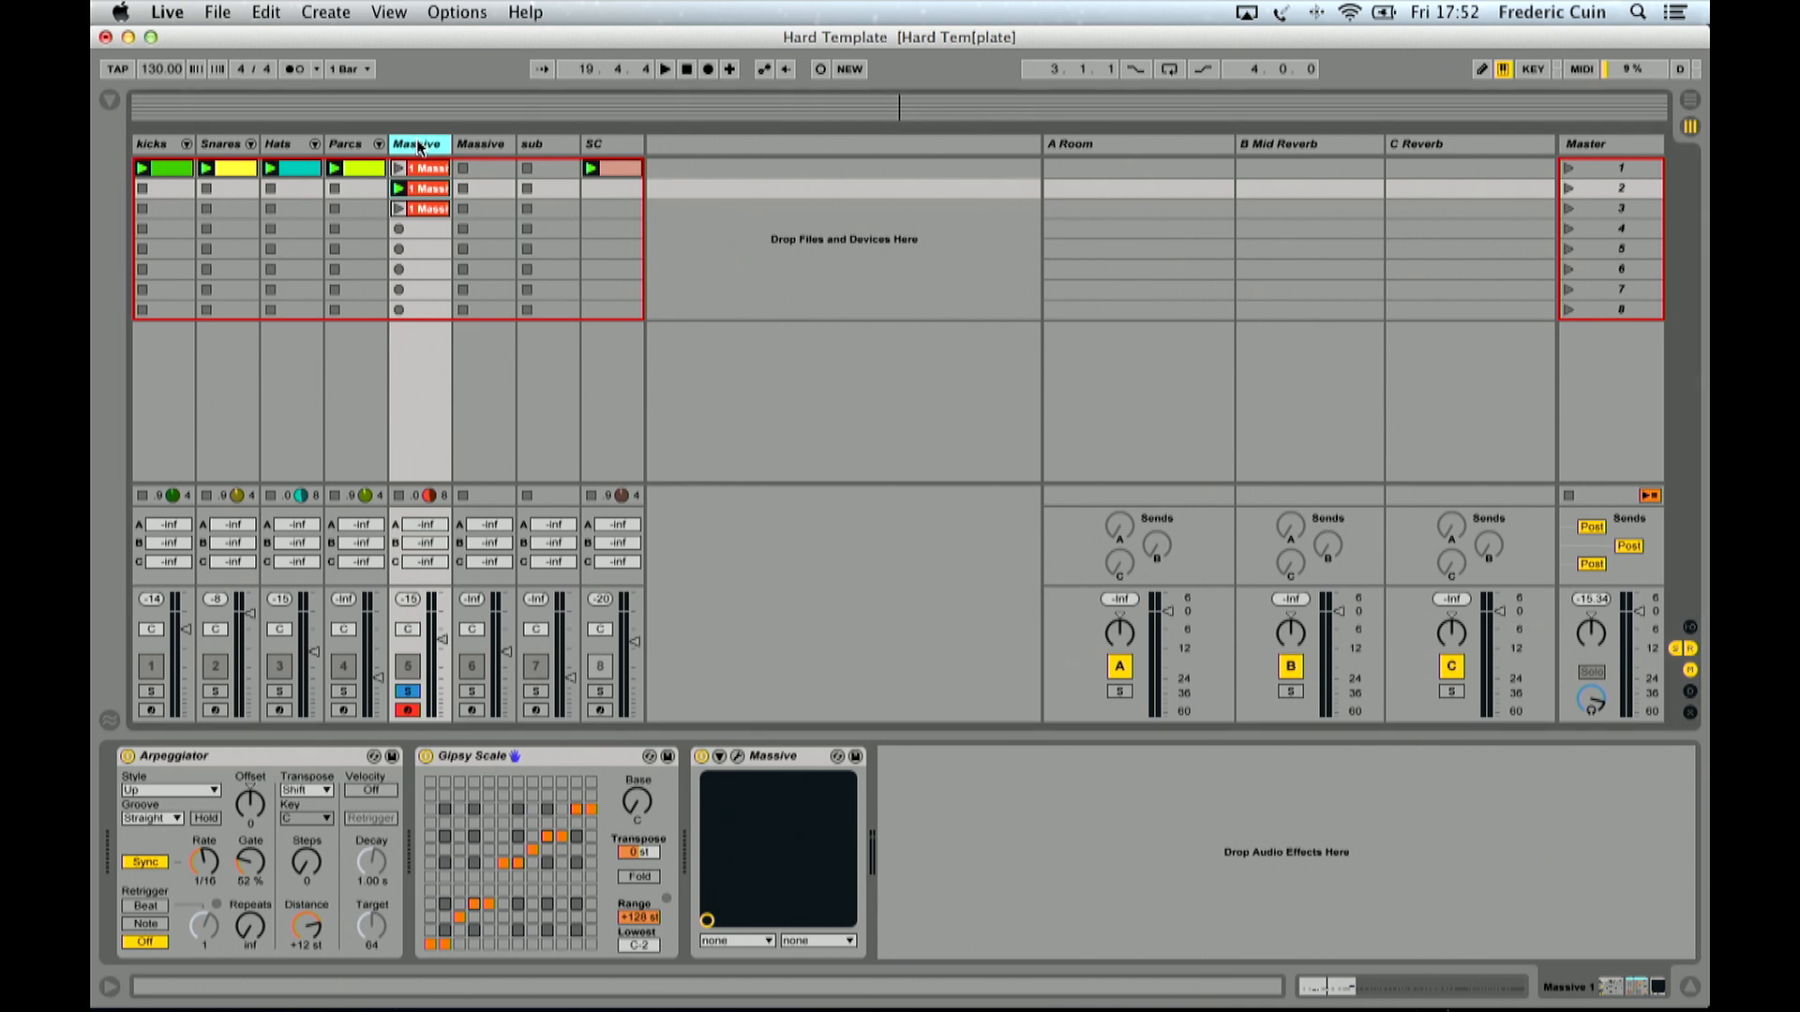
pyautogui.press('super+shift+t')
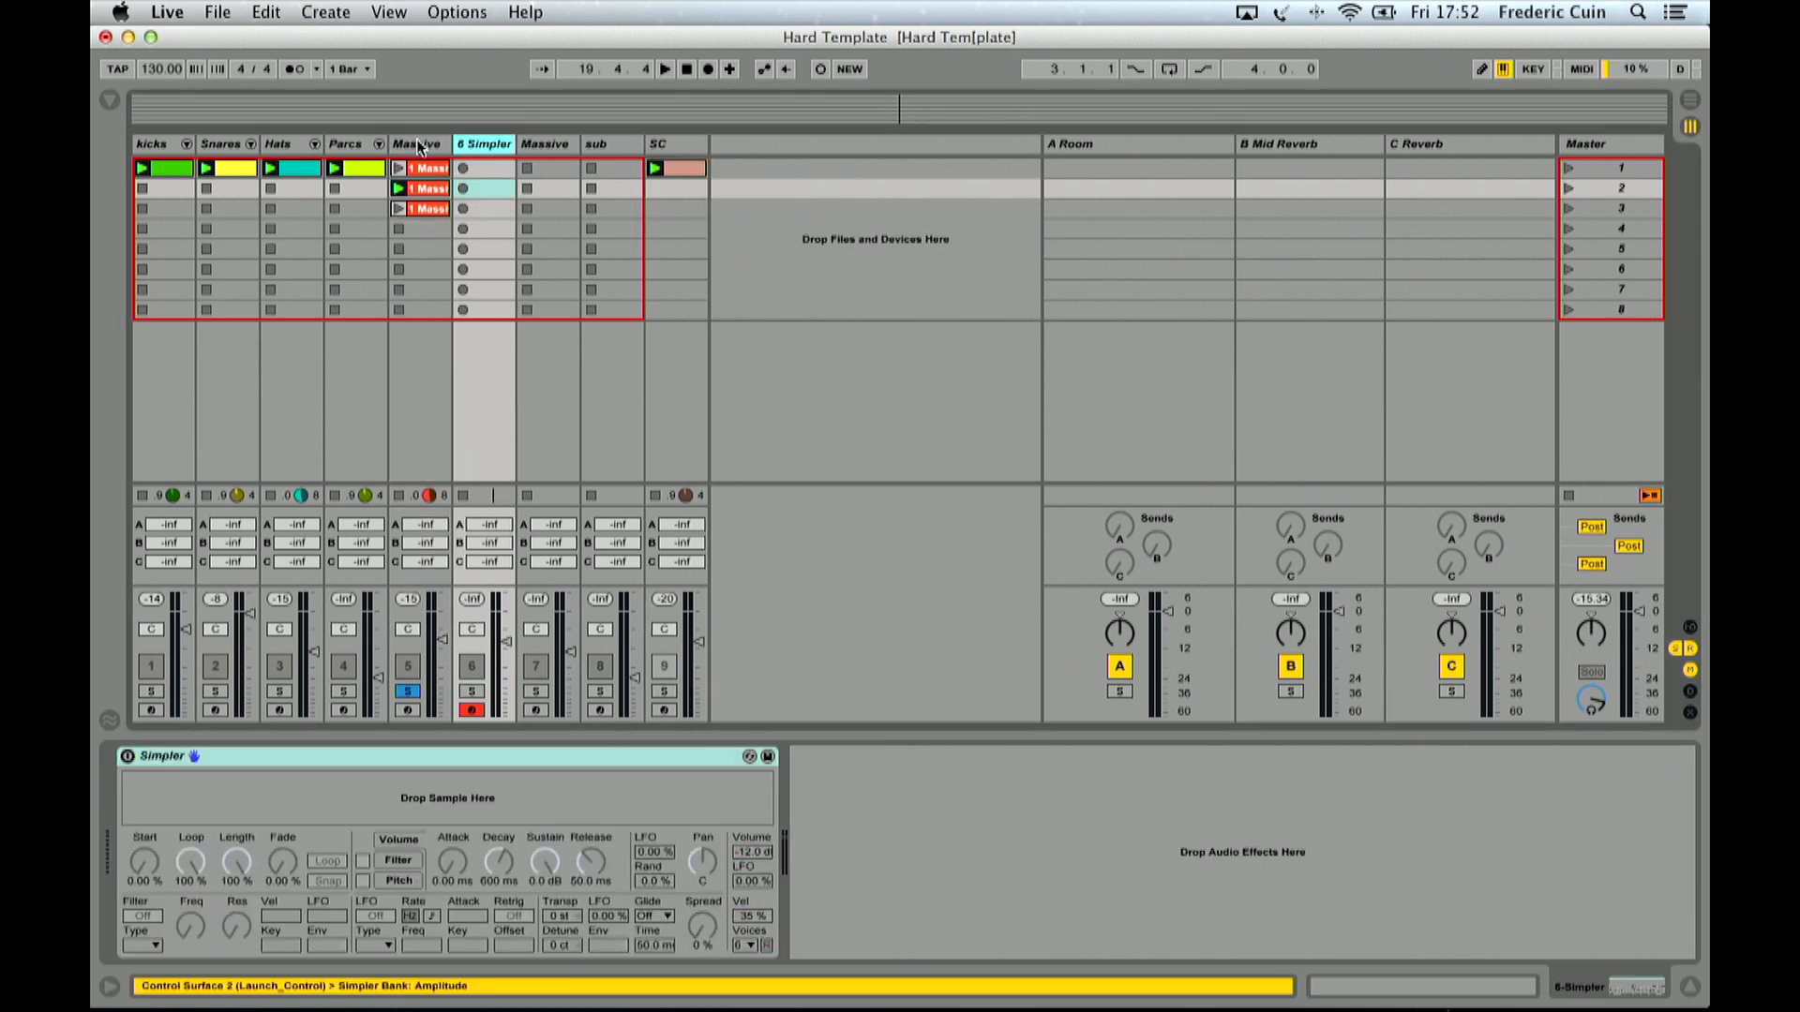
pyautogui.click(396, 757)
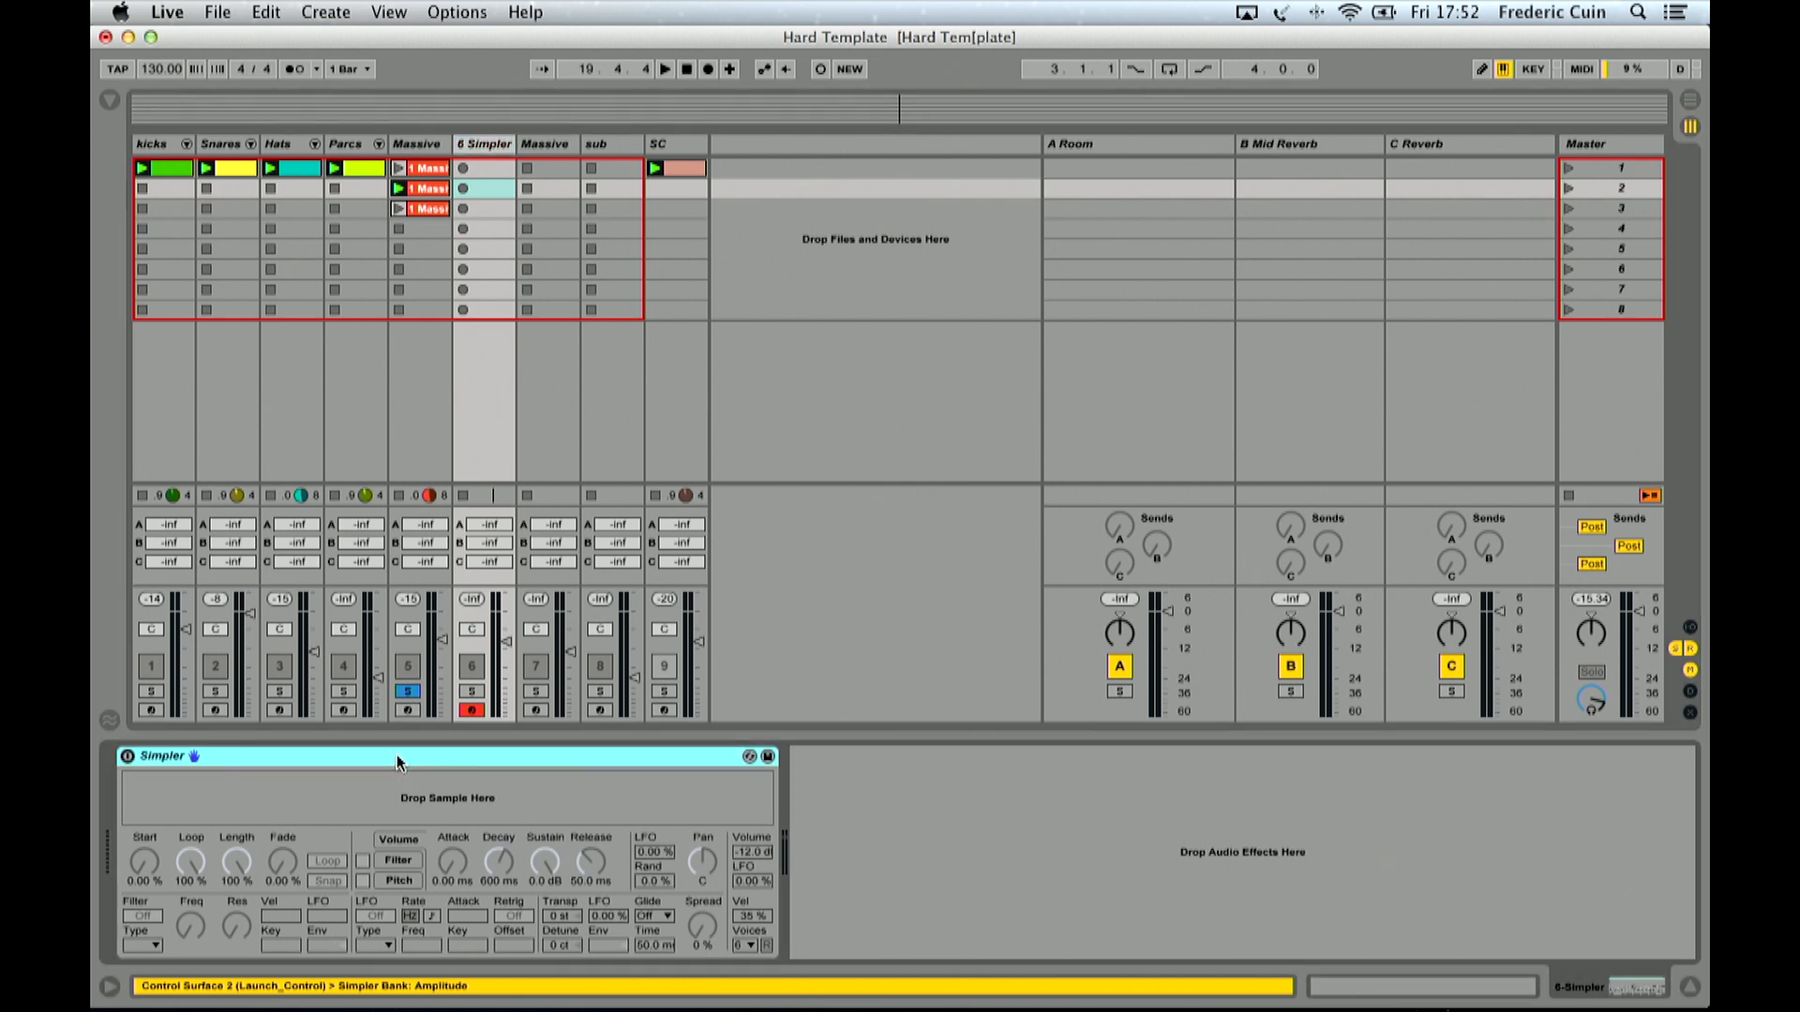
pyautogui.press('Delete')
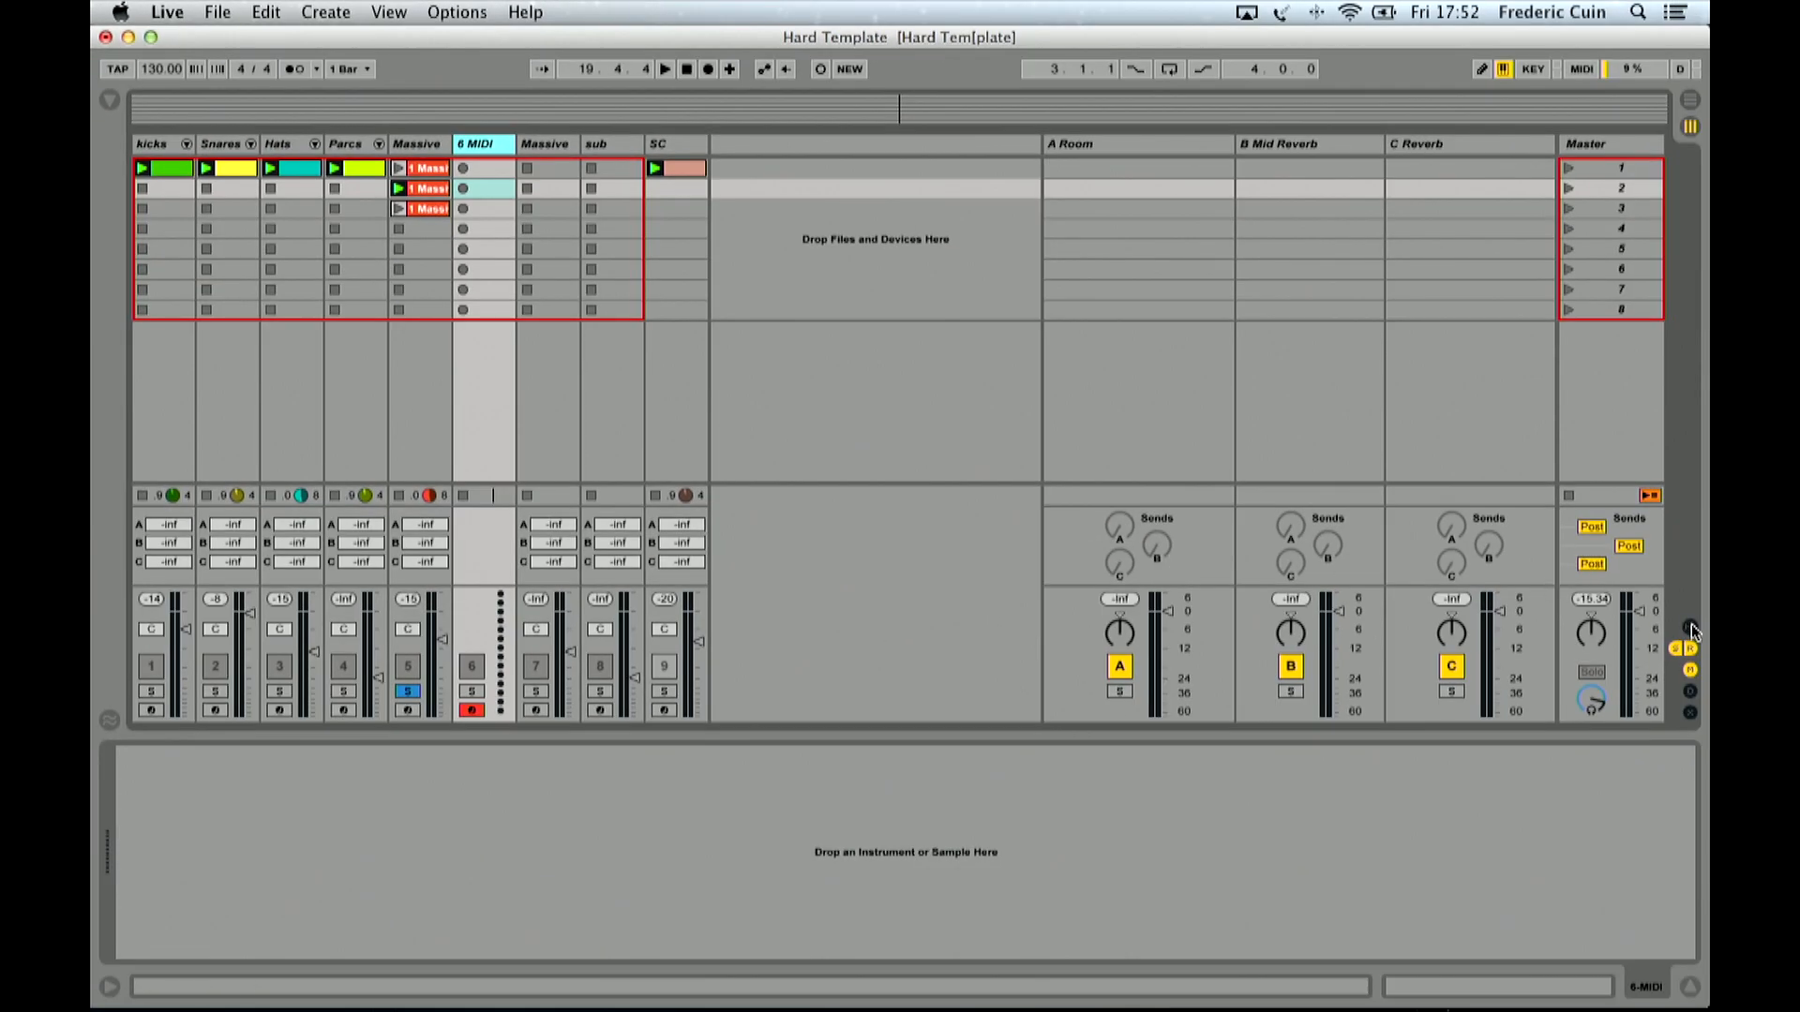
# Step: Show the In/Out section and set the new MIDI track's input to Massive 1
pyautogui.click(1690, 627)
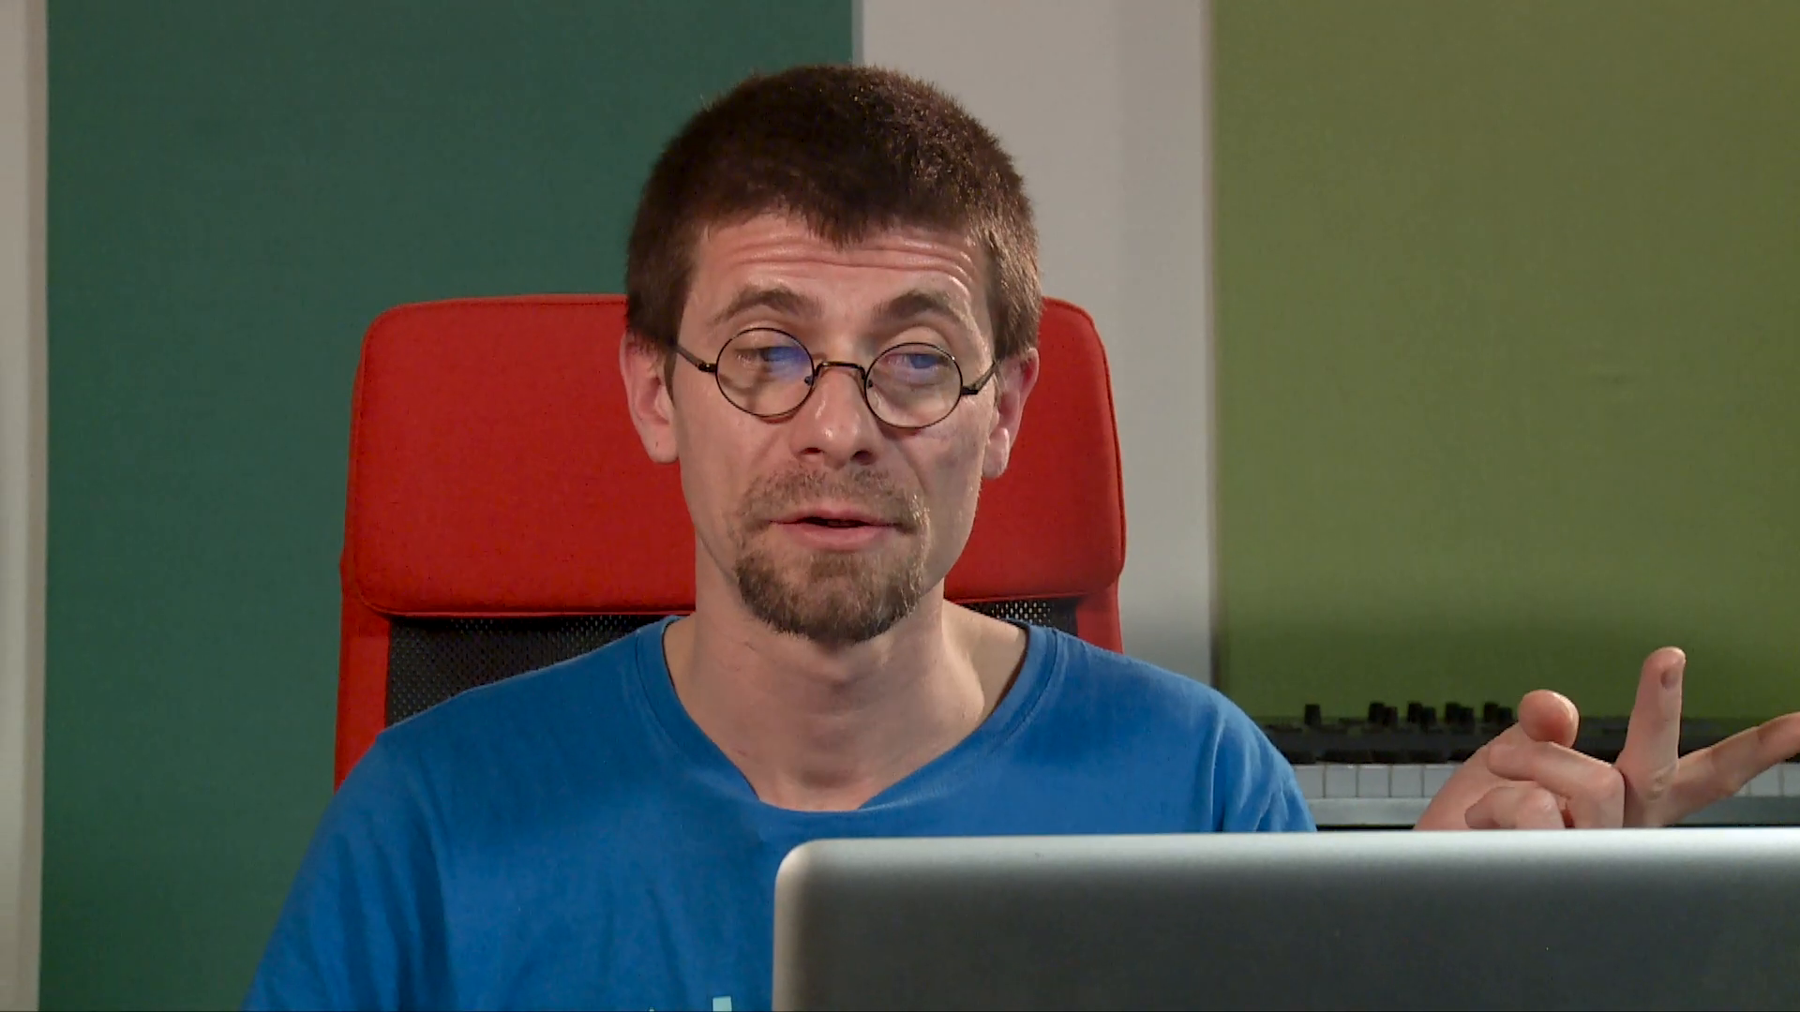
pyautogui.click(731, 418)
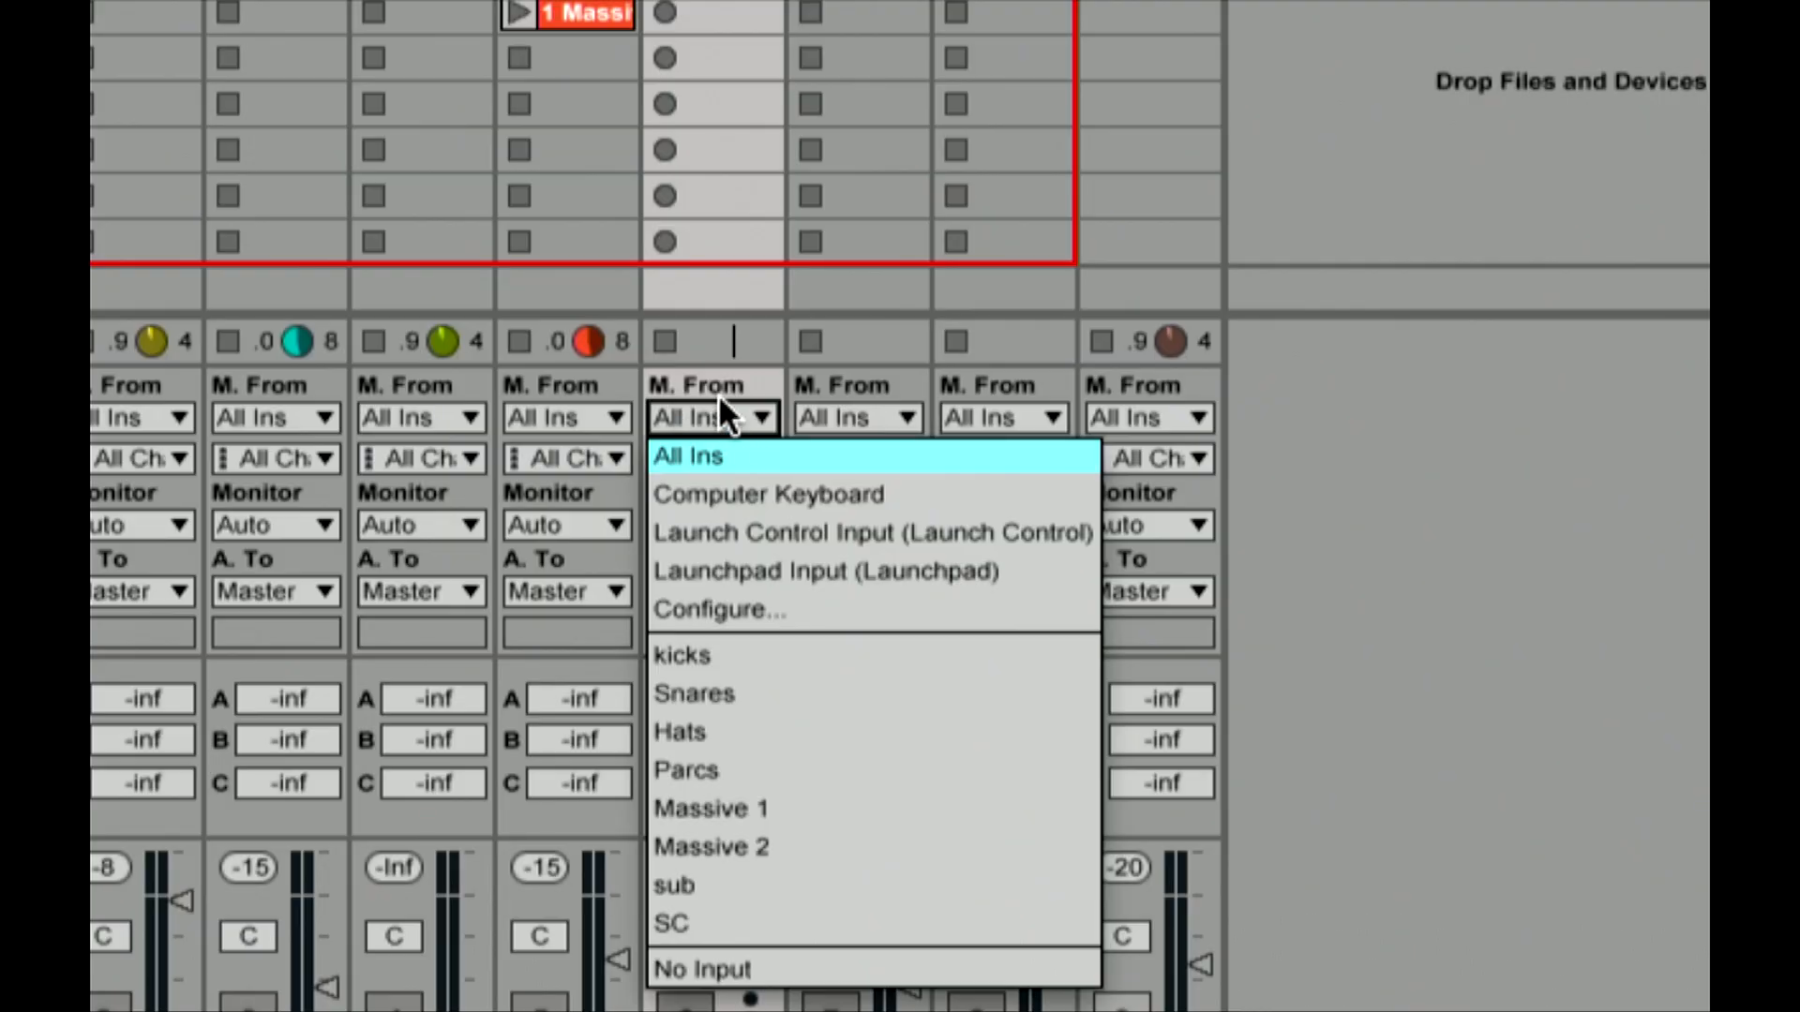
pyautogui.click(739, 803)
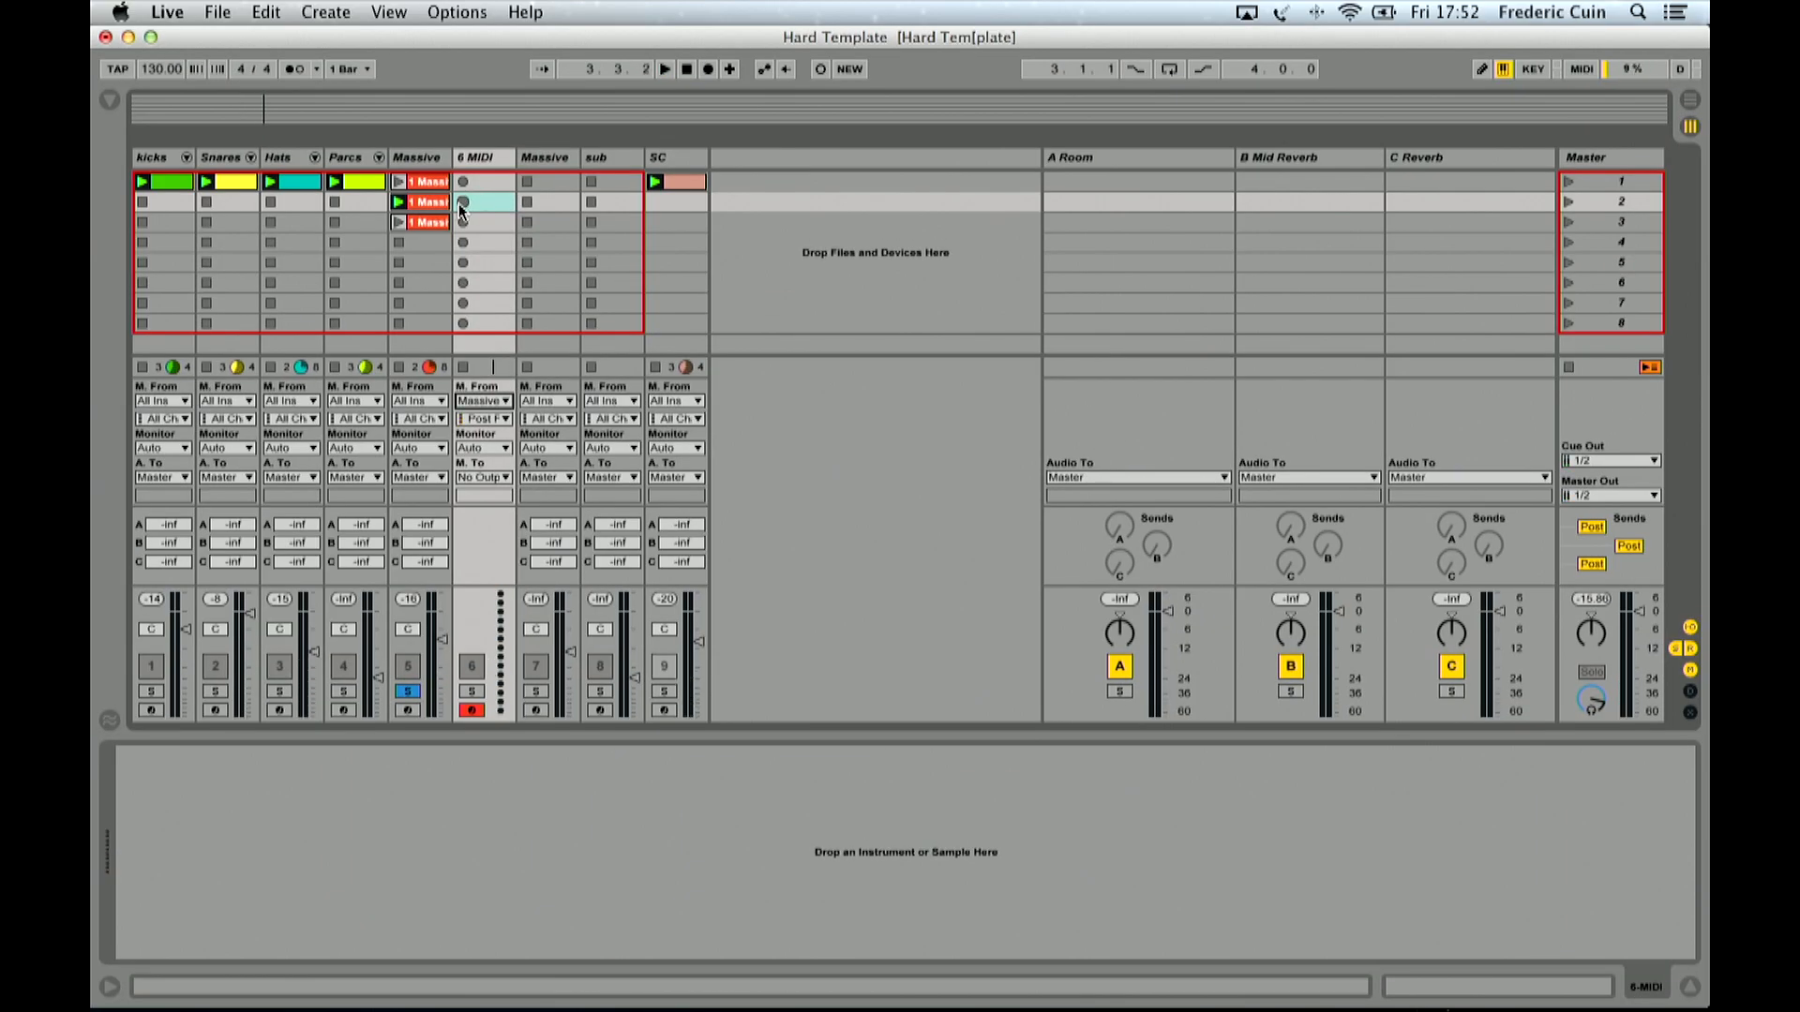
# Step: Record the Massive track's arpeggiated notes into the second slot of 6 MIDI and open the recorded clip
pyautogui.click(463, 202)
pyautogui.click(425, 159)
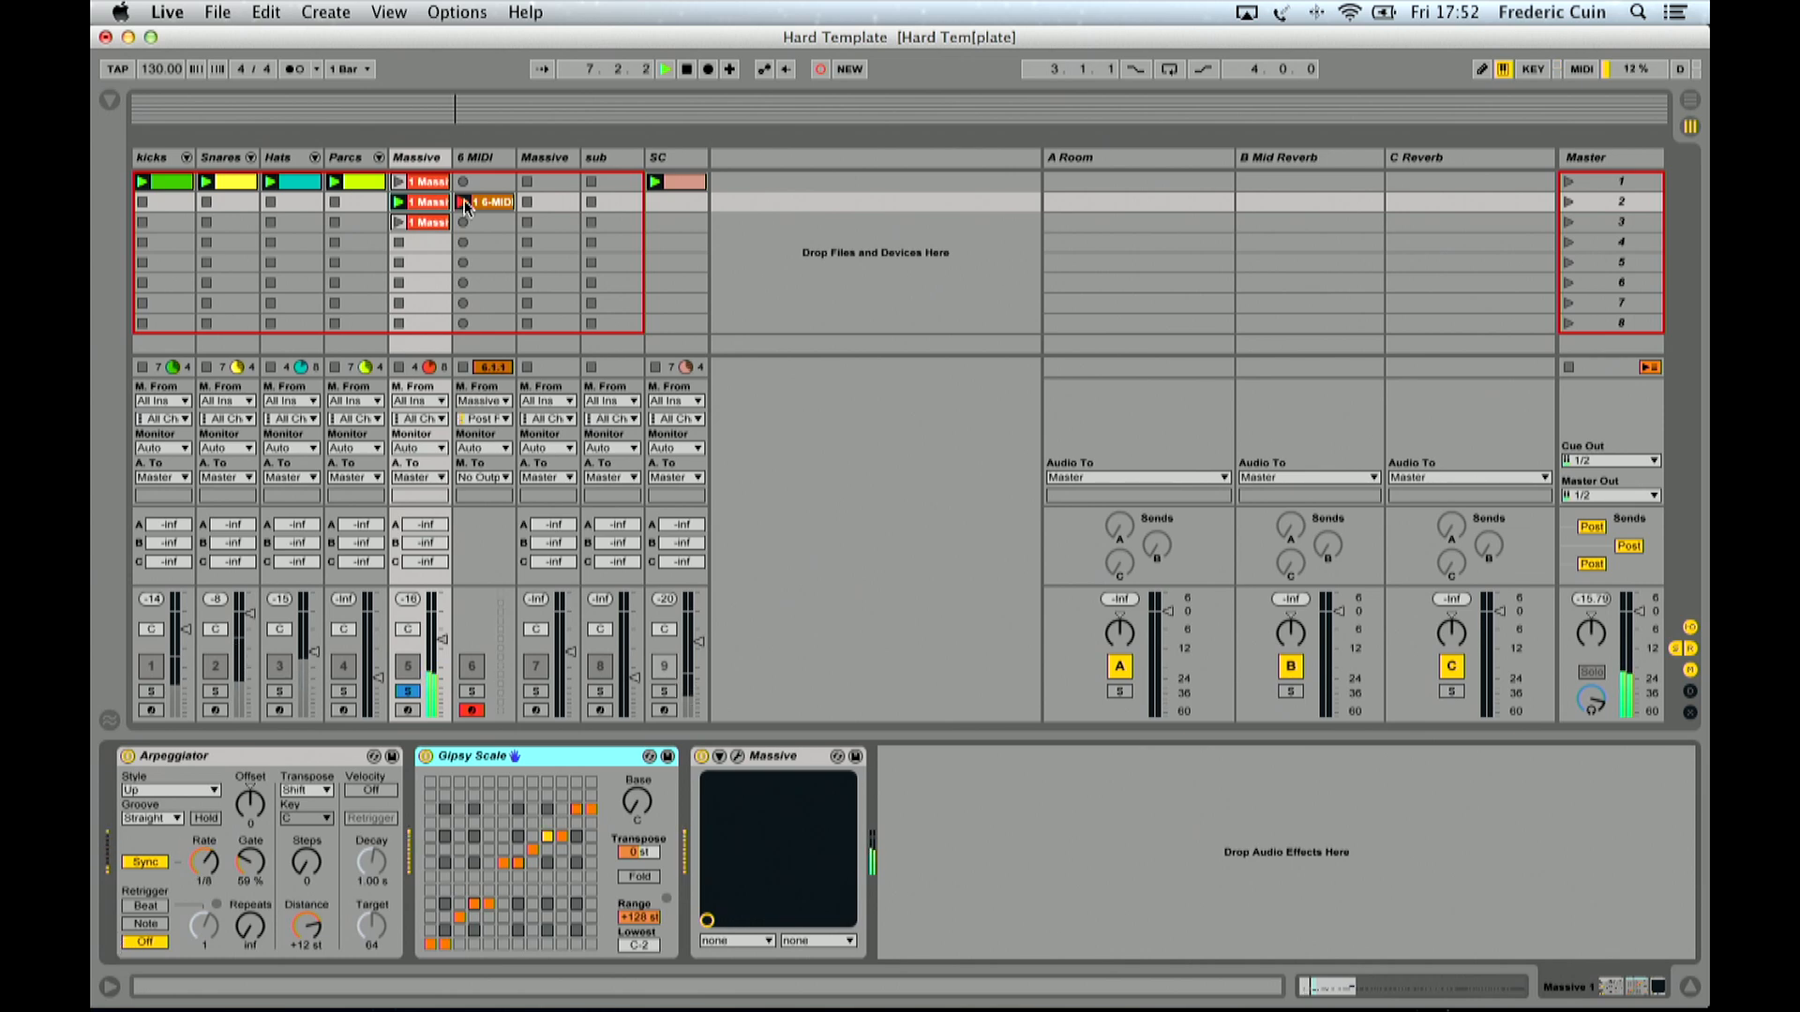
pyautogui.doubleClick(476, 205)
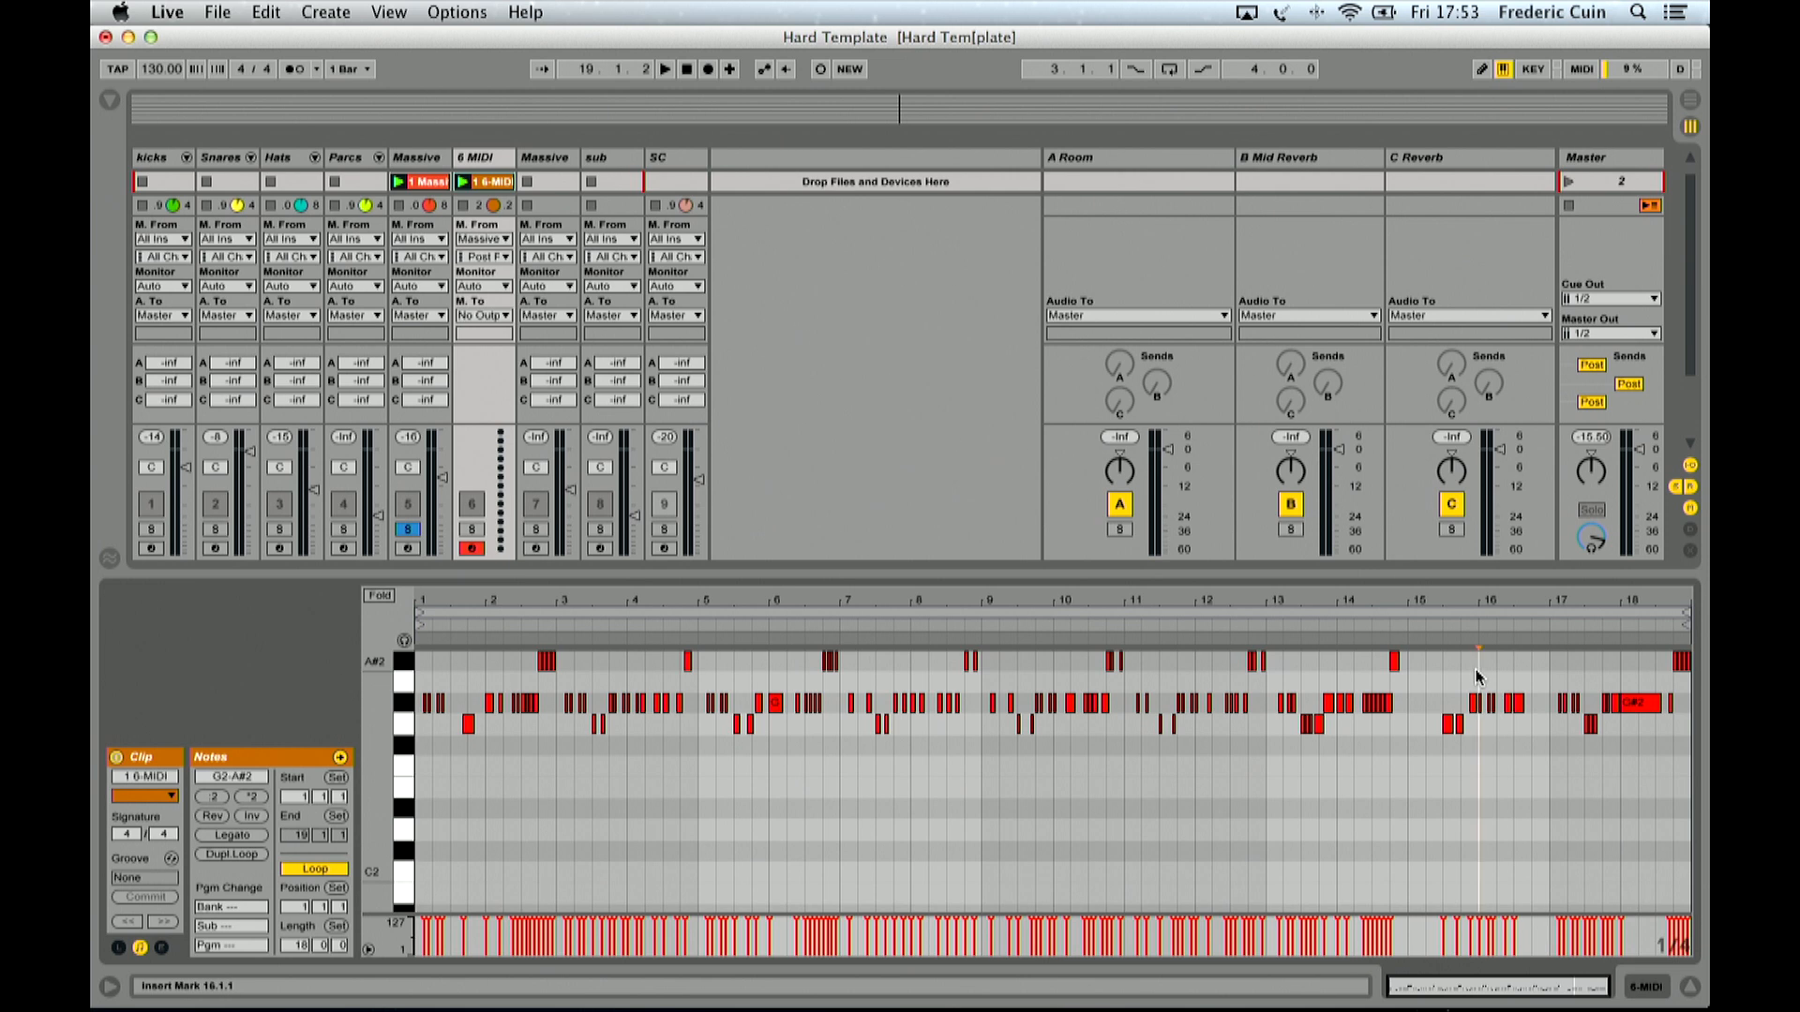
# Step: Copy the recorded clip from the Session View to the 6 MIDI track in the Arrangement at bar 27
pyautogui.moveTo(1476, 671); pyautogui.dragTo(1583, 686)
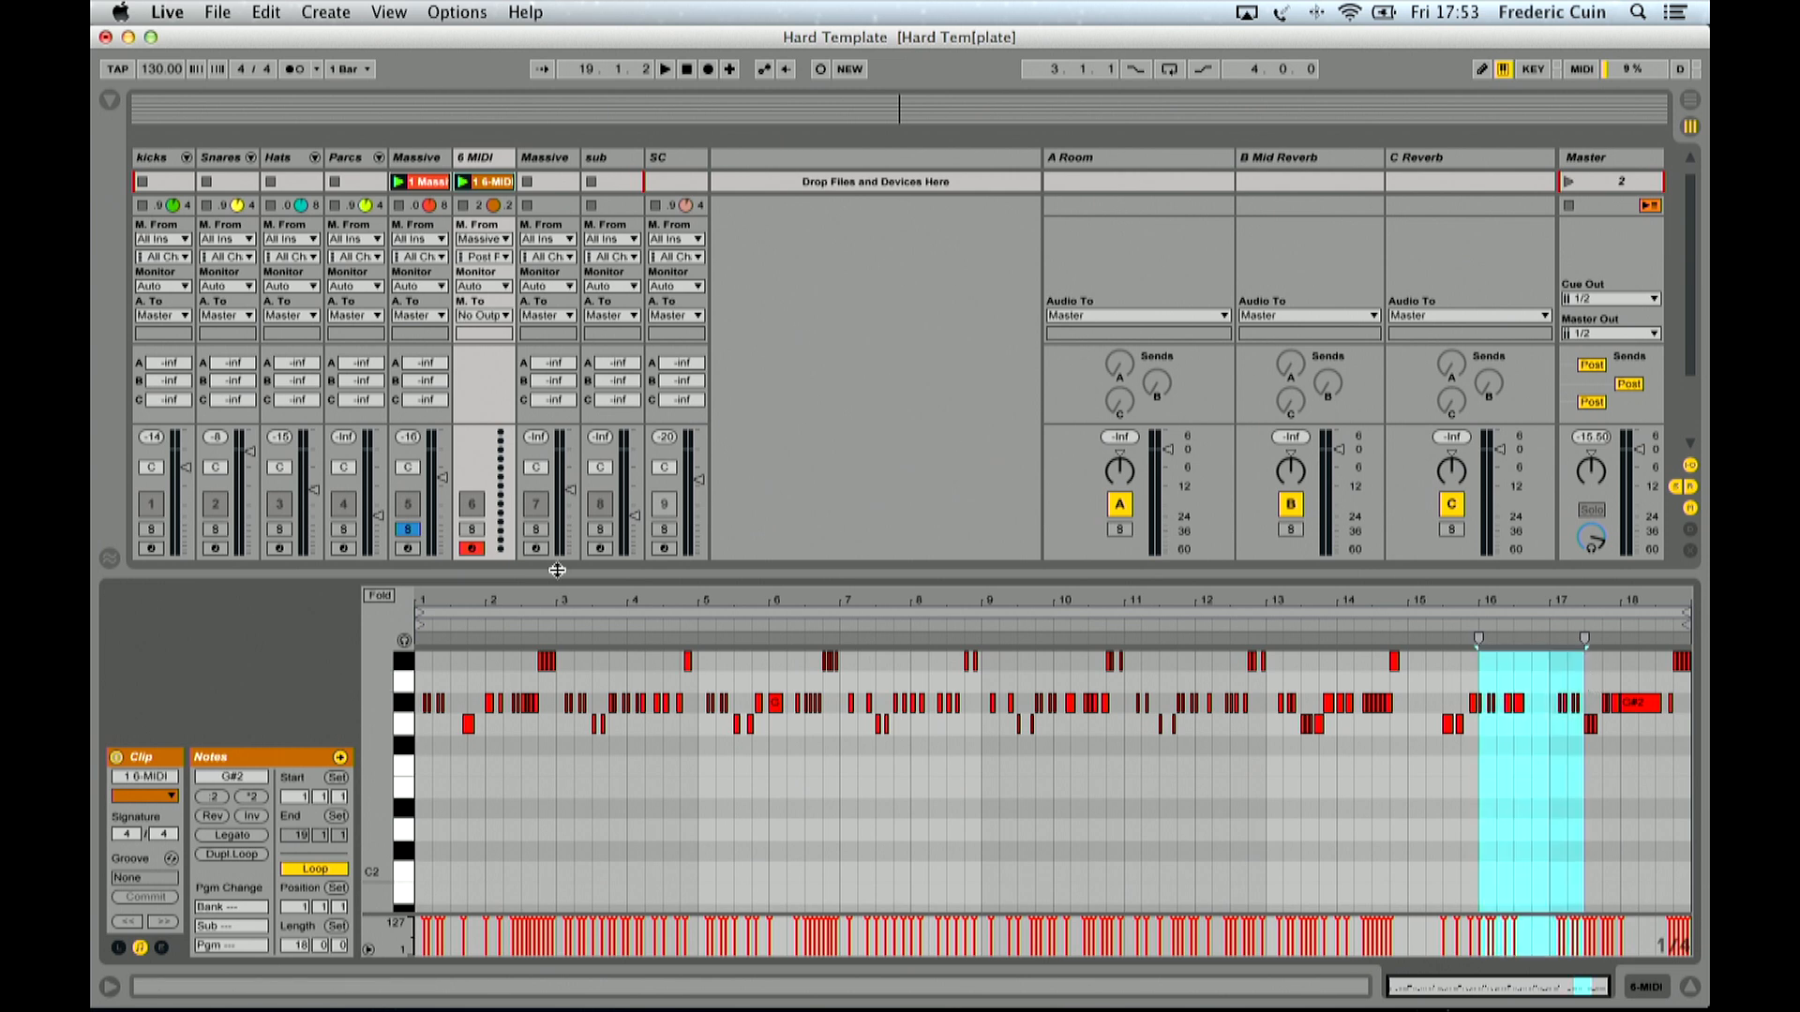
pyautogui.press('super+alt+i')
pyautogui.moveTo(487, 194); pyautogui.dragTo(525, 431)
pyautogui.press('Tab')
pyautogui.moveTo(612, 574); pyautogui.dragTo(611, 881)
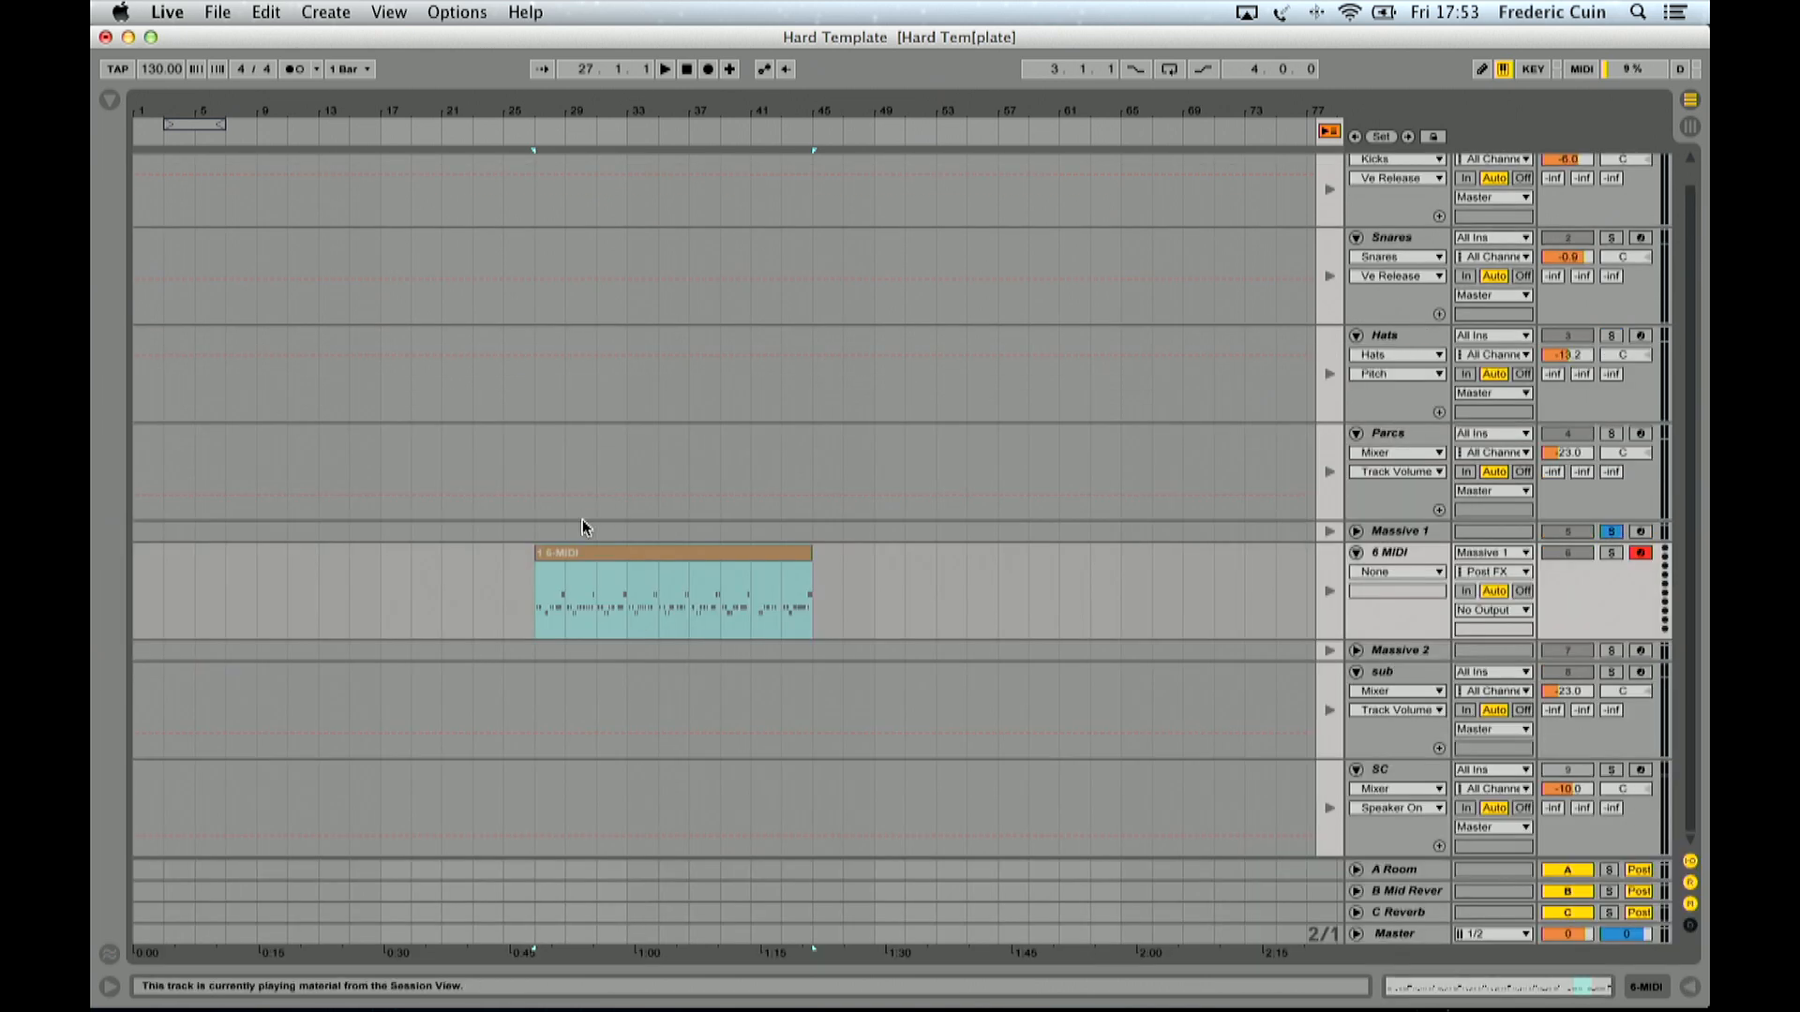
pyautogui.moveTo(672, 110); pyautogui.dragTo(671, 178)
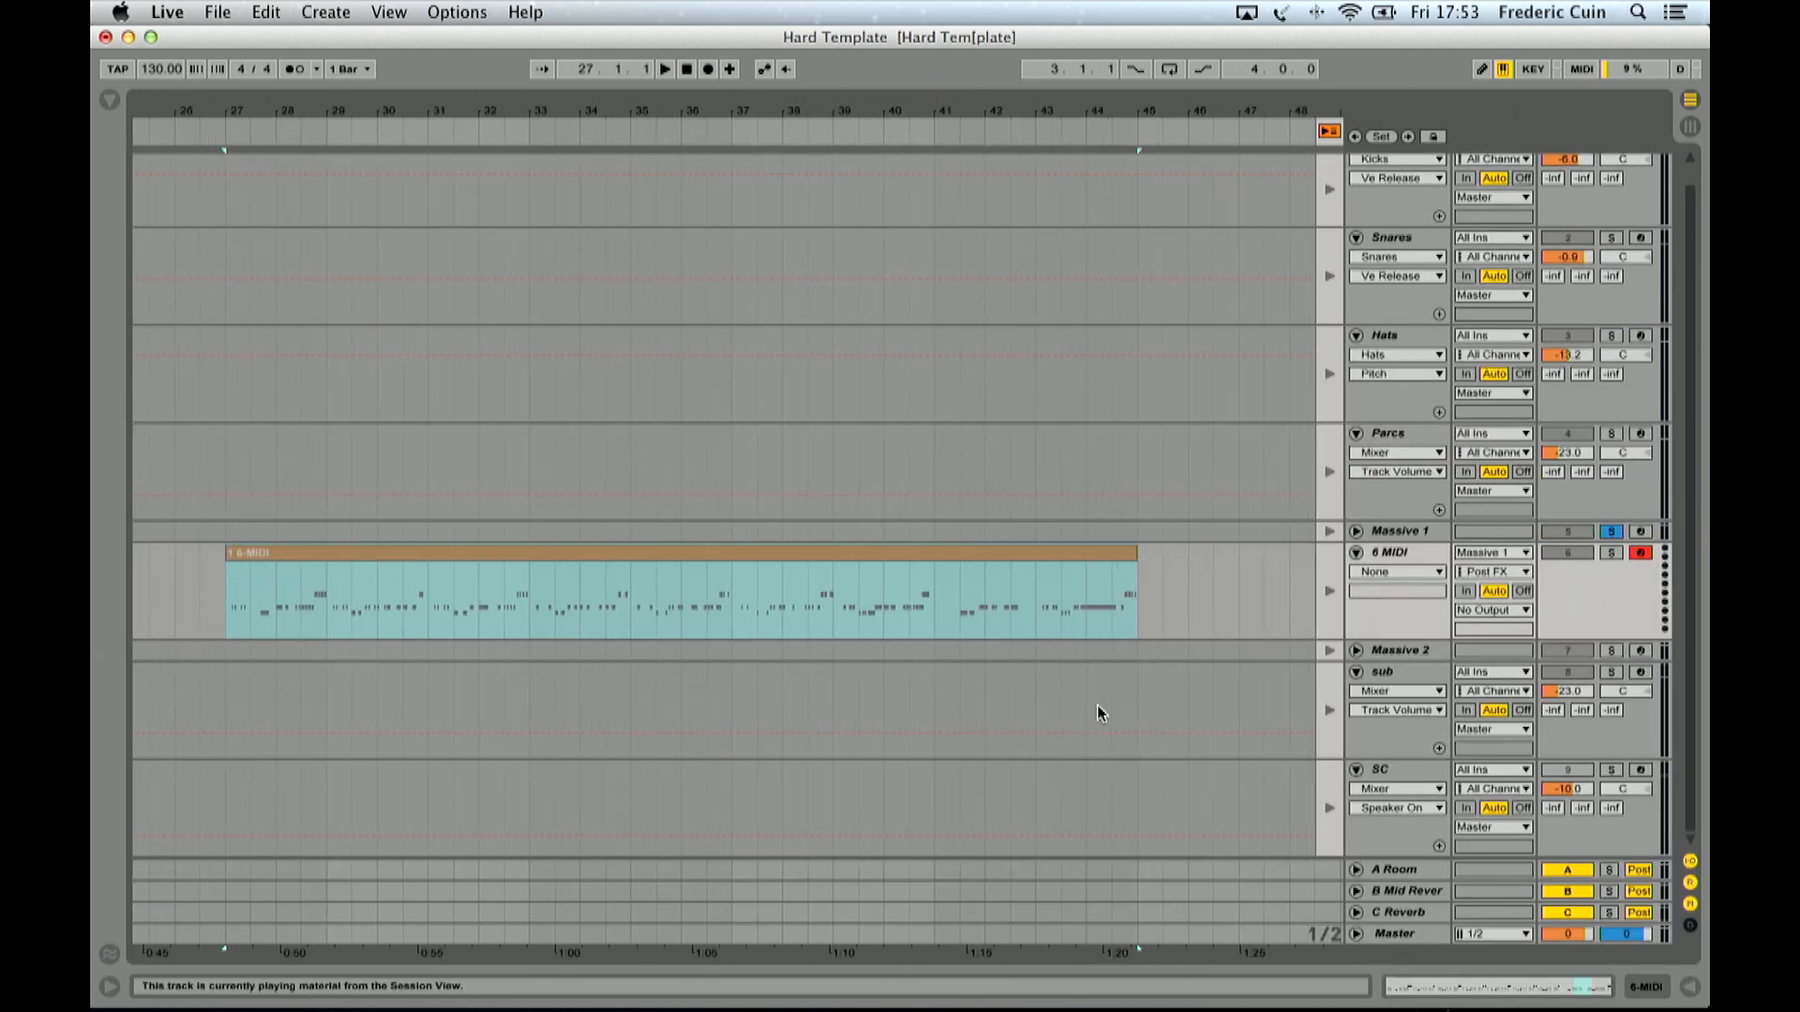
# Step: Split the Arrangement clip on 6 MIDI into shorter segments and place one in the first Massive track's fifth Session slot
pyautogui.moveTo(988, 595); pyautogui.dragTo(236, 560)
pyautogui.press('super+e')
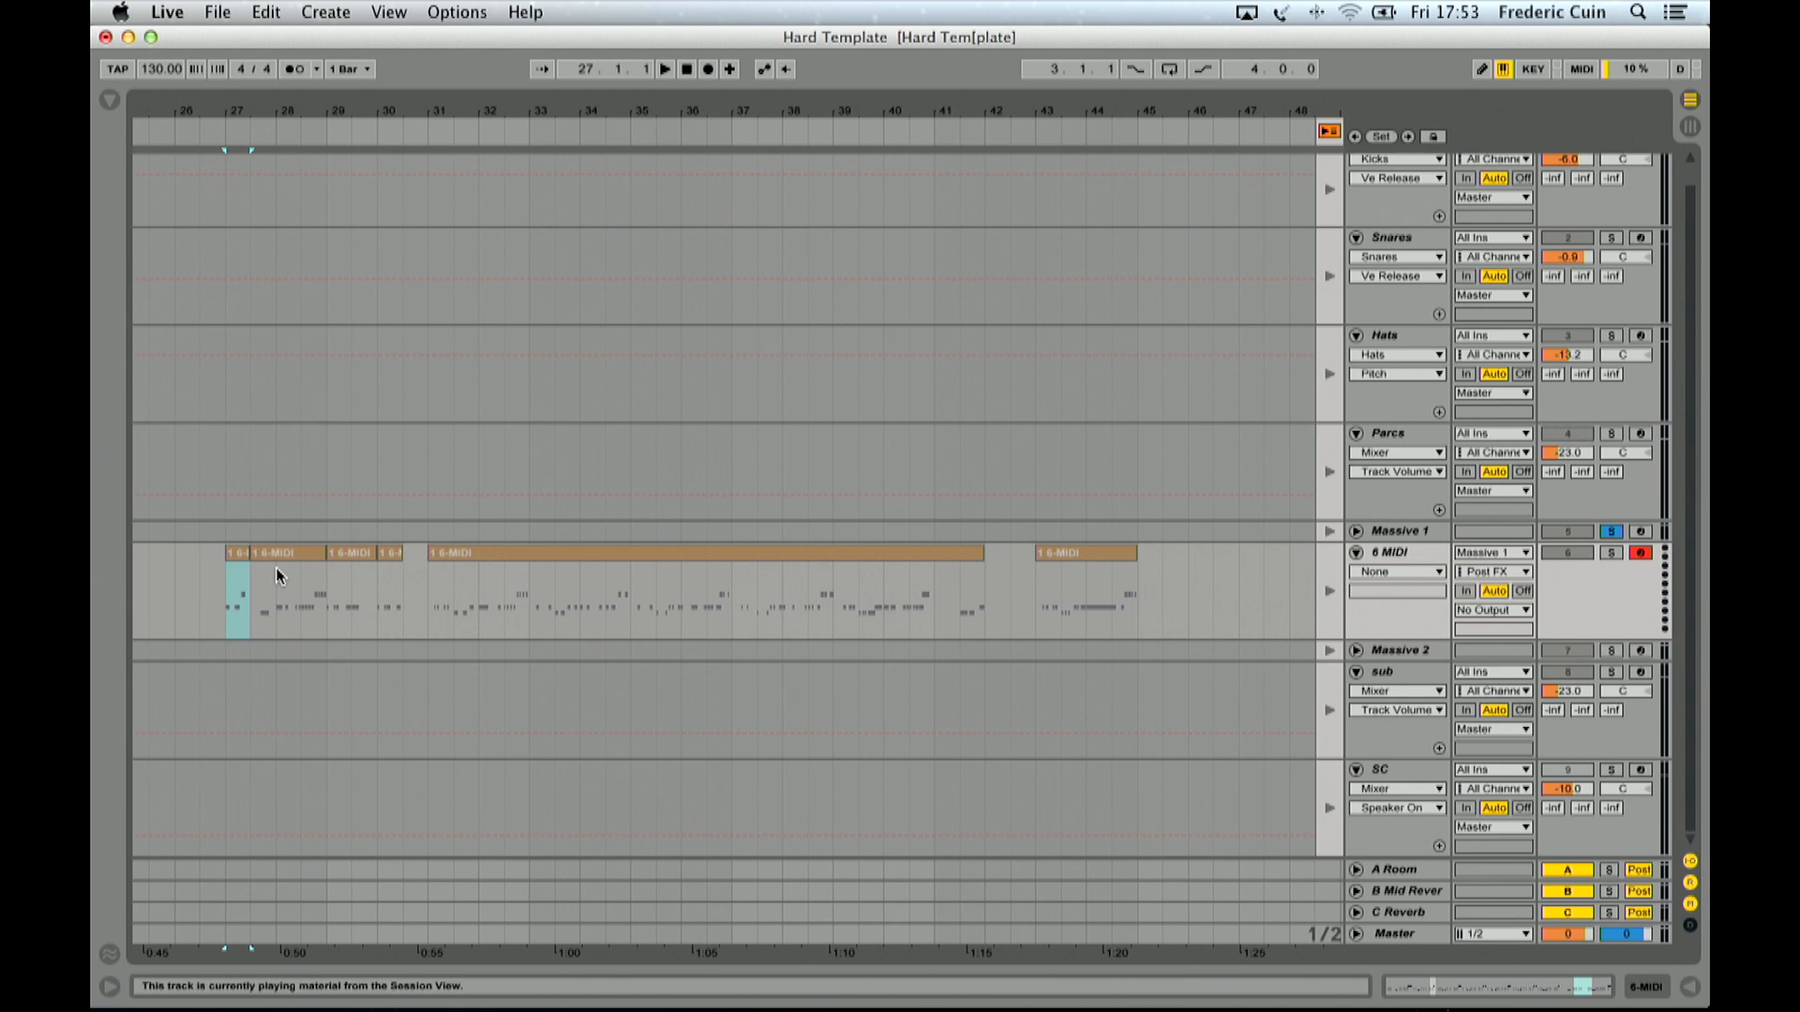
pyautogui.moveTo(410, 605); pyautogui.dragTo(421, 260)
pyautogui.press('Tab')
# Step: Turn off the Arpeggiator on the first Massive track
pyautogui.click(429, 145)
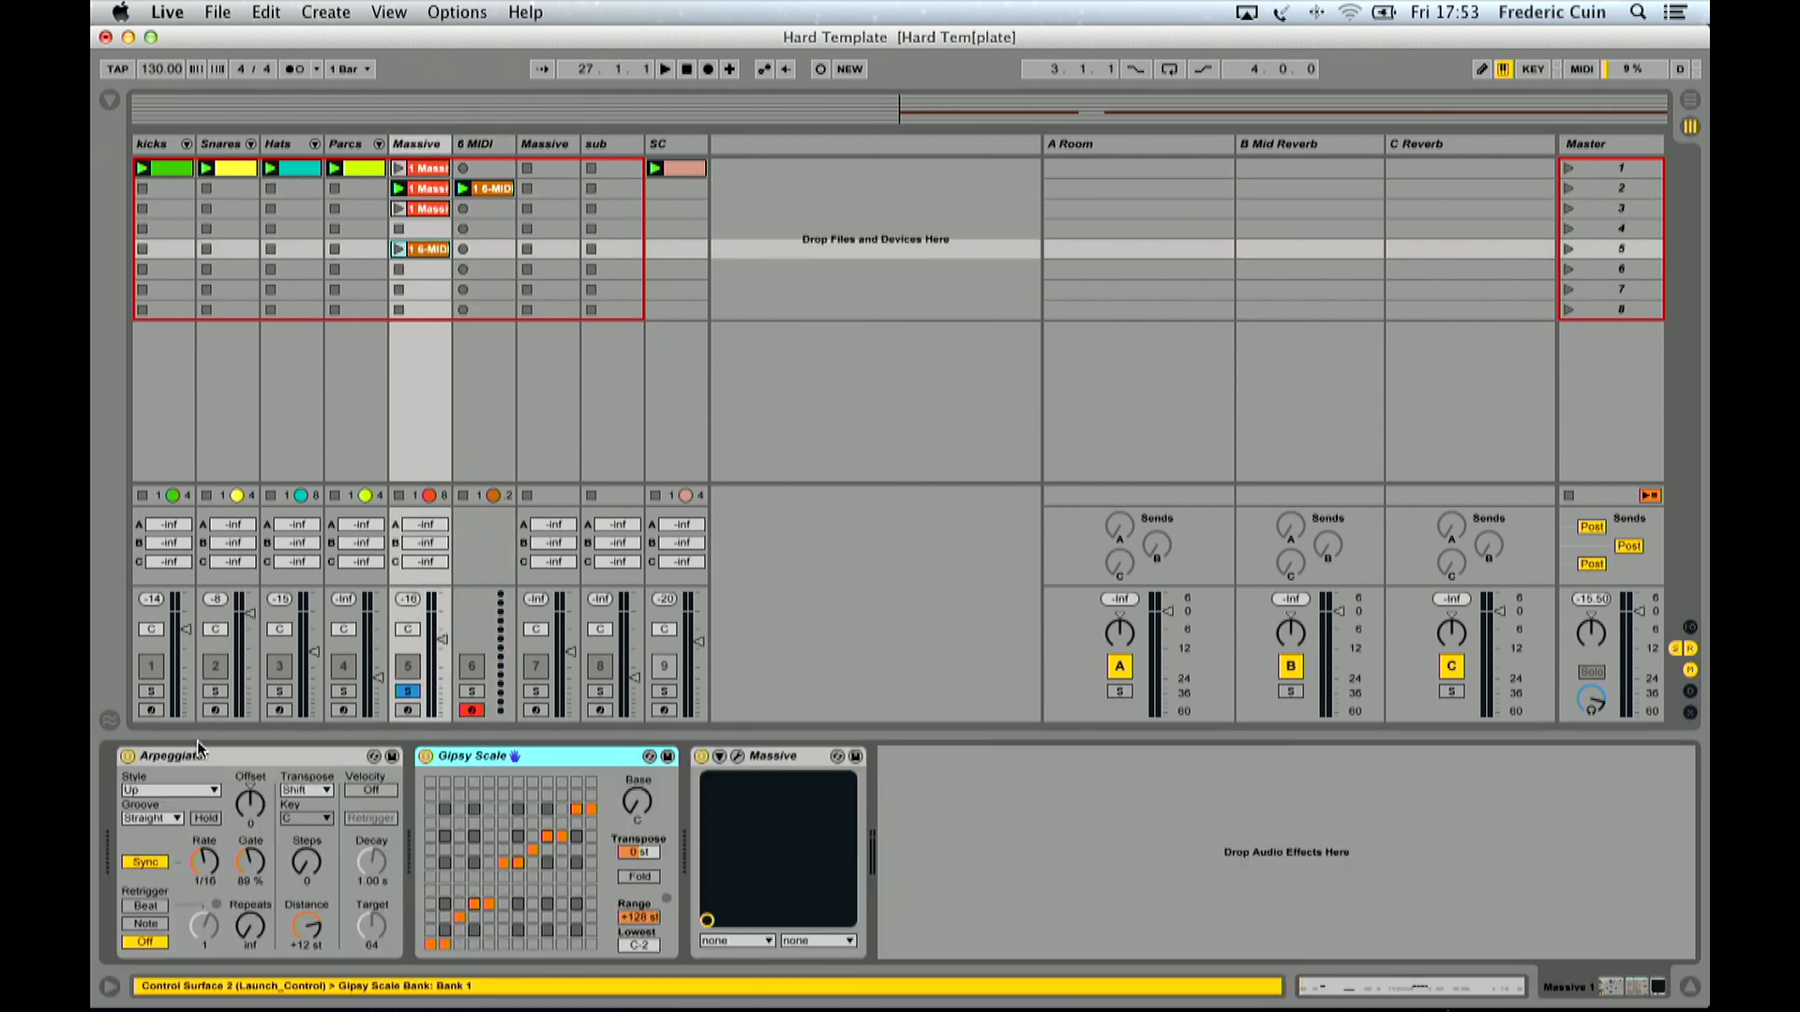
pyautogui.click(124, 757)
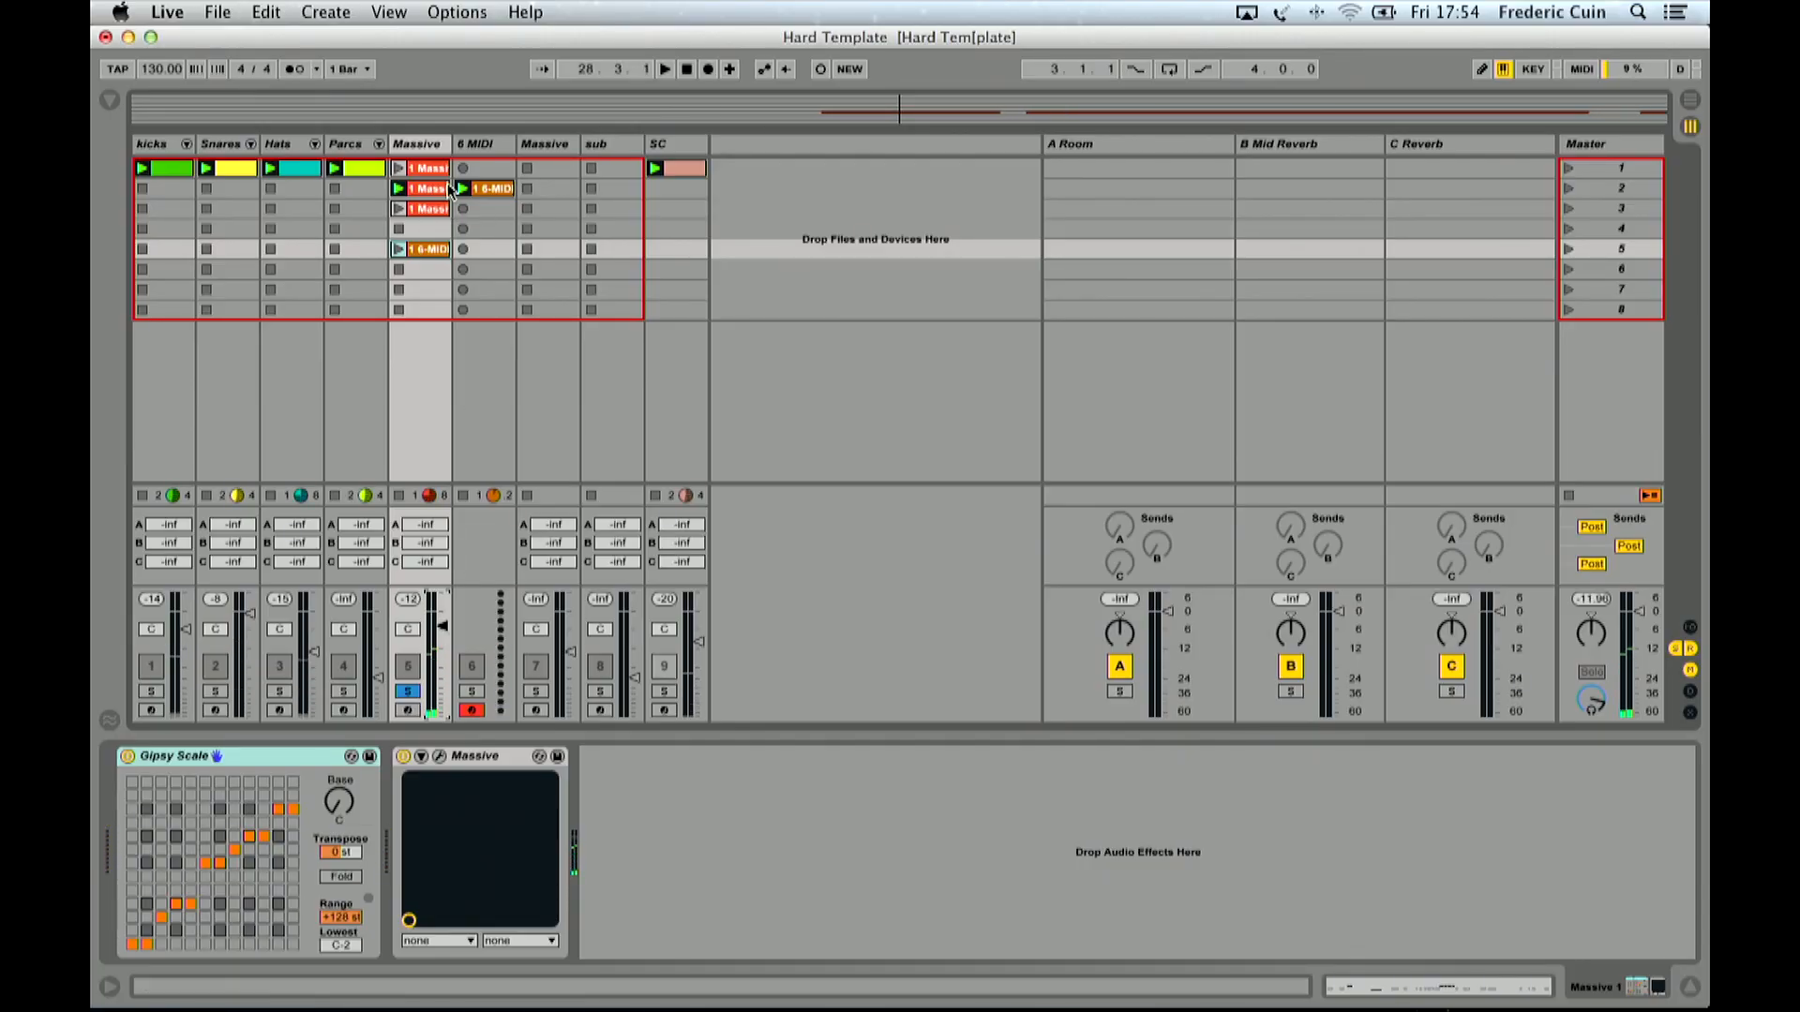
# Step: Copy the first Massive track's scene 2 clip to the soloed sub track and launch it there
pyautogui.moveTo(426, 194); pyautogui.dragTo(611, 192)
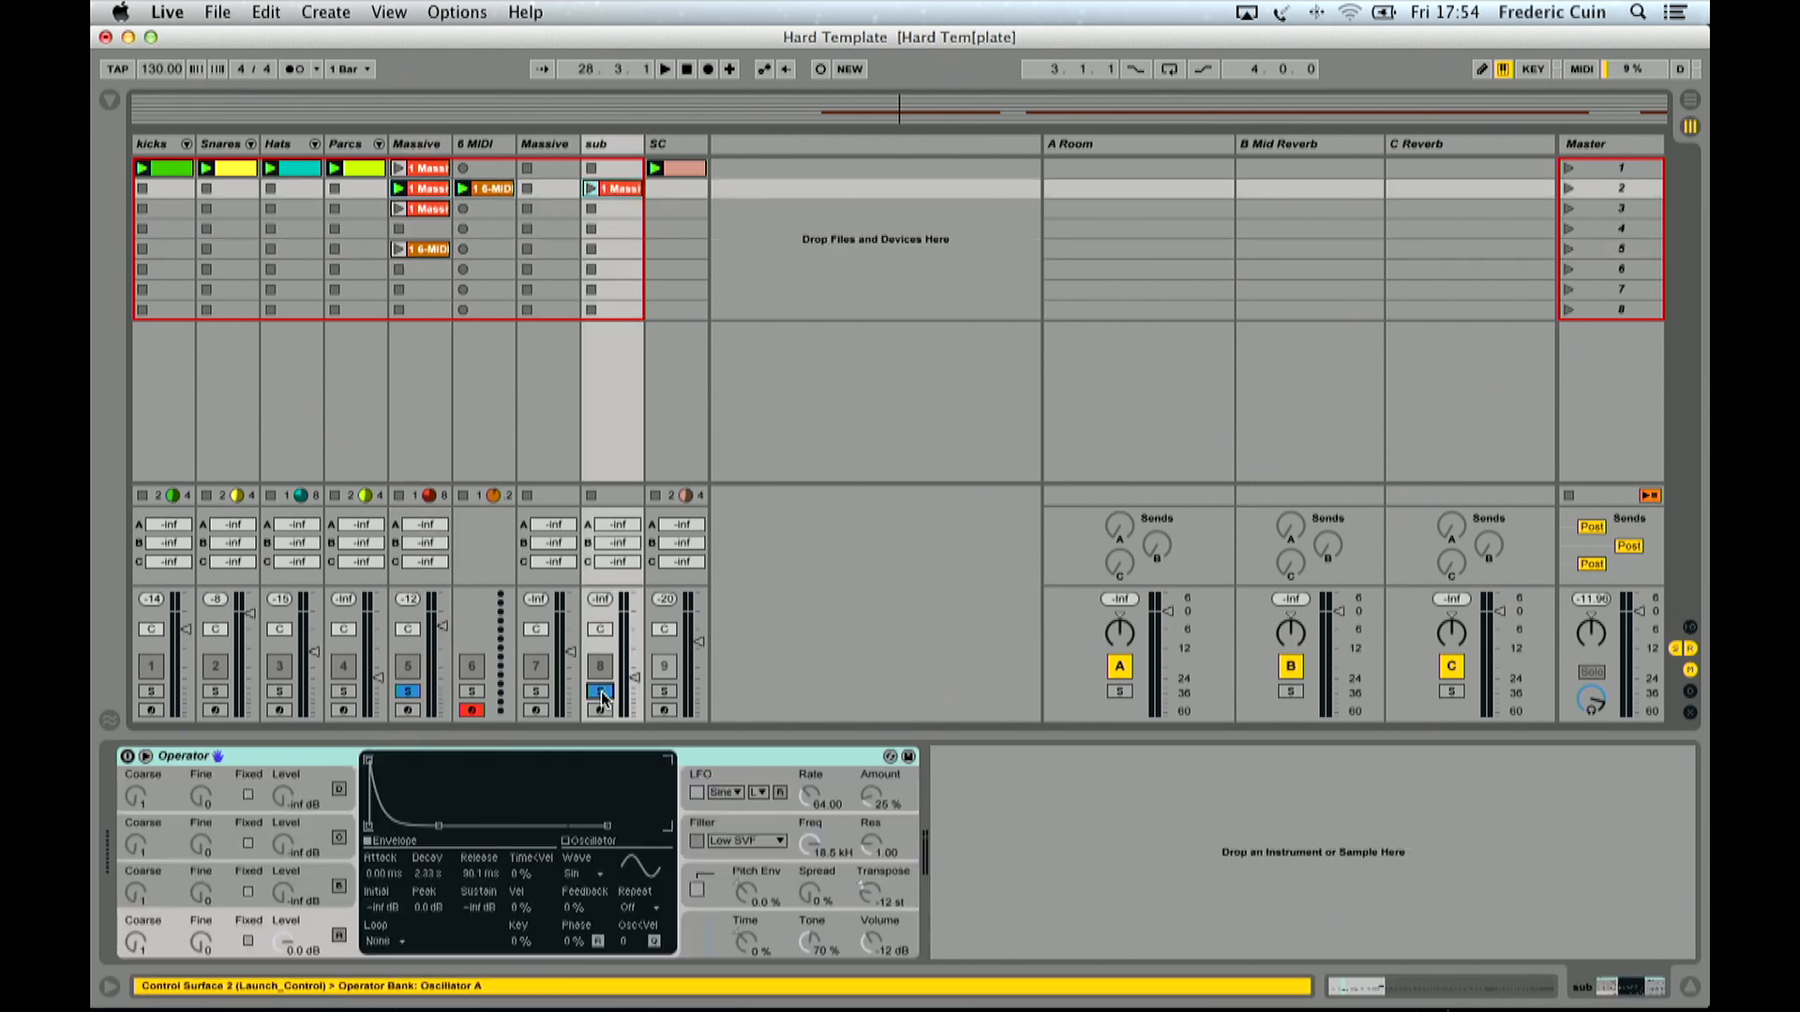
pyautogui.click(590, 190)
pyautogui.click(602, 152)
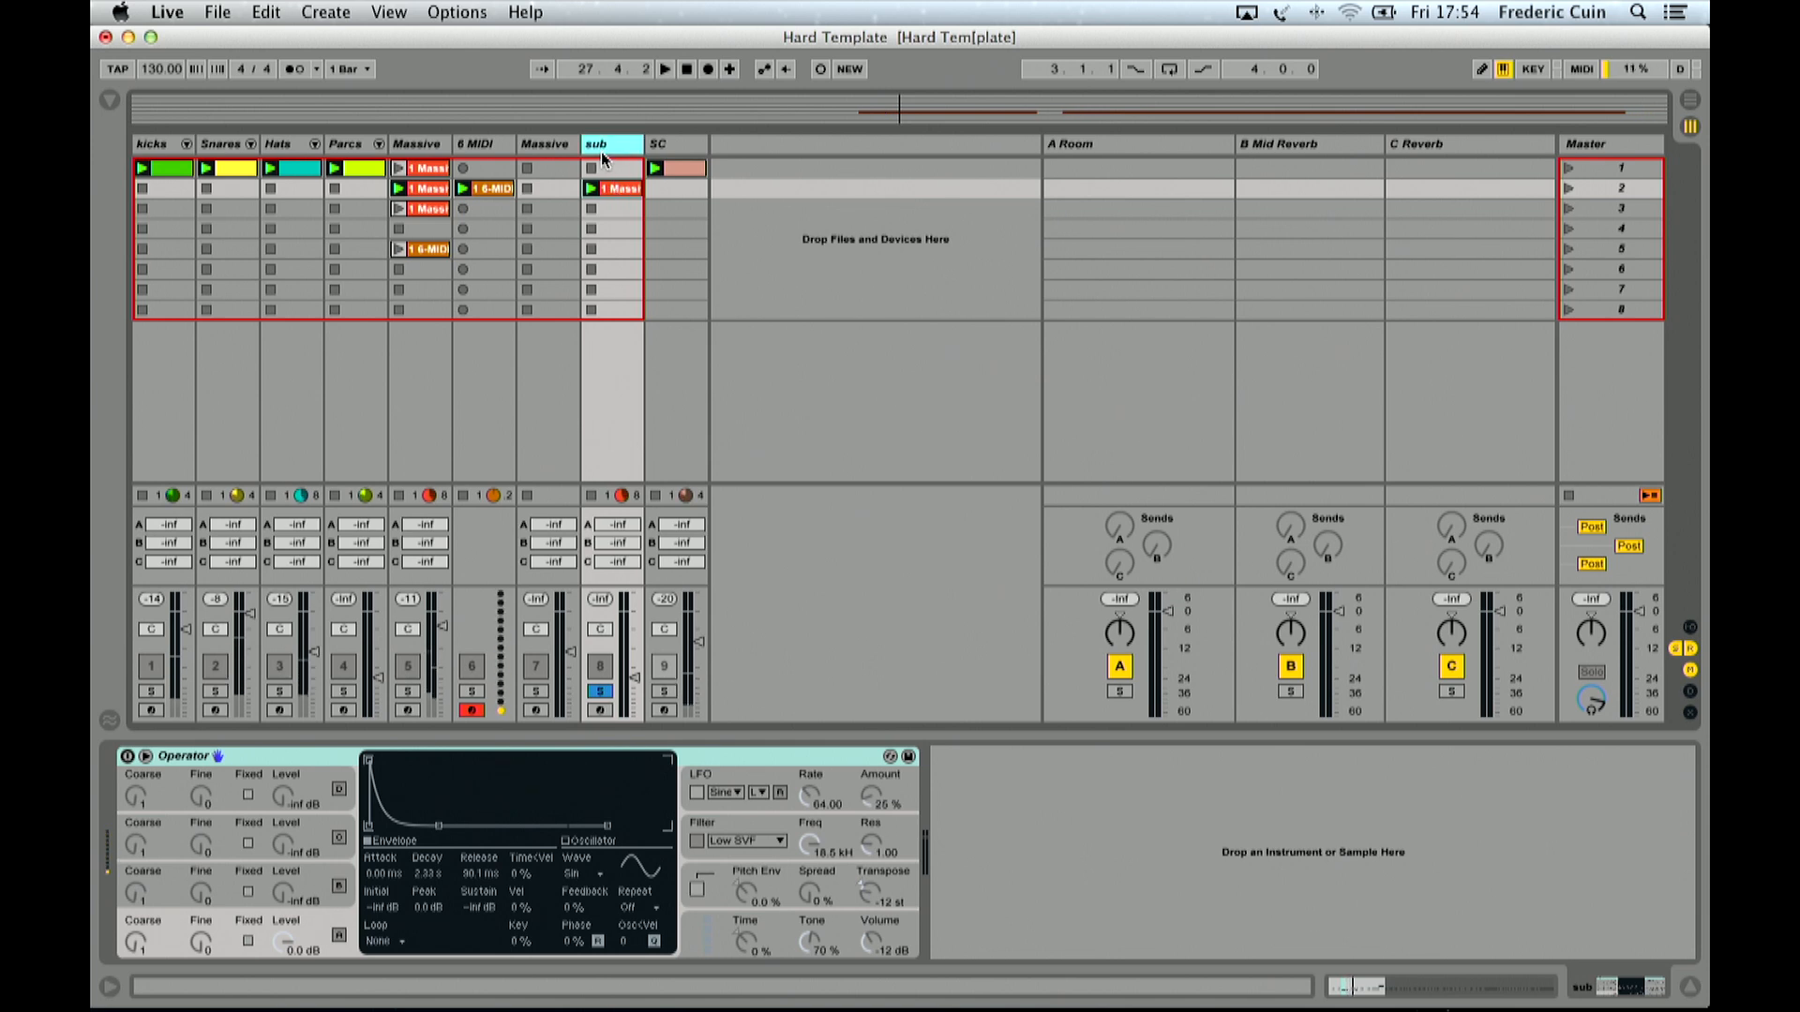
# Step: Turn on the sub track's Operator and display its pitch envelope settings
pyautogui.click(127, 757)
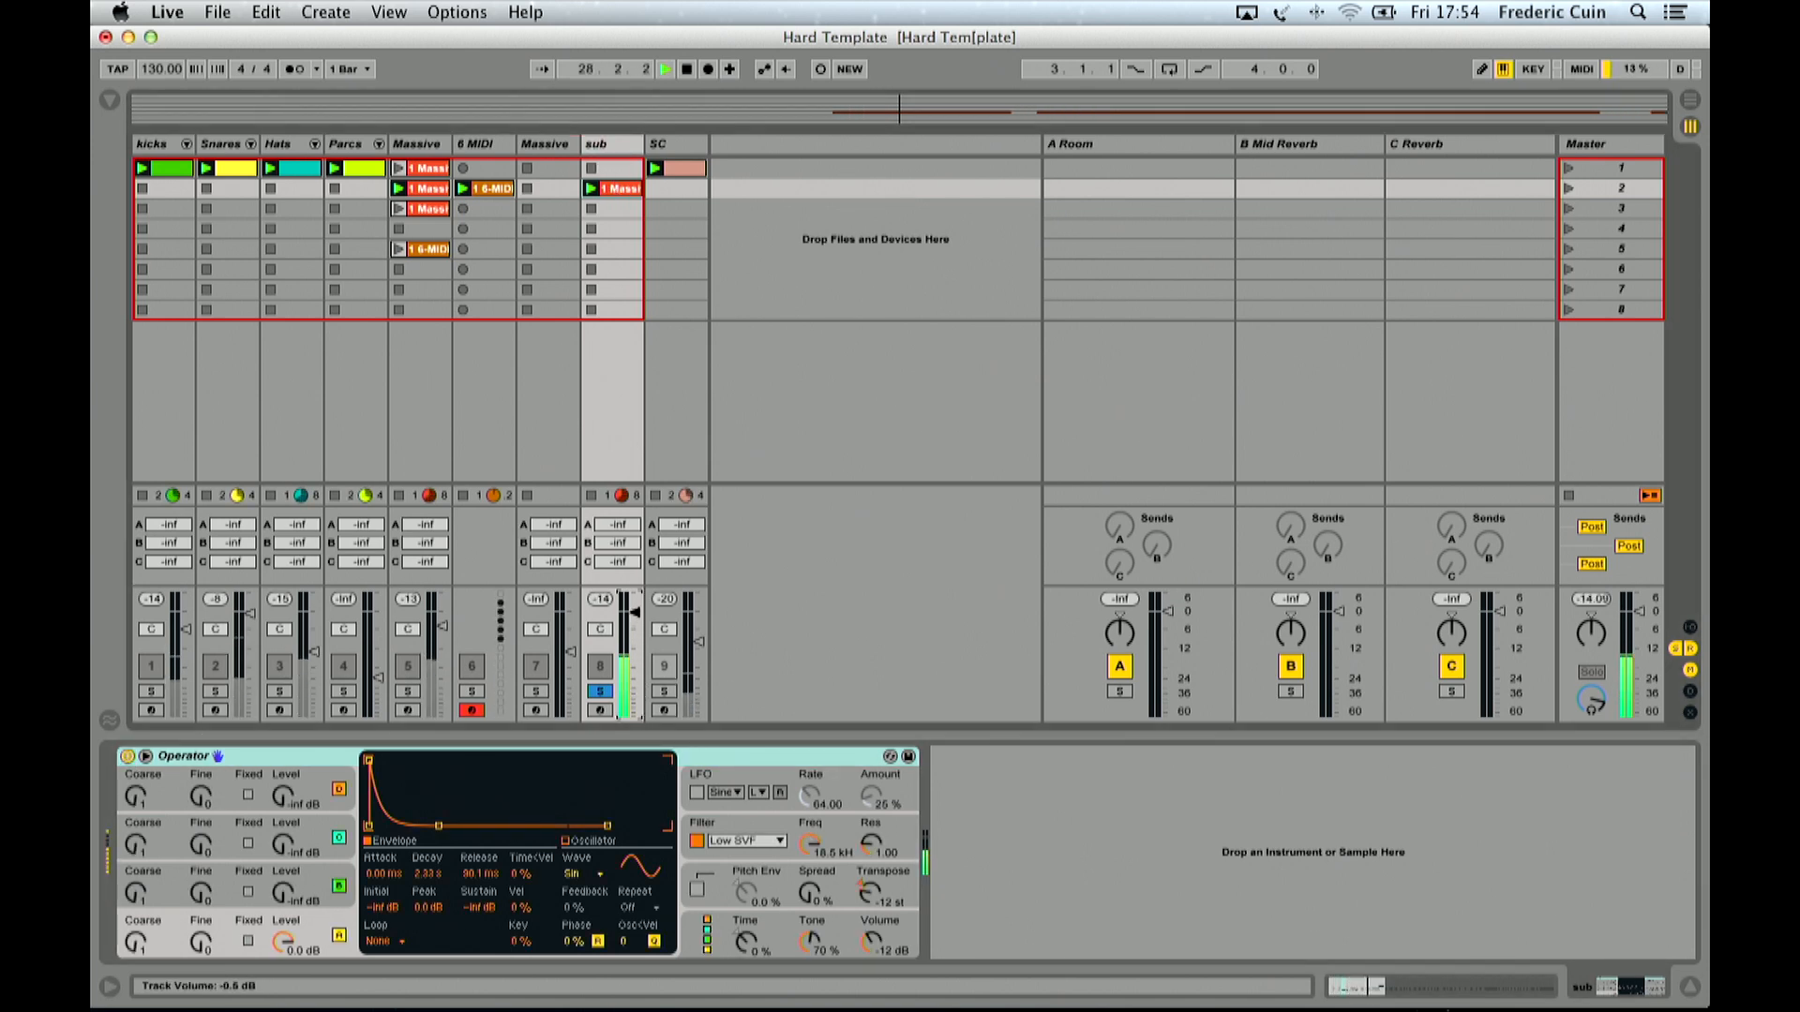
pyautogui.click(869, 885)
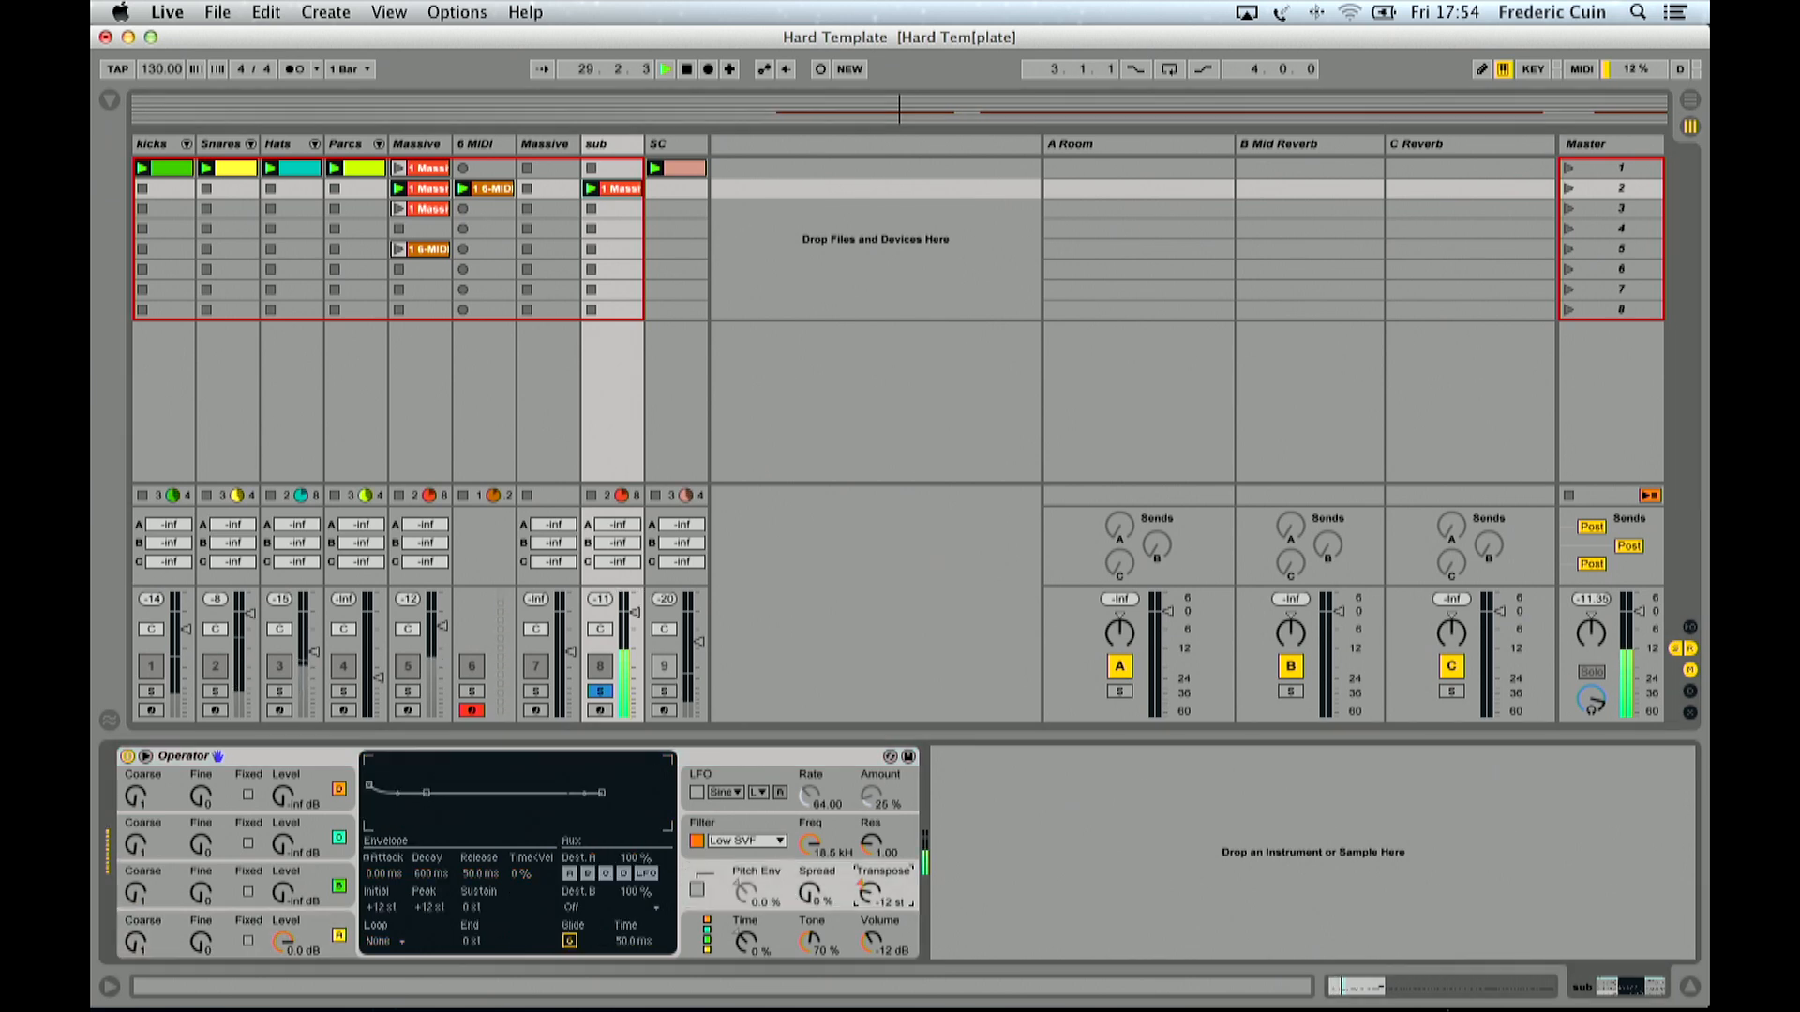
# Step: Transpose the sub Operator to -24 st, choose the parallel algorithm, and set oscillator B to -5.4 dB with 27% feedback
pyautogui.moveTo(869, 892); pyautogui.dragTo(869, 901)
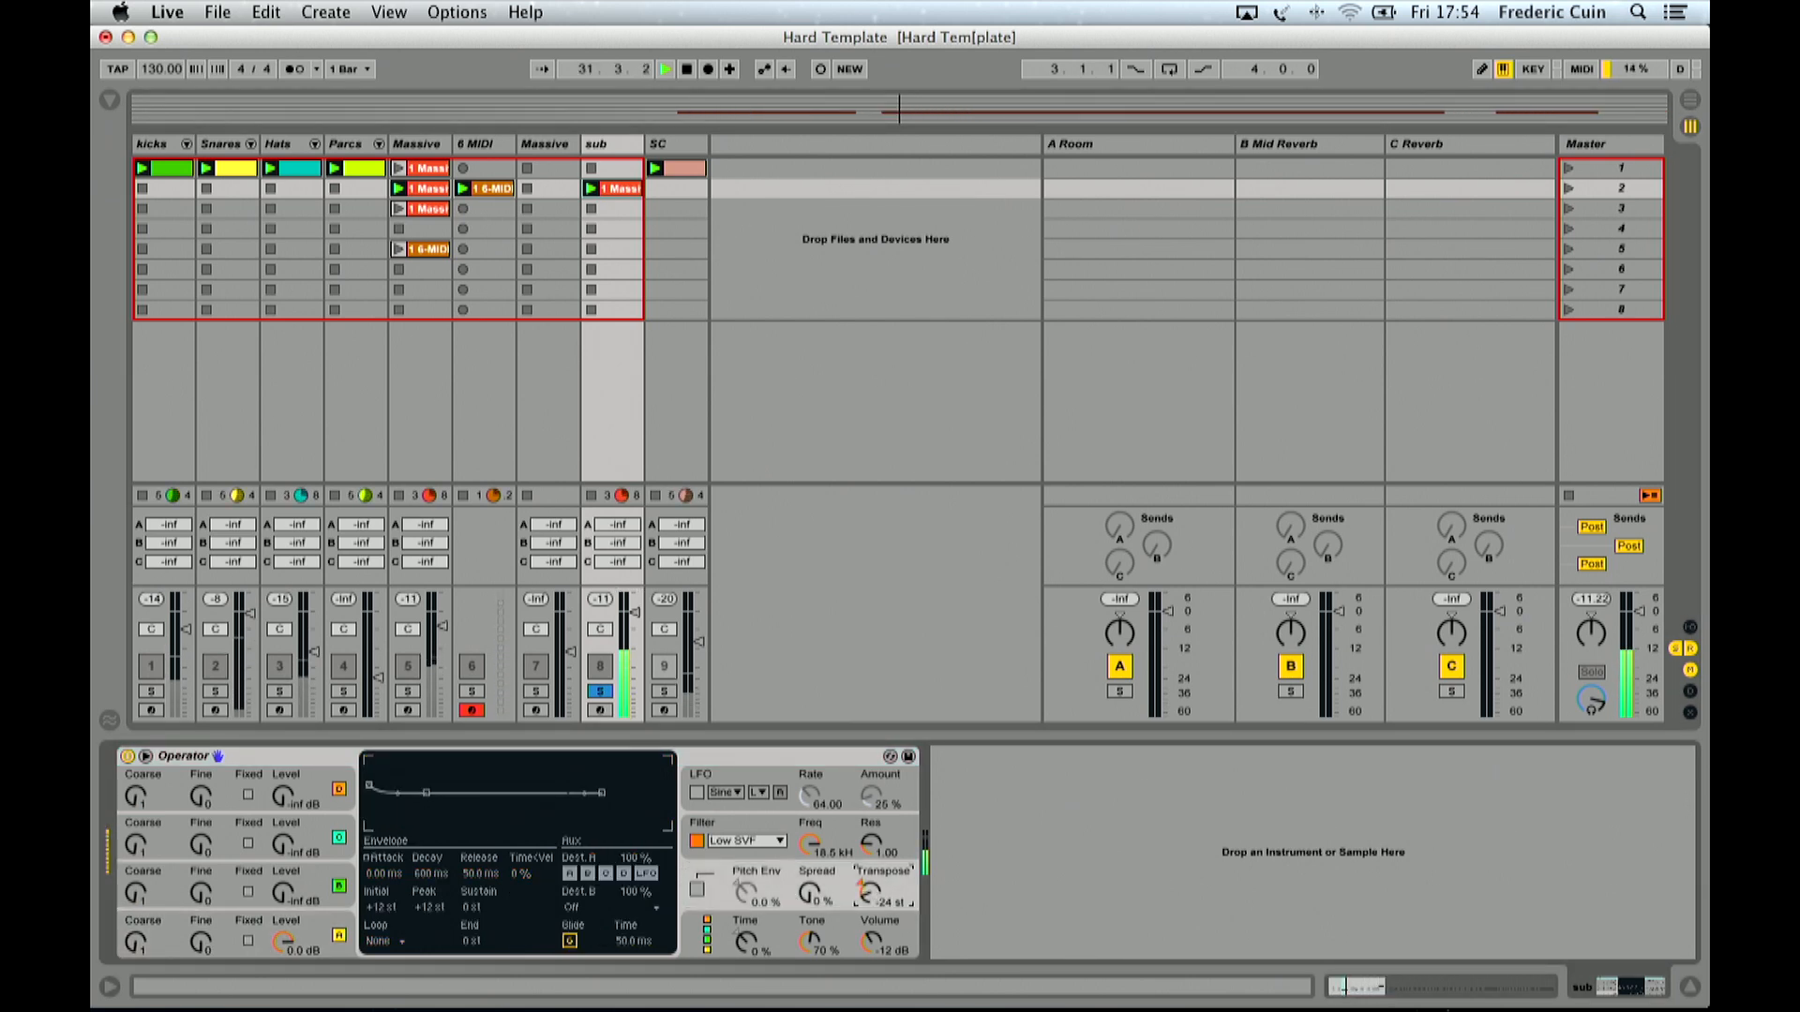
pyautogui.moveTo(287, 908); pyautogui.dragTo(287, 902)
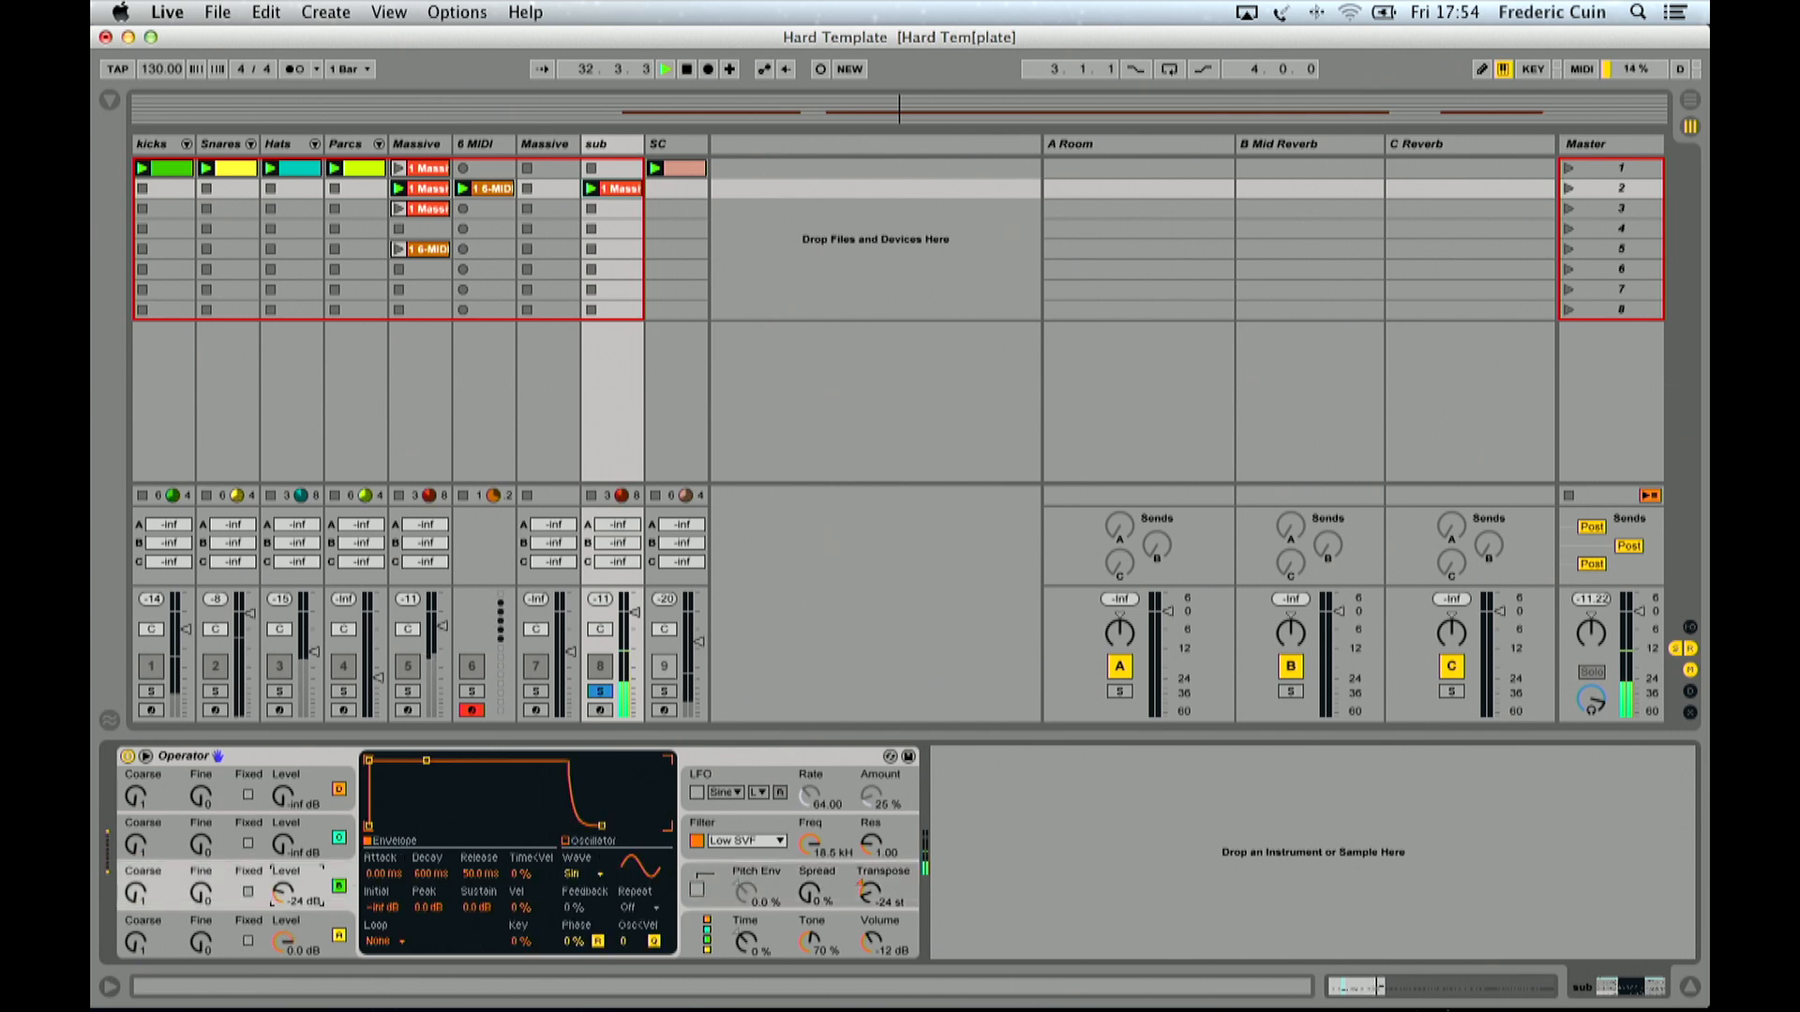
pyautogui.click(724, 942)
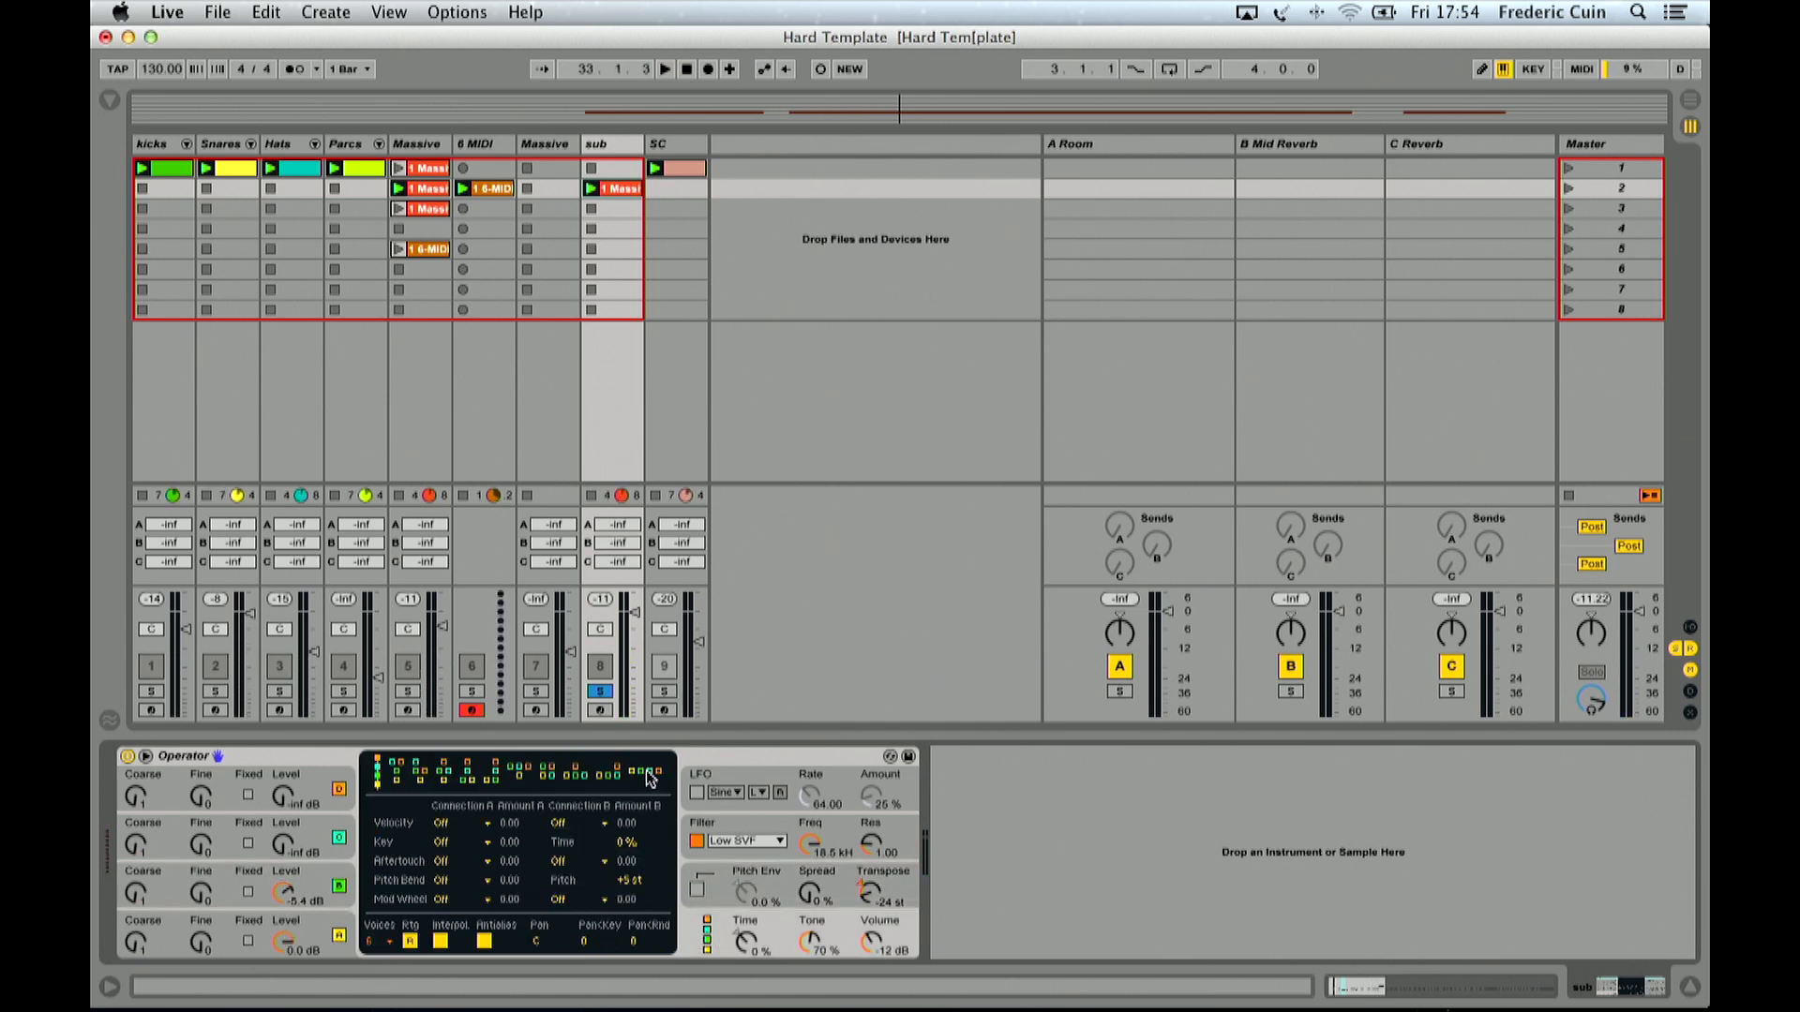
pyautogui.click(319, 885)
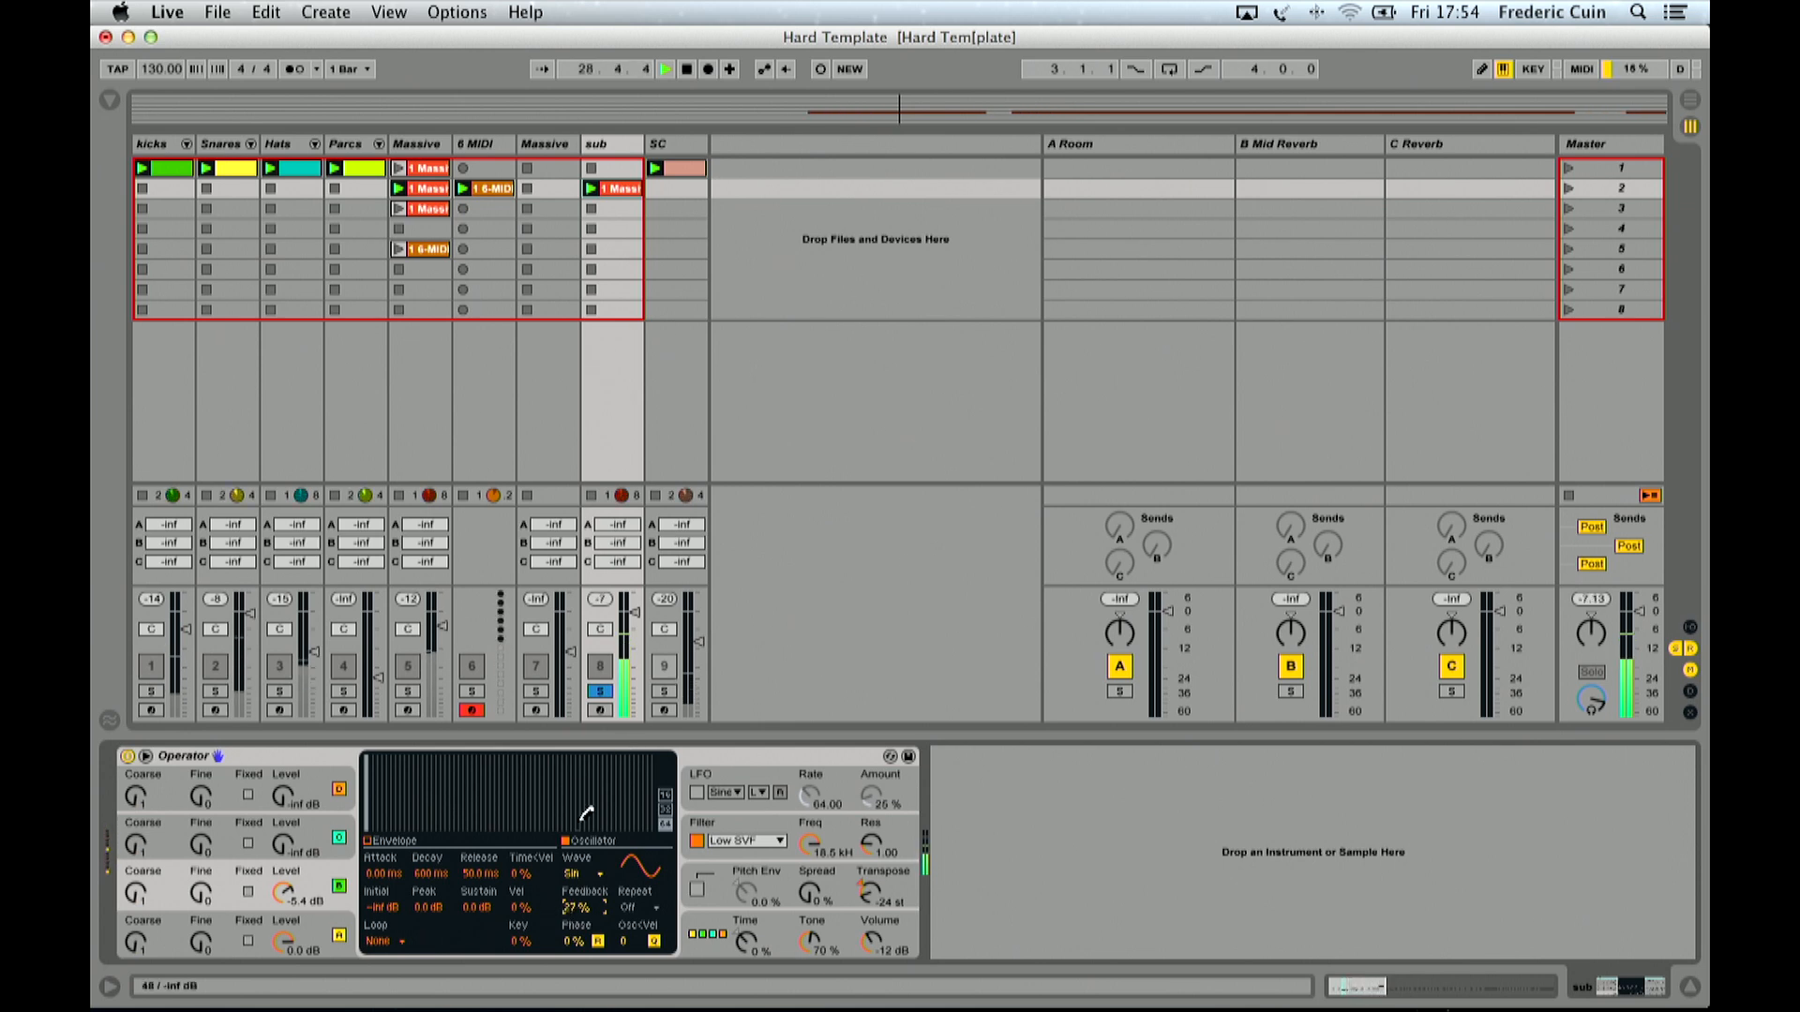
# Step: Shorten the envelope decay of Operator's oscillator A with its sustain at -inf dB, and lower the sub track's volume slightly
pyautogui.click(314, 938)
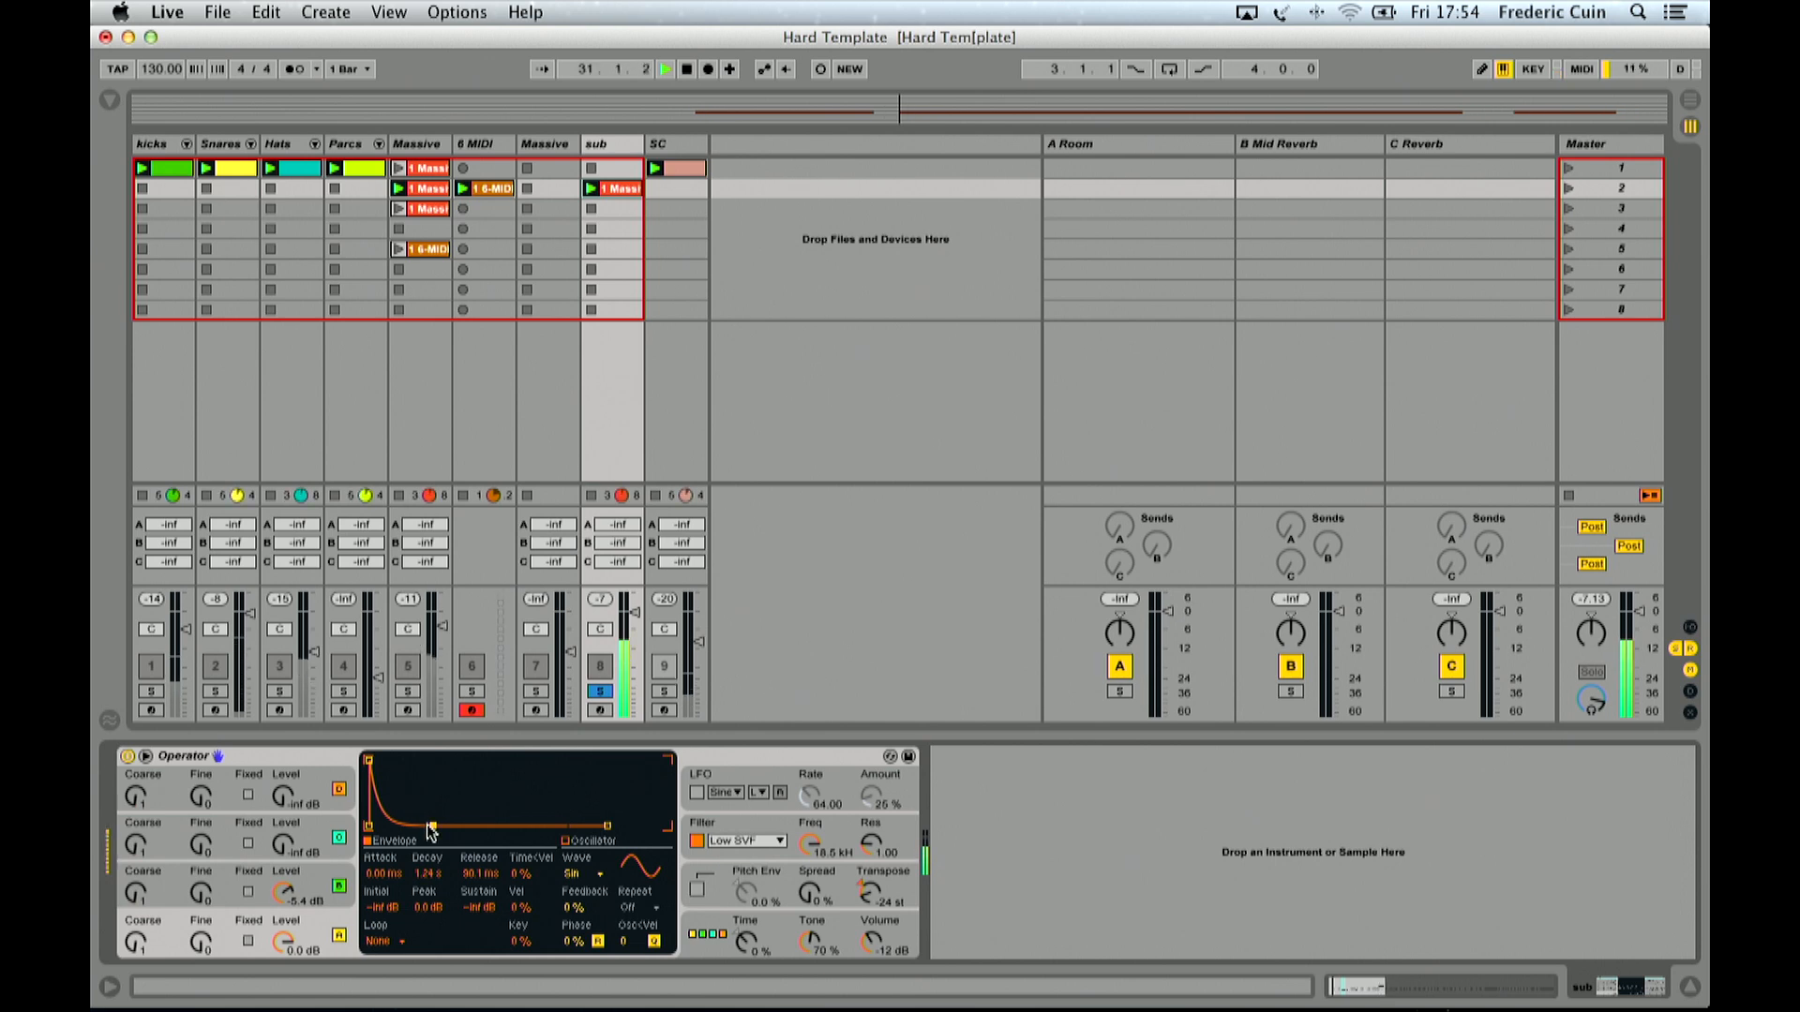
pyautogui.moveTo(434, 825); pyautogui.dragTo(426, 825)
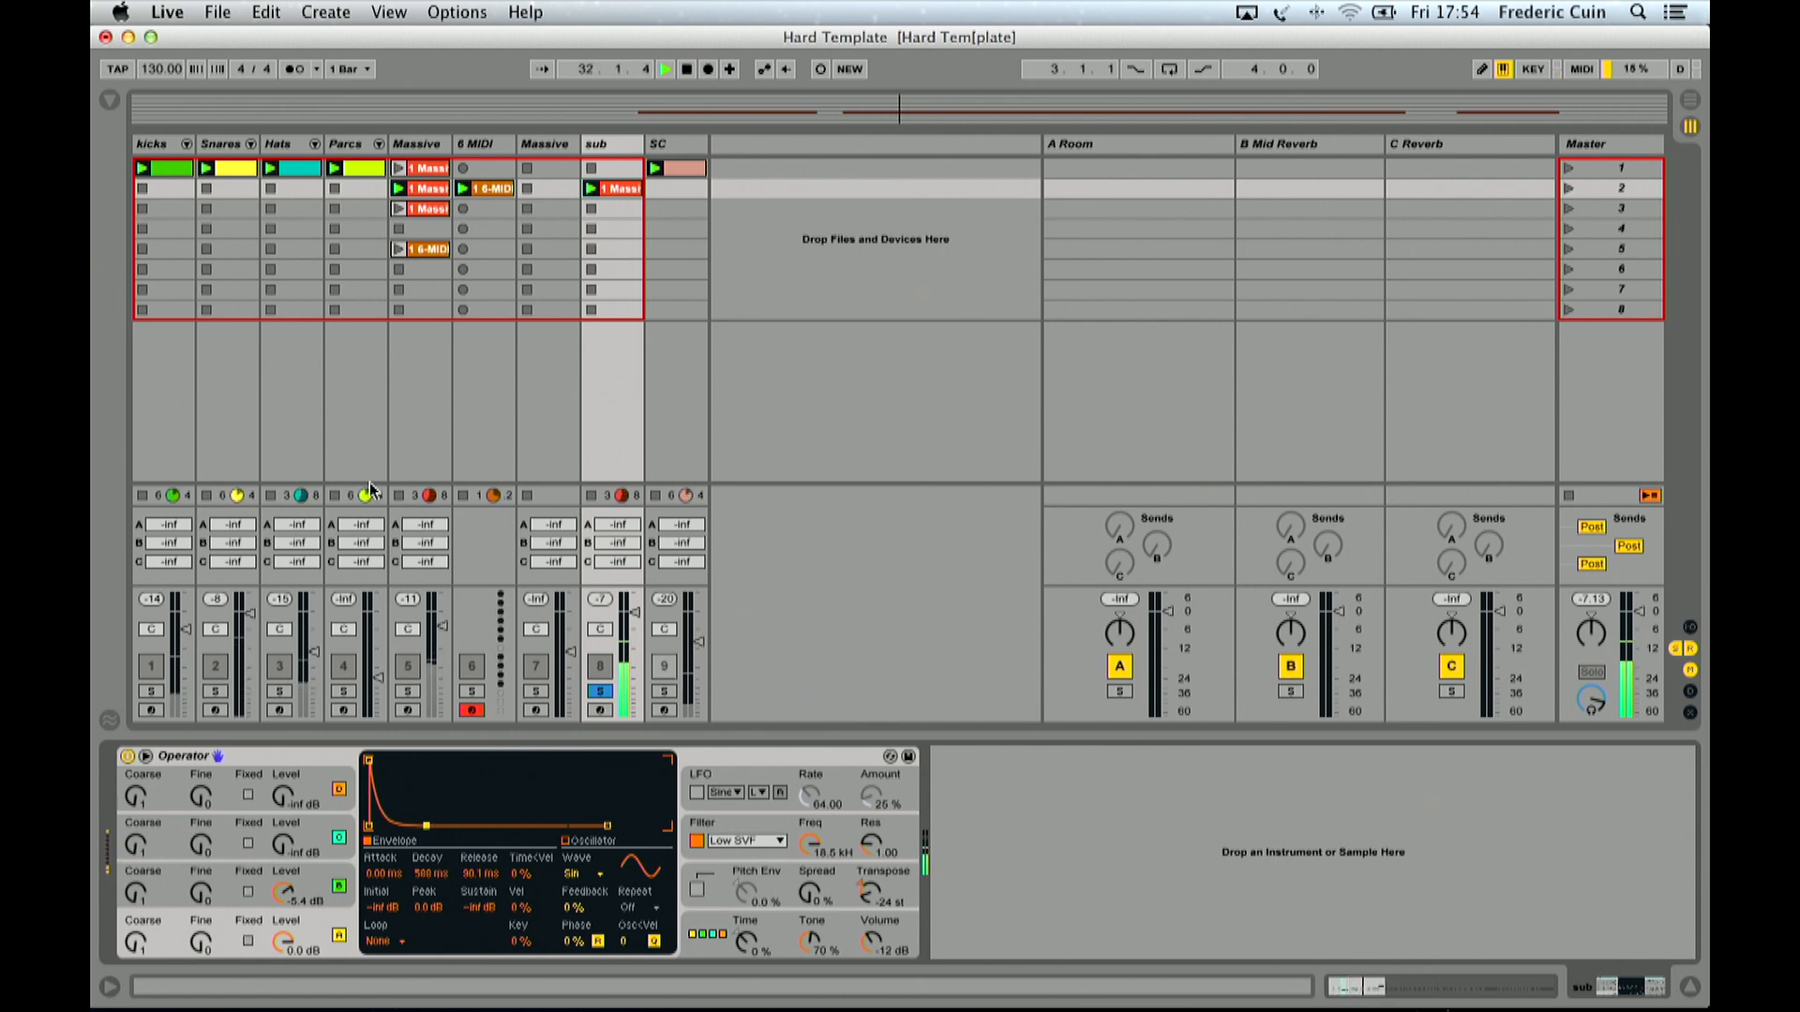
pyautogui.click(419, 143)
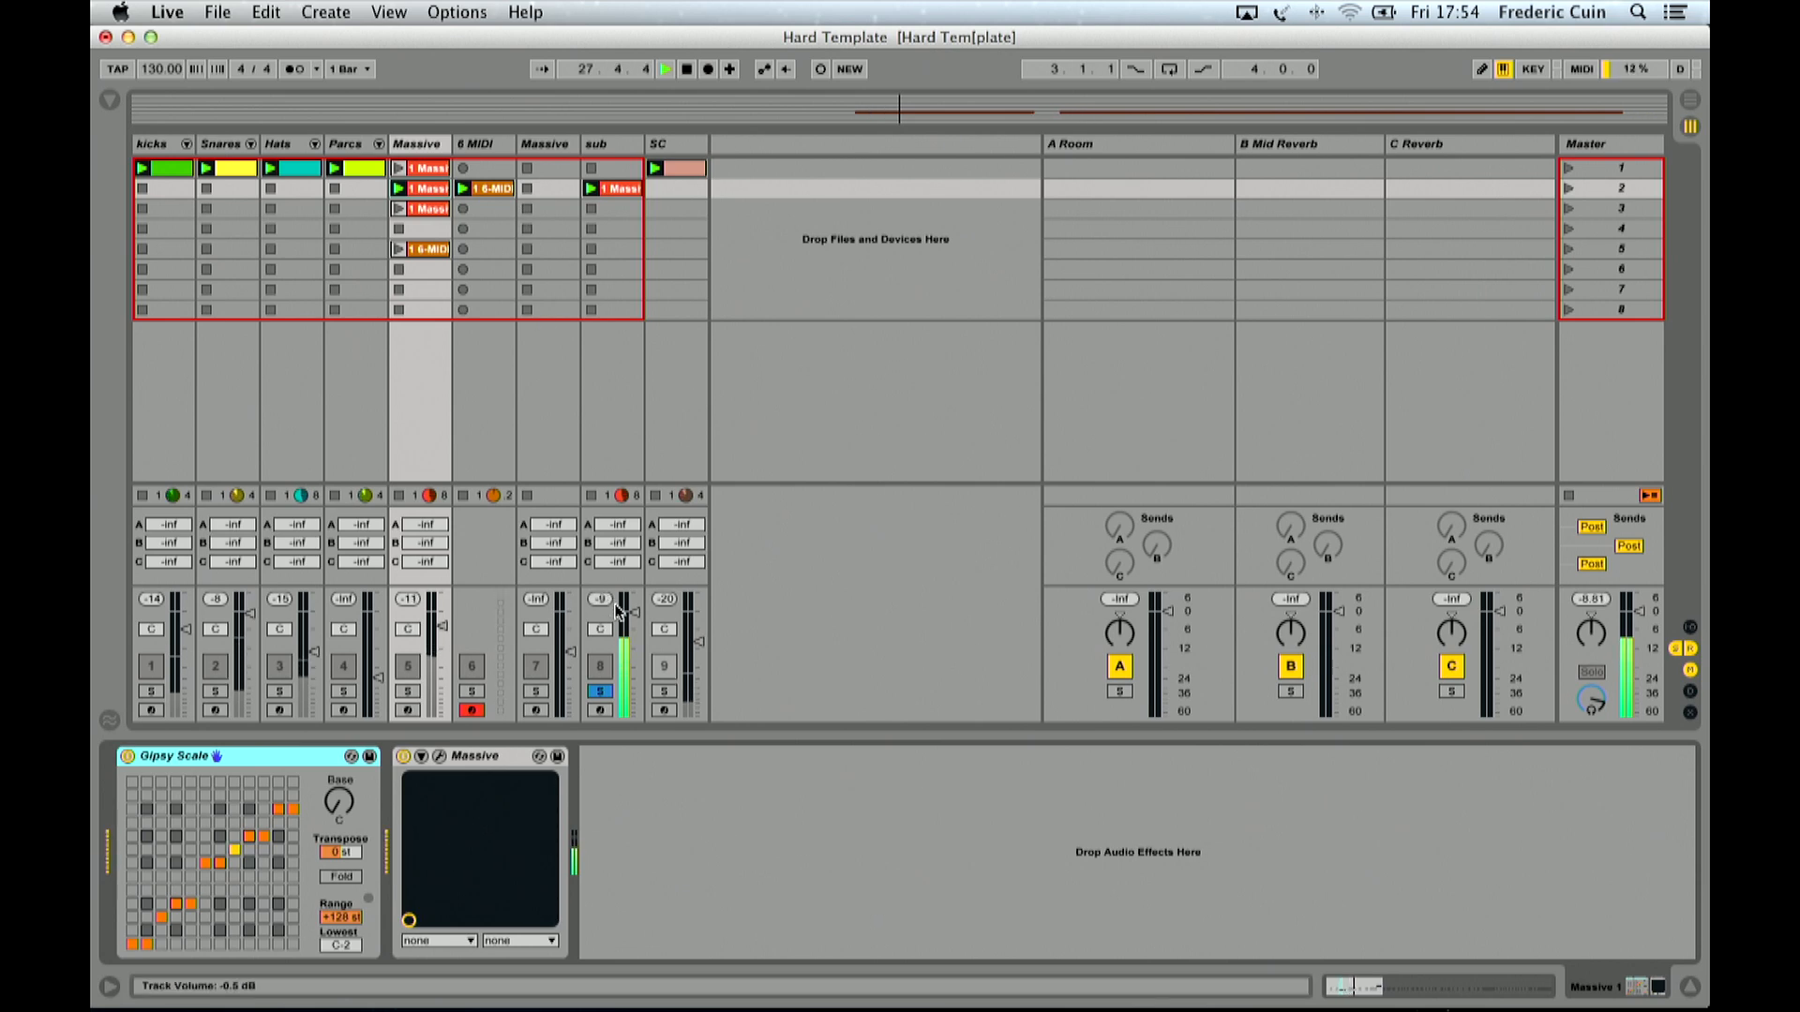
pyautogui.moveTo(633, 612); pyautogui.dragTo(635, 618)
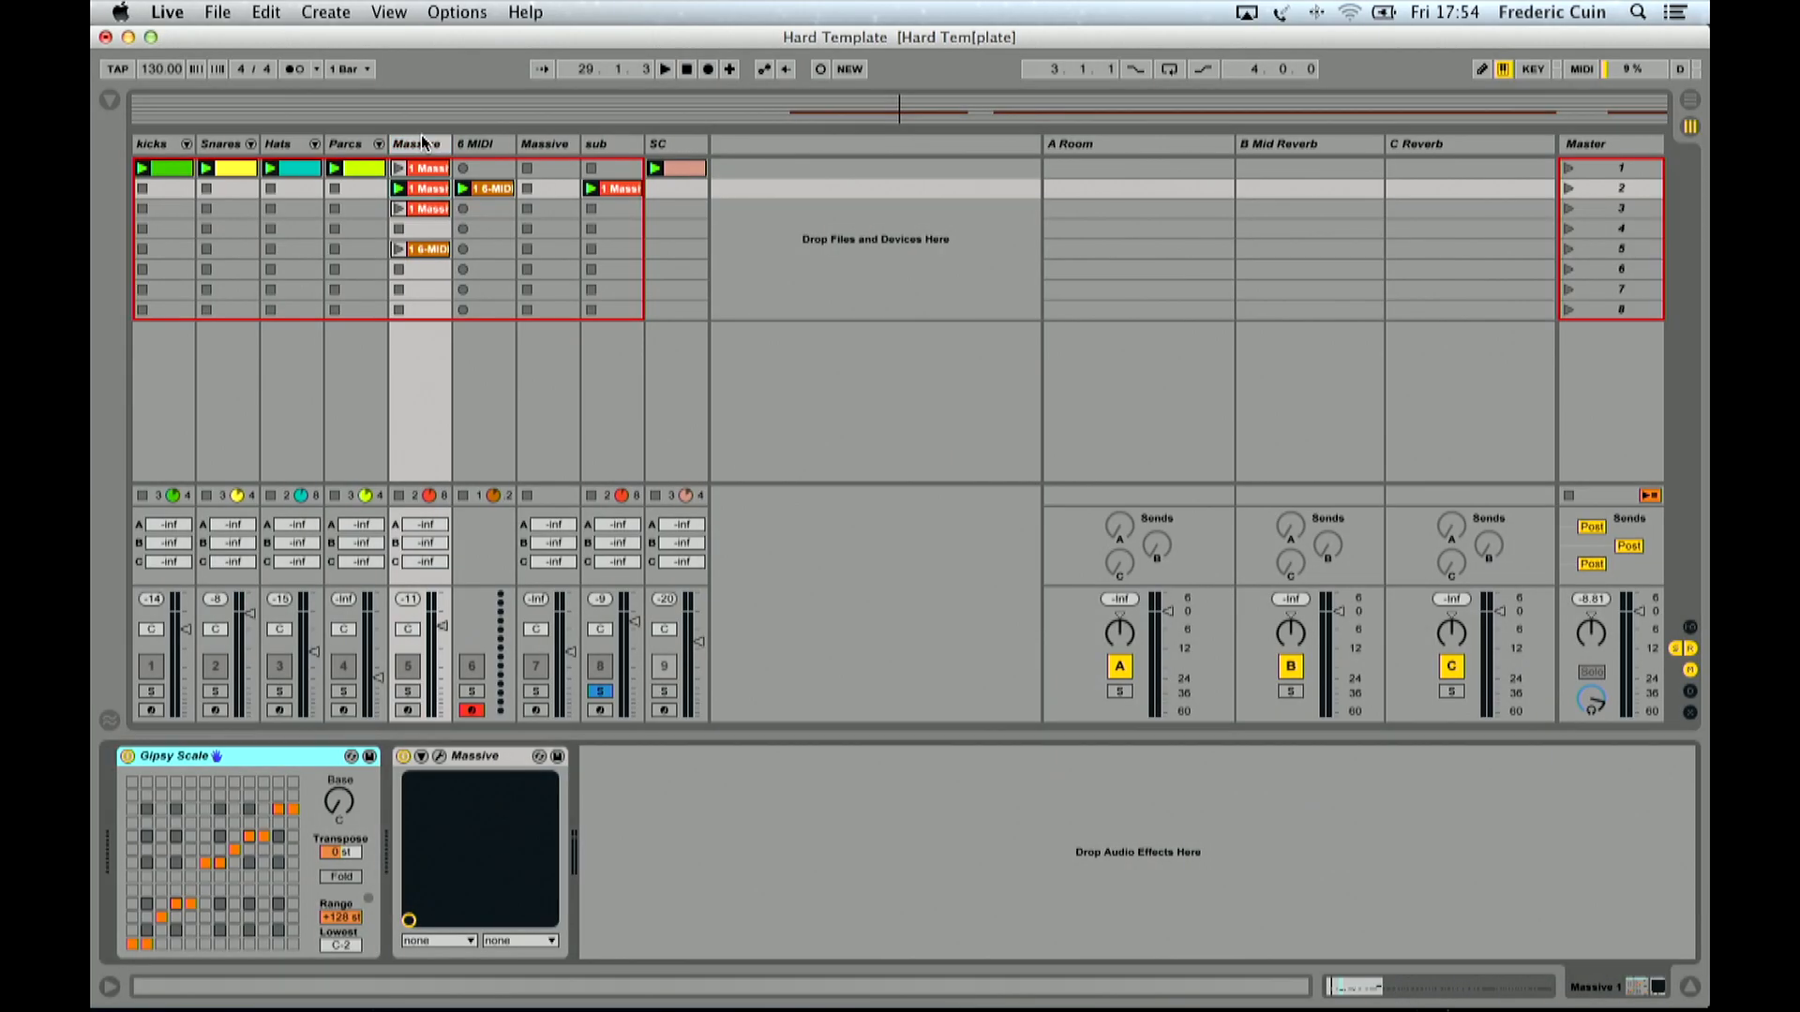
# Step: Add an EQ Eight to the first Massive track with band 1 as a low cut at 100 Hz
pyautogui.click(110, 101)
pyautogui.click(186, 215)
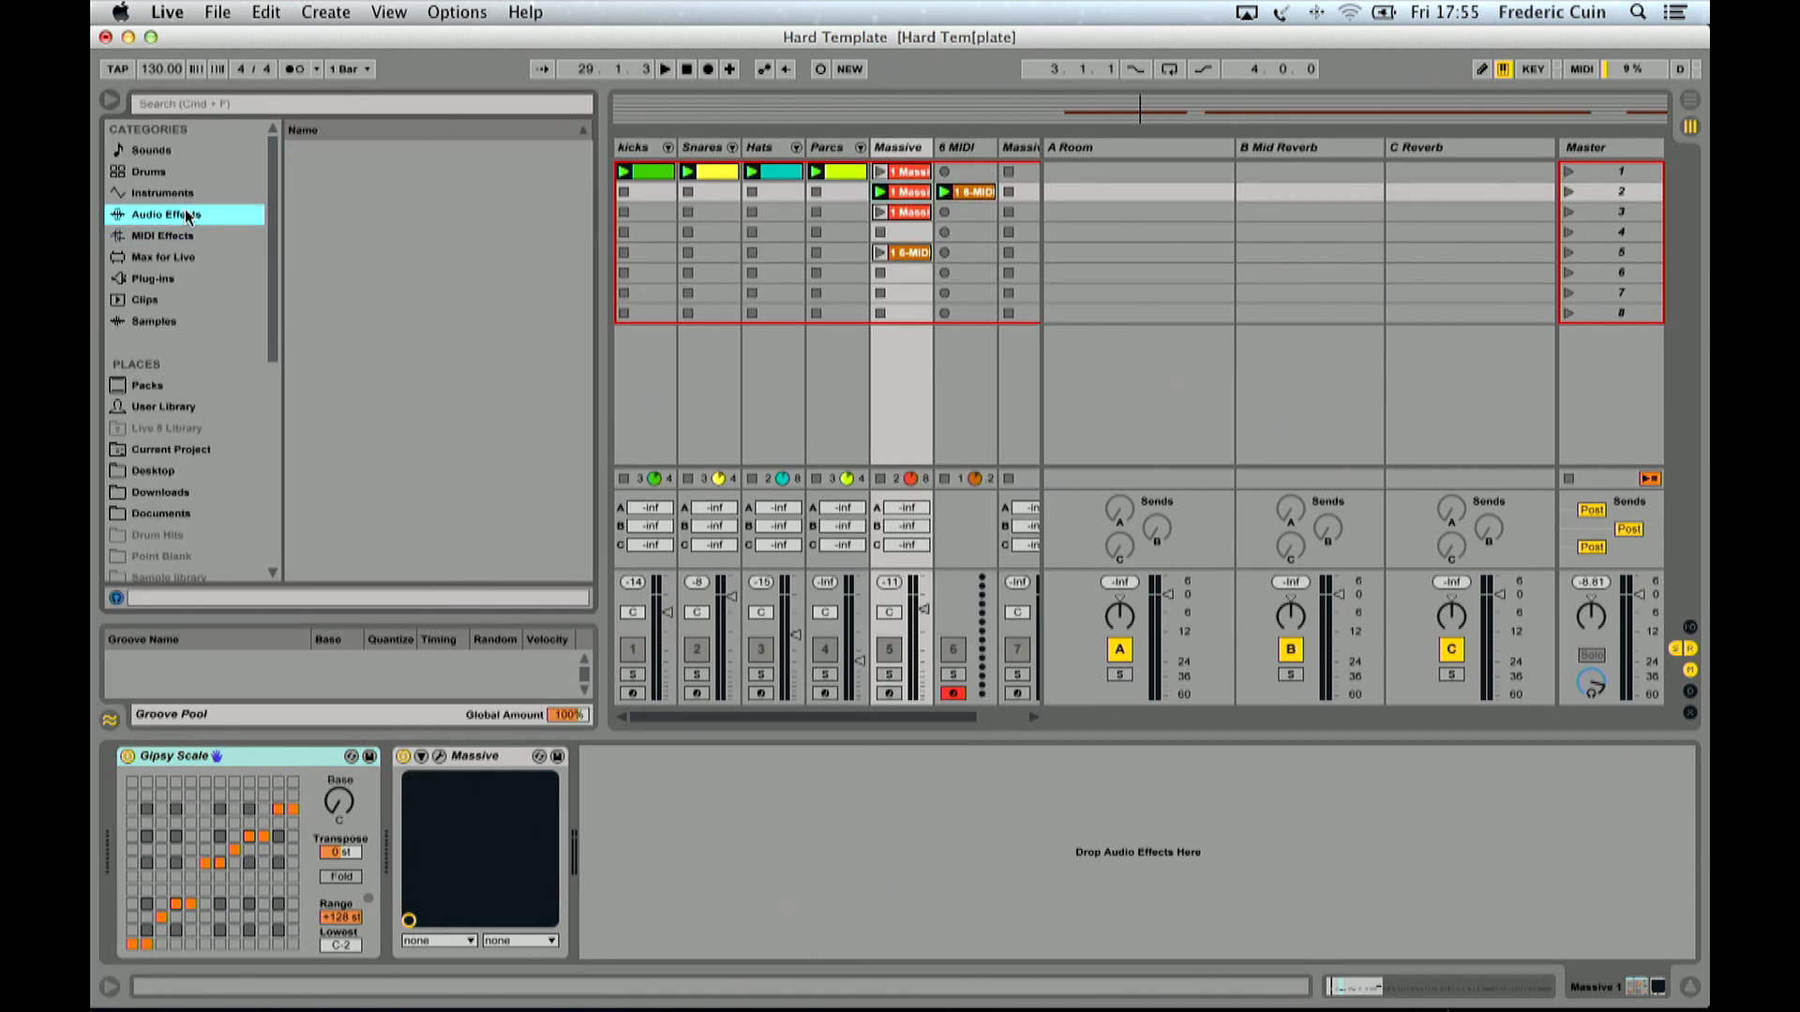
pyautogui.moveTo(336, 364); pyautogui.dragTo(734, 885)
pyautogui.click(659, 930)
pyautogui.click(678, 814)
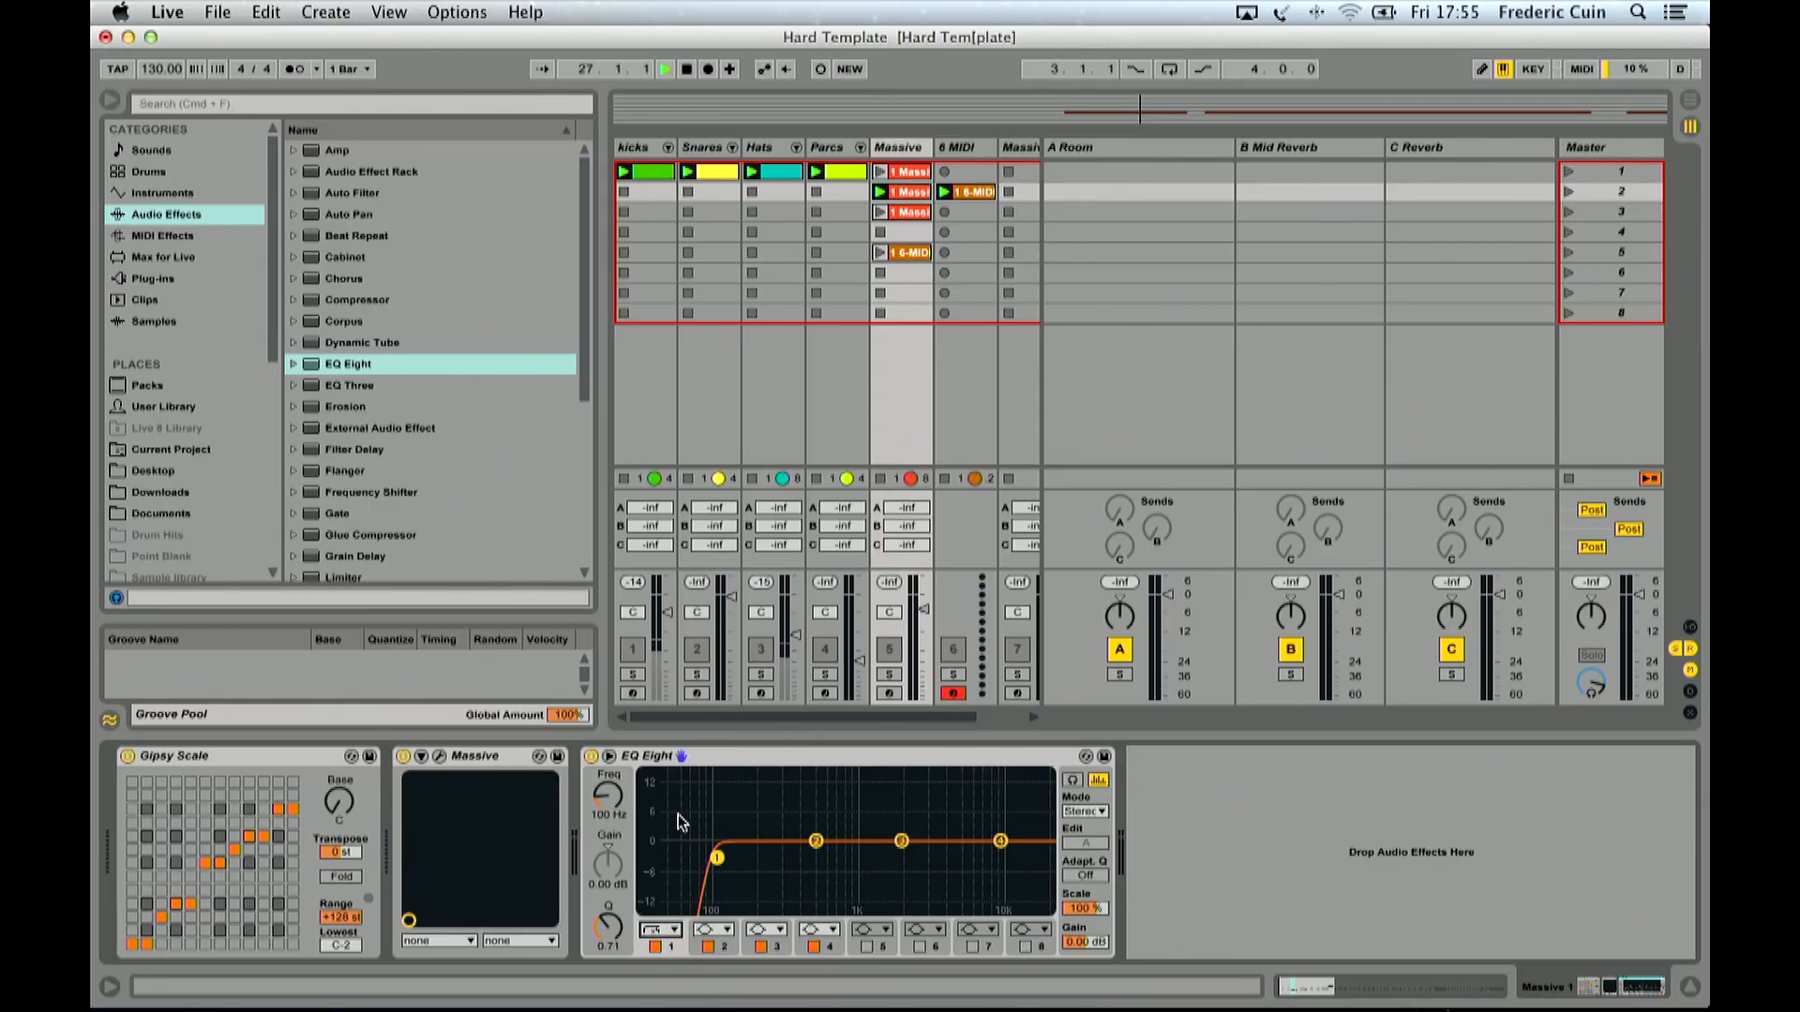
pyautogui.press('space')
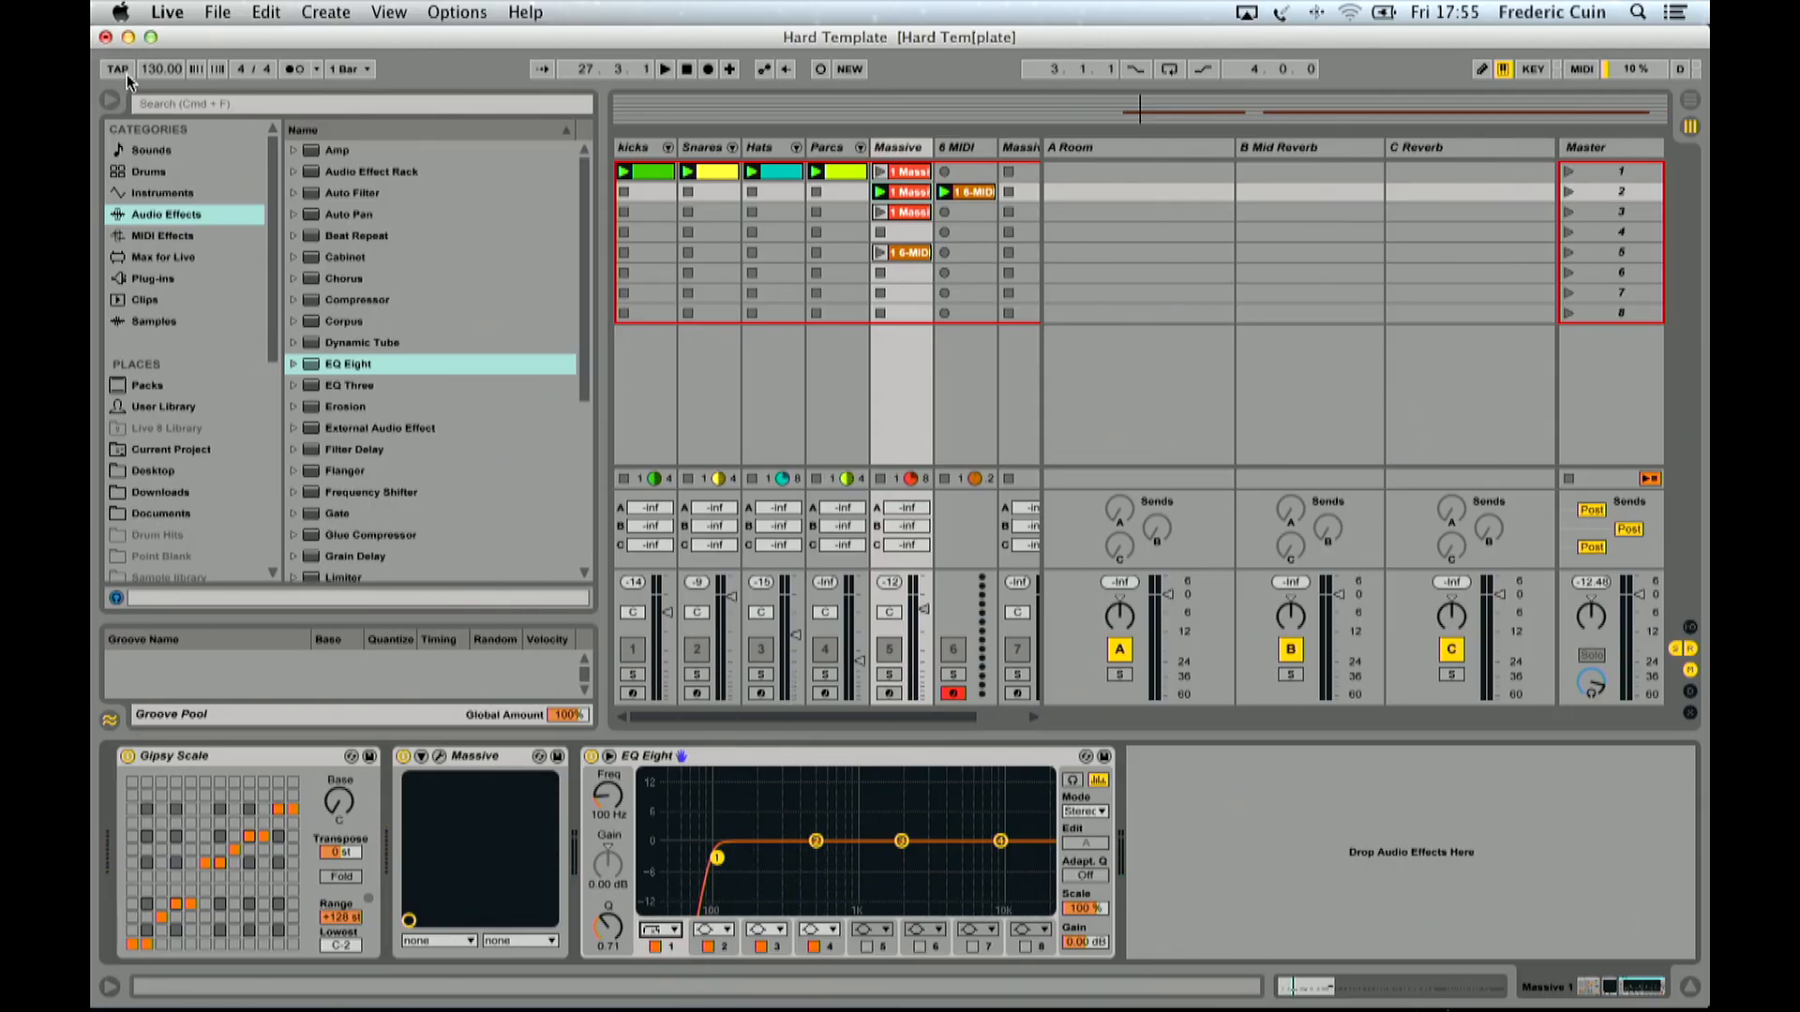
# Step: Solo the first Massive track alongside the sub and audition the two layers together
pyautogui.click(110, 100)
pyautogui.click(408, 692)
pyautogui.press('space')
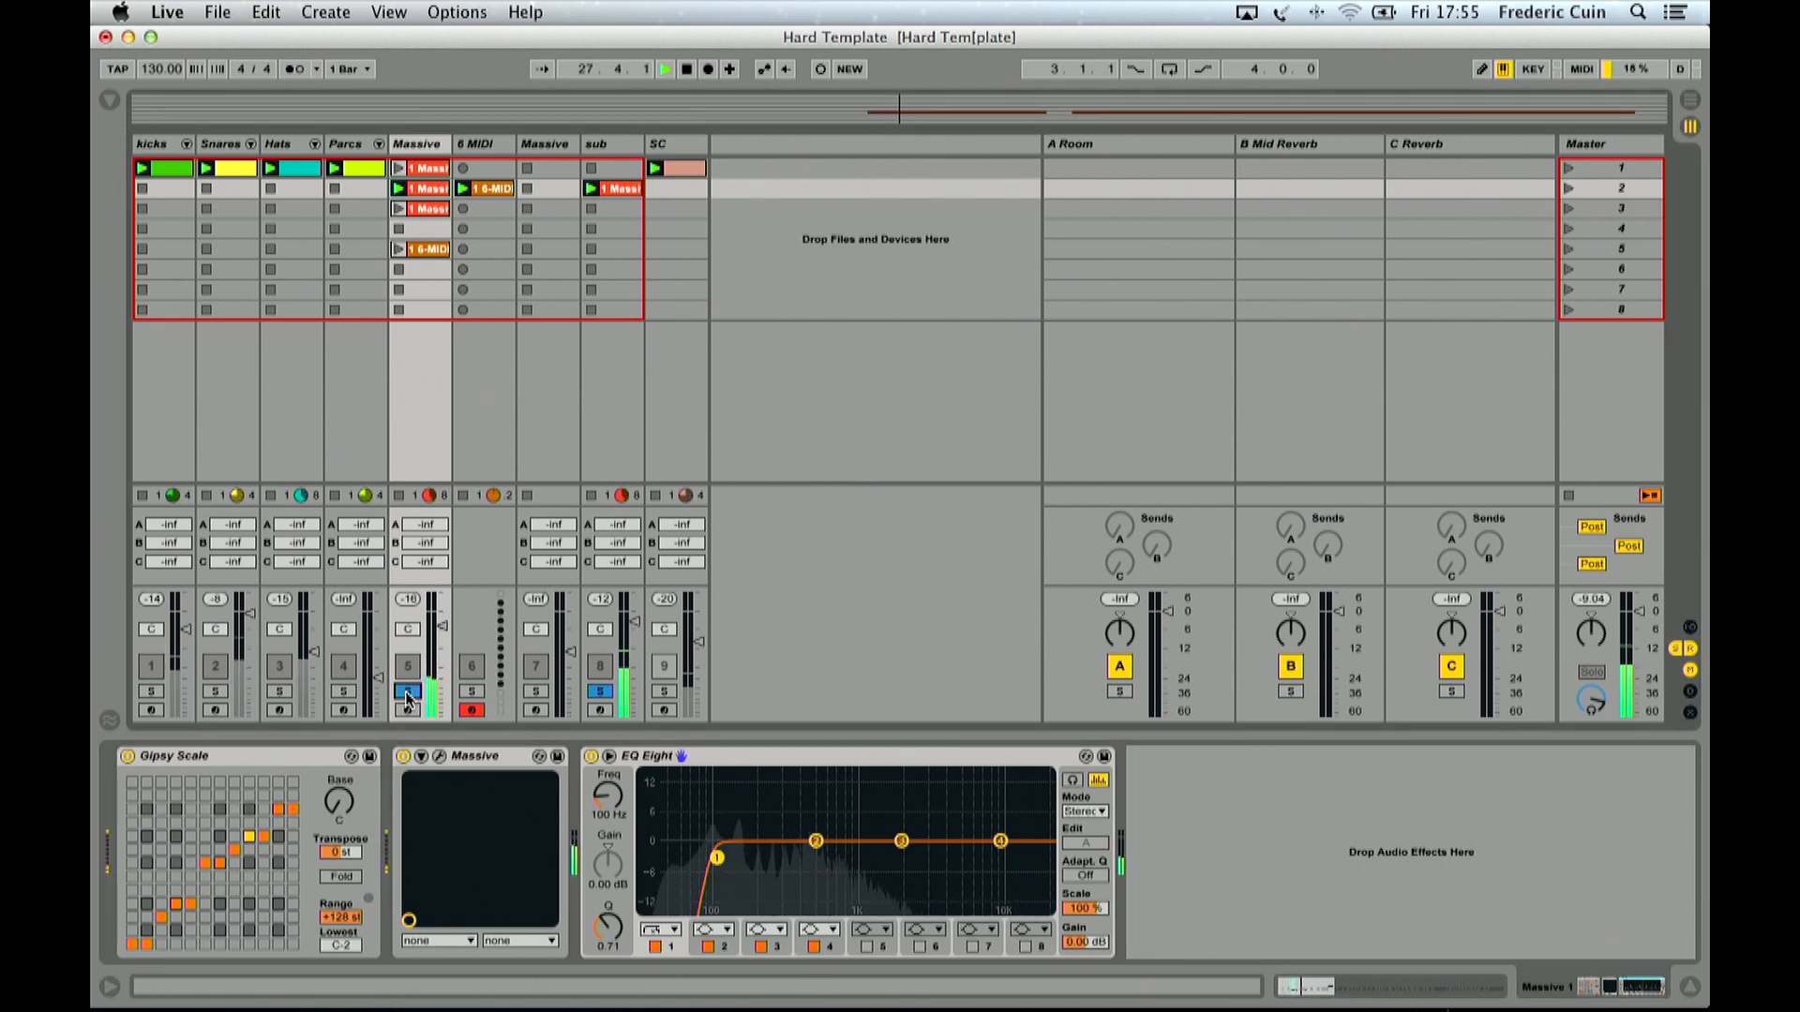
pyautogui.press('space')
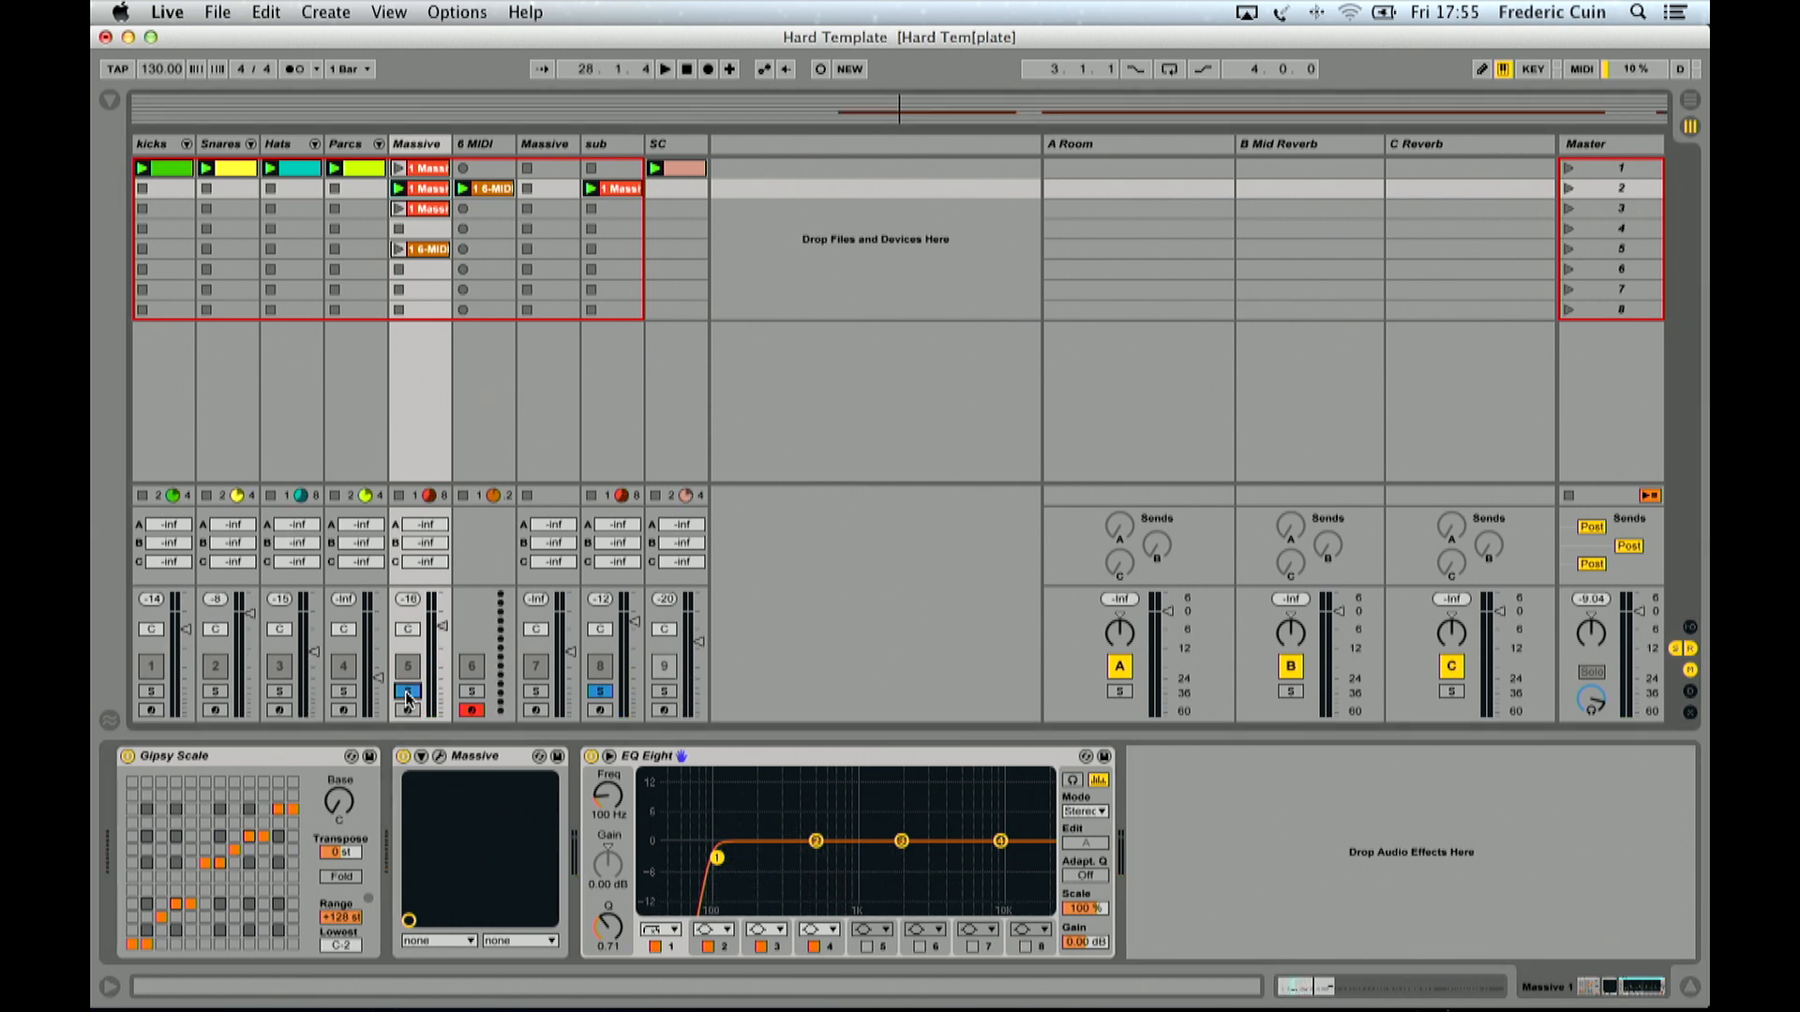
# Step: Enlarge the EQ Eight display and boost band 2 by 13.2 dB at 330 Hz with a Q of 12.0
pyautogui.doubleClick(724, 800)
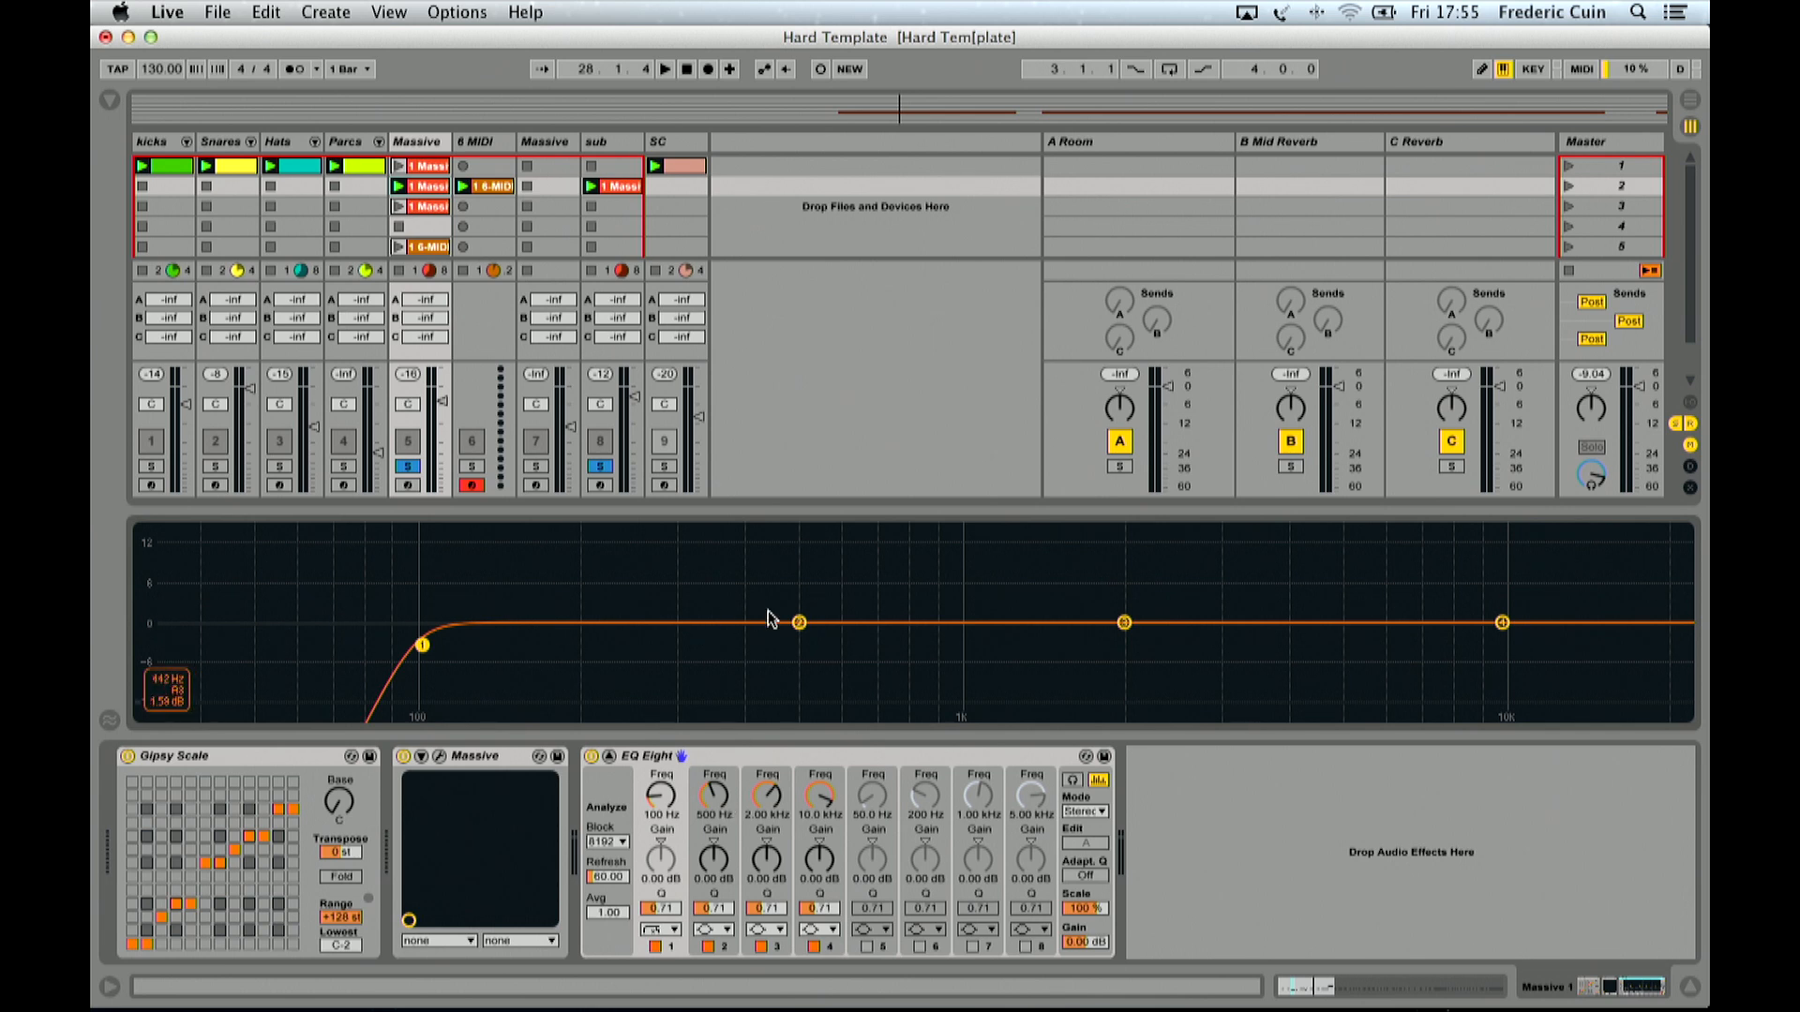
pyautogui.moveTo(798, 622); pyautogui.dragTo(670, 586)
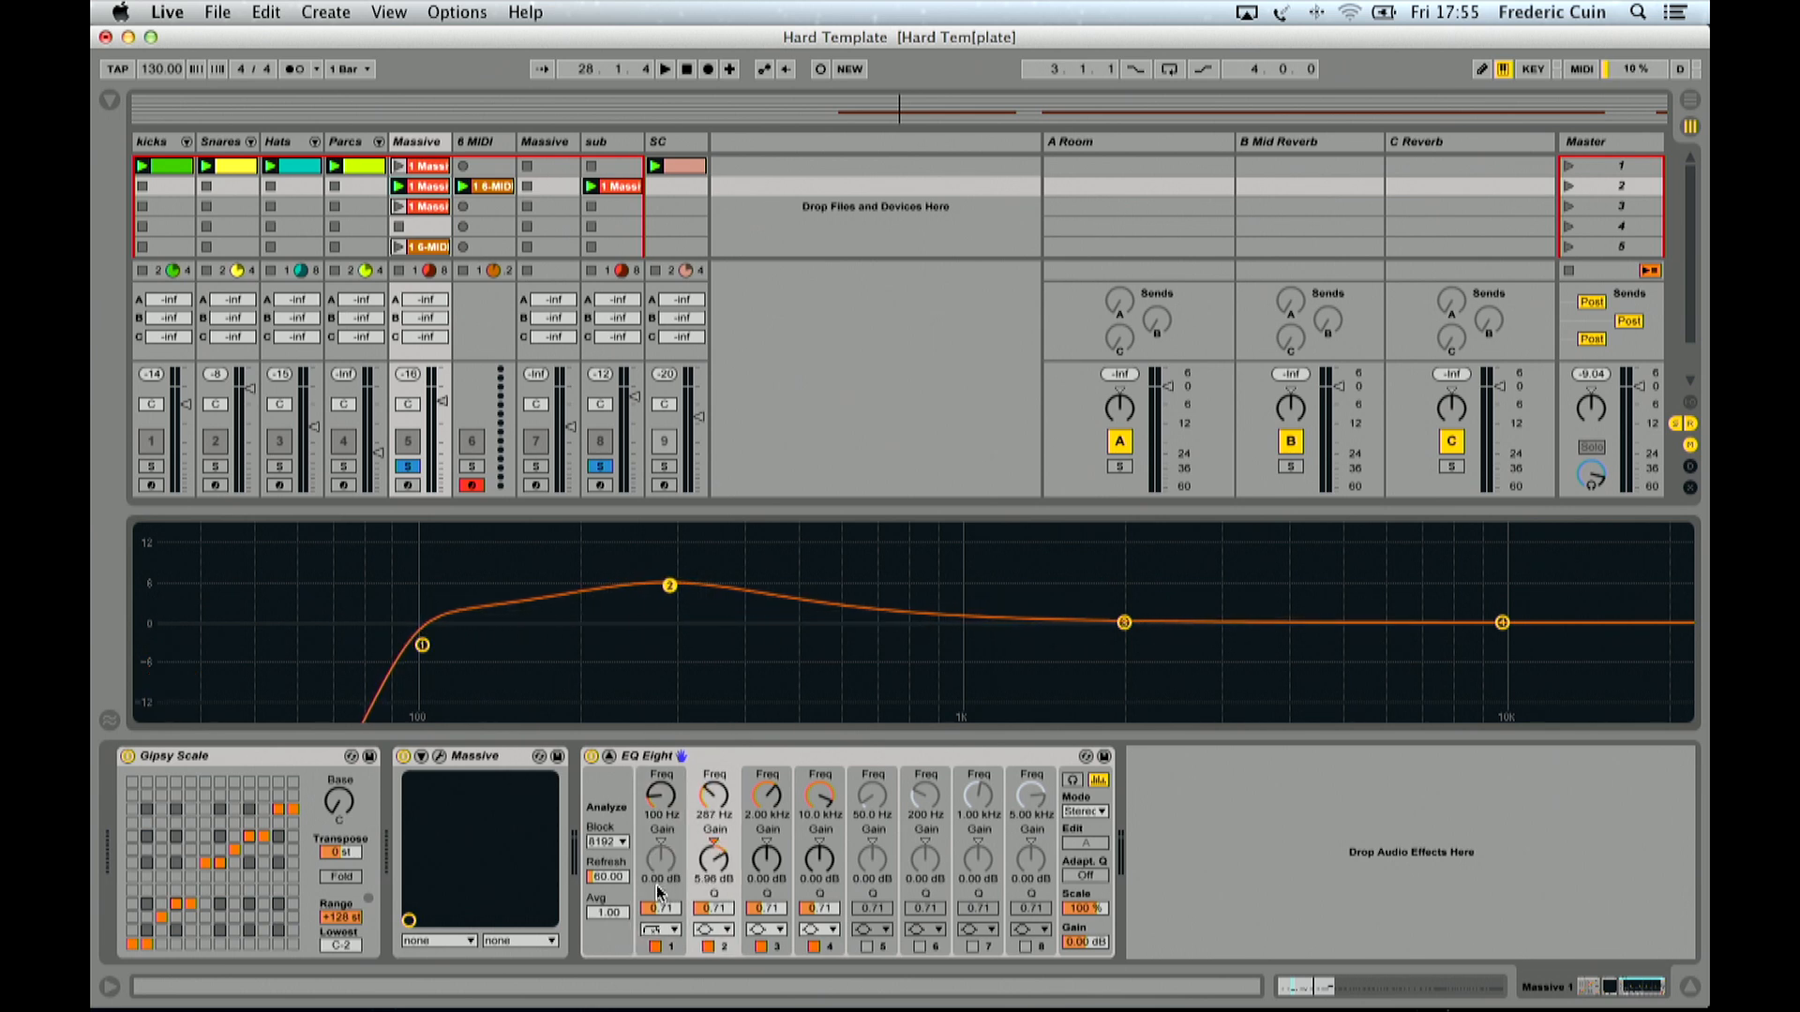
pyautogui.moveTo(704, 917); pyautogui.dragTo(708, 908)
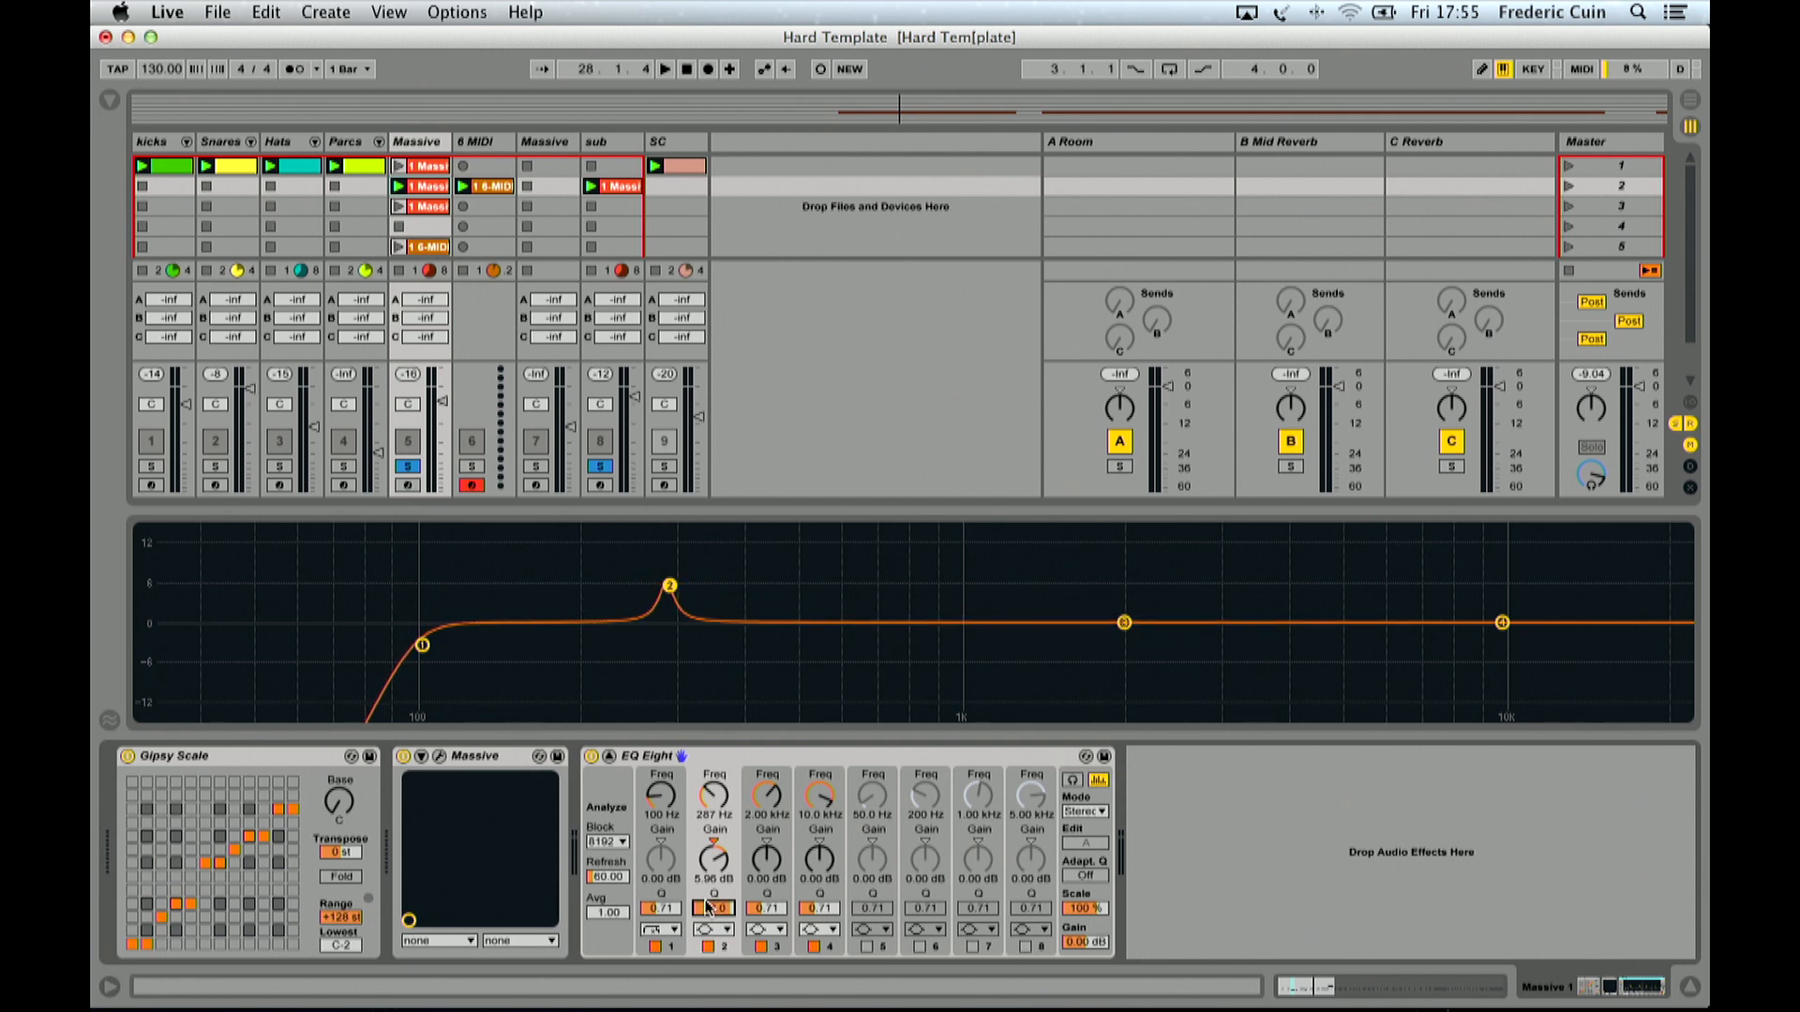
pyautogui.moveTo(666, 592); pyautogui.dragTo(702, 541)
pyautogui.press('space')
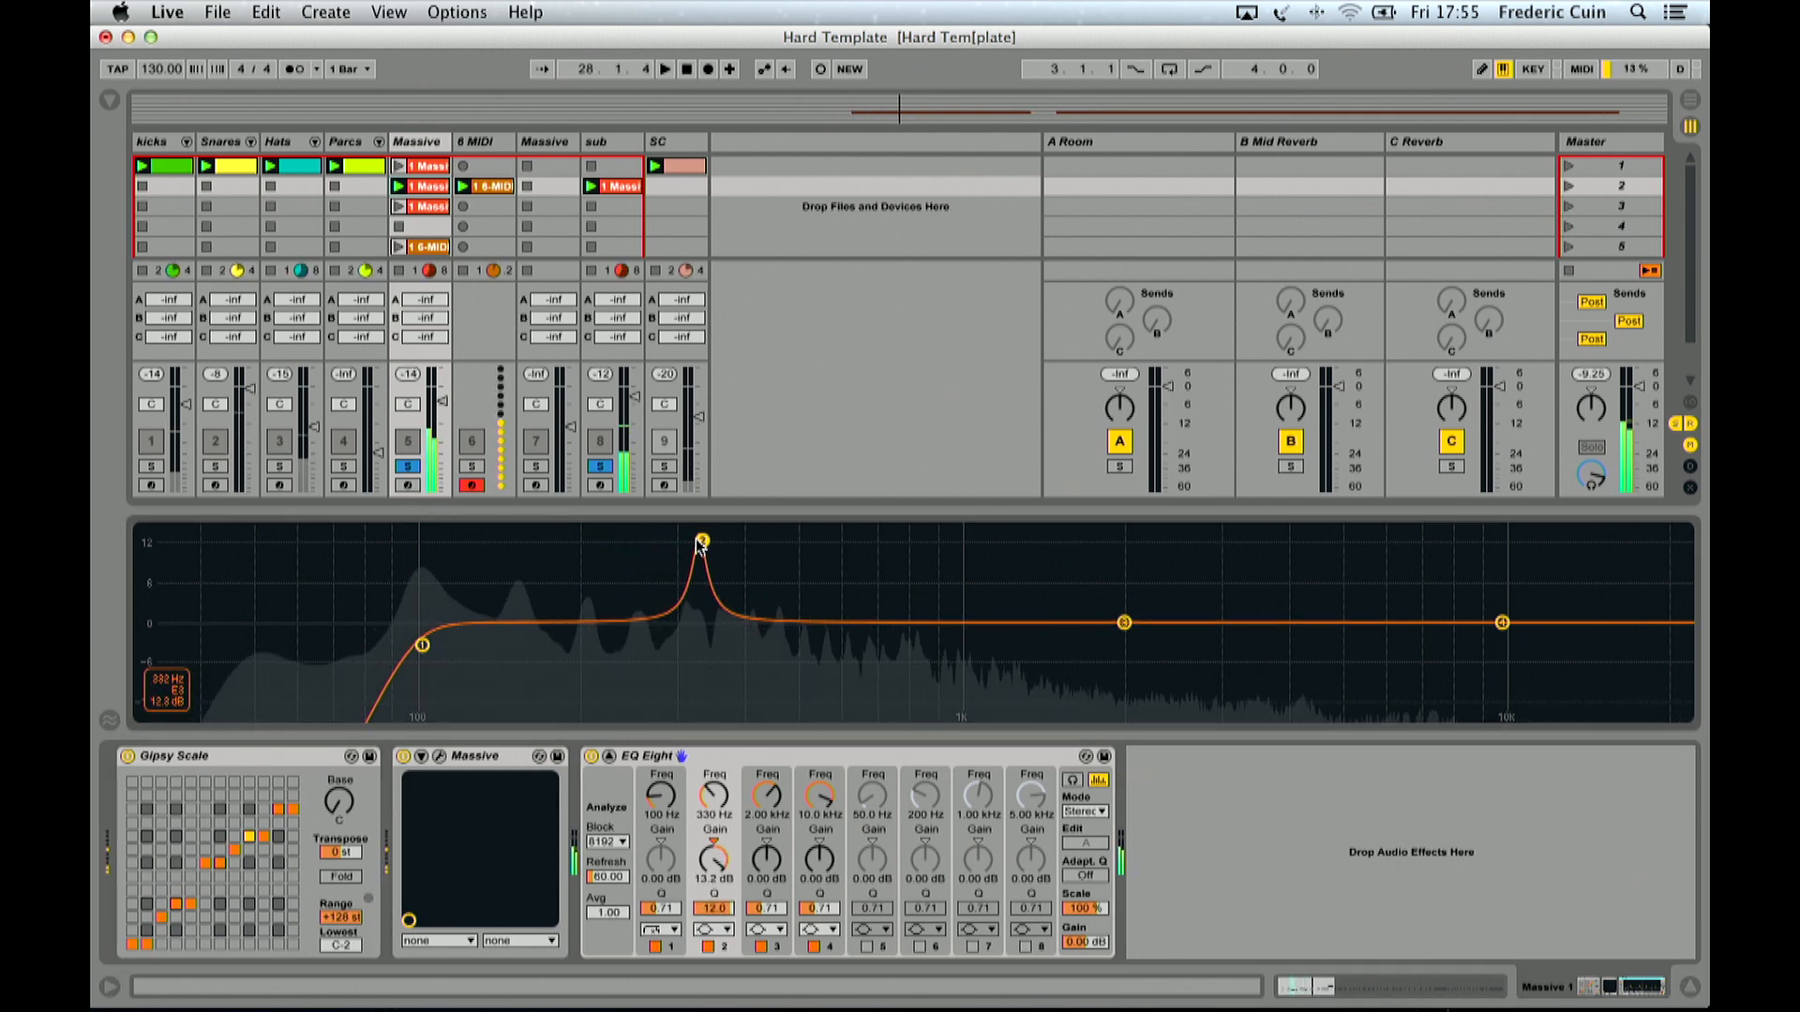
# Step: Unsolo the sub track and sweep the narrow band 2 boost to 281 Hz at 10.5 dB while the Massive plays
pyautogui.press('space')
pyautogui.click(599, 468)
pyautogui.press('space')
pyautogui.moveTo(702, 541); pyautogui.dragTo(685, 543)
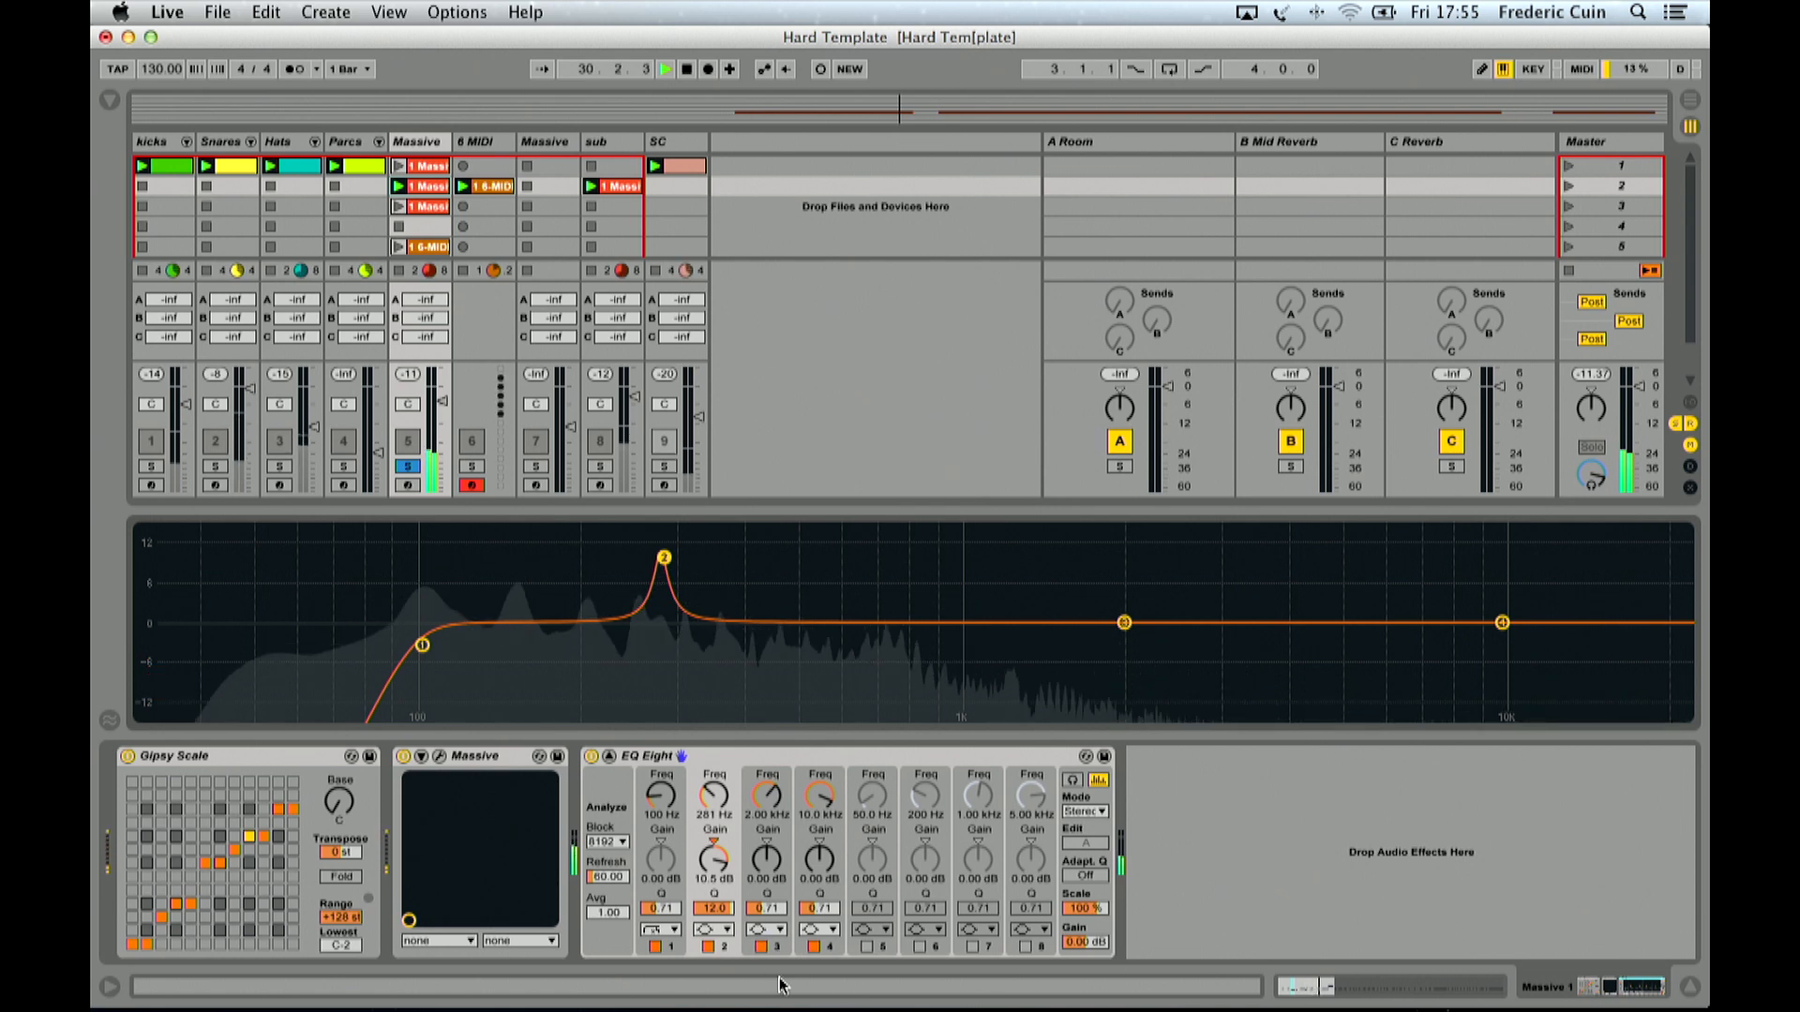
# Step: Widen EQ band 2 to a Q of 2.78, sweep its frequency, and turn it into an 8.13 dB cut at 241 Hz
pyautogui.moveTo(721, 914); pyautogui.dragTo(717, 863)
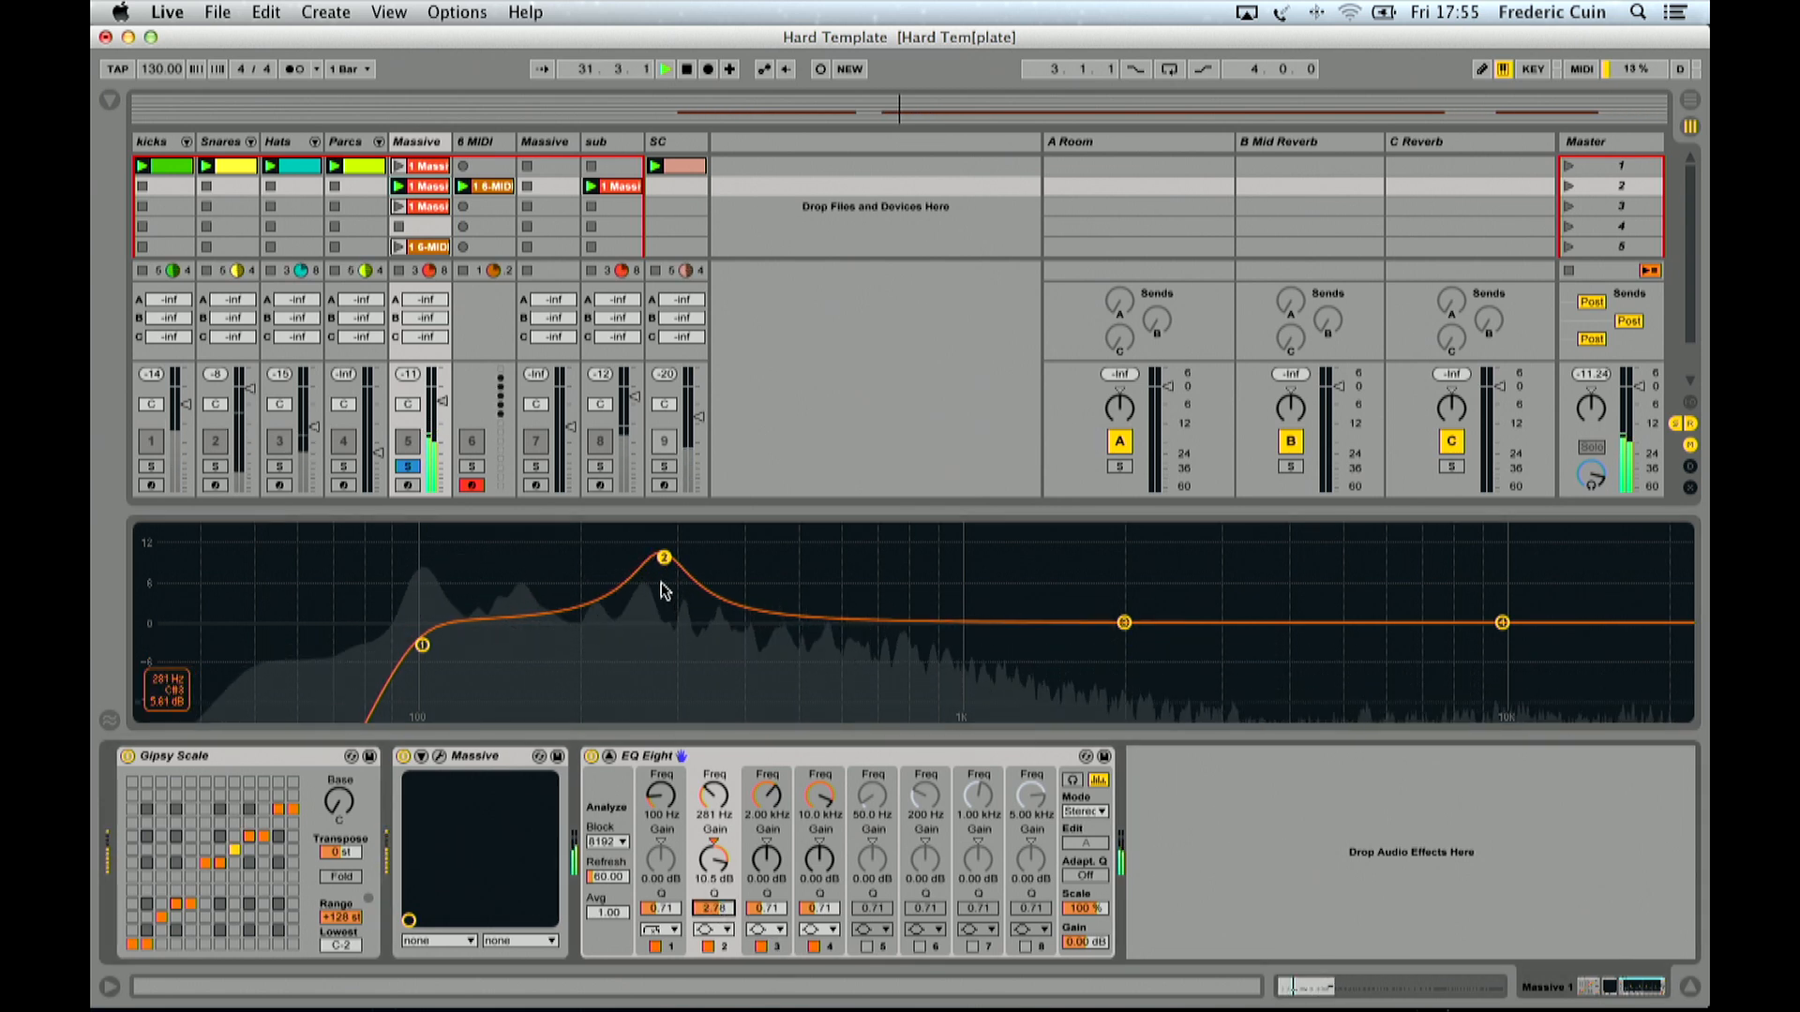
pyautogui.moveTo(663, 559); pyautogui.dragTo(621, 565)
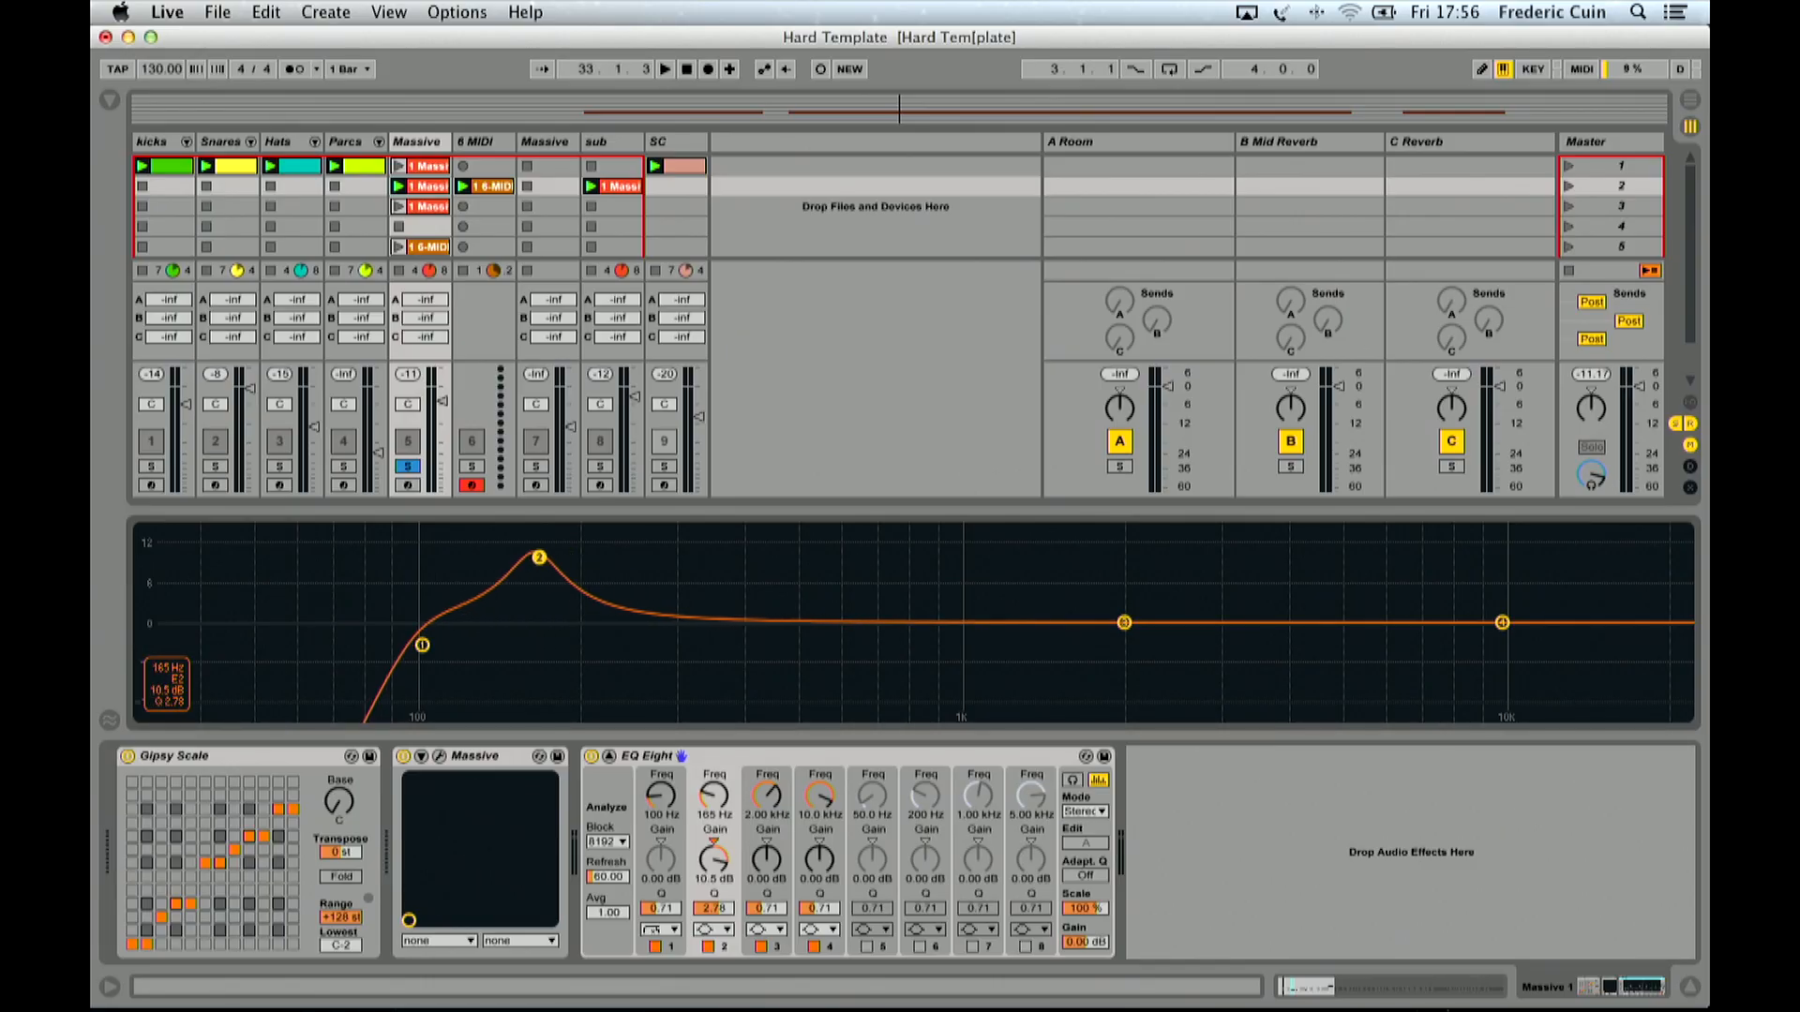
pyautogui.press('space')
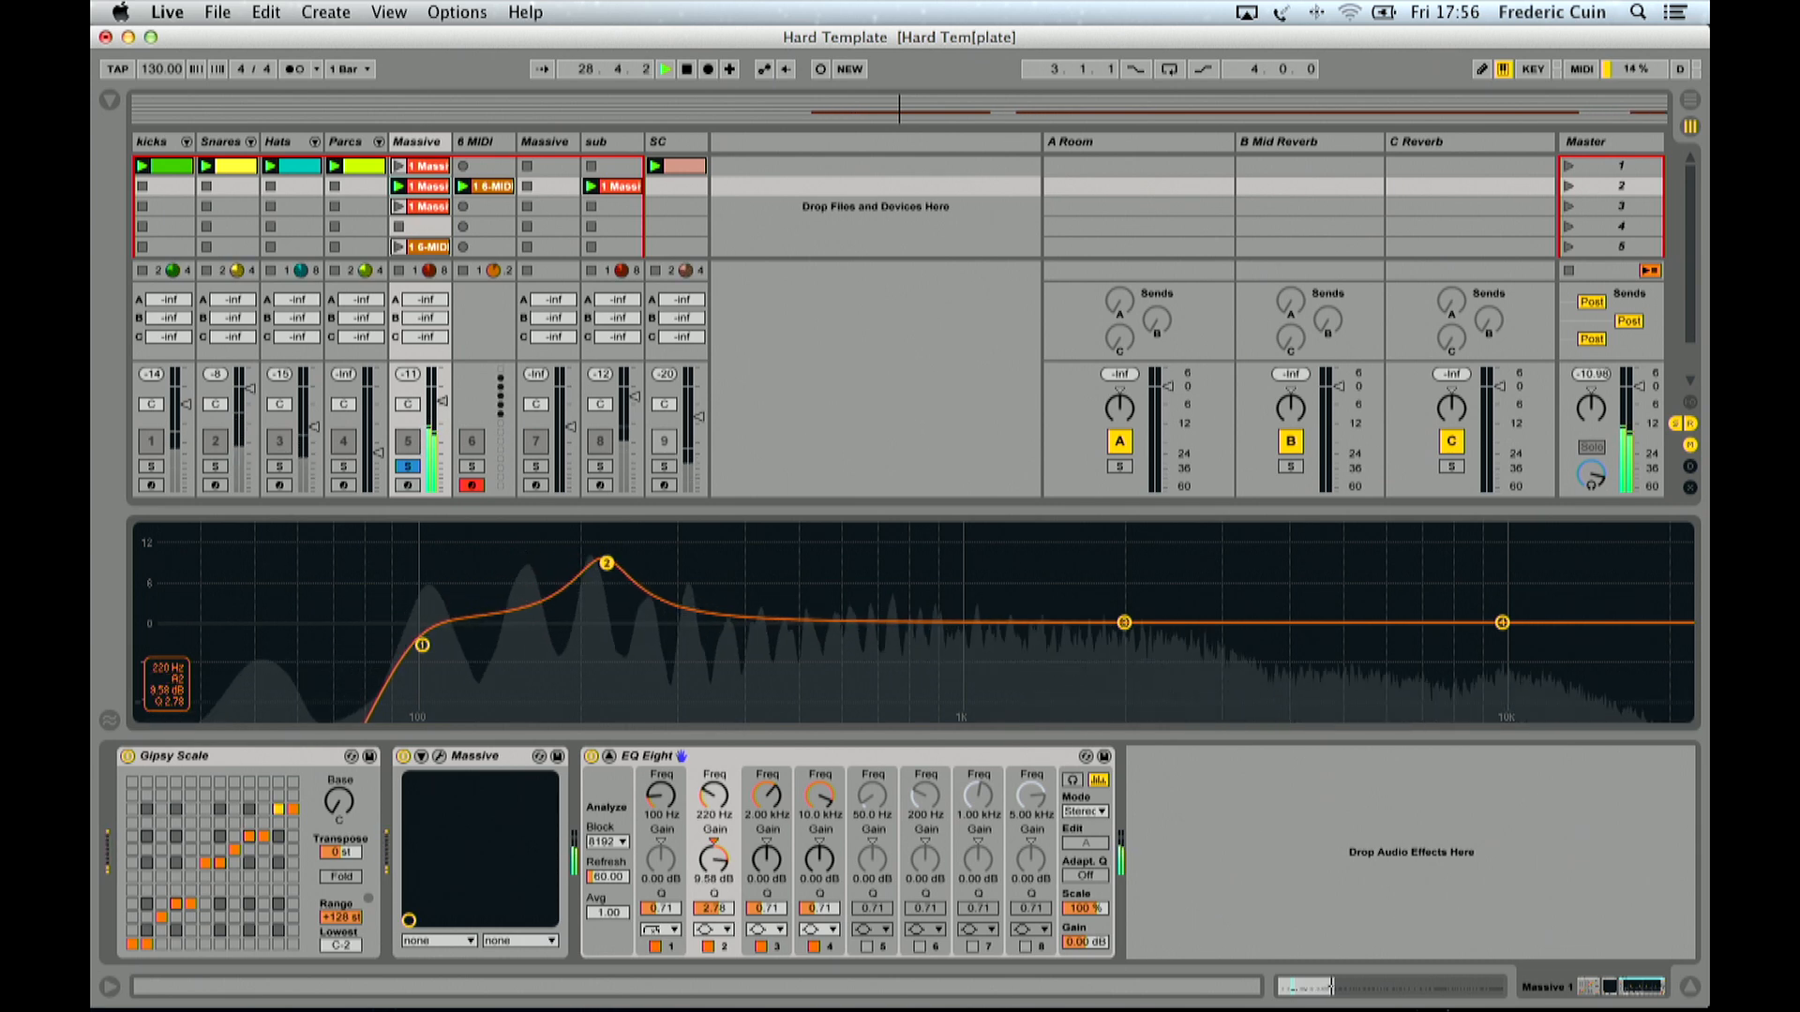
pyautogui.moveTo(628, 582); pyautogui.dragTo(628, 673)
pyautogui.press('space')
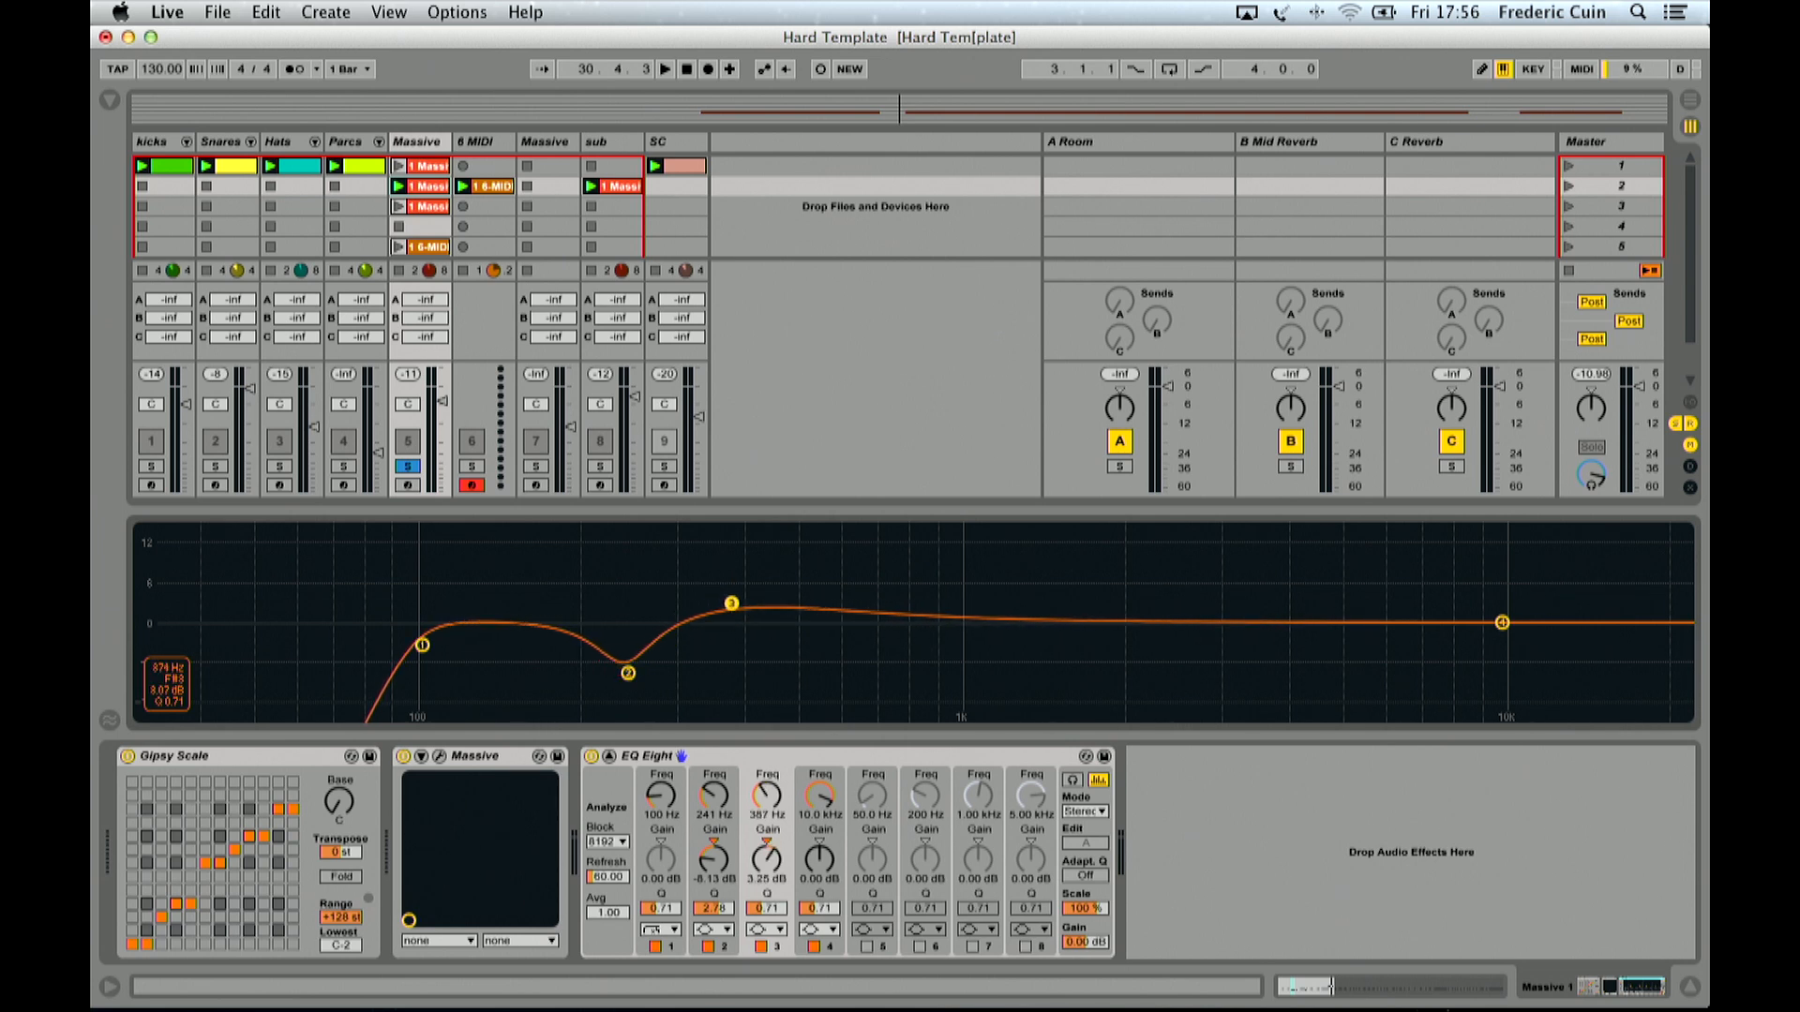
# Step: Boost EQ band 3 by 4.52 dB at 428 Hz and audition the Massive with the sub
pyautogui.moveTo(774, 619)
pyautogui.mouseDown()
pyautogui.moveTo(773, 530)
pyautogui.moveTo(766, 600)
pyautogui.mouseUp()
pyautogui.press('space')
pyautogui.press('space')
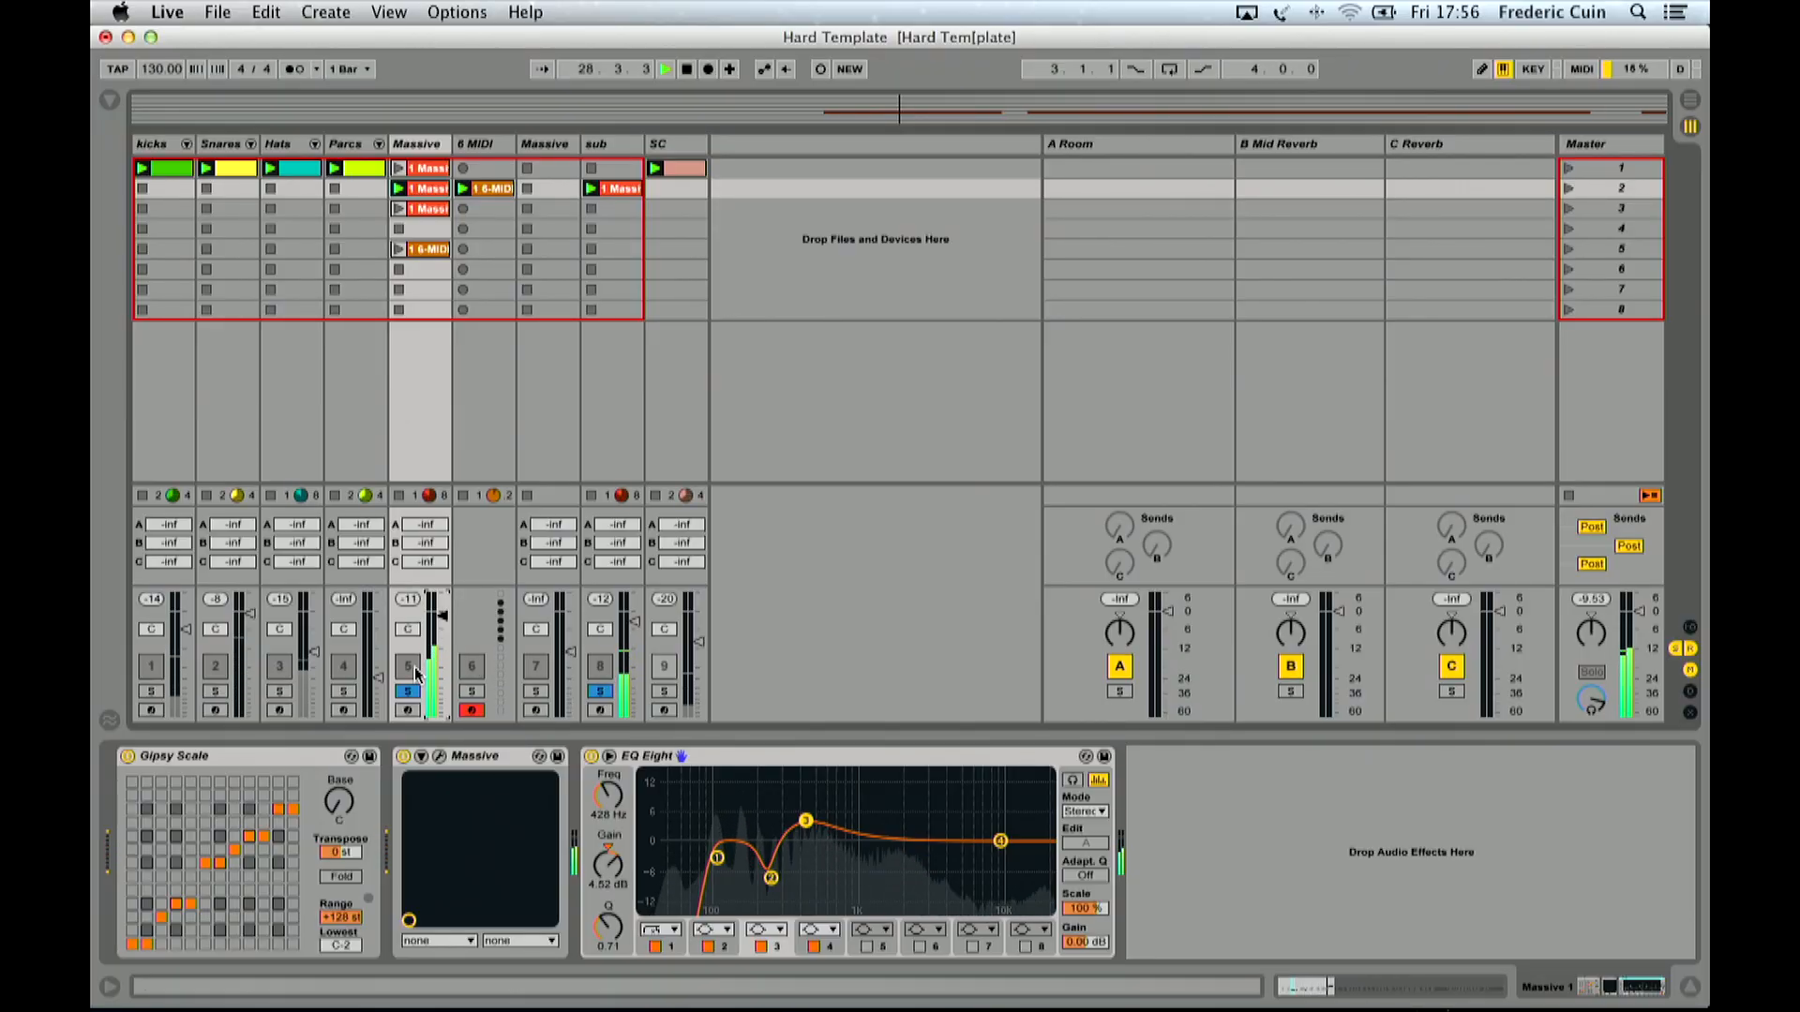
pyautogui.press('space')
# Step: Unsolo the bass tracks, raise the kicks, Snares, Hats and Parcs volumes together, and play the full mix
pyautogui.click(407, 692)
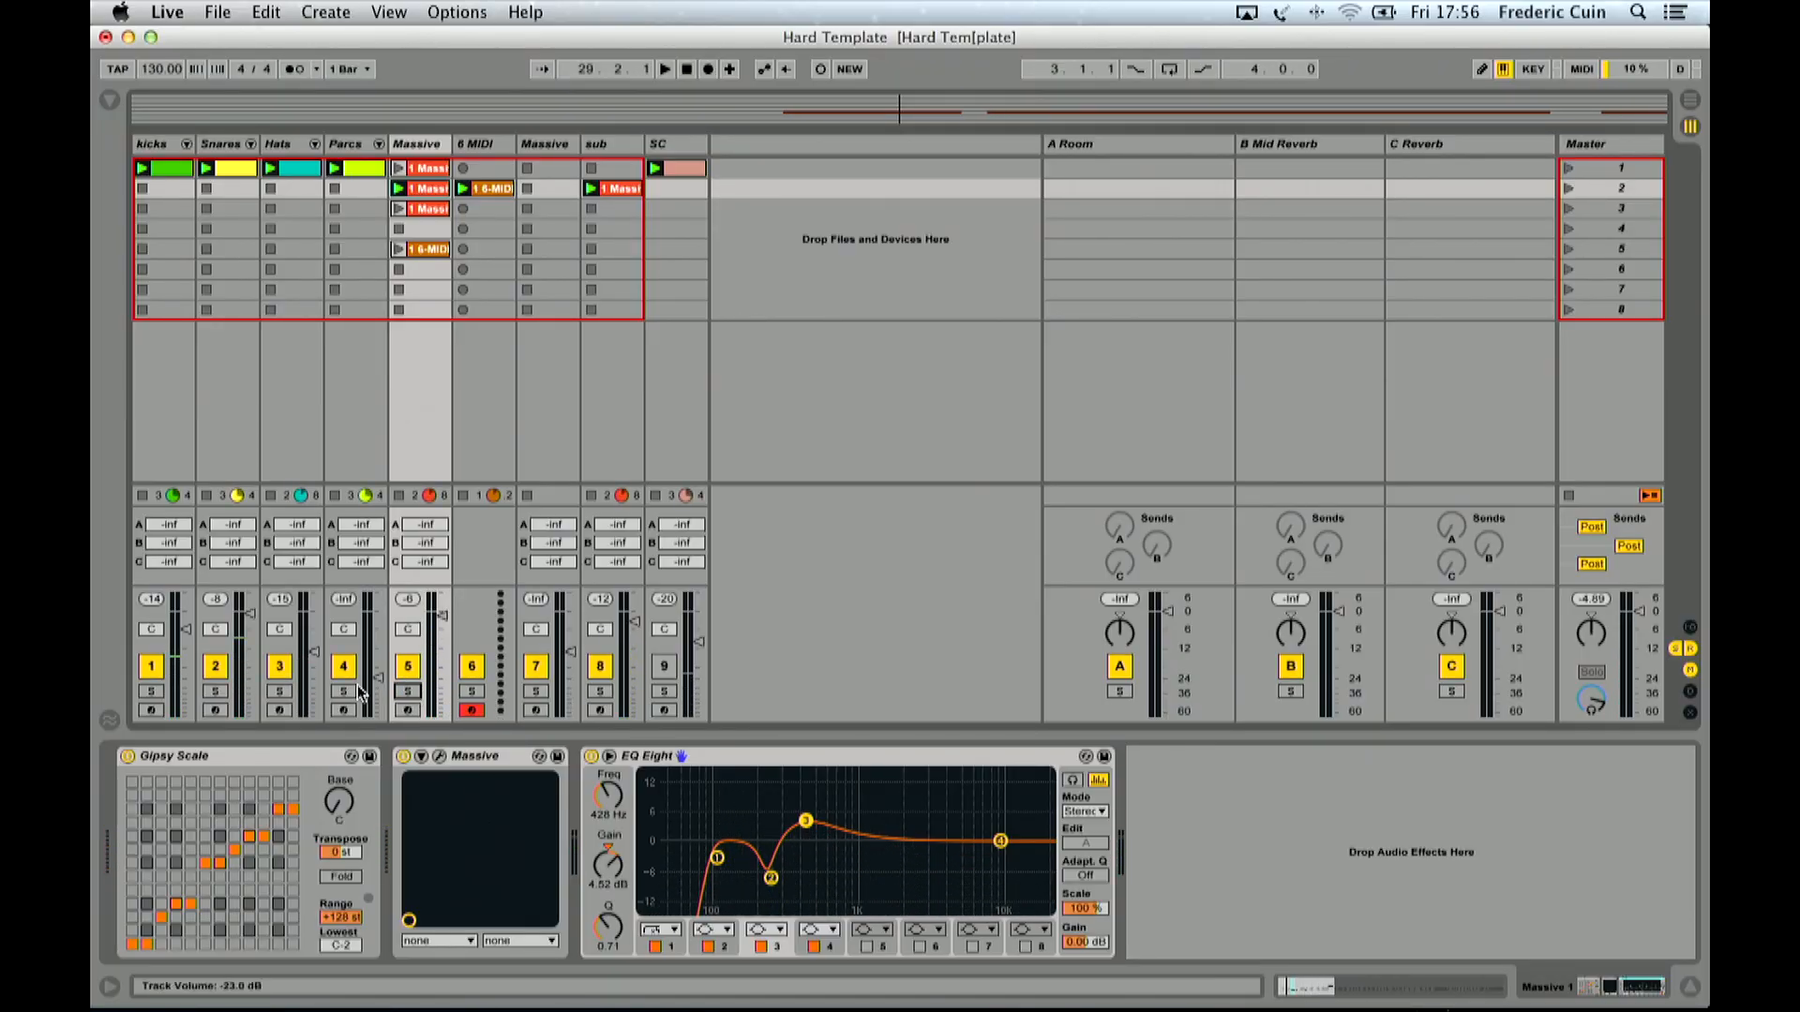
pyautogui.click(339, 148)
pyautogui.keyDown('shift'); pyautogui.click(164, 148); pyautogui.keyUp('shift')
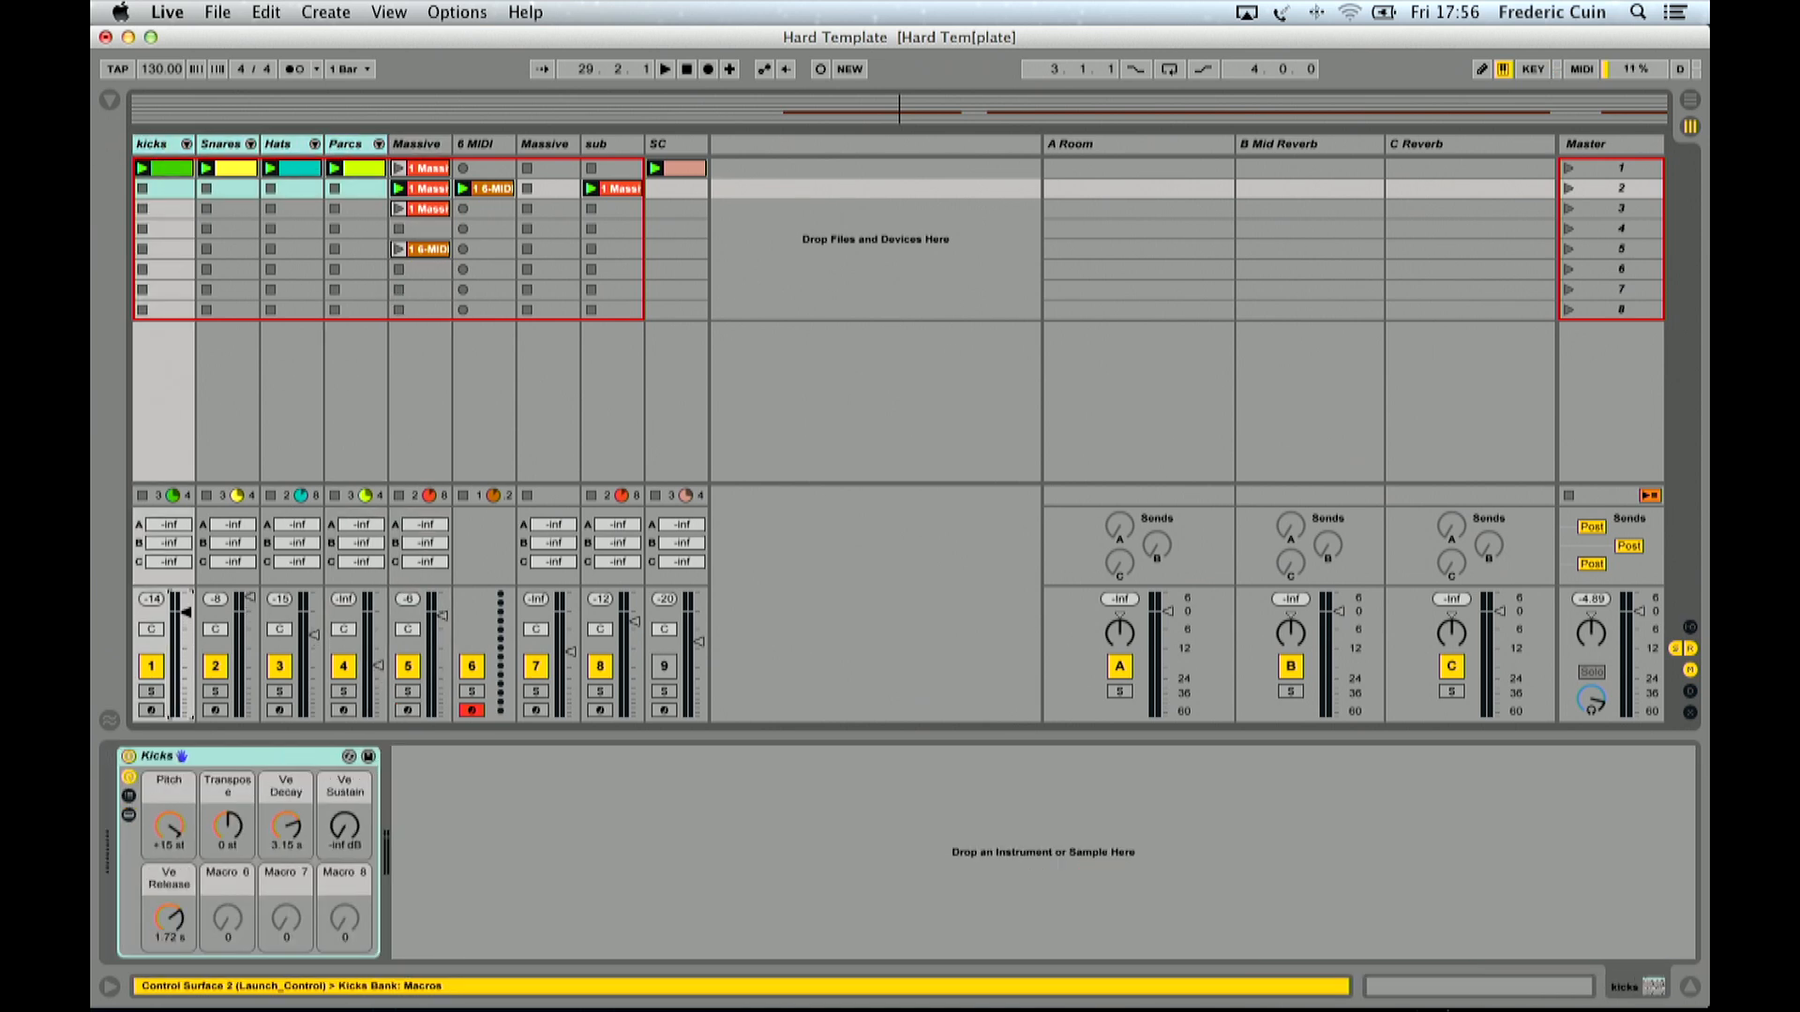
pyautogui.press('space')
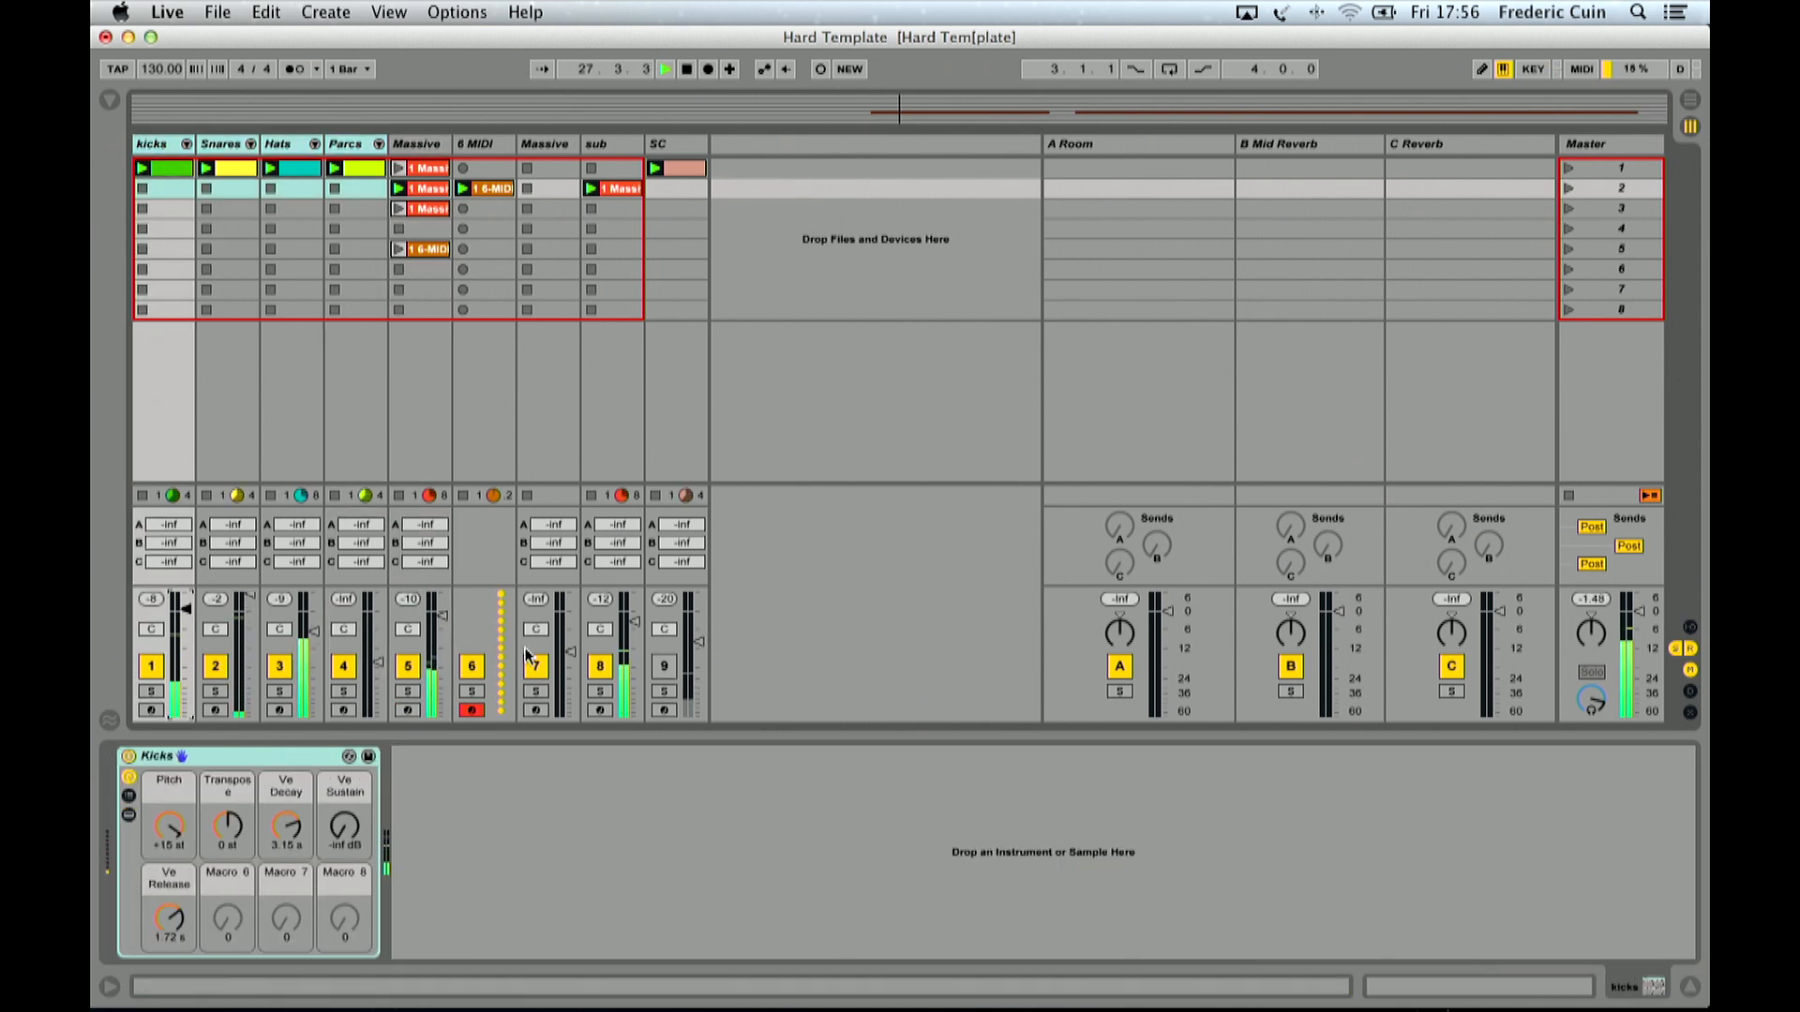
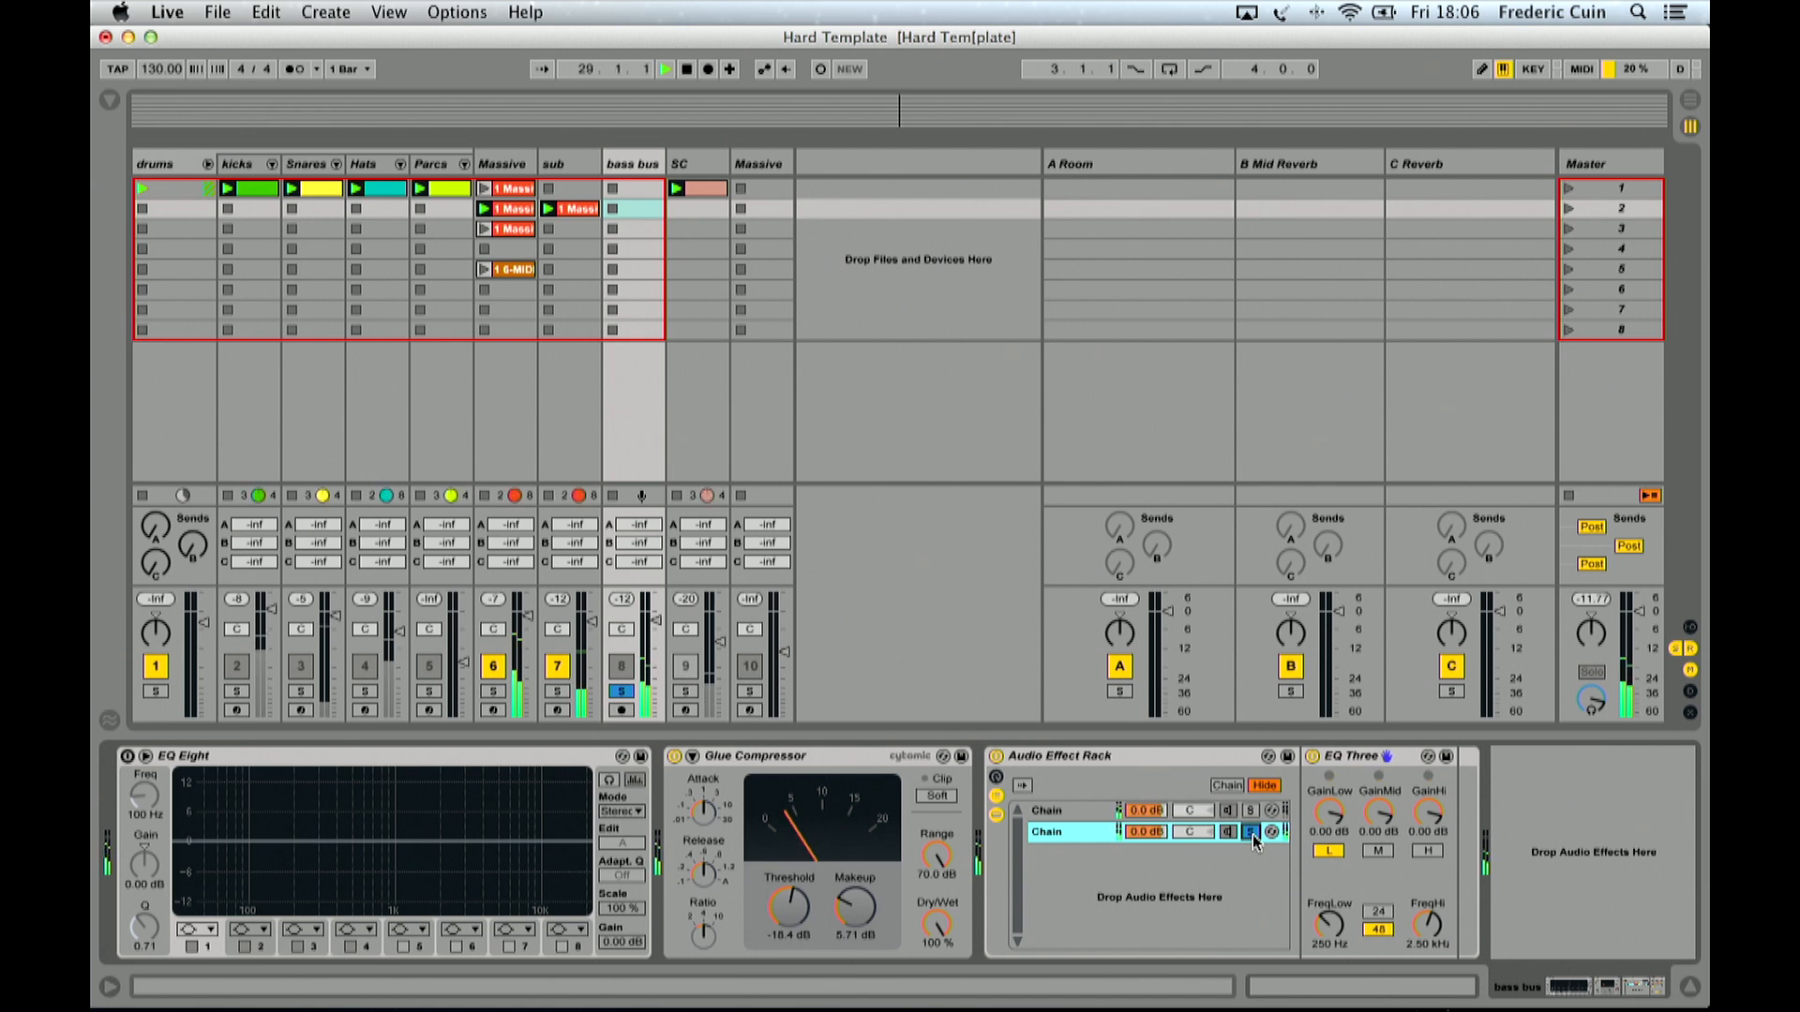
# Step: Add a Utility to the low-band chain of the bass bus rack and set its width to 0%
pyautogui.press('space')
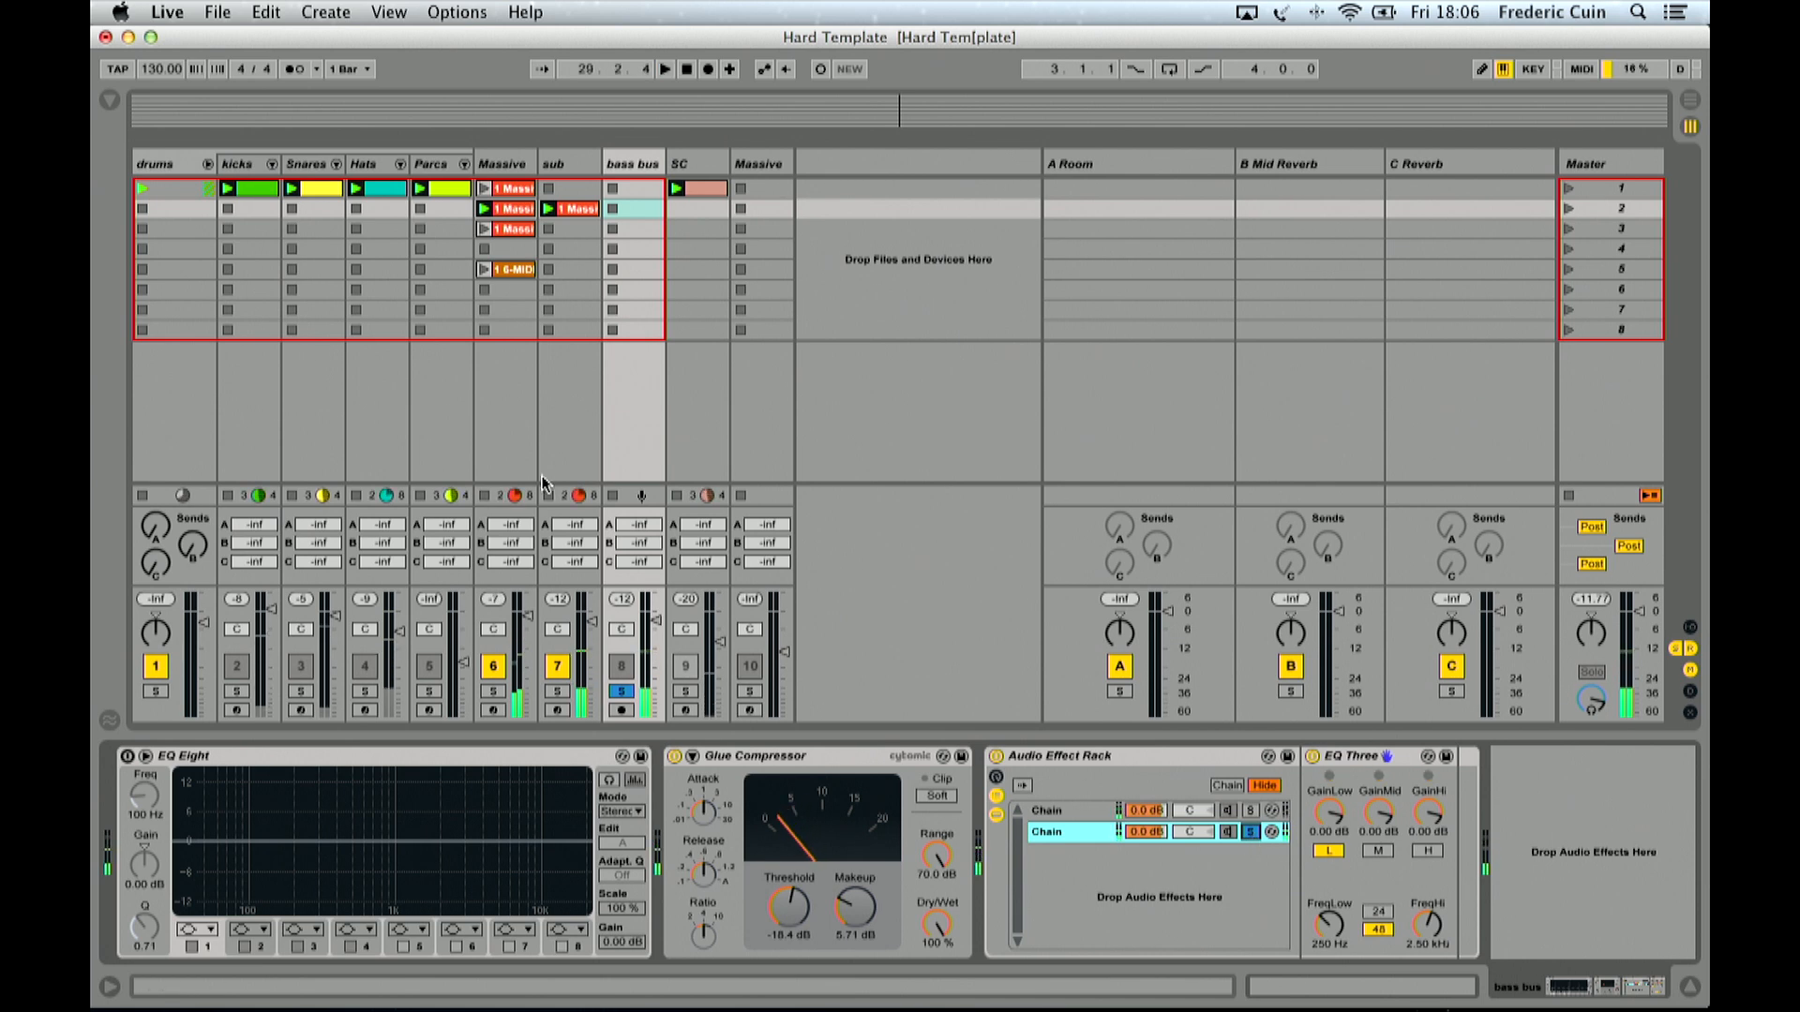
pyautogui.click(105, 97)
pyautogui.scroll(-5, 314, 458)
pyautogui.moveTo(331, 528); pyautogui.dragTo(1089, 833)
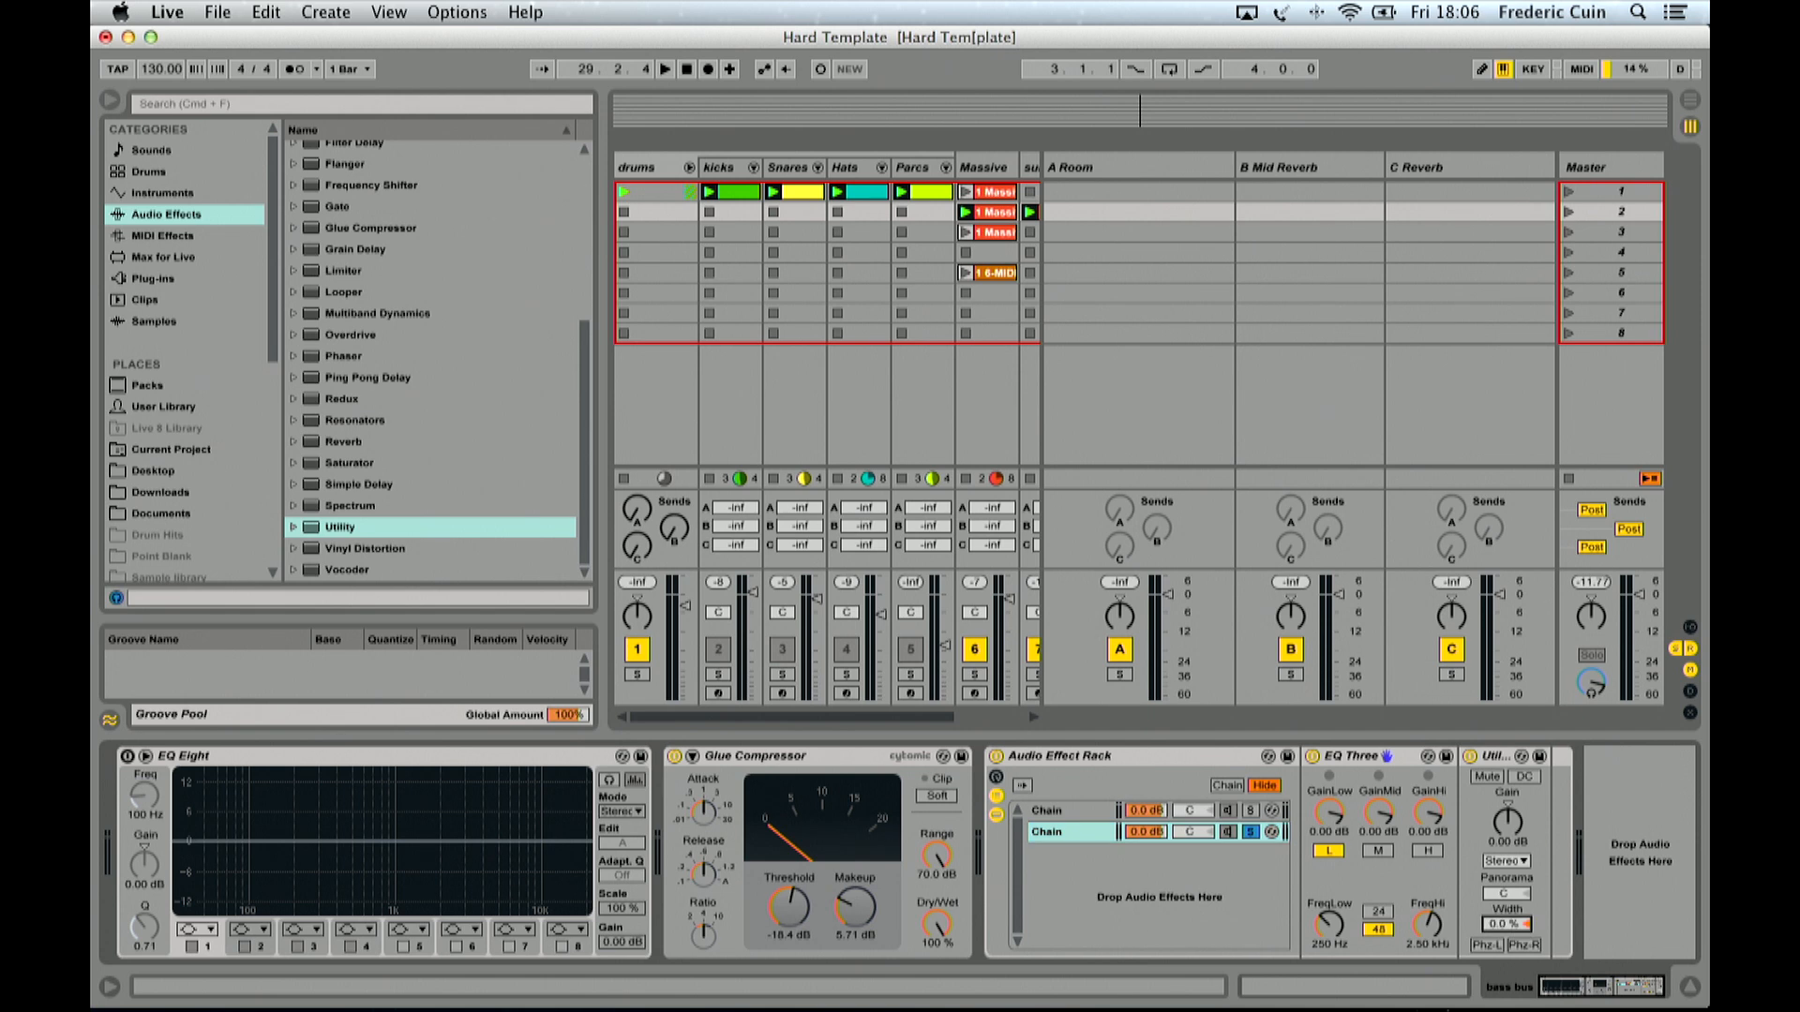
pyautogui.press('space')
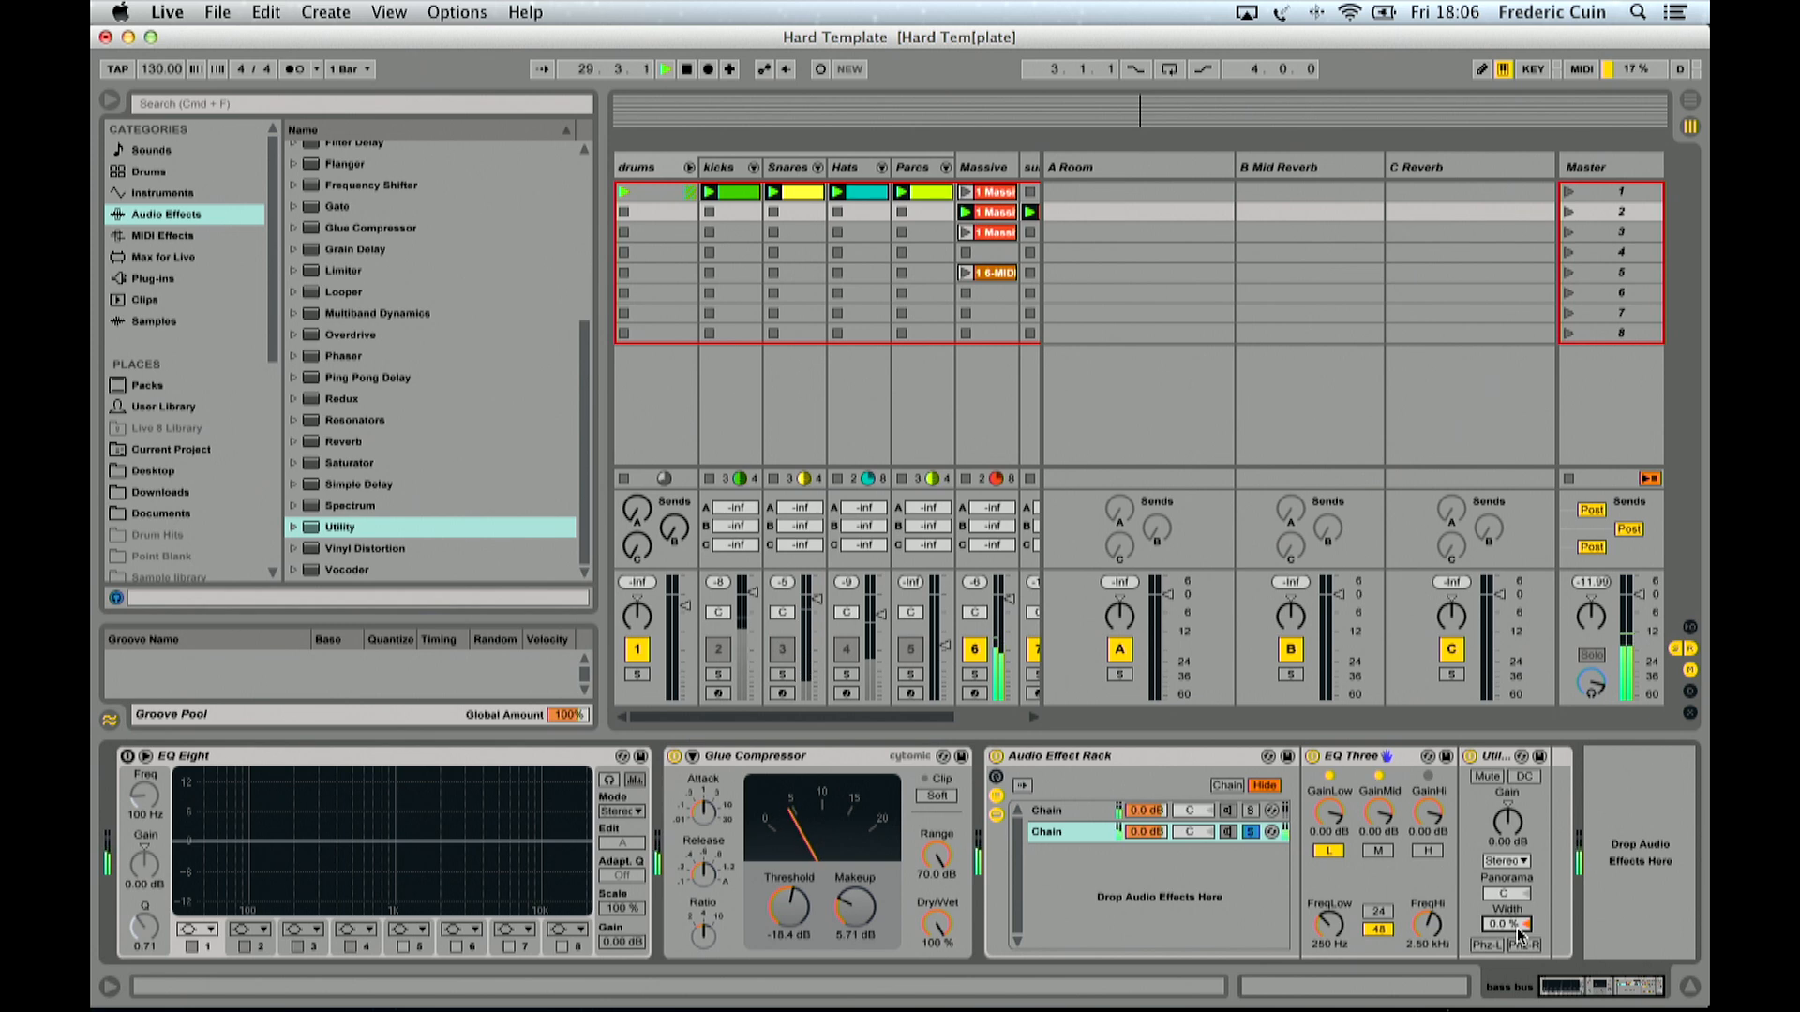
# Step: Solo the bass bus rack's mid/high chain and try a Vinyl Distortion on it with Pinch at 3.02 kHz, bypassing it after listening
pyautogui.click(1250, 811)
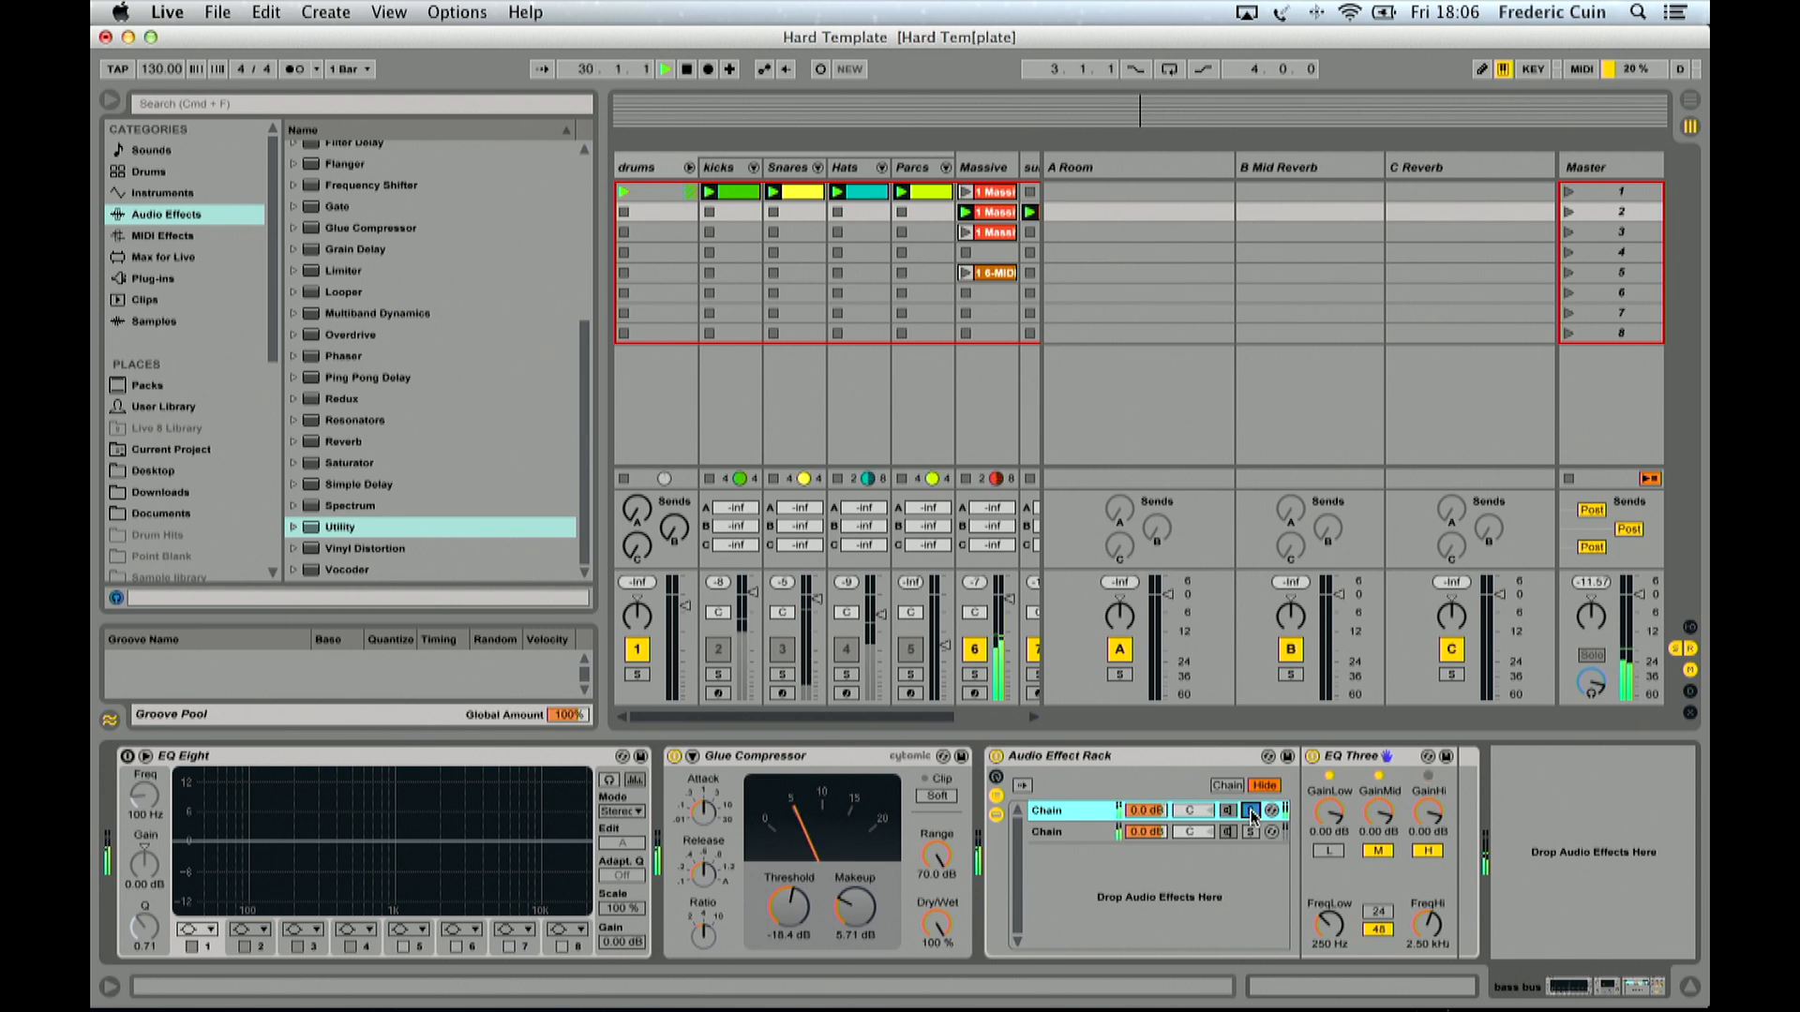
pyautogui.moveTo(376, 547); pyautogui.dragTo(1491, 876)
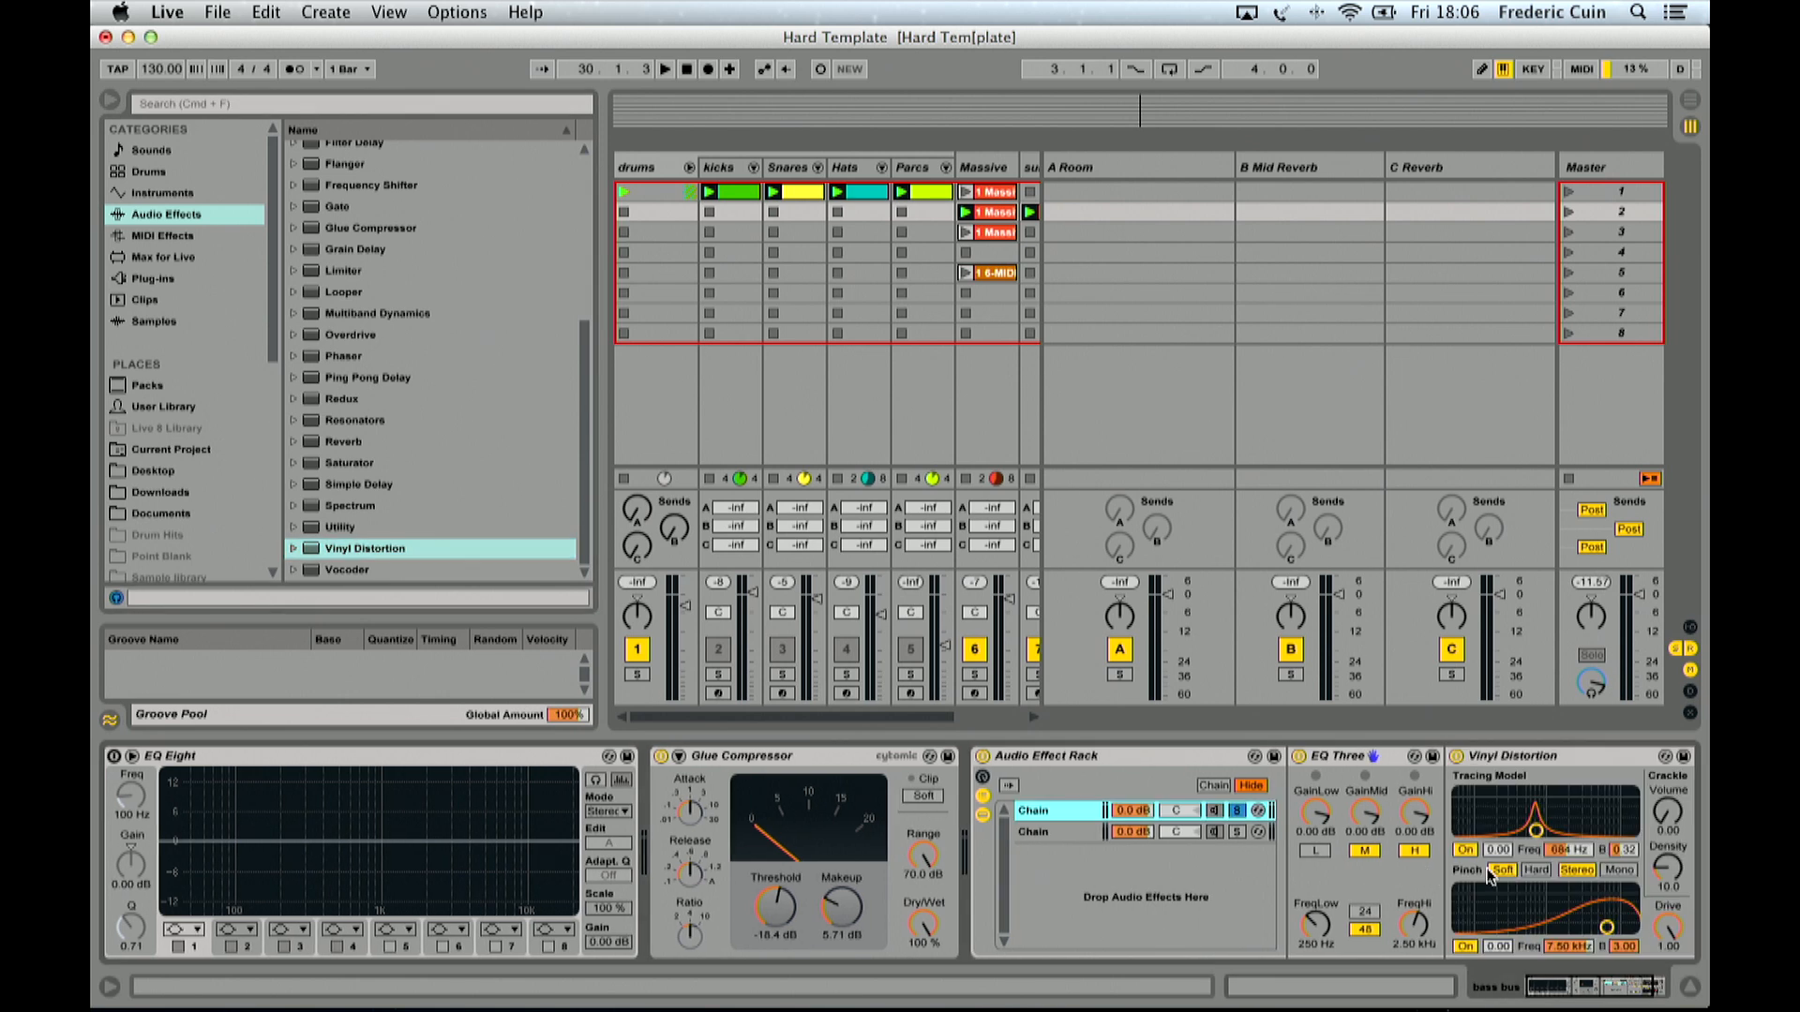
pyautogui.moveTo(1607, 928)
pyautogui.mouseDown()
pyautogui.moveTo(1537, 900)
pyautogui.moveTo(1579, 916)
pyautogui.mouseUp()
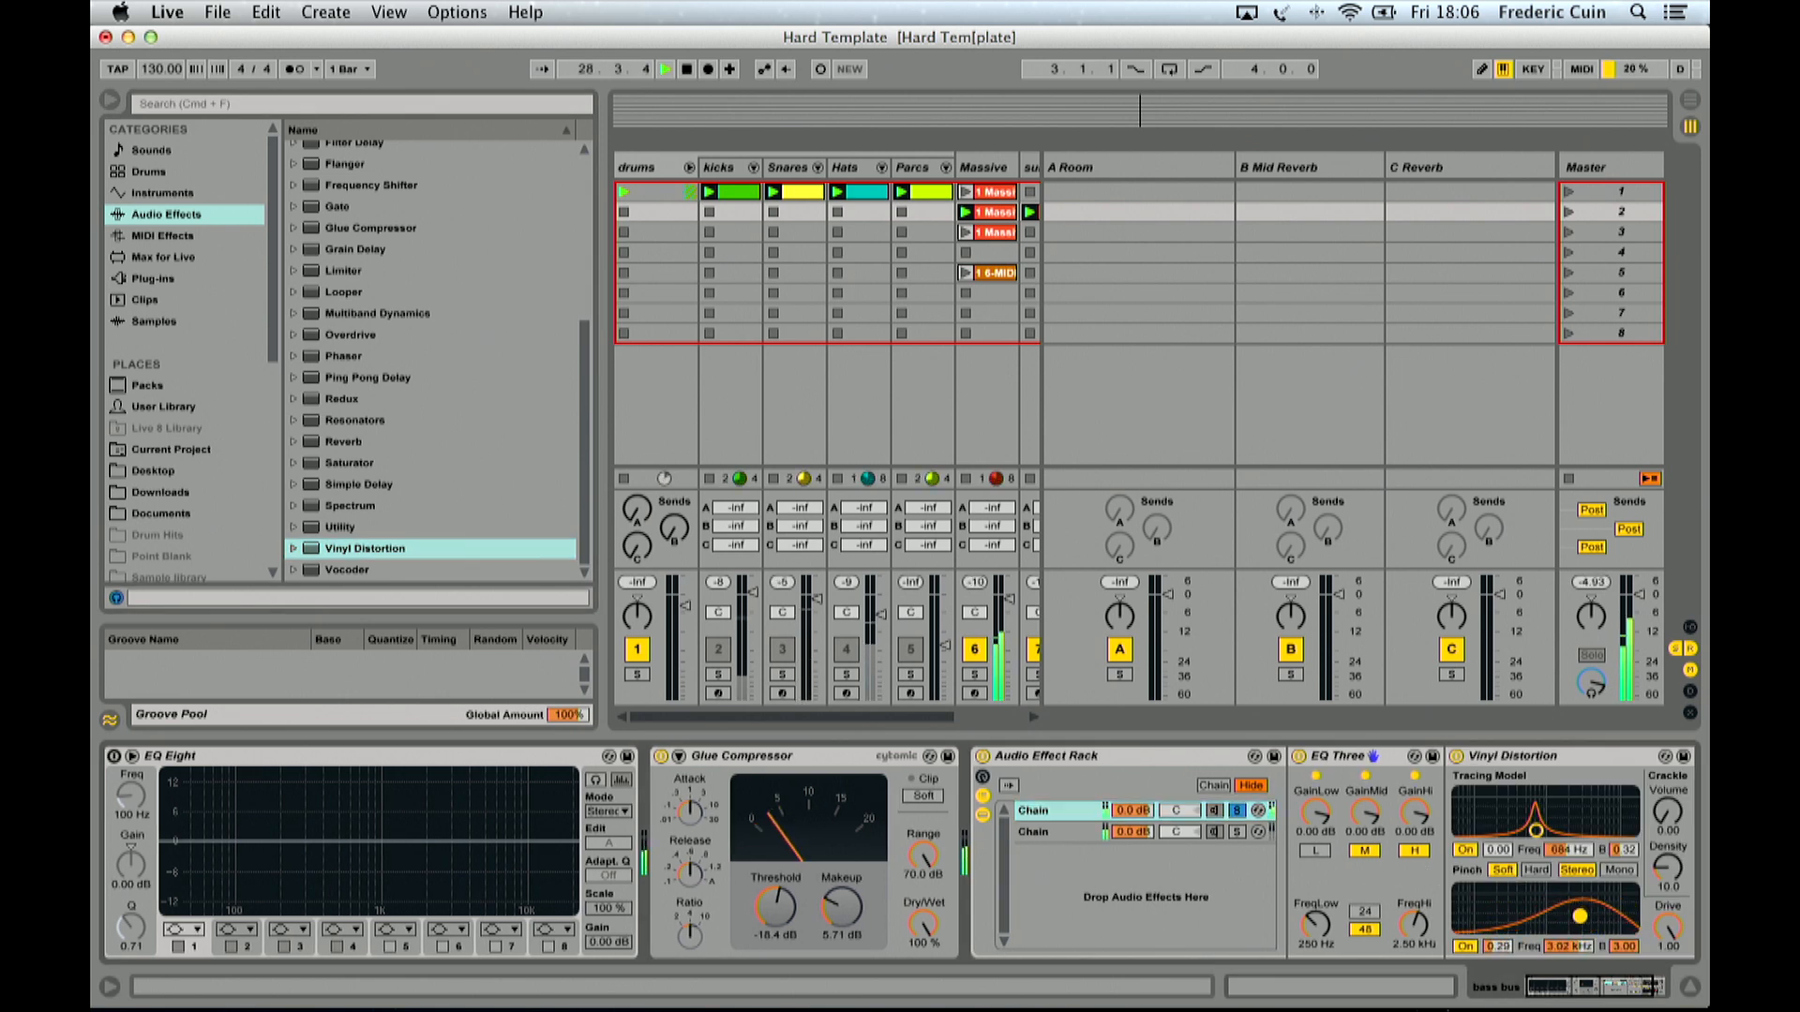
pyautogui.click(1456, 755)
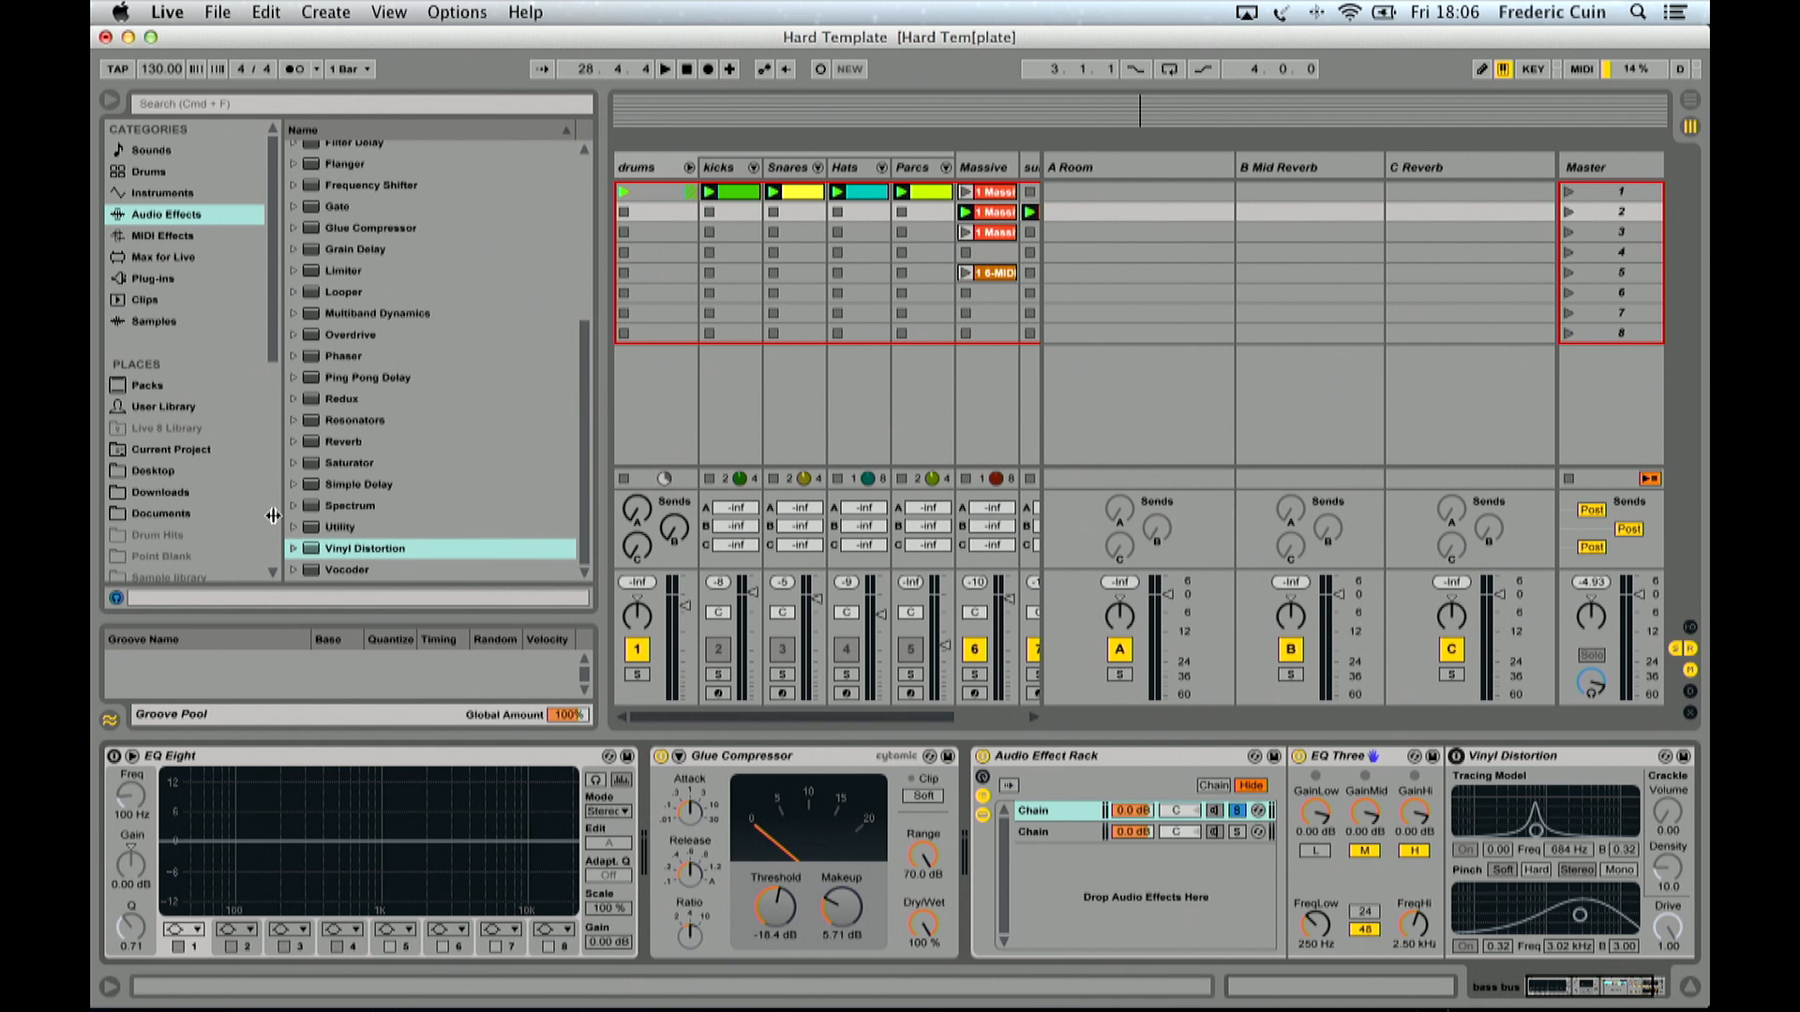
# Step: Add an Overdrive to the mid/high chain and set its filter to 786 Hz with a bandwidth of 3.16
pyautogui.moveTo(336, 335); pyautogui.dragTo(1037, 811)
pyautogui.press('space')
pyautogui.moveTo(1478, 822); pyautogui.dragTo(1485, 814)
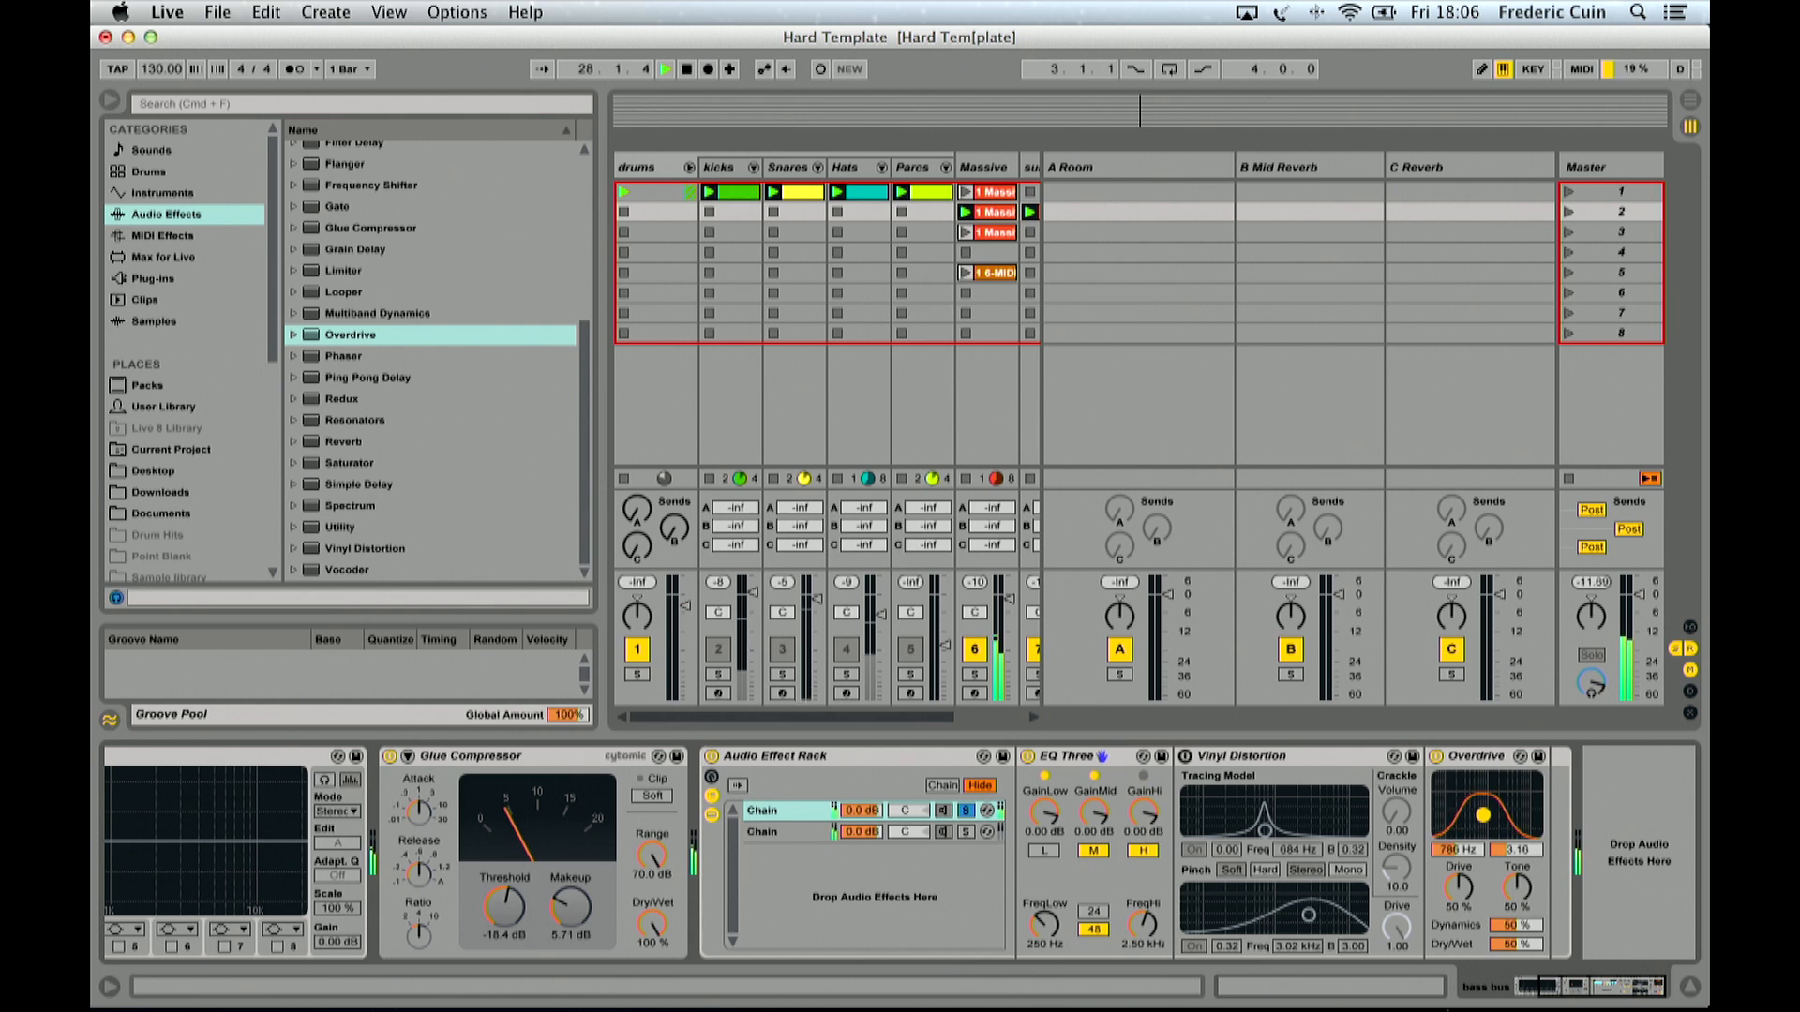
# Step: Set the Overdrive's Drive to 34% and Dry/Wet to 16%, then add a Reverb after it with Dry/Wet at 21%
pyautogui.moveTo(1509, 944); pyautogui.dragTo(1509, 963)
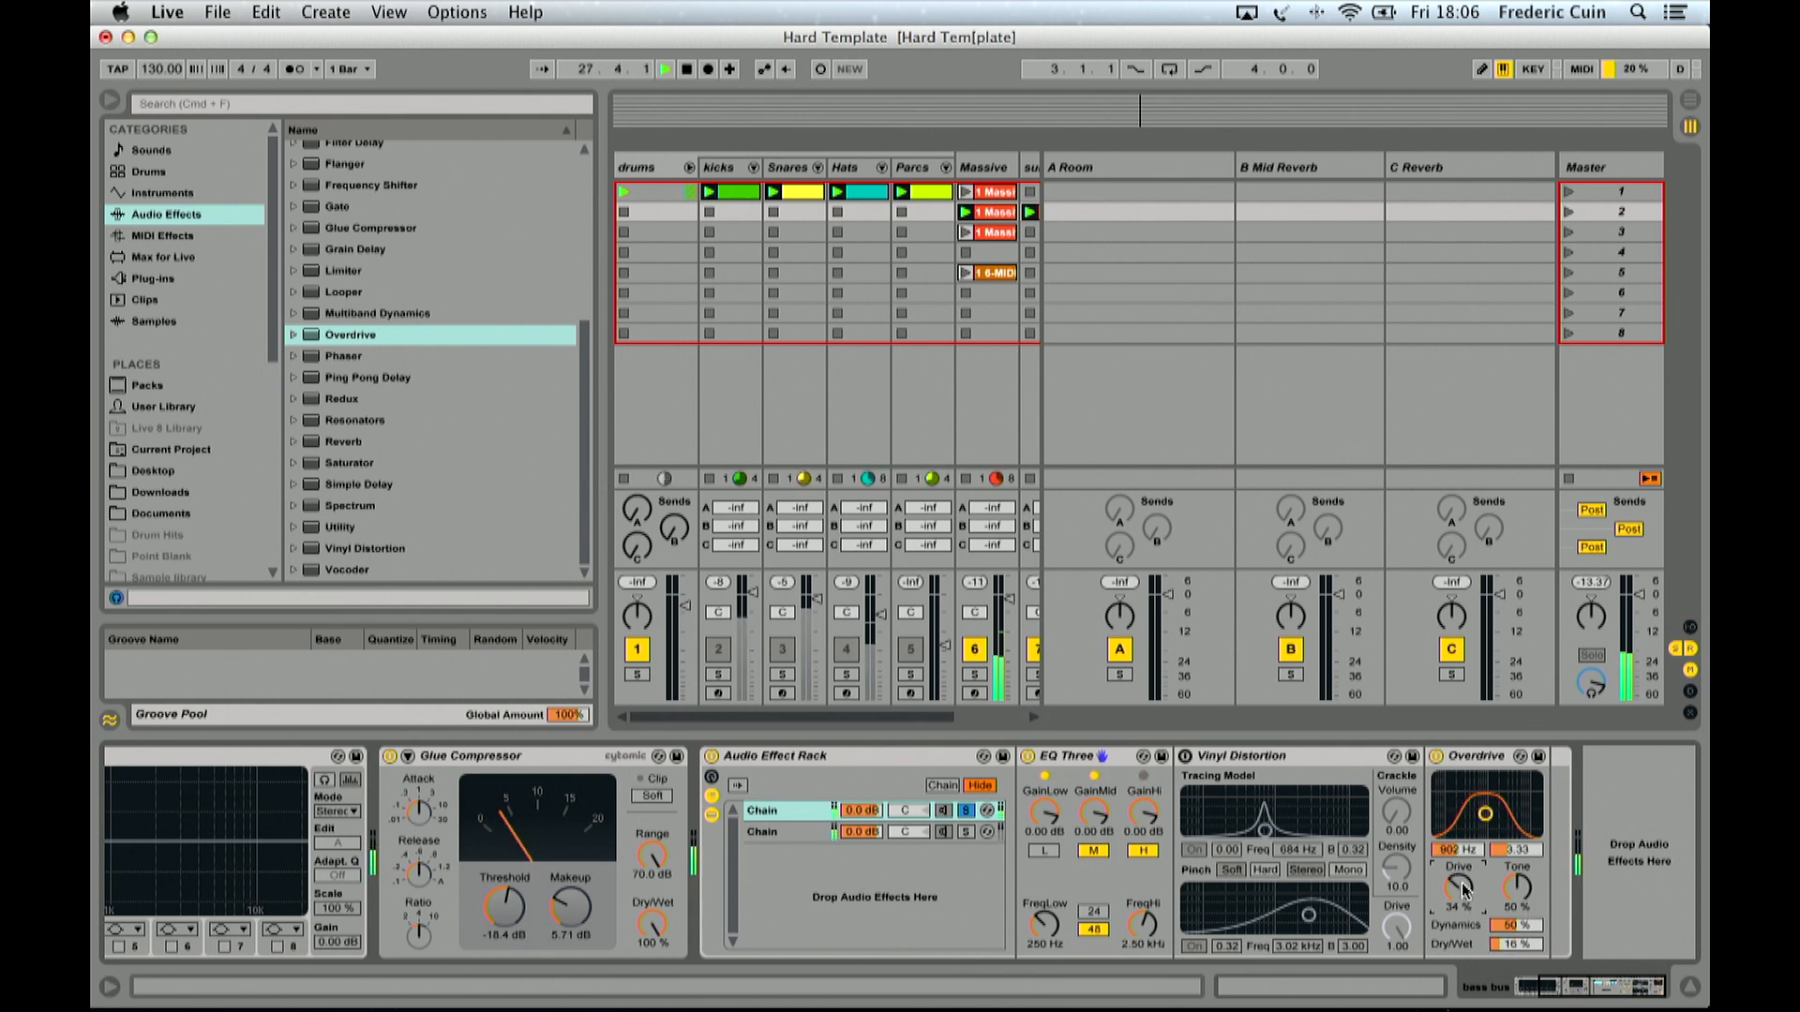
pyautogui.moveTo(343, 442)
pyautogui.mouseDown()
pyautogui.moveTo(844, 750)
pyautogui.moveTo(1563, 873)
pyautogui.mouseUp()
pyautogui.moveTo(1659, 925); pyautogui.dragTo(1652, 953)
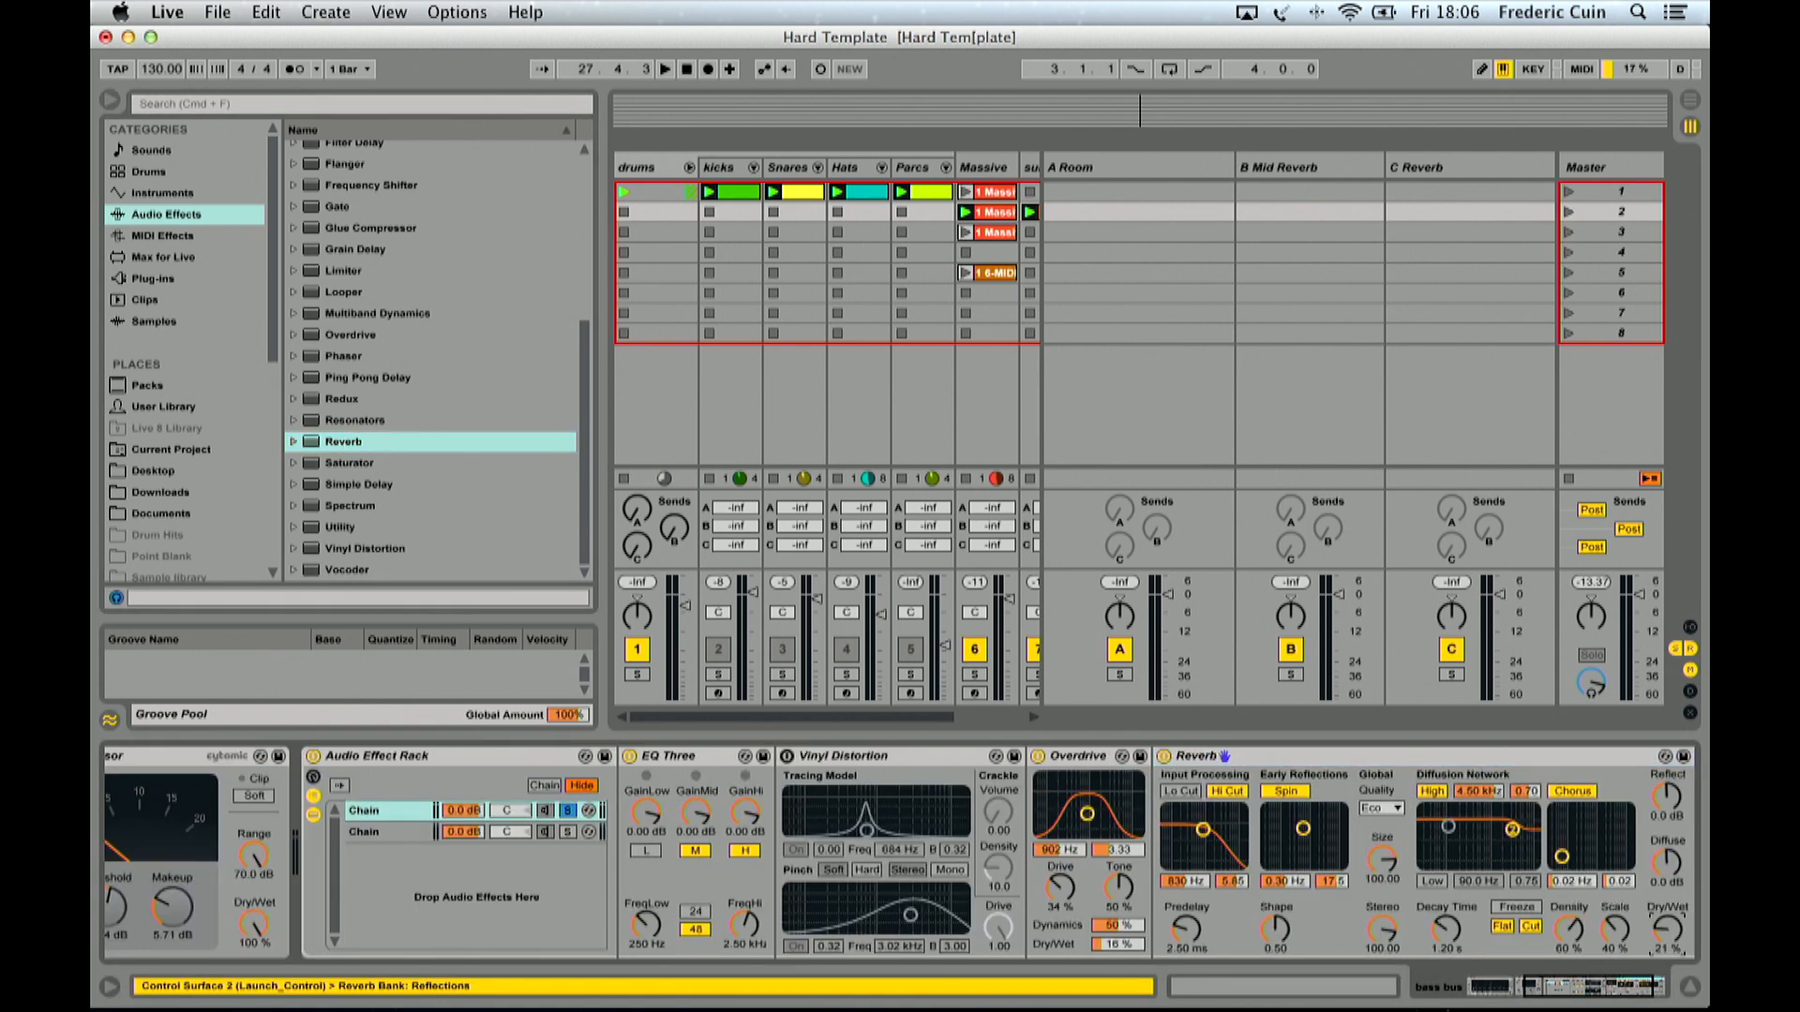
# Step: Enable the Reverb's low diffusion filter at 319 Hz, disable Hi Cut, Spin and Chorus, and raise the Overdrive's filter frequency to 1.52 kHz
pyautogui.click(1432, 882)
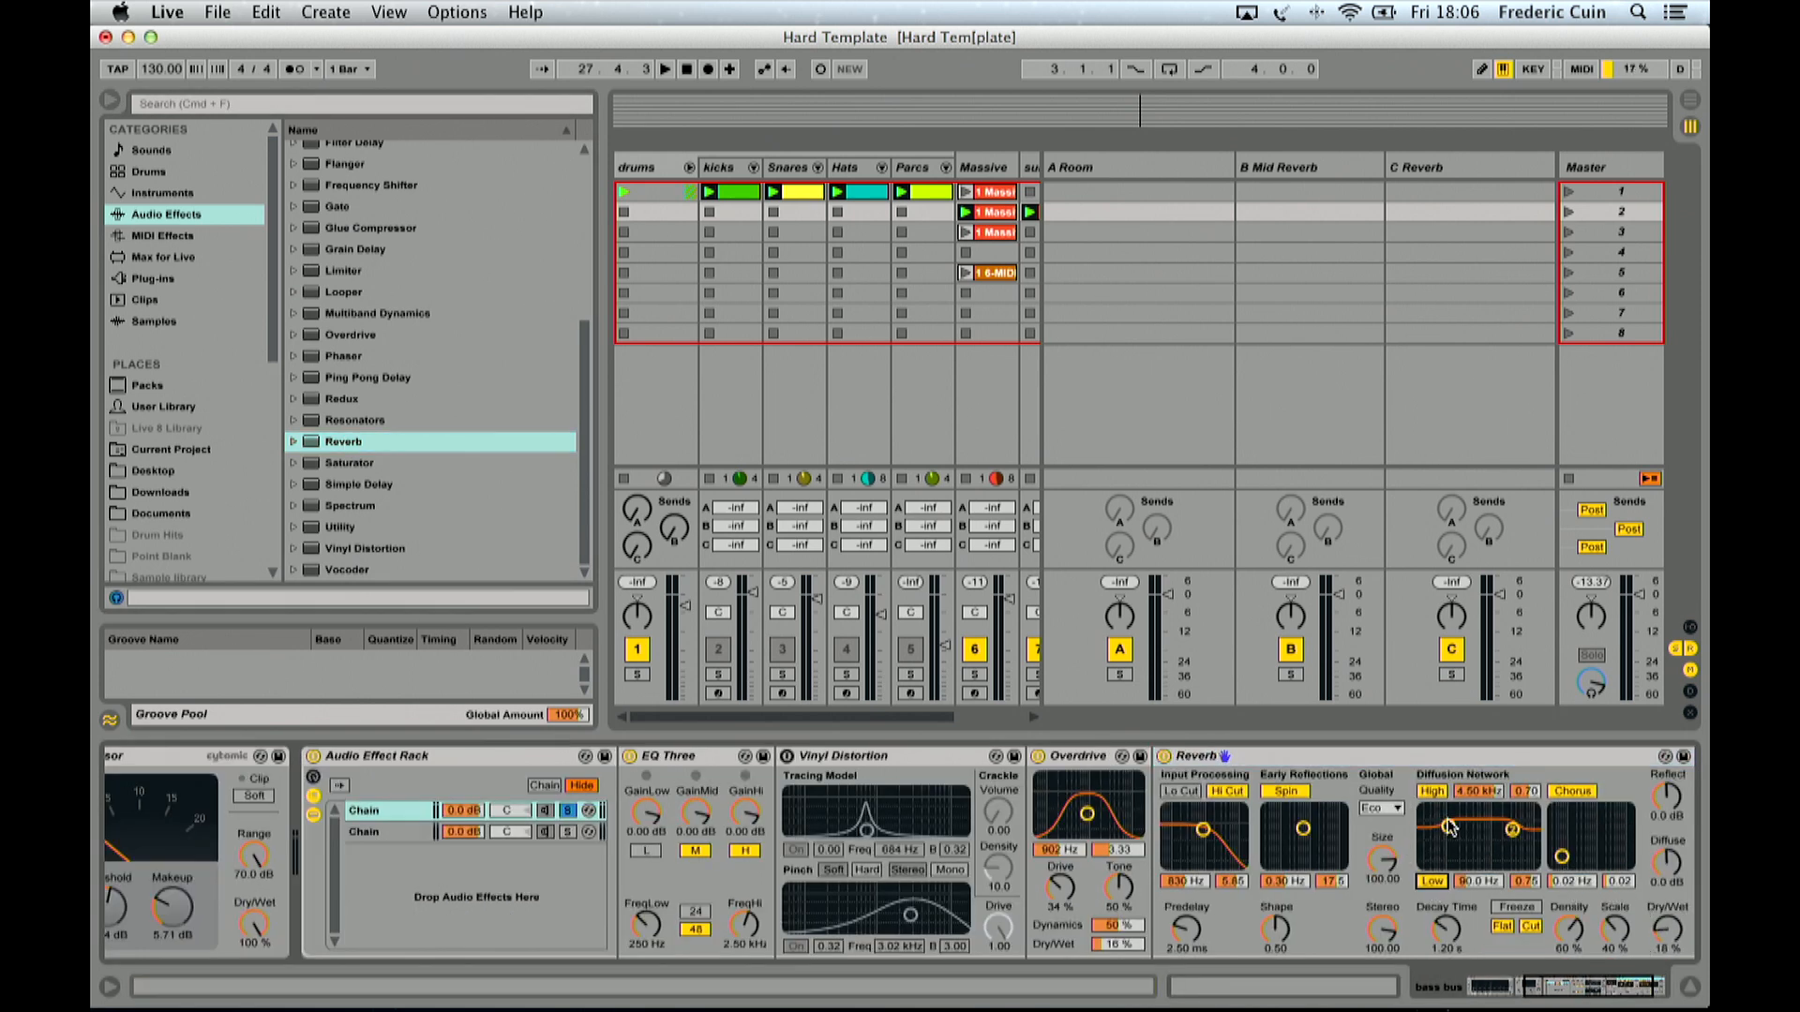
pyautogui.moveTo(1448, 827); pyautogui.dragTo(1465, 862)
pyautogui.click(1233, 793)
pyautogui.click(1286, 791)
pyautogui.click(1556, 792)
pyautogui.press('space')
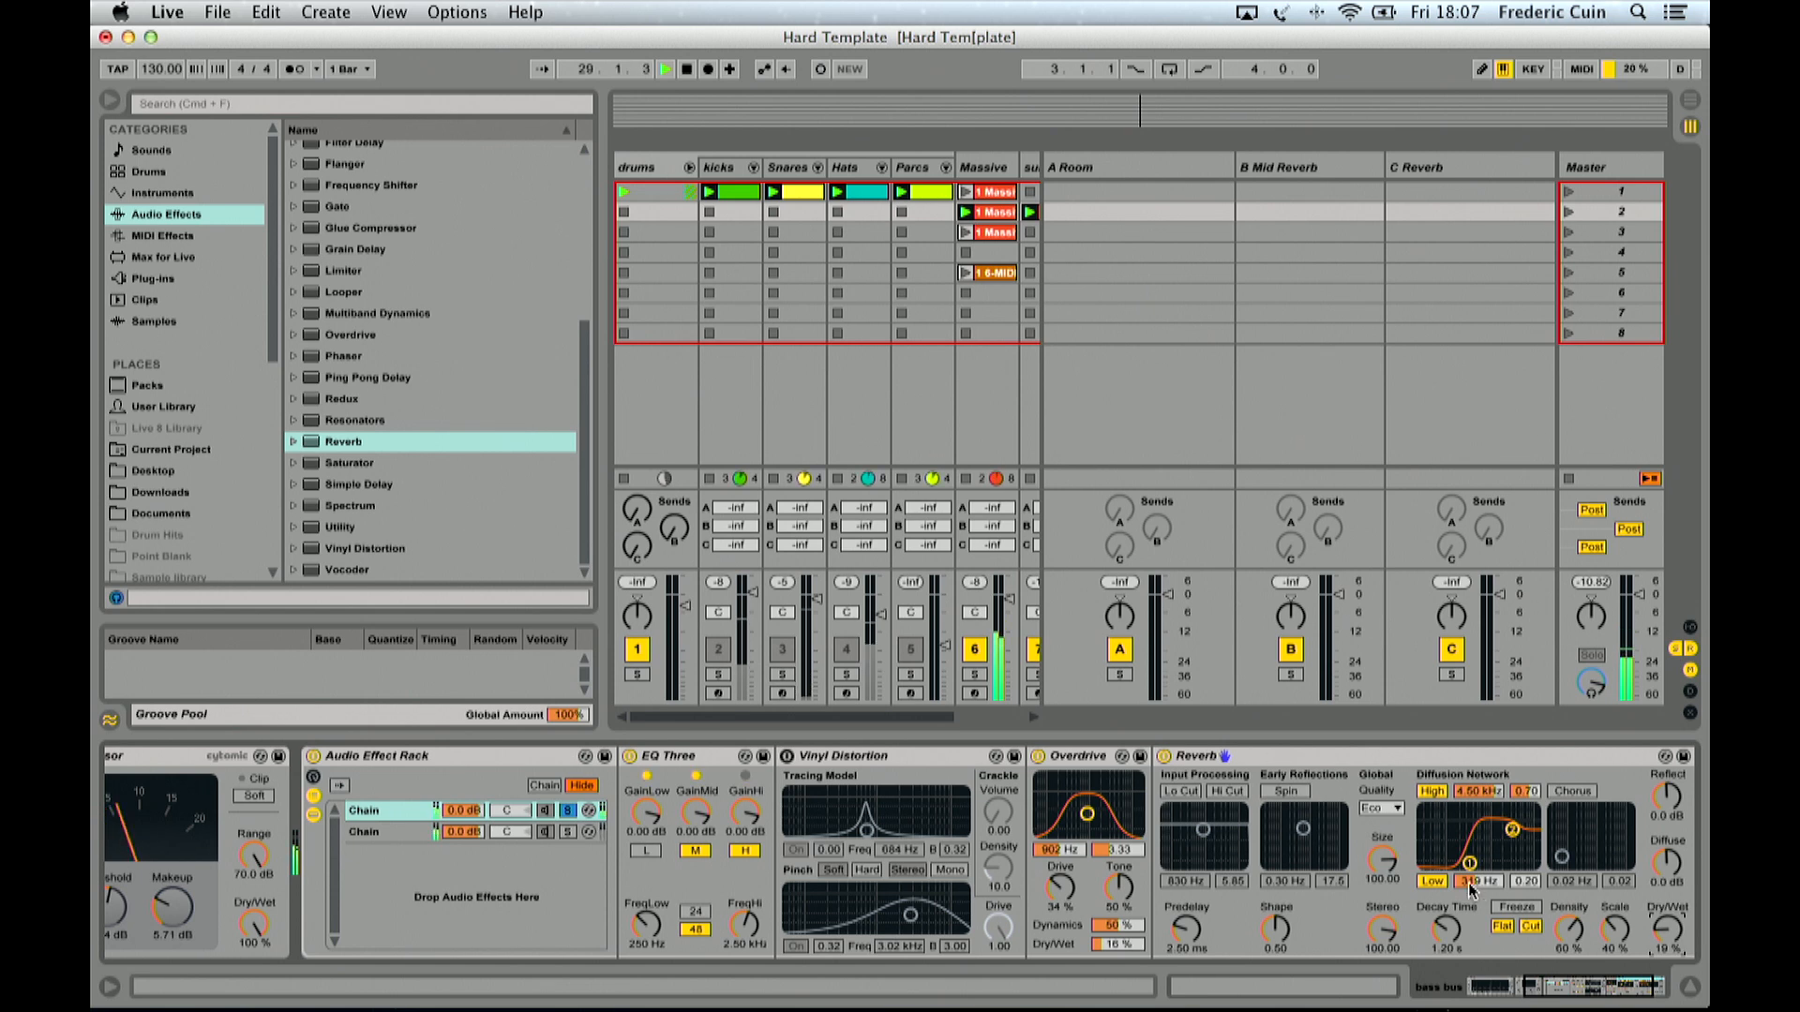
pyautogui.moveTo(1088, 853); pyautogui.dragTo(1087, 817)
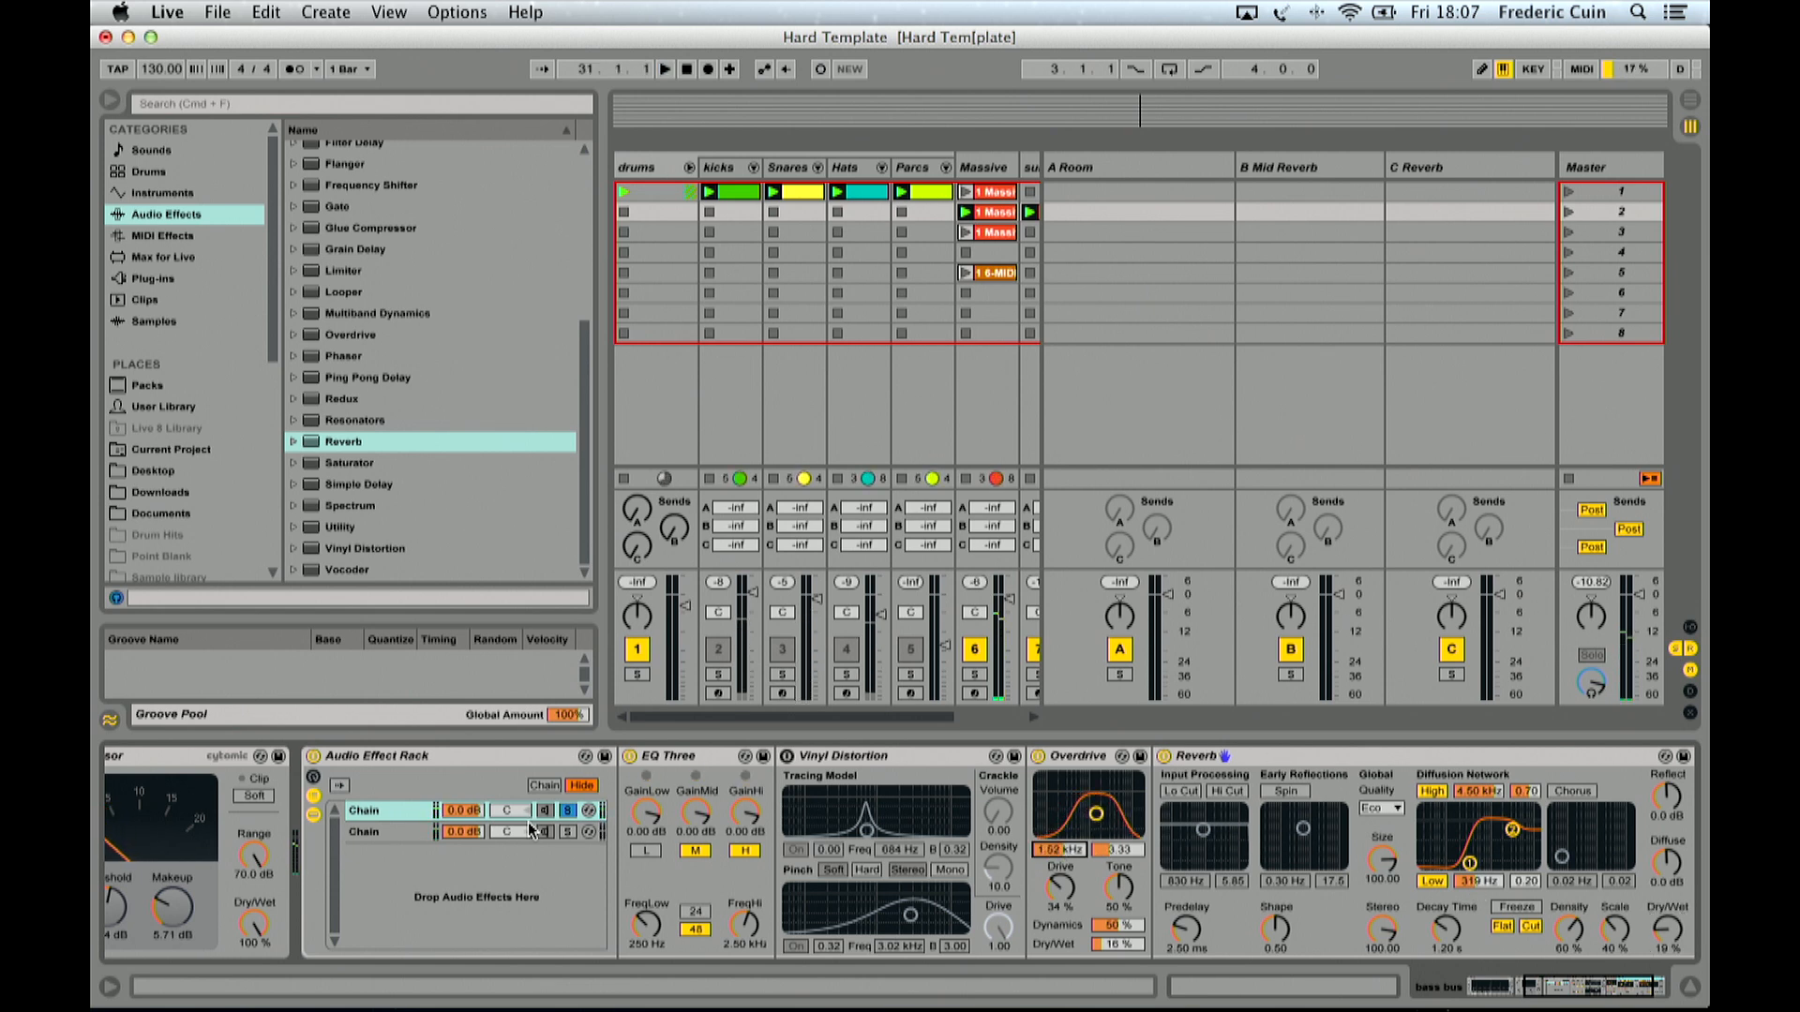
# Step: Unsolo the mid/high chain and the bass bus, lower the low-band chain to -7.7 dB, and play the full mix
pyautogui.click(567, 811)
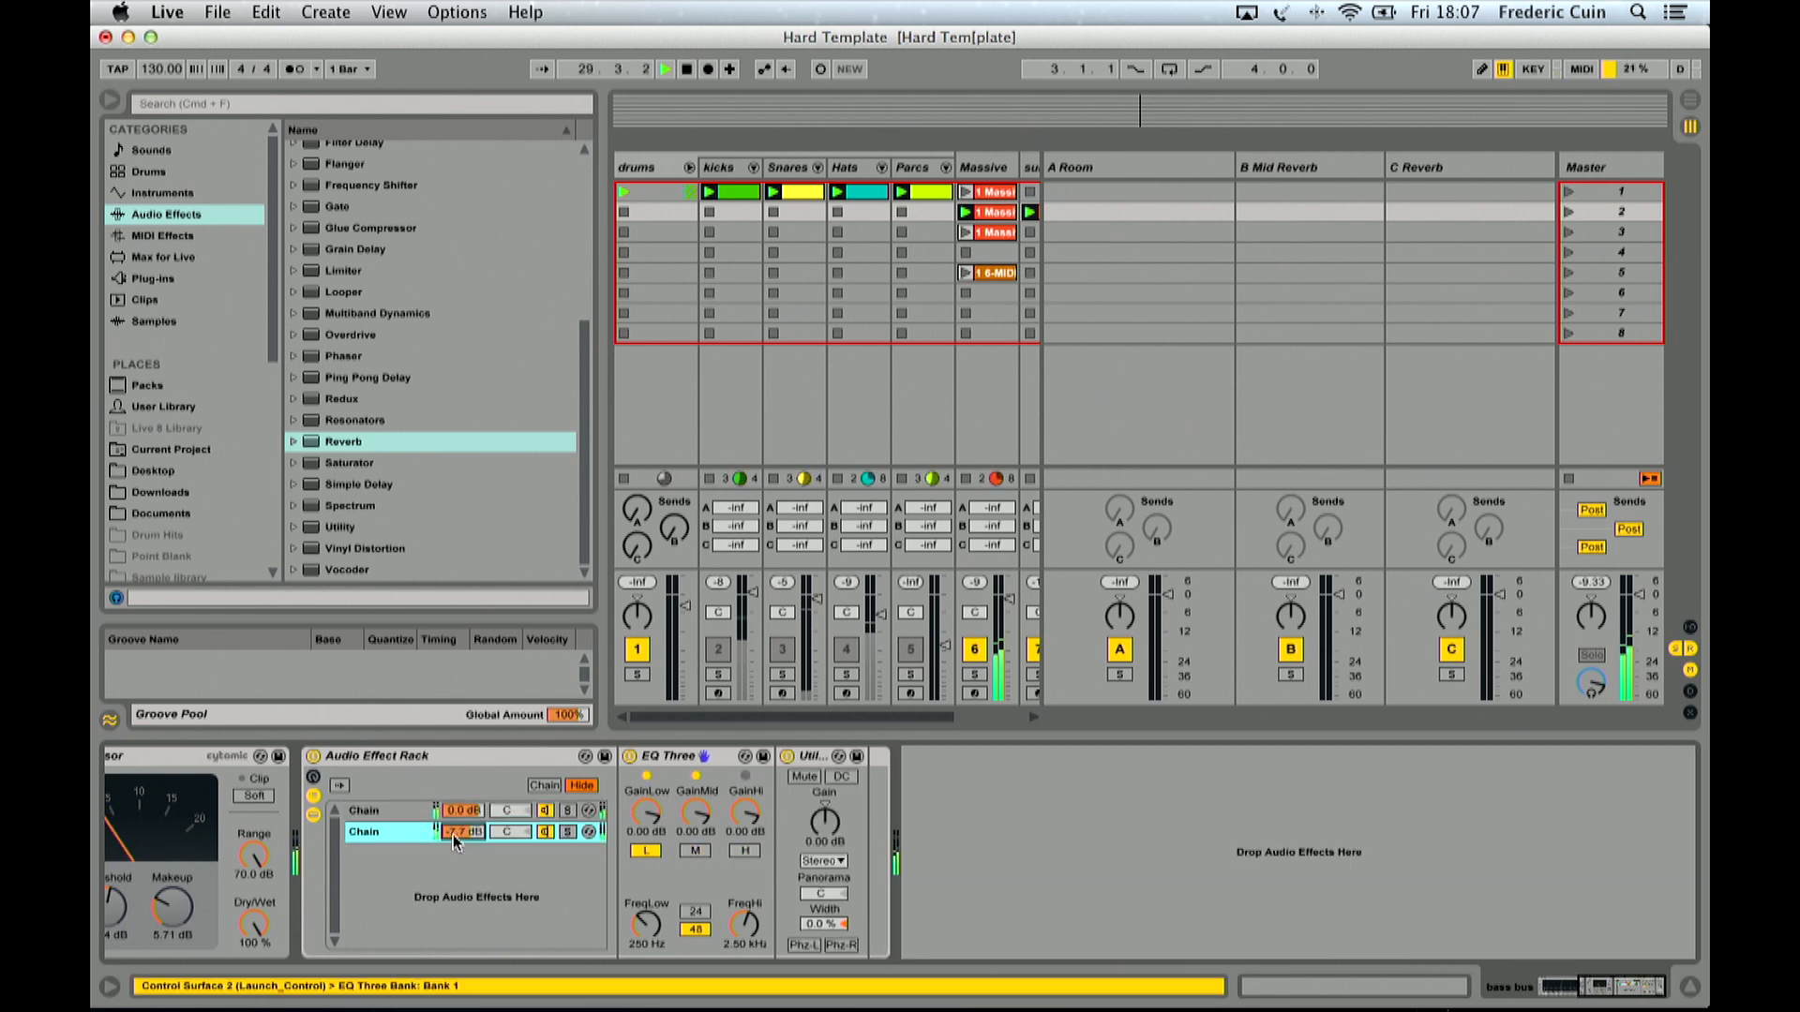
pyautogui.hscroll(2, 916, 668)
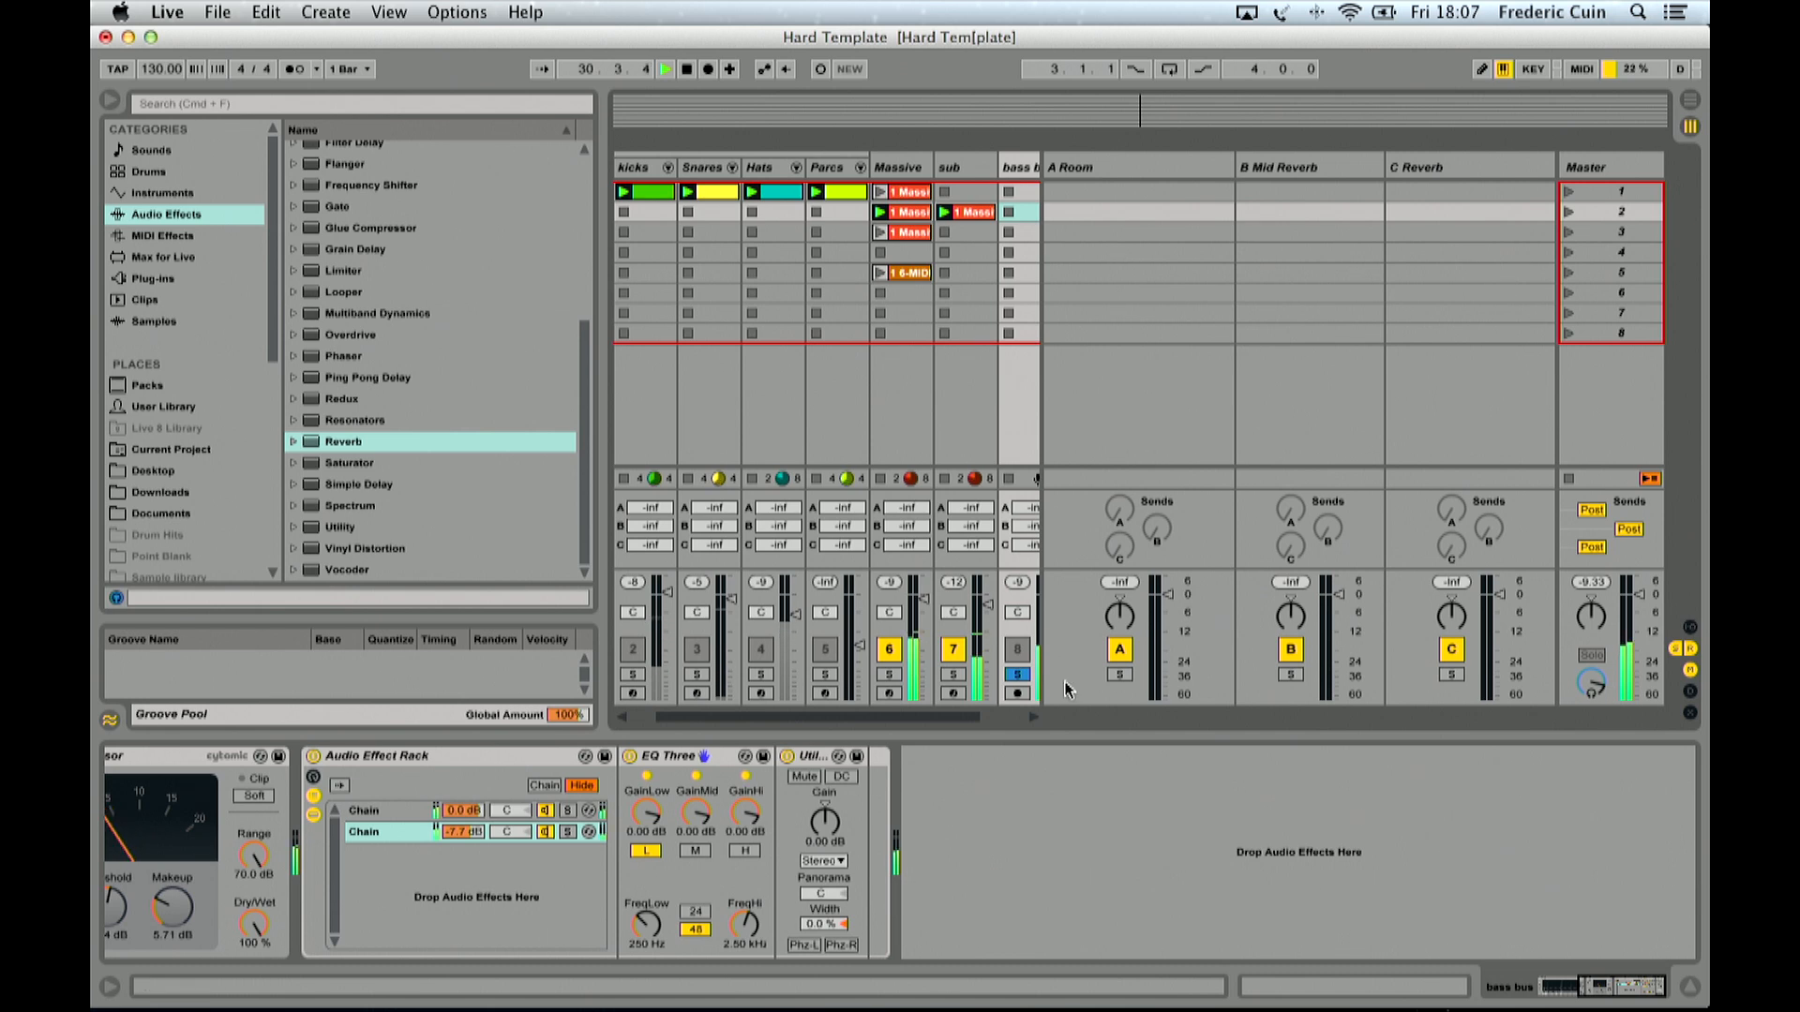
pyautogui.press('space')
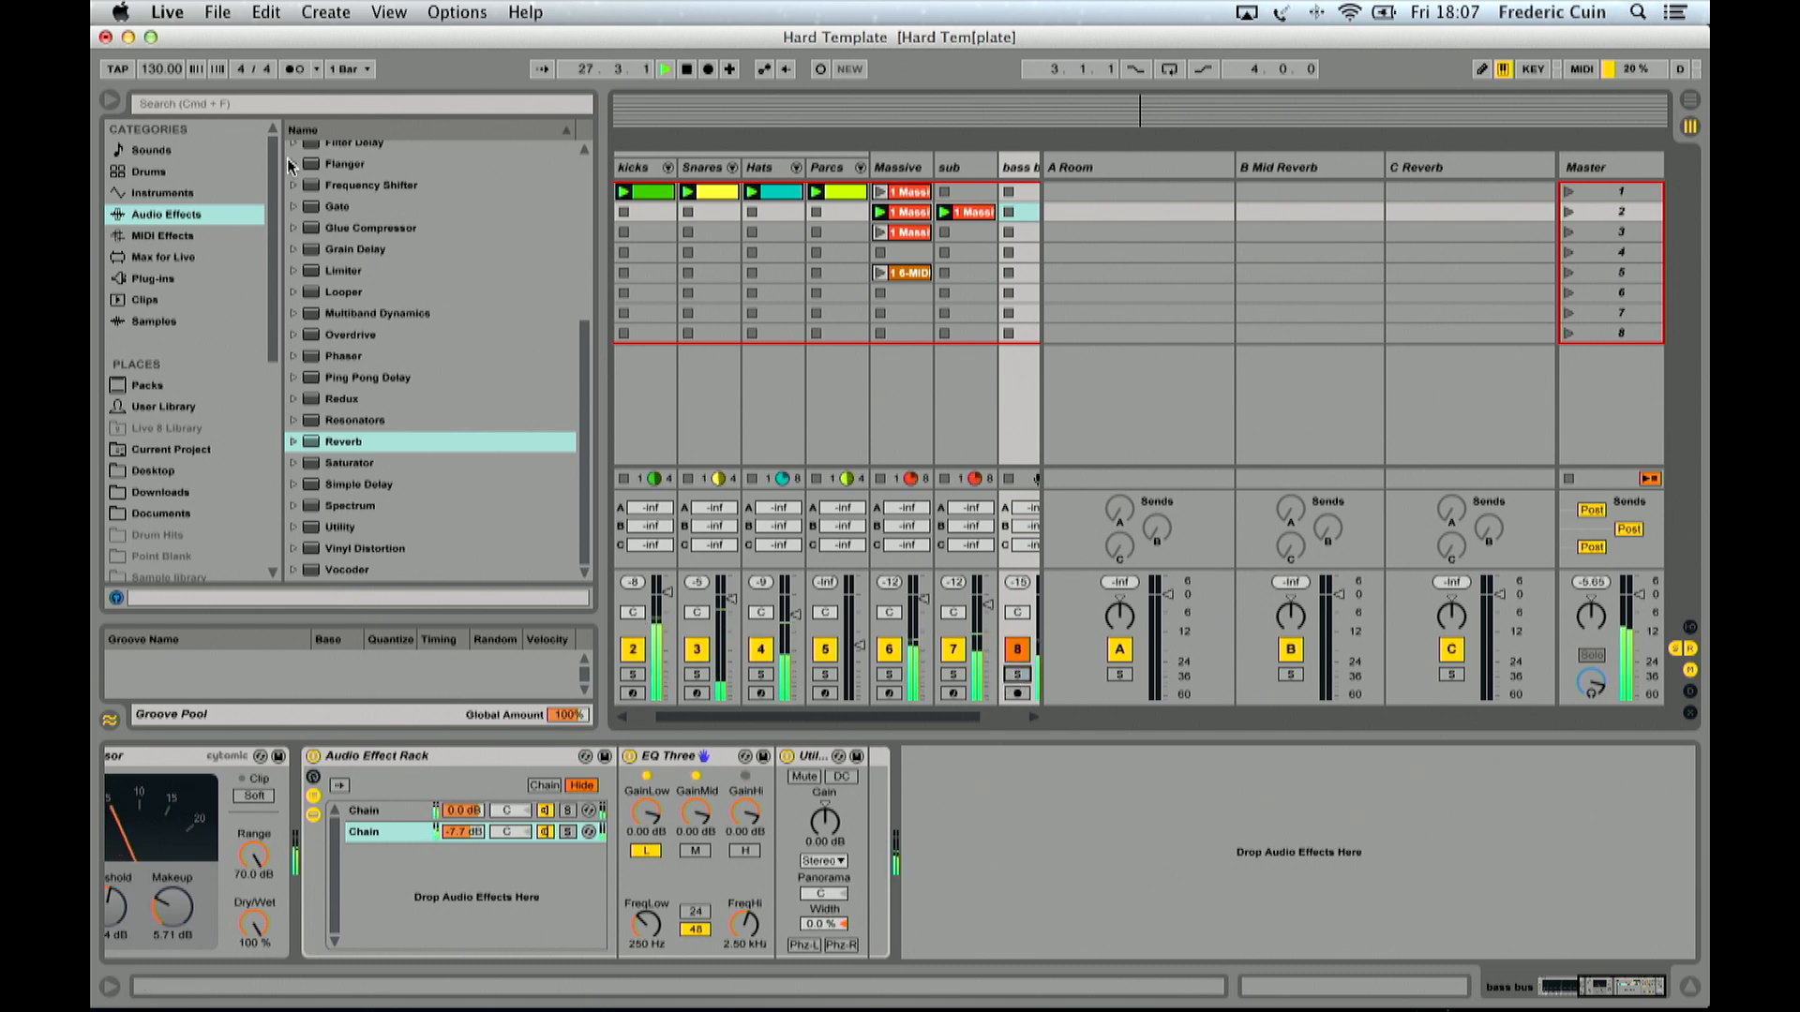
pyautogui.click(110, 100)
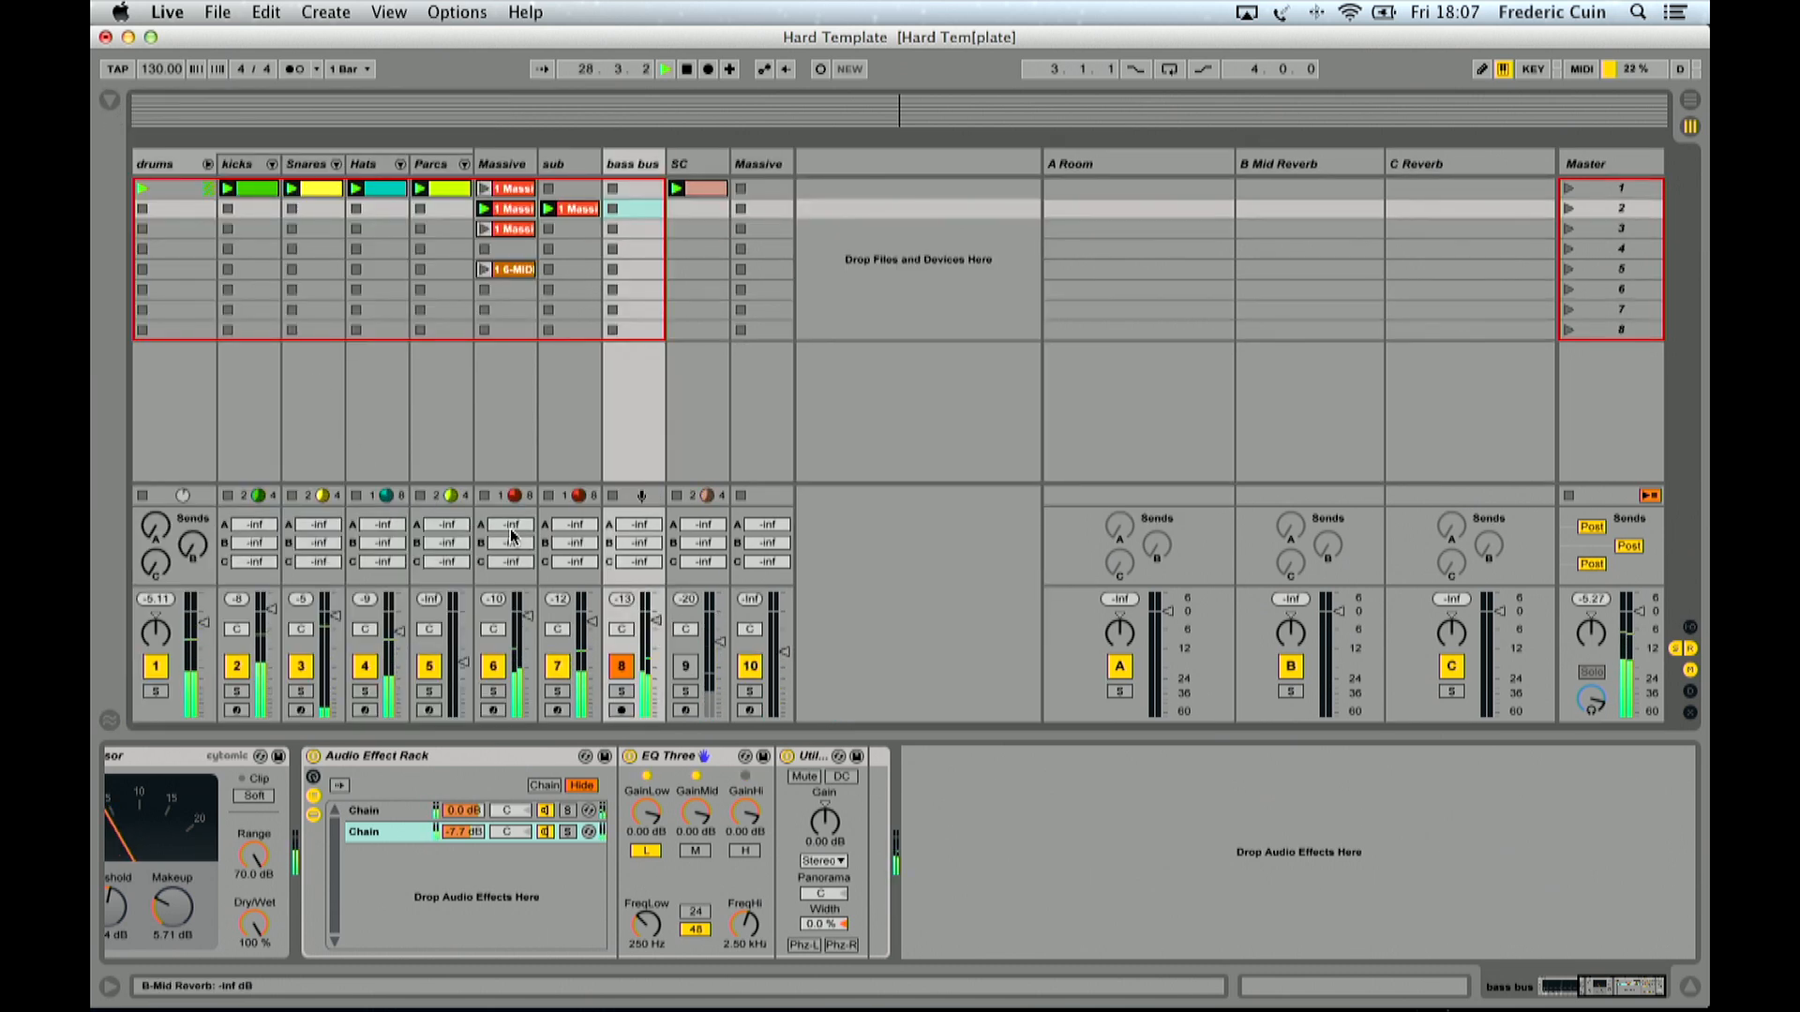
pyautogui.press('space')
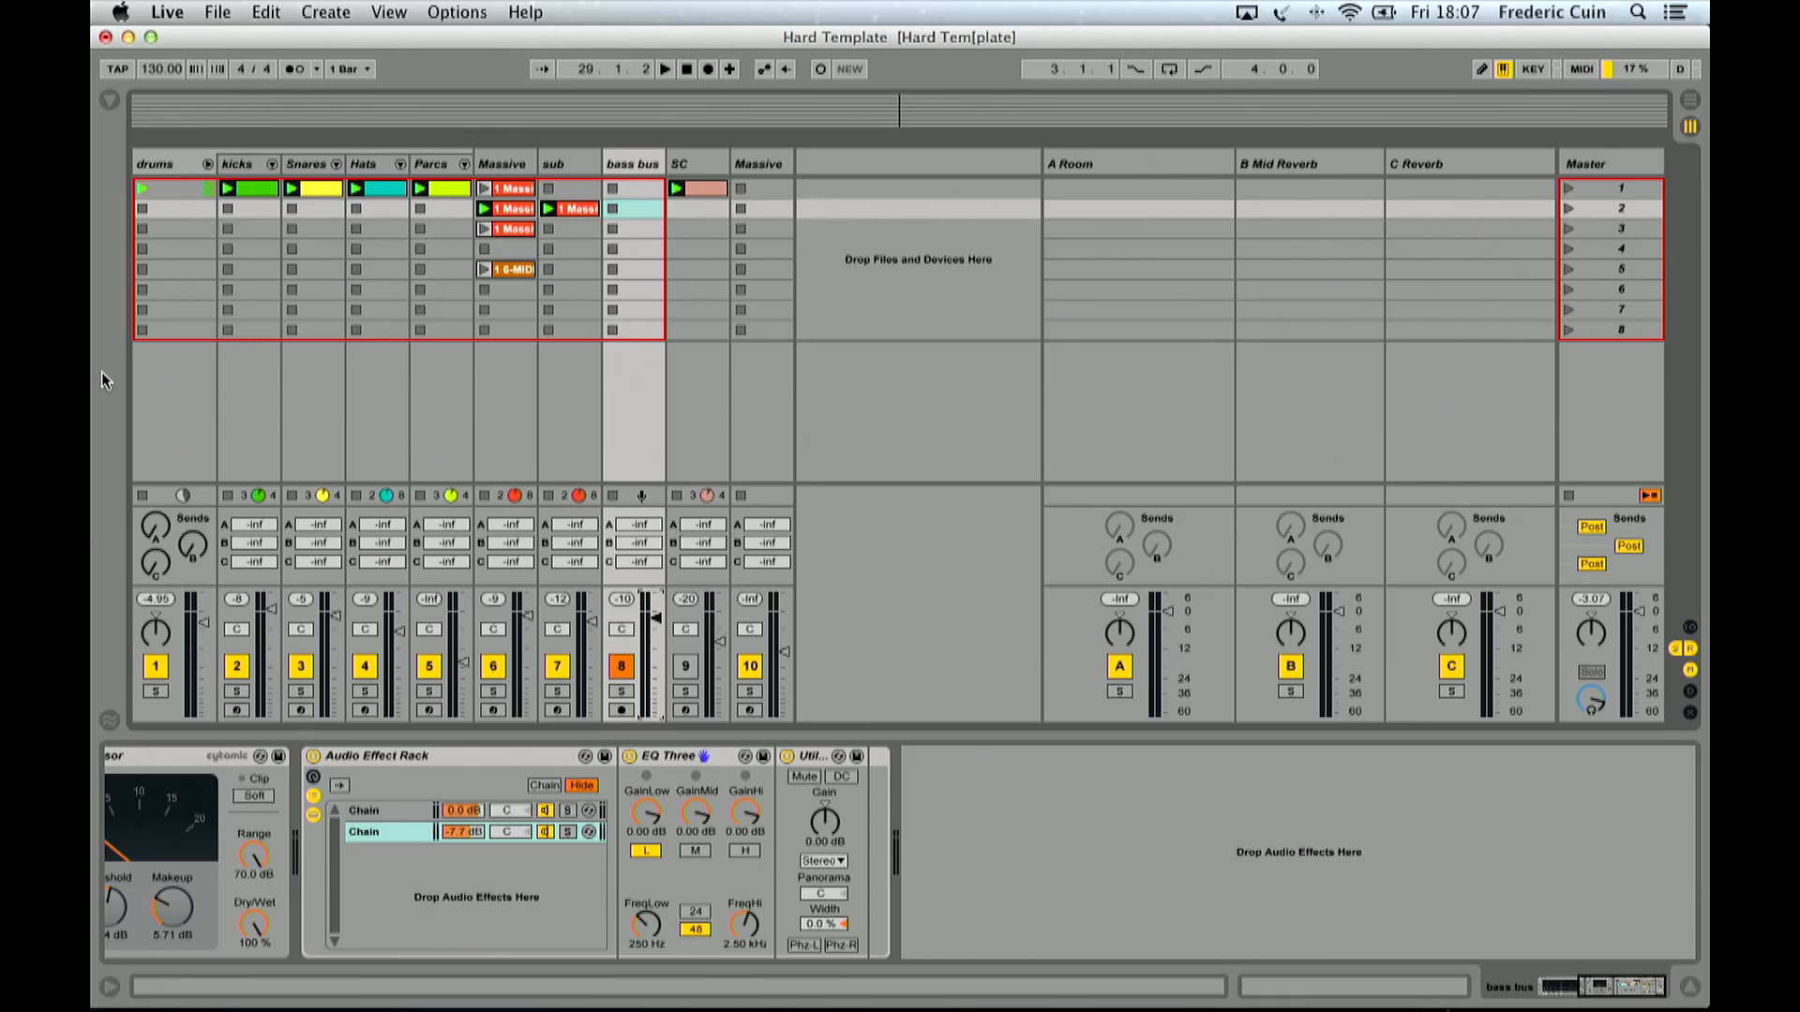
# Step: Save the bass bus effect rack to the racks folder of the User Library under the name crssover
pyautogui.click(108, 100)
pyautogui.click(150, 407)
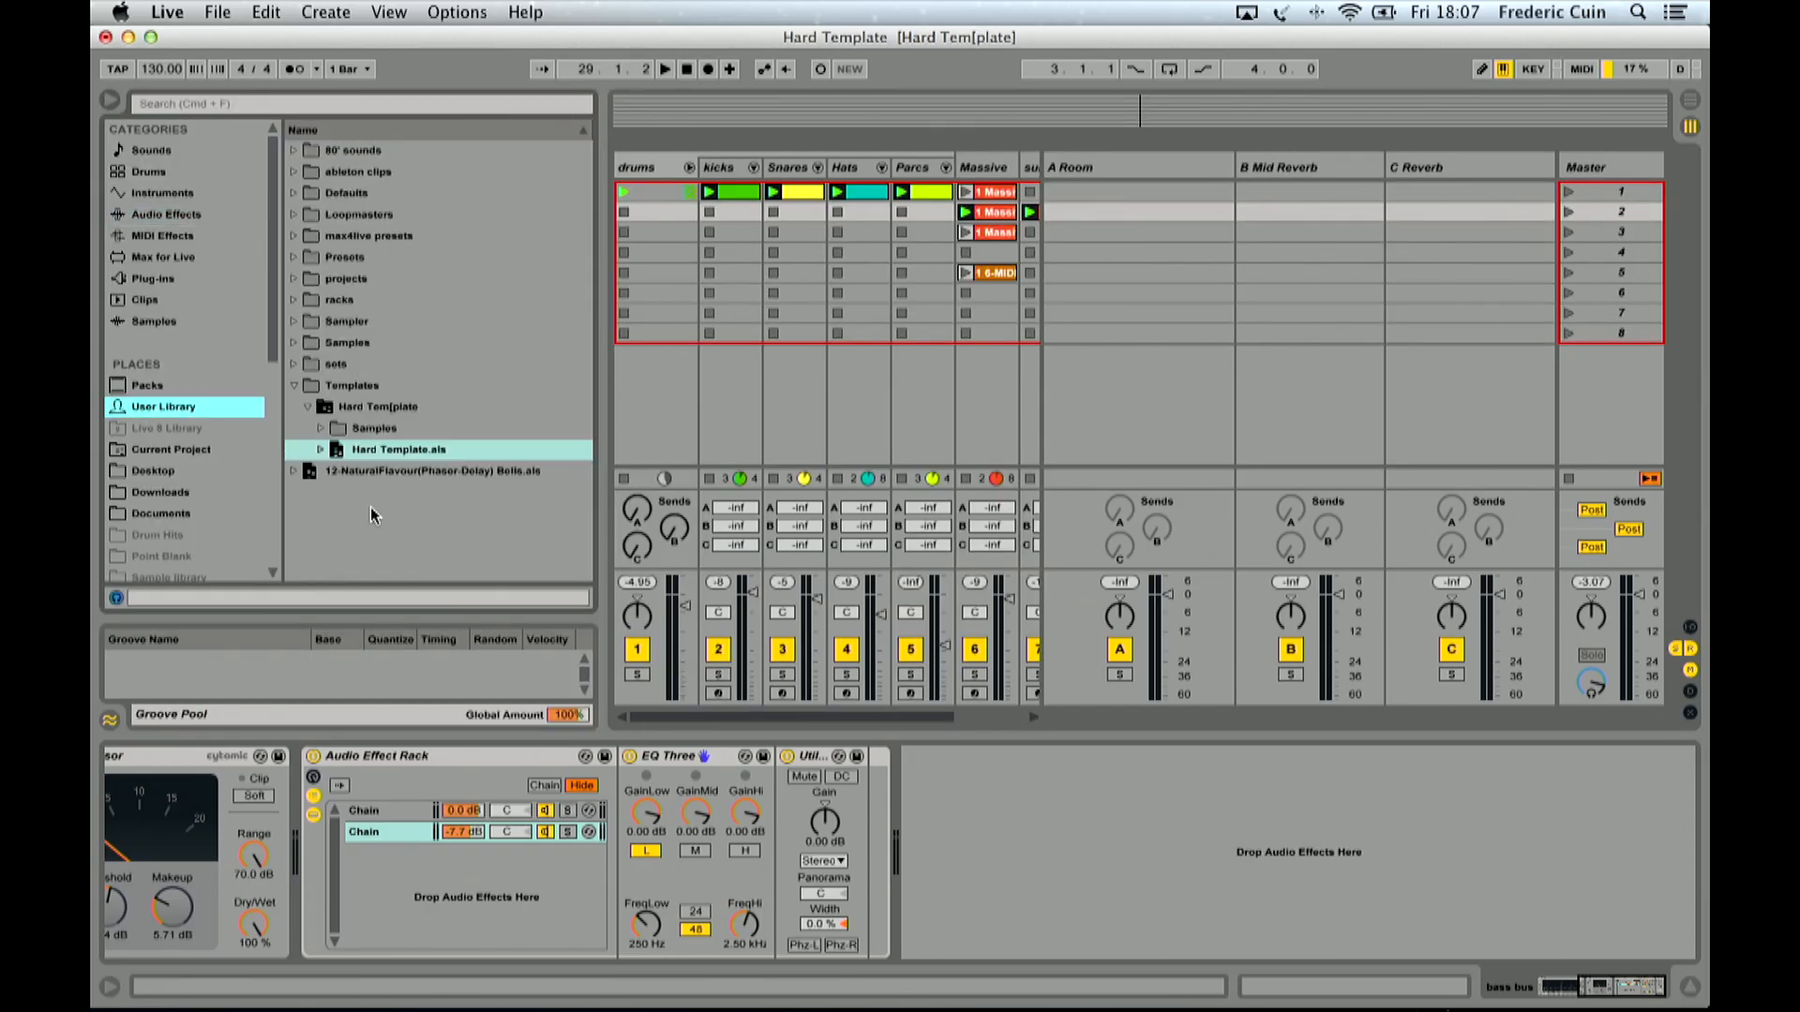
pyautogui.click(464, 765)
pyautogui.moveTo(435, 614); pyautogui.dragTo(347, 304)
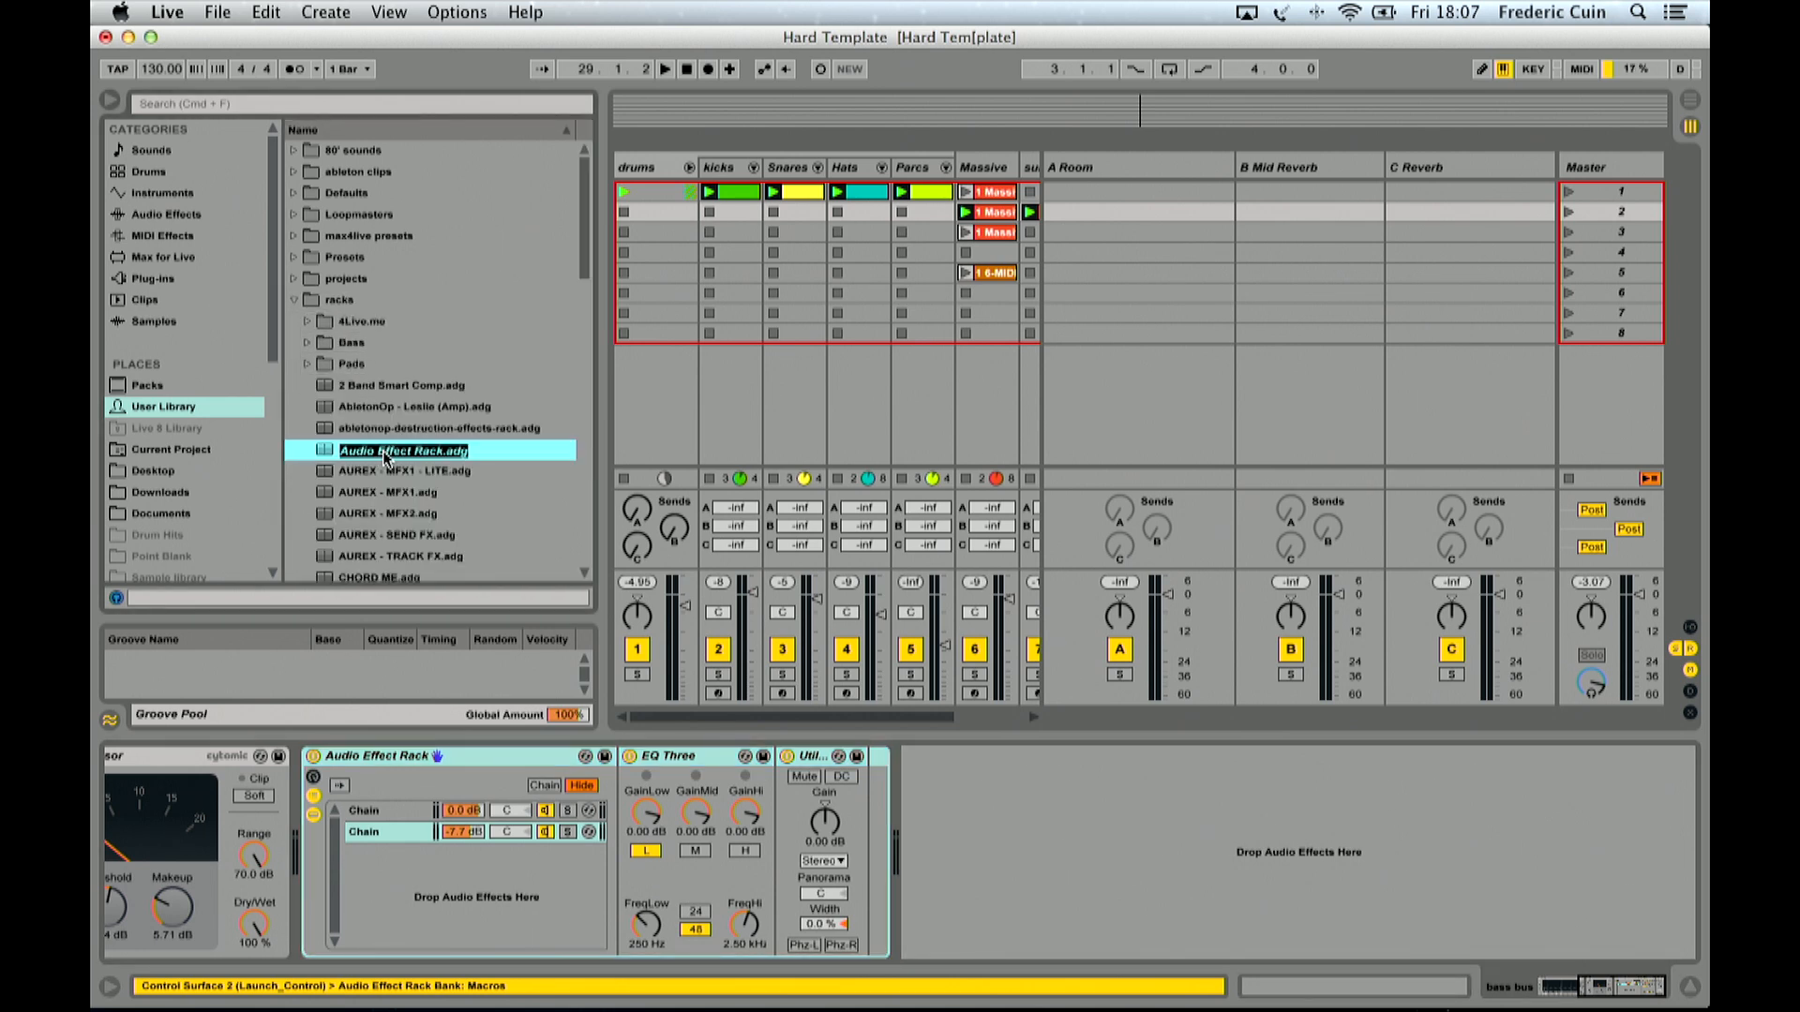
pyautogui.write('c')
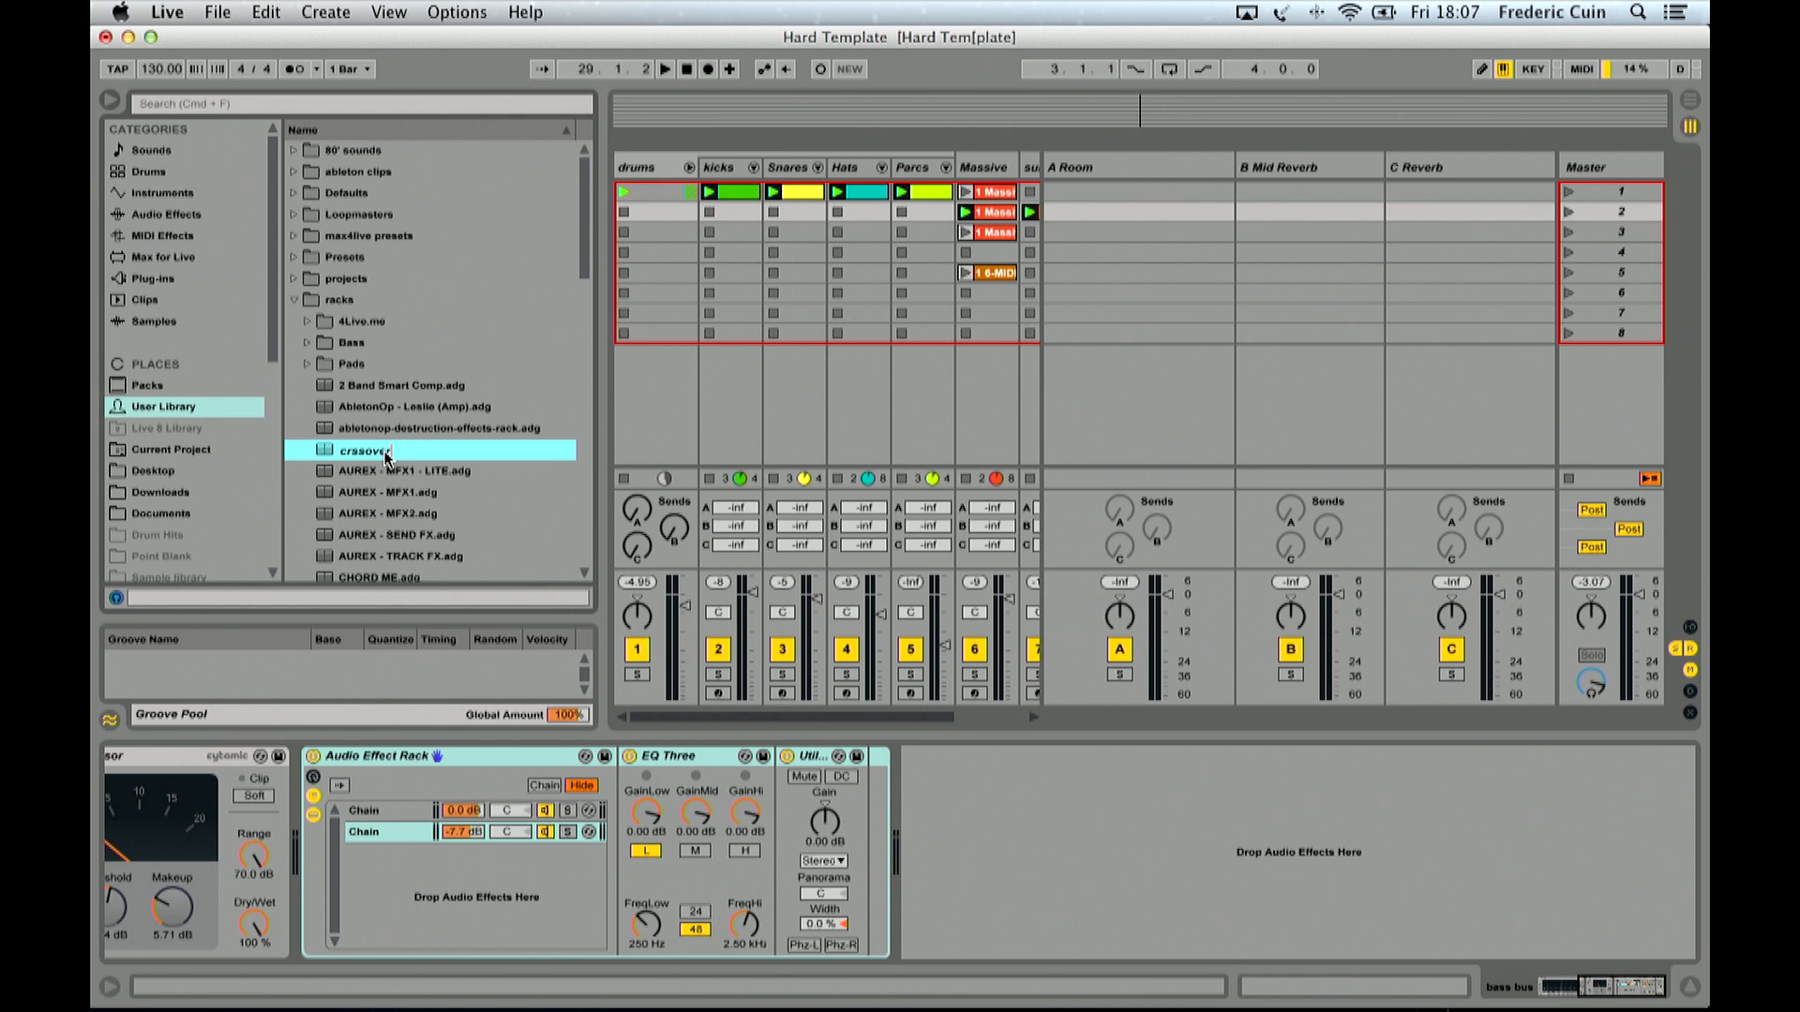
pyautogui.write('rssover')
pyautogui.press('Return')
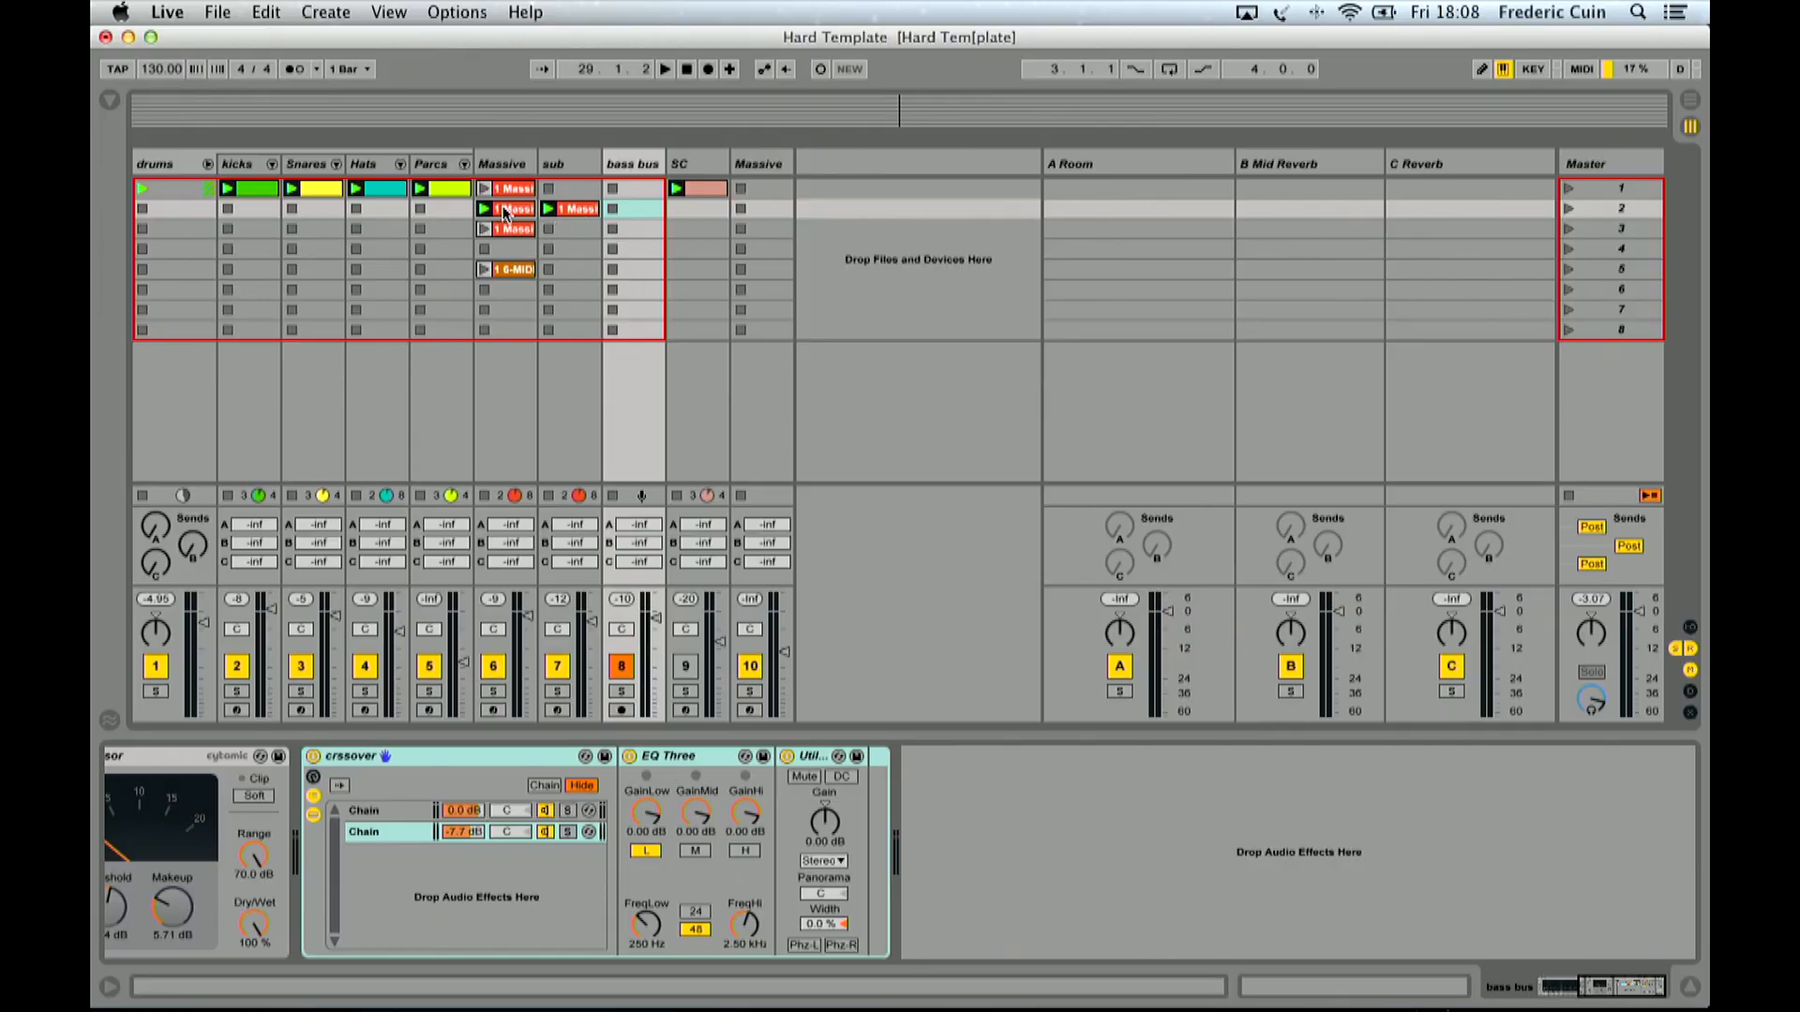
# Step: Copy the second Massive clip to the last Massive track, enable that track's Massive device, solo the track and launch the clip
pyautogui.moveTo(503, 214); pyautogui.dragTo(759, 208)
pyautogui.click(756, 165)
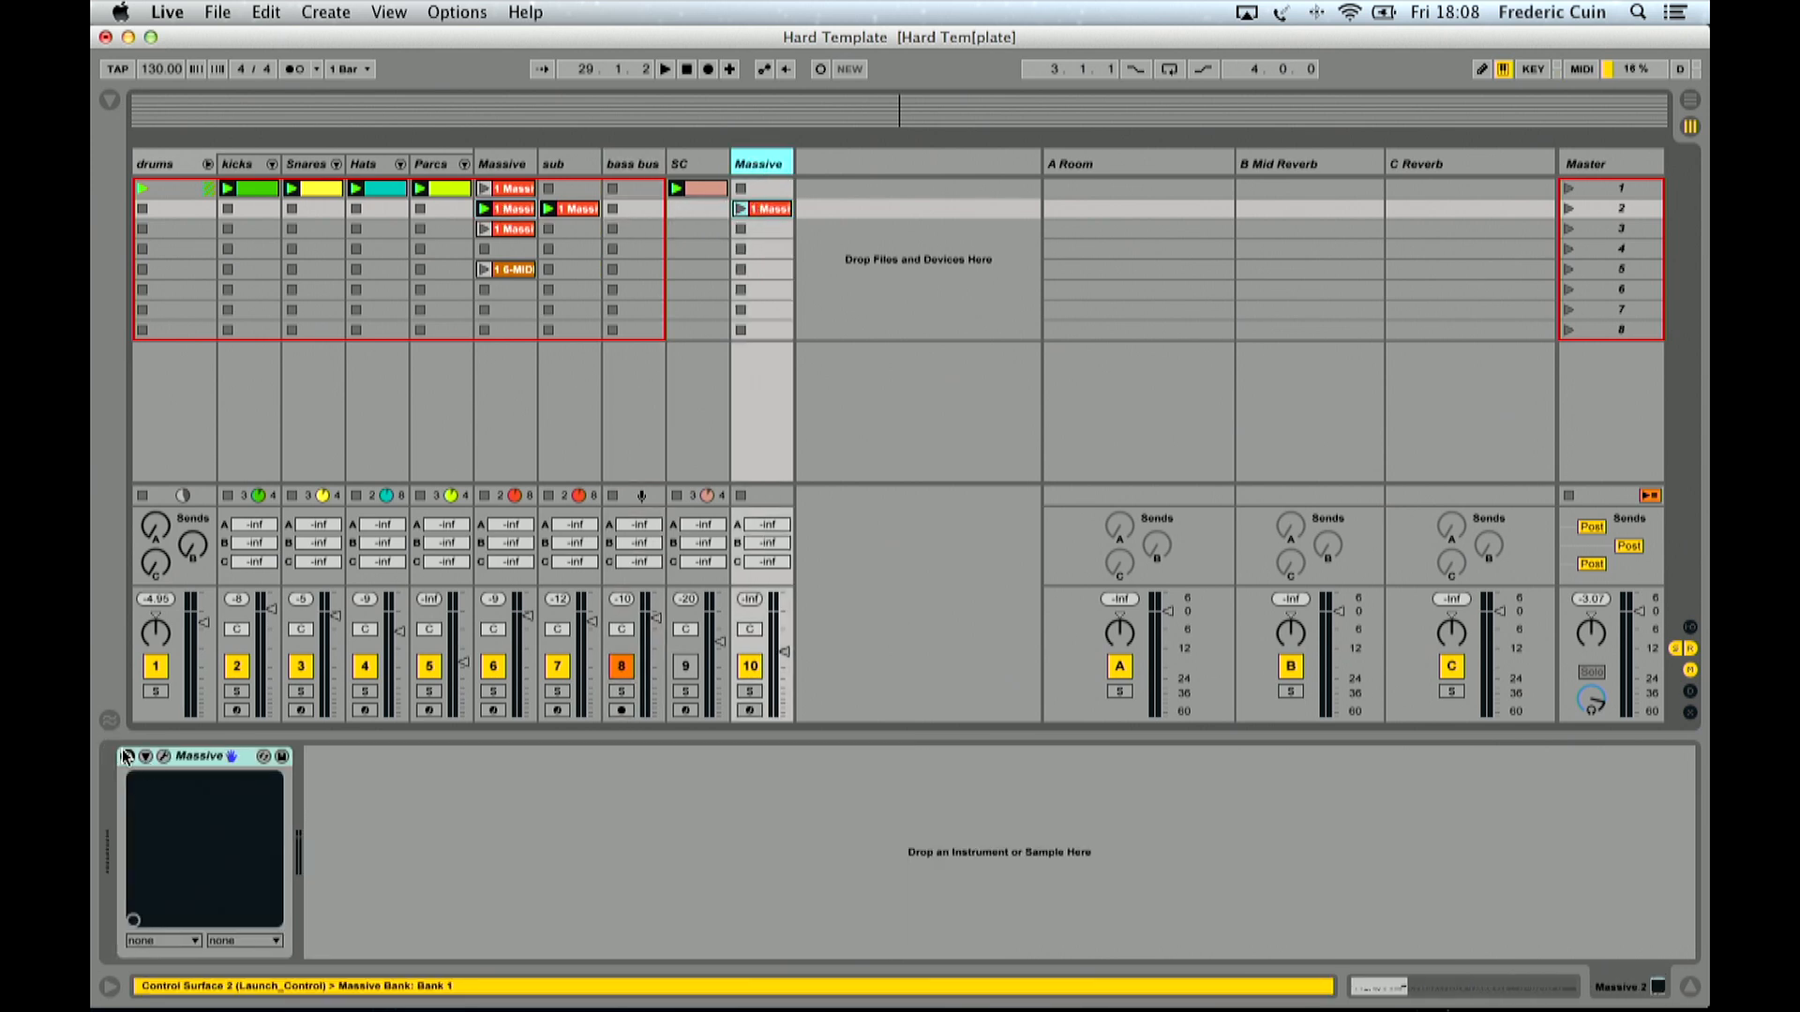
pyautogui.click(126, 755)
pyautogui.click(749, 691)
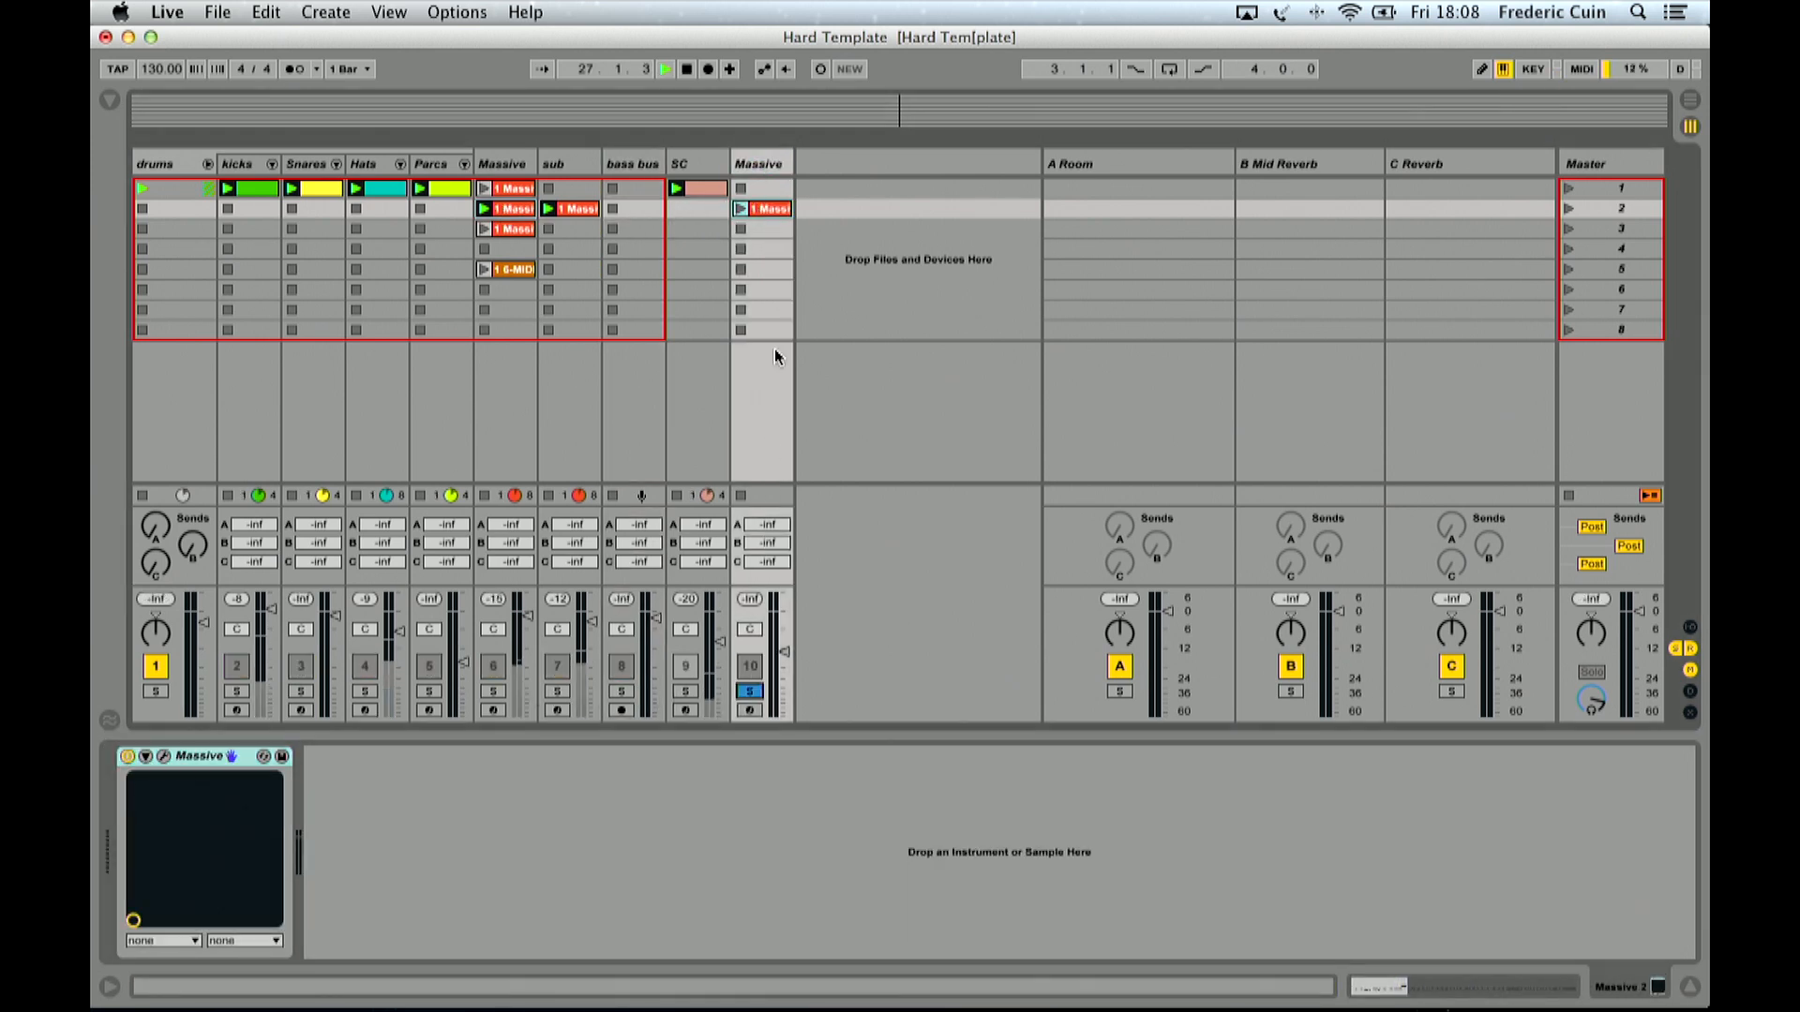
pyautogui.click(741, 208)
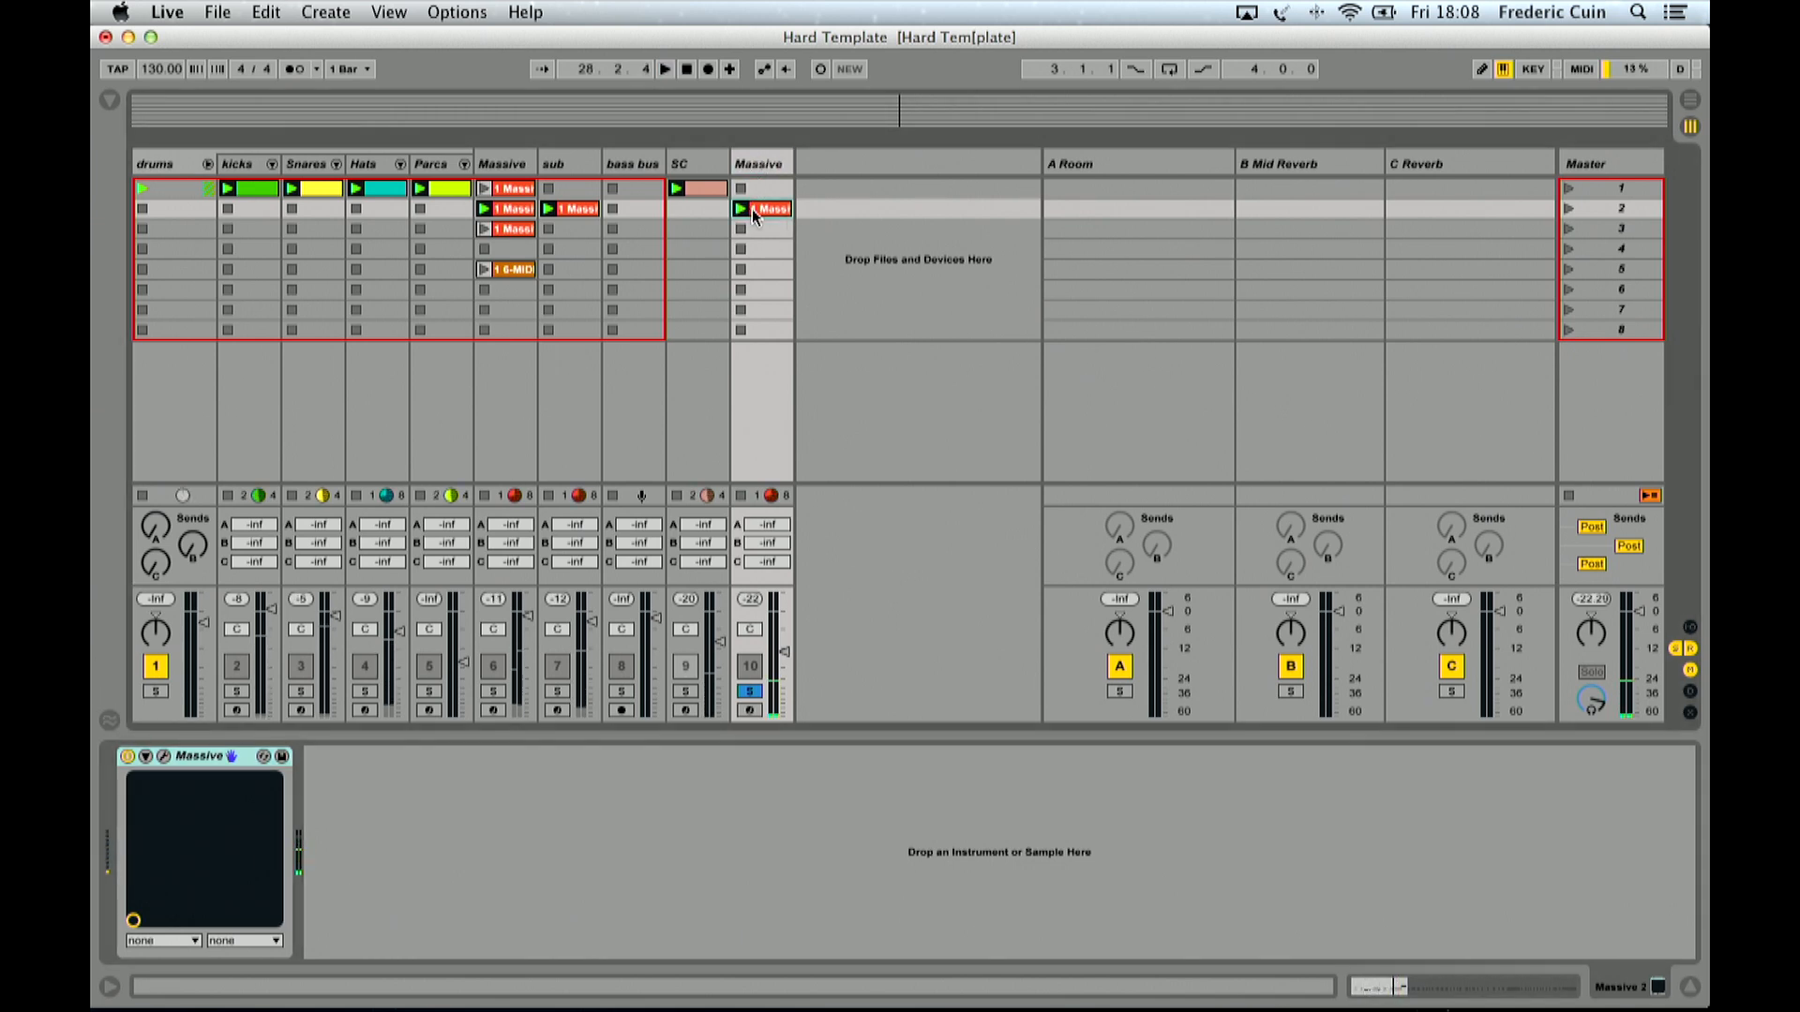
# Step: Copy the Gipsy Scale device from the first Massive track to the last Massive track, placing it before the instrument
pyautogui.click(109, 720)
pyautogui.moveTo(689, 736); pyautogui.dragTo(689, 375)
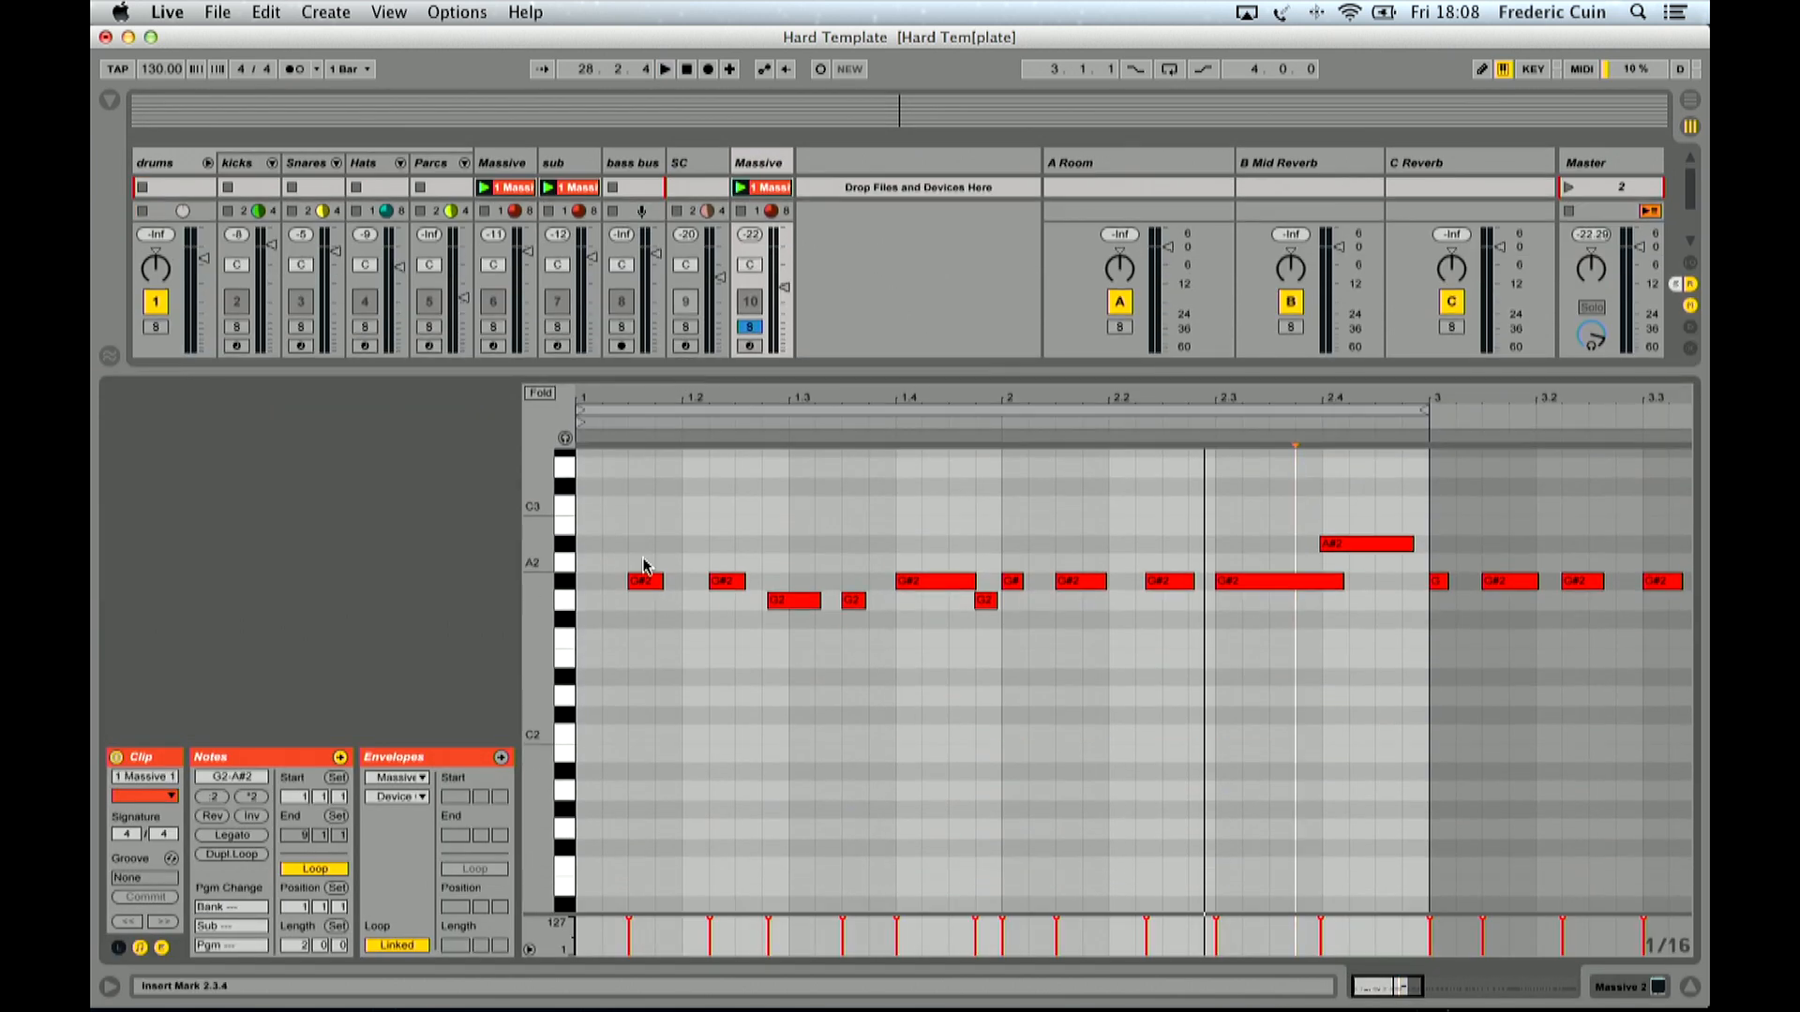
pyautogui.doubleClick(522, 168)
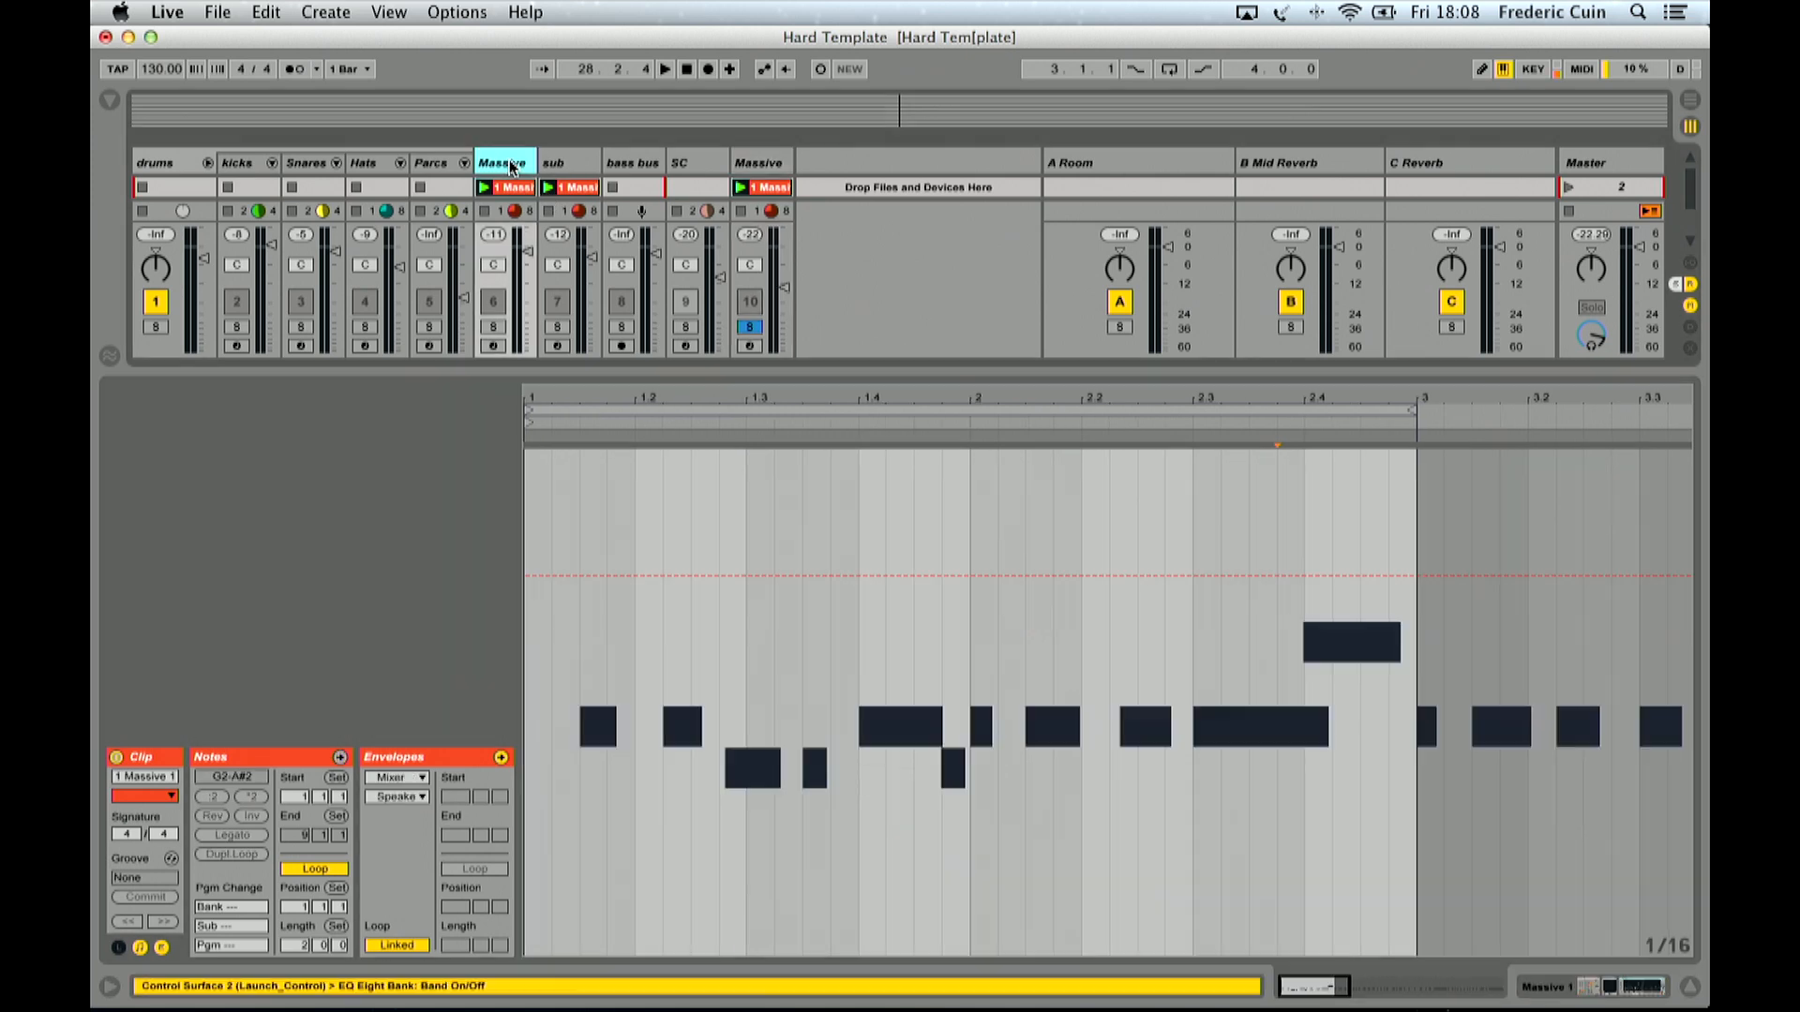
pyautogui.click(208, 753)
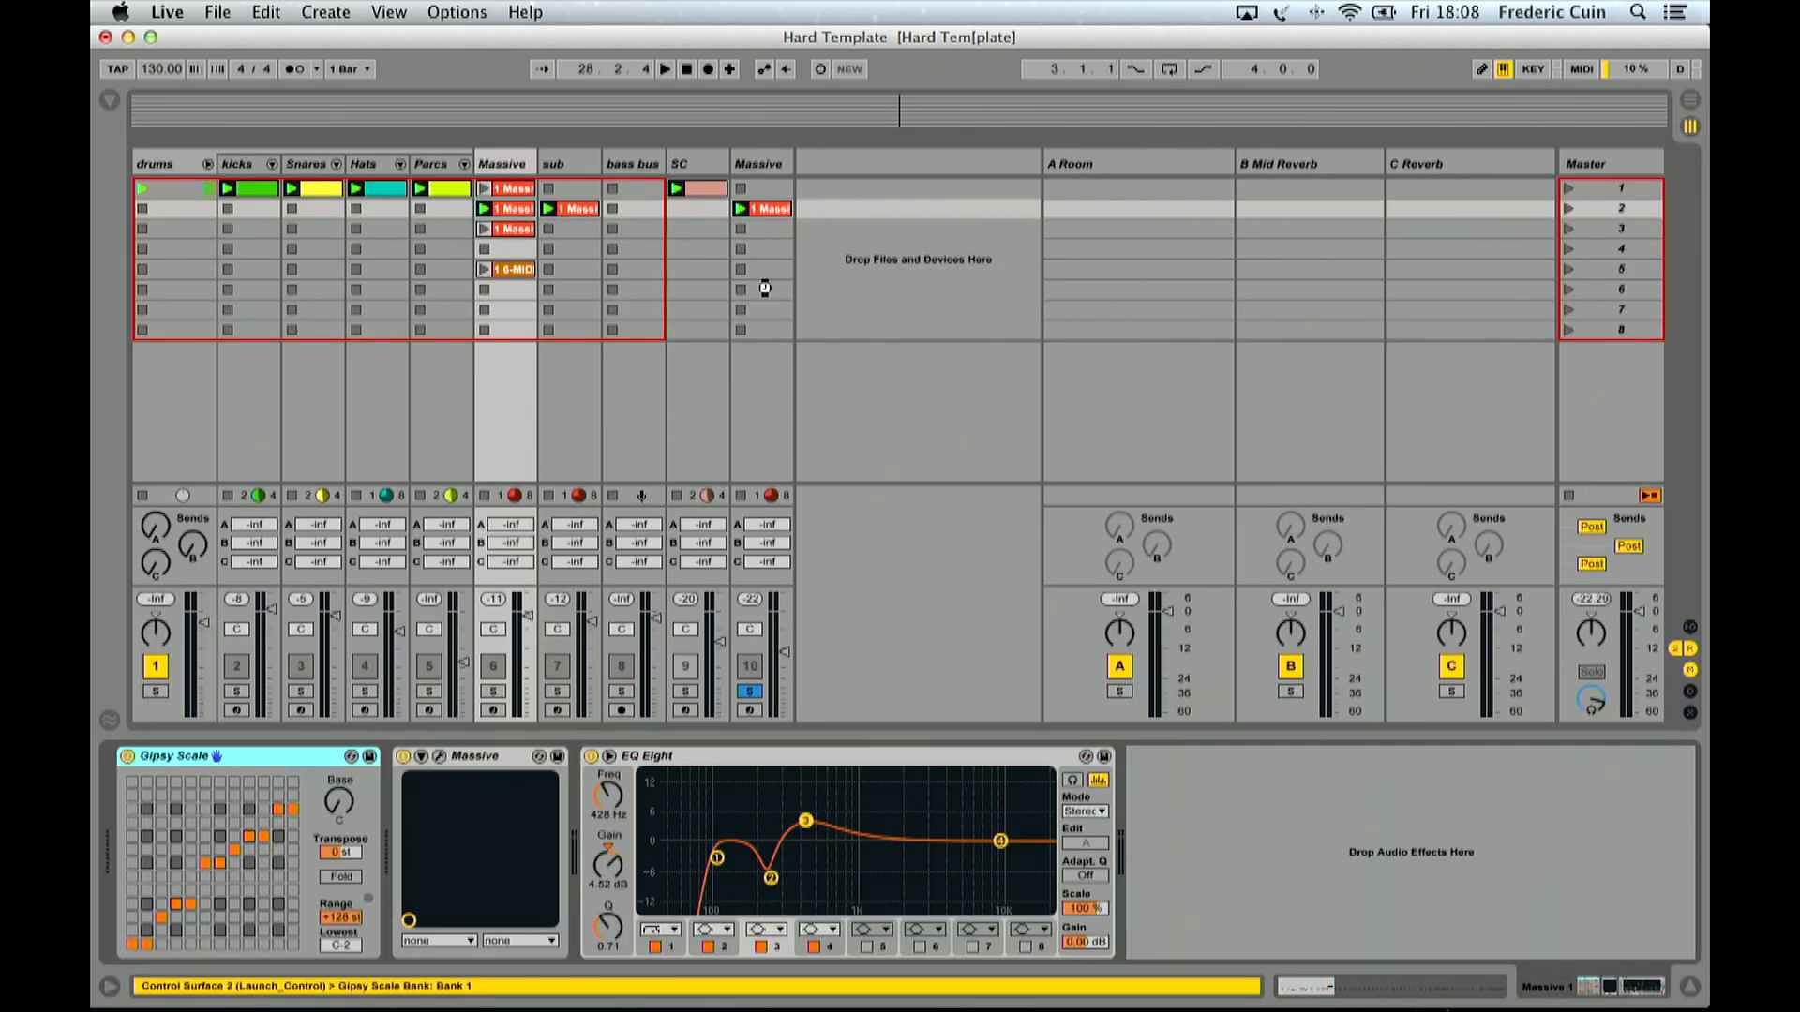
pyautogui.click(763, 167)
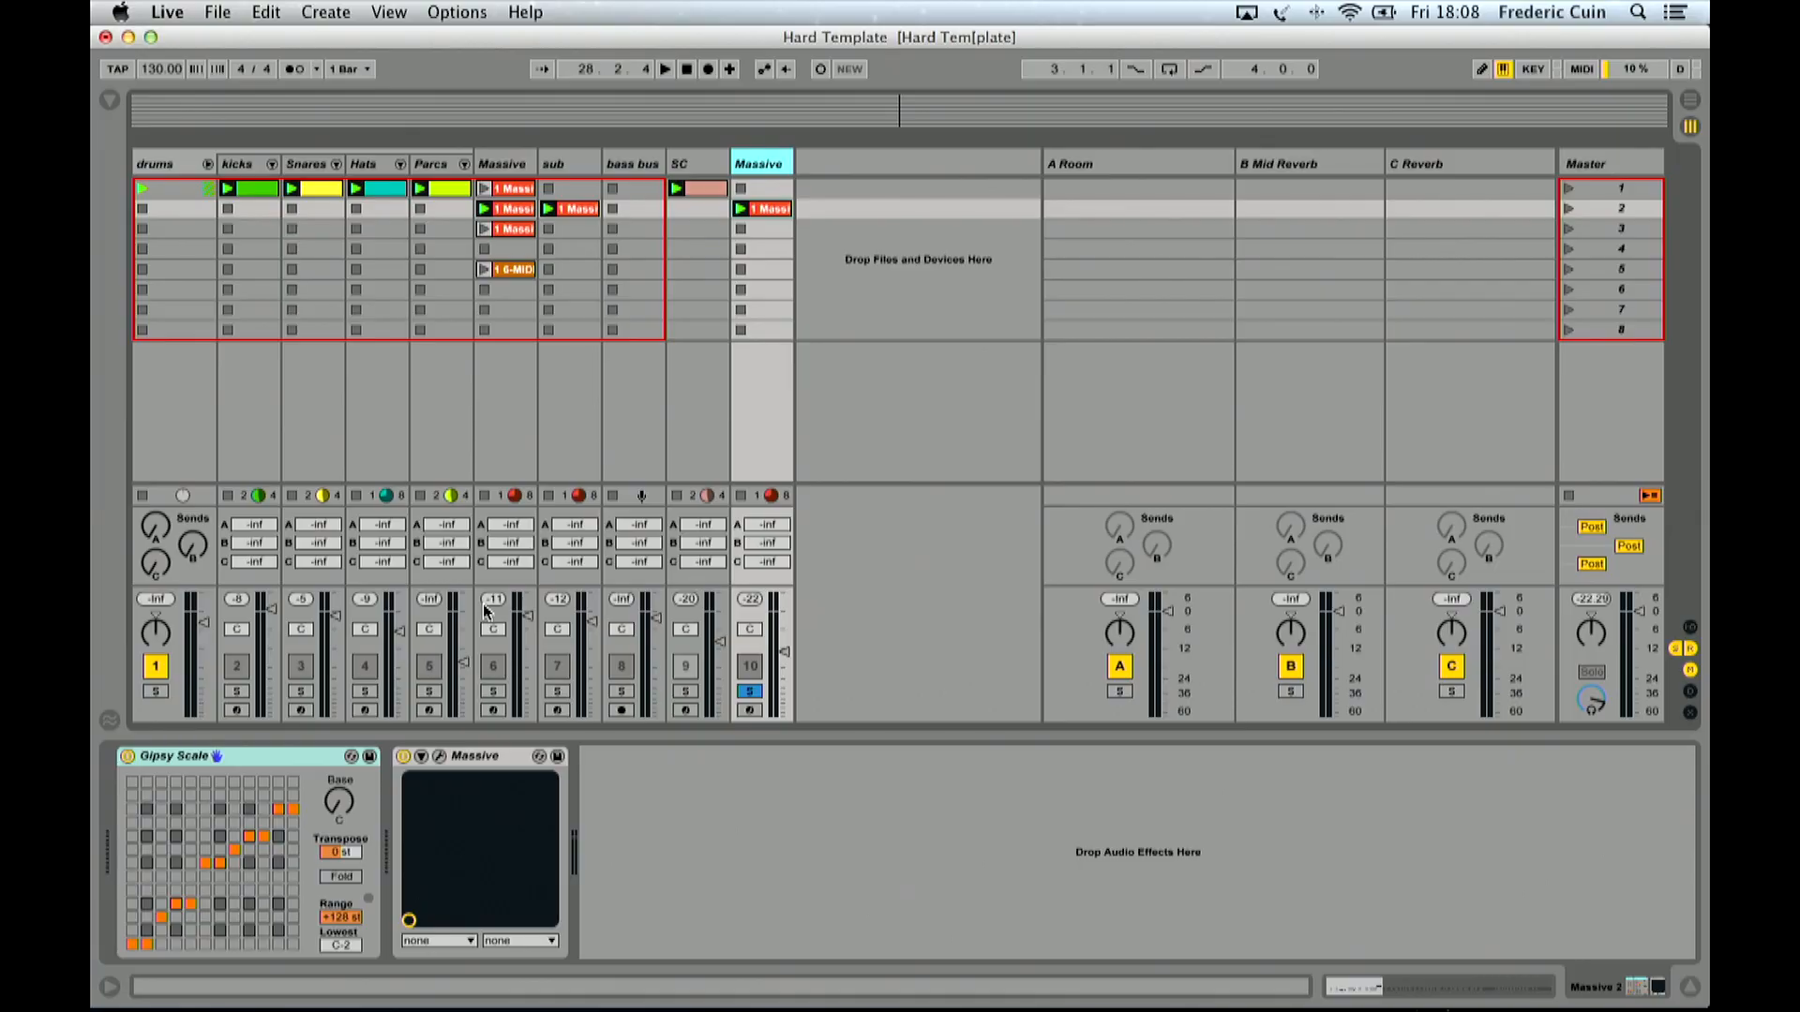
# Step: Open the copied clip on the last Massive track and delete all of its notes
pyautogui.click(771, 209)
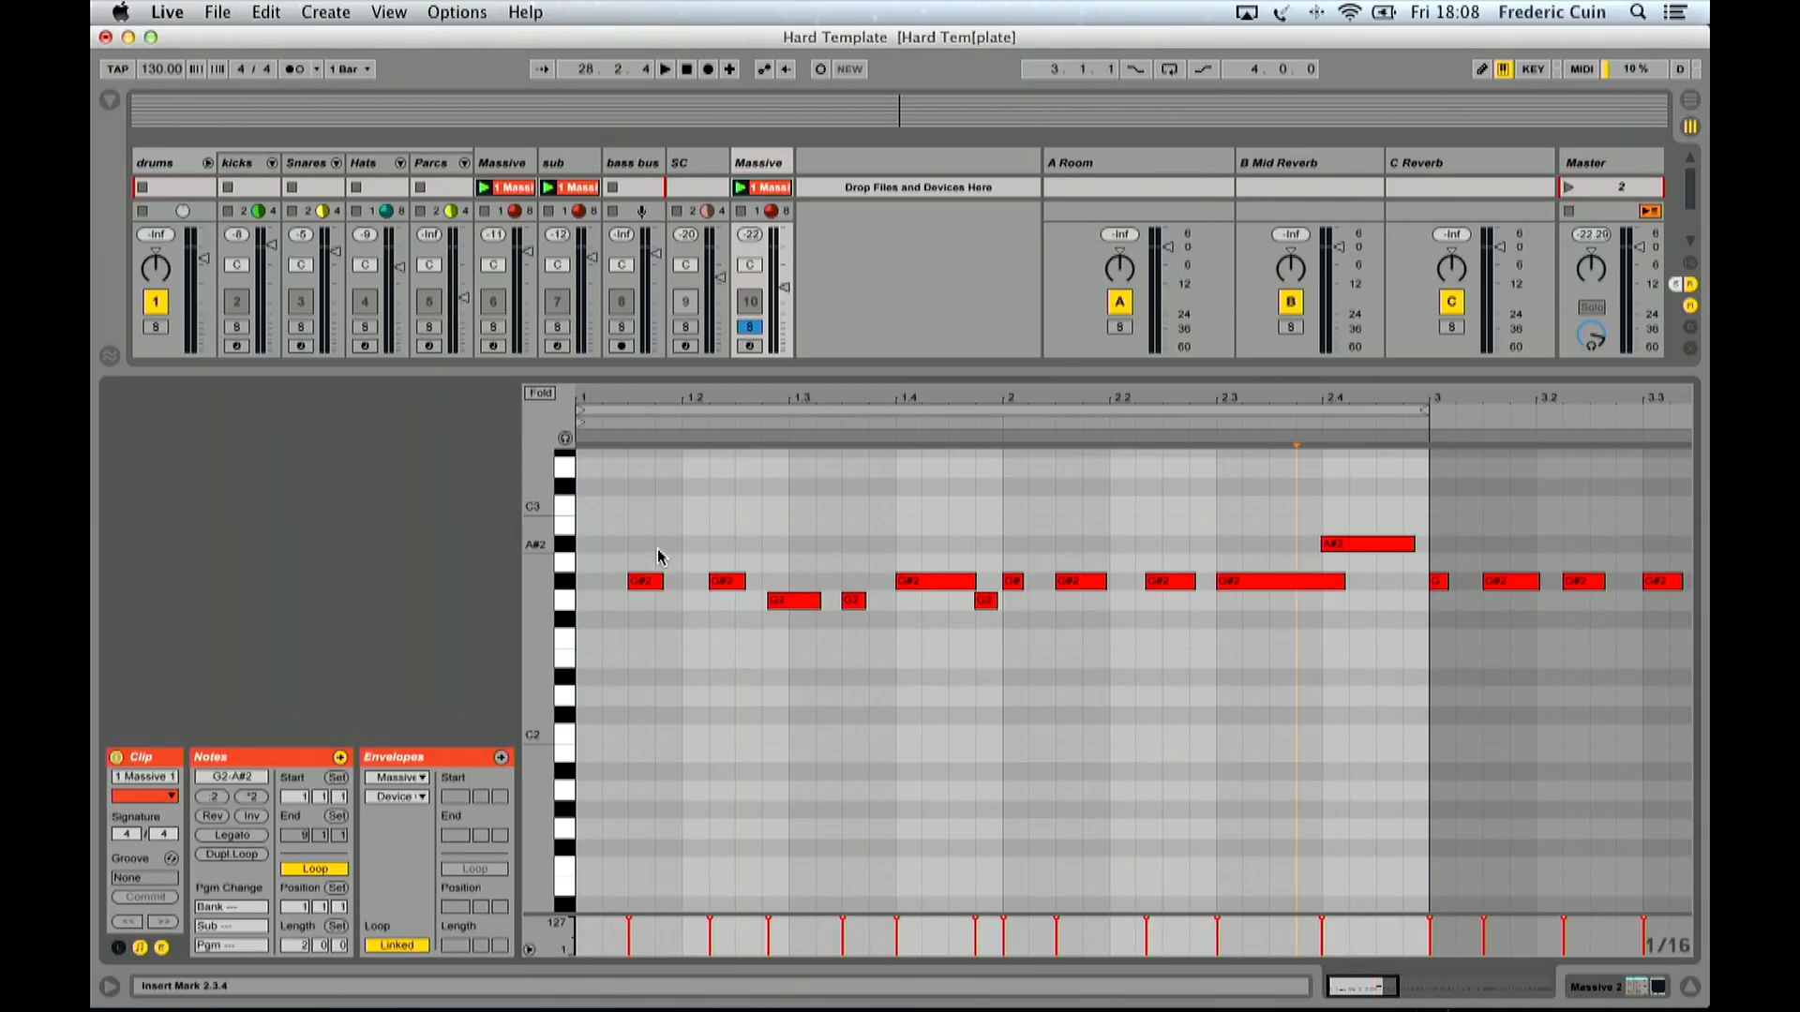
pyautogui.press('b')
pyautogui.click(611, 542)
pyautogui.press('super+a')
pyautogui.press('Delete')
# Step: Draw sixteenth notes A#2, two G#2, E2 and two F#2 in bar one, and G2 and G#2 in bar two
pyautogui.click(606, 545)
pyautogui.click(667, 581)
pyautogui.click(694, 582)
pyautogui.click(774, 658)
pyautogui.click(854, 619)
pyautogui.click(881, 619)
pyautogui.click(1095, 600)
pyautogui.click(1203, 582)
pyautogui.click(1229, 619)
pyautogui.click(1256, 619)
pyautogui.moveTo(1229, 657); pyautogui.dragTo(1093, 658)
pyautogui.click(1042, 676)
pyautogui.click(988, 638)
pyautogui.press('super+z')
pyautogui.press('super+z')
pyautogui.press('super+z')
pyautogui.press('super+z')
pyautogui.press('super+z')
# Step: Draw an F#2 late in bar one and sixteenth notes on D2, D#2, E2, G2 and A2 across bar two
pyautogui.click(935, 618)
pyautogui.click(1014, 696)
pyautogui.click(1067, 696)
pyautogui.click(1095, 696)
pyautogui.click(1174, 676)
pyautogui.click(1202, 657)
pyautogui.click(1229, 657)
pyautogui.click(1309, 600)
pyautogui.click(1335, 561)
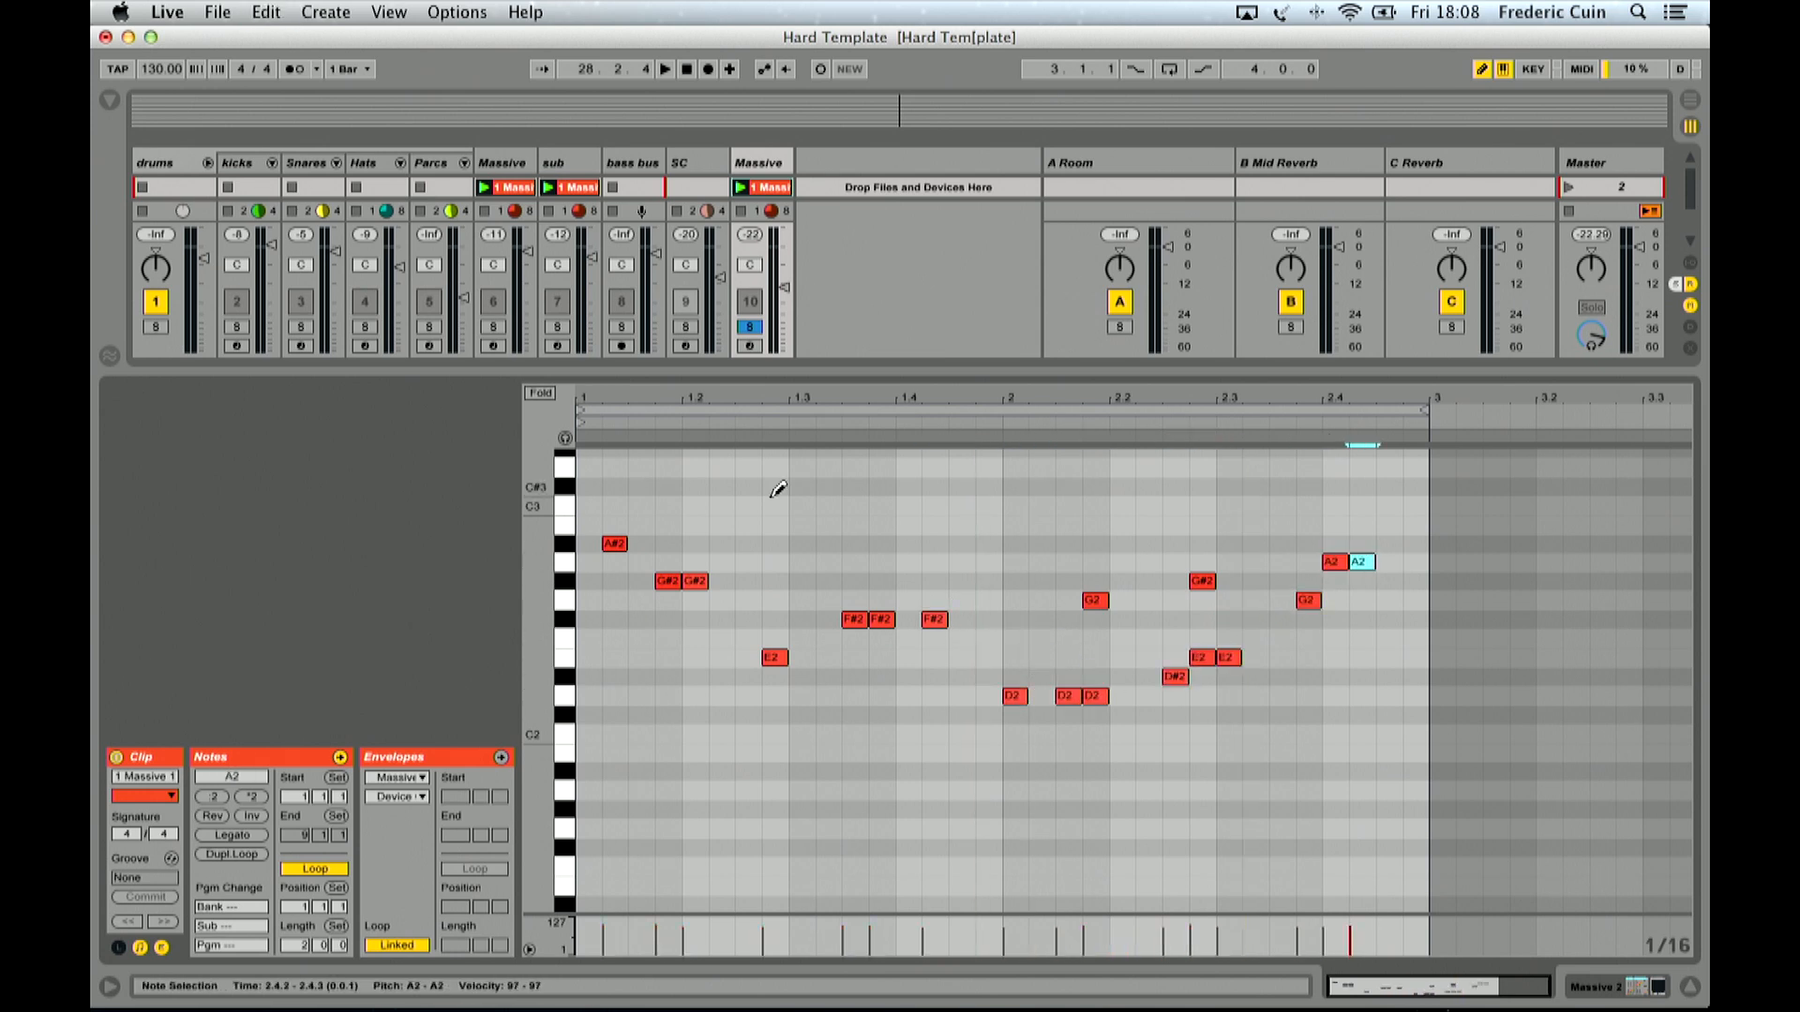
# Step: Play the new pattern and delete the E2 beneath the G#2 and the D2 beneath the G2 in bar two
pyautogui.press('space')
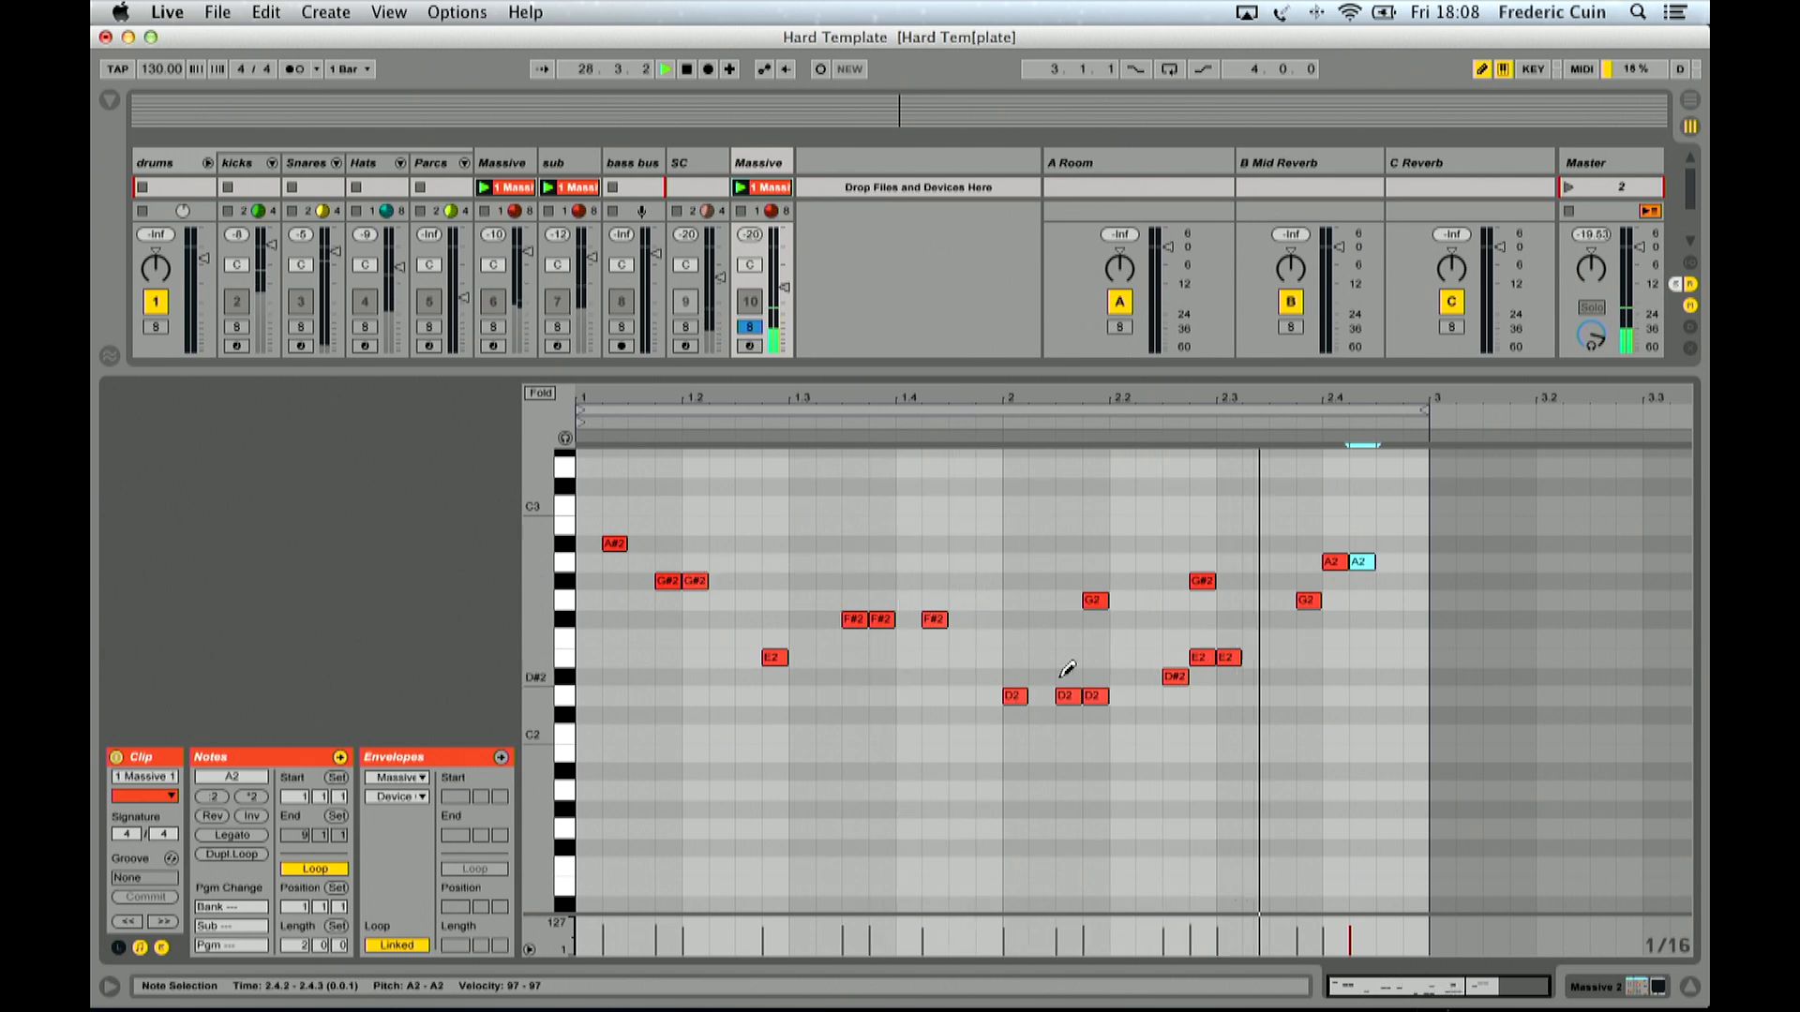
pyautogui.click(1201, 657)
pyautogui.click(1095, 695)
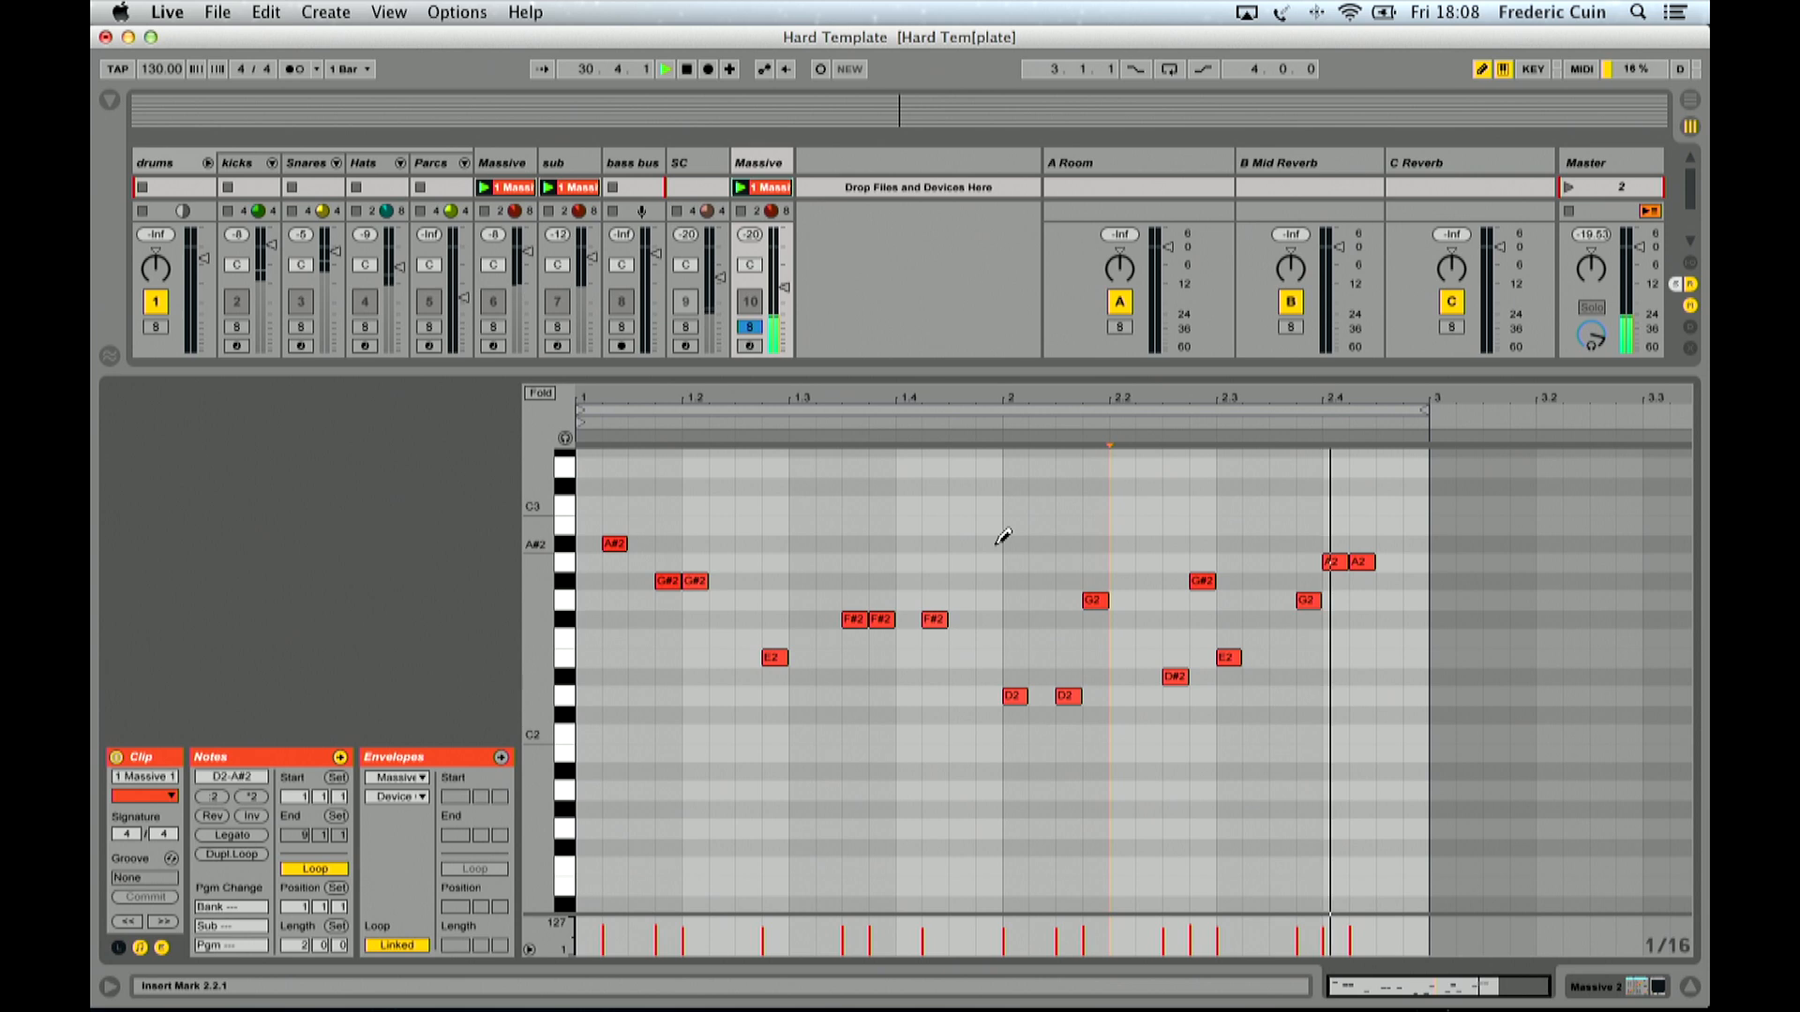
# Step: Open the Massive instrument on the last Massive track and show its preset browser
pyautogui.click(758, 165)
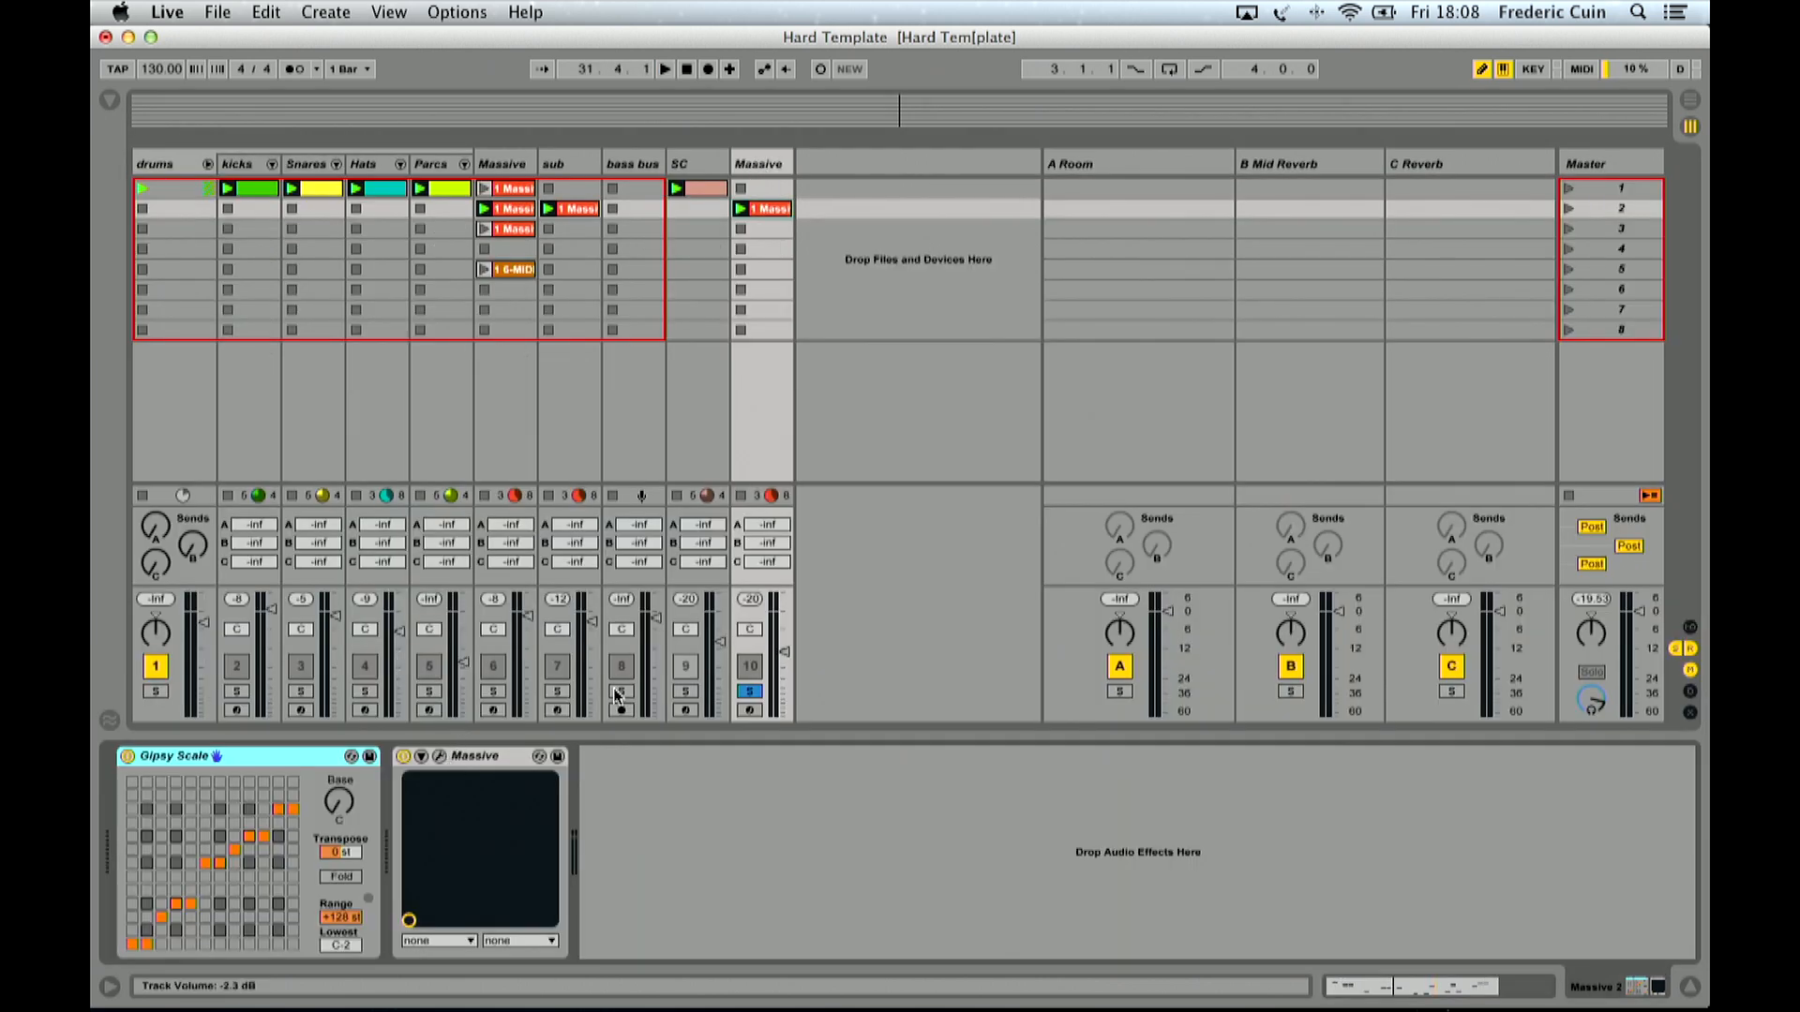
pyautogui.click(438, 757)
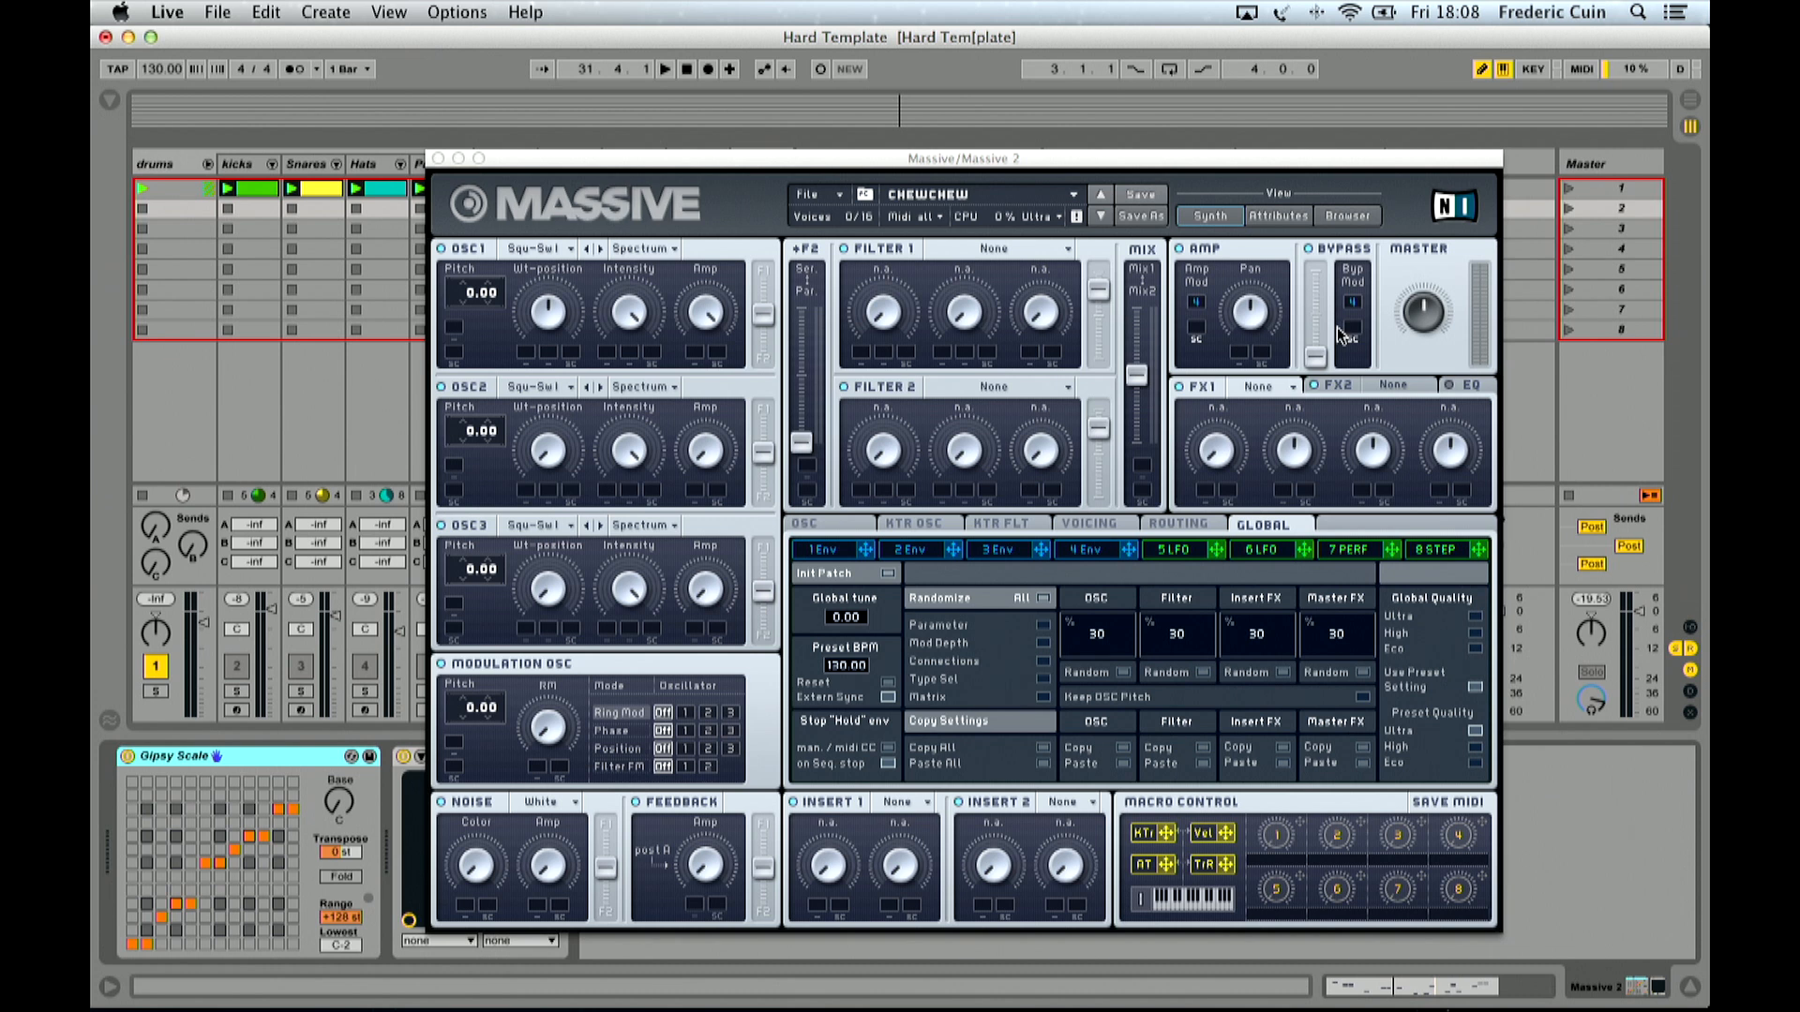
pyautogui.click(1347, 216)
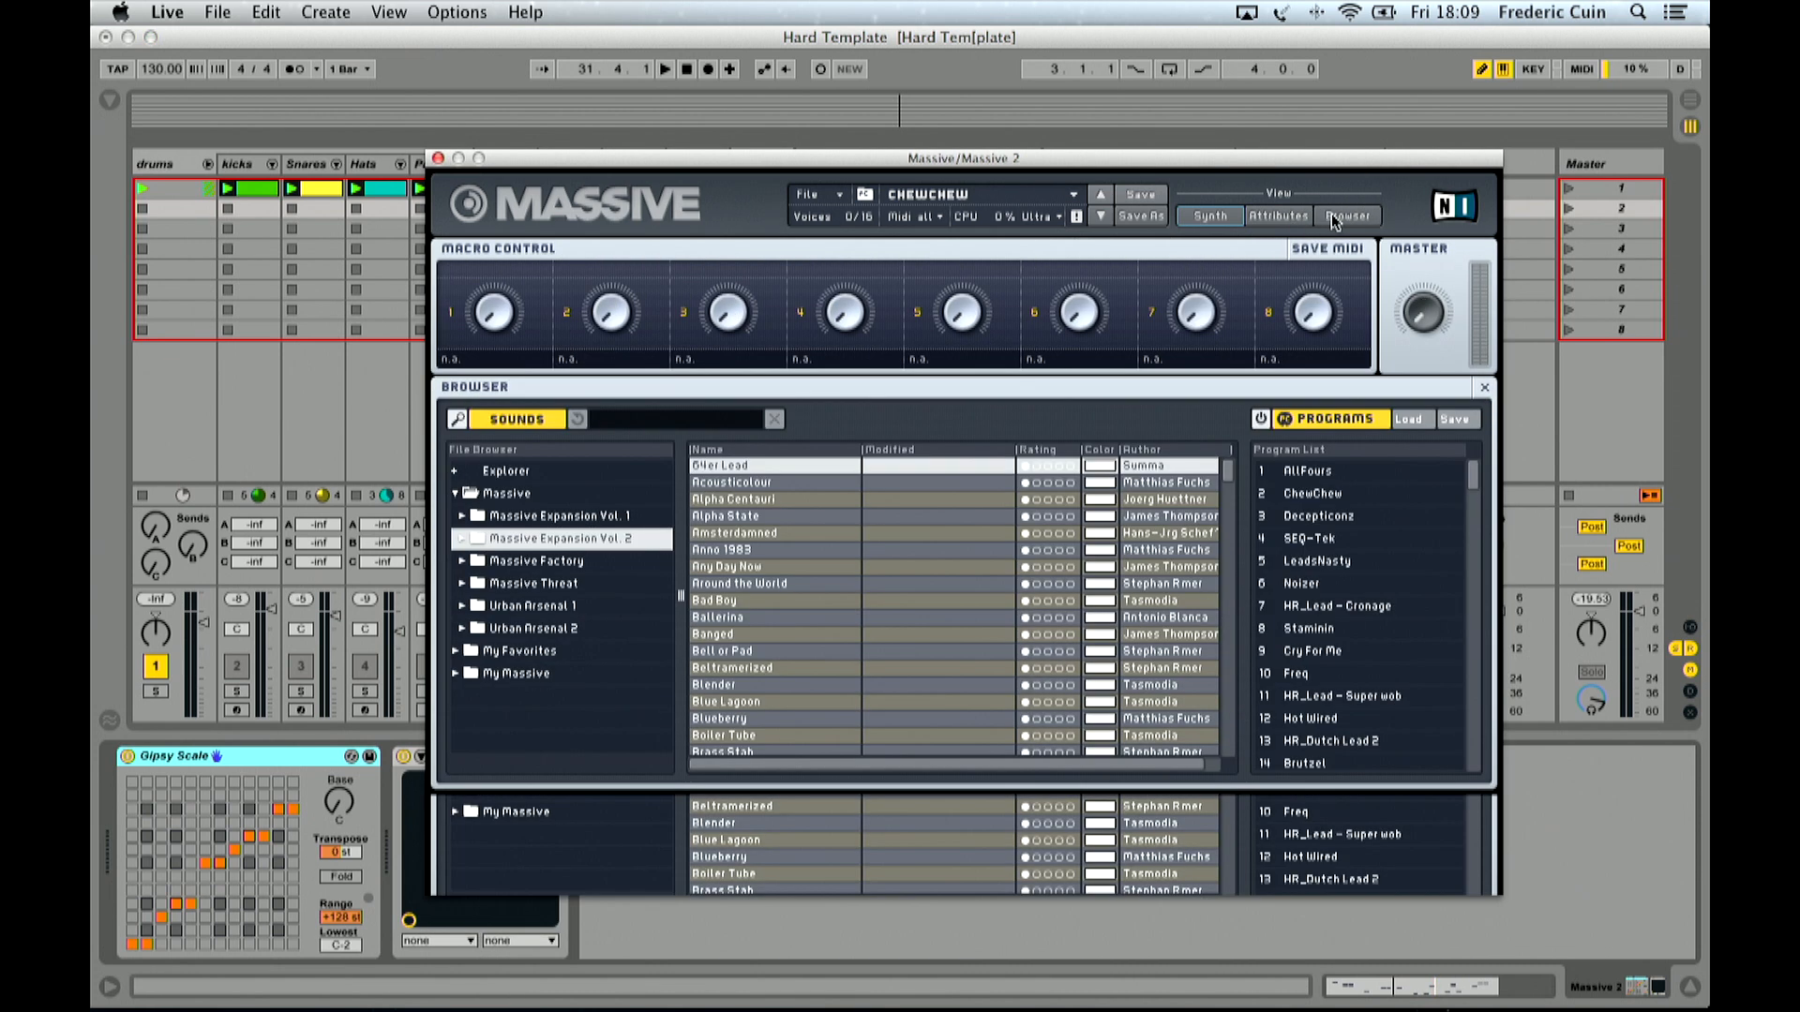
# Step: Audition the Massive programs Cry For Me, Staminin, Freq, Brutzel, Hot Wired, ChewChew and Decepticonz against the lead pattern
pyautogui.click(1318, 656)
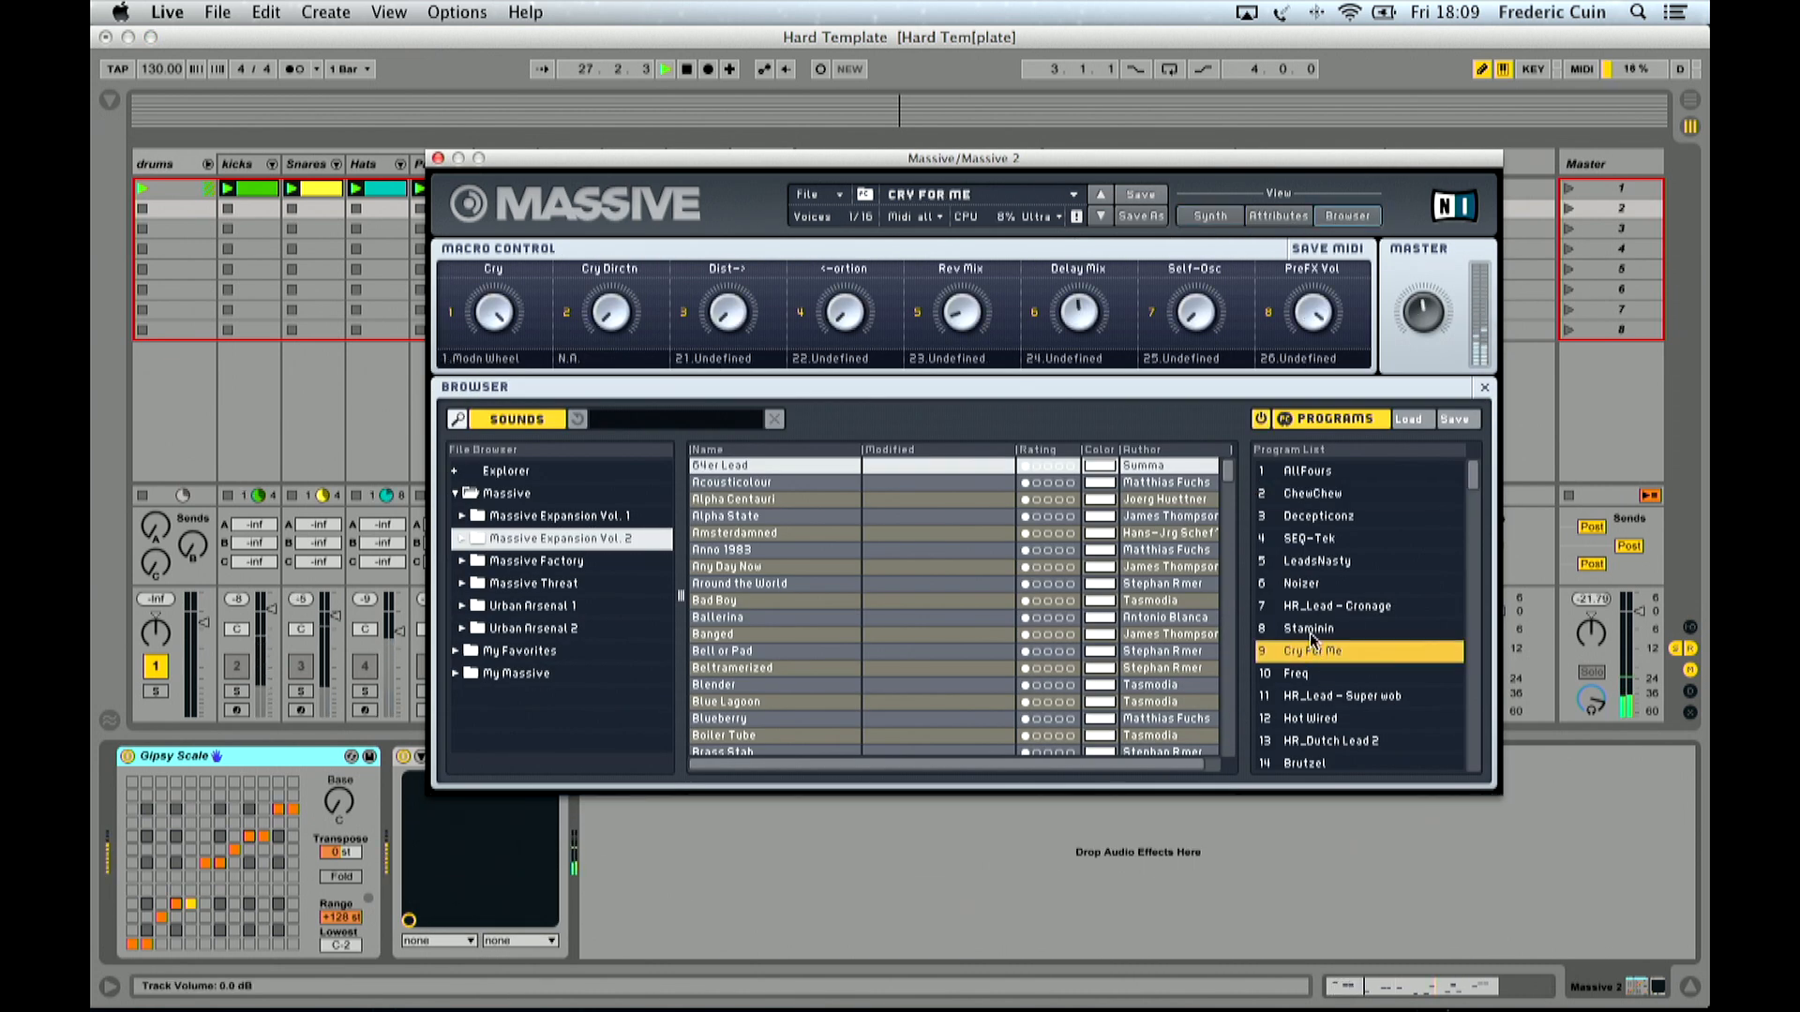
pyautogui.click(1310, 630)
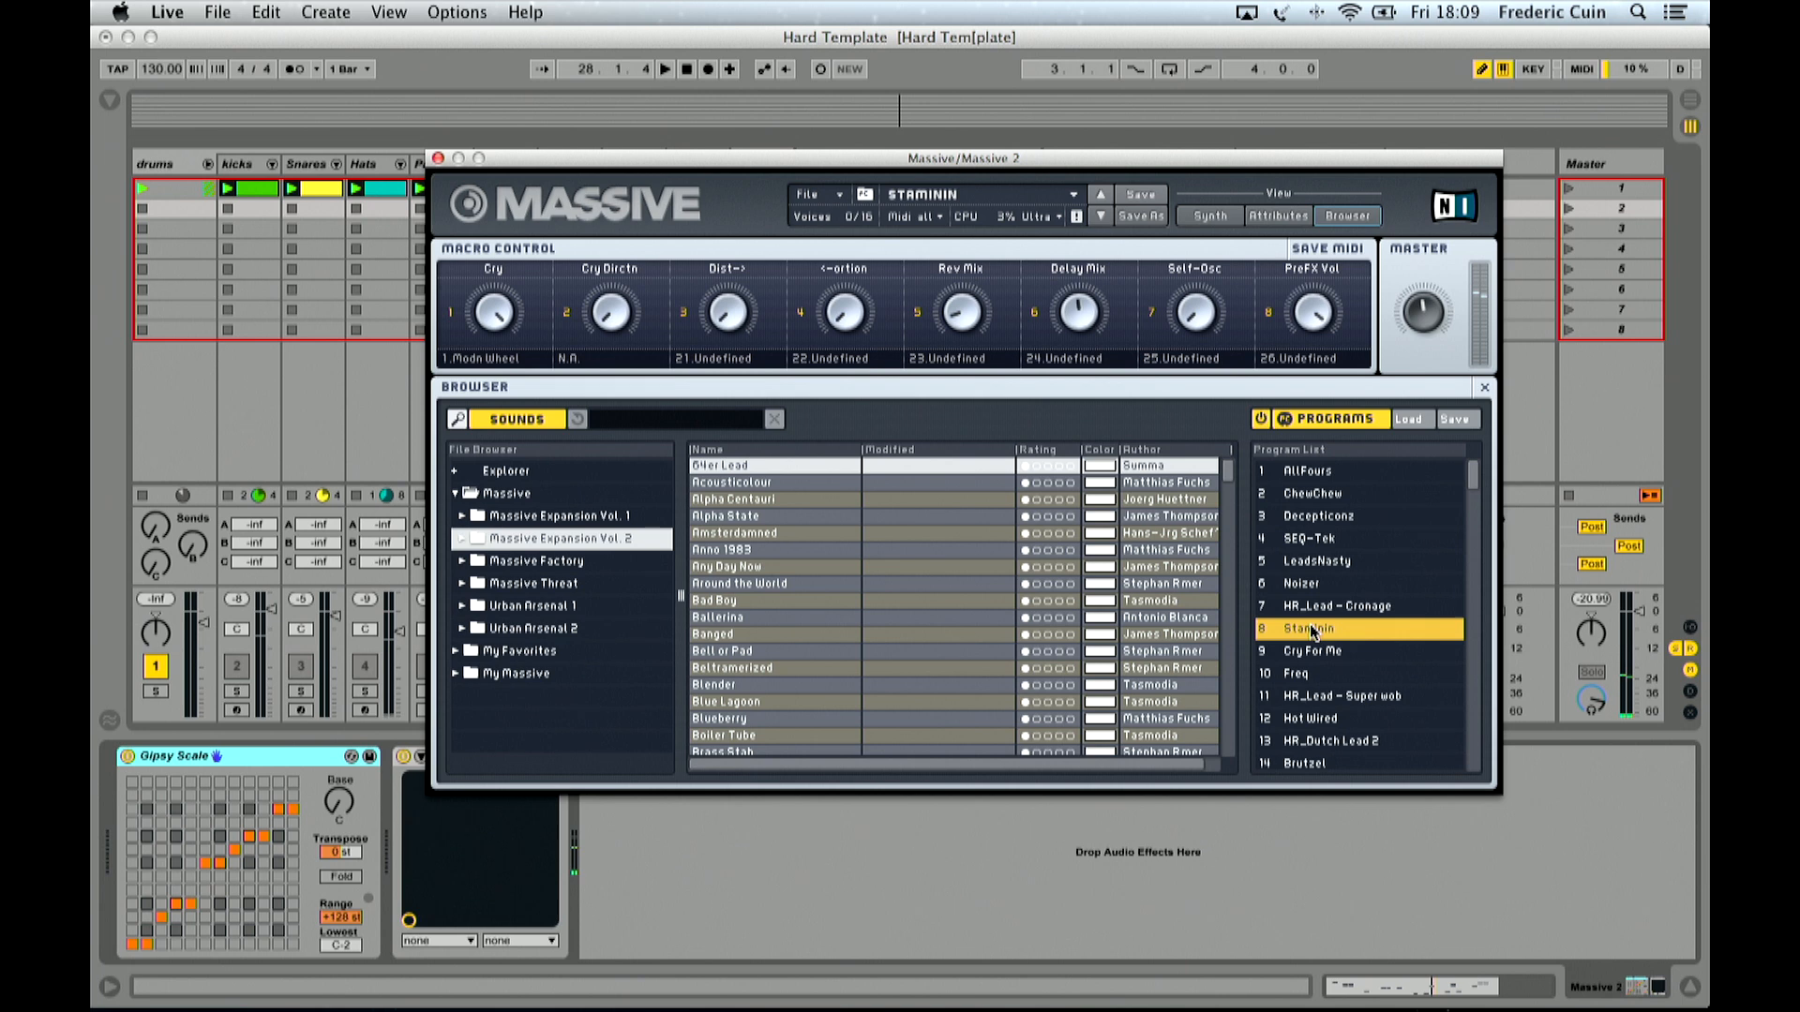
pyautogui.click(1311, 673)
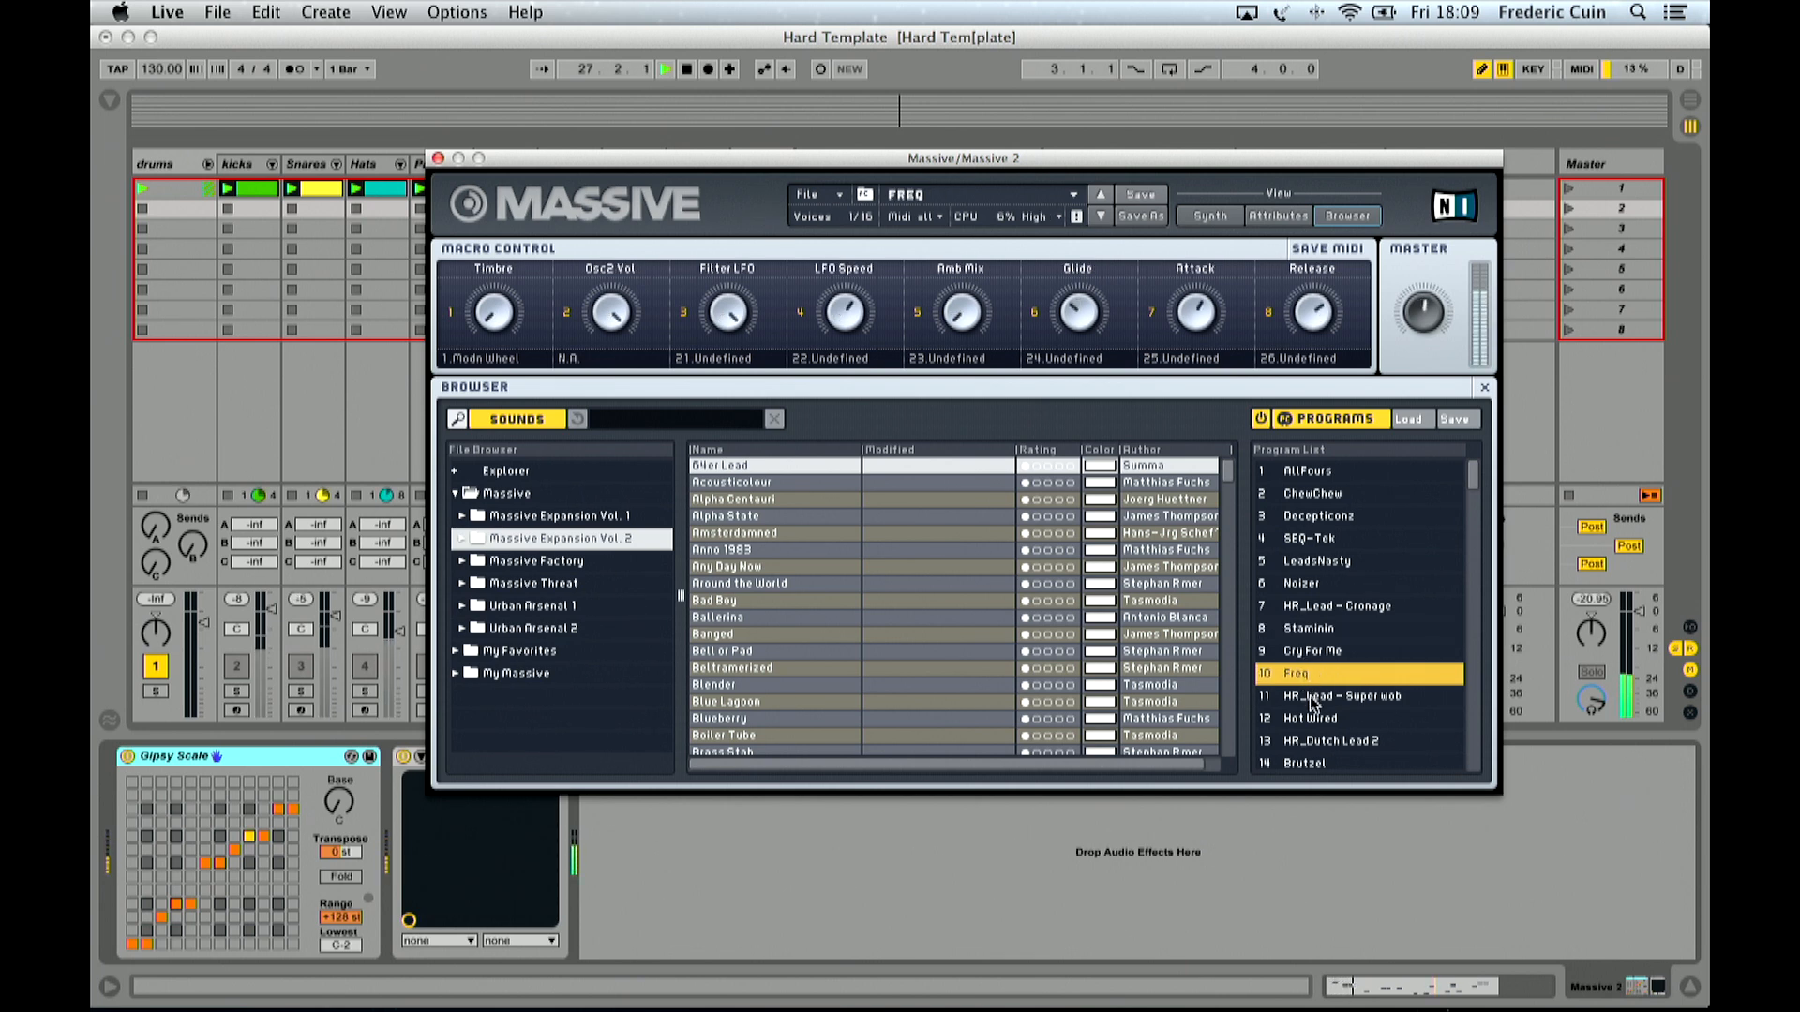
pyautogui.click(1311, 759)
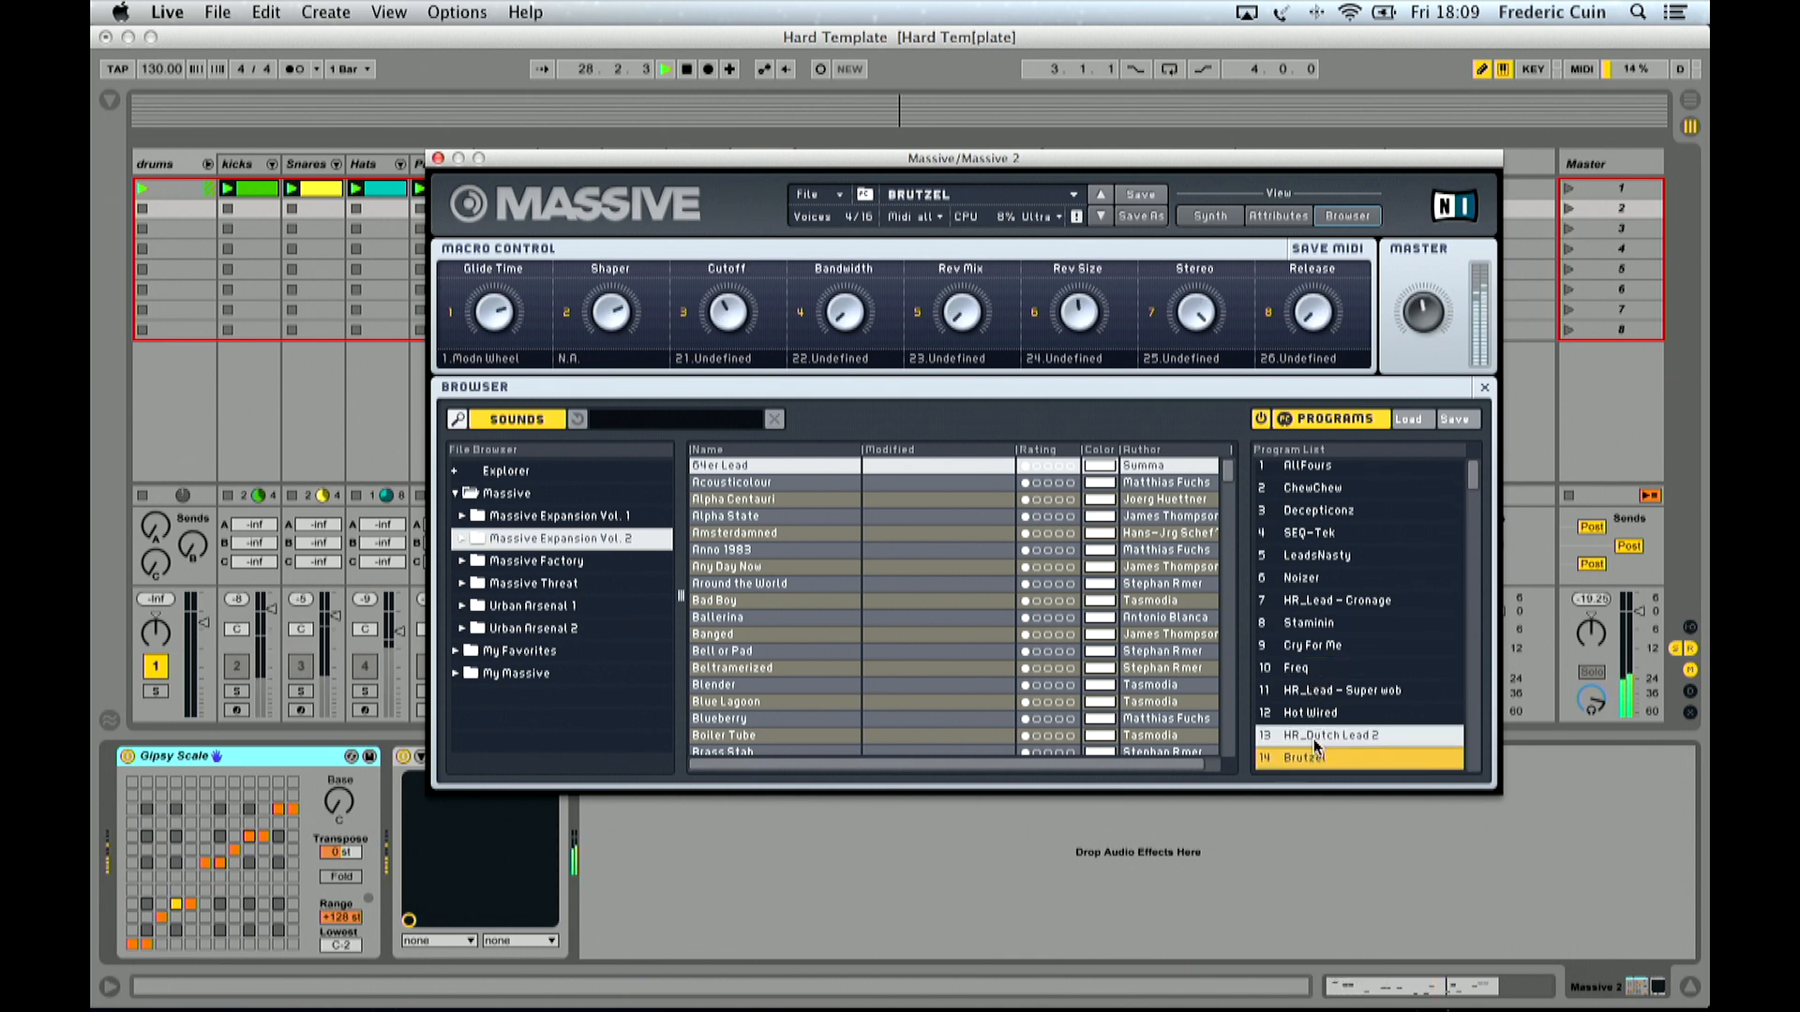
pyautogui.click(1306, 712)
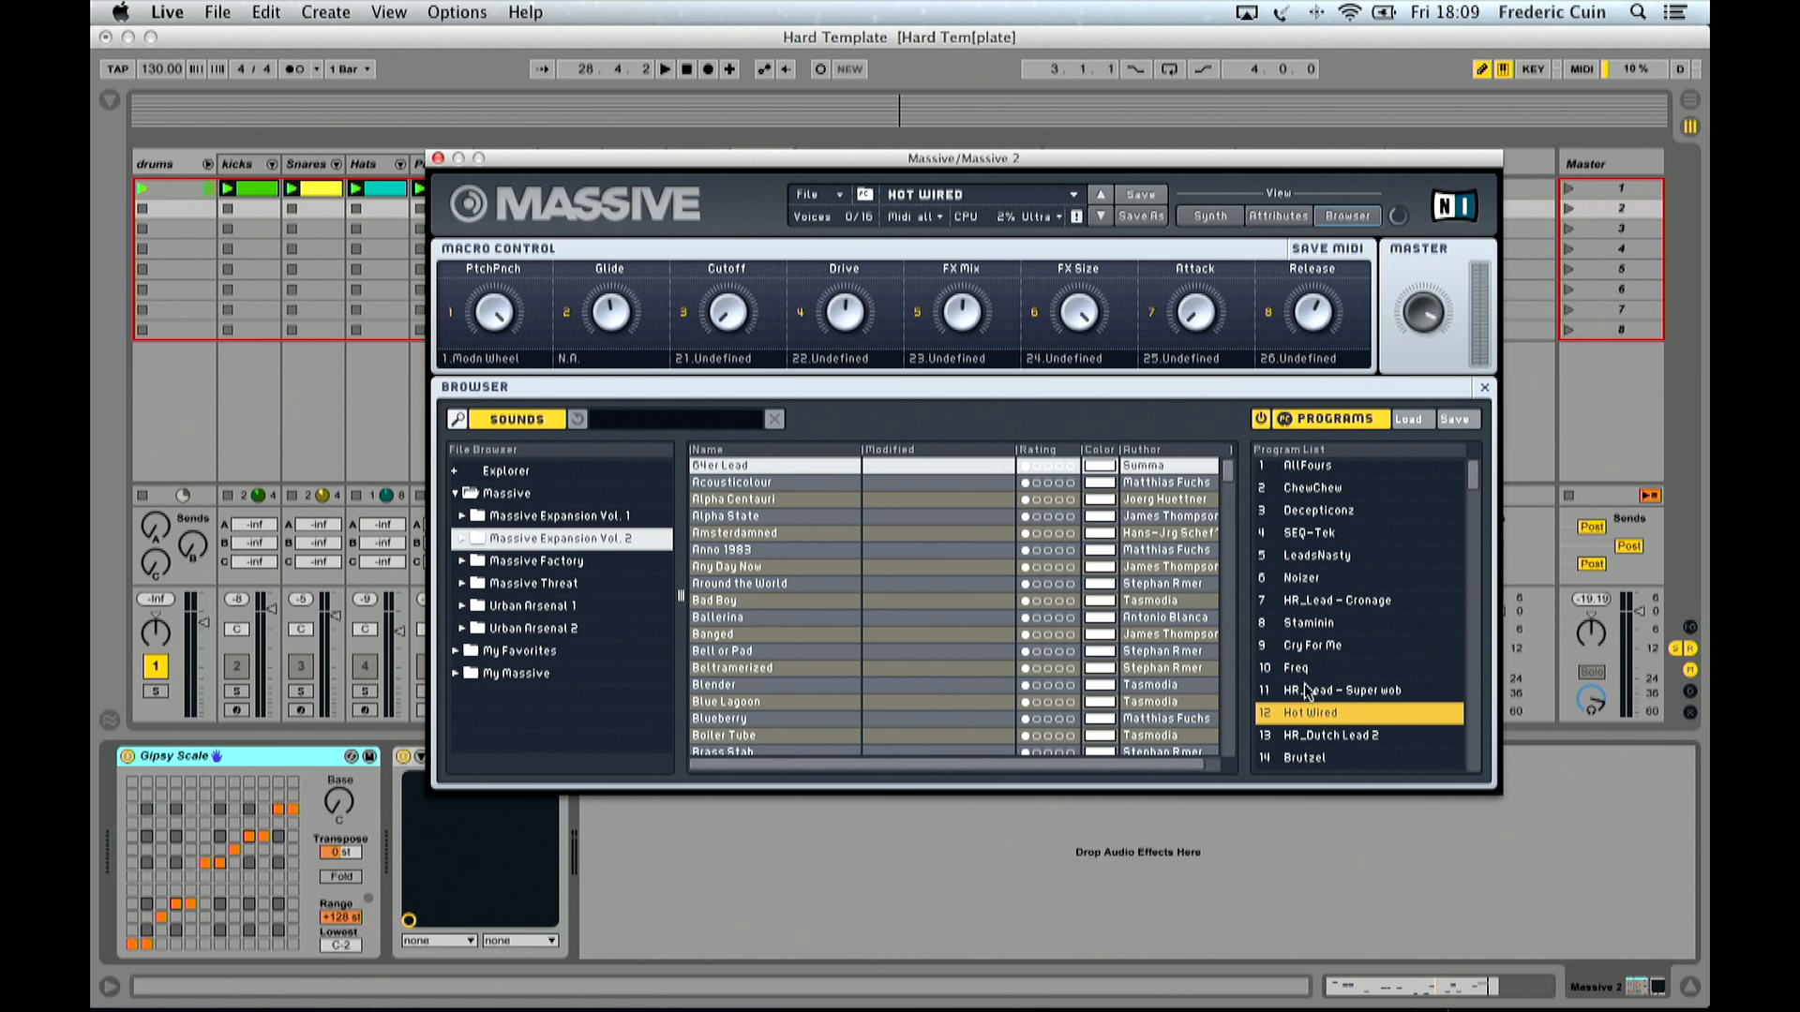
pyautogui.click(1301, 490)
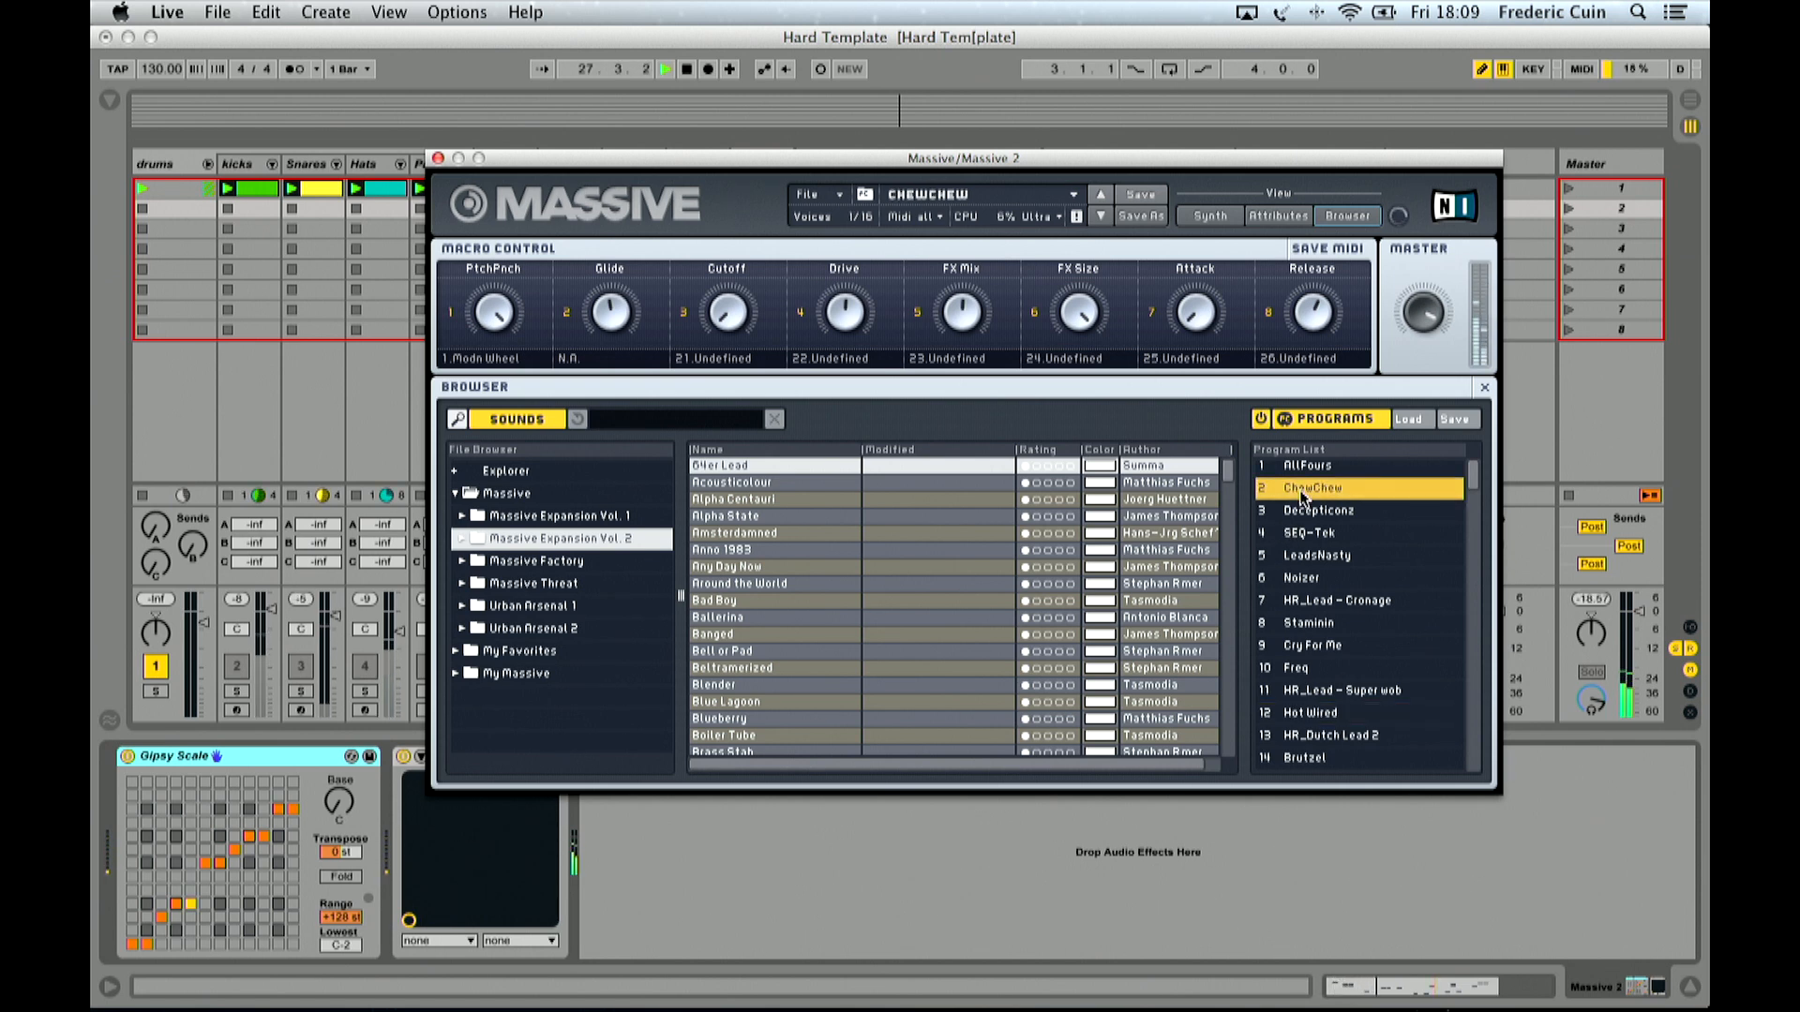
pyautogui.click(1305, 511)
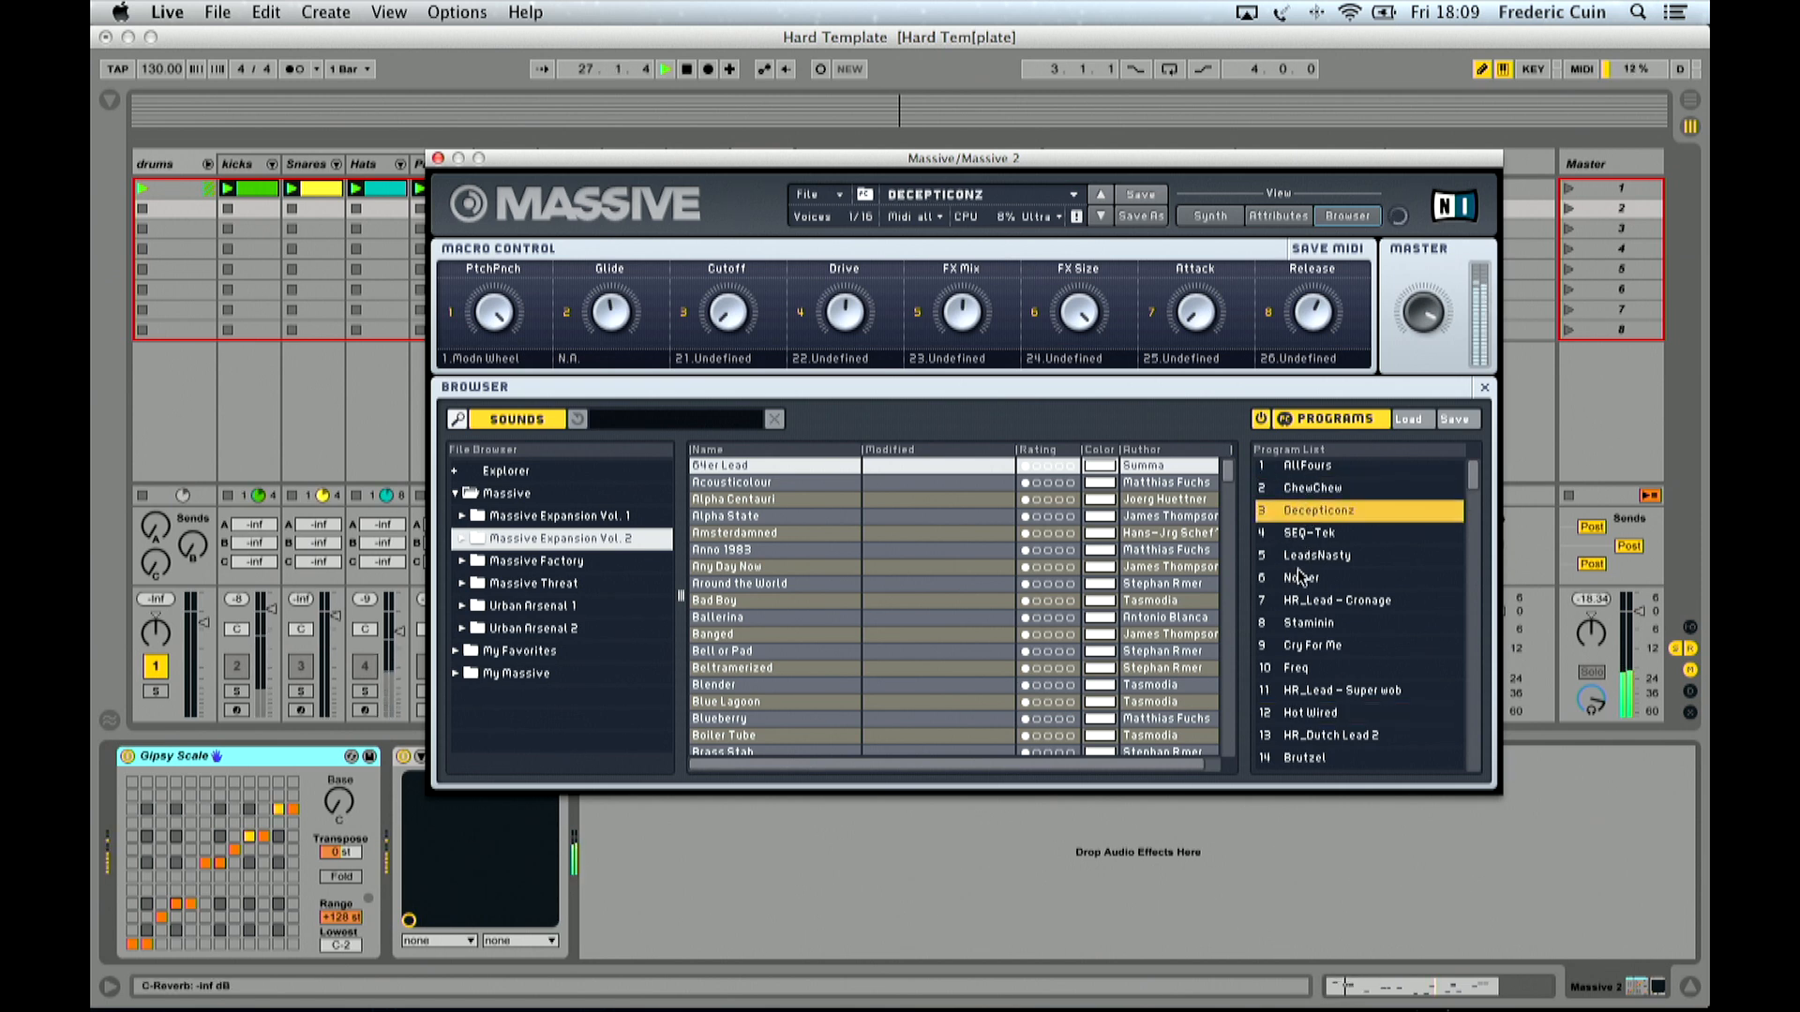
# Step: Load the Cry For Me program in Massive, stop playback and close the instrument window
pyautogui.click(1308, 651)
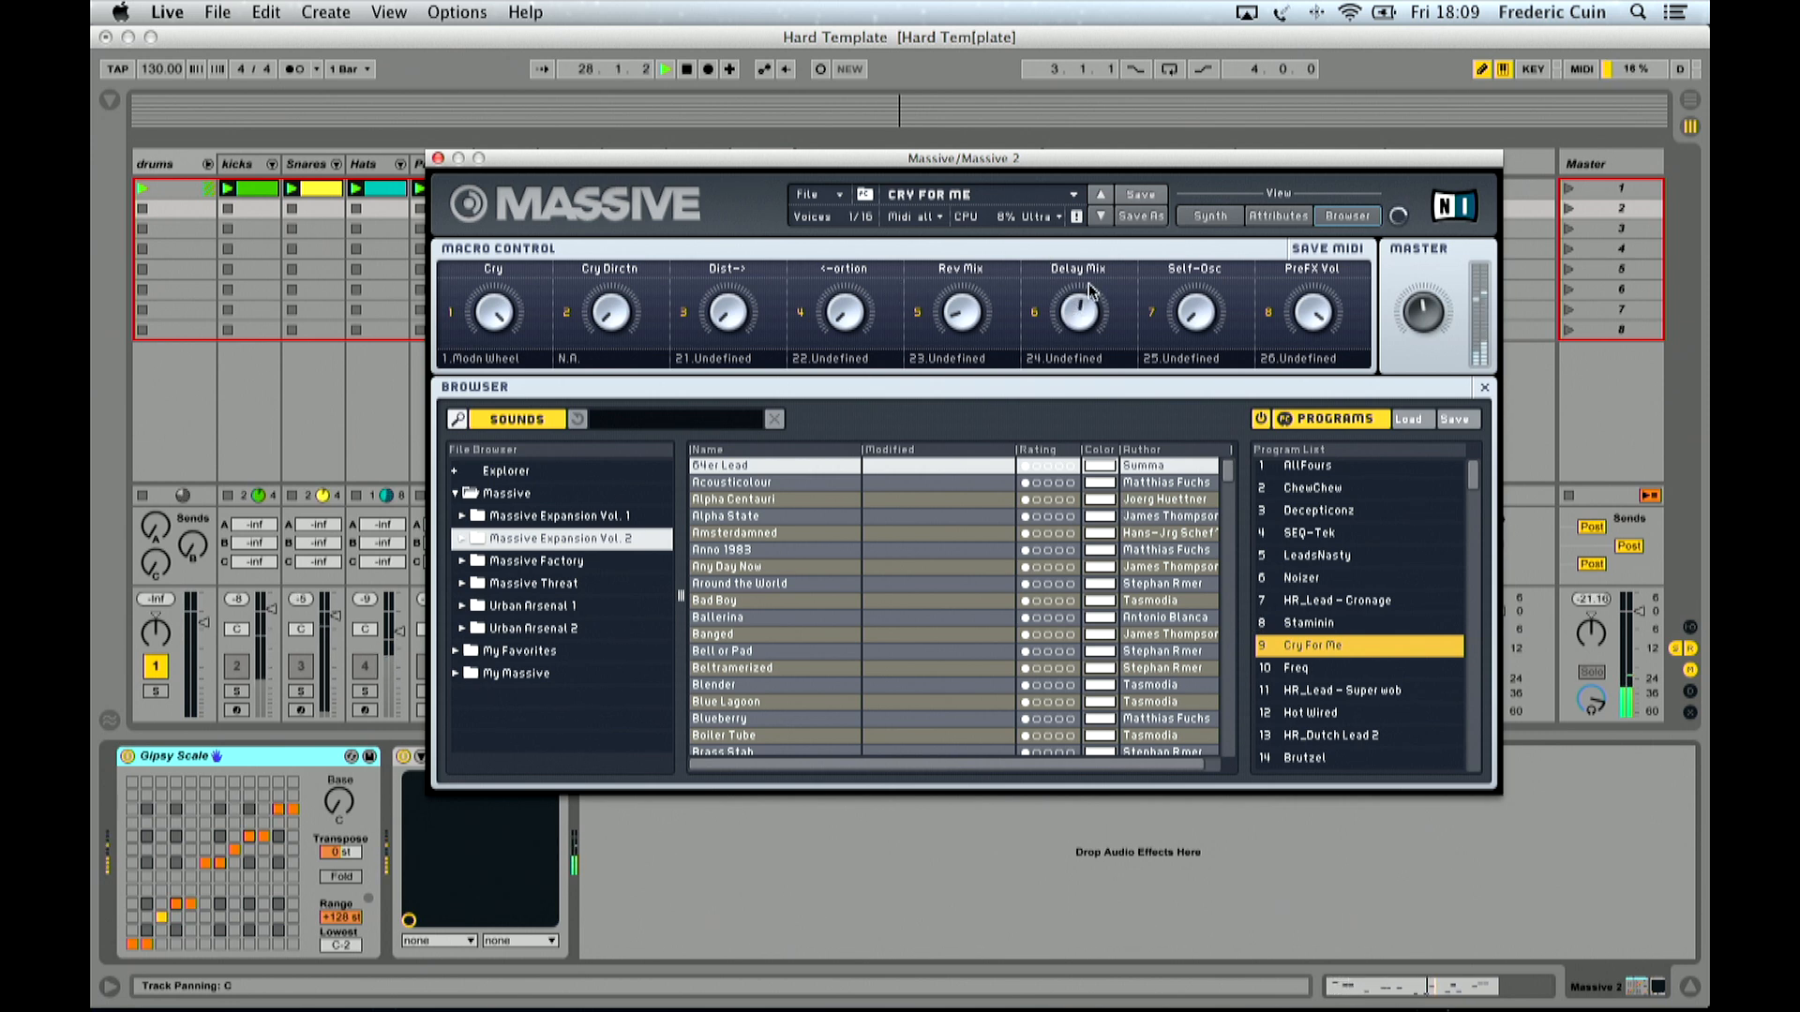
pyautogui.click(1210, 217)
pyautogui.press('space')
pyautogui.click(438, 158)
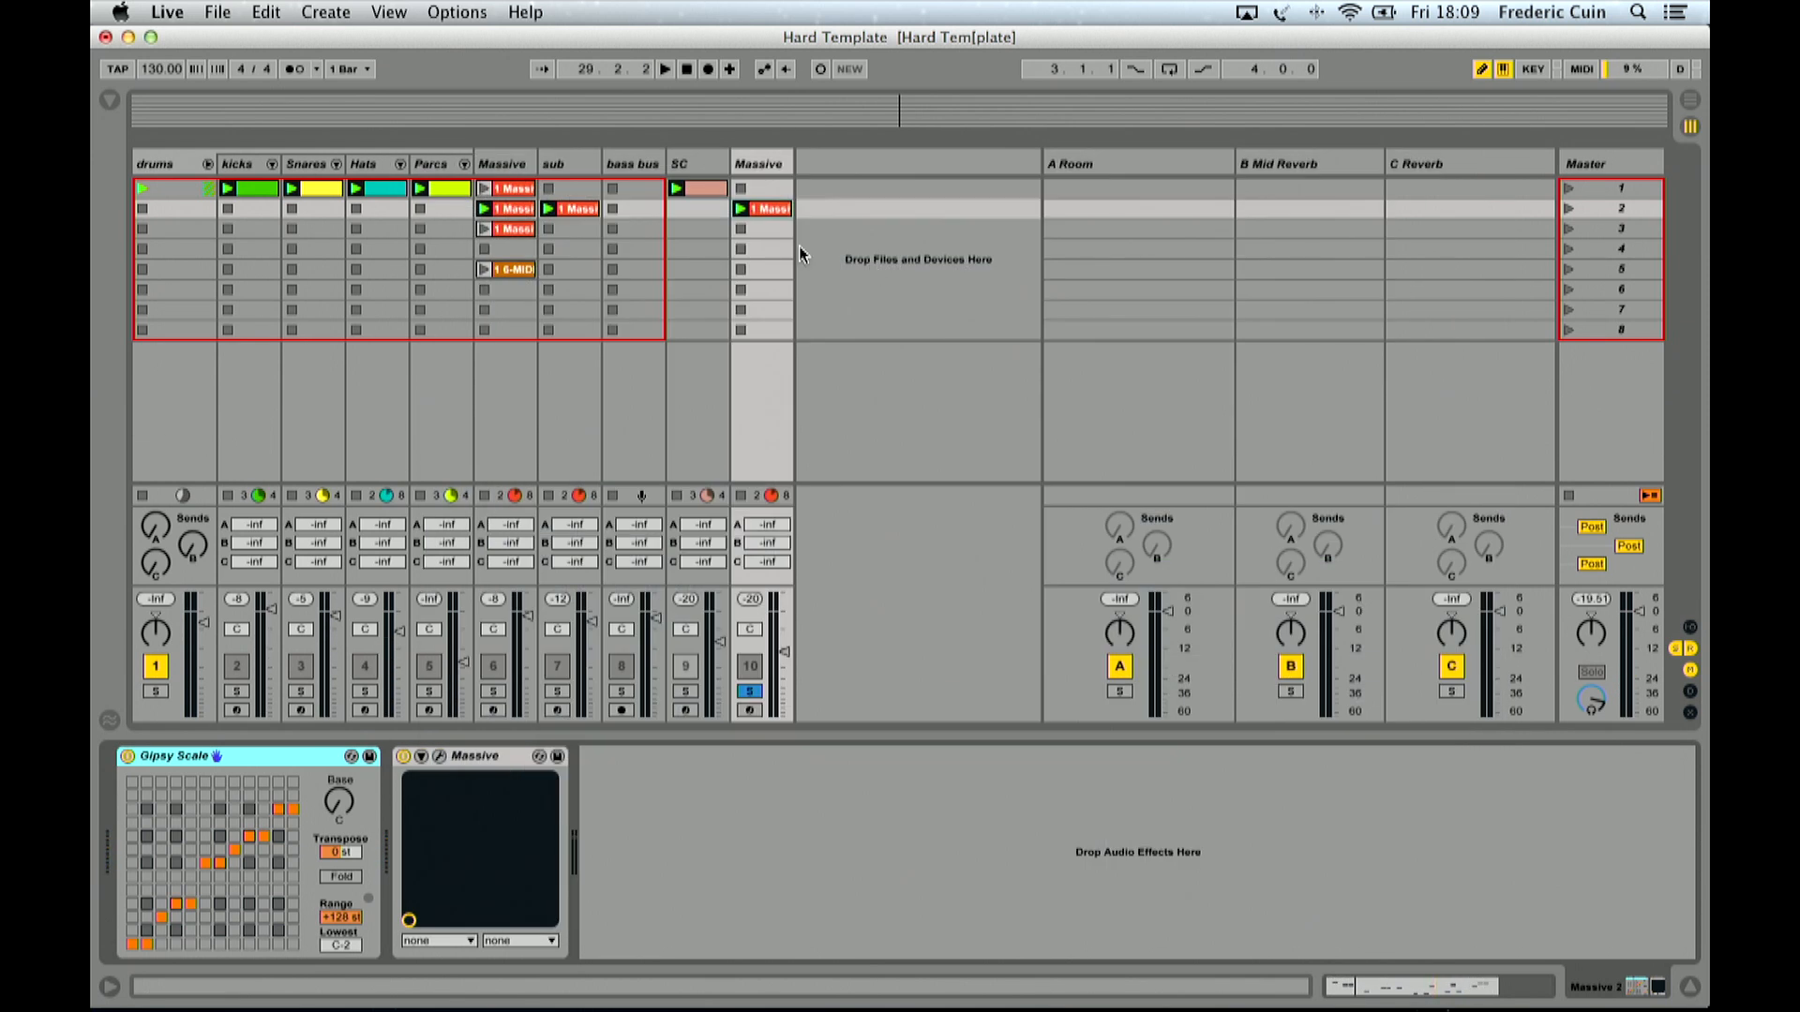
# Step: Reduce the last Massive clip to one A#2 held from bar one to about 2.2.2, and lower the track volume to -17 dB during playback
pyautogui.doubleClick(769, 209)
pyautogui.moveTo(628, 545); pyautogui.dragTo(1428, 545)
pyautogui.moveTo(617, 581); pyautogui.dragTo(1393, 710)
pyautogui.press('Delete')
pyautogui.moveTo(1306, 582); pyautogui.dragTo(1348, 587)
pyautogui.press('Delete')
pyautogui.press('space')
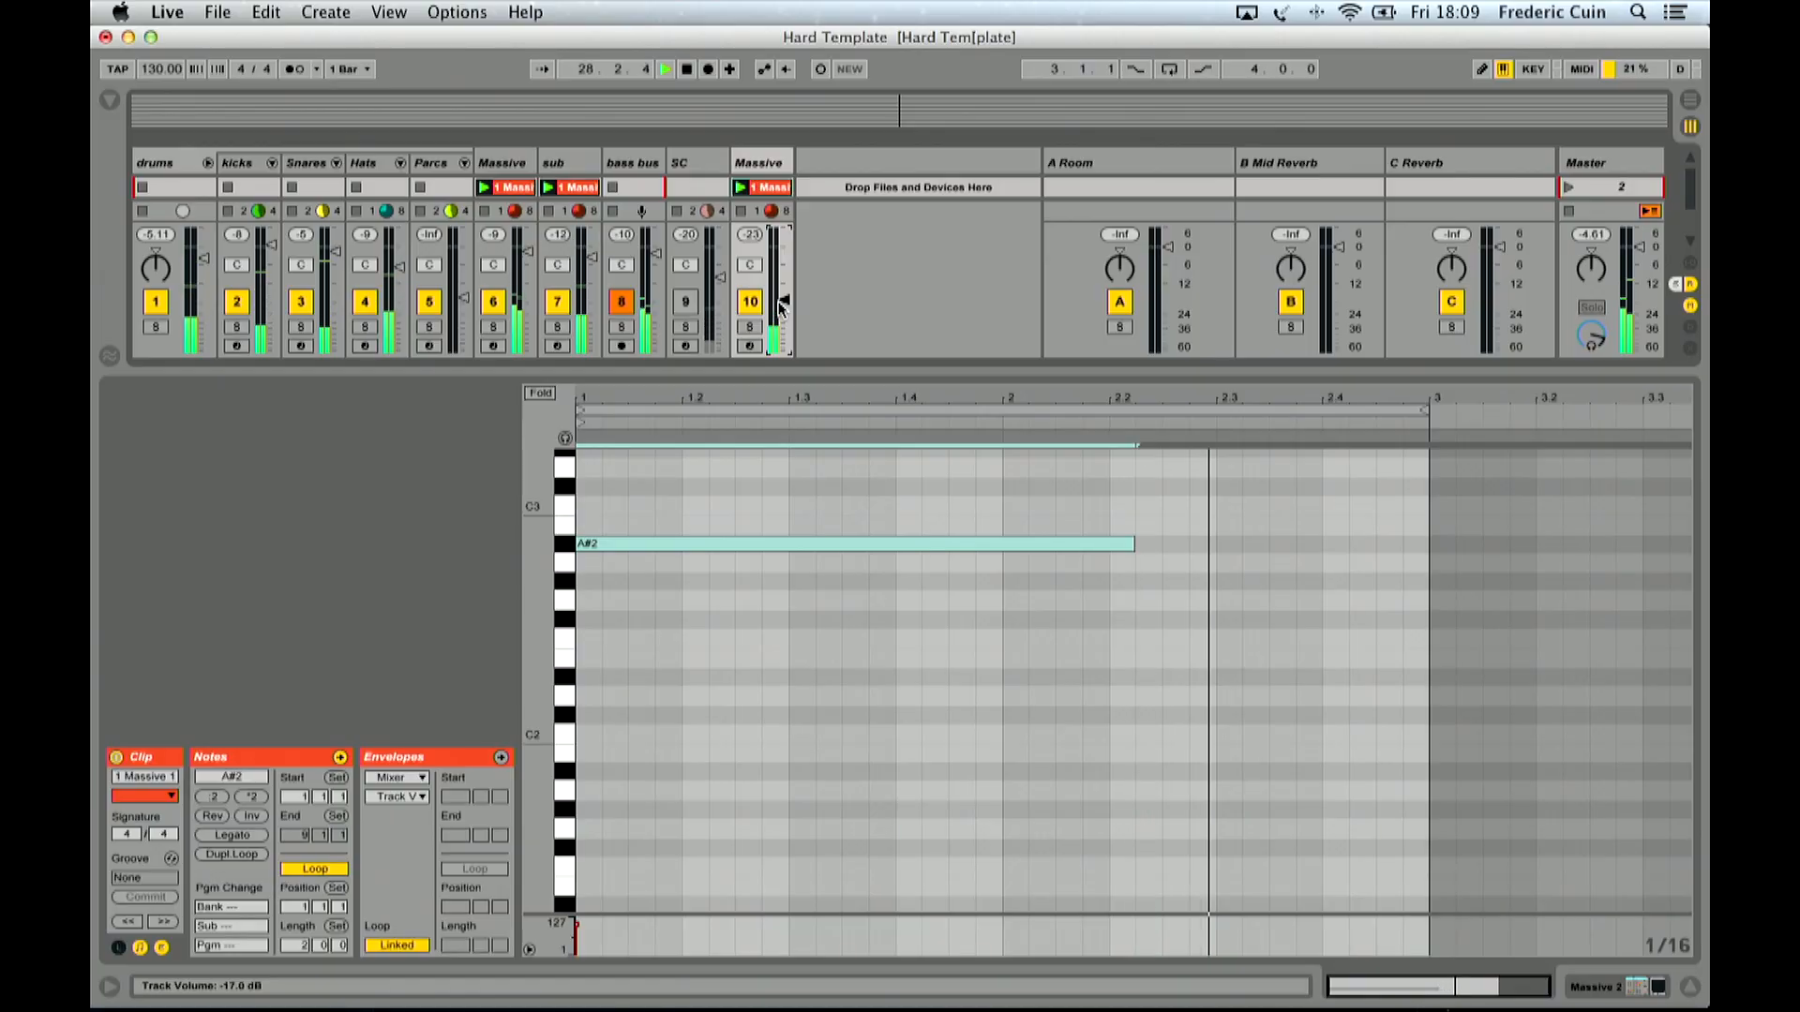
pyautogui.press('space')
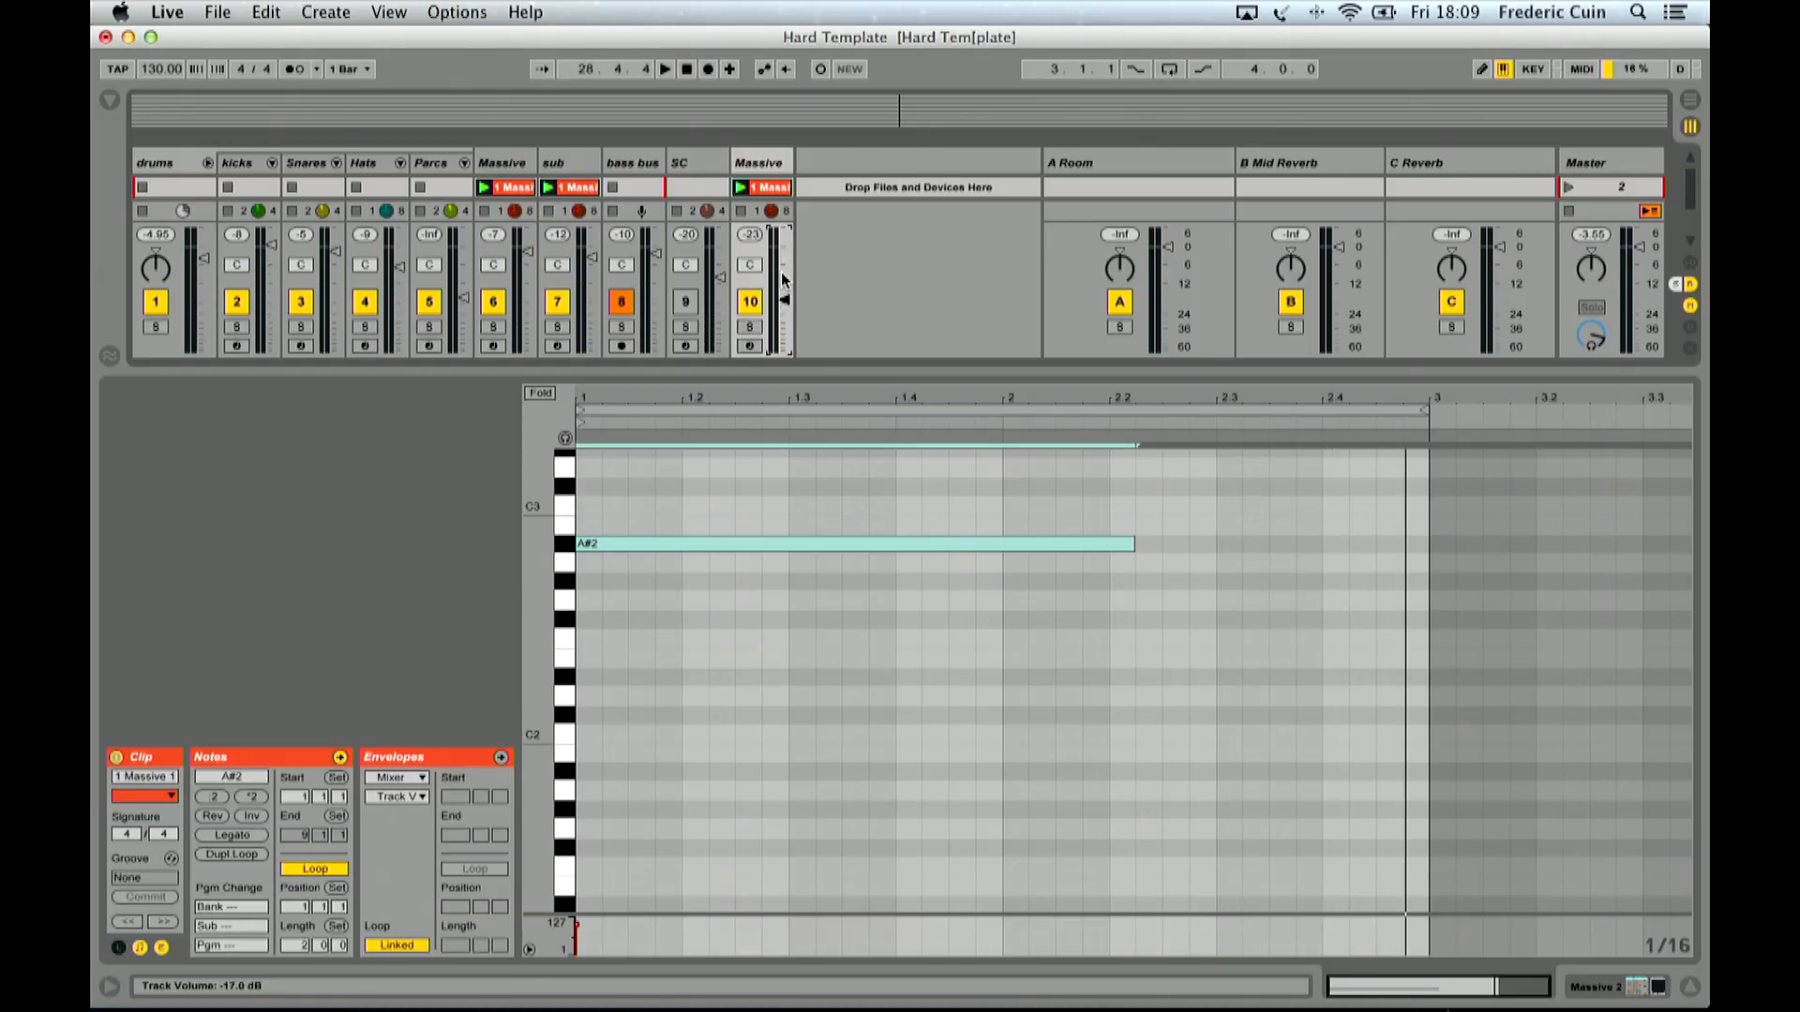
# Step: Add an Audio Effect Rack after Massive on the last Massive track and place a Simple Delay inside it
pyautogui.click(755, 162)
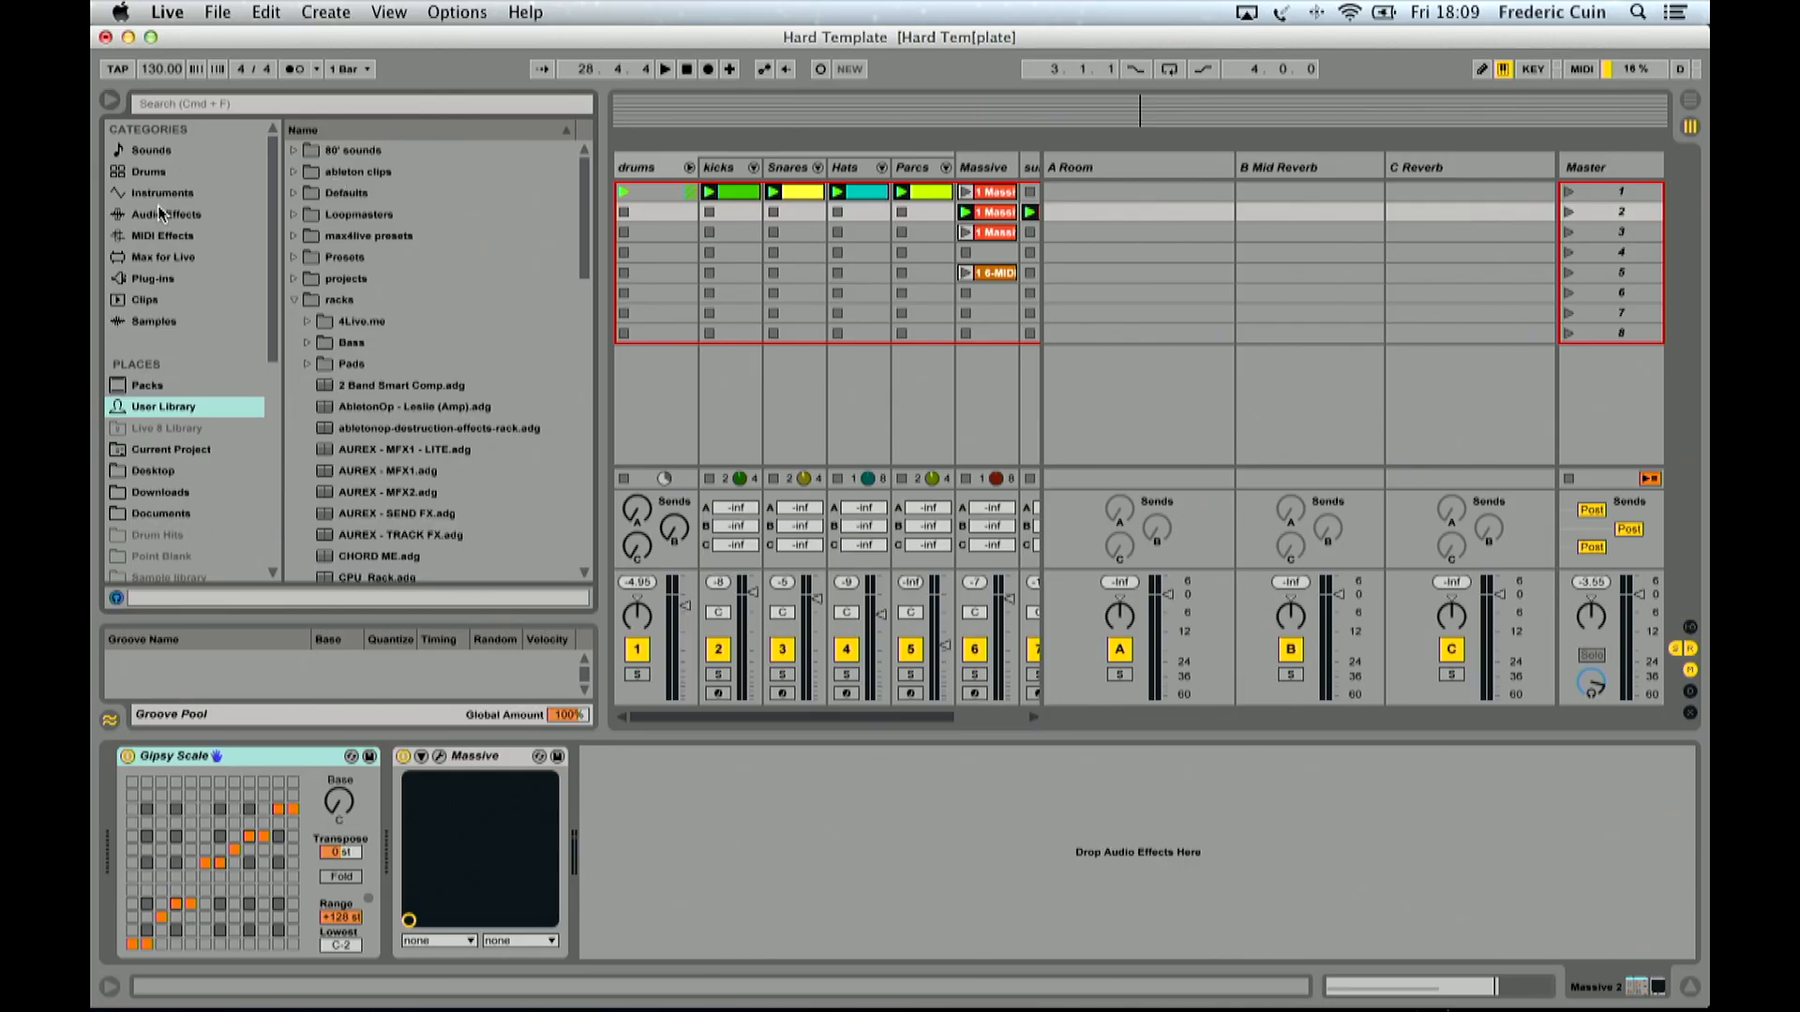
pyautogui.click(159, 214)
pyautogui.scroll(5, 356, 281)
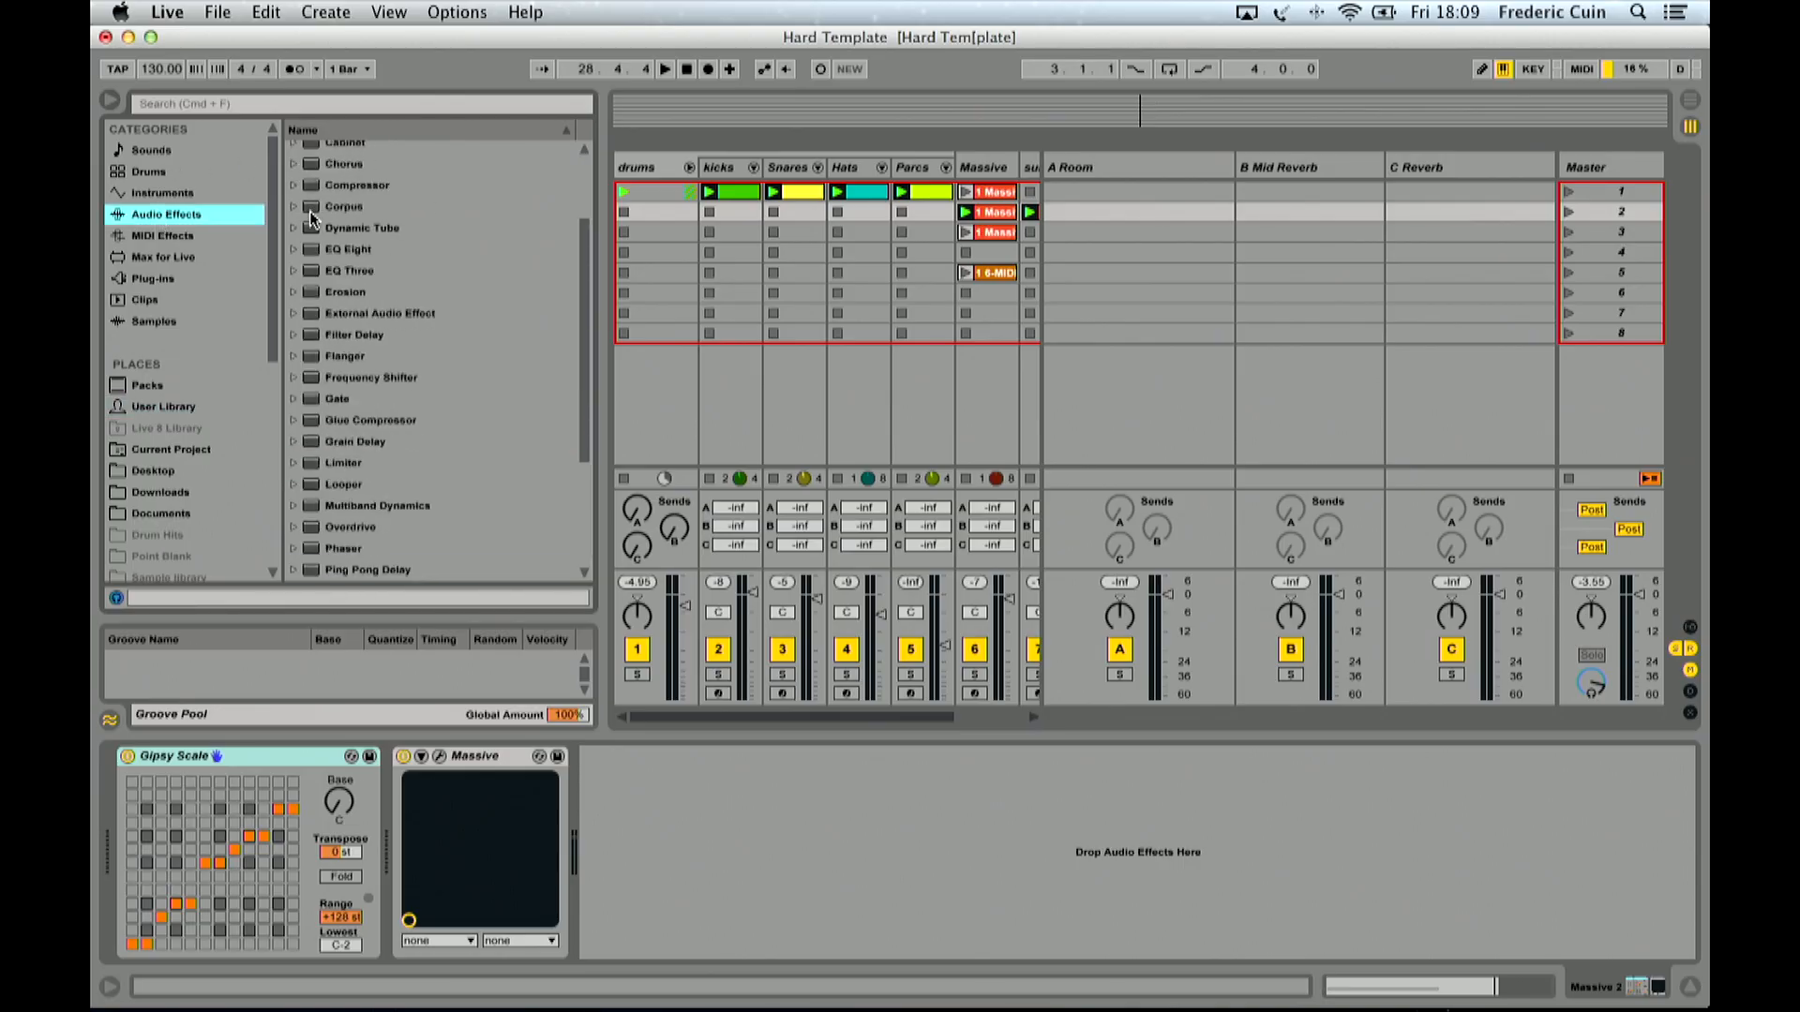
pyautogui.click(361, 174)
pyautogui.press('Return')
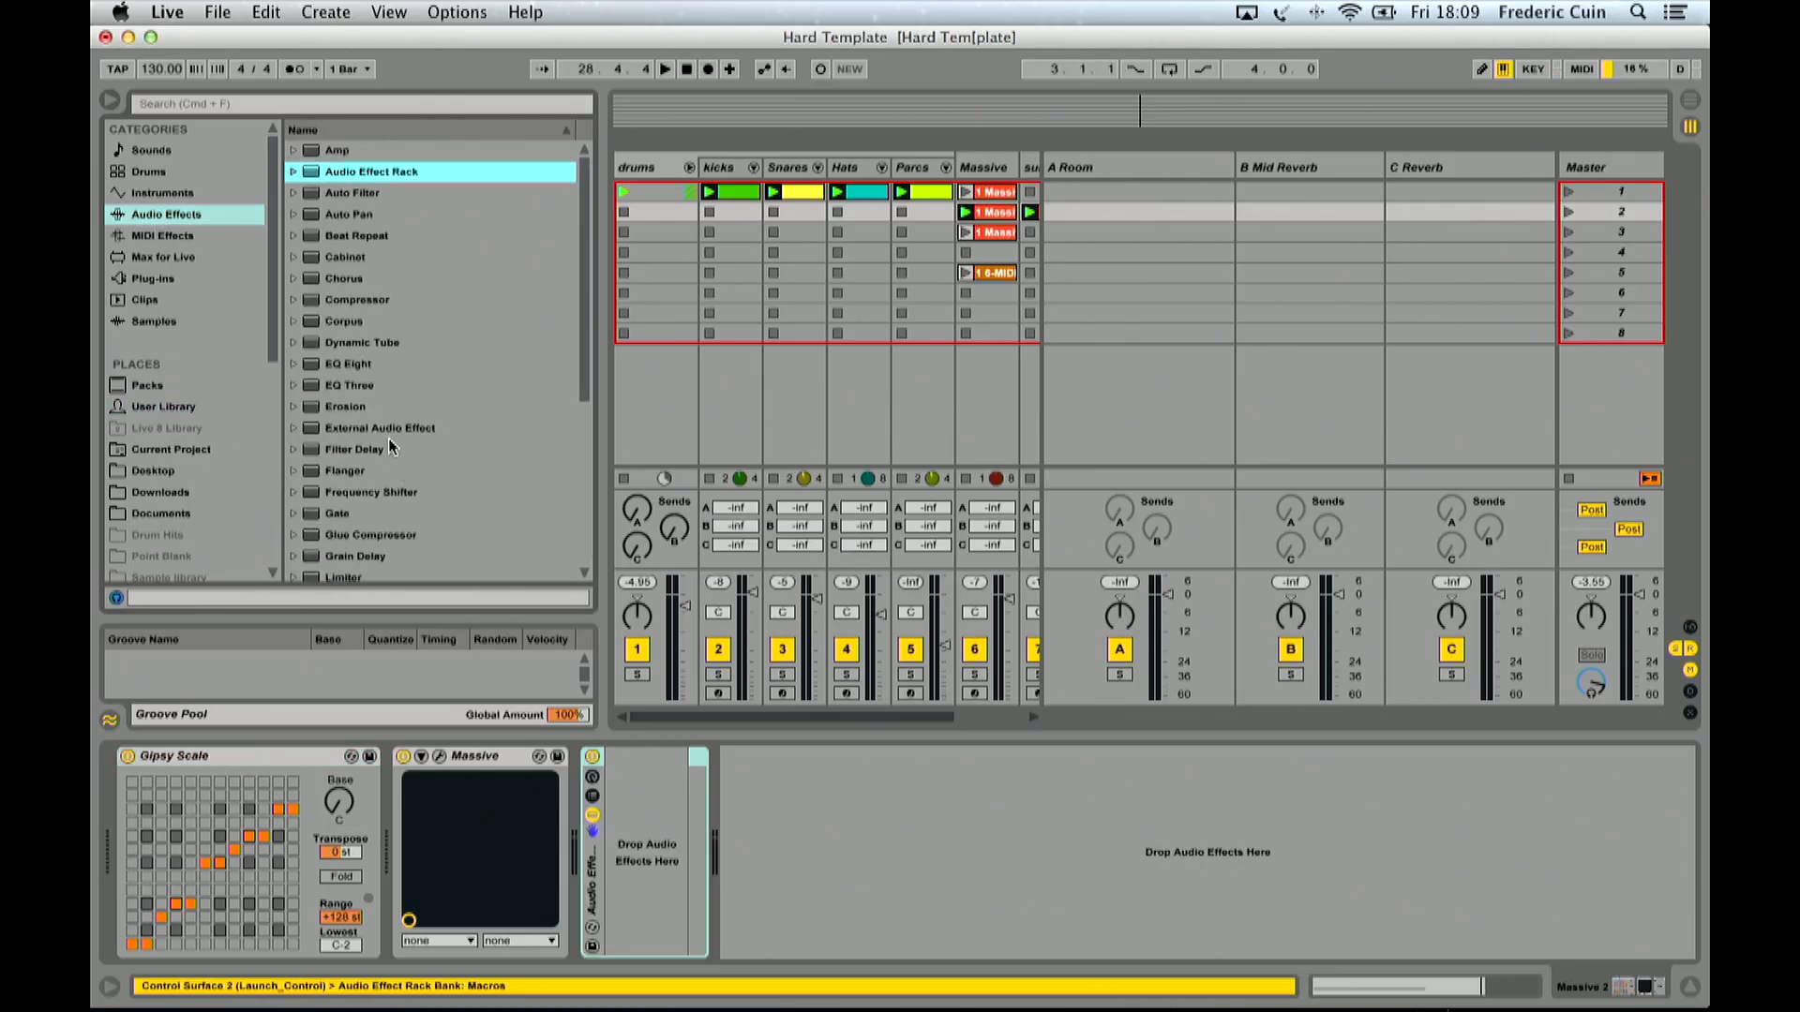
pyautogui.scroll(-5, 384, 439)
pyautogui.moveTo(350, 484); pyautogui.dragTo(635, 799)
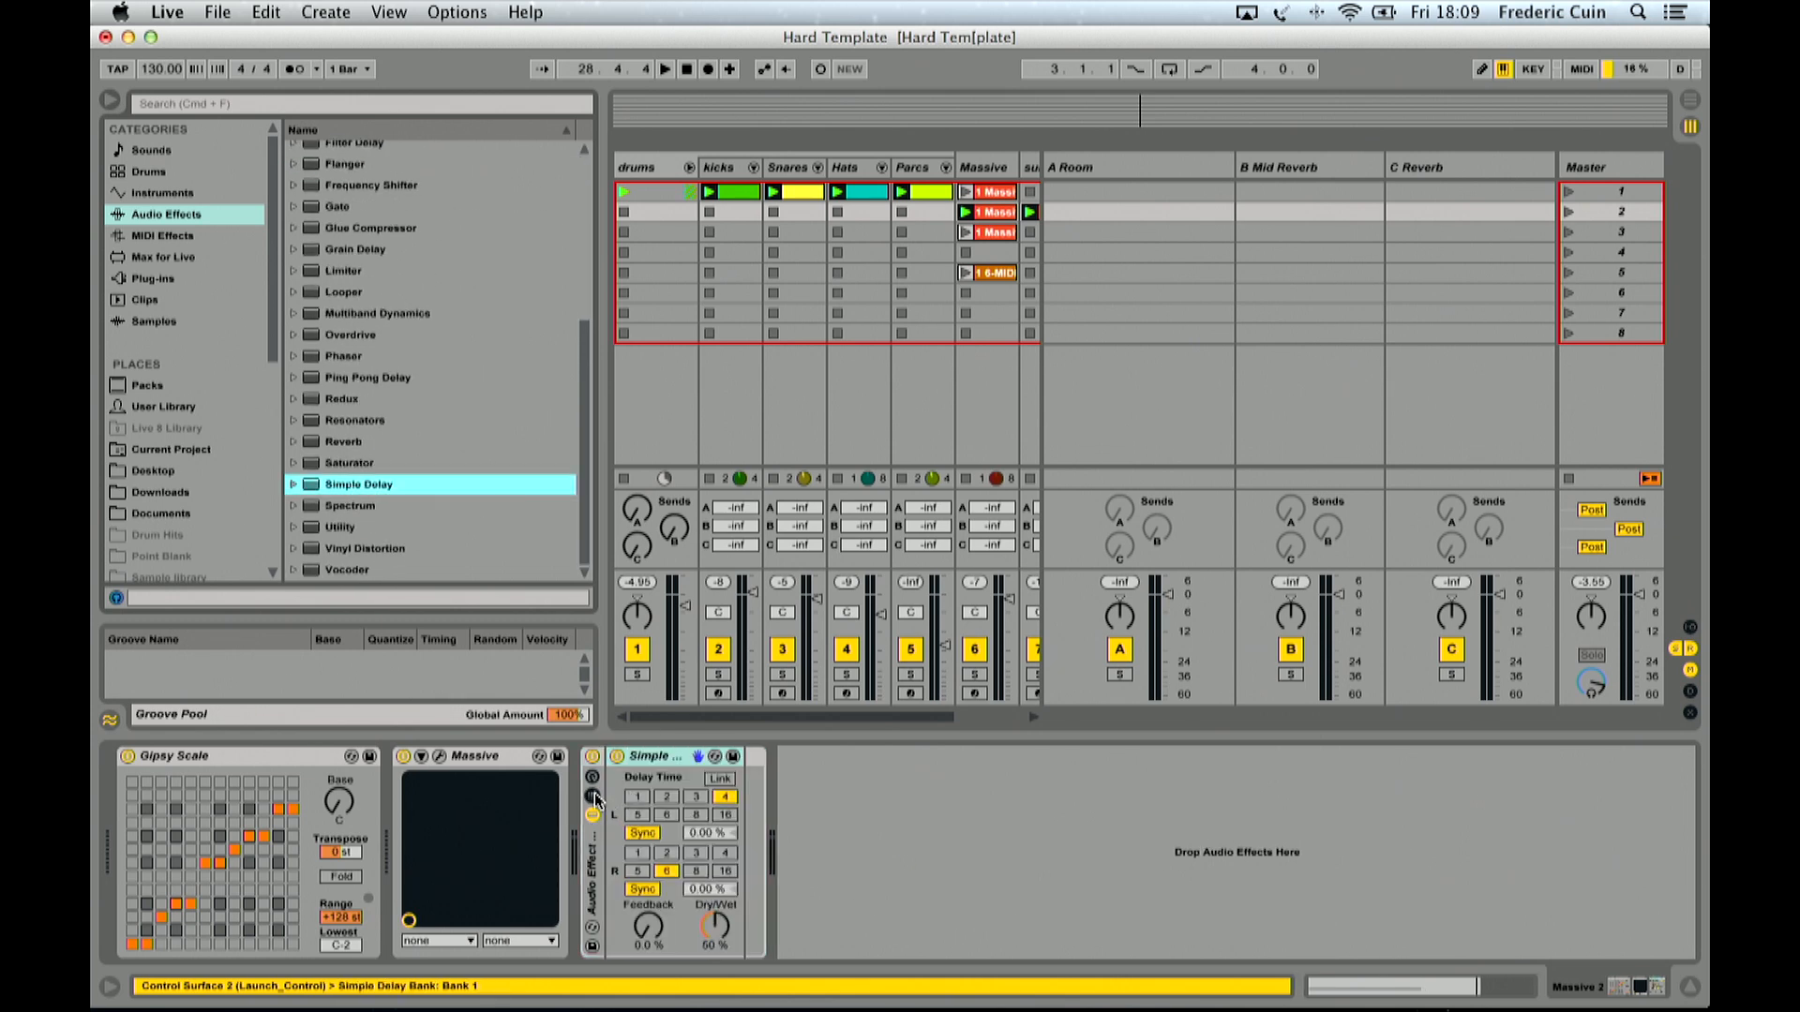
# Step: Show the rack's chain list, create a second empty chain and select the chain holding the Simple Delay
pyautogui.click(592, 796)
pyautogui.rightClick(664, 848)
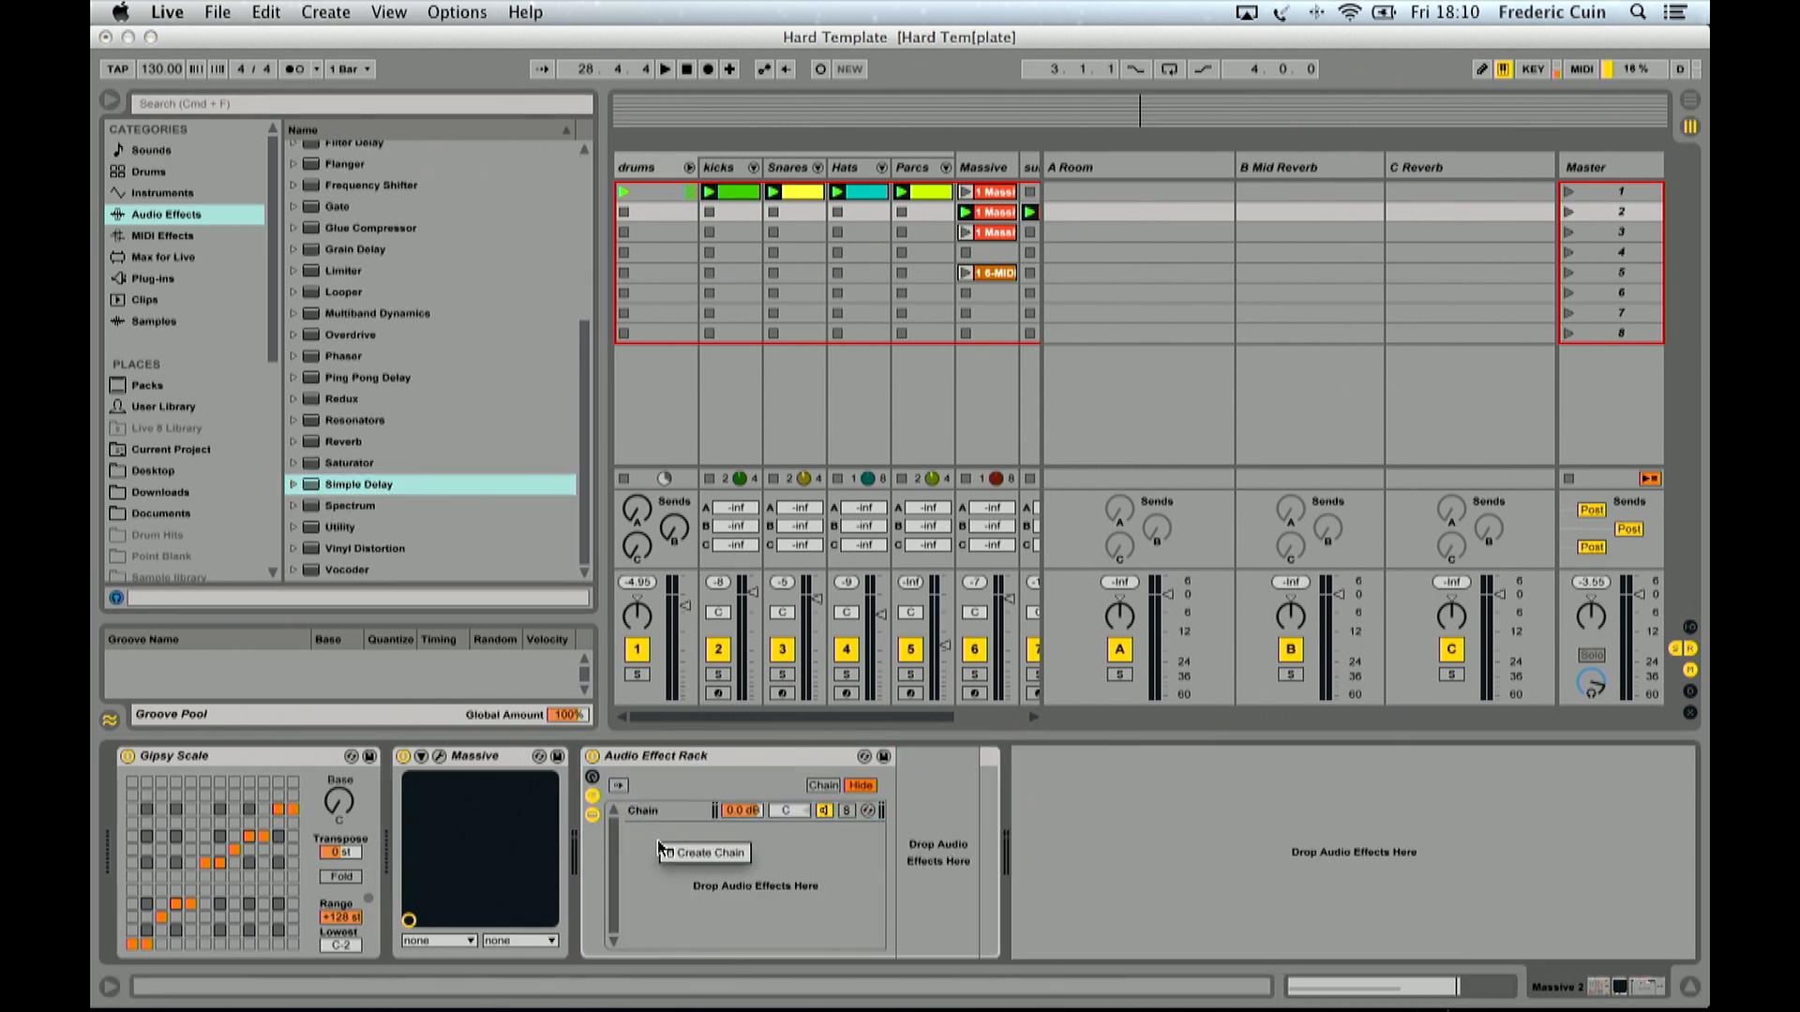
pyautogui.click(707, 853)
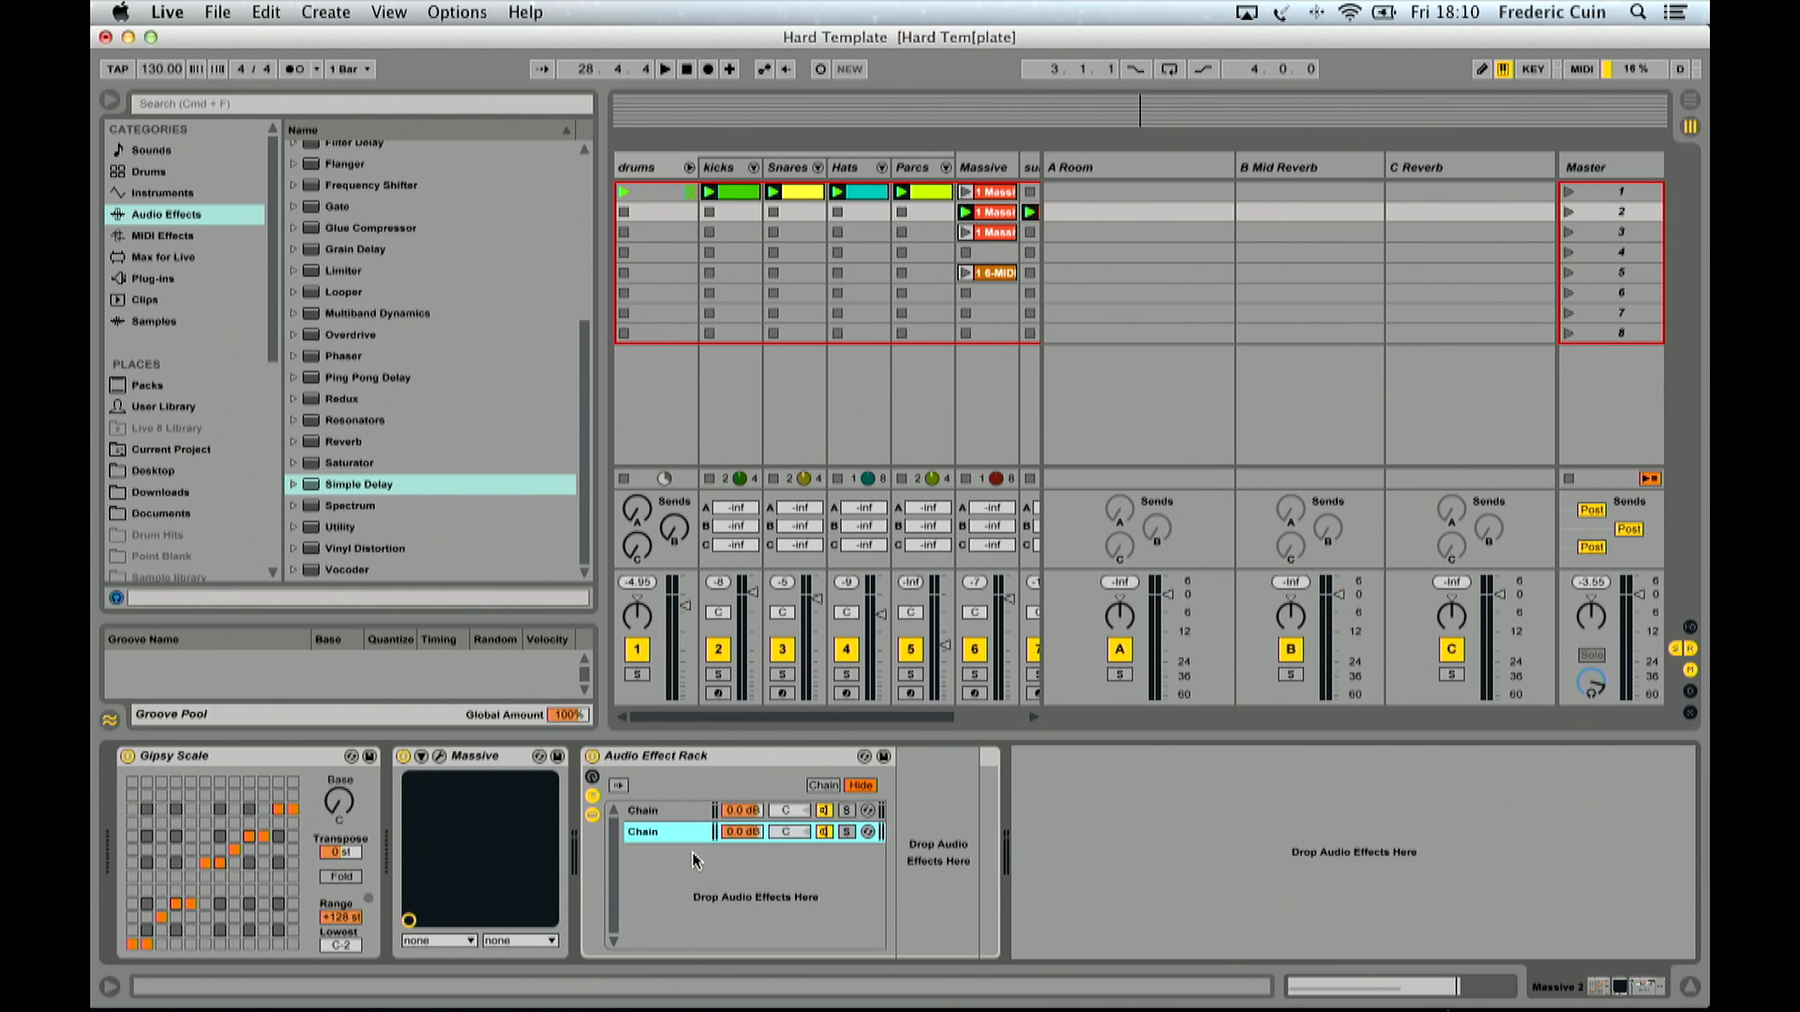
pyautogui.click(675, 812)
pyautogui.click(671, 834)
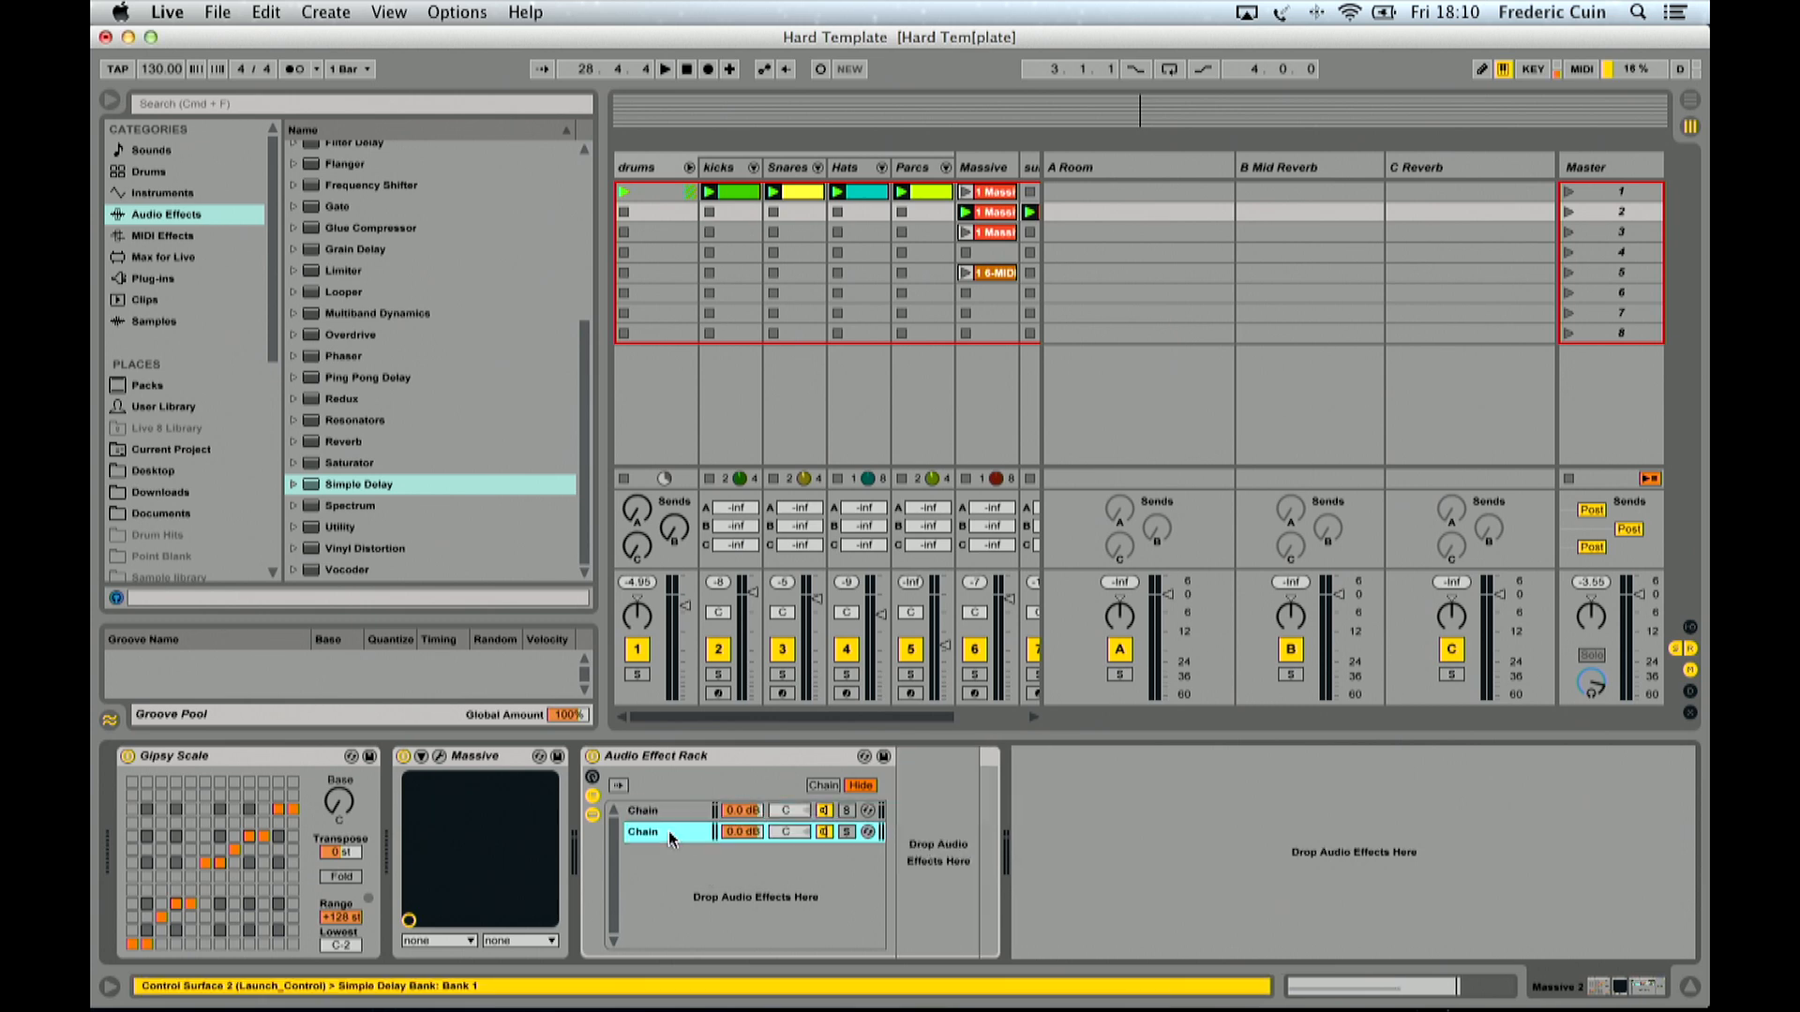
pyautogui.click(672, 812)
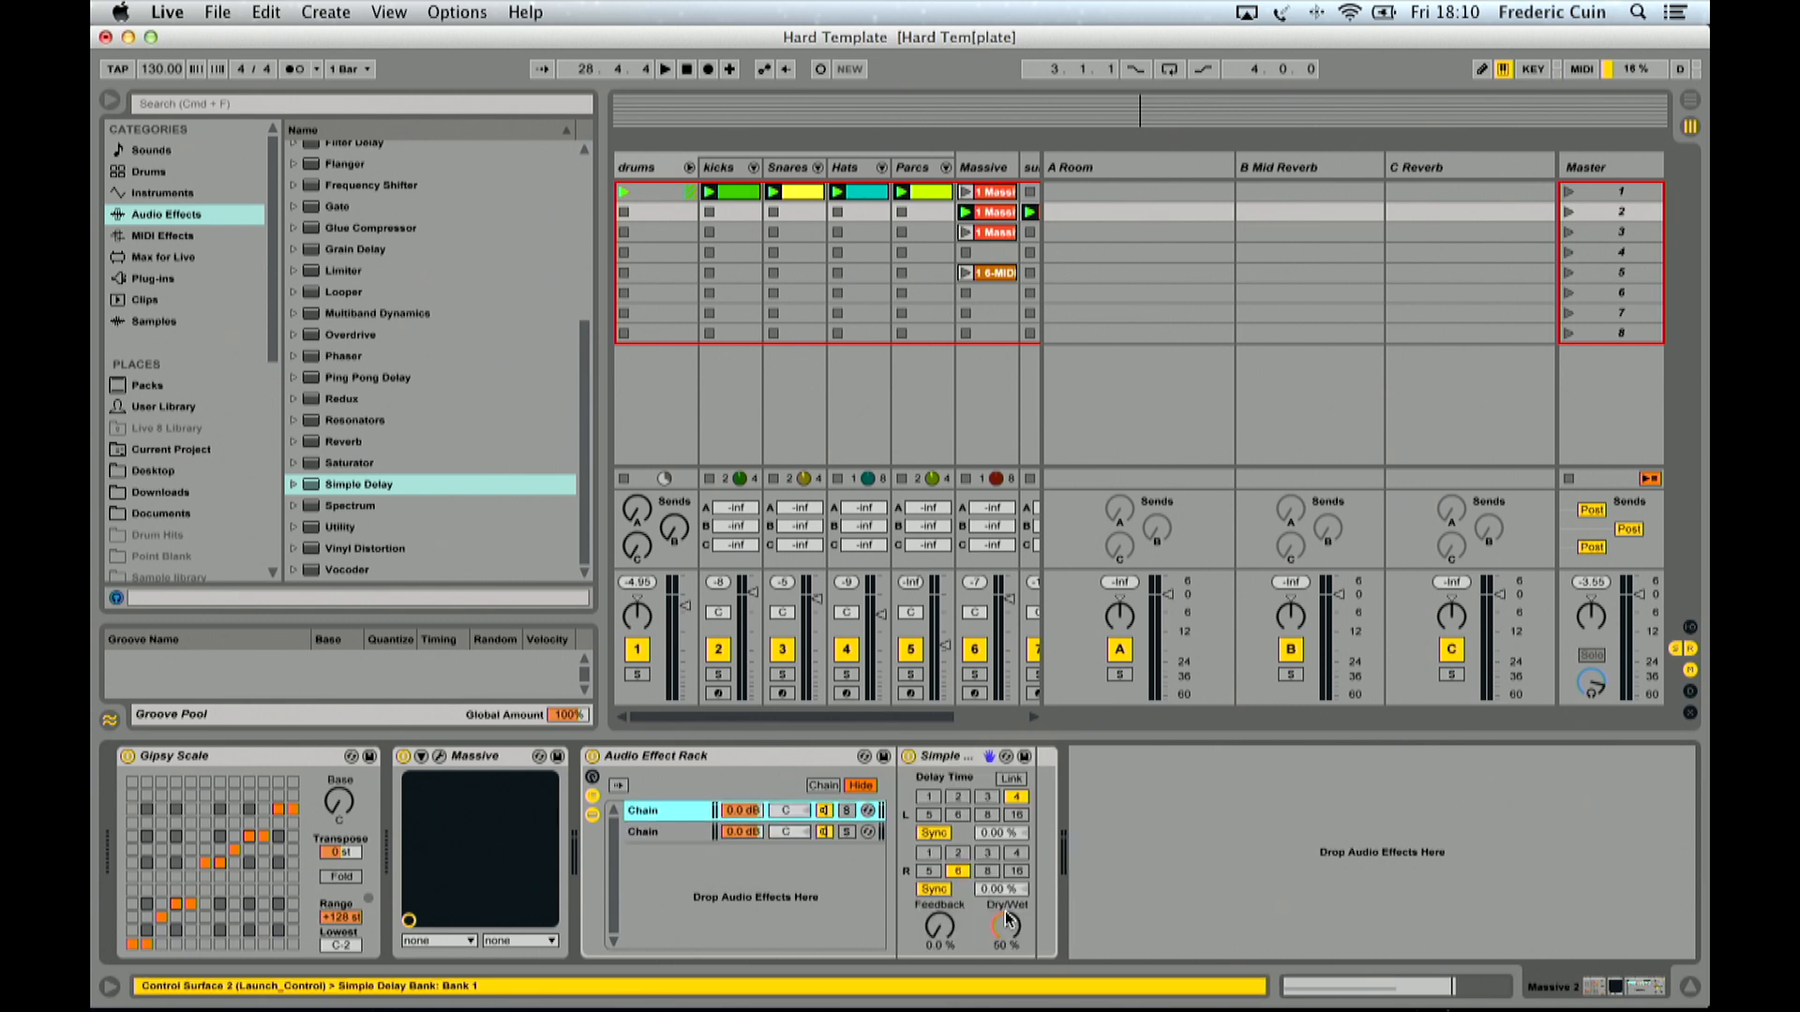
# Step: Set the Simple Delay to 100 % wet, link its channels and switch it from Sync to Time at 24.4 ms
pyautogui.moveTo(1007, 919); pyautogui.dragTo(1010, 925)
pyautogui.click(1011, 782)
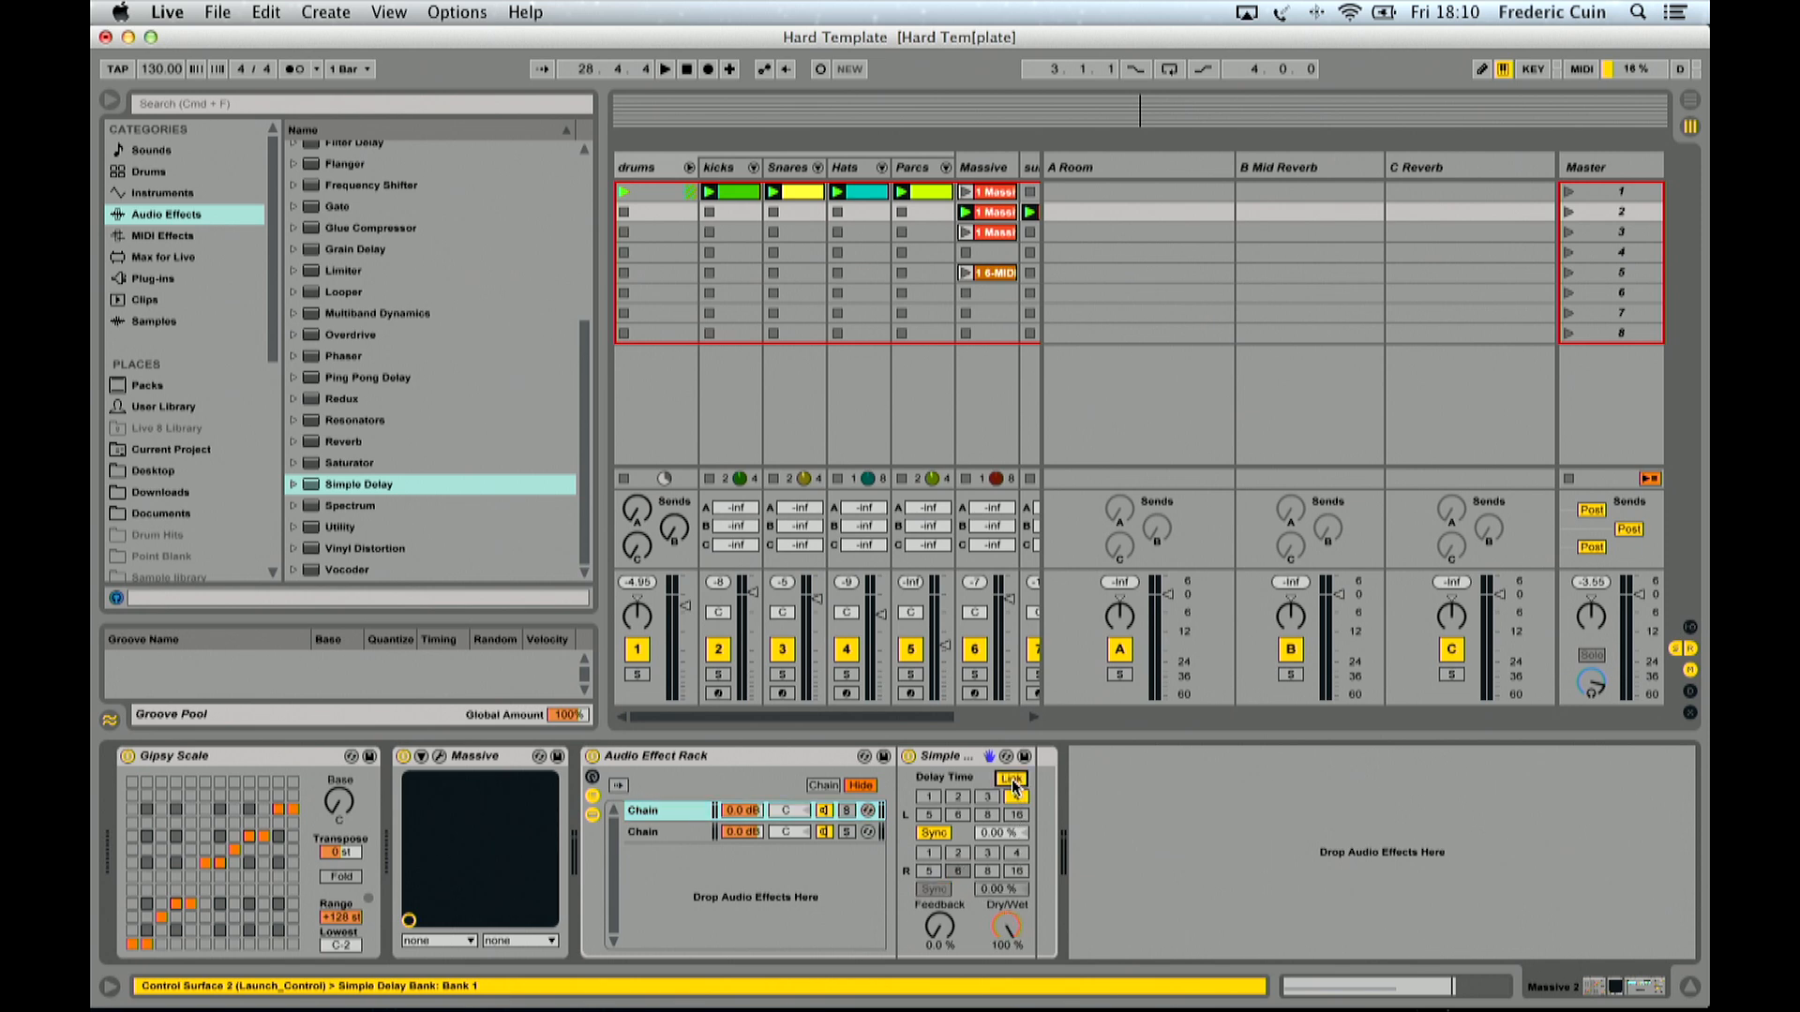
pyautogui.click(934, 833)
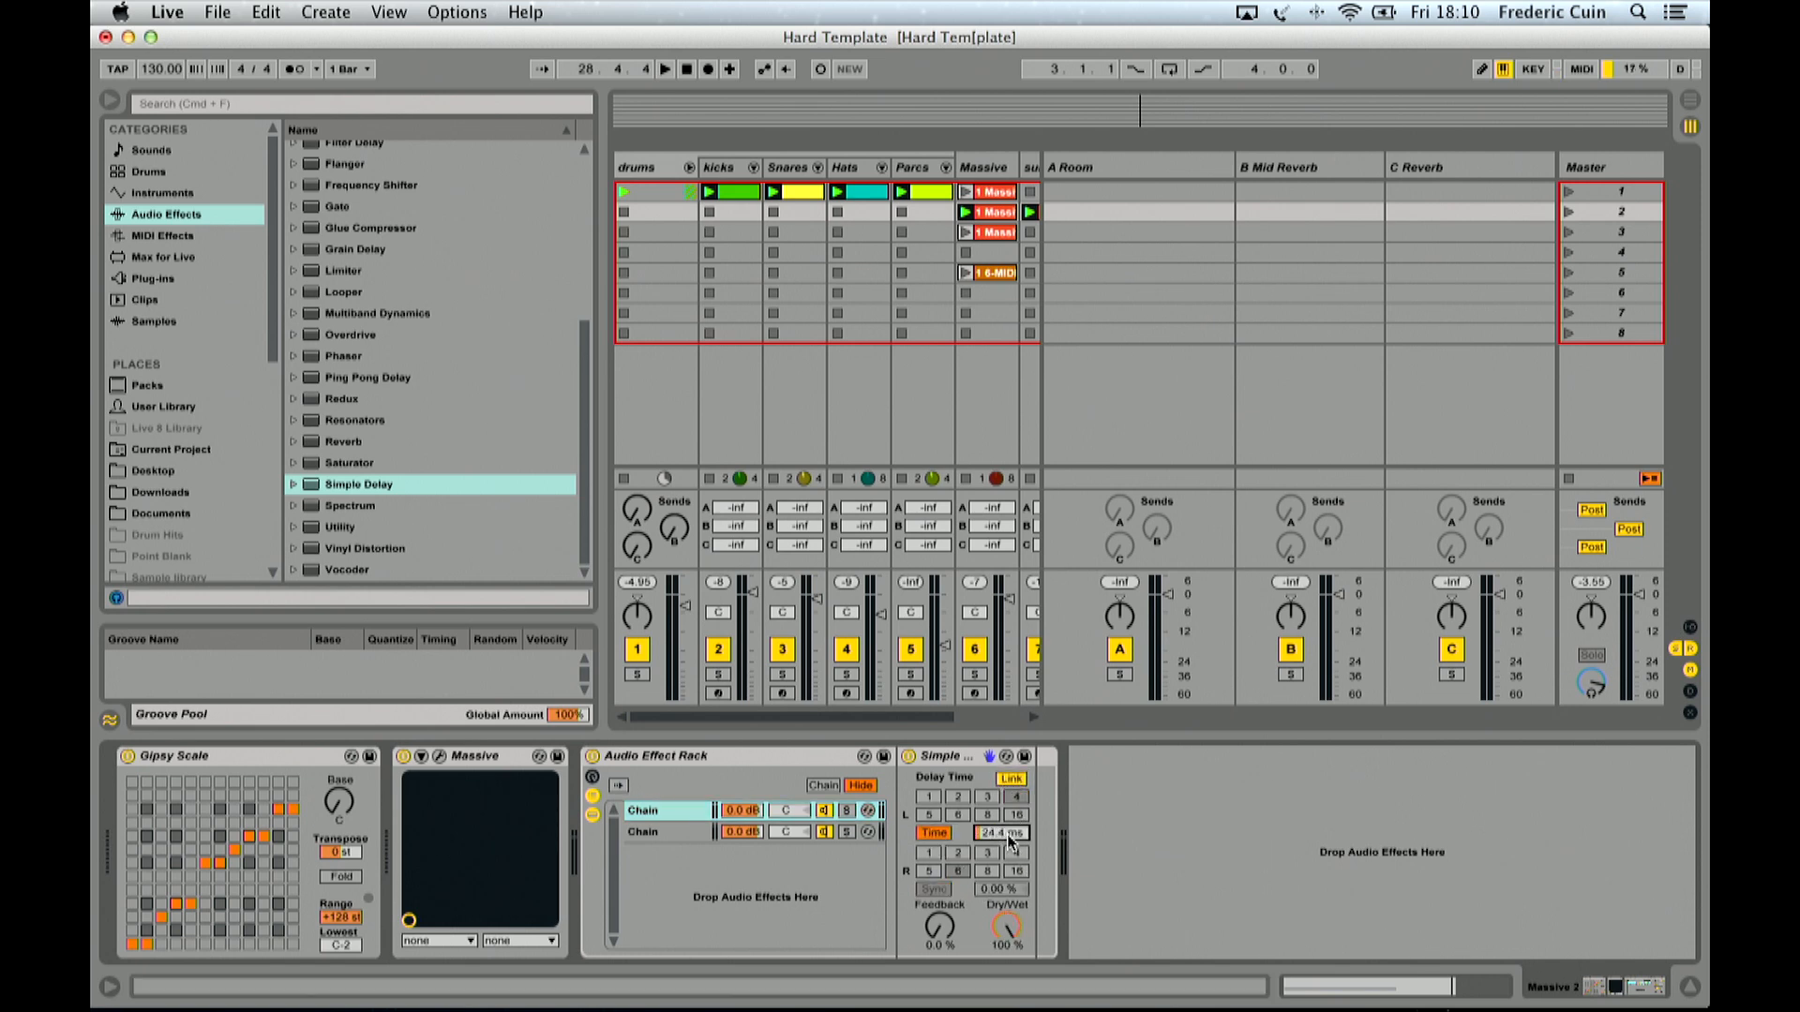
# Step: Solo the last Massive track and compare its sound with the effect rack off and on
pyautogui.click(592, 755)
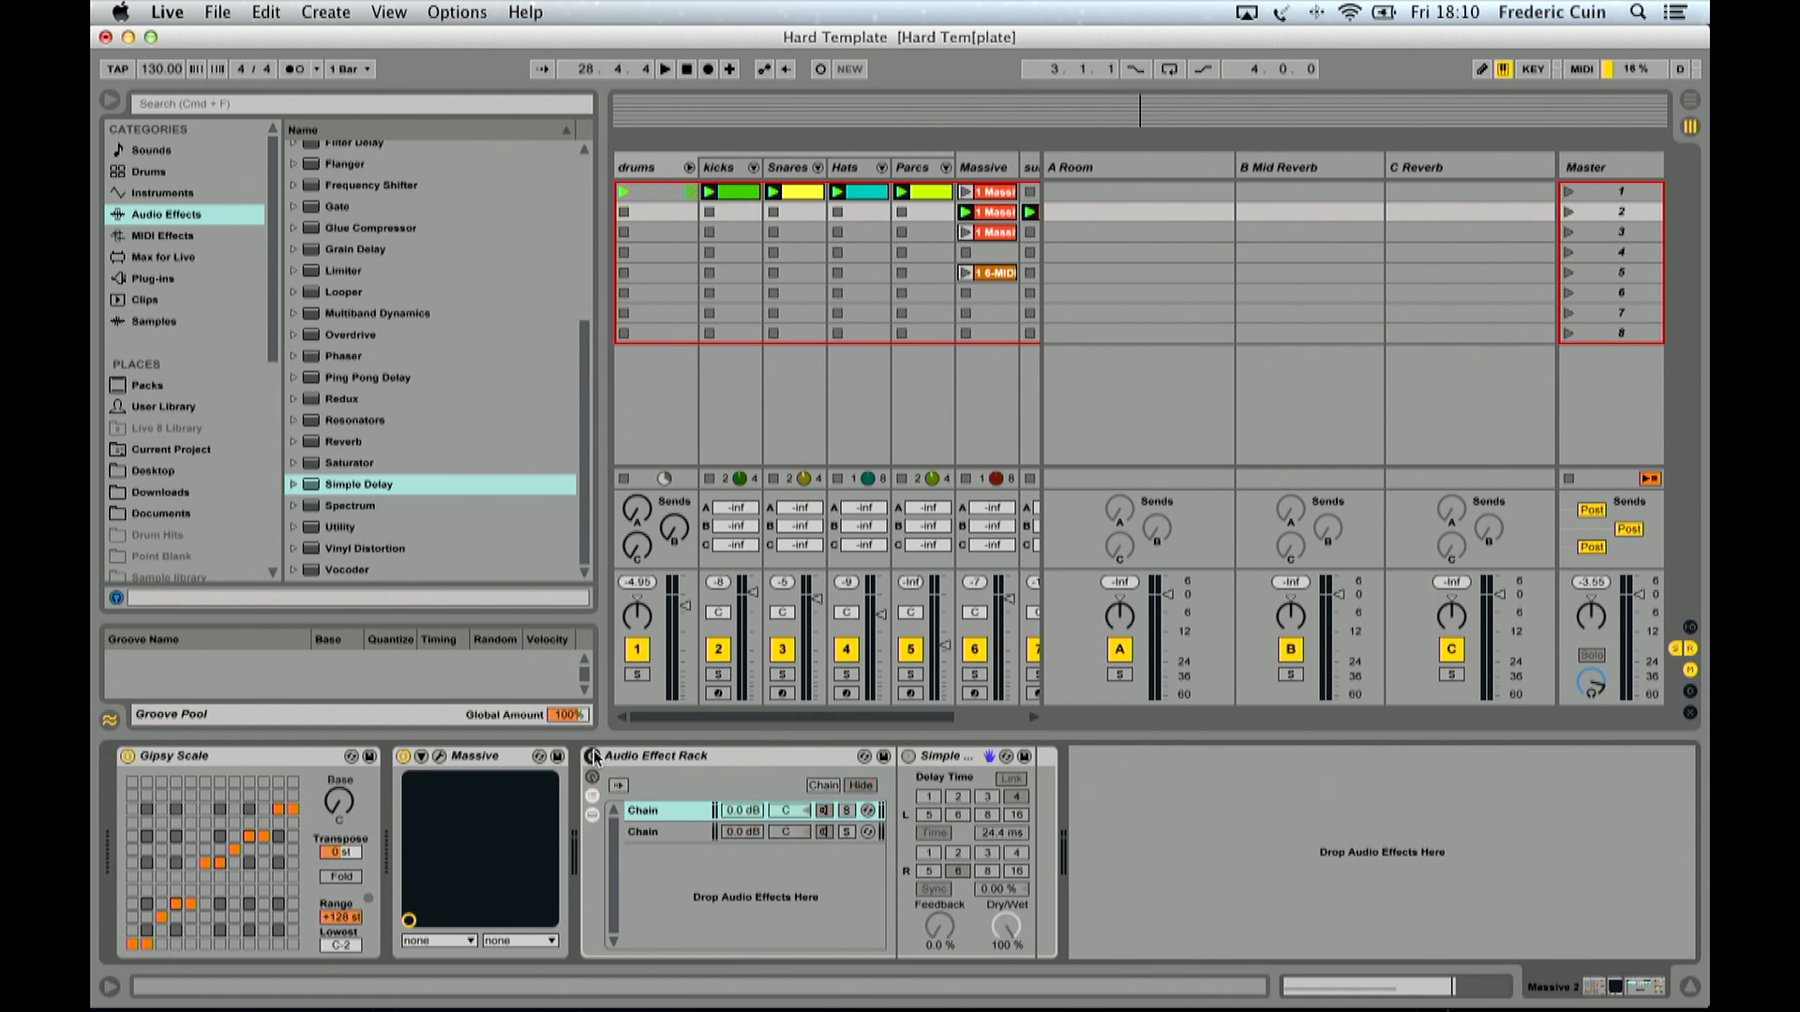
pyautogui.hscroll(5, 734, 669)
pyautogui.click(996, 674)
pyautogui.press('space')
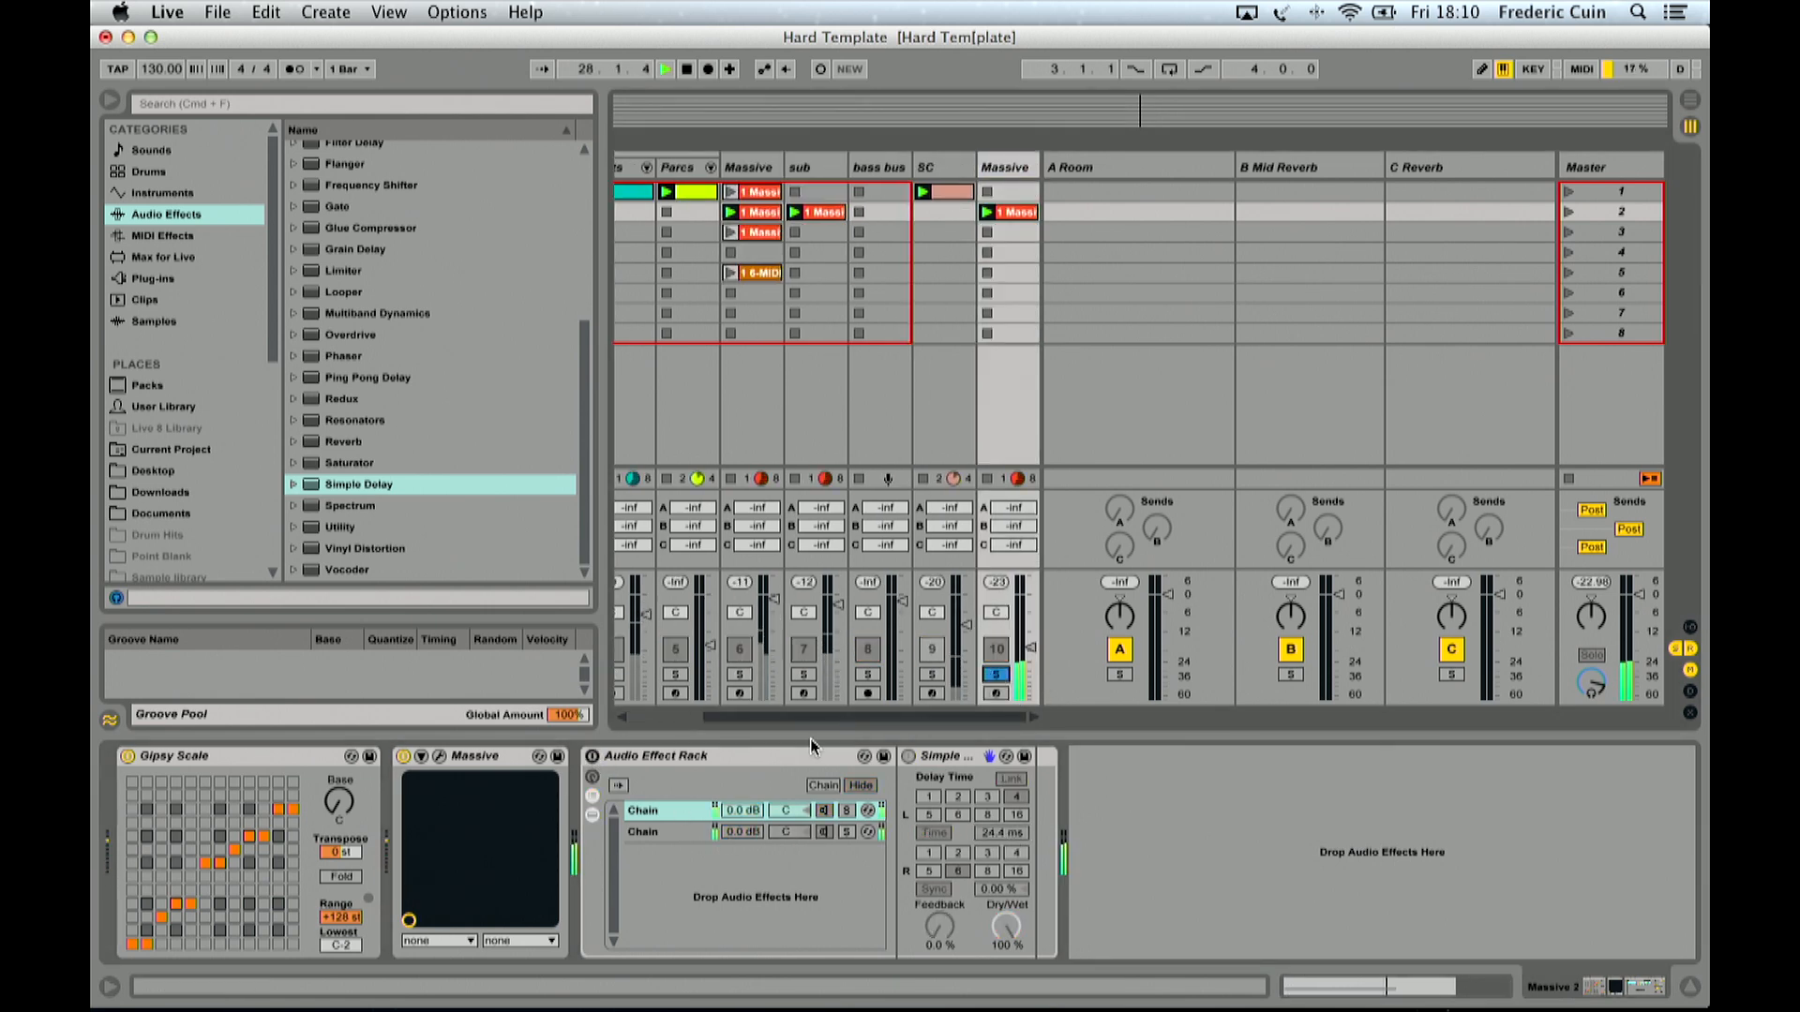
pyautogui.click(591, 755)
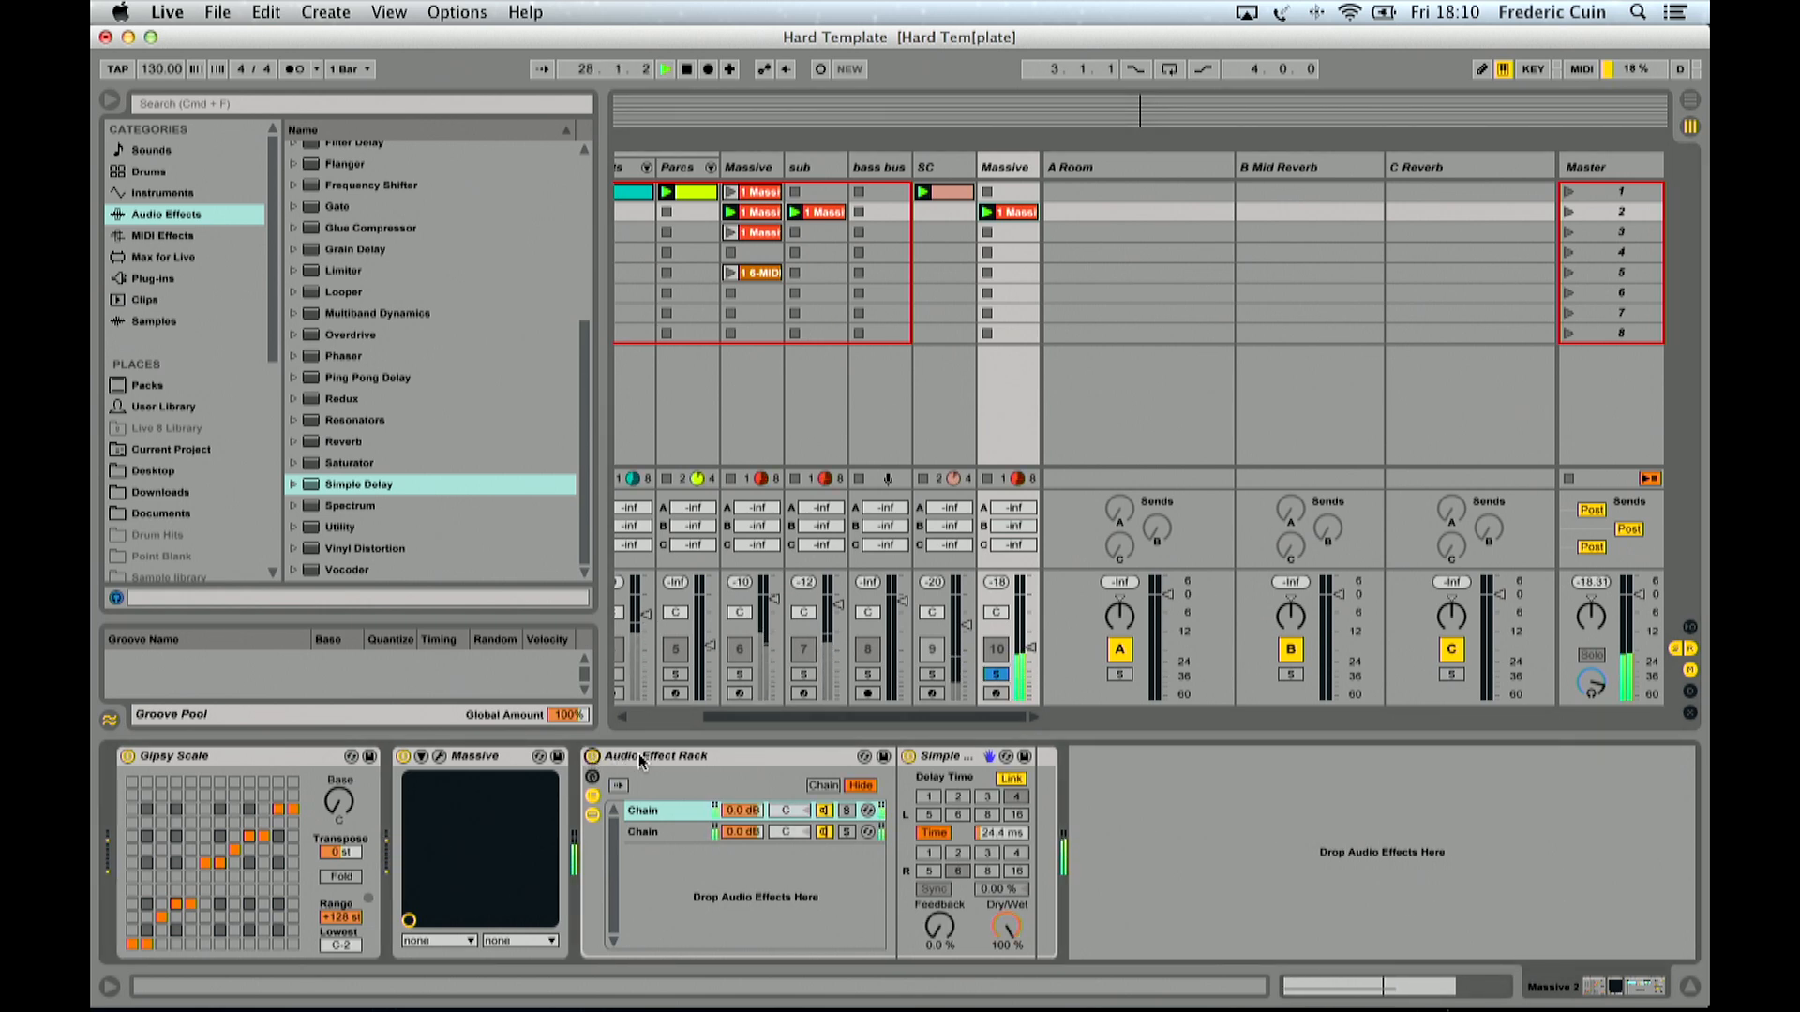
# Step: Set the Simple Delay time to 29.0 ms and compare the sound with the rack off and on again
pyautogui.moveTo(1003, 832); pyautogui.dragTo(1003, 823)
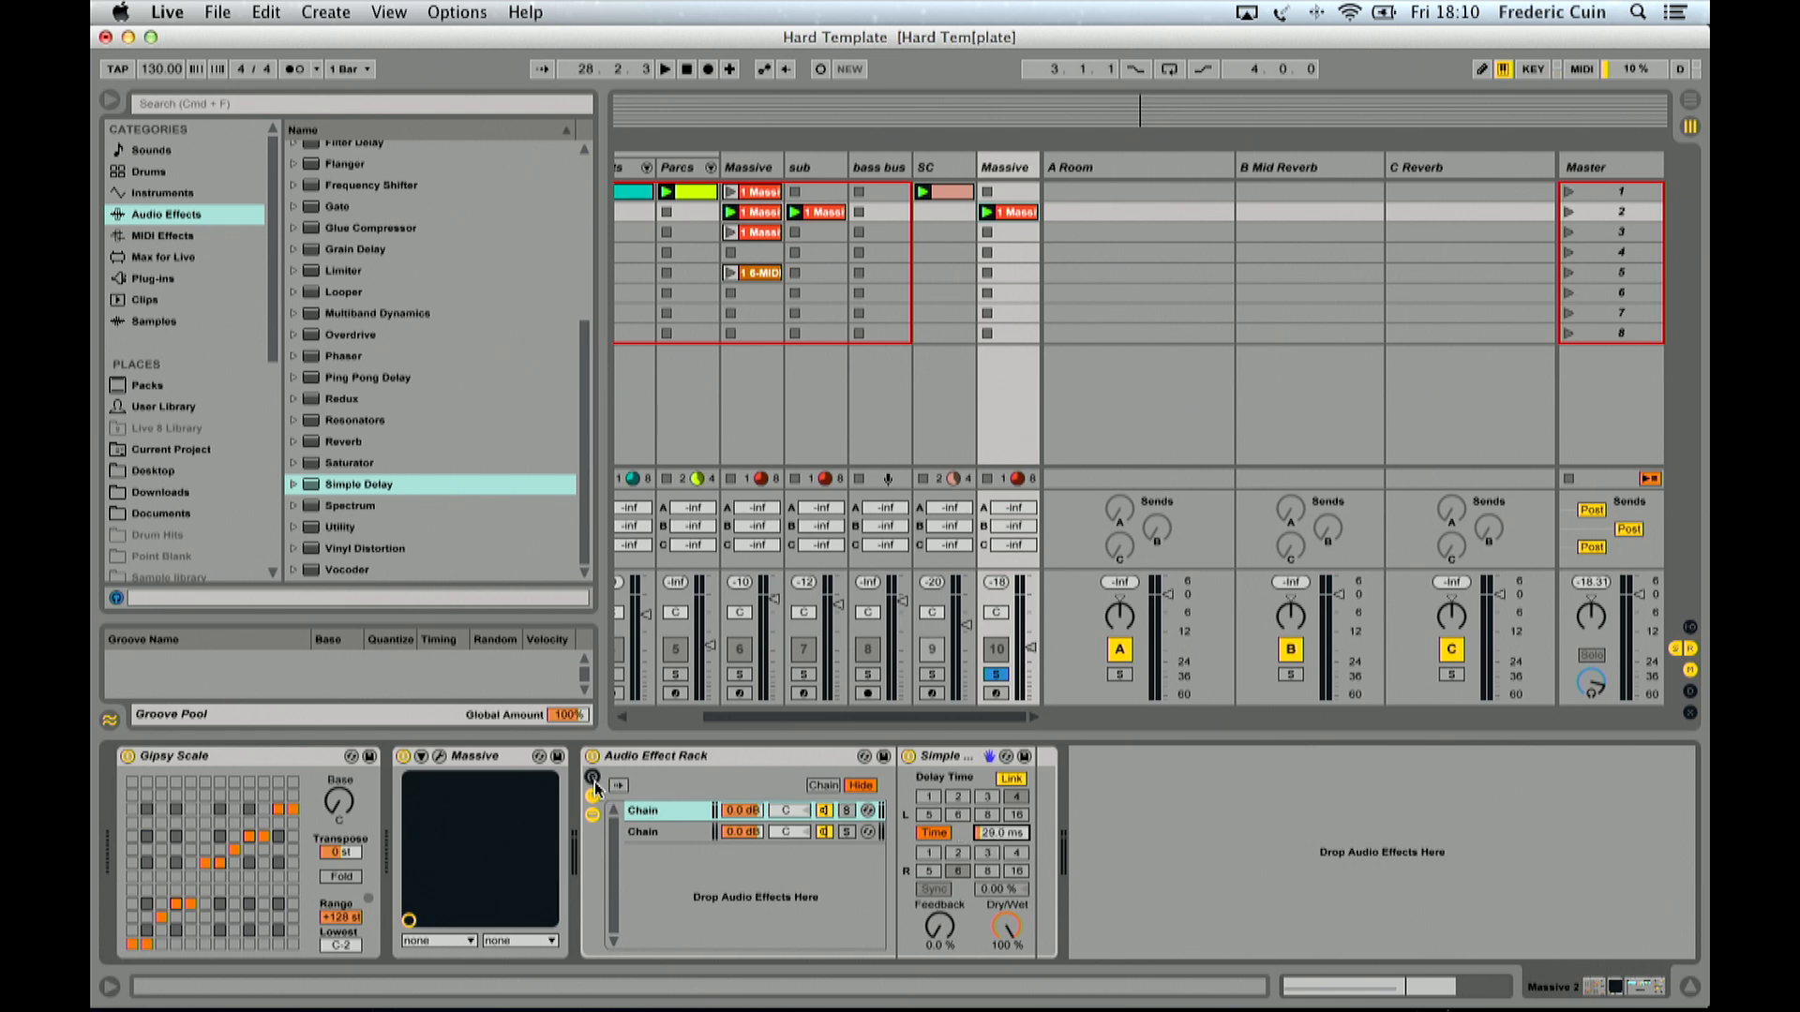
pyautogui.click(591, 756)
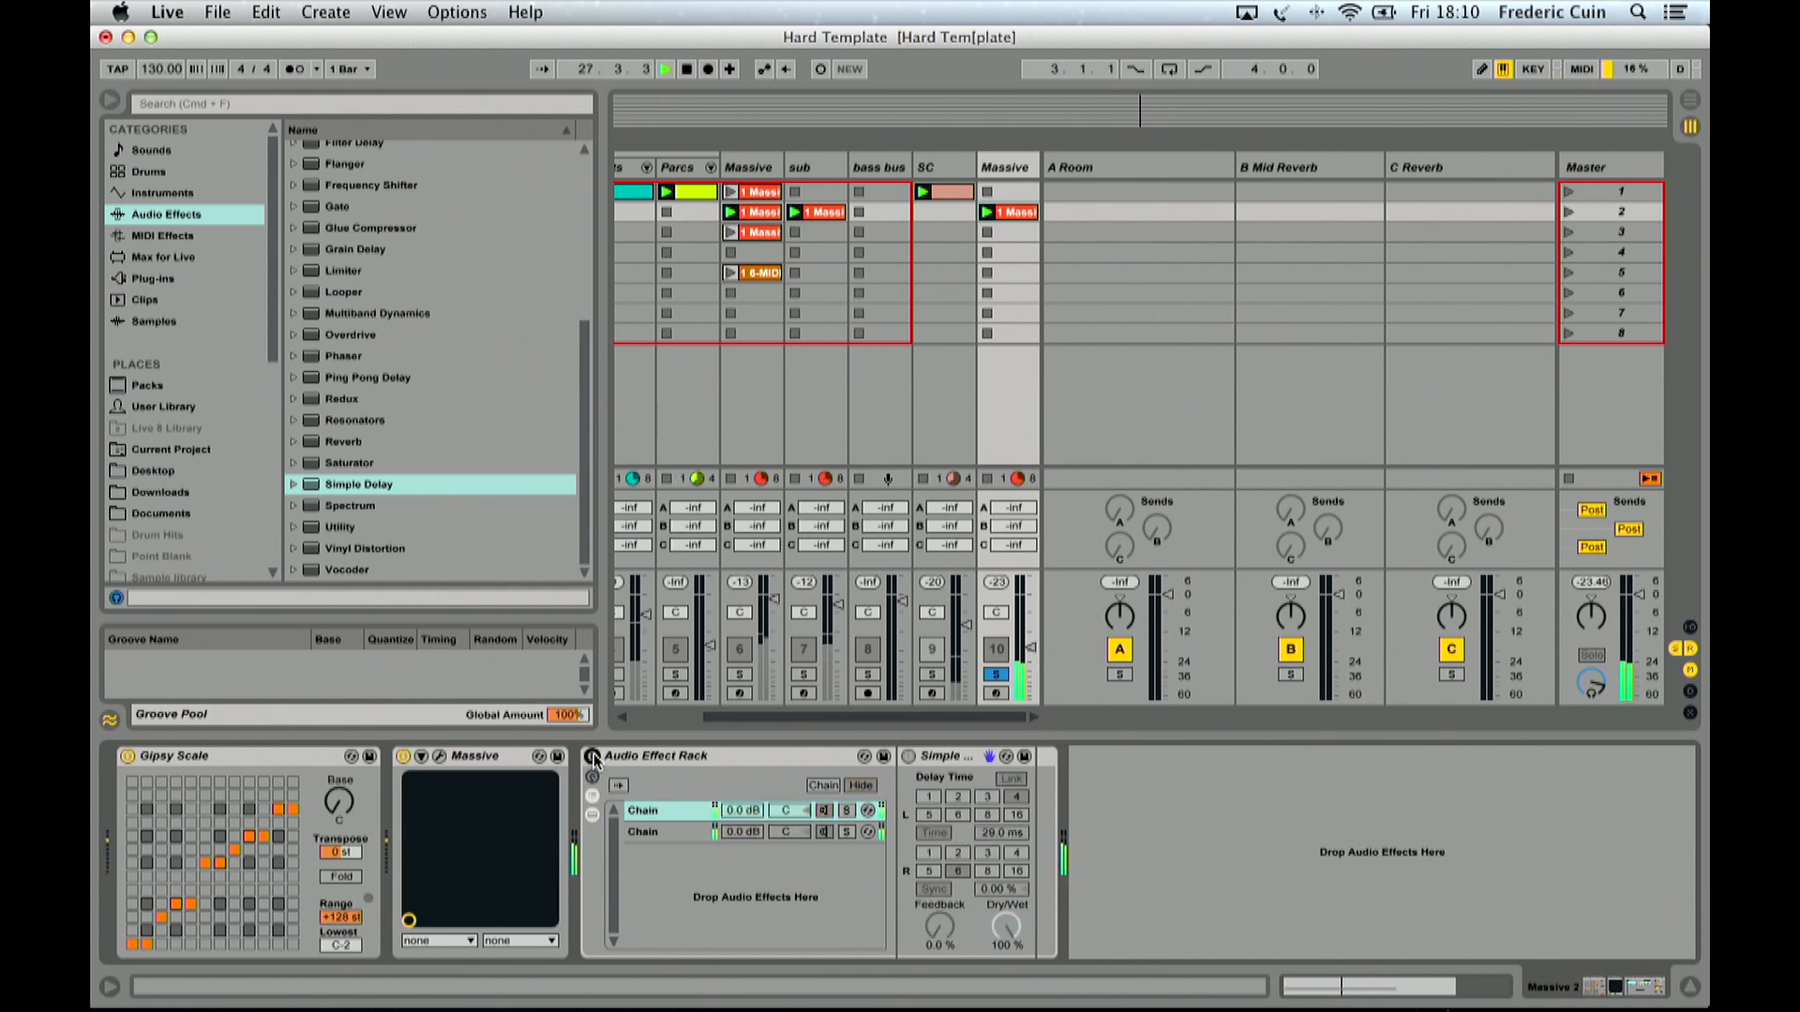
pyautogui.click(592, 756)
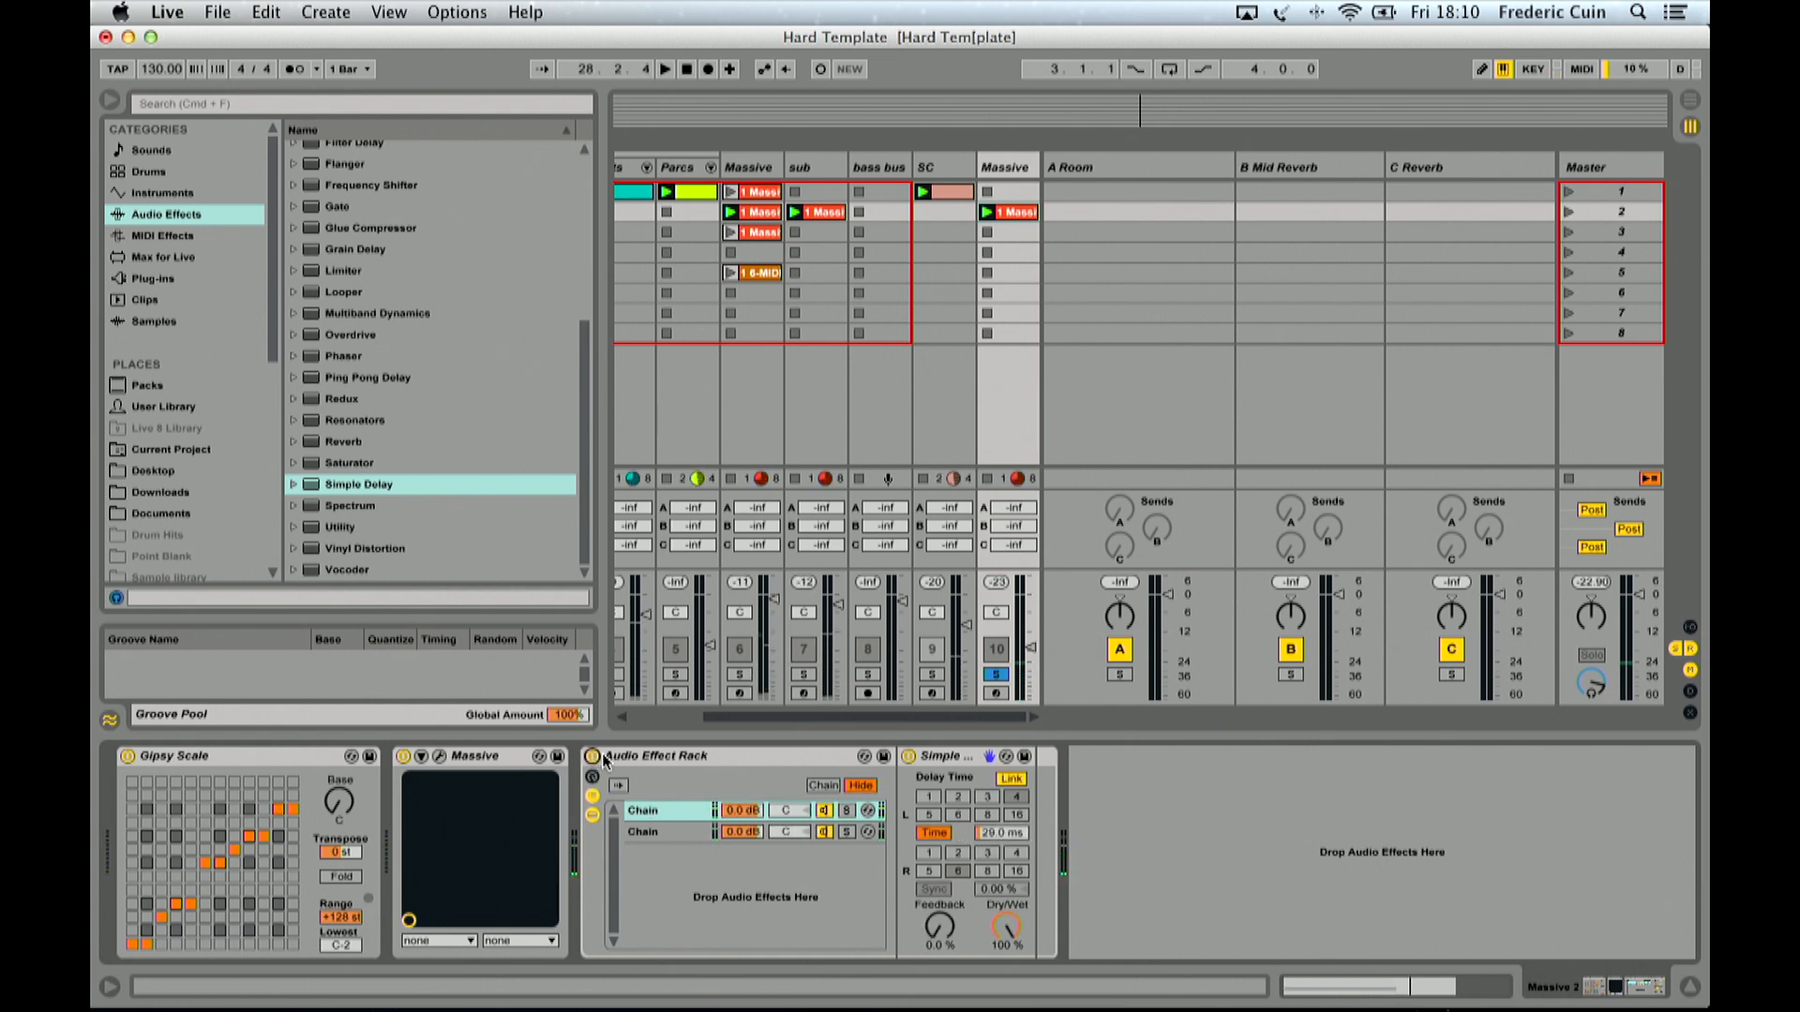